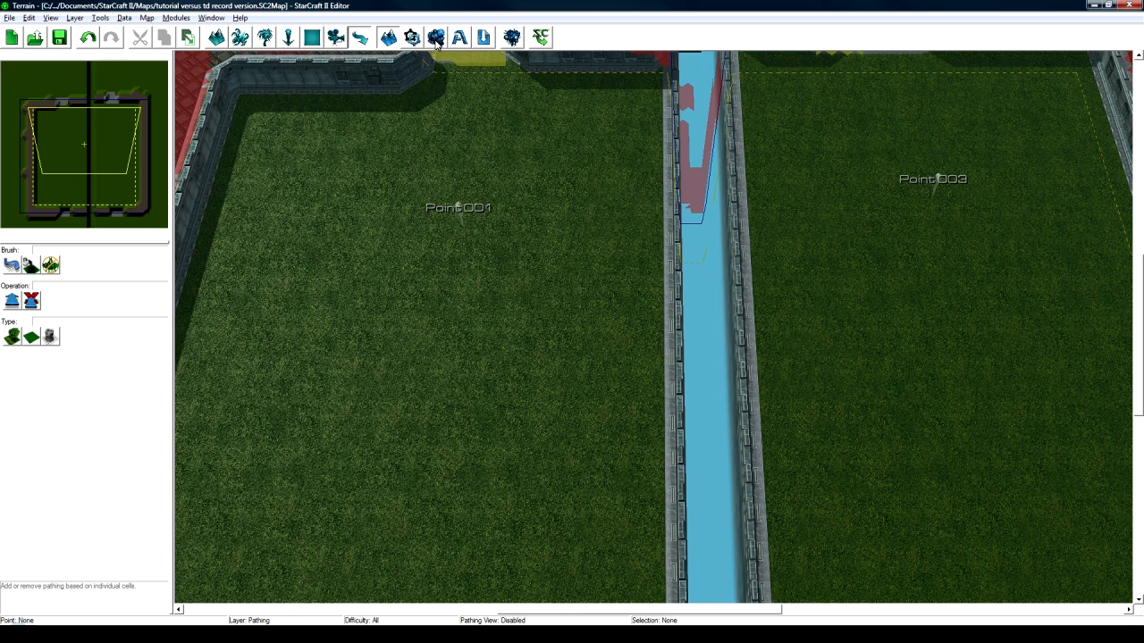
- Open the Data Editor with Units kept as the data type
left_click(436, 39)
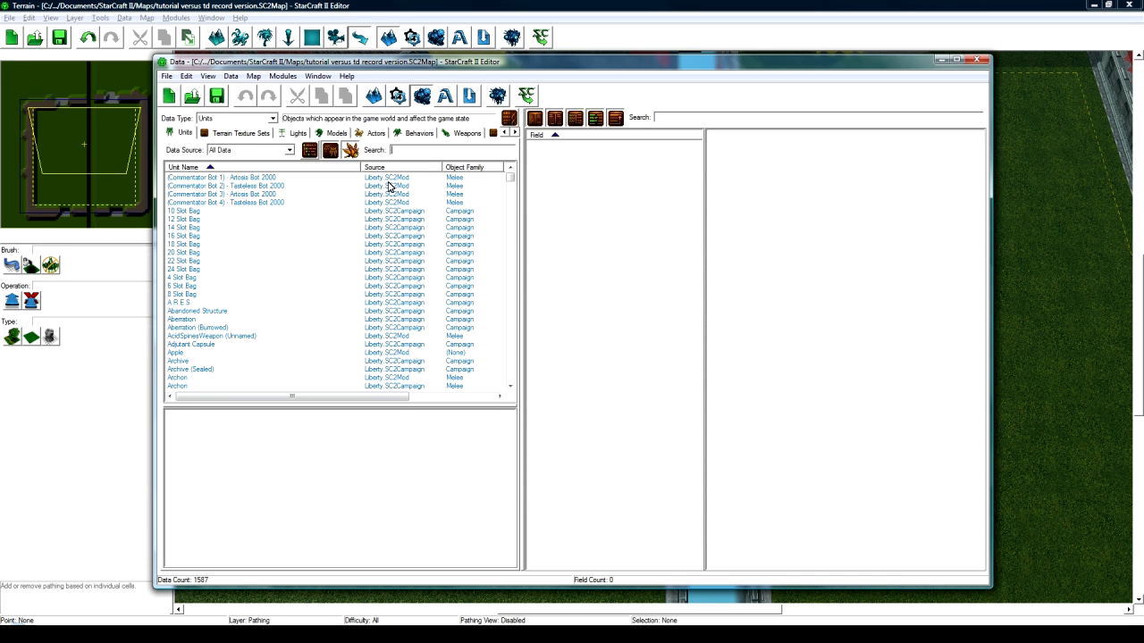
left_click(237, 120)
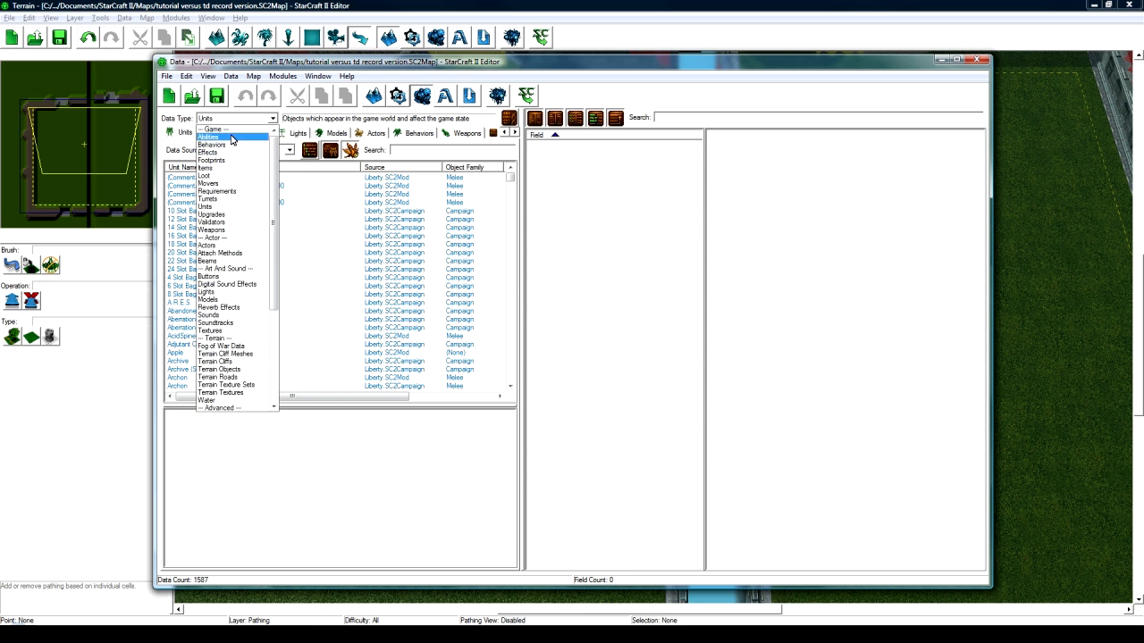
left_click(222, 206)
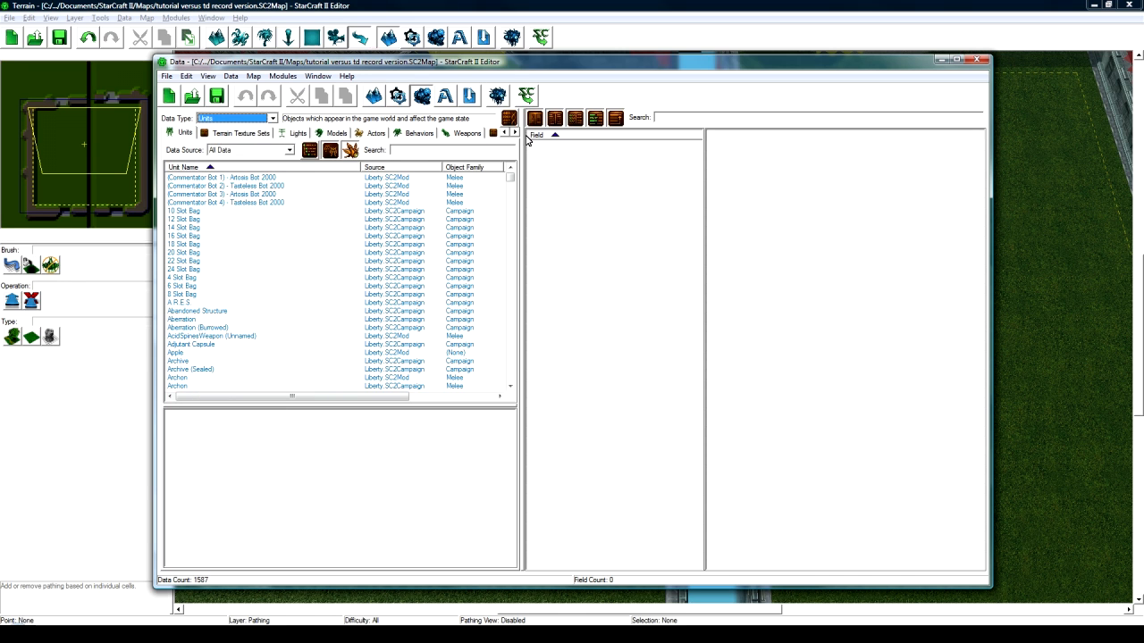
left_click(514, 133)
left_click(515, 134)
left_click(516, 134)
left_click(505, 133)
left_click(505, 133)
left_click(505, 133)
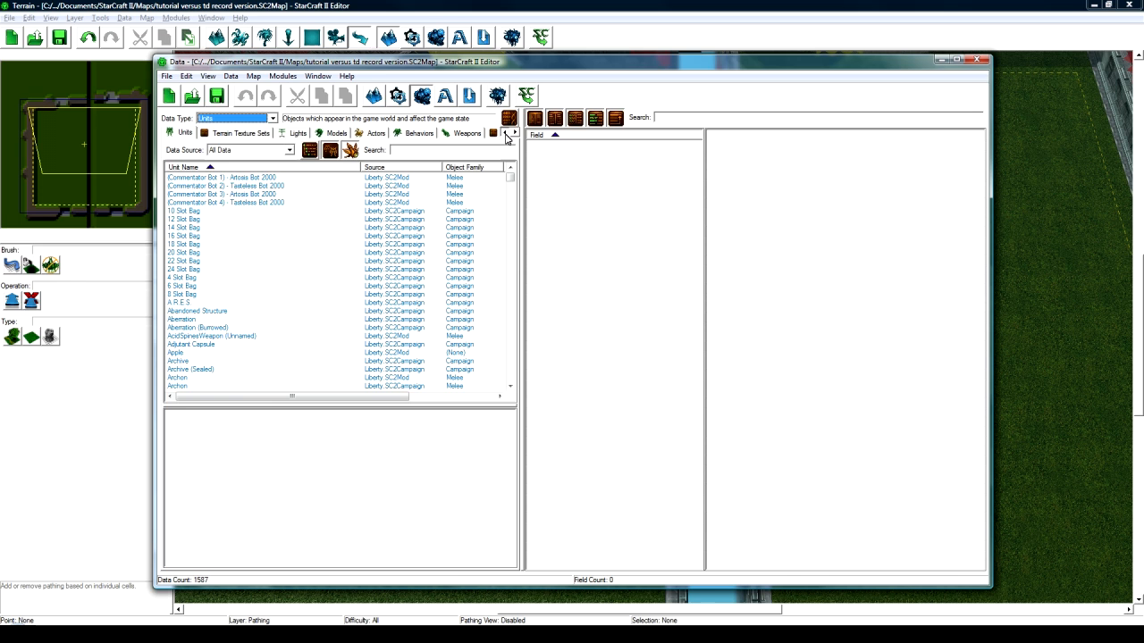
left_click(268, 120)
left_click(264, 122)
- Limit the unit list to units defined in this map only
left_click(251, 152)
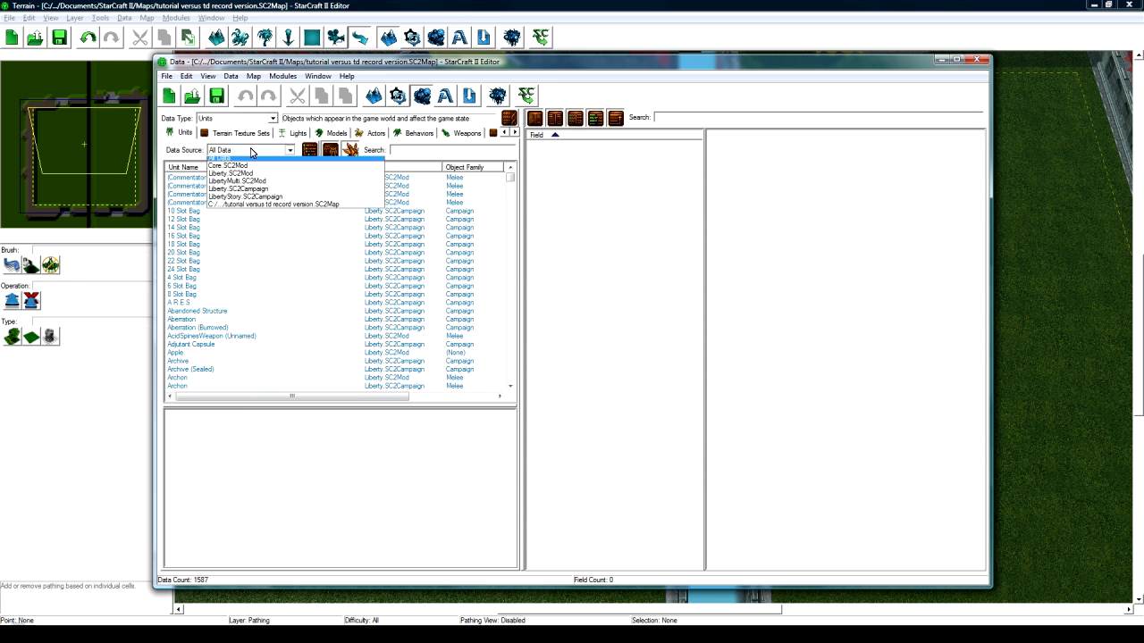
left_click(246, 205)
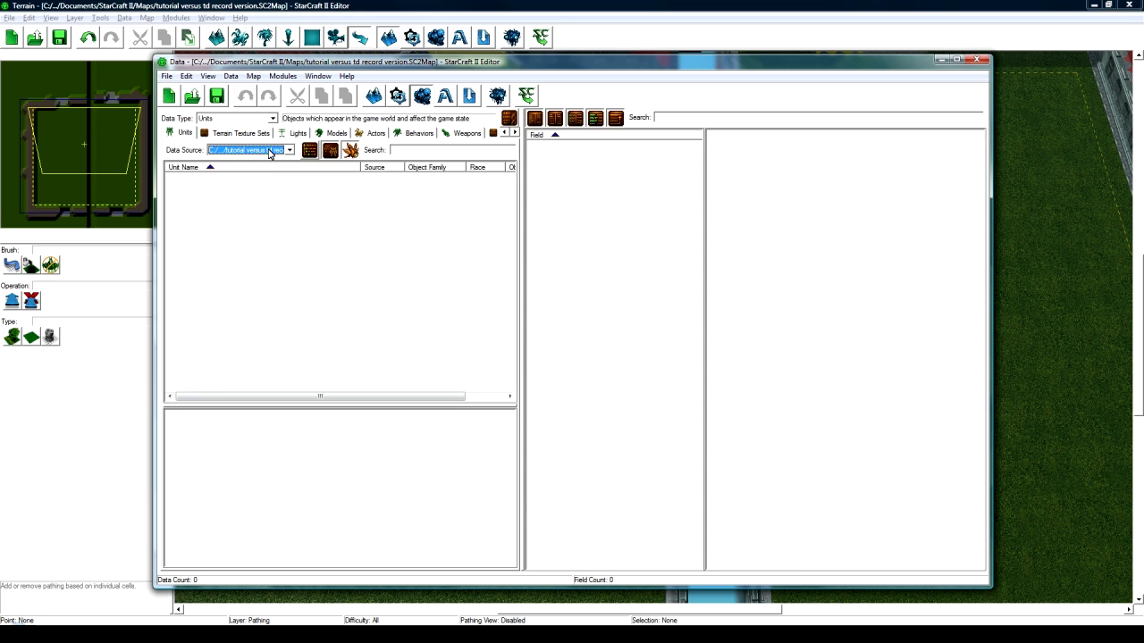
left_click(269, 152)
- Switch the Data Source back to All Data to show all 1587 units
left_click(227, 161)
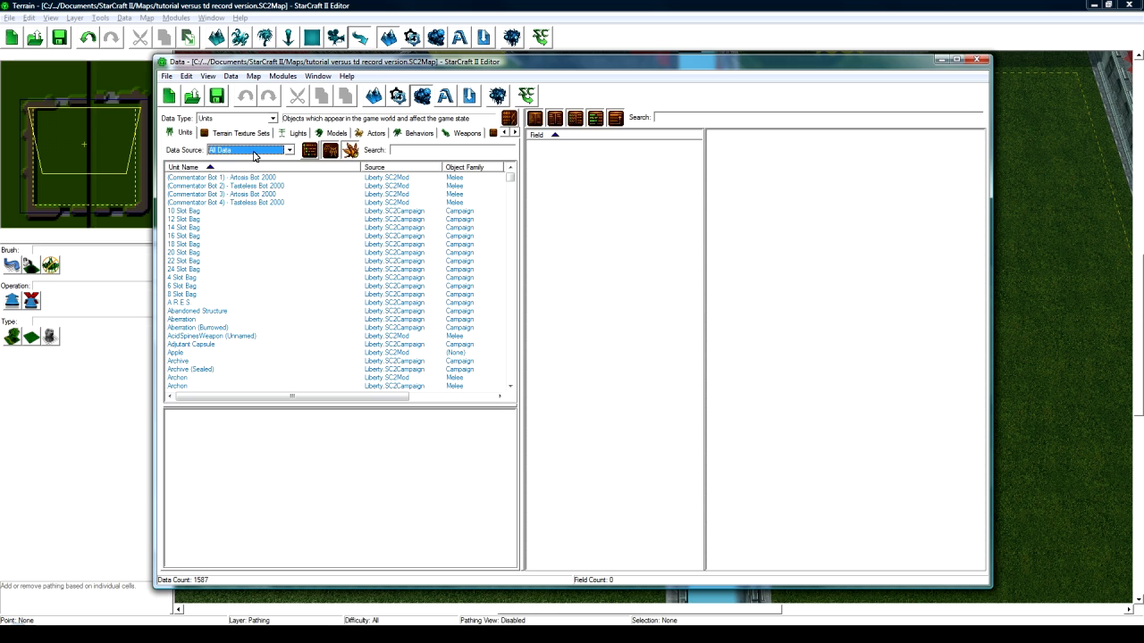
- Search 'photon cannon' and choose Duplicate Unit on the LibertyStory Photon Cannon
left_click(399, 150)
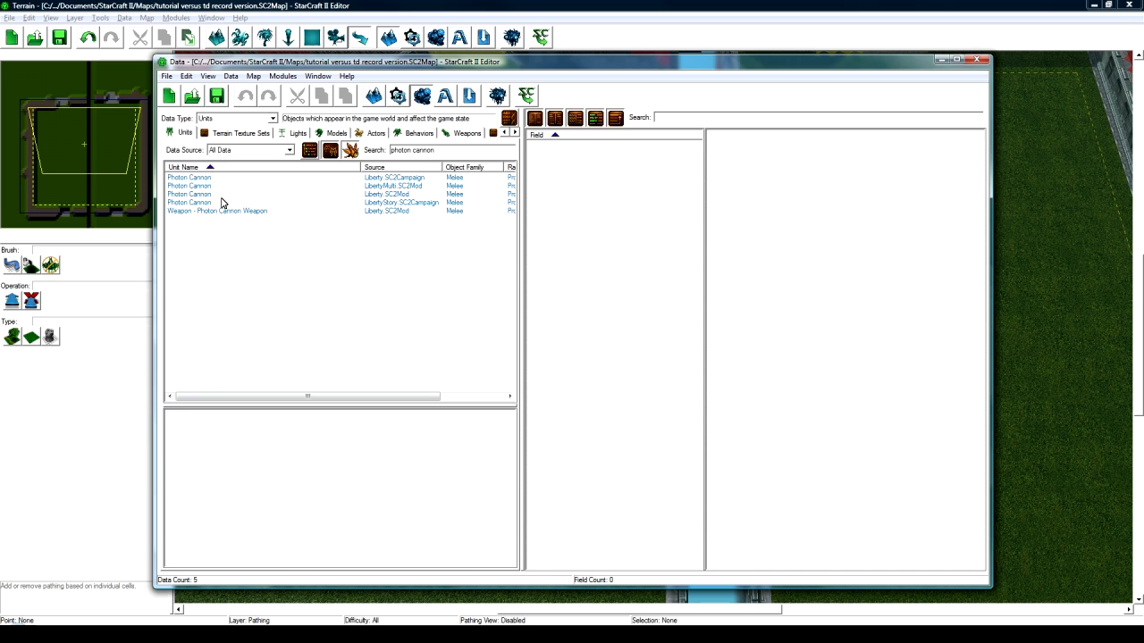
left_click(207, 203)
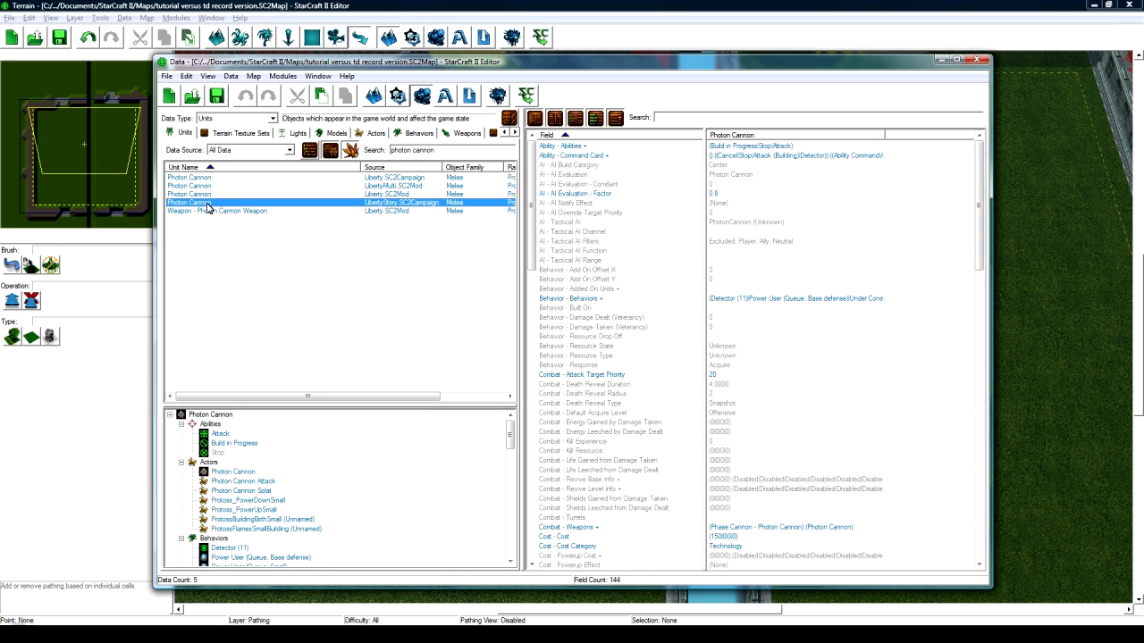
right_click(207, 207)
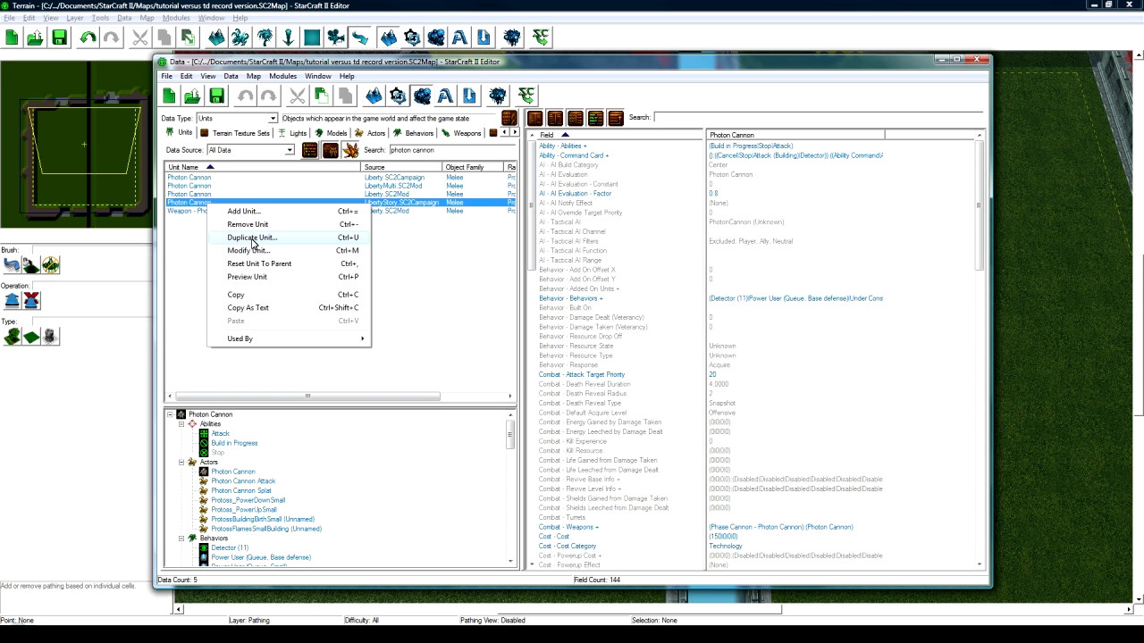
left_click(253, 238)
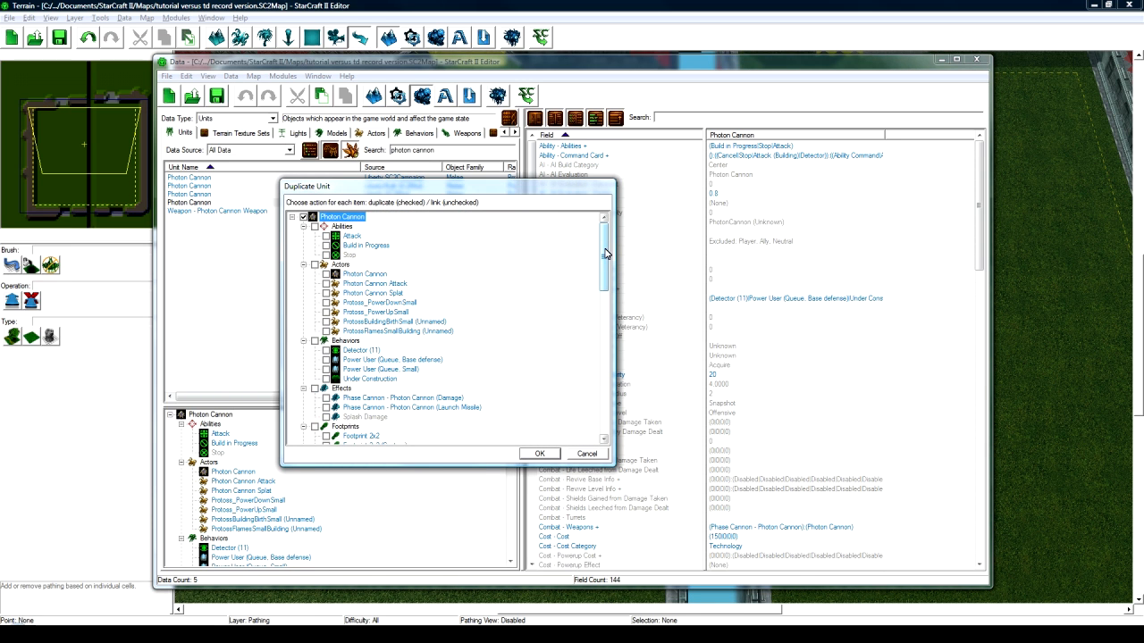
left_click(348, 237)
left_click(350, 246)
left_click(349, 255)
left_click(356, 275)
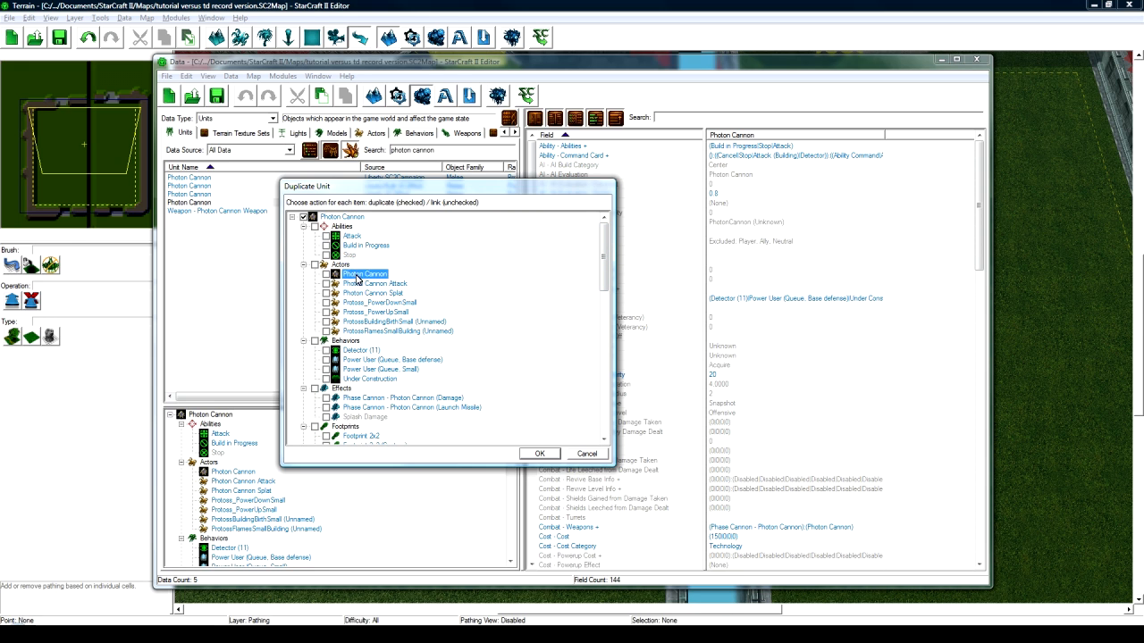
left_click(358, 293)
left_click(358, 303)
left_click(364, 277)
left_click(355, 368)
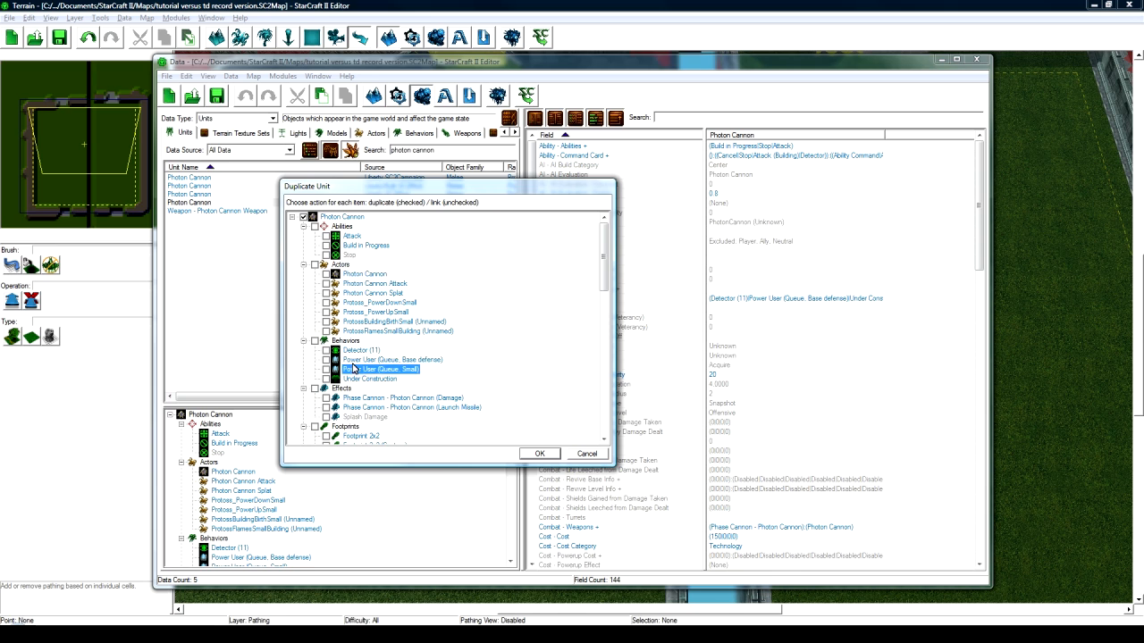
left_click(356, 284)
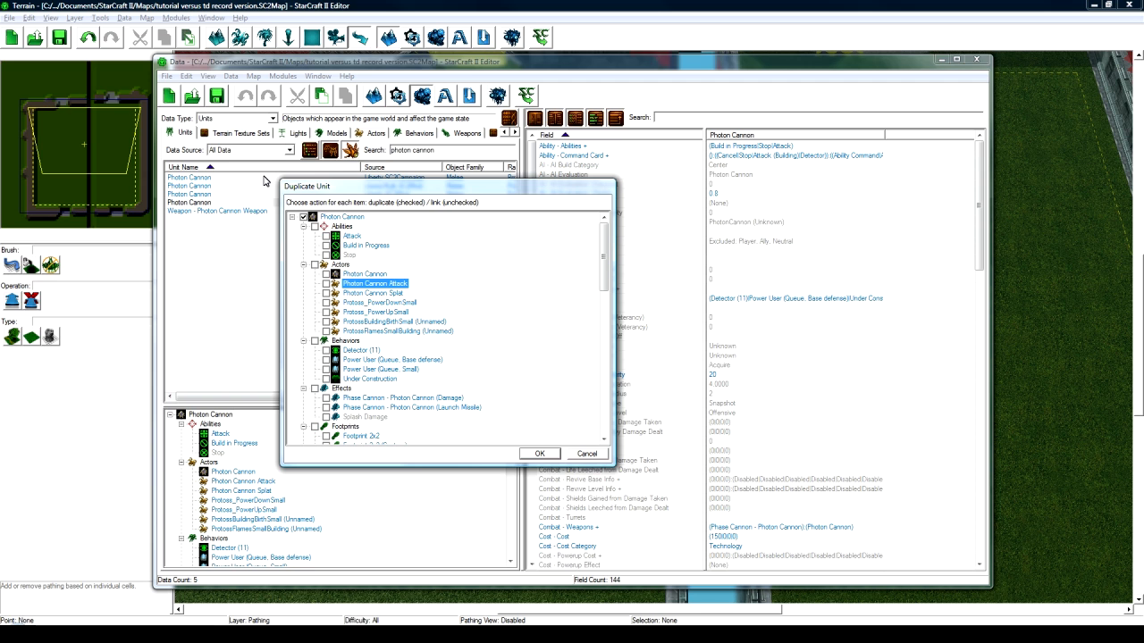
left_click(340, 266)
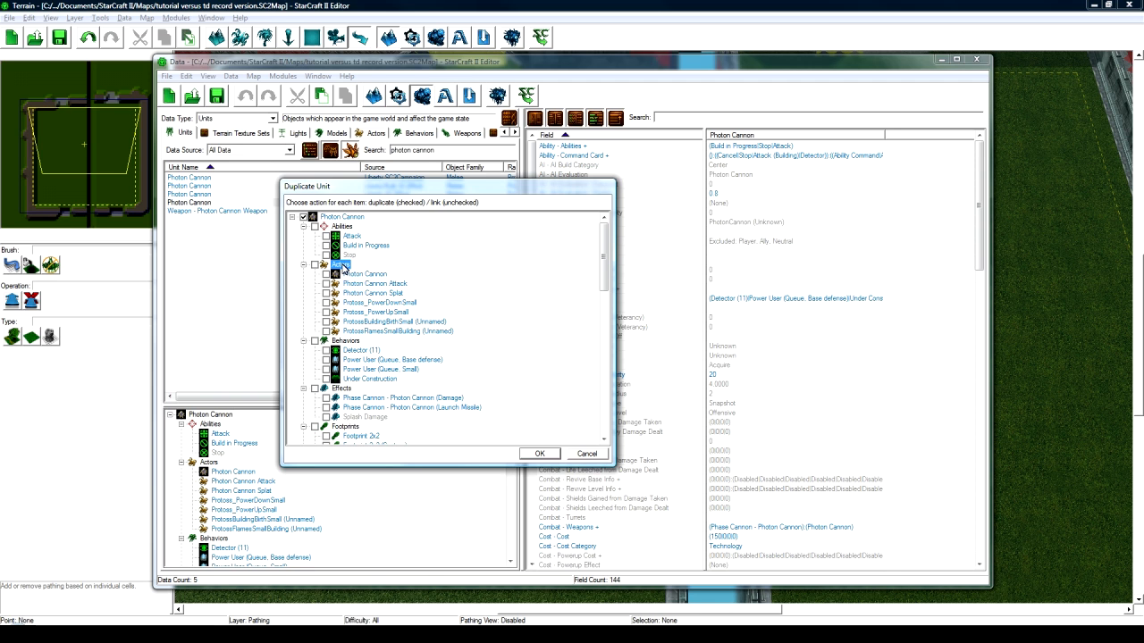
scroll(363, 295, "down", 4)
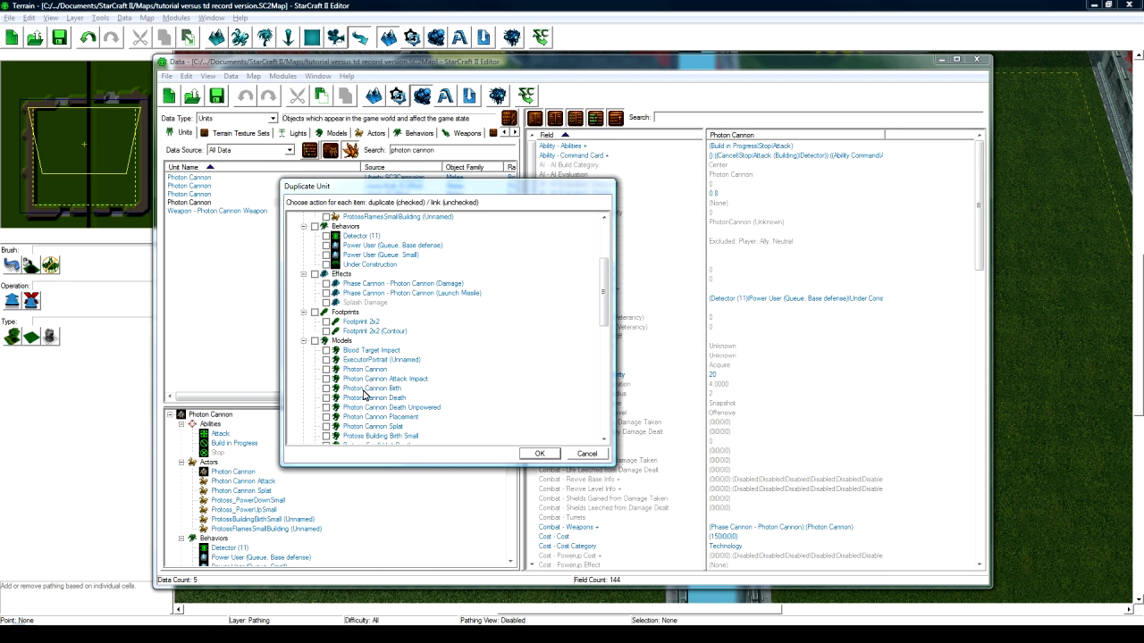
scroll(364, 394, "up", 4)
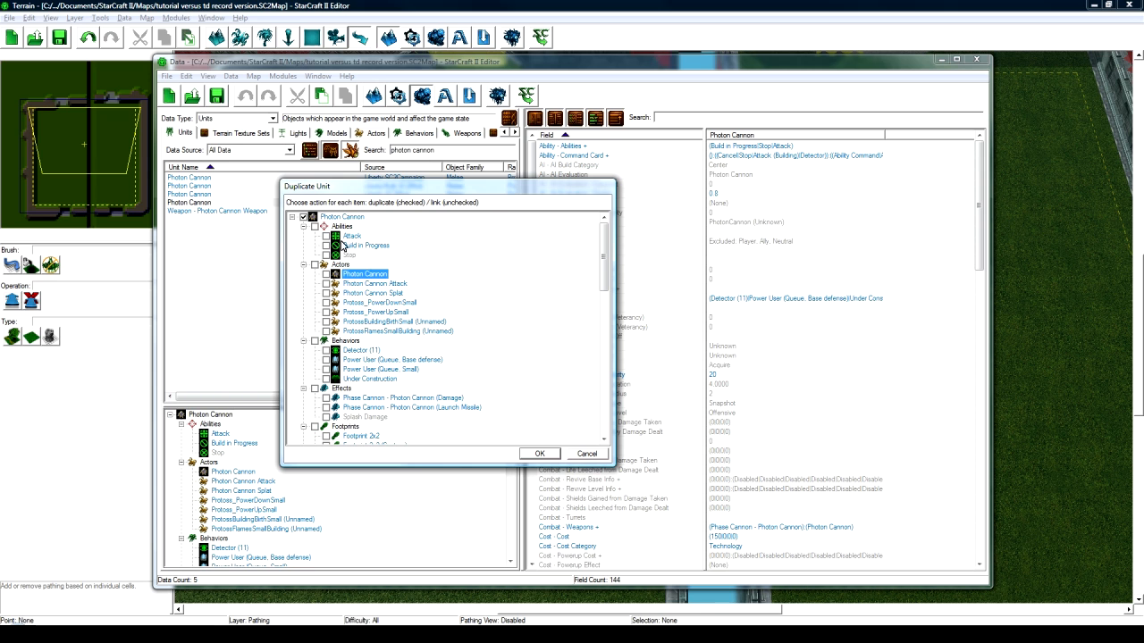
left_click_drag(600, 250, 606, 393)
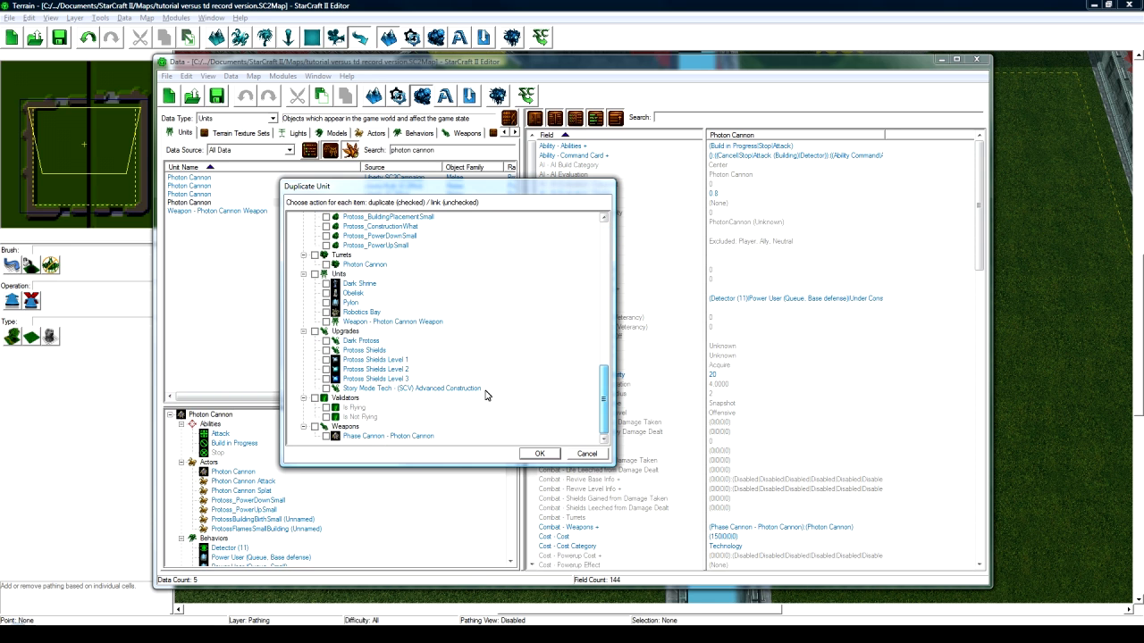
scroll(384, 346, "up", 12)
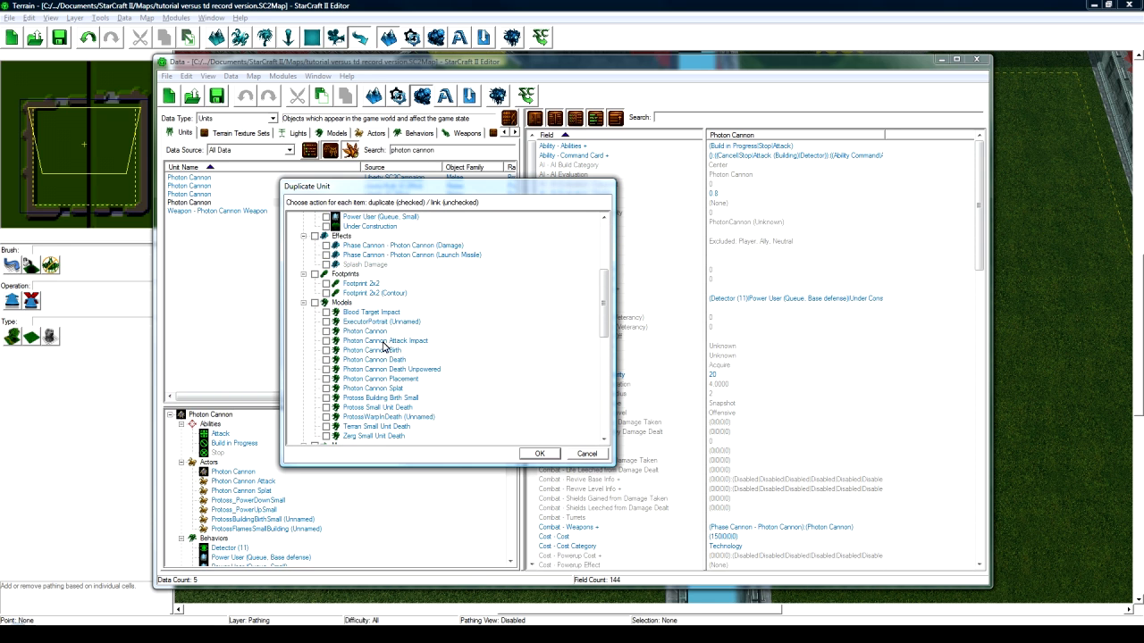
scroll(375, 321, "up", 2)
left_click(366, 312)
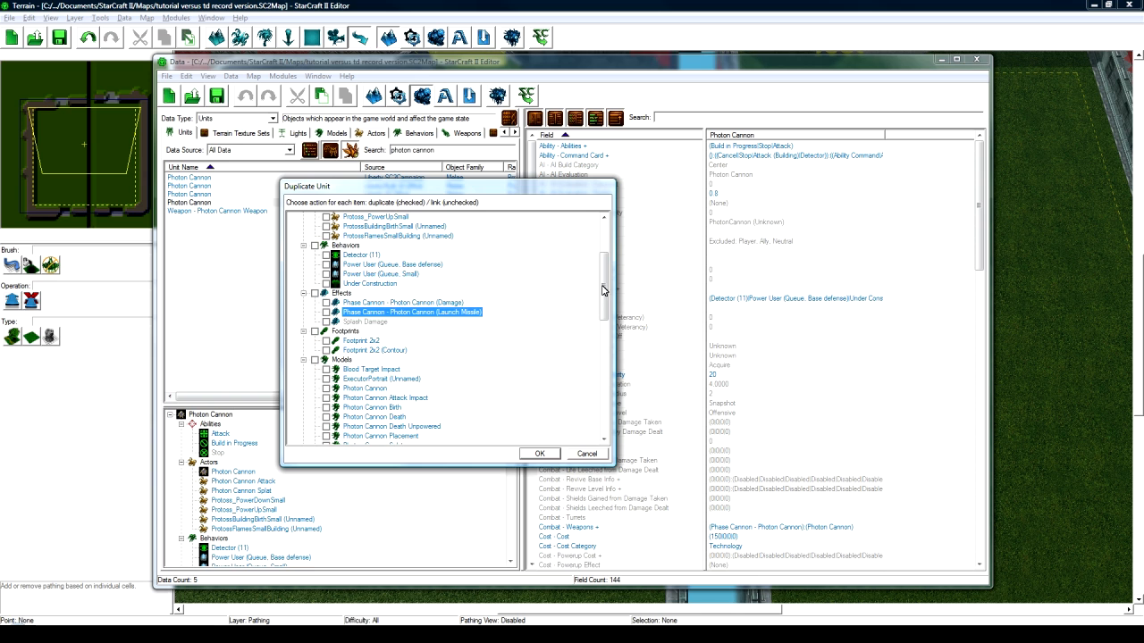
left_click_drag(602, 289, 604, 390)
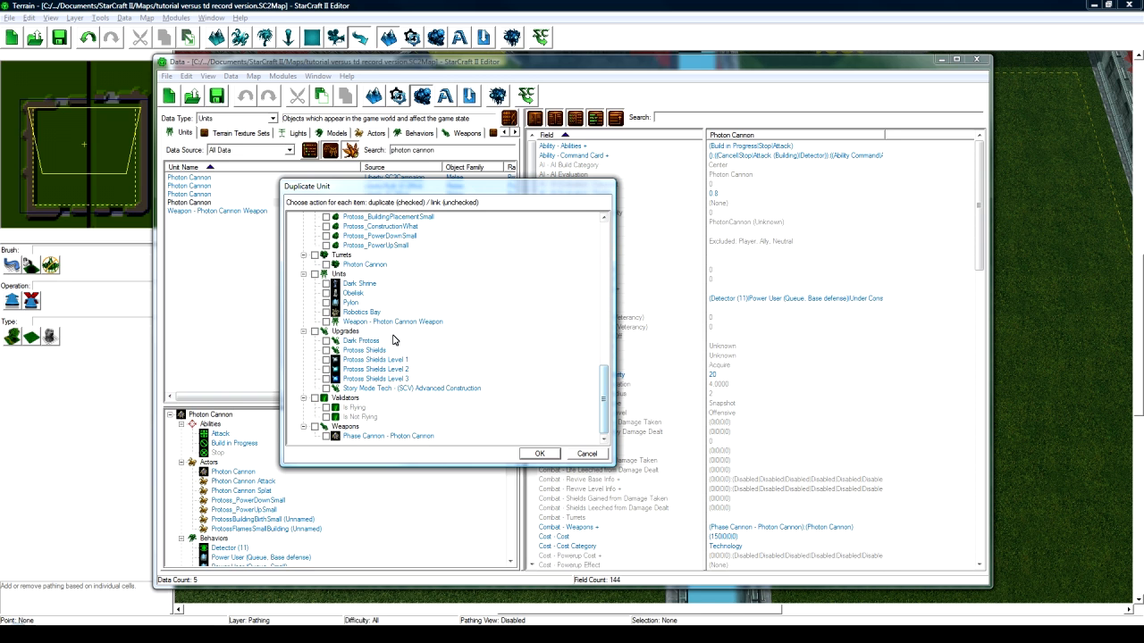
left_click(394, 323)
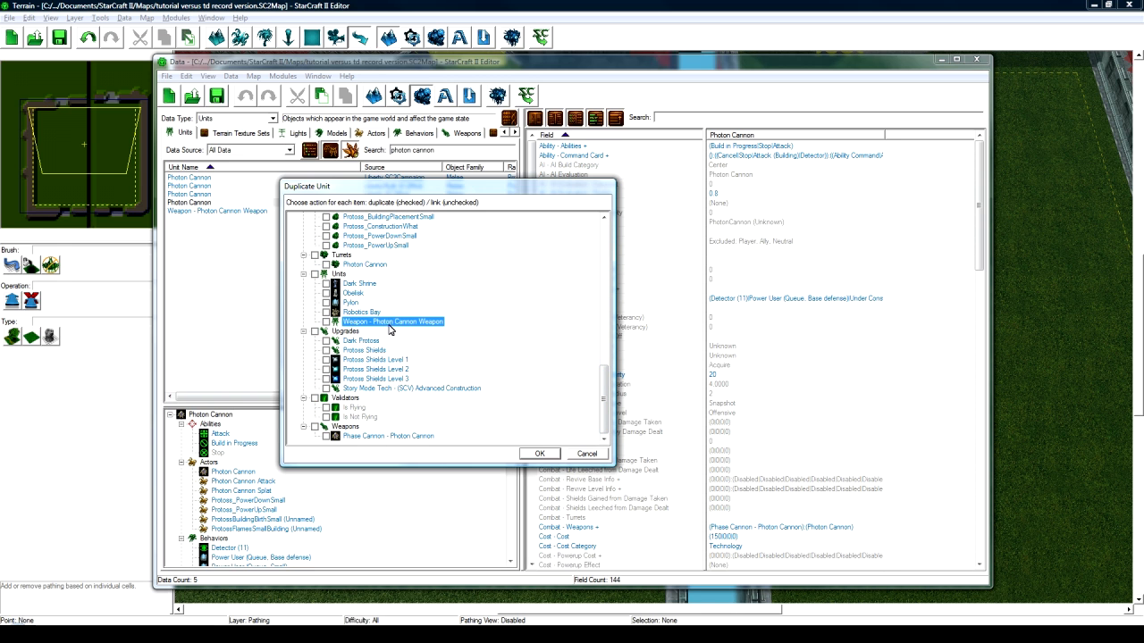
left_click_drag(598, 390, 604, 271)
left_click(441, 339)
scroll(441, 336, "up", 1)
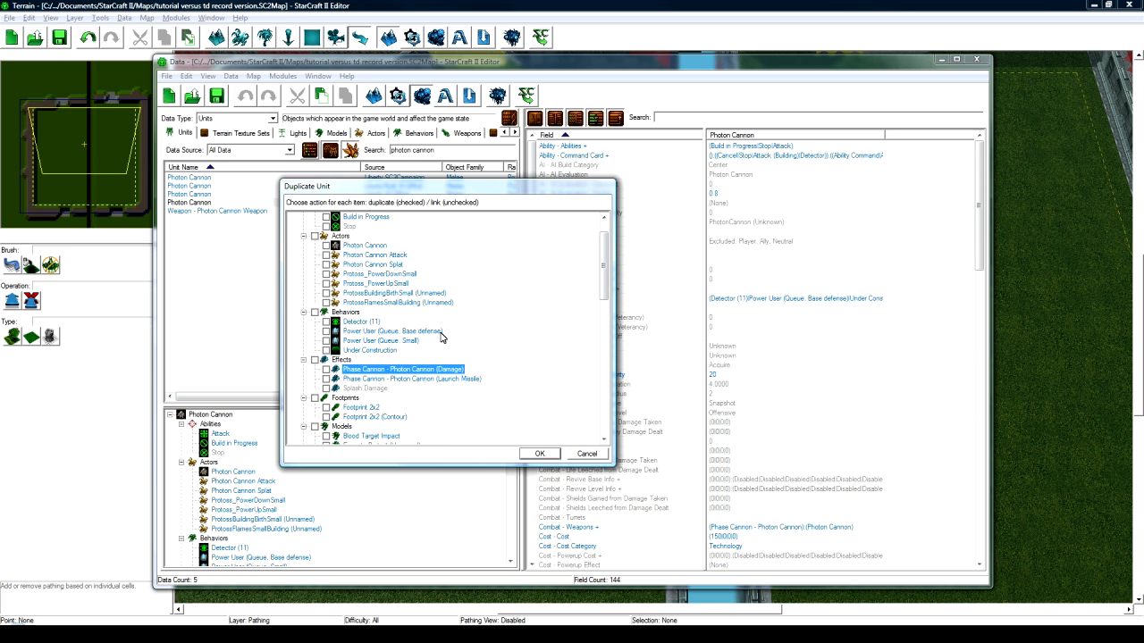
scroll(441, 337, "up", 1)
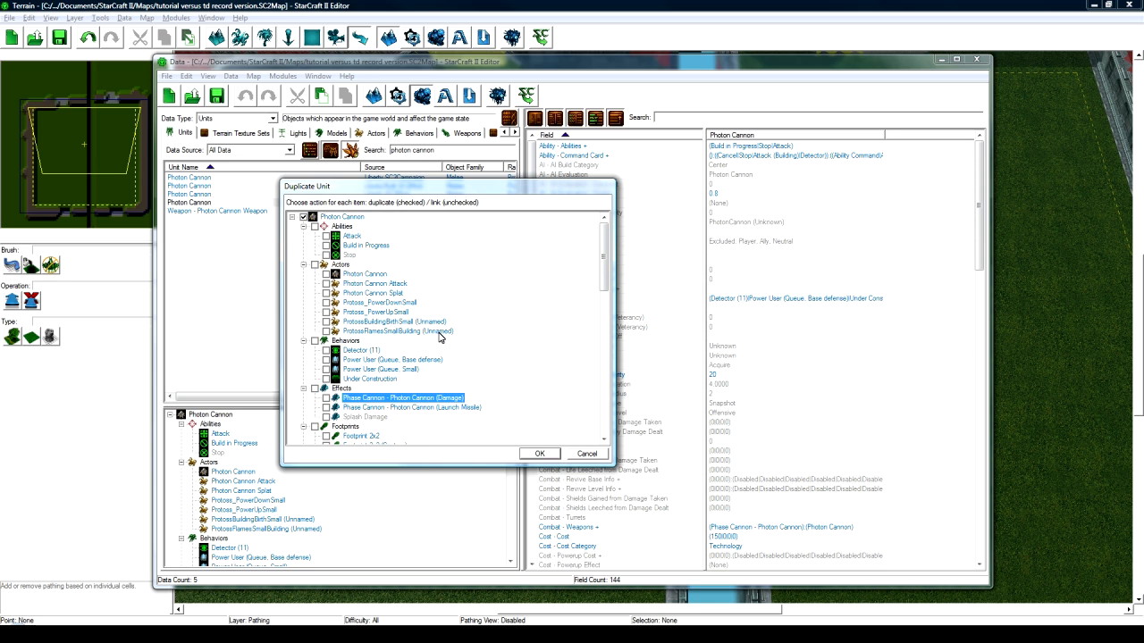
left_click(352, 237)
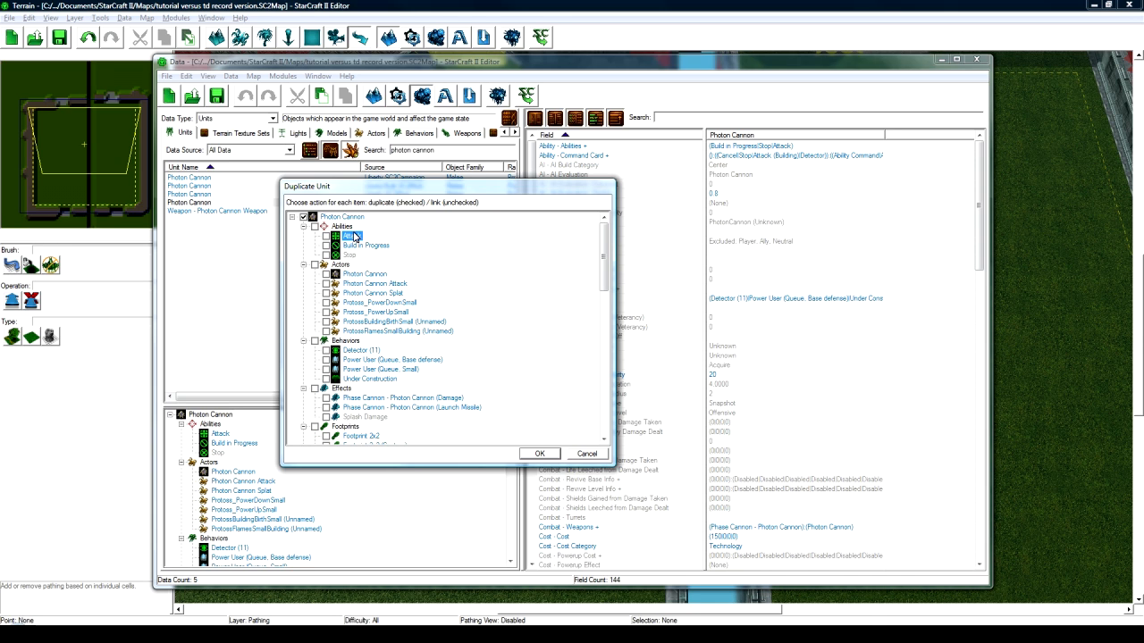
- Mark the Photon Cannon, Attack, Splat and ProtossBuildingBirthSmall actors for duplication
left_click(356, 246)
left_click(352, 256)
left_click(354, 277)
left_click(326, 275)
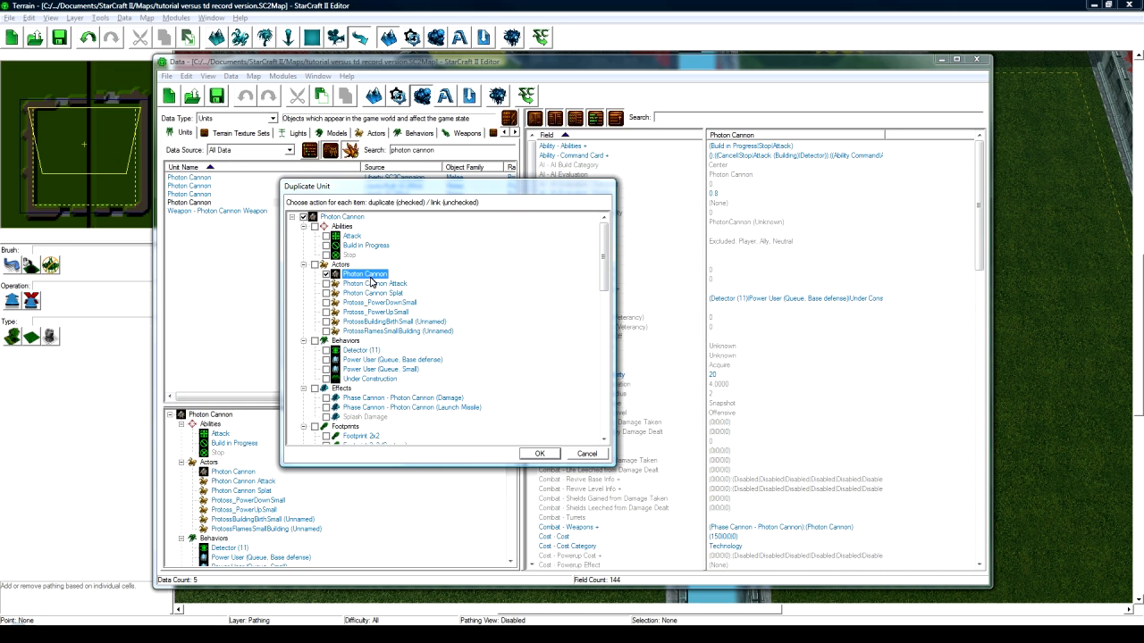
left_click(326, 283)
left_click(356, 292)
left_click(355, 285)
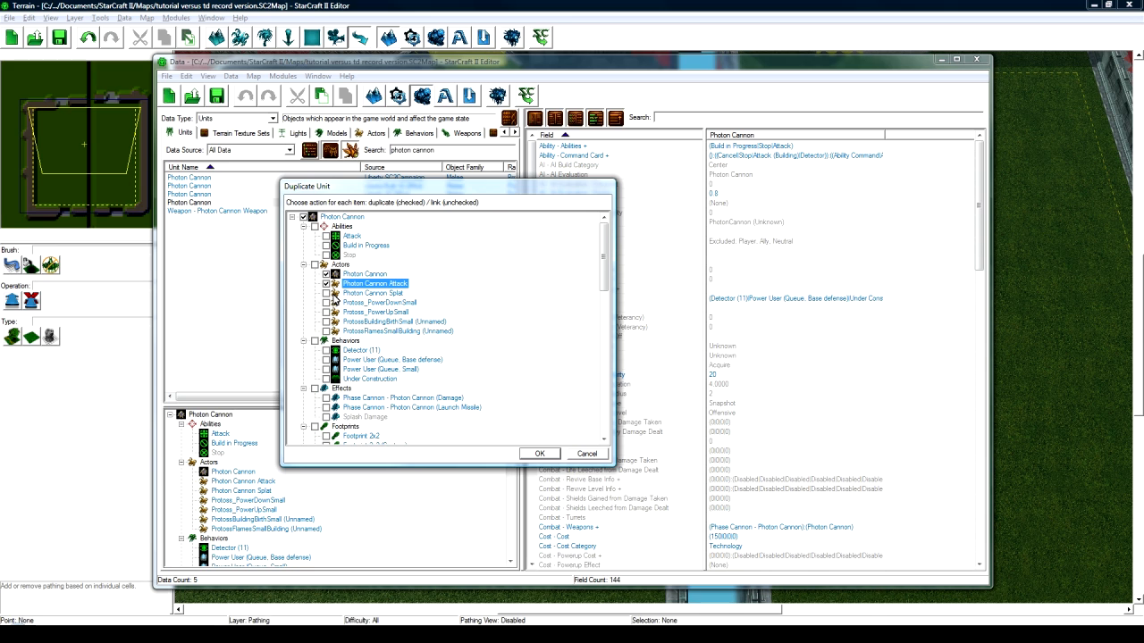
left_click(327, 293)
left_click(328, 294)
left_click(355, 324)
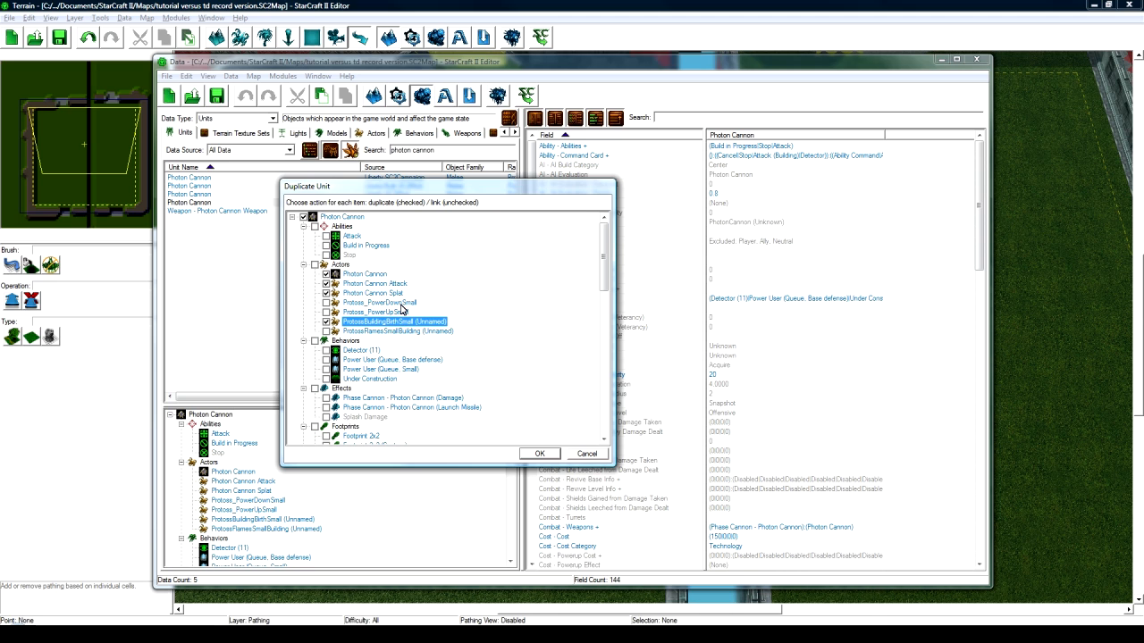
- Mark the Phase Cannon Damage and Launch Missile effects for duplication
scroll(375, 326, "down", 1)
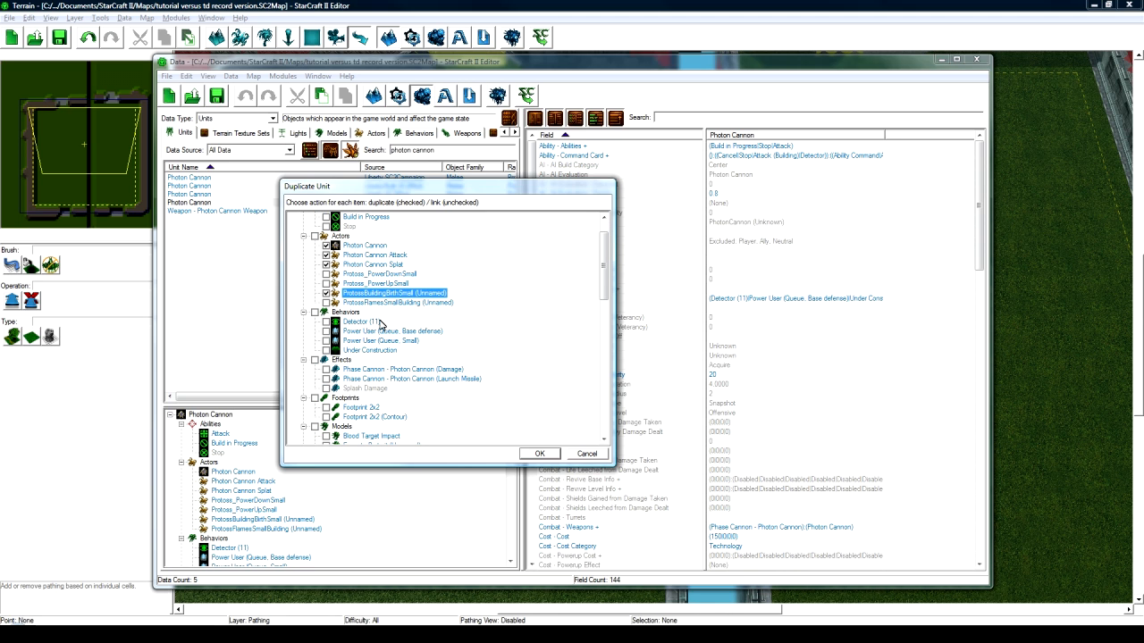
scroll(372, 357, "down", 1)
left_click(326, 340)
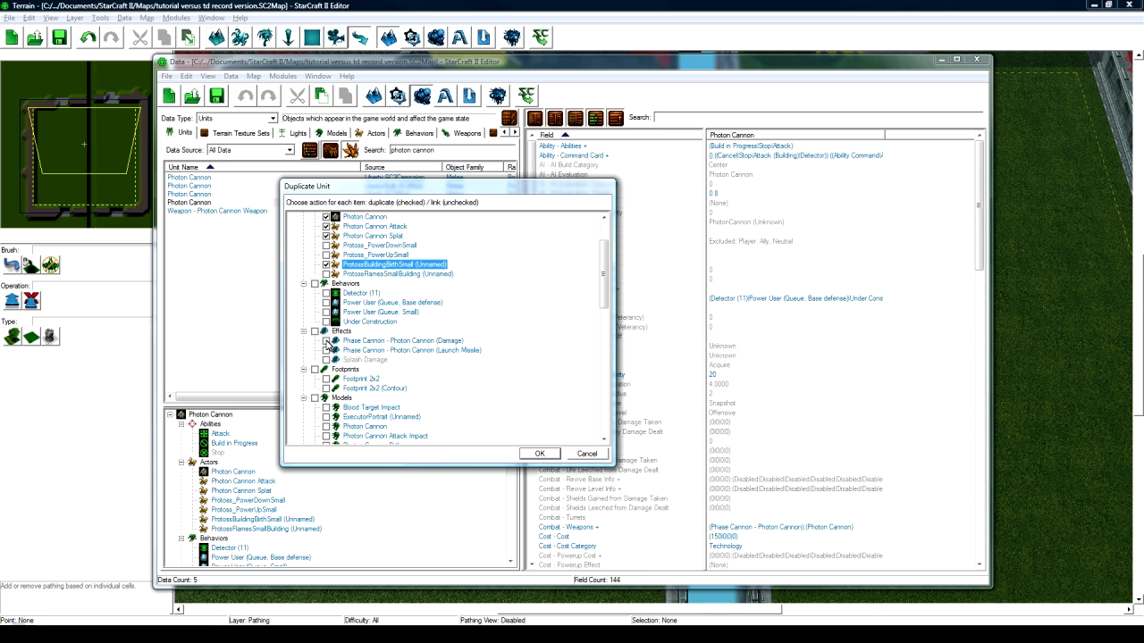
left_click(326, 350)
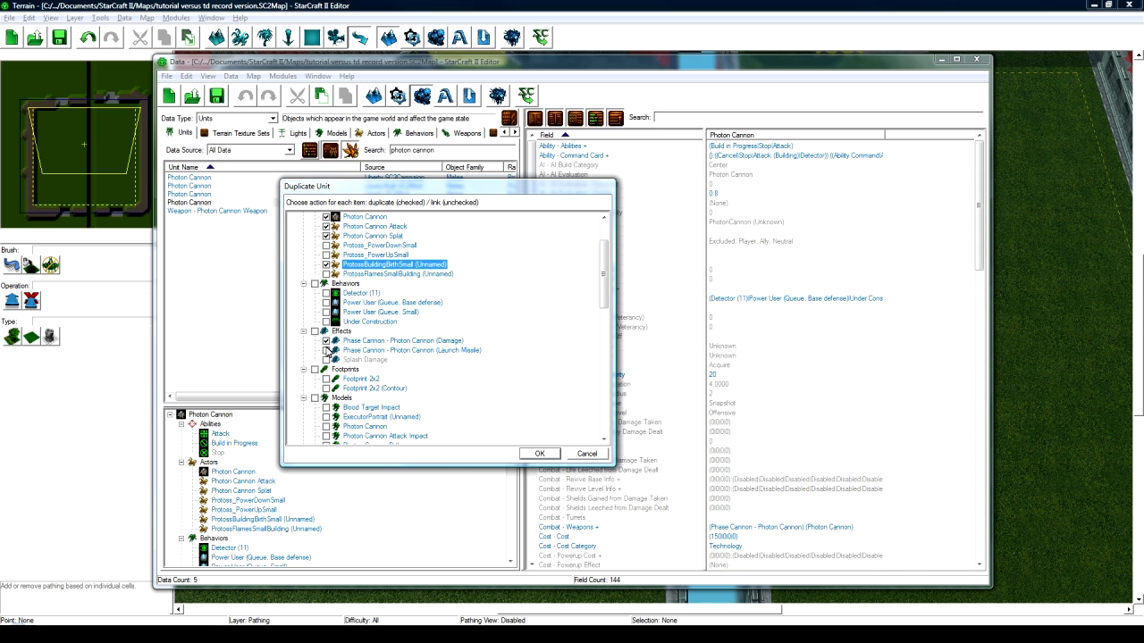
left_click(415, 341)
left_click(418, 351)
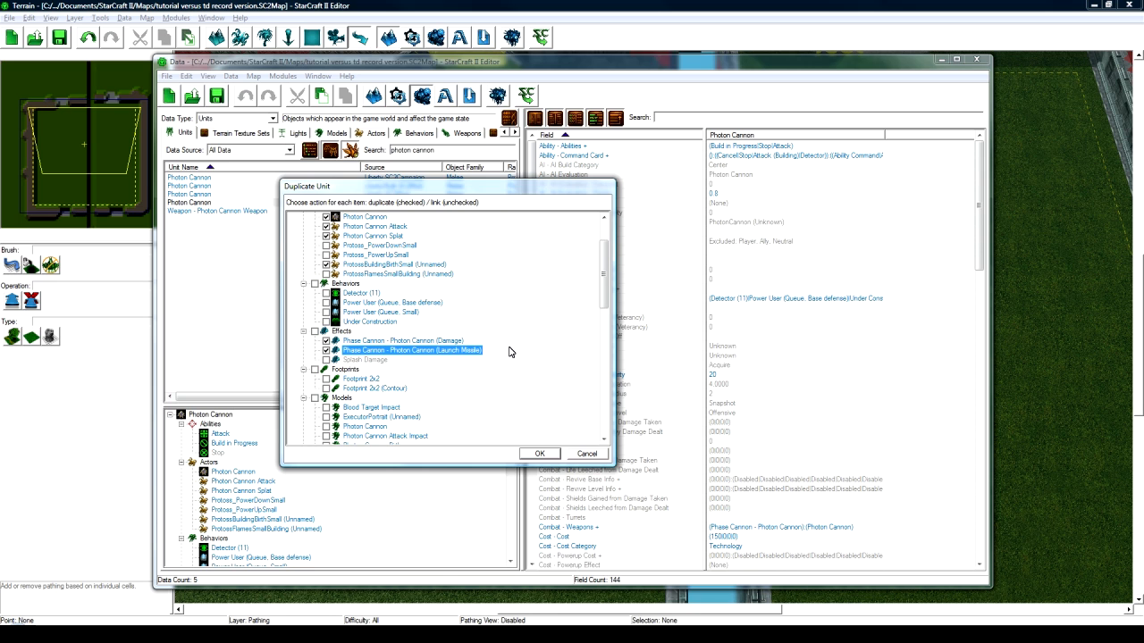
- Include the Photon Cannon model and Weapon - Photon Cannon Weapon unit in the duplicate
scroll(514, 350, "down", 2)
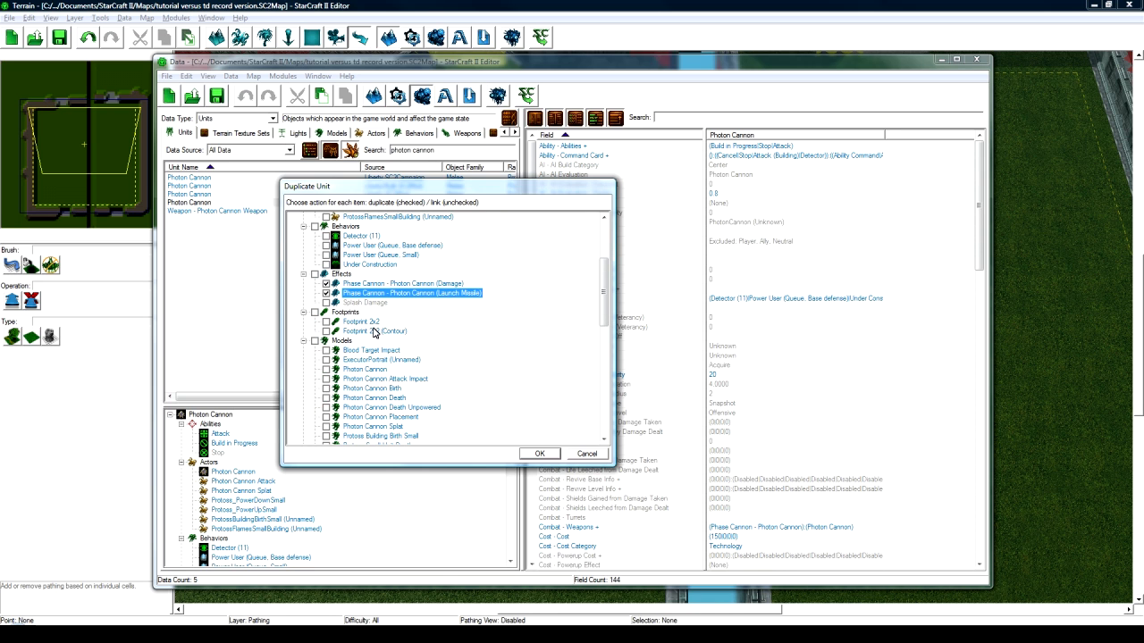
scroll(375, 333, "down", 2)
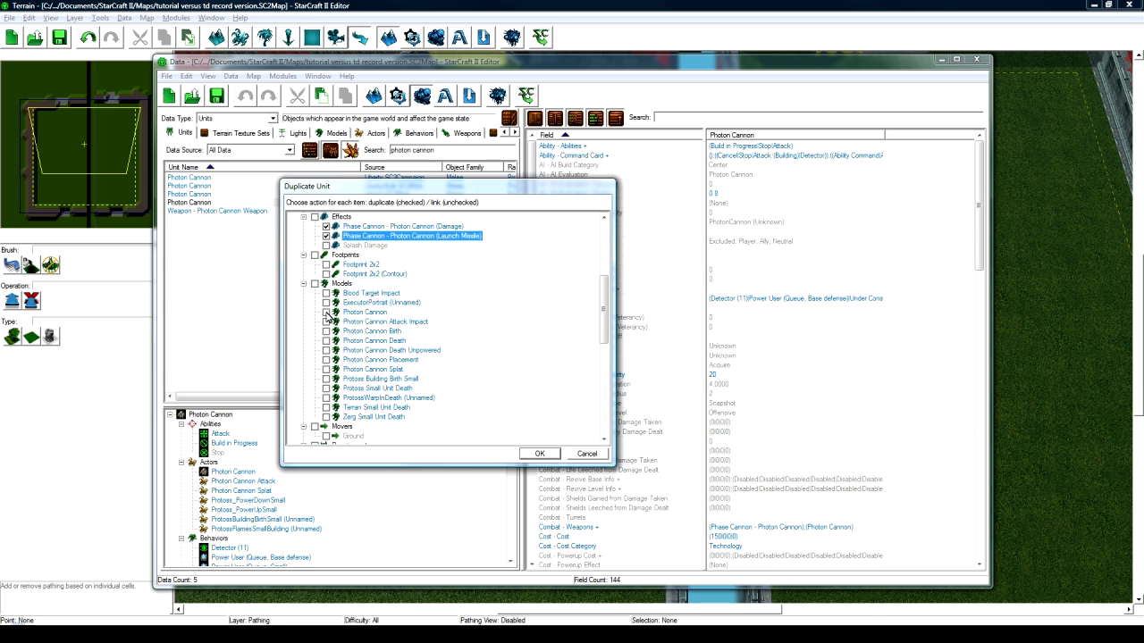
left_click(326, 313)
left_click(386, 314)
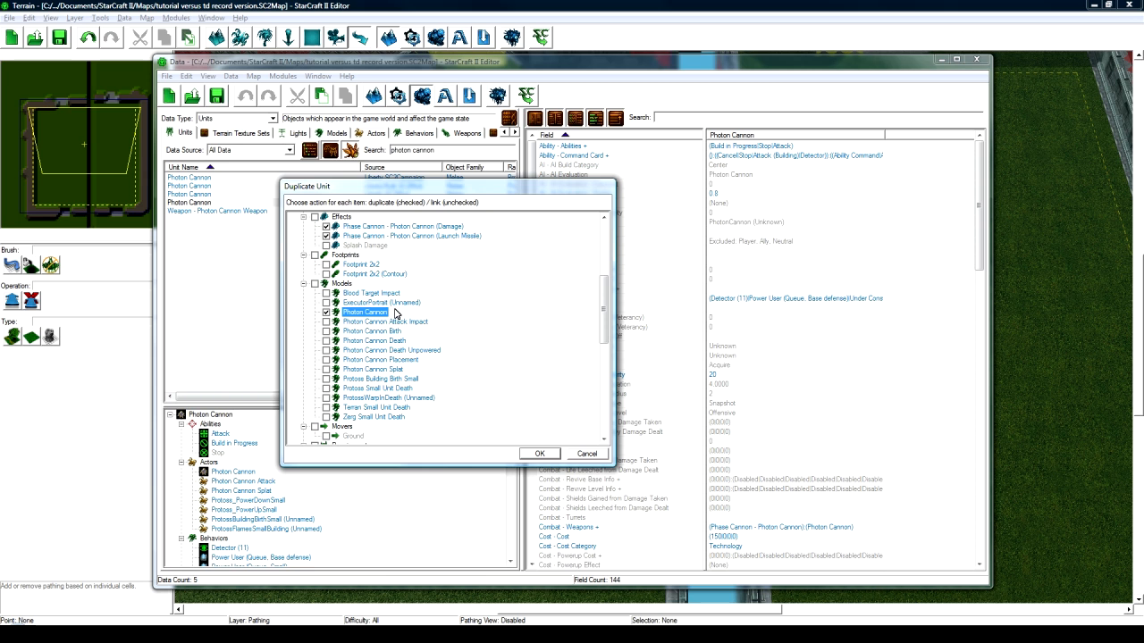
scroll(384, 318, "up", 3)
scroll(382, 320, "up", 1)
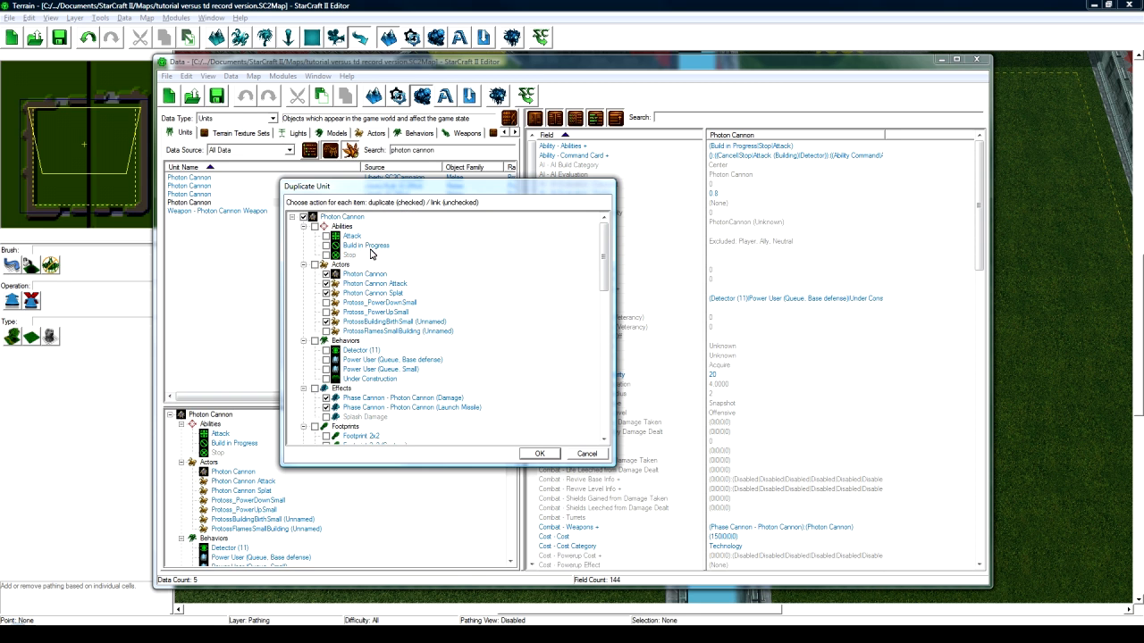
scroll(365, 287, "down", 5)
scroll(364, 291, "down", 10)
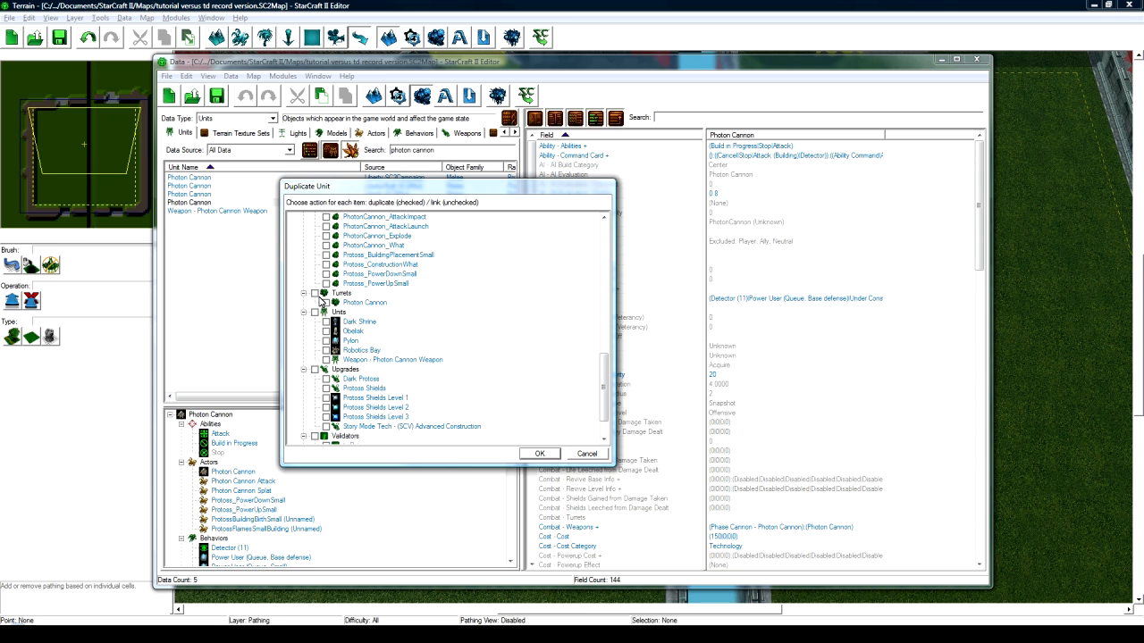
scroll(460, 353, "down", 1)
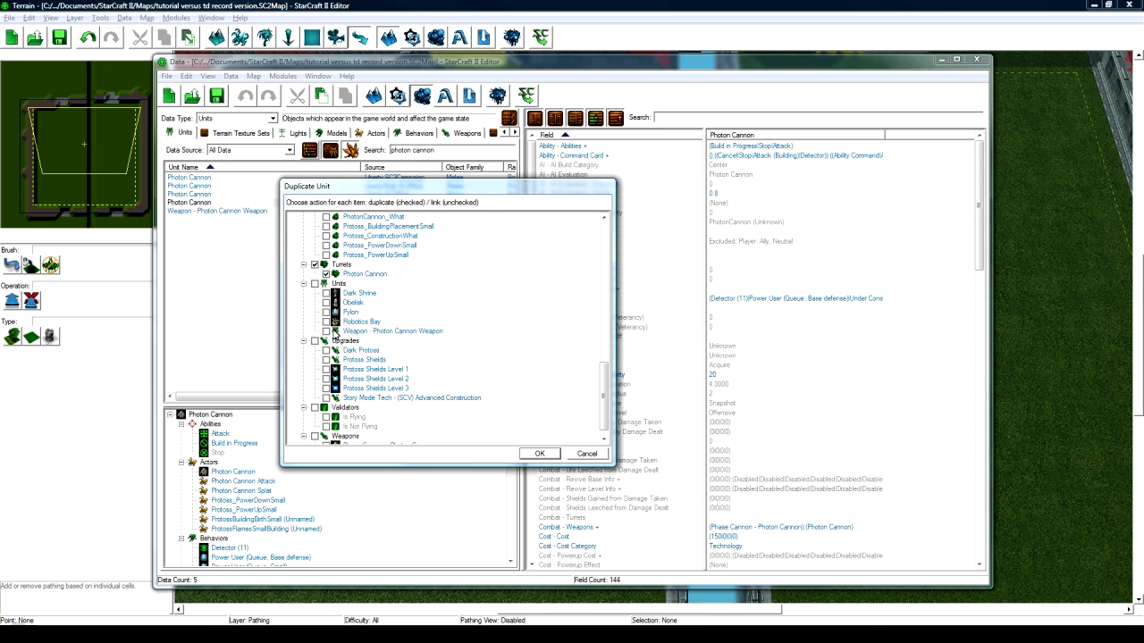
left_click(327, 332)
left_click(367, 333)
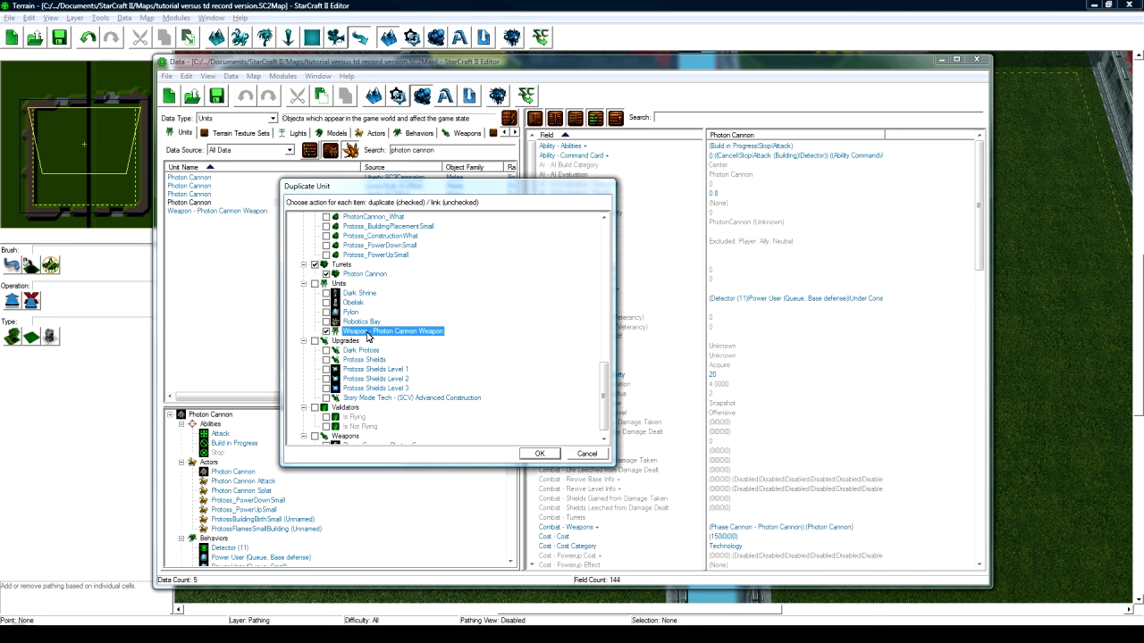
scroll(366, 337, "down", 1)
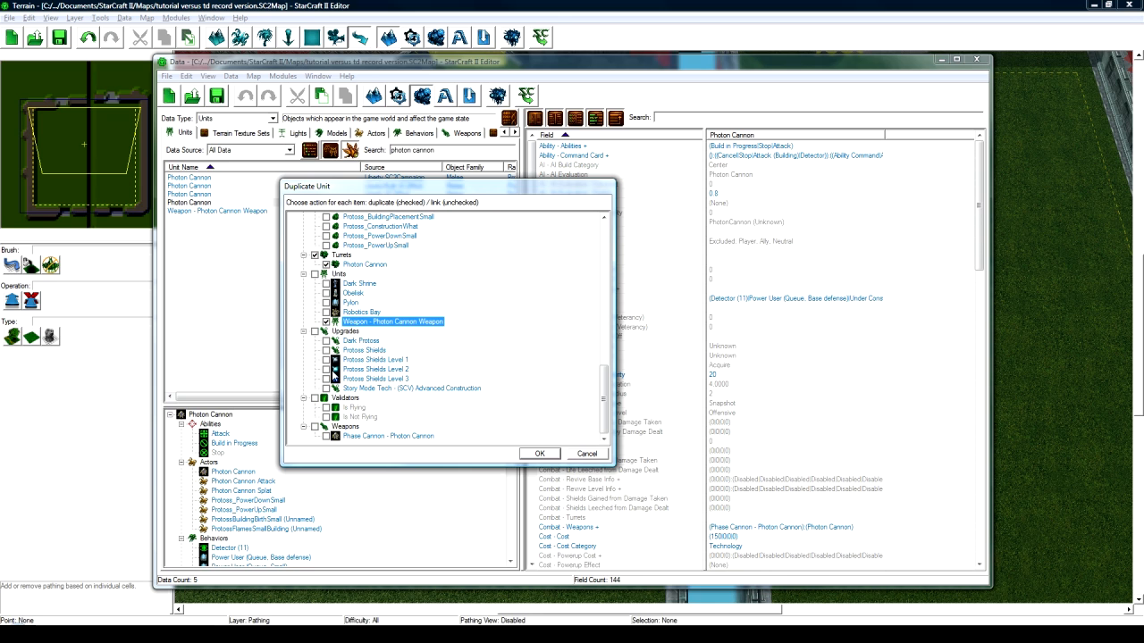
- Confirm the duplicate unit with its chosen linked objects
left_click(540, 455)
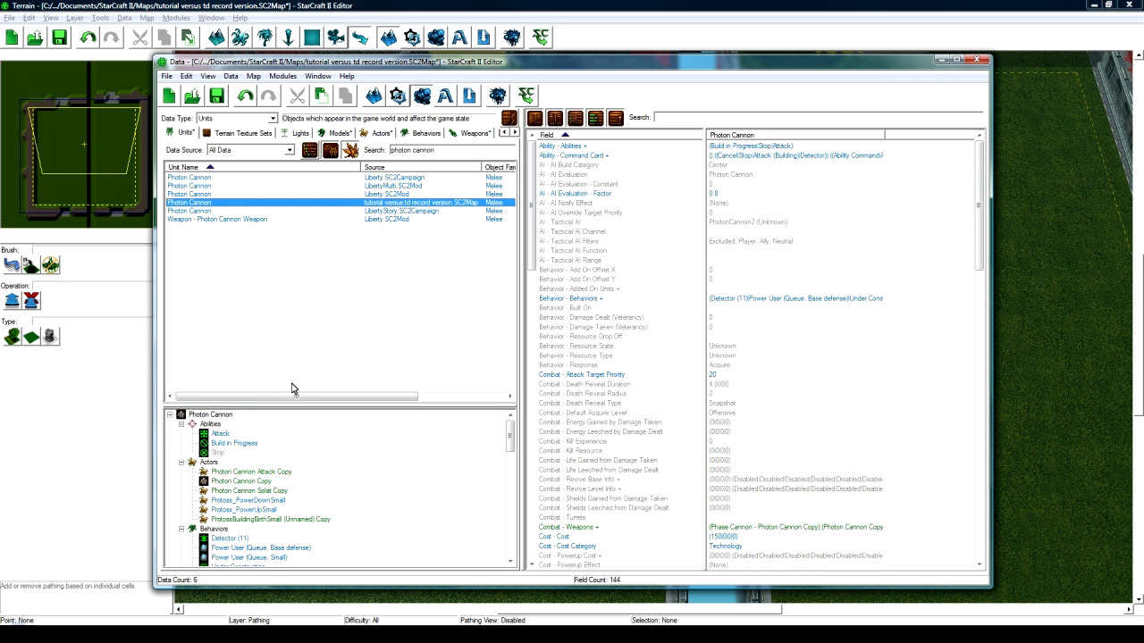
left_click(270, 419)
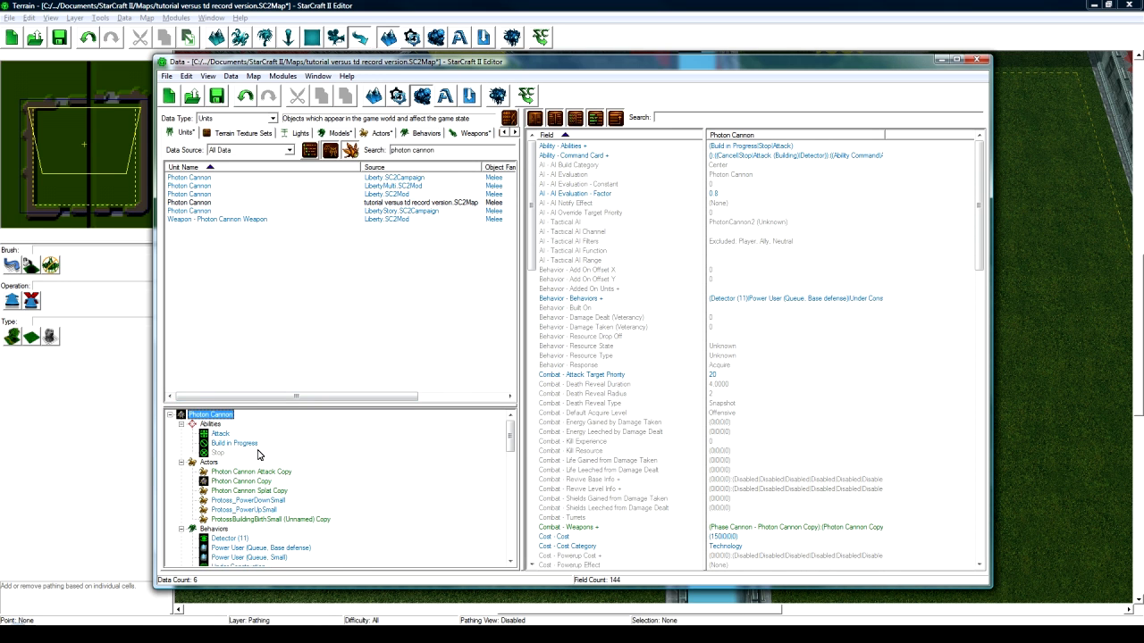
scroll(263, 447, "down", 1)
scroll(277, 492, "down", 4)
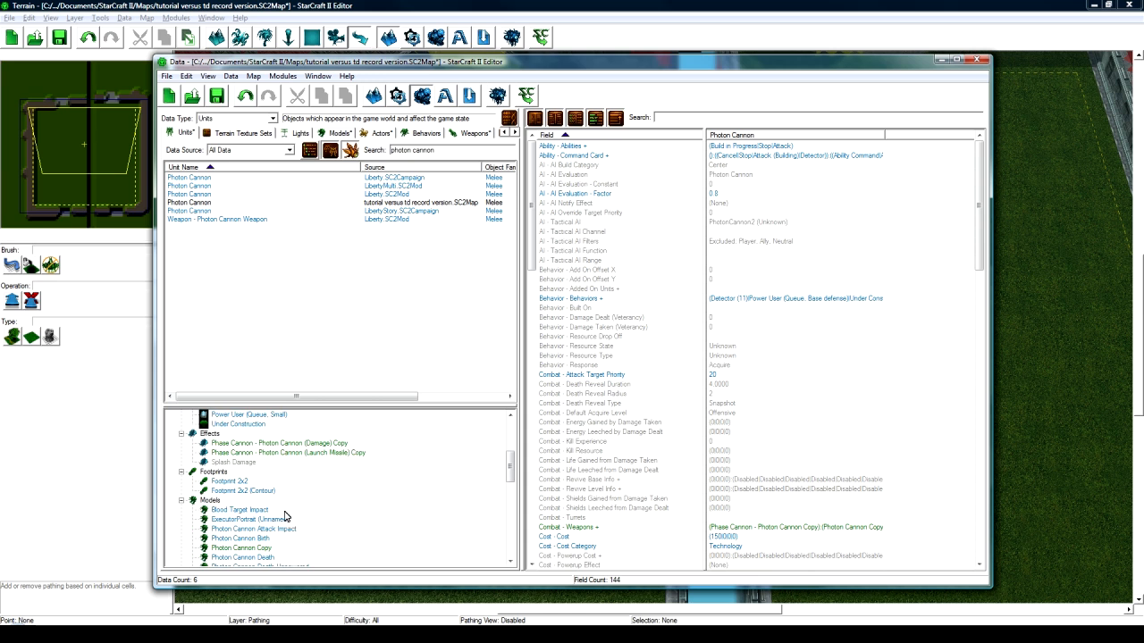
scroll(259, 487, "down", 1)
scroll(262, 514, "down", 3)
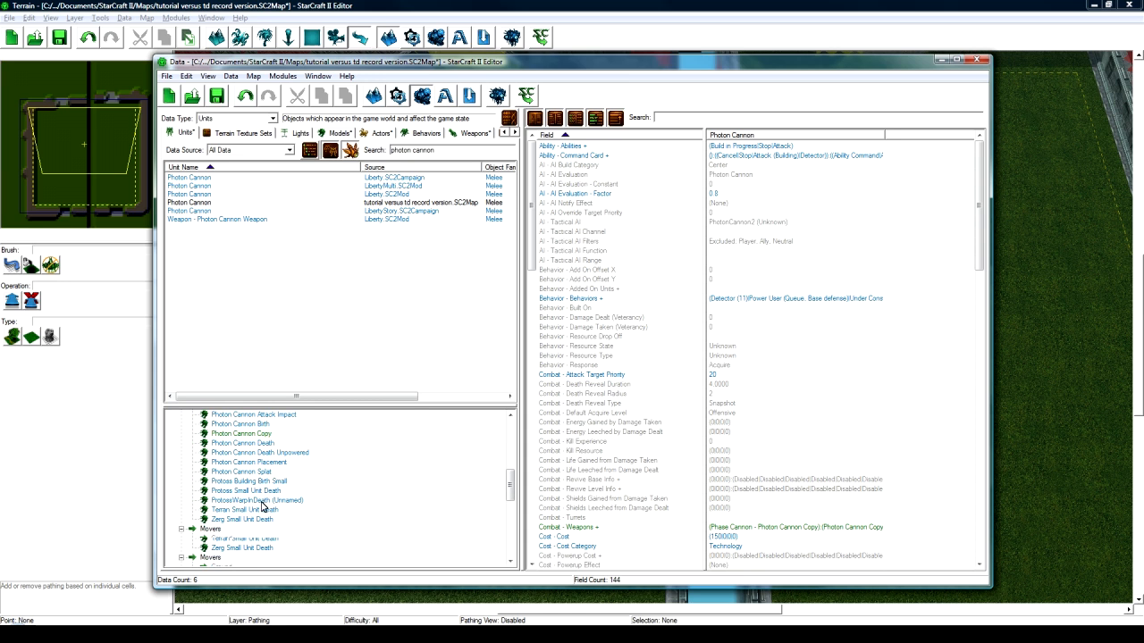
- Inspect the copied Photon Cannon model's fields in the object tree
left_click(262, 433)
left_click(262, 427)
left_click(262, 431)
left_click(262, 427)
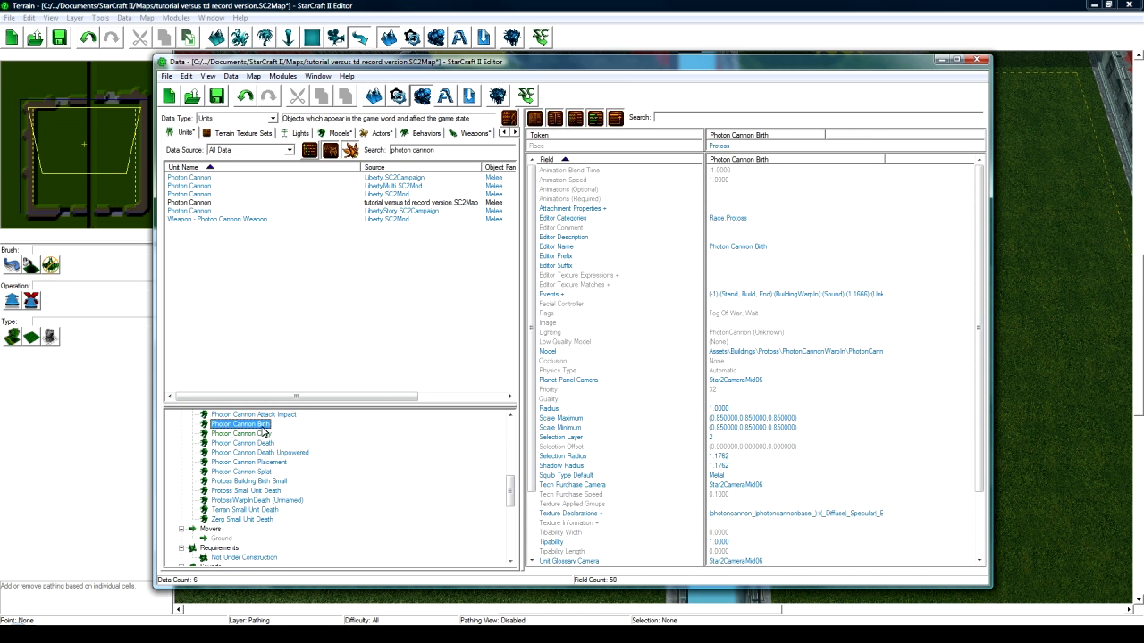
scroll(271, 442, "down", 4)
scroll(277, 458, "down", 4)
scroll(393, 539, "up", 15)
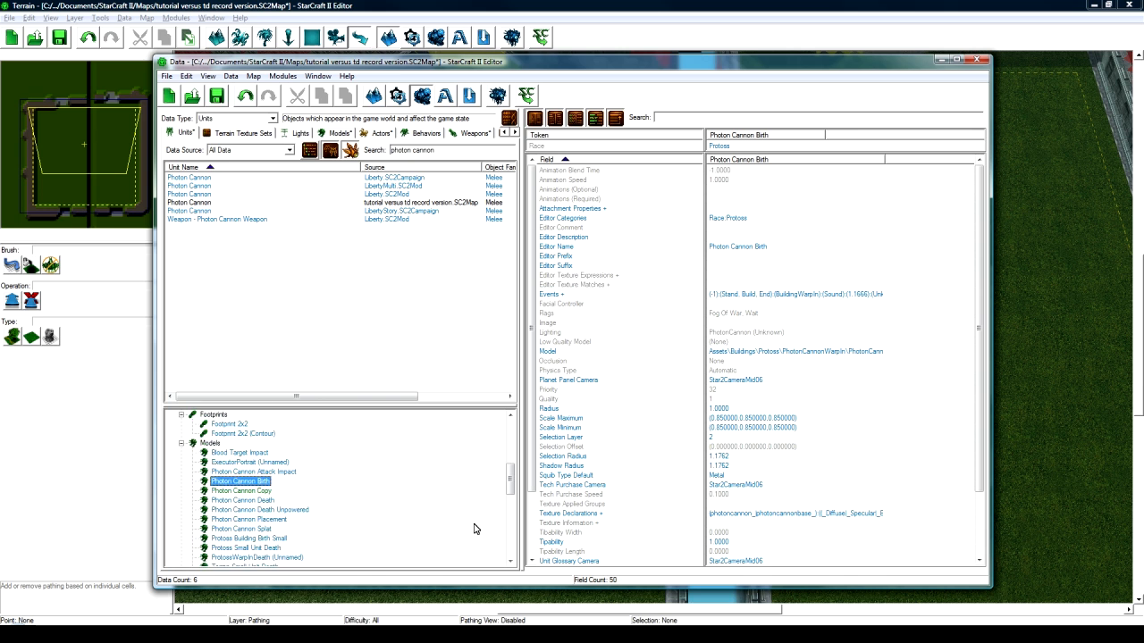
scroll(438, 518, "up", 2)
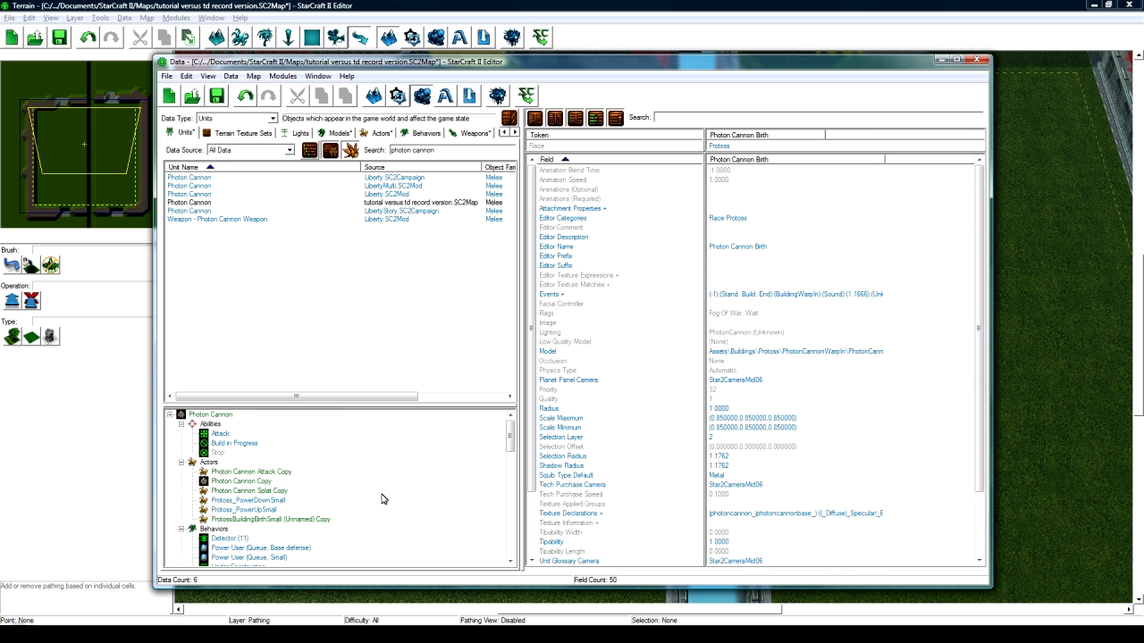
- Review the new Photon Cannon unit's properties without changes and expand its linked objects
left_click(228, 418)
double_click(229, 416)
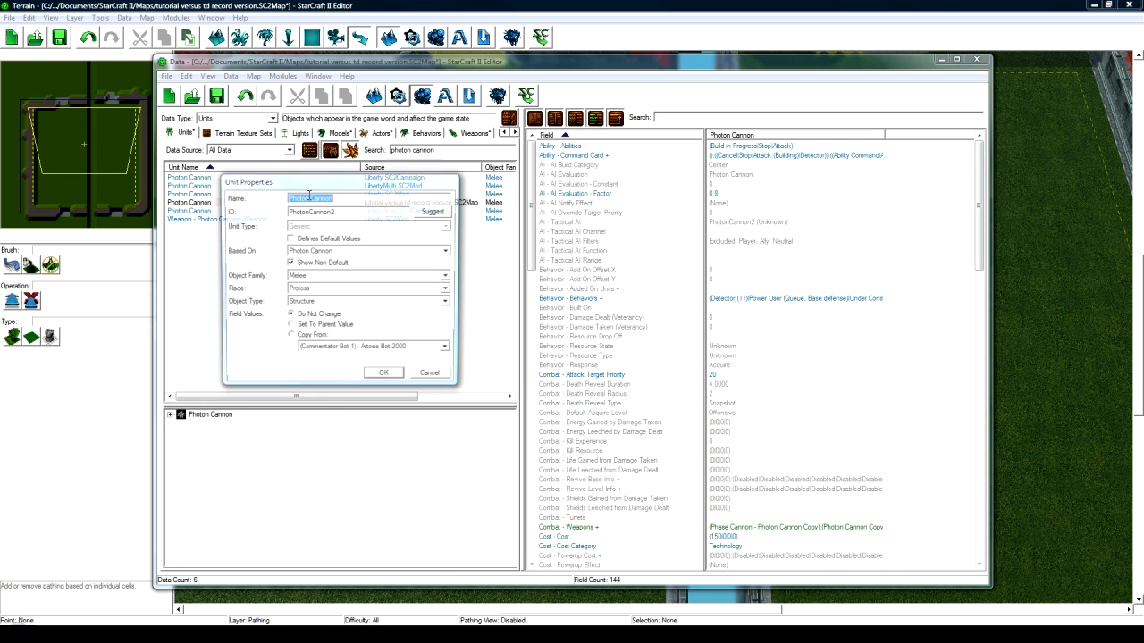
left_click(433, 376)
left_click(170, 415)
scroll(253, 487, "down", 3)
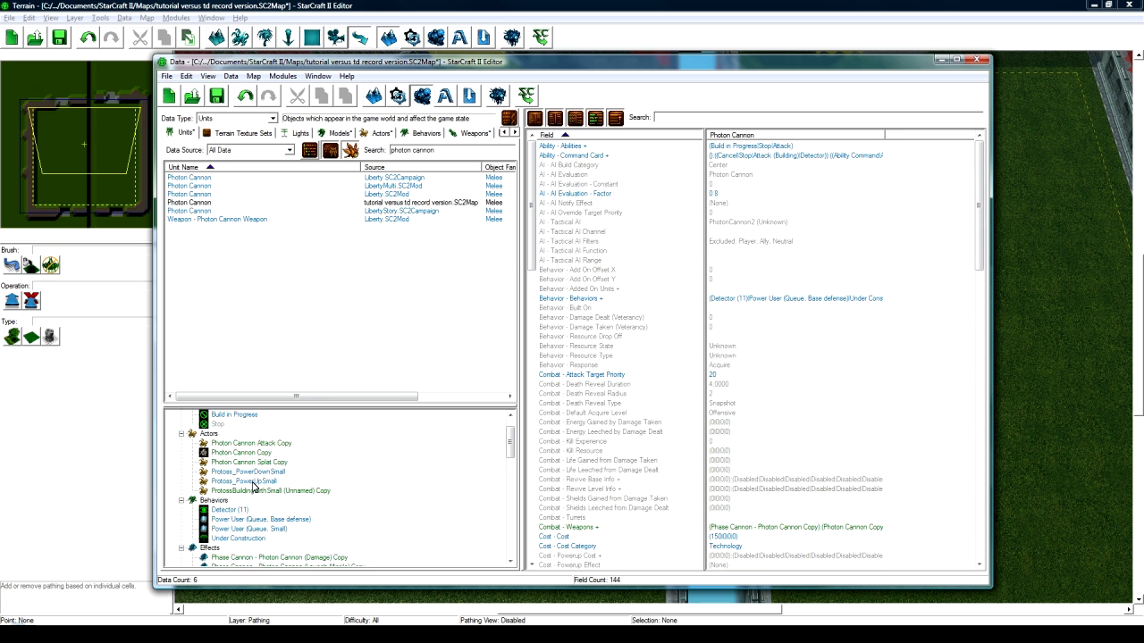
scroll(252, 487, "up", 1)
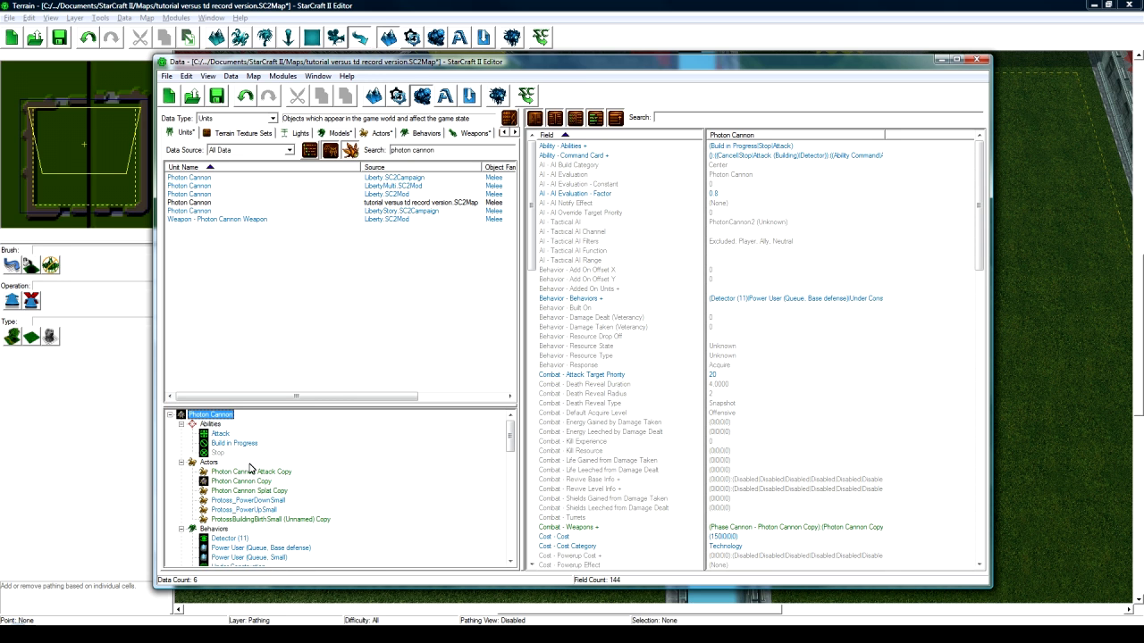
- Bring up the Photon Cannon Copy actor, then the copied Phase Cannon weapon's fields
left_click(241, 481)
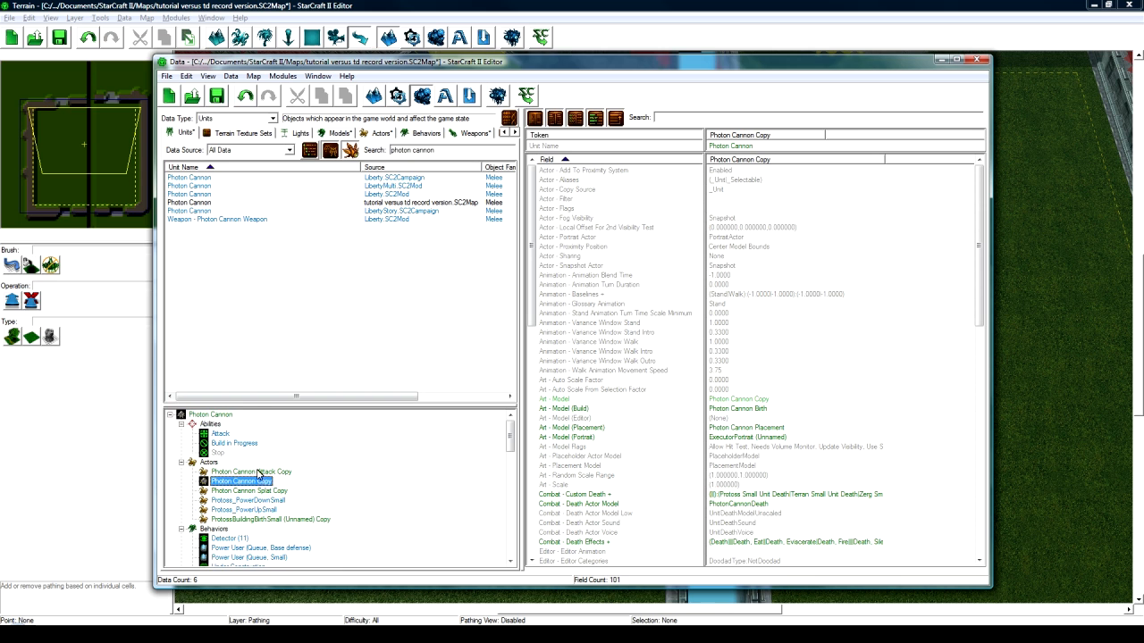
scroll(257, 486, "down", 5)
scroll(256, 483, "down", 5)
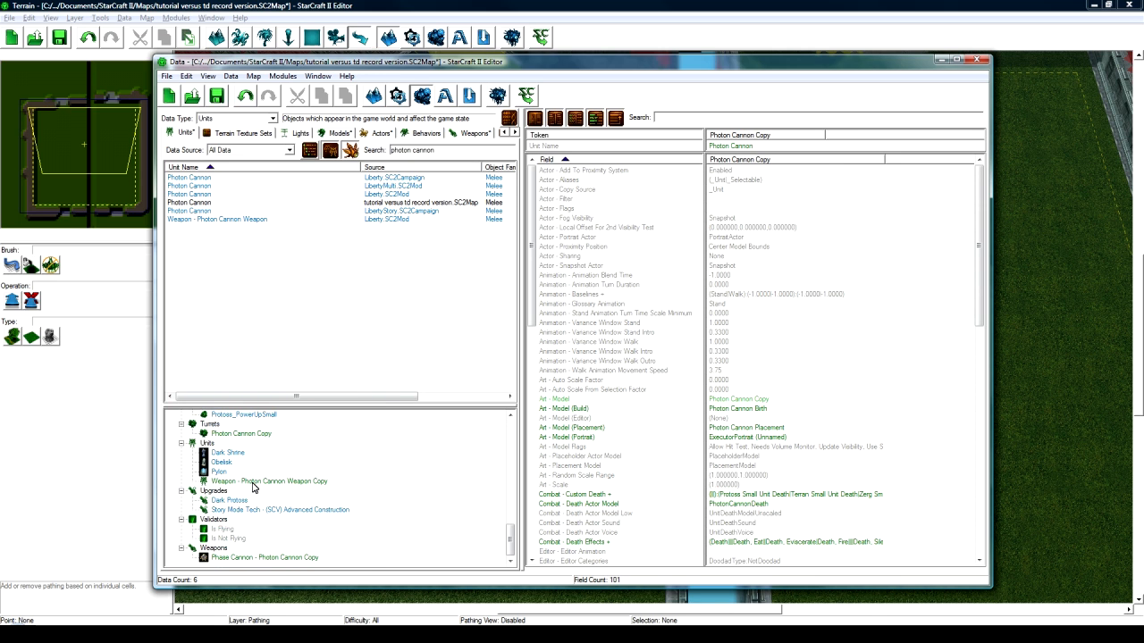
left_click(249, 558)
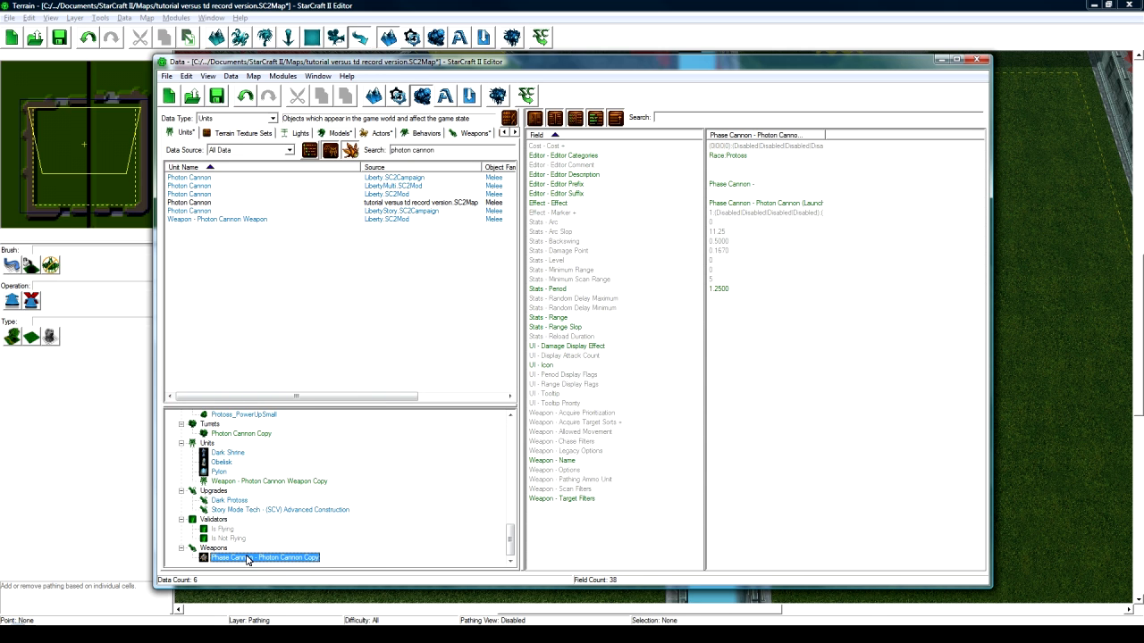
- Clear the copied weapon's 'Phase Cannon -' Editor Prefix
double_click(737, 185)
key("BackSpace")
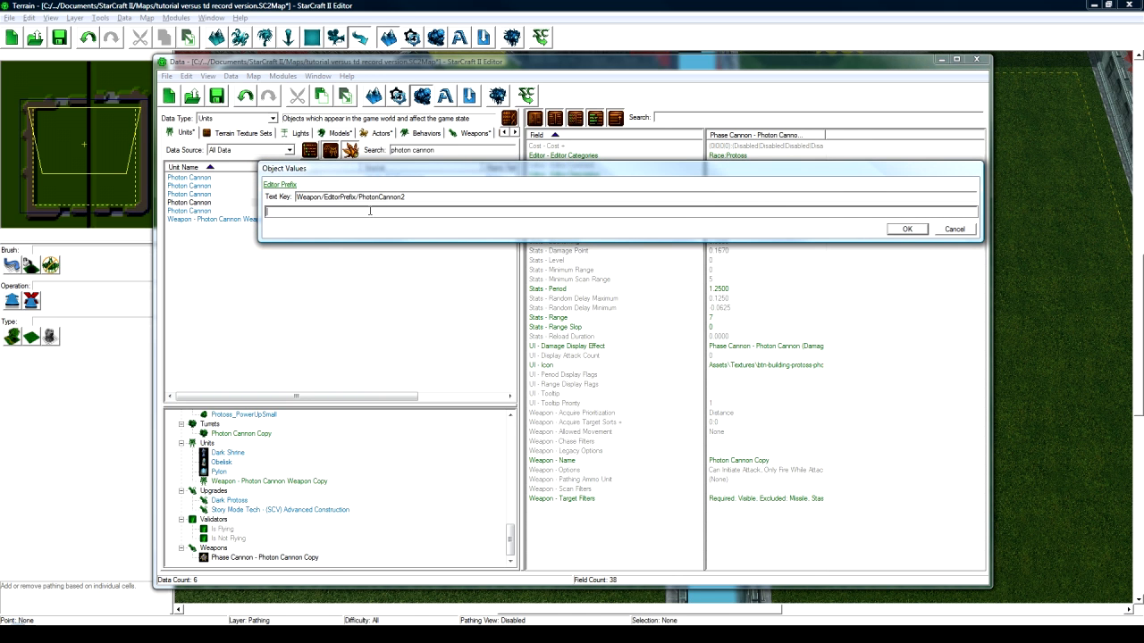
left_click(908, 230)
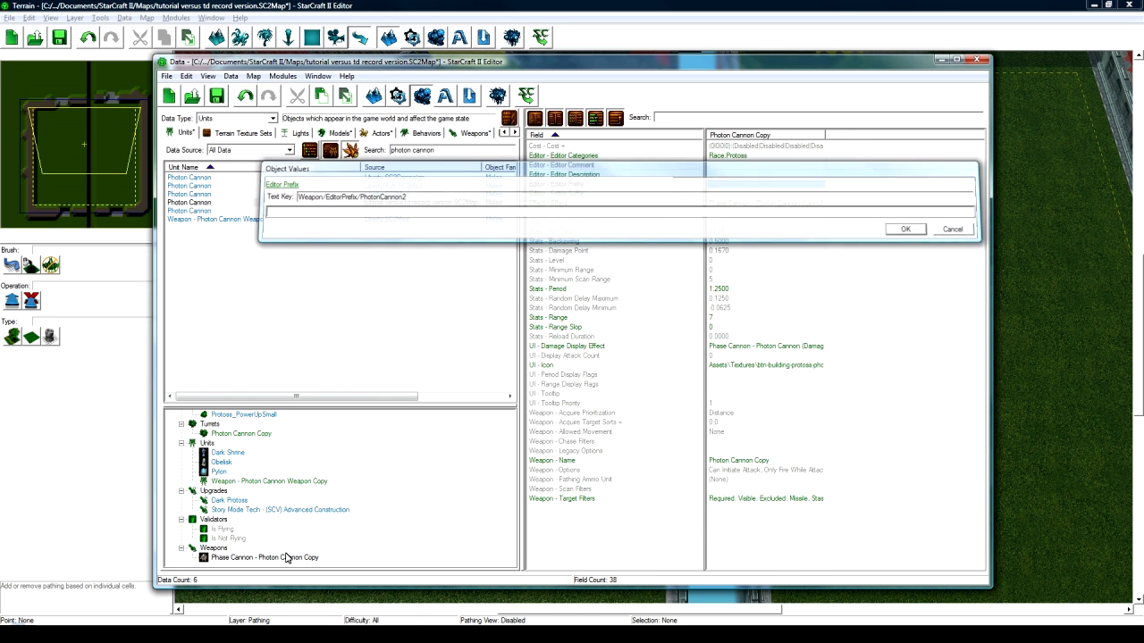
- Rename the weapon to 'Sun Shooter' with the suggested ID SunShooter
left_click(230, 557)
double_click(231, 558)
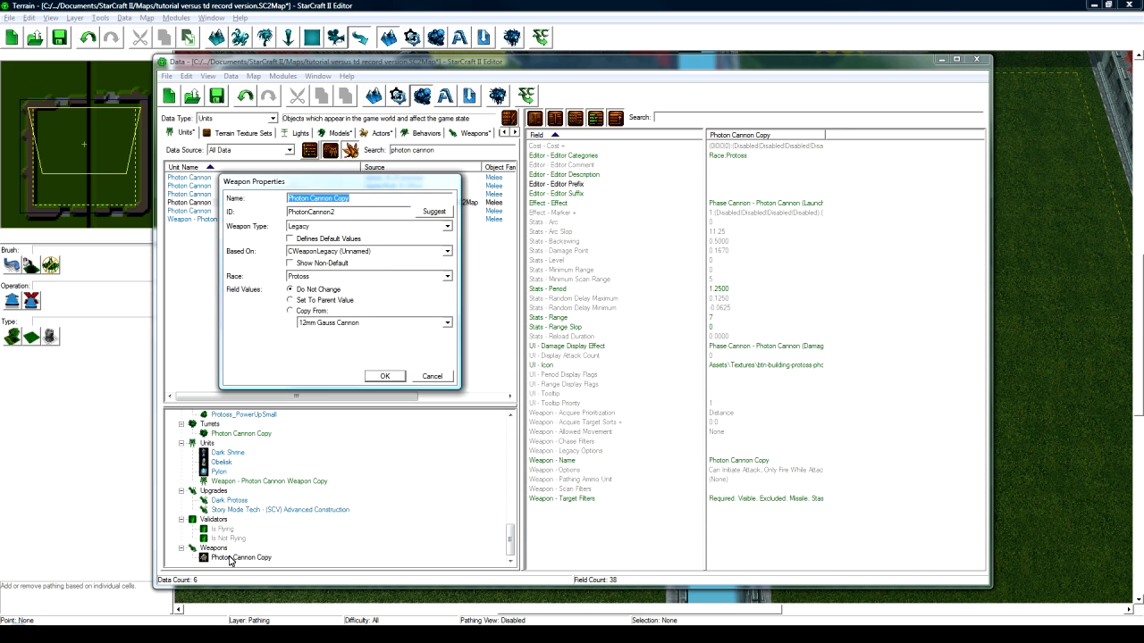
type("Sun Shooter")
left_click(434, 211)
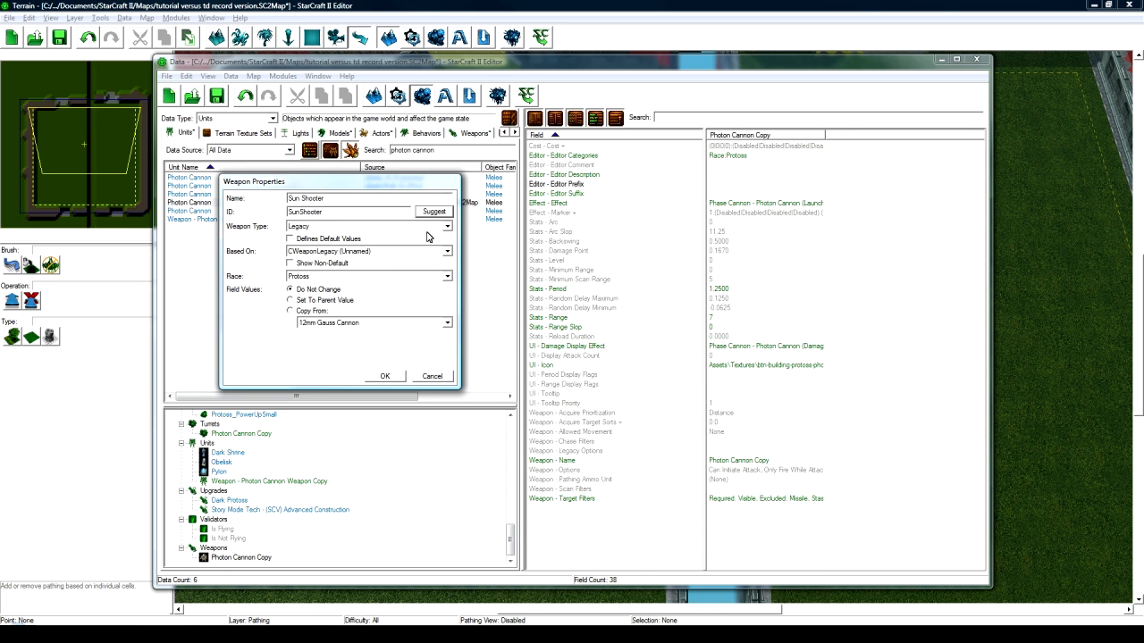
left_click(384, 376)
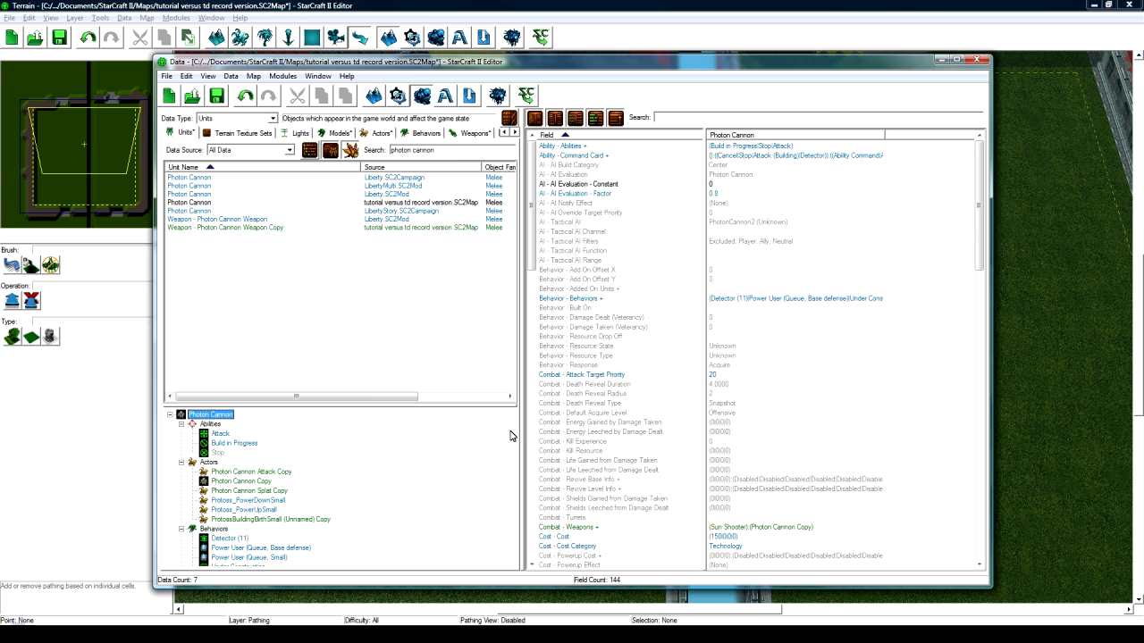
left_click_drag(511, 436, 510, 542)
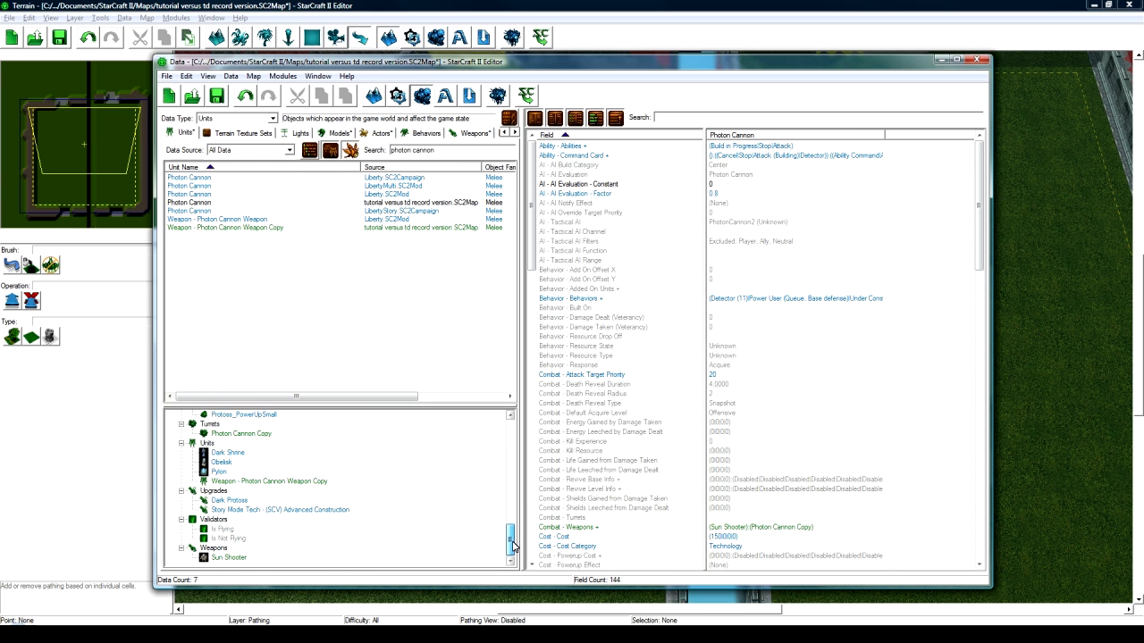
left_click(239, 557)
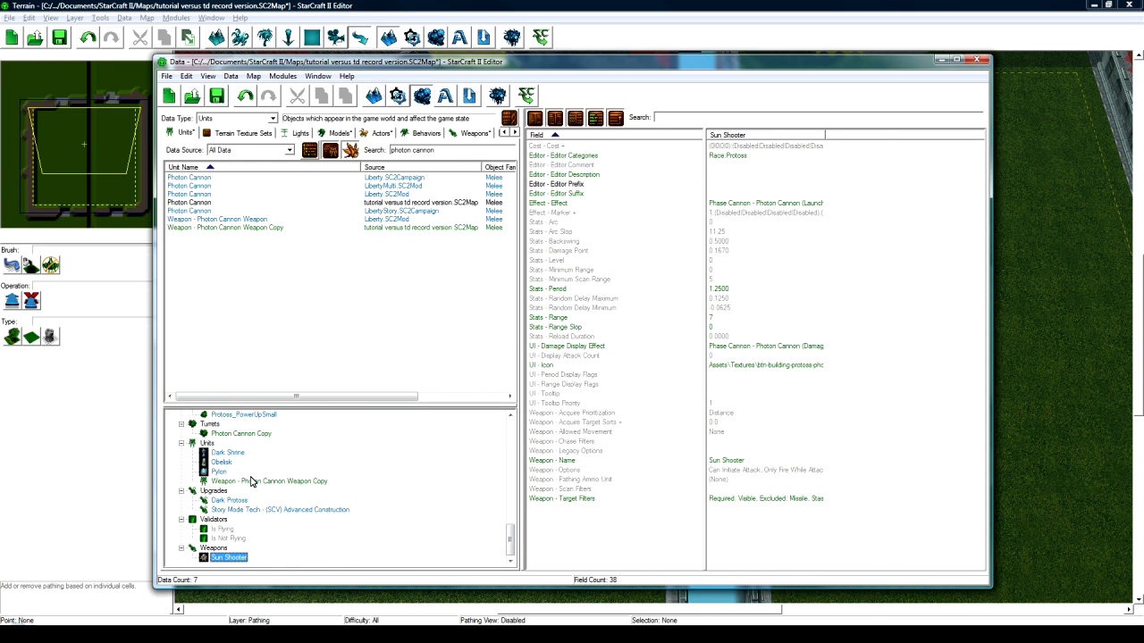
- Rename Weapon - Photon Cannon Weapon Copy to 'Sun Shooter Weapon' with ID SunShooterWeapon
left_click(251, 481)
scroll(255, 488, "up", 2)
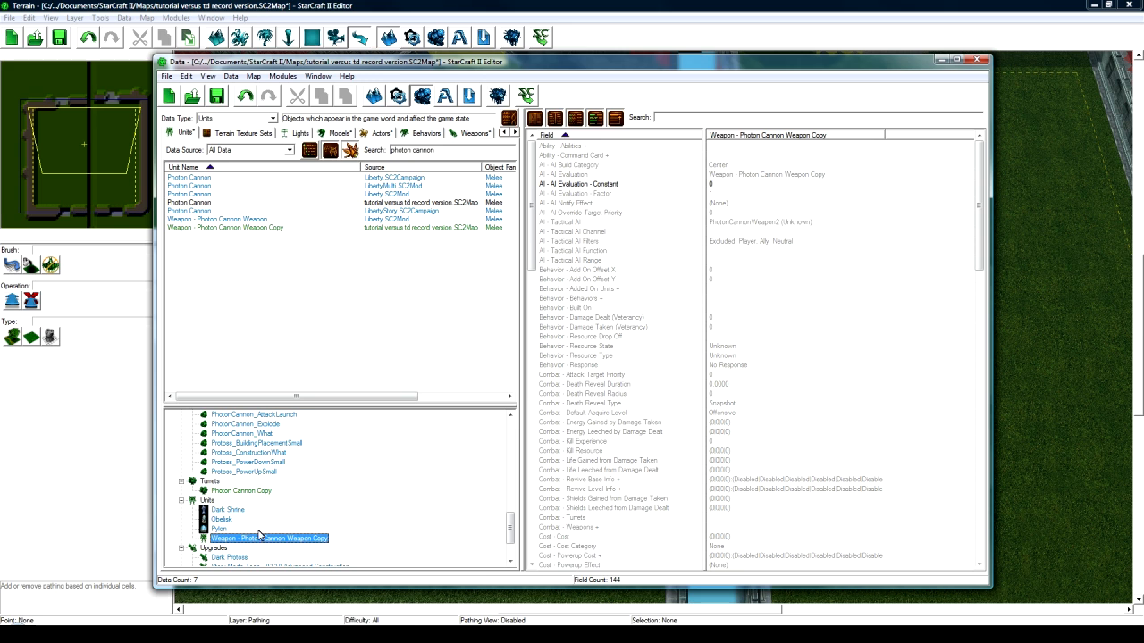
scroll(262, 532, "down", 1)
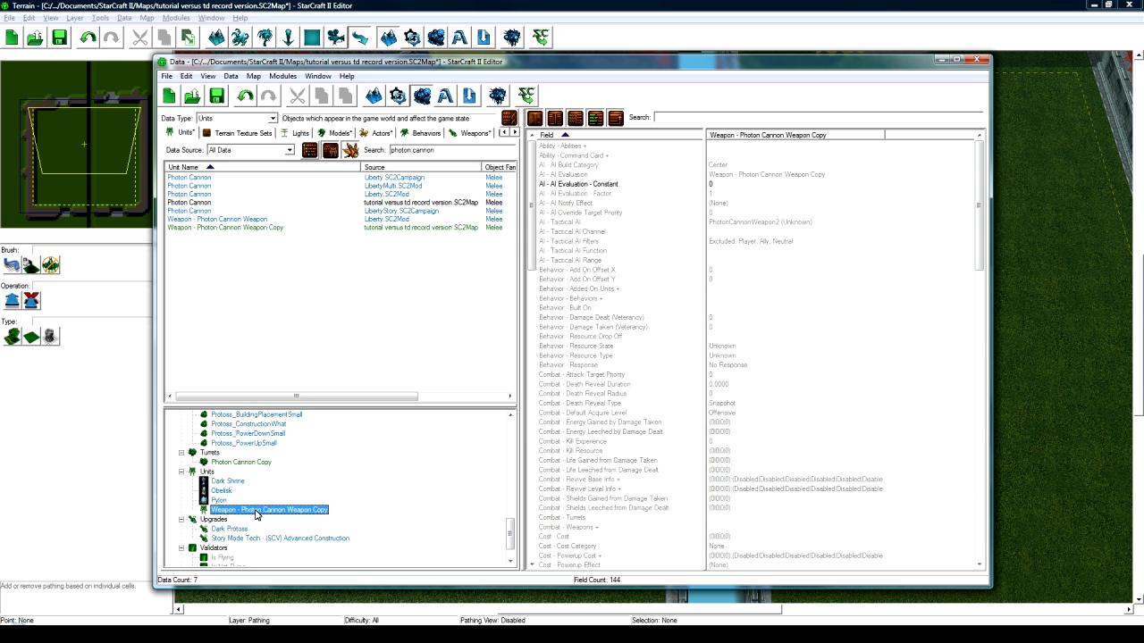
double_click(255, 511)
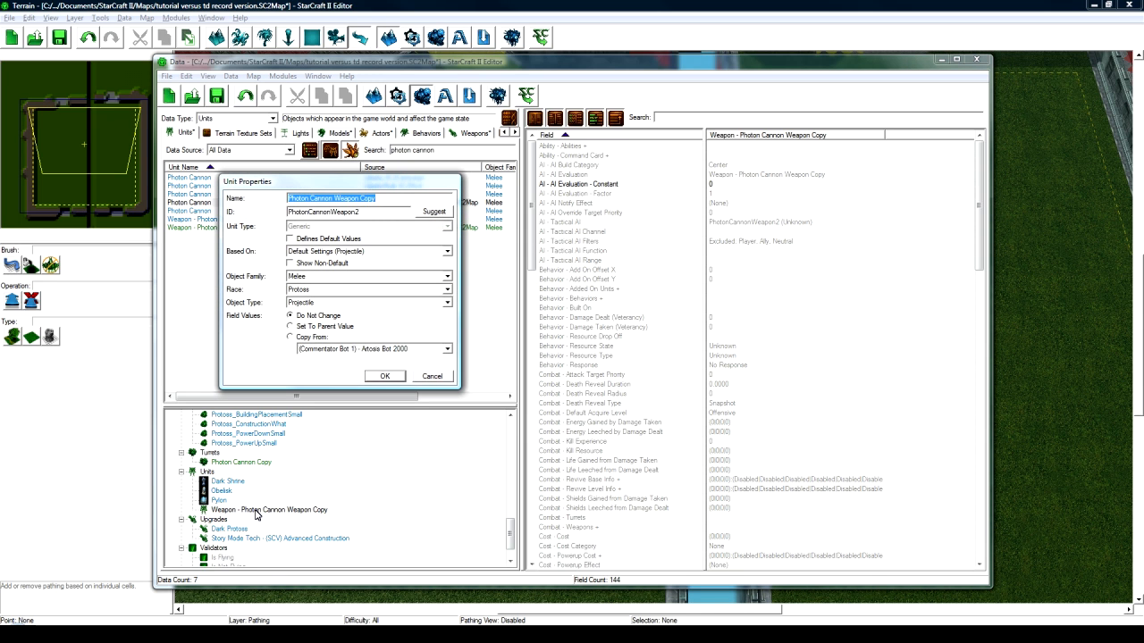
type("Sun Shooter Weapon")
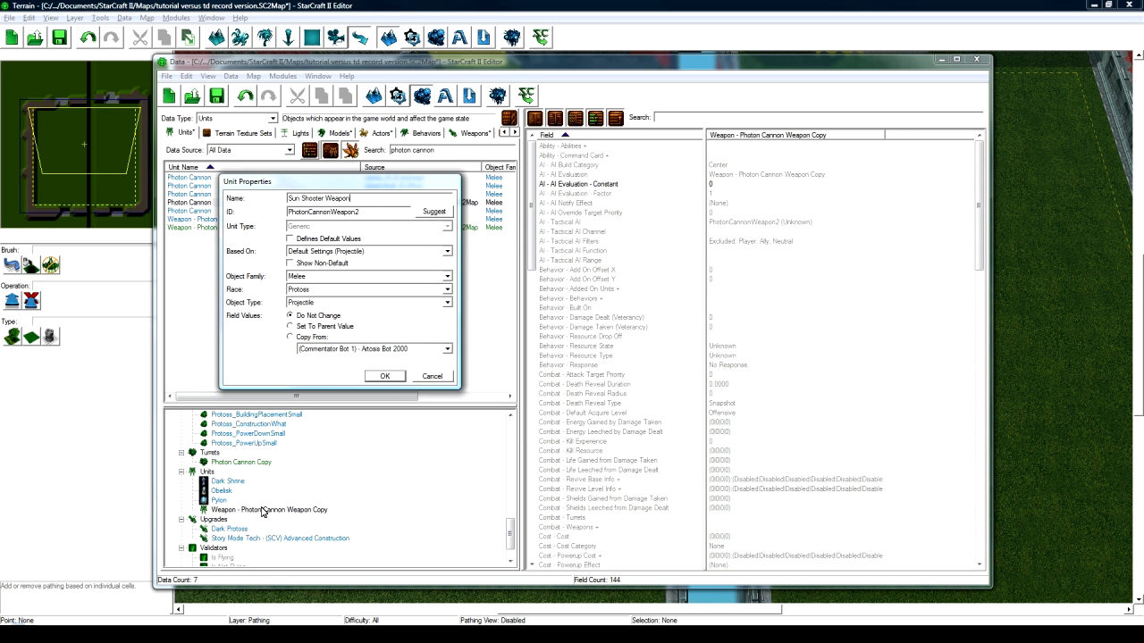
left_click(435, 212)
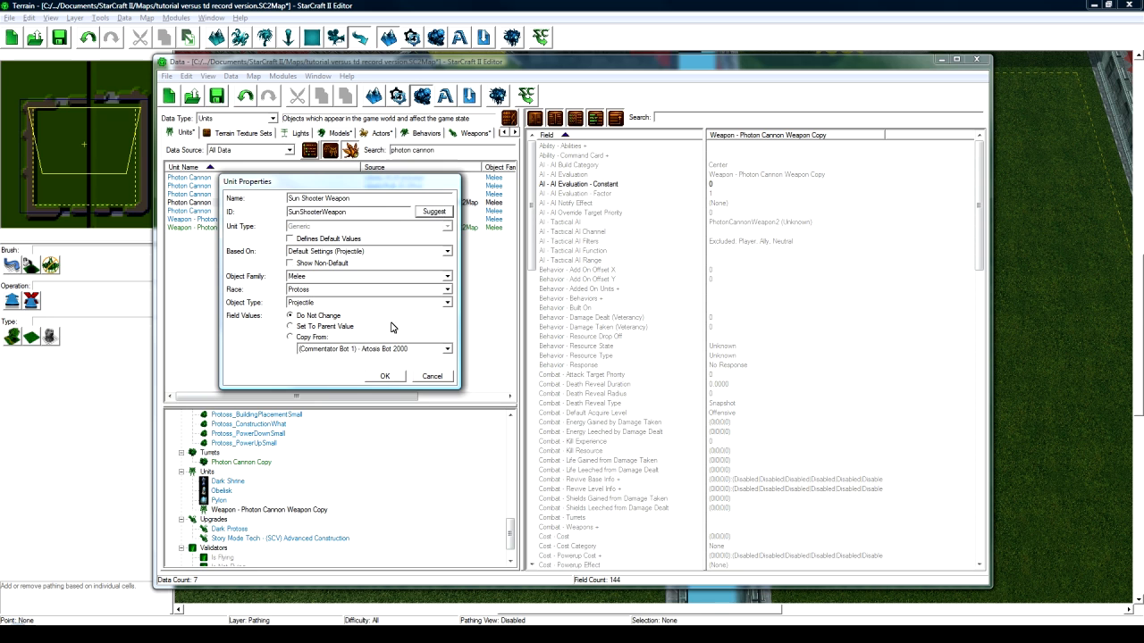
left_click(384, 376)
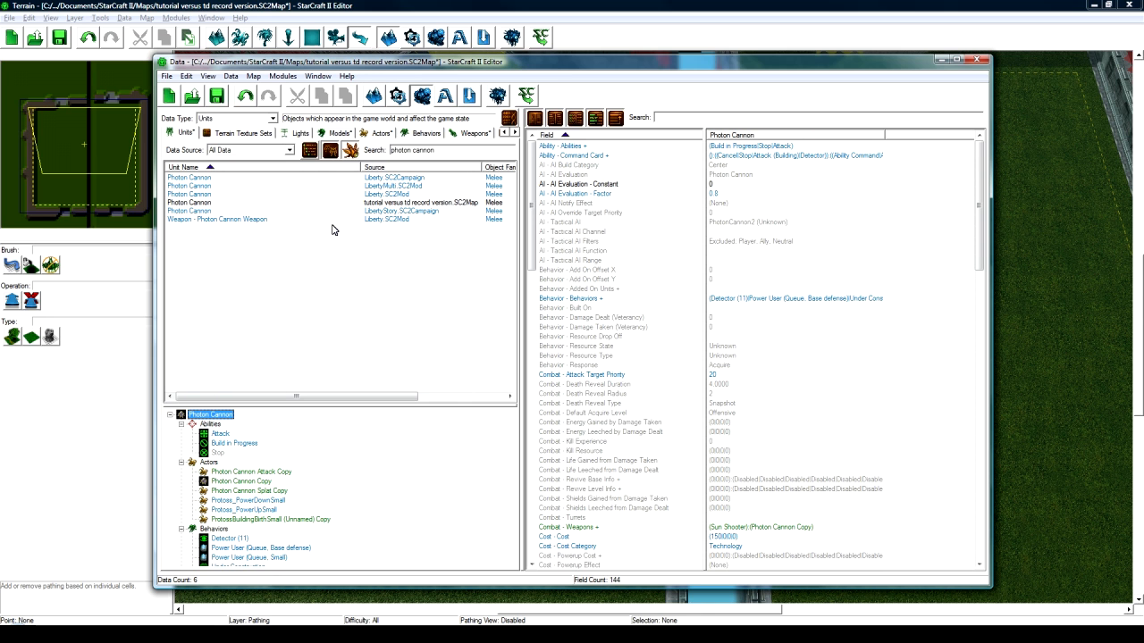
scroll(511, 442, "down", 10)
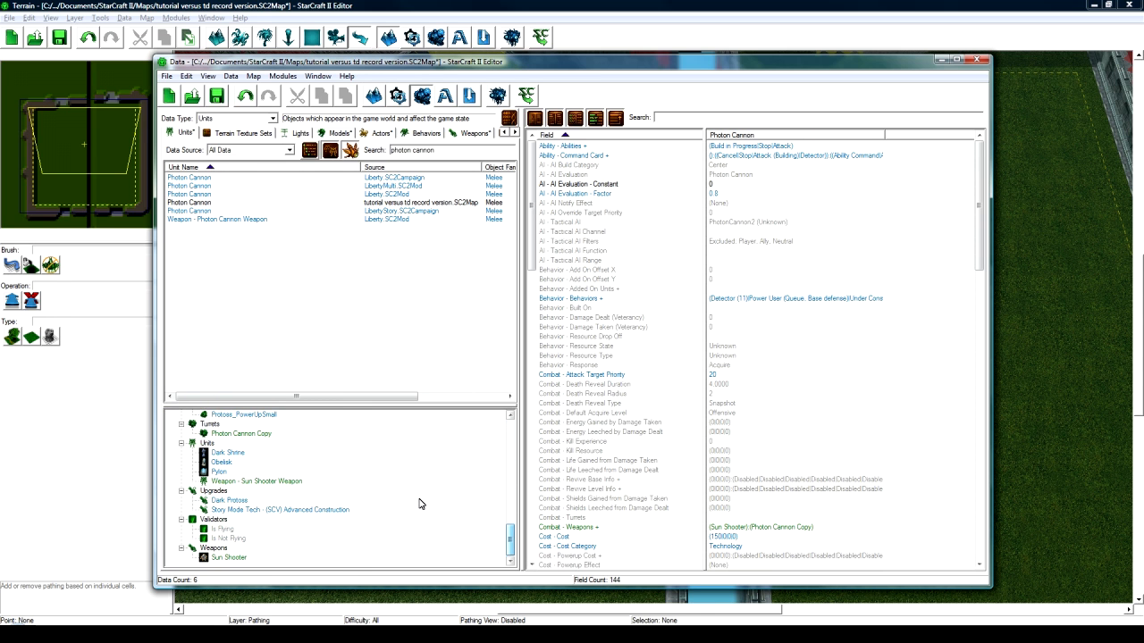
- Locate the Movement - Mover field in the Sun Shooter Weapon unit's data
key("ctrl+d")
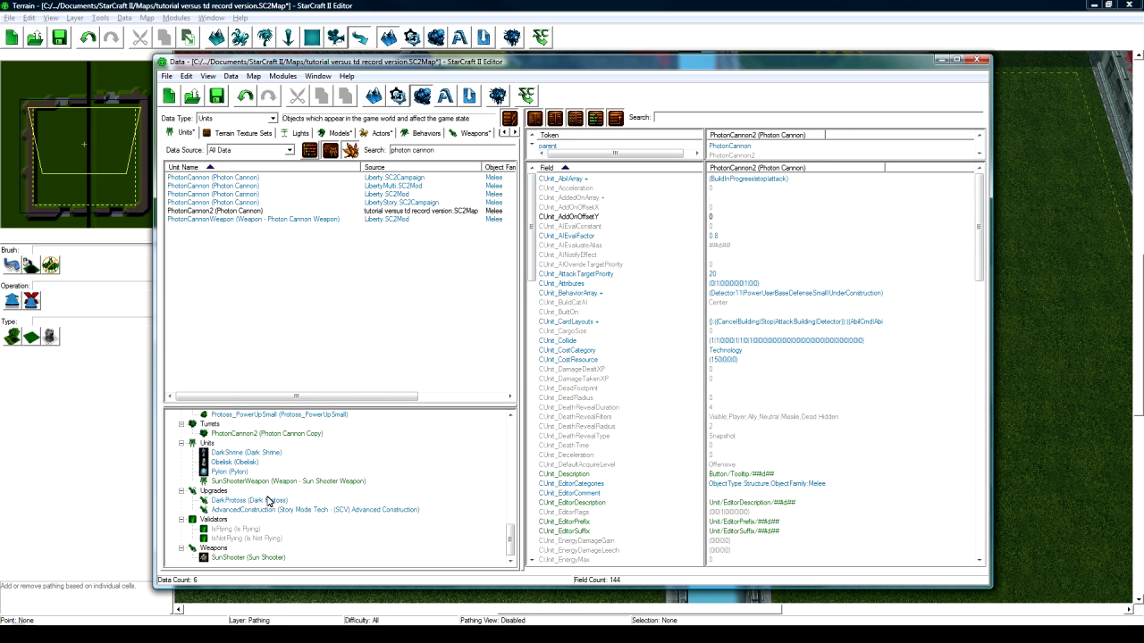
key("ctrl+d")
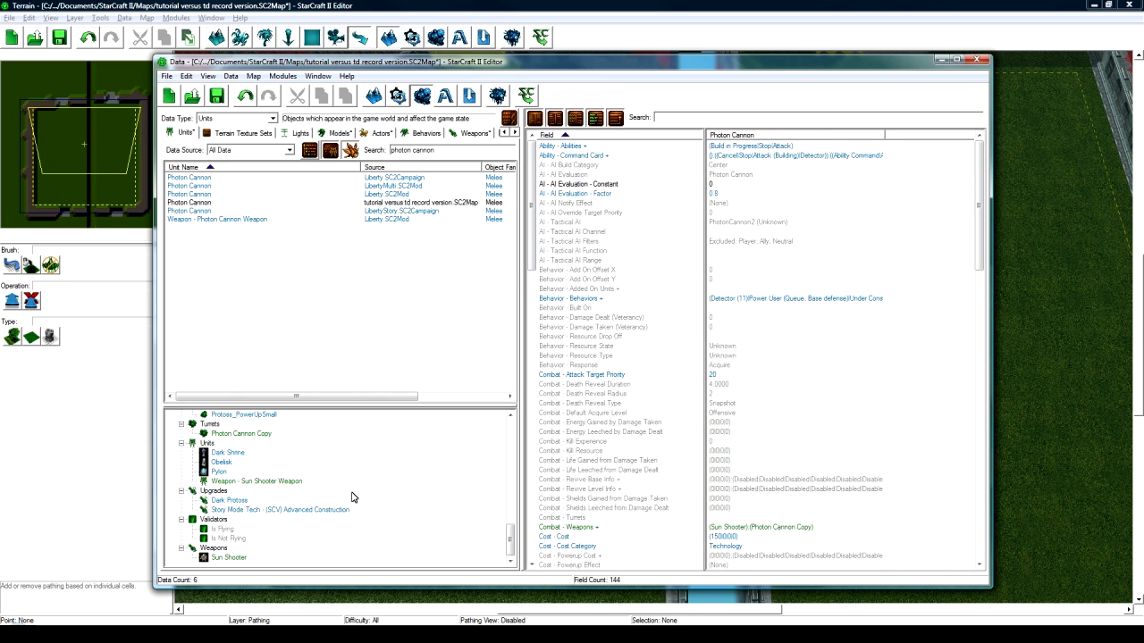
left_click(262, 482)
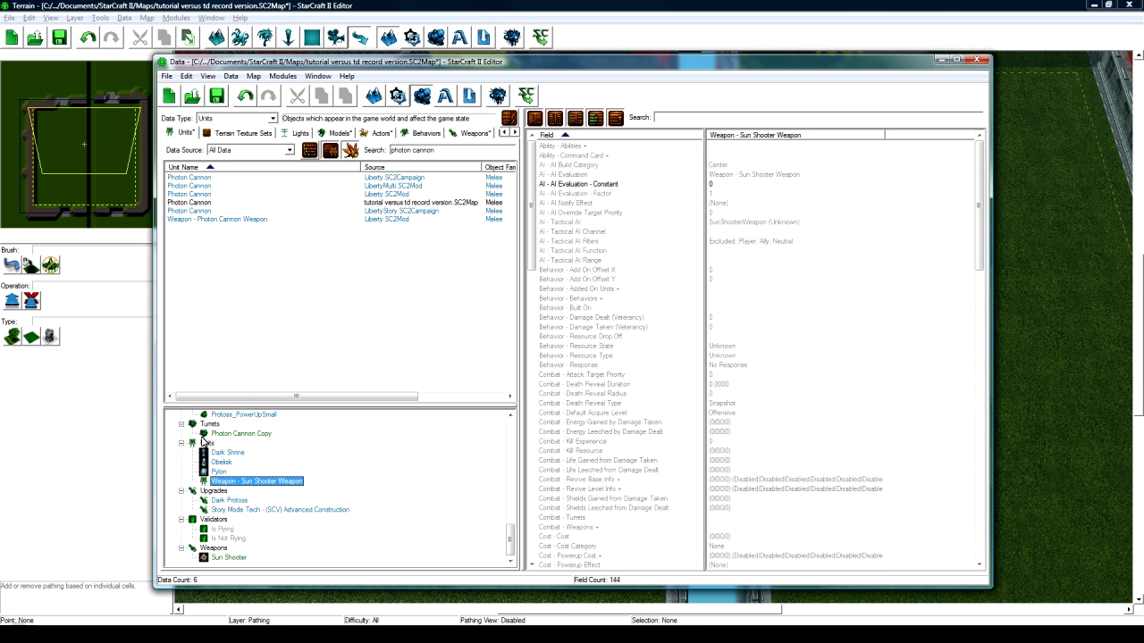
left_click(836, 223)
scroll(768, 358, "down", 12)
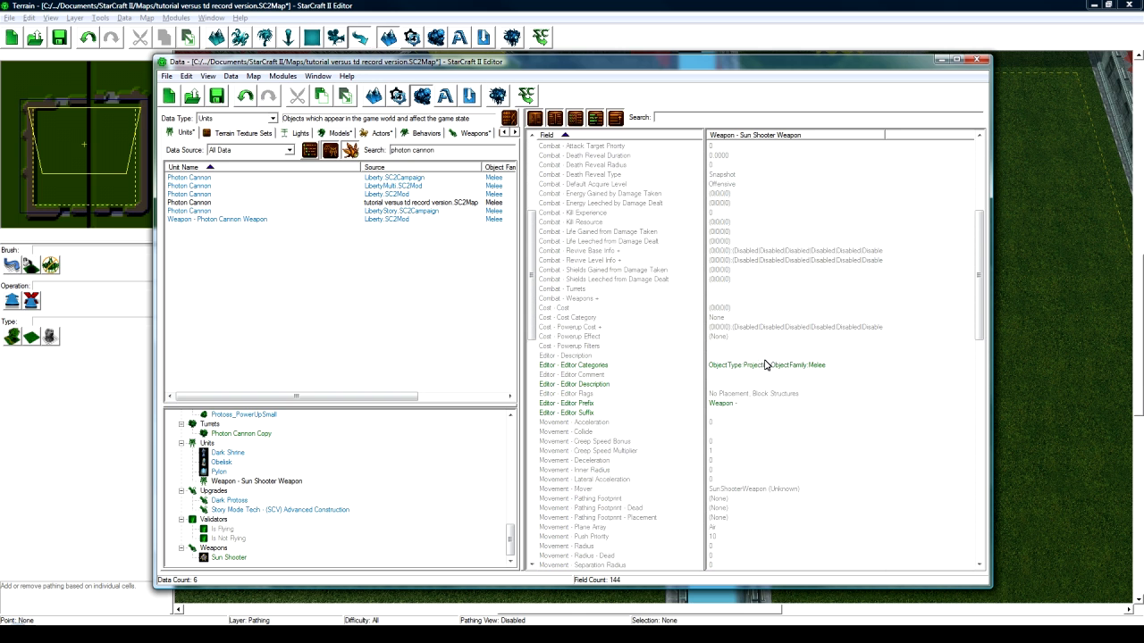
left_click(731, 376)
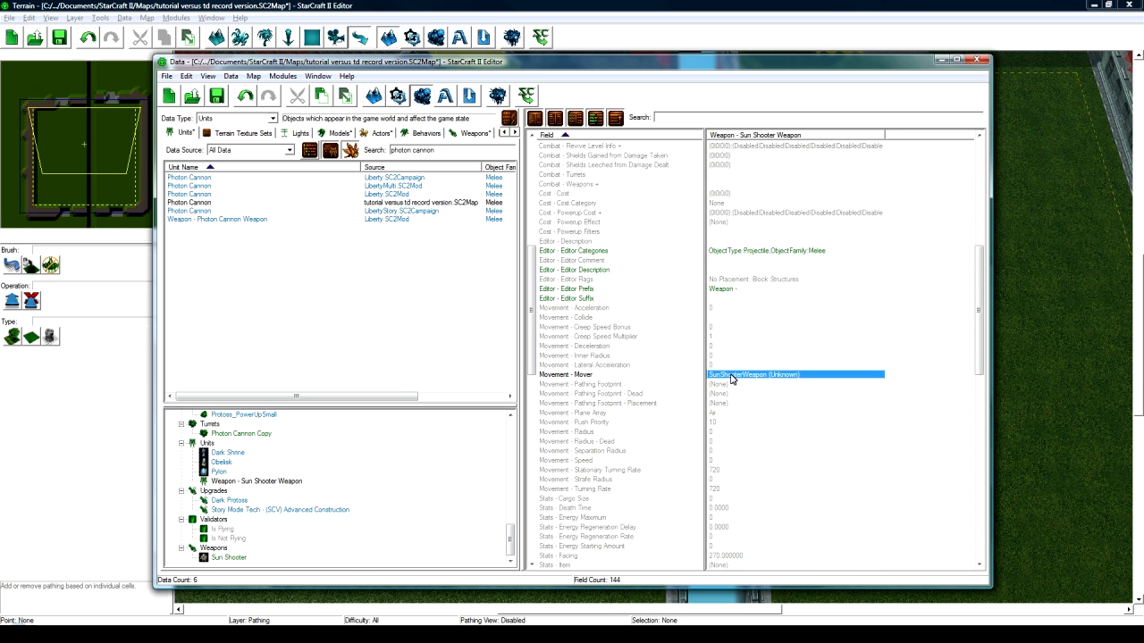
left_click(581, 376)
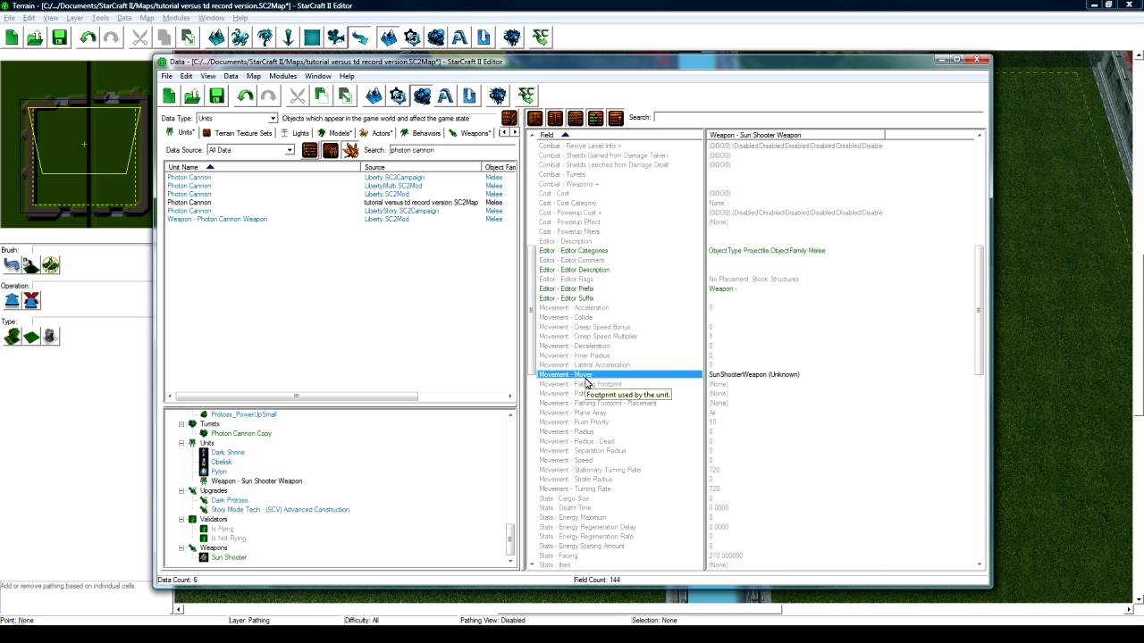
- Set the Mover to Photon Cannon Weapon and verify the new value
double_click(750, 376)
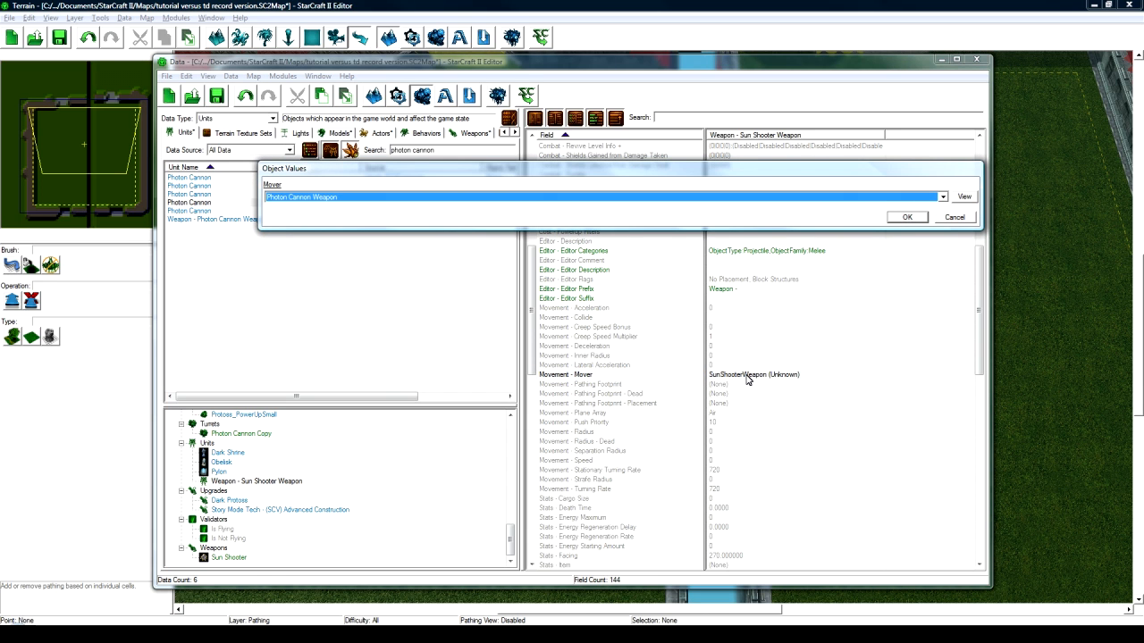
key("Return")
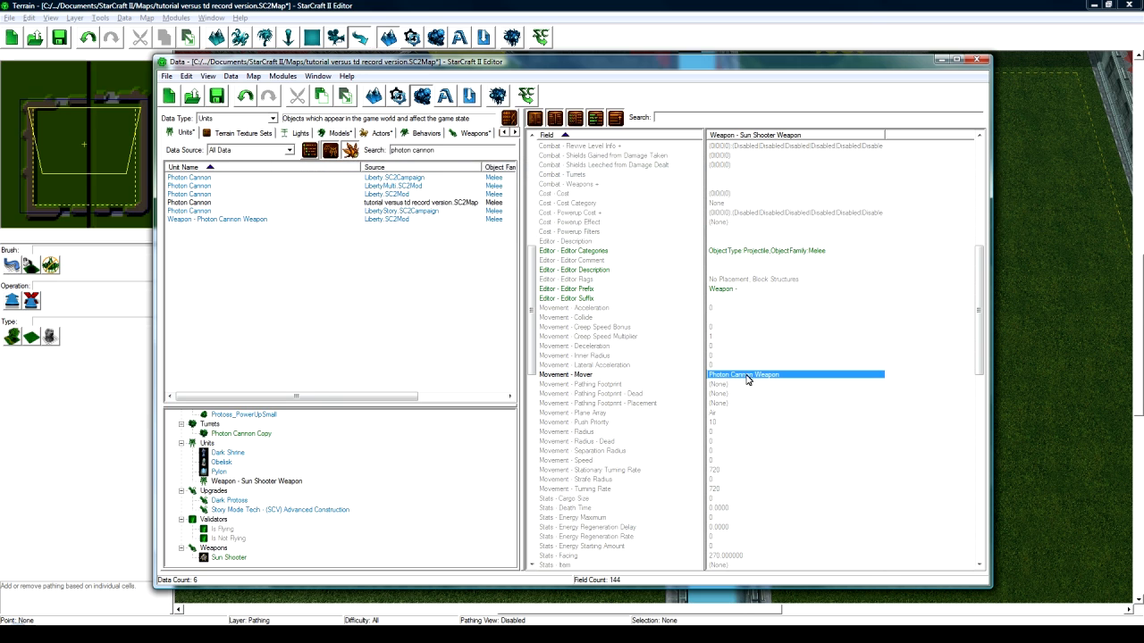
left_click(742, 384)
left_click(749, 375)
left_click(743, 384)
left_click(745, 375)
left_click(311, 462)
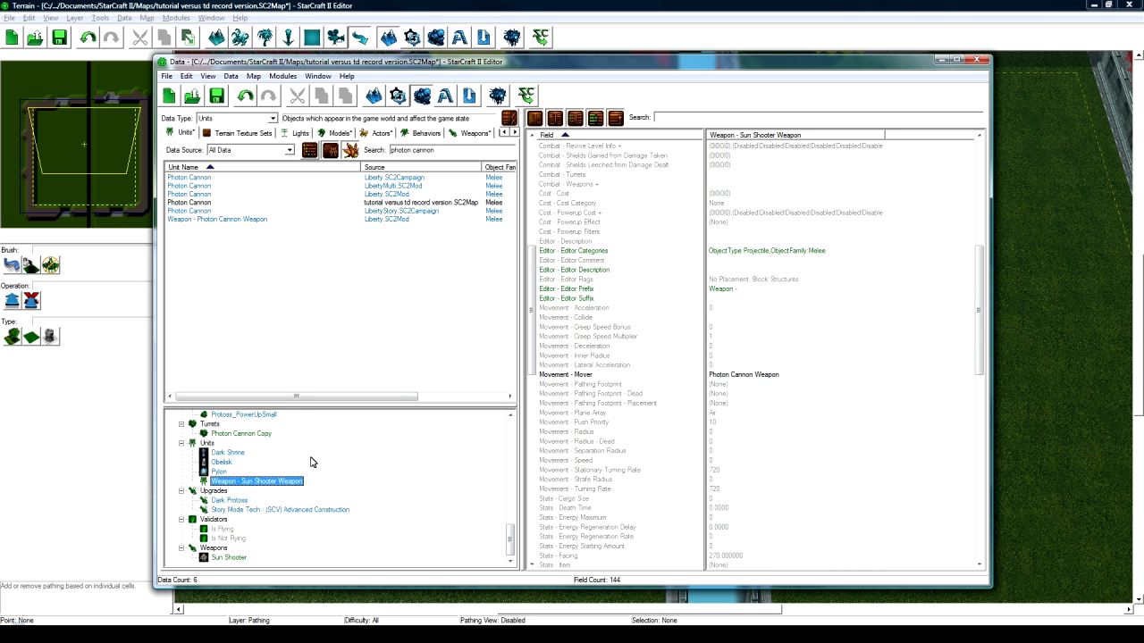
- Rename the Photon Cannon Copy turret to 'Sun Shooter' with ID SunShooter
scroll(304, 485, "up", 2)
left_click(241, 490)
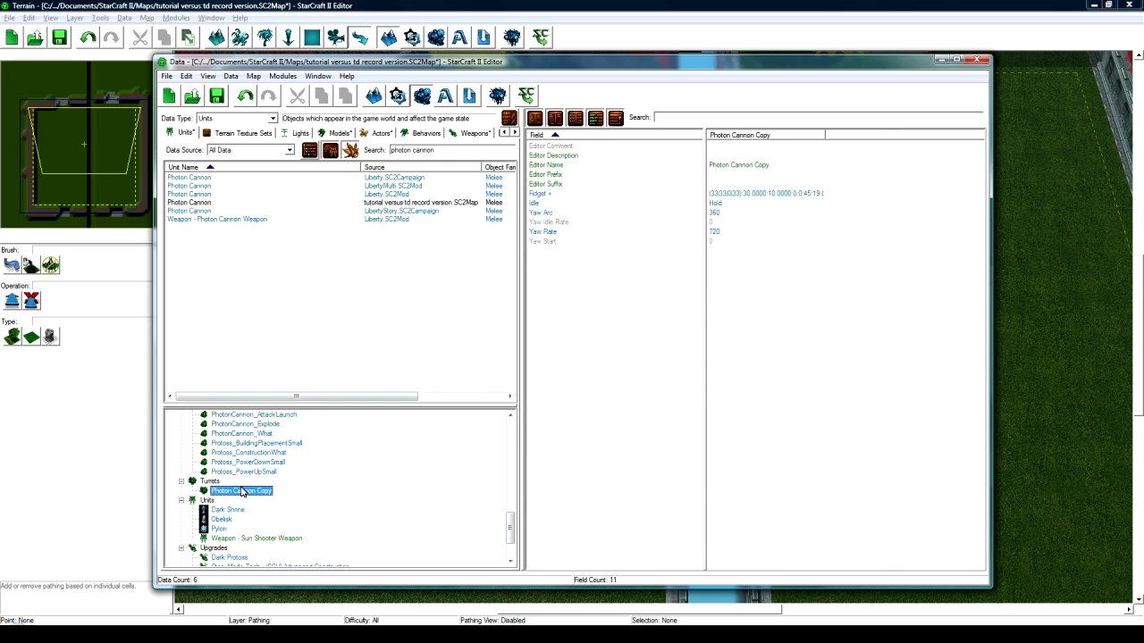
double_click(242, 491)
type("Sun Shooter")
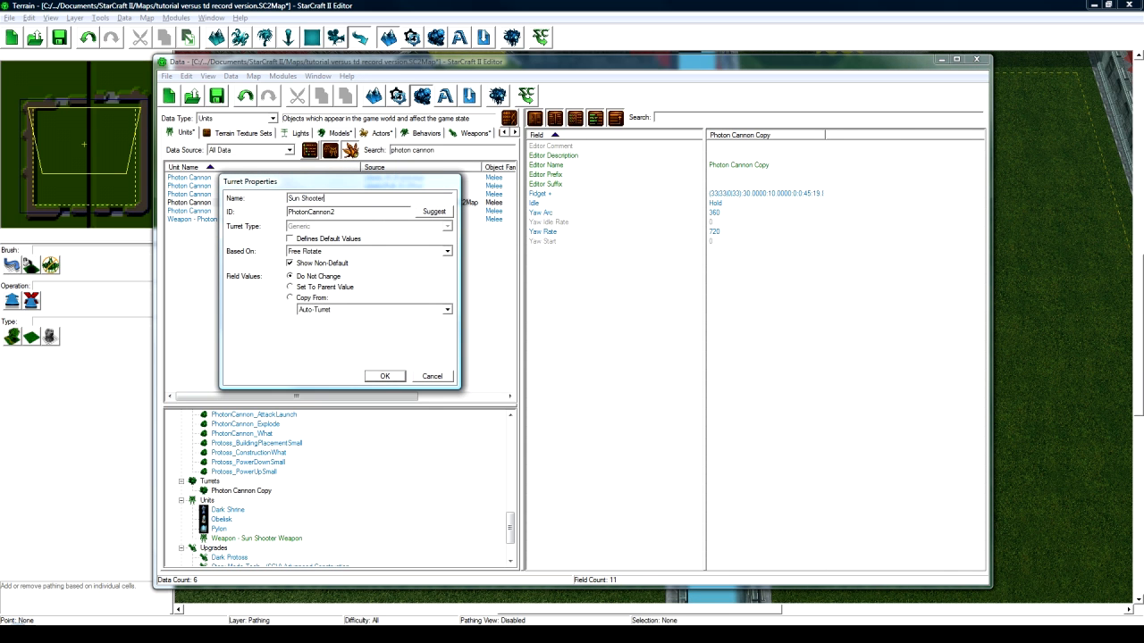
left_click(433, 212)
left_click(384, 376)
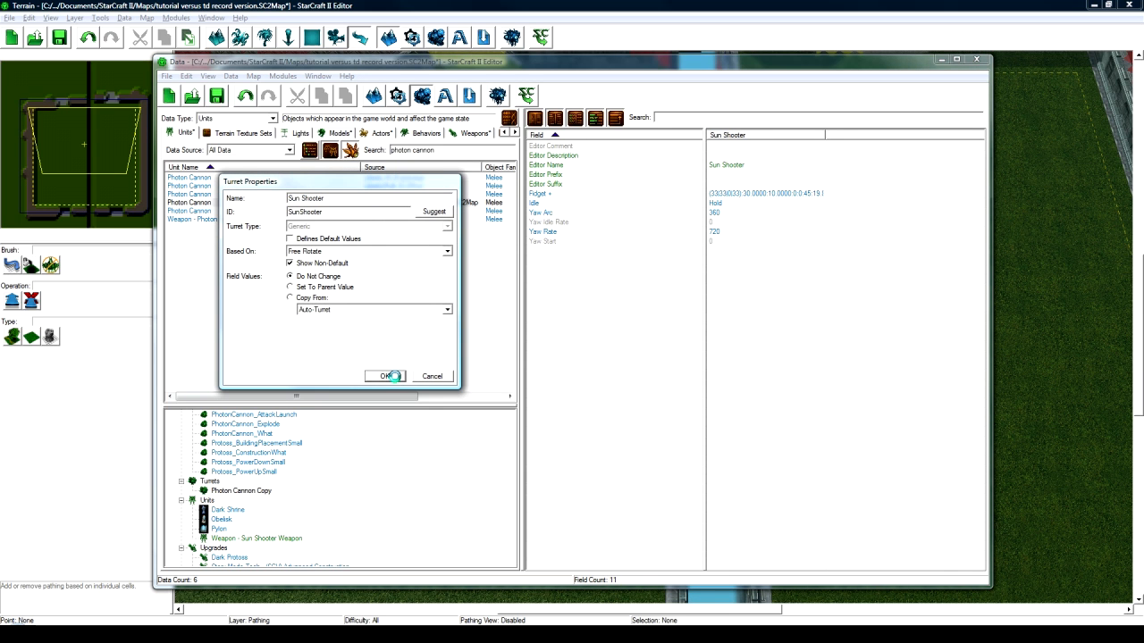
scroll(246, 496, "down", 10)
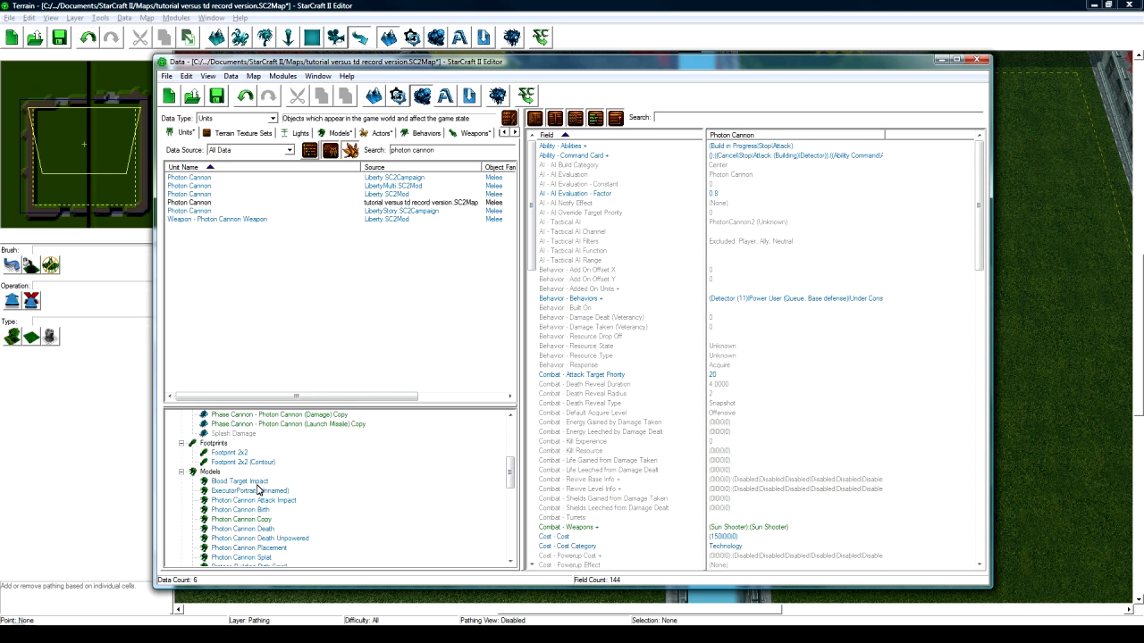
scroll(254, 493, "down", 5)
left_click(237, 491)
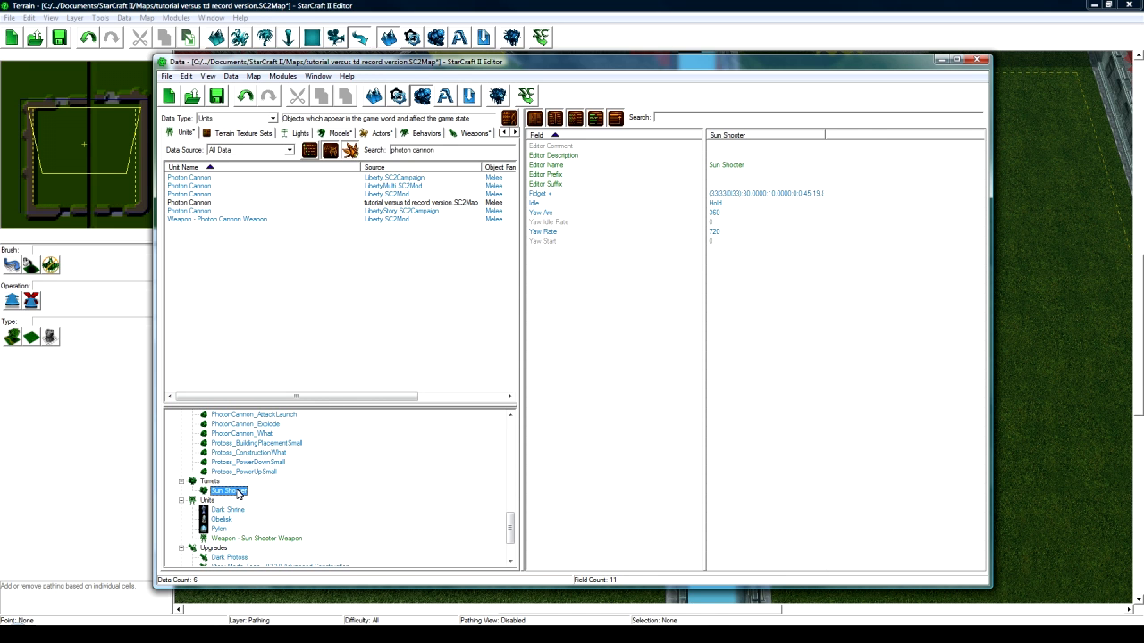
- Rename the Photon Cannon Copy model to 'Sun Shooter' with ID SunShooter
scroll(266, 491, "up", 2)
scroll(266, 489, "down", 1)
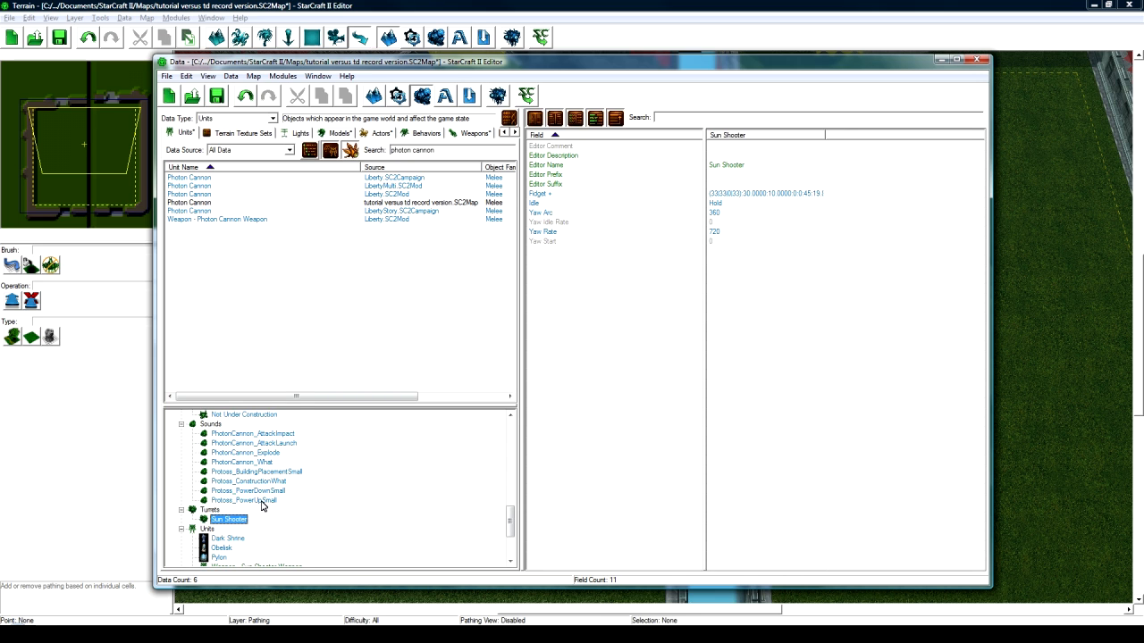
scroll(261, 504, "down", 2)
scroll(262, 503, "up", 7)
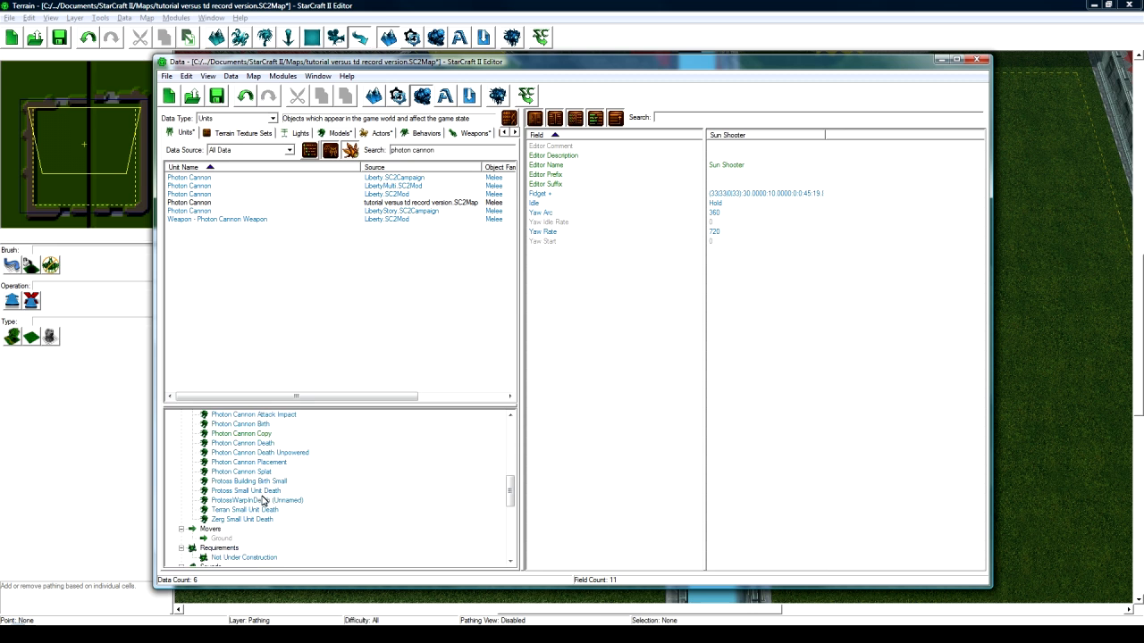
scroll(262, 498, "up", 2)
left_click(259, 491)
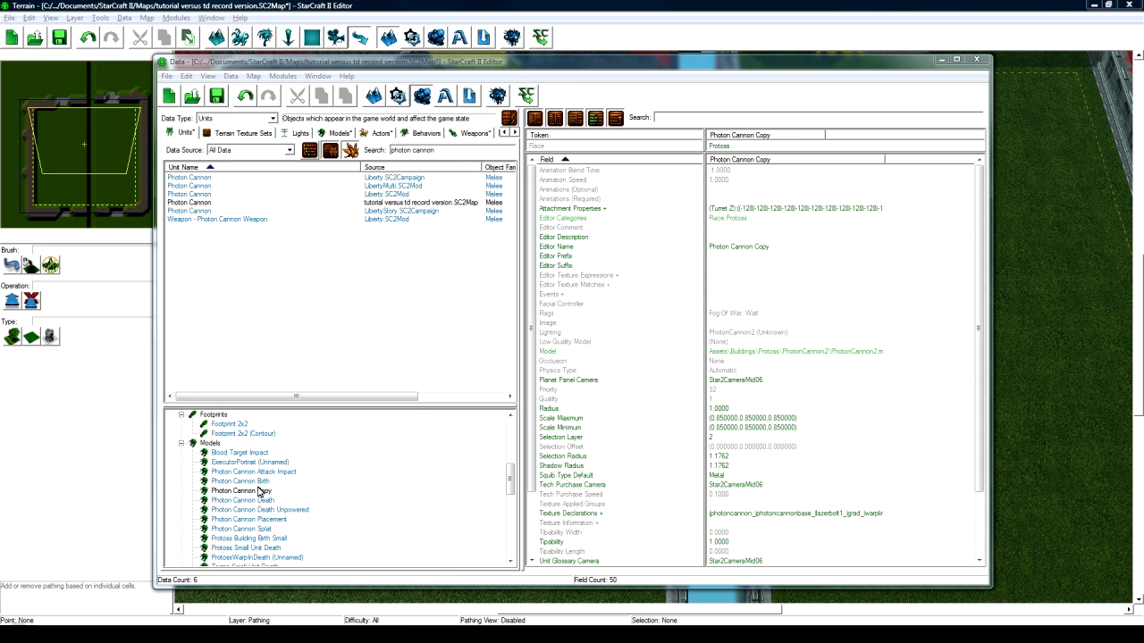
double_click(259, 491)
type("Sun Sh")
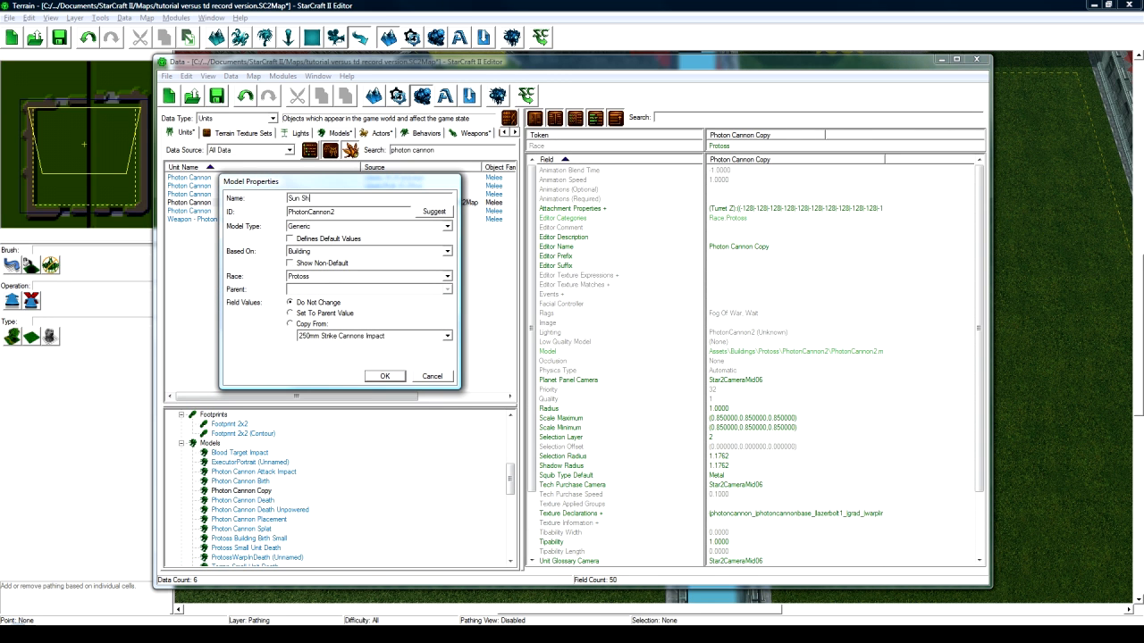
type("ooter")
left_click(434, 211)
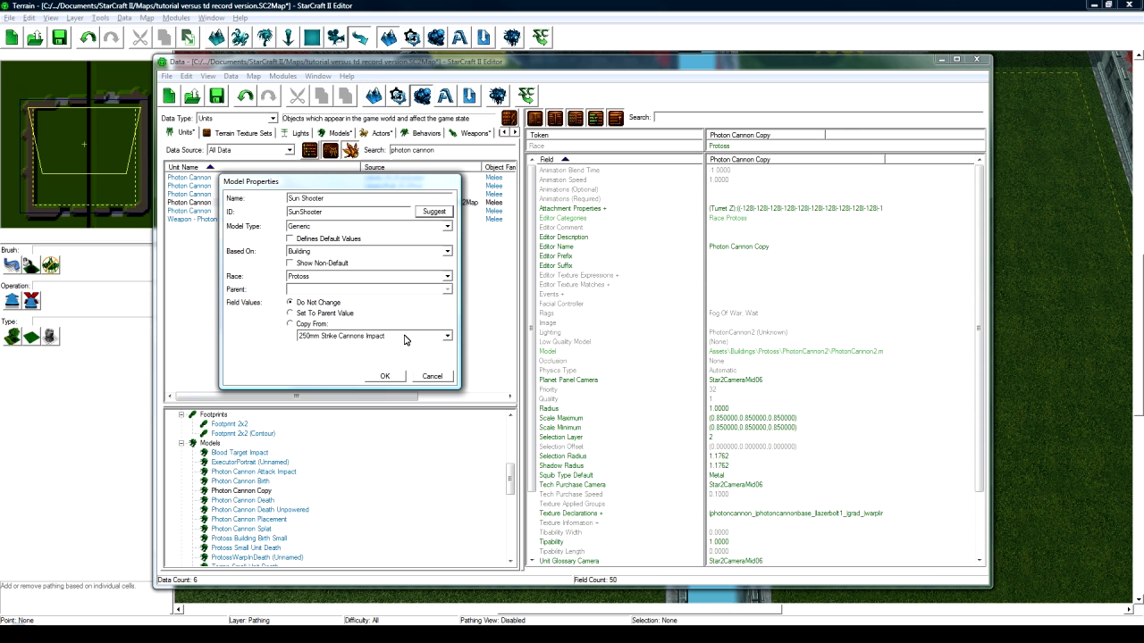
left_click(386, 376)
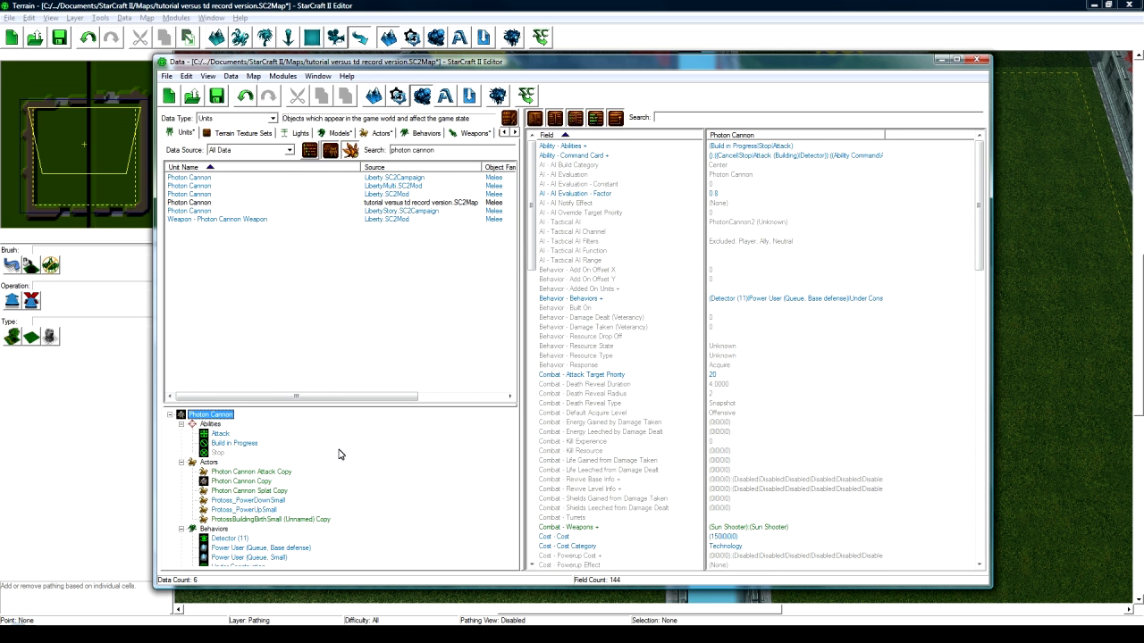
scroll(330, 456, "down", 7)
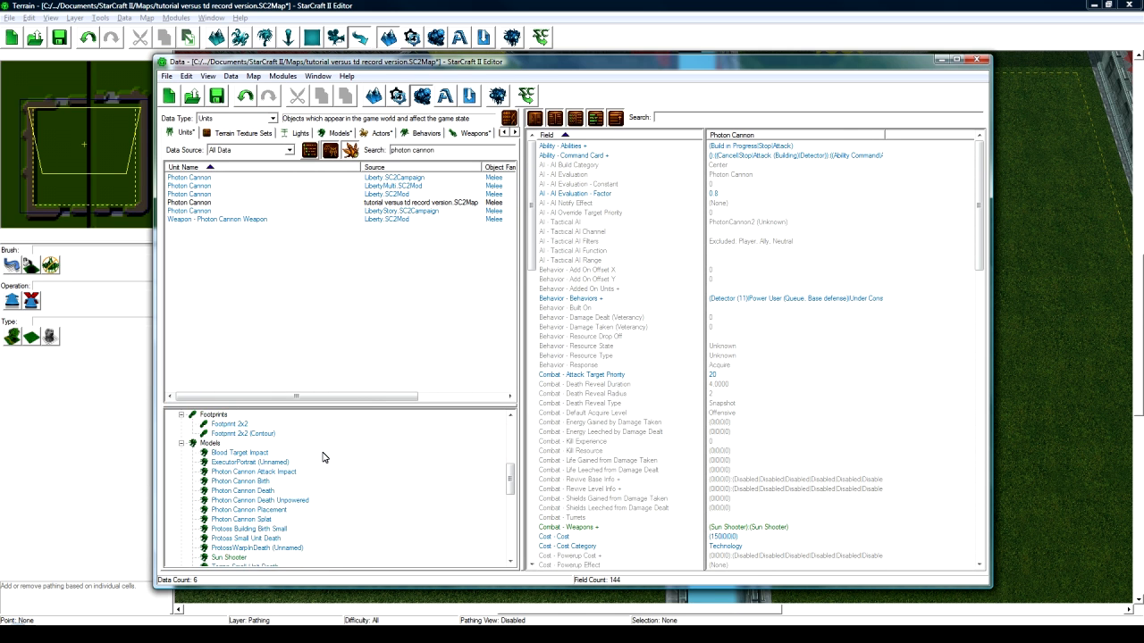
scroll(324, 457, "down", 2)
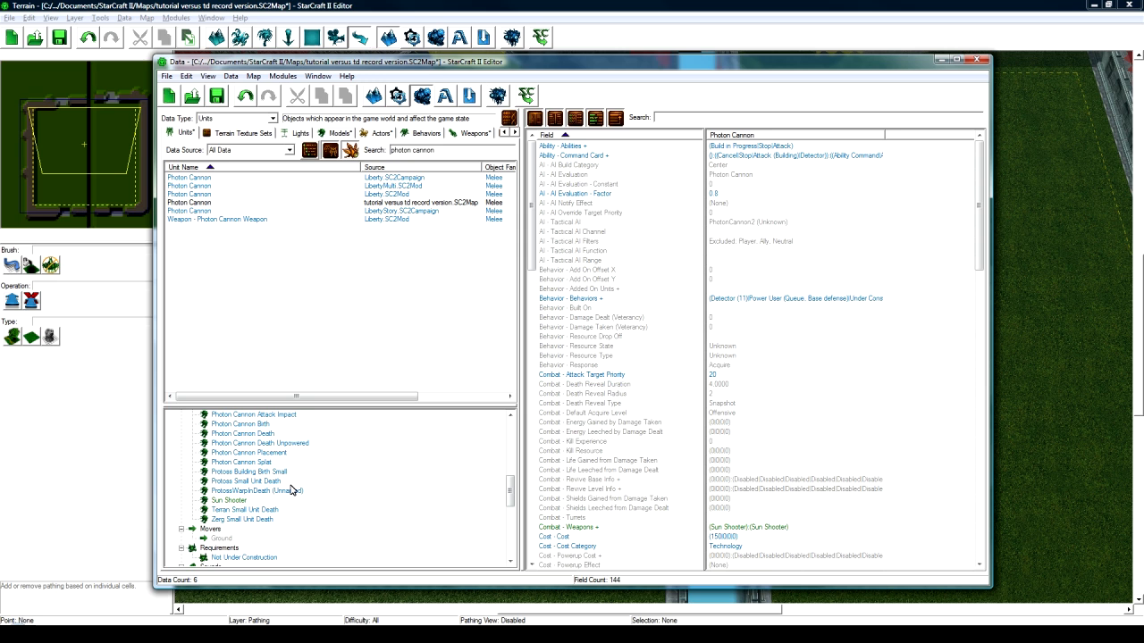
- Open the model file path Assets/Buildings/Protoss/SunShooter/SunShooter.m3 for editing
left_click(229, 500)
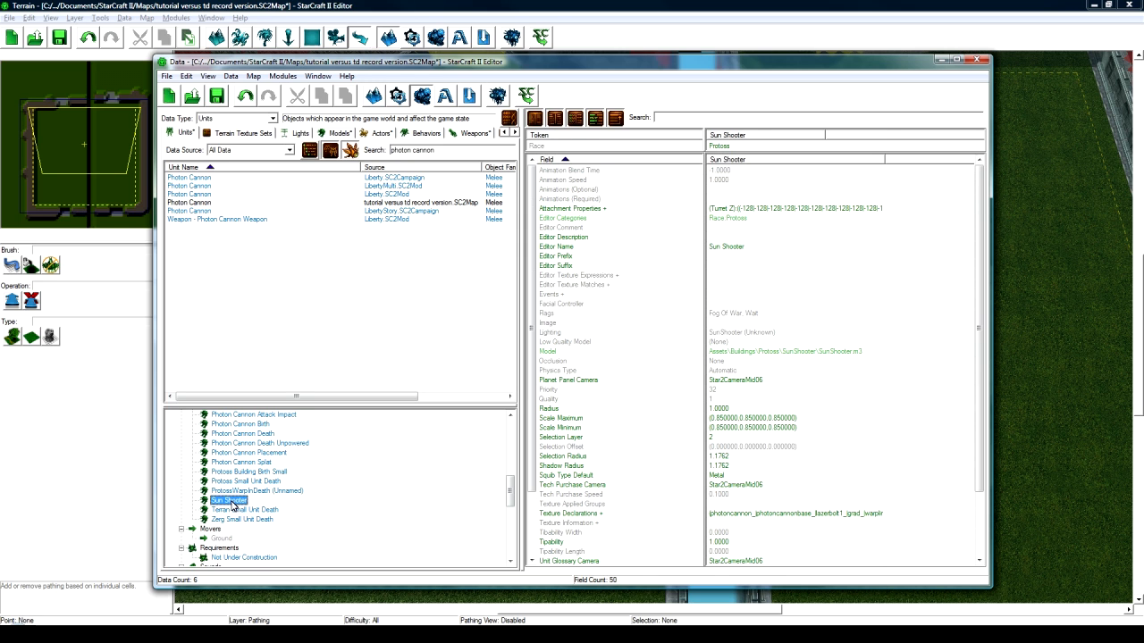
left_click(749, 209)
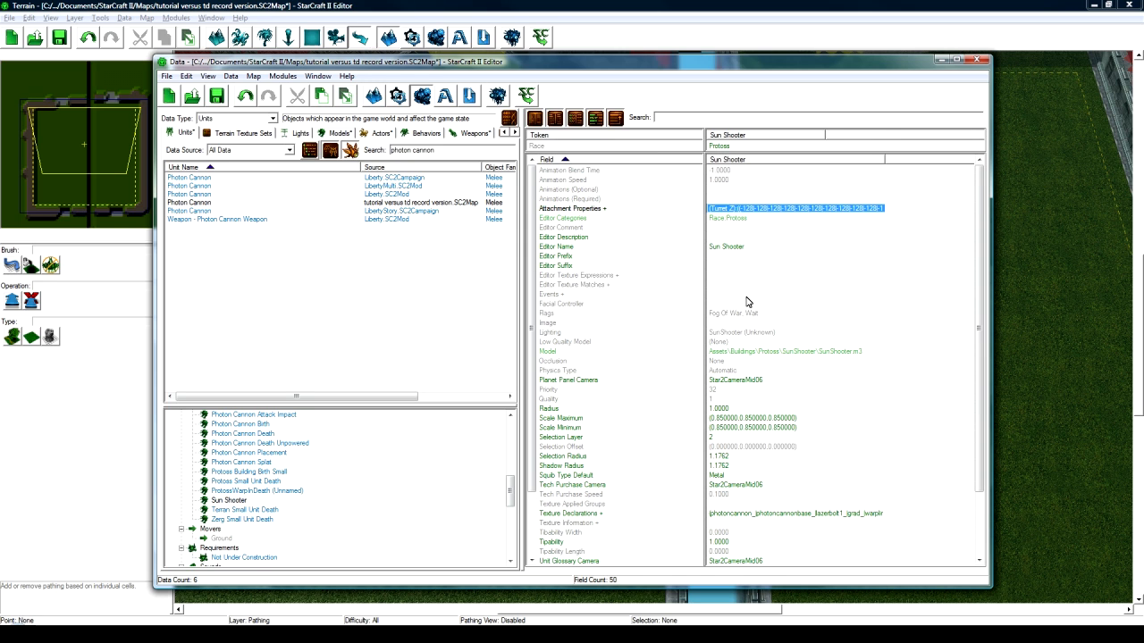
scroll(749, 303, "down", 1)
left_click(754, 323)
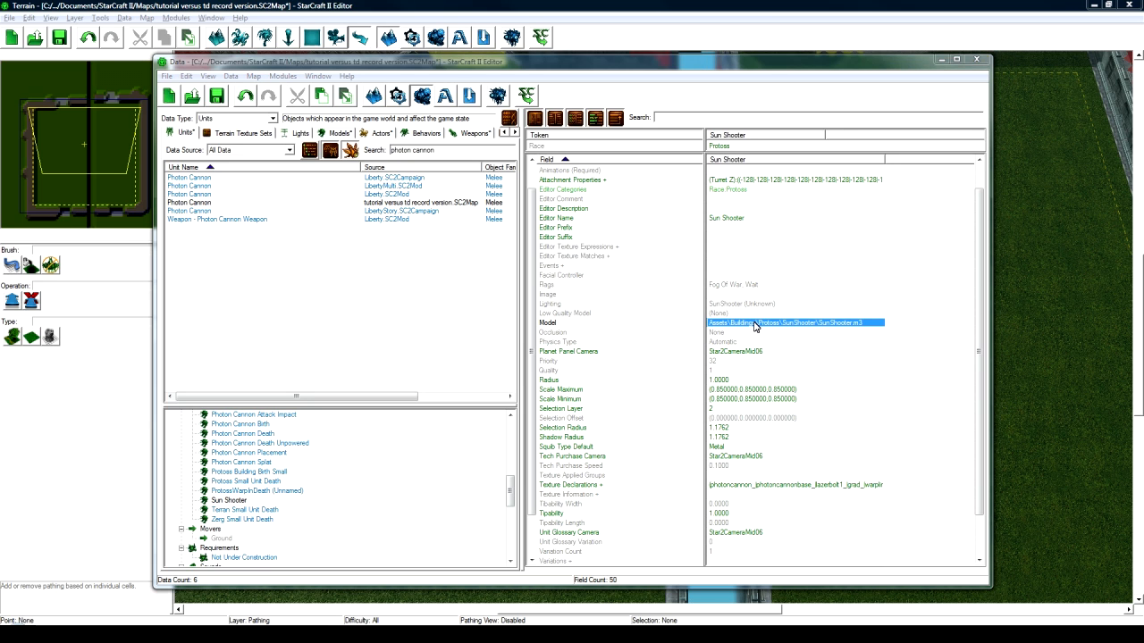
double_click(754, 324)
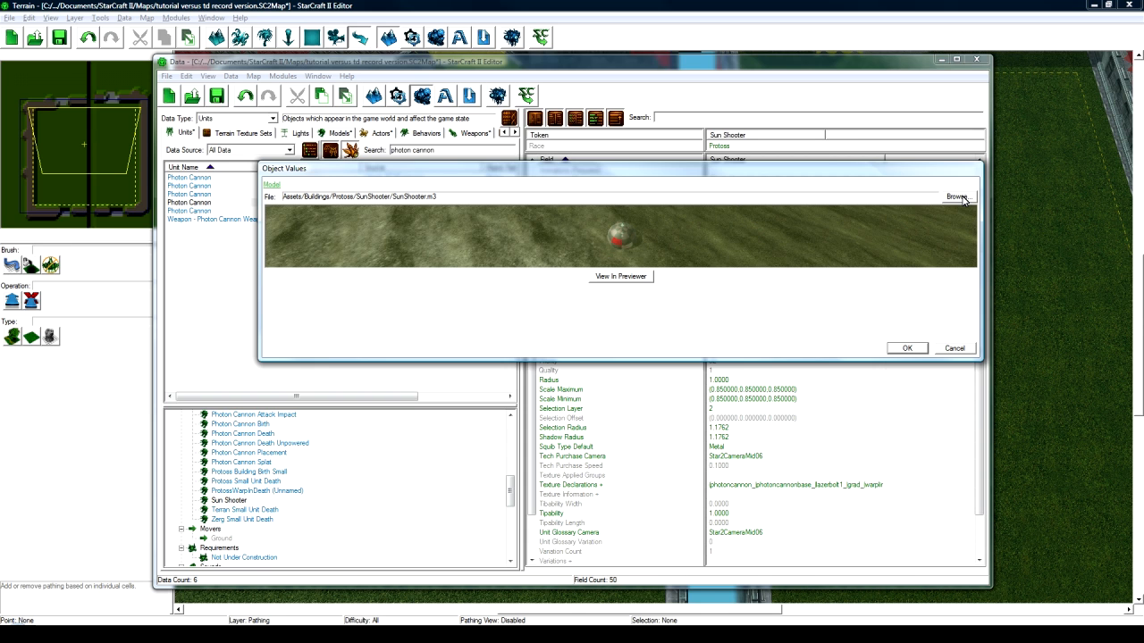
- Point the Sun Shooter model at Assets/Buildings/Protoss/PhotonCannon/PhotonCannon.m3 through the archive browser
left_click_drag(913, 178, 892, 273)
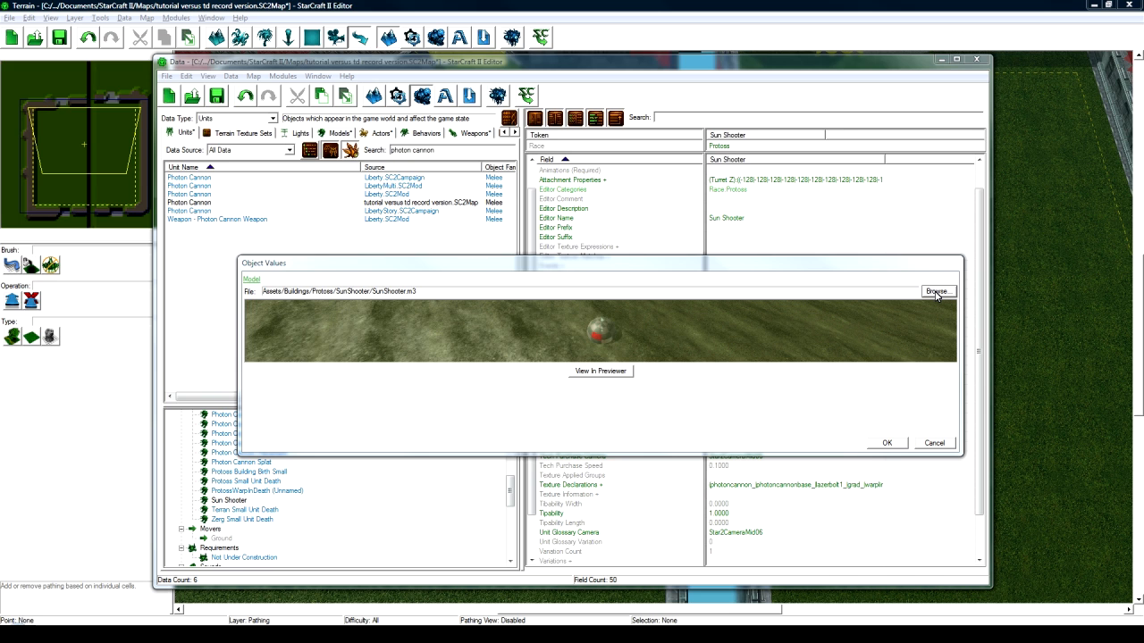
left_click(936, 292)
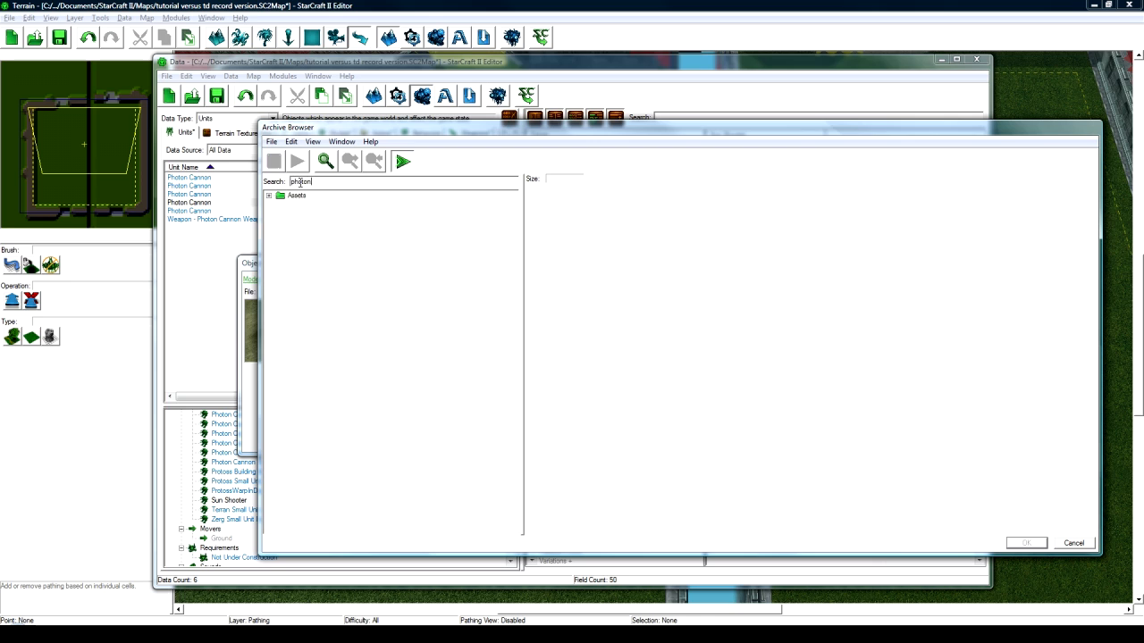
double_click(277, 199)
left_click(279, 206)
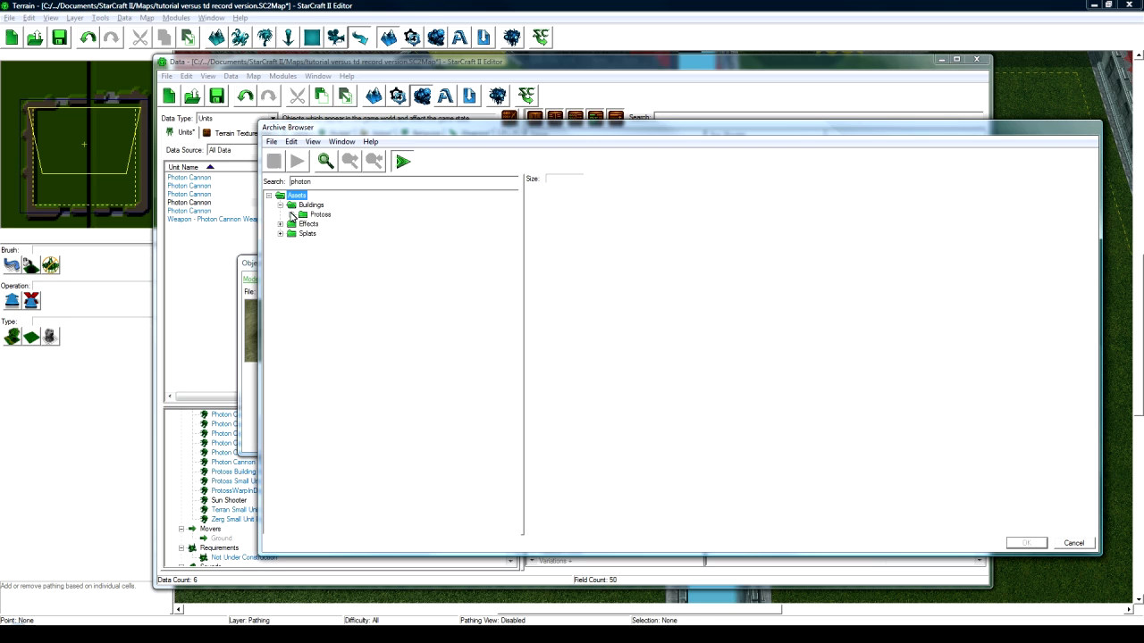
left_click(290, 214)
left_click(303, 223)
left_click(358, 233)
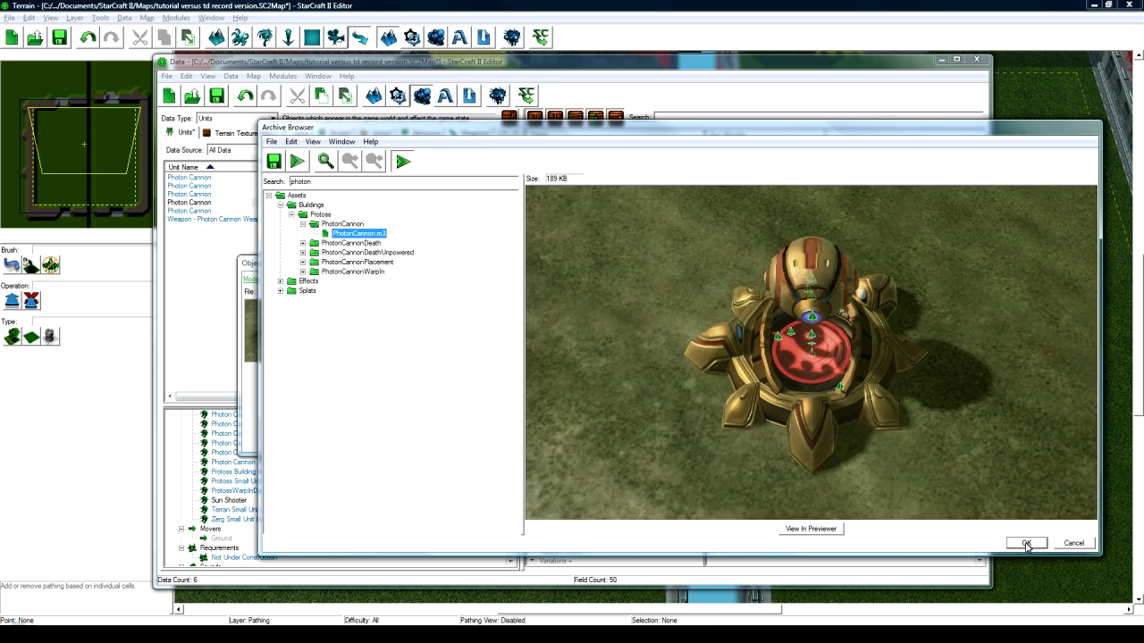
left_click(1026, 543)
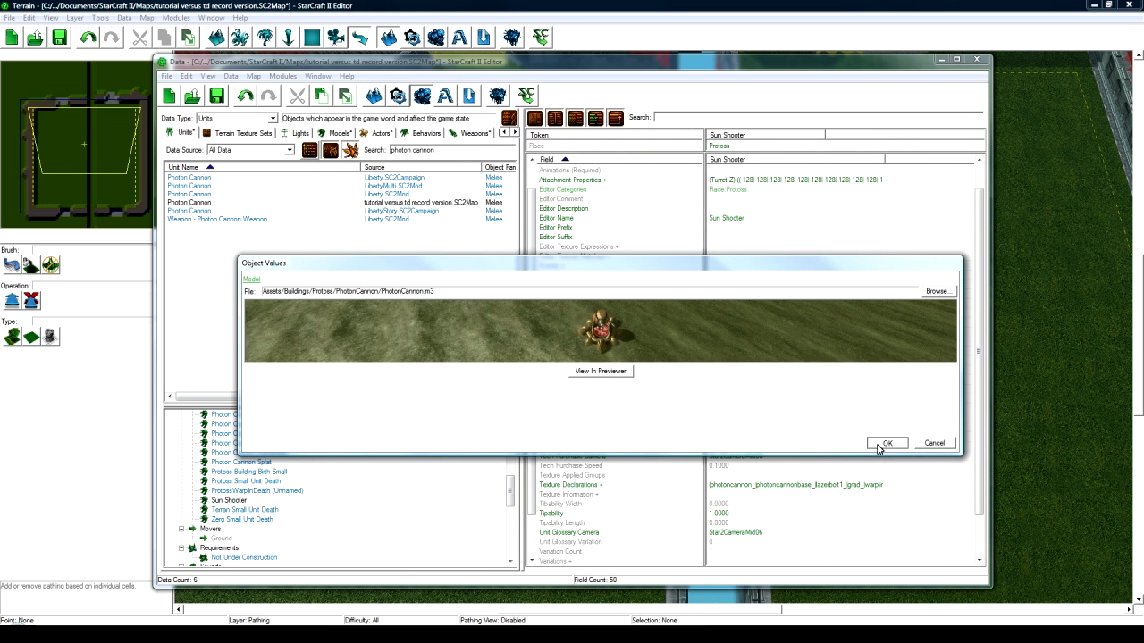
left_click(879, 443)
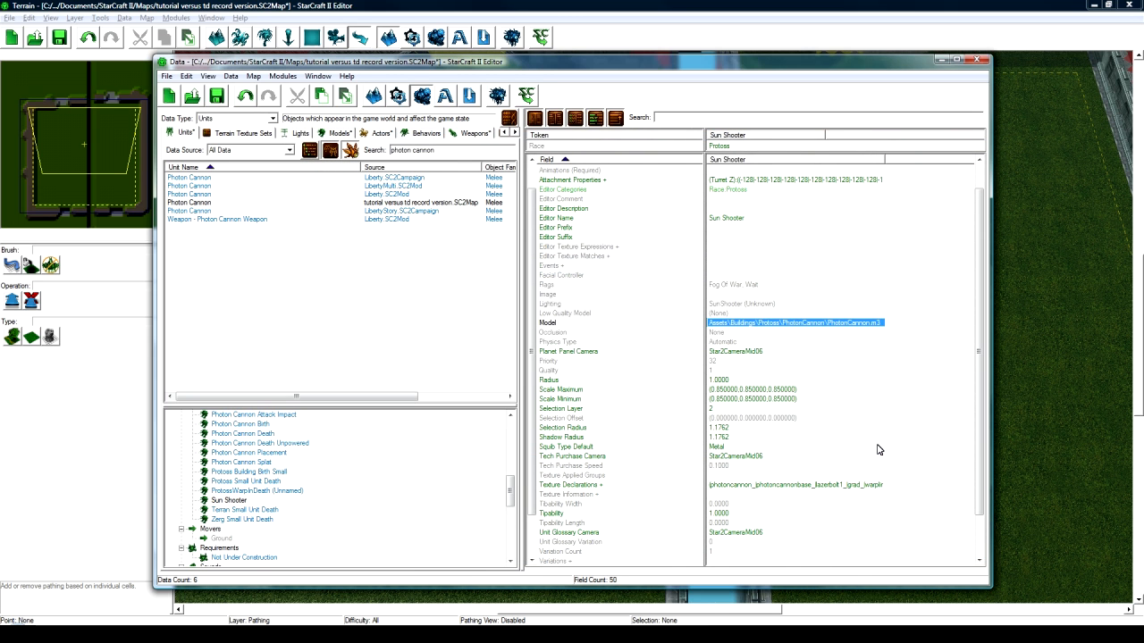
- Recheck the new model path, then bring up the Launch Missile Copy effect's fields
left_click(759, 343)
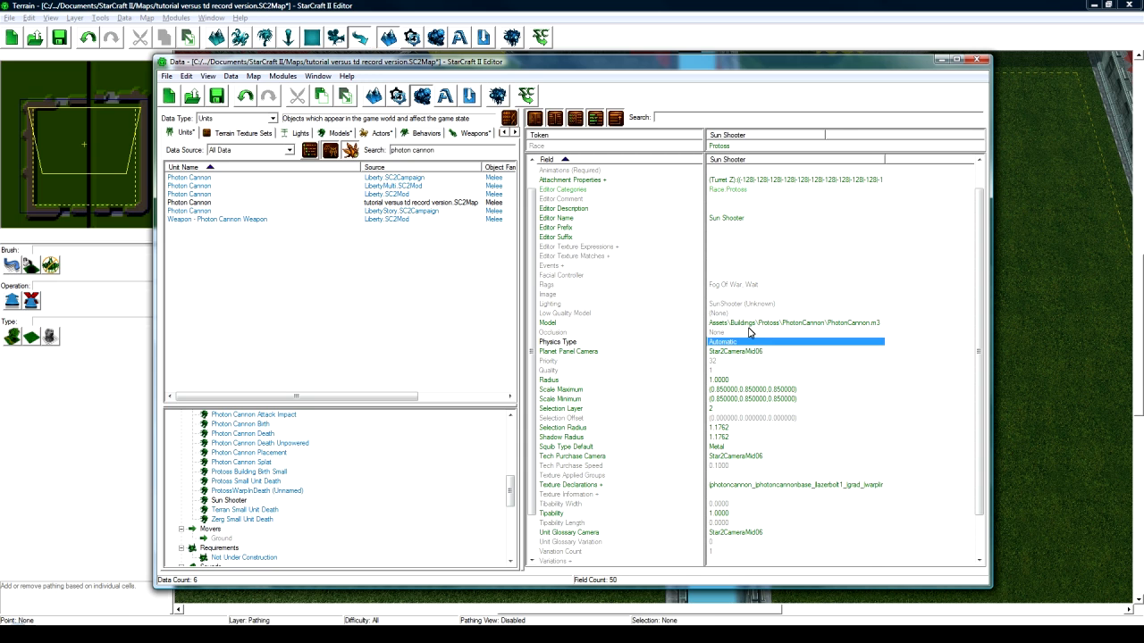
left_click(751, 323)
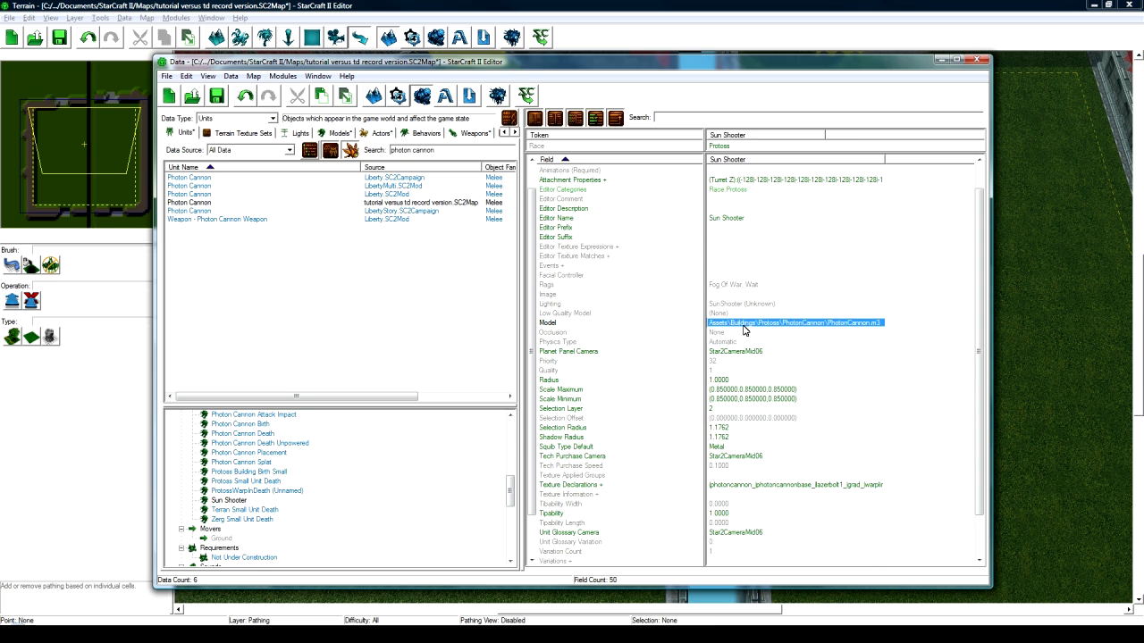
left_click(230, 500)
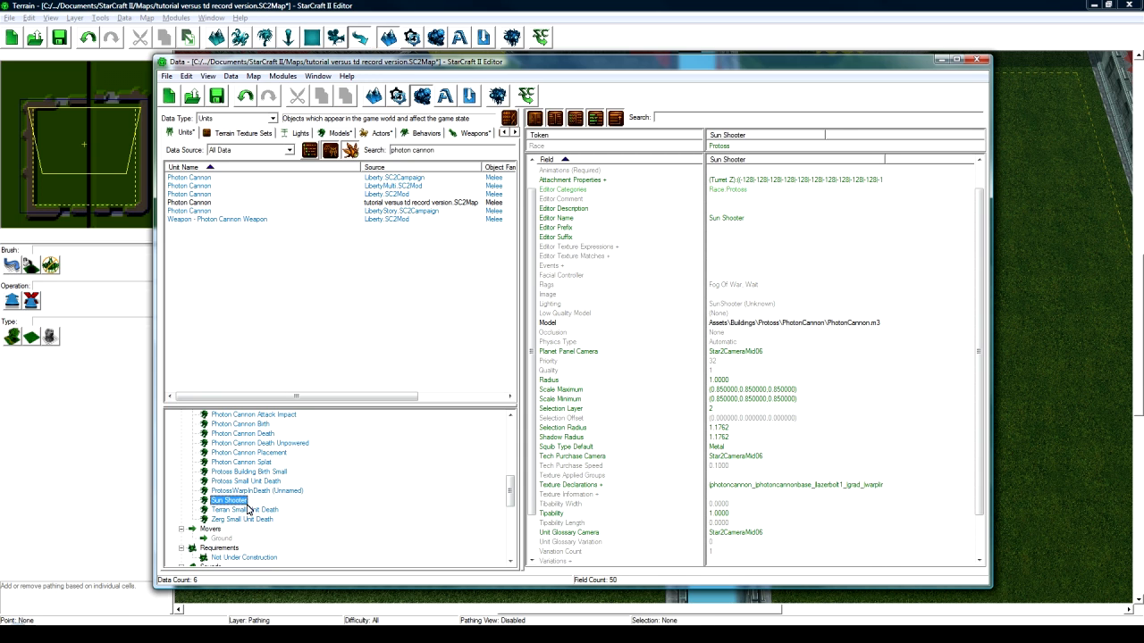
scroll(814, 428, "down", 2)
scroll(814, 429, "up", 3)
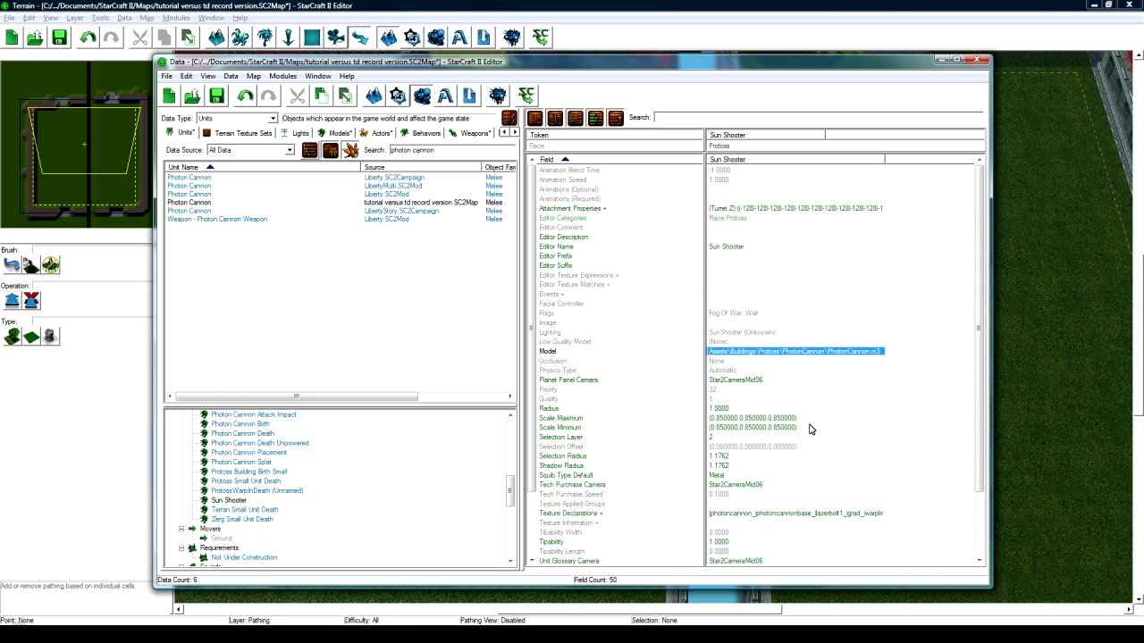
left_click(362, 472)
scroll(335, 482, "up", 1)
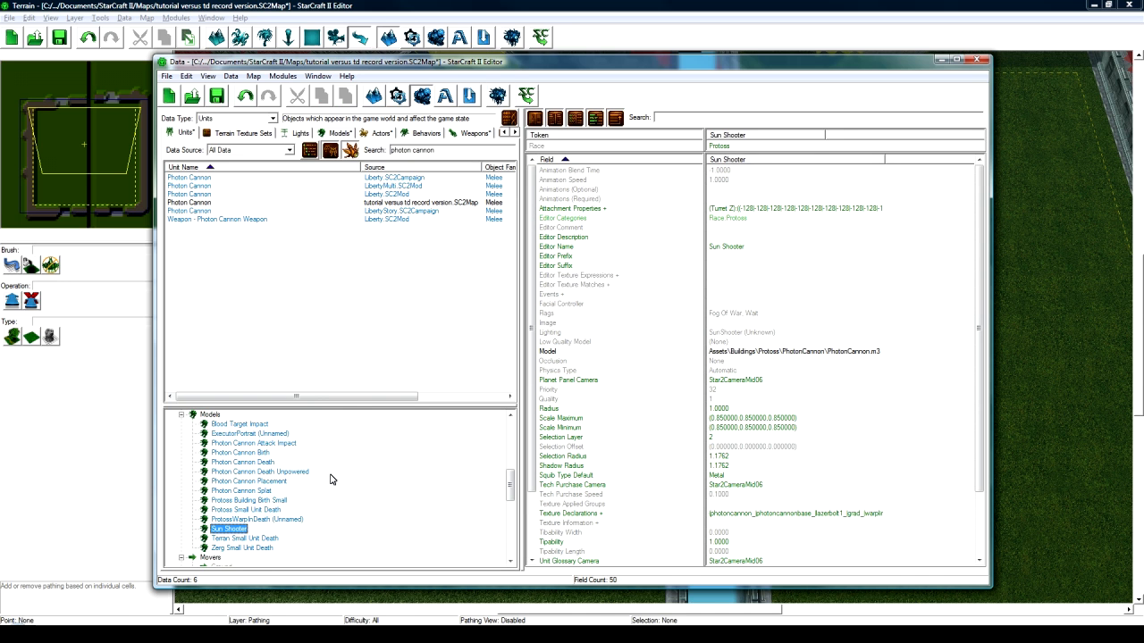
scroll(335, 482, "up", 3)
scroll(241, 447, "up", 2)
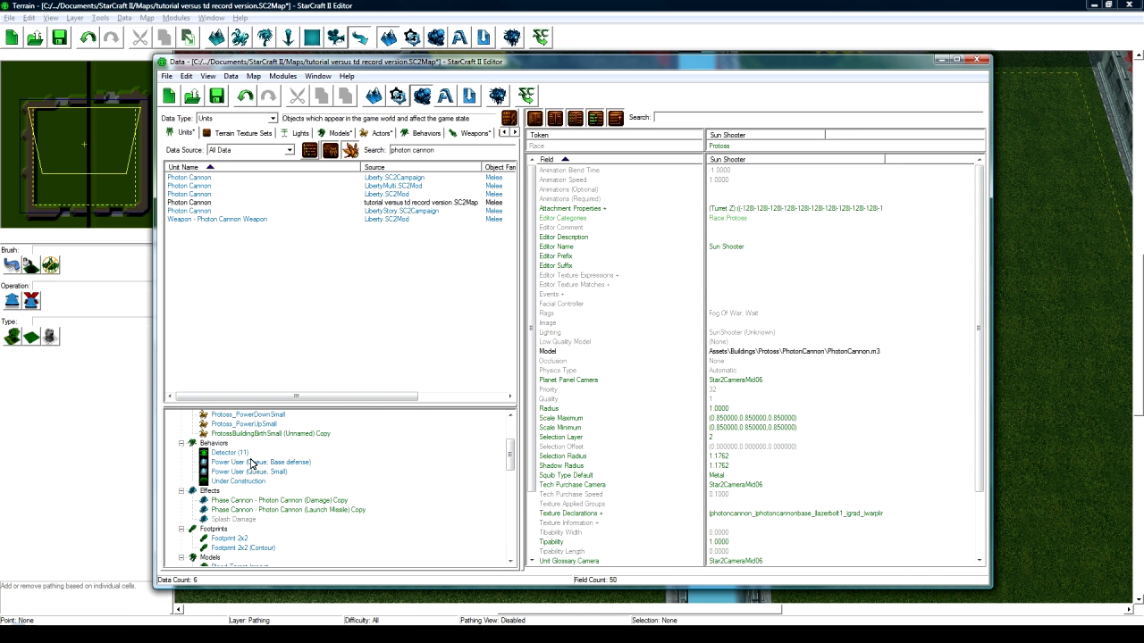
left_click(259, 508)
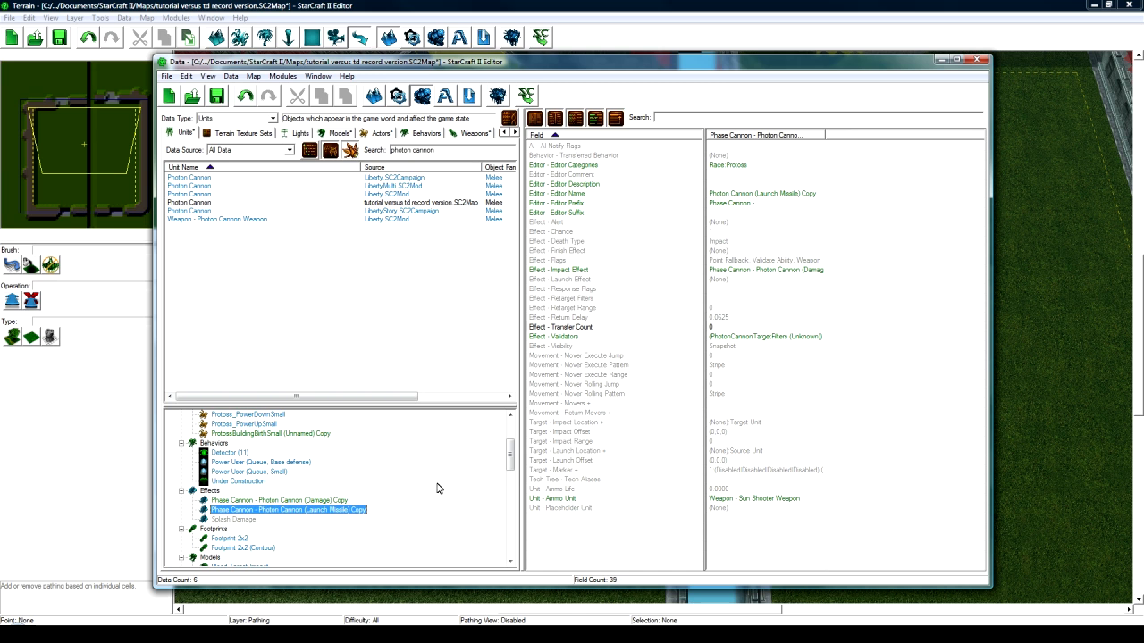
left_click_drag(511, 462, 511, 541)
- Review the weapon's Stats - Period, the missile's Ammo Unit and the damage Amount of 20
left_click(215, 416)
left_click(229, 557)
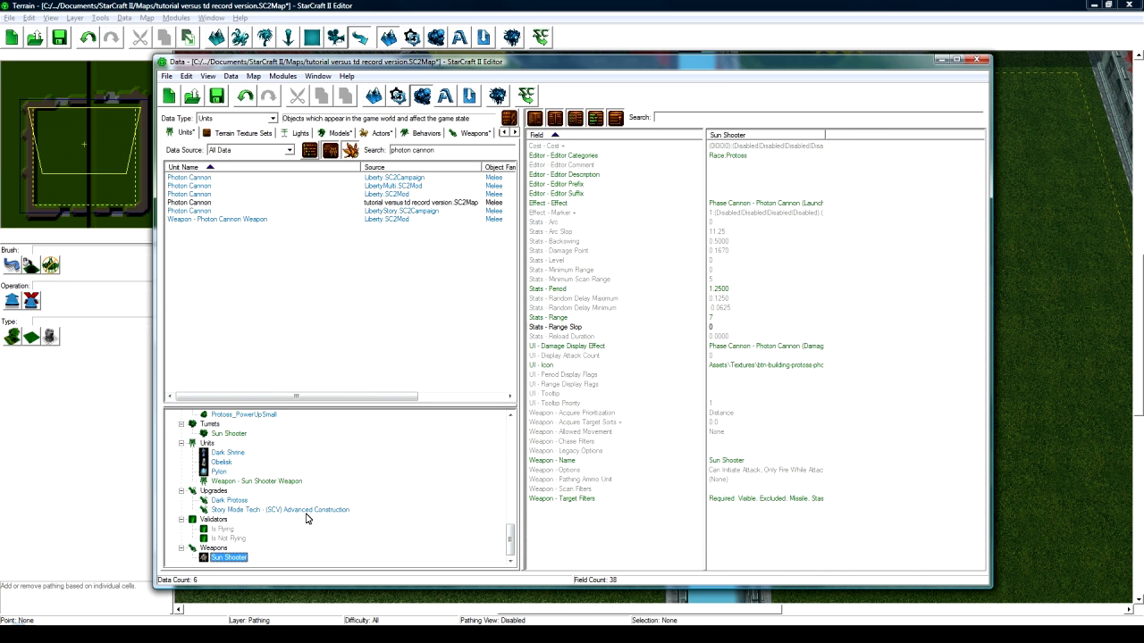
left_click(719, 290)
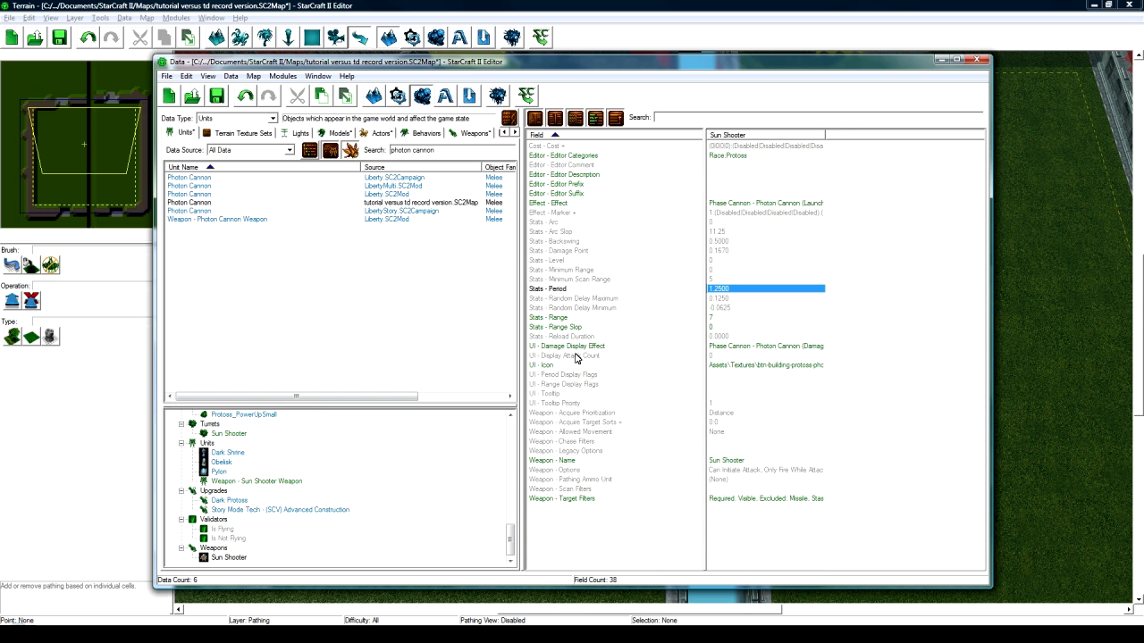
scroll(308, 463, "up", 10)
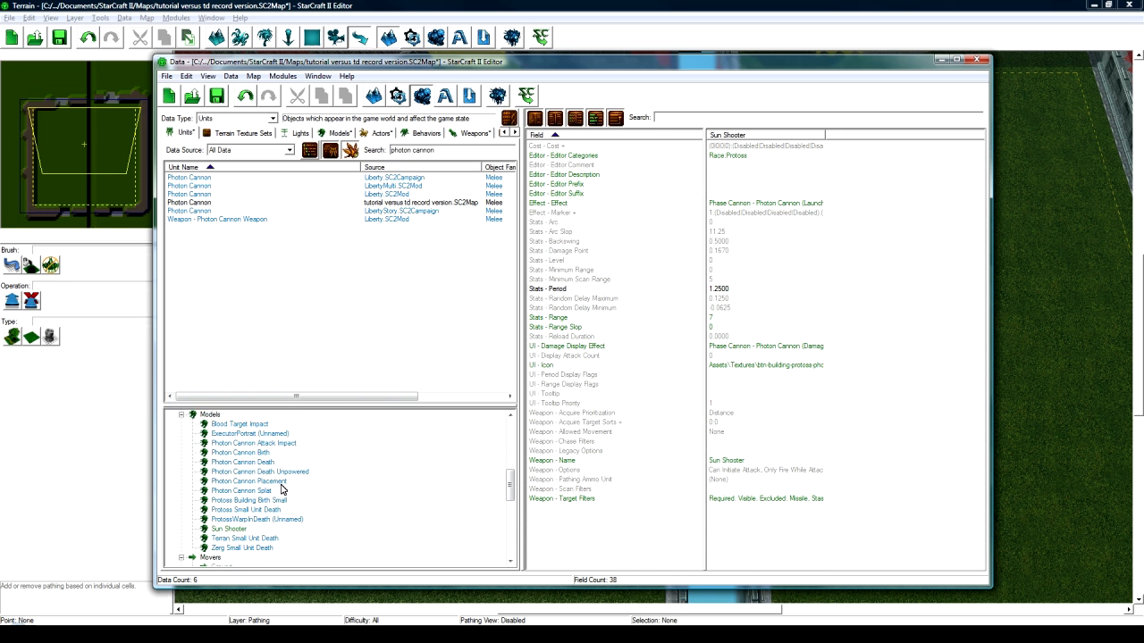
left_click(310, 453)
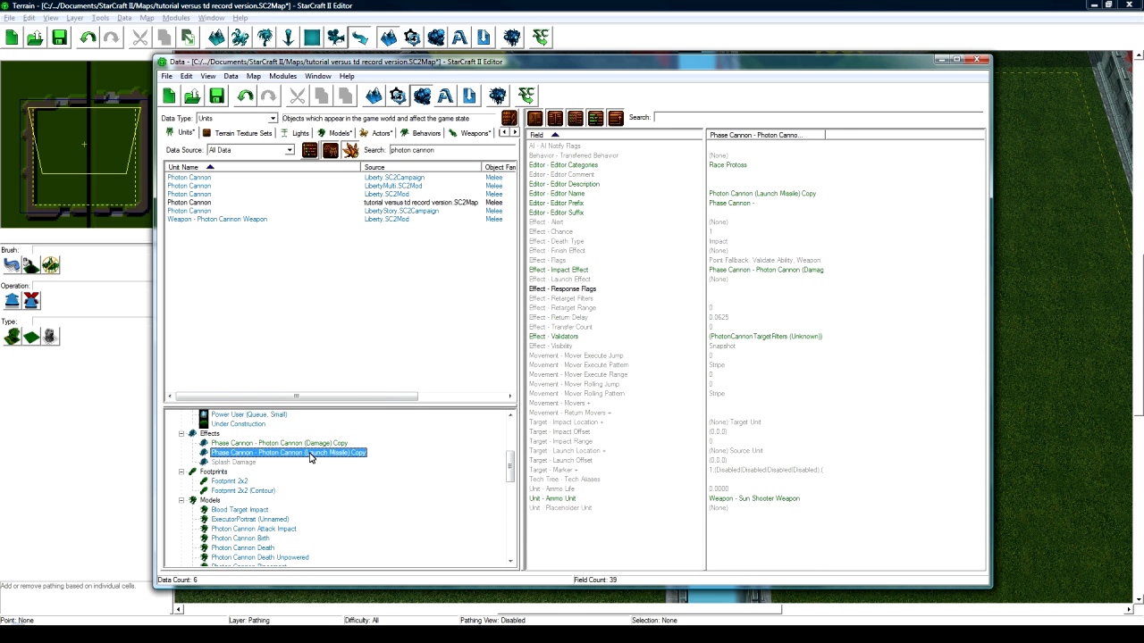
left_click(731, 500)
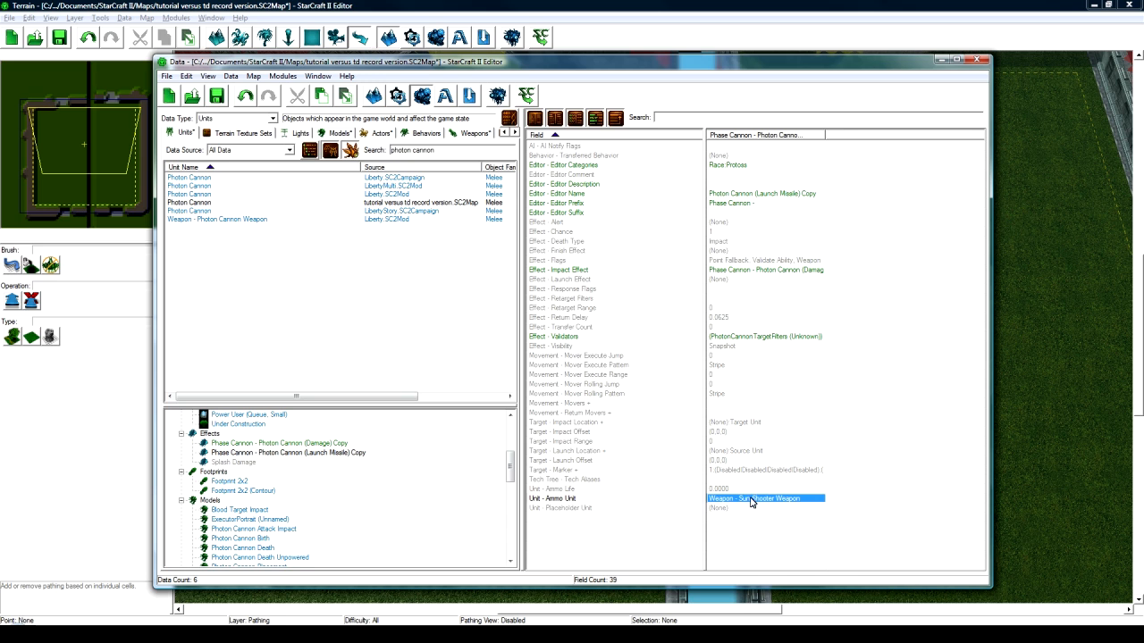
left_click(340, 444)
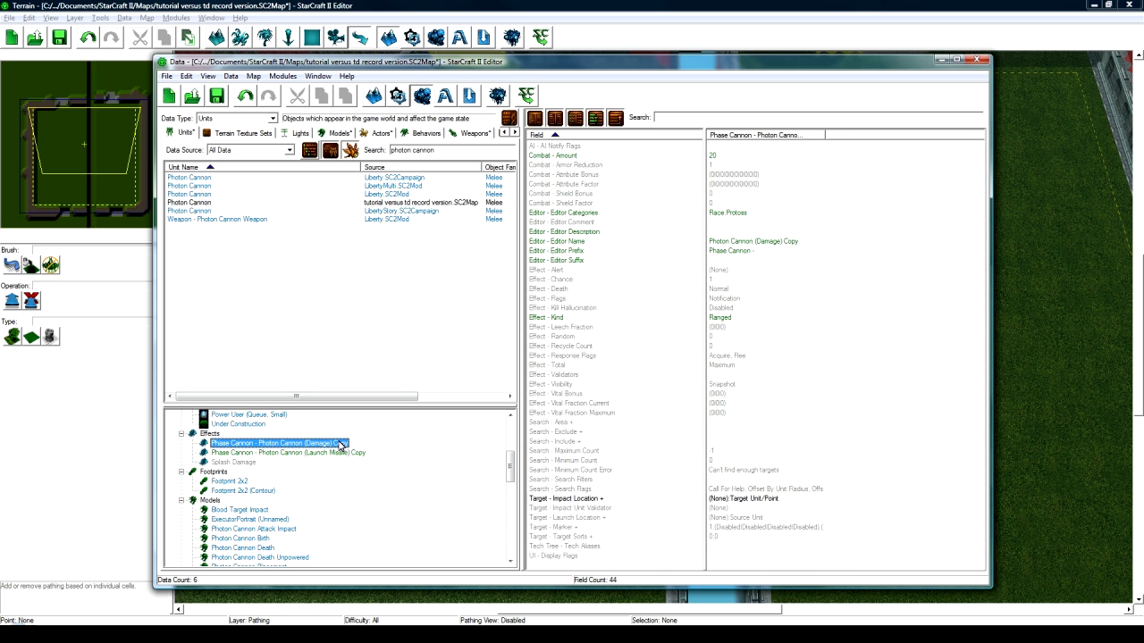
left_click(729, 158)
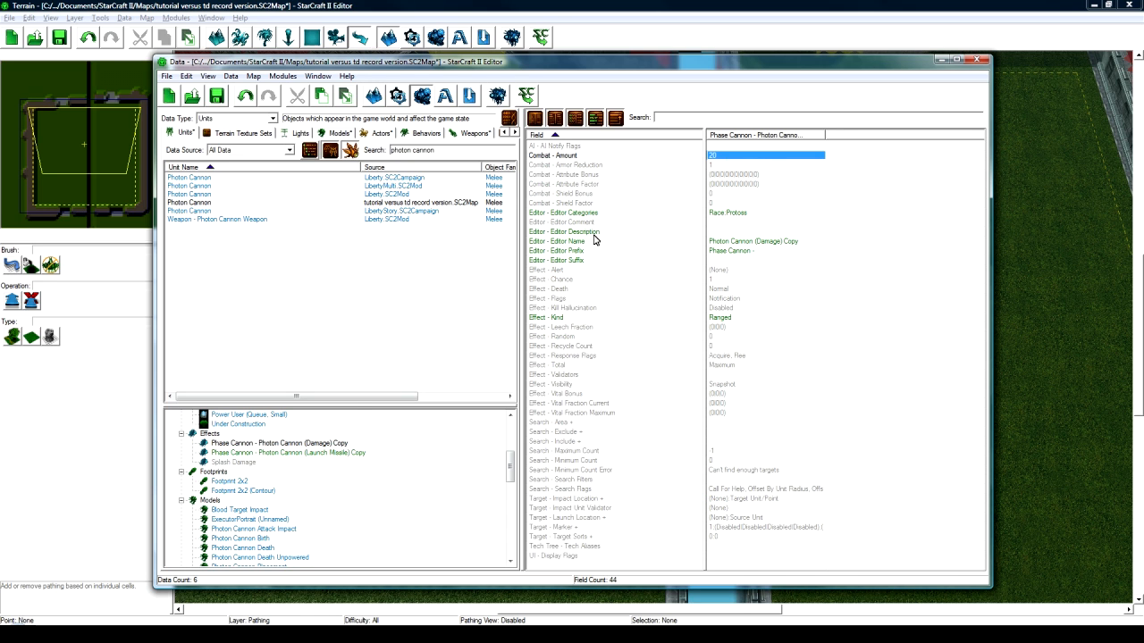
- Open the Launch Missile Copy effect's Editor Prefix for editing
left_click(339, 444)
left_click(329, 453)
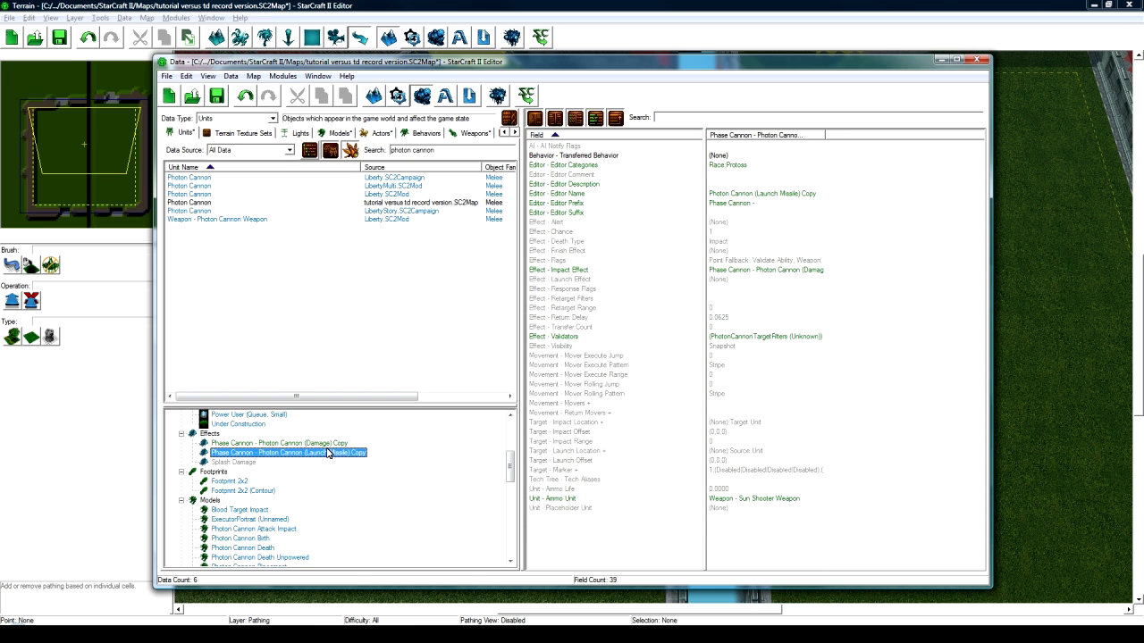
double_click(759, 205)
- Clear the 'Phase Cannon -' Editor Prefix from both the Launch Missile and Damage copies
key("BackSpace")
left_click(887, 323)
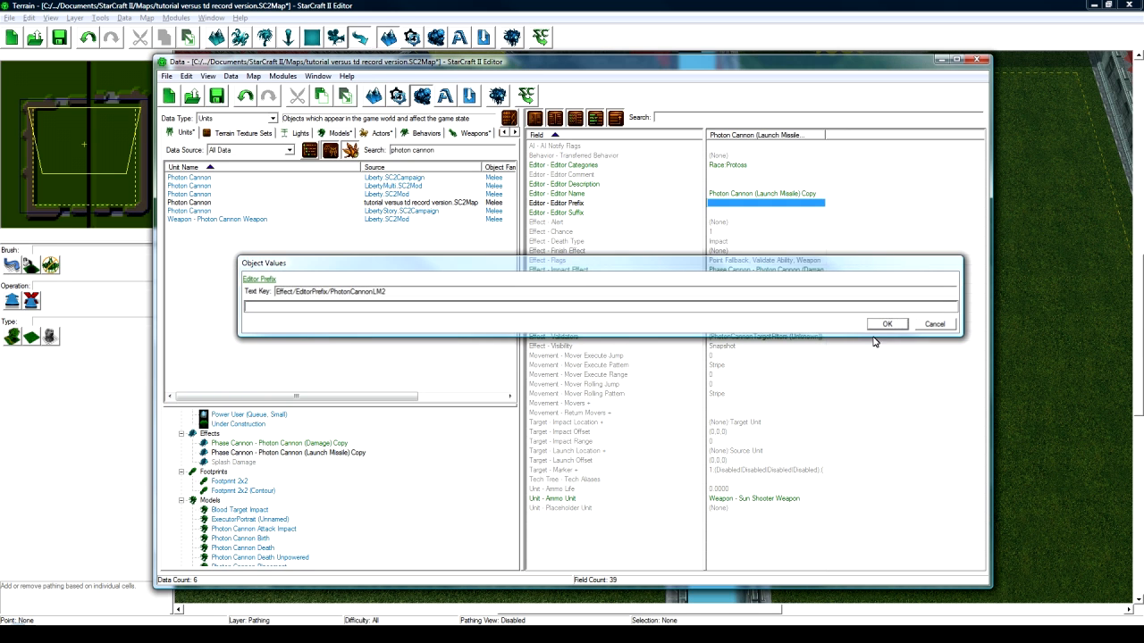
left_click(266, 444)
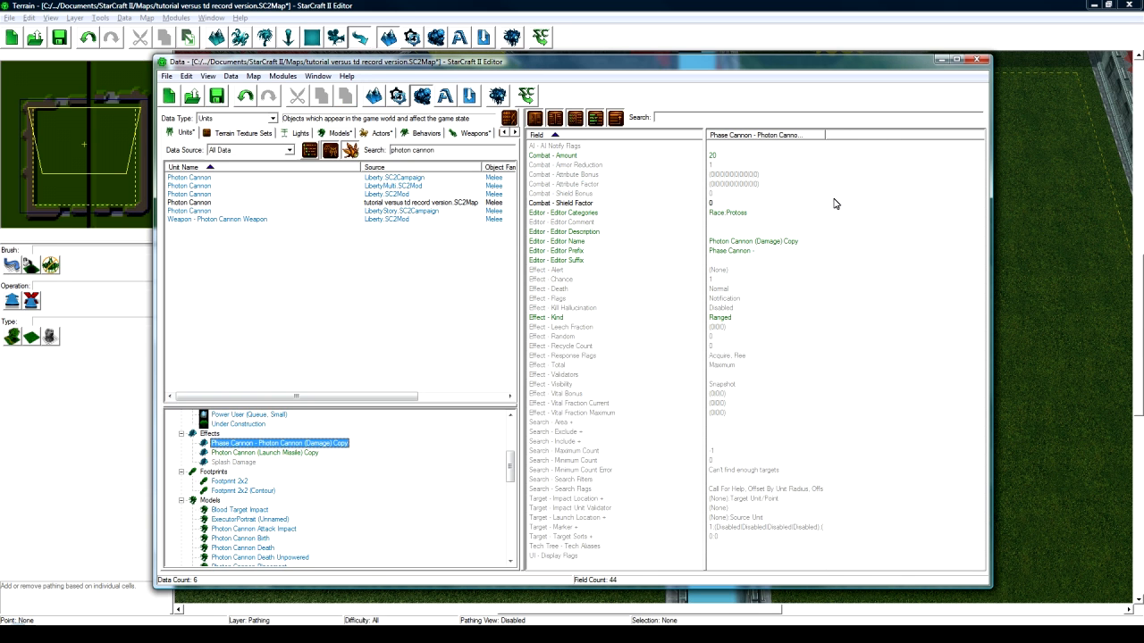
double_click(758, 251)
key("BackSpace")
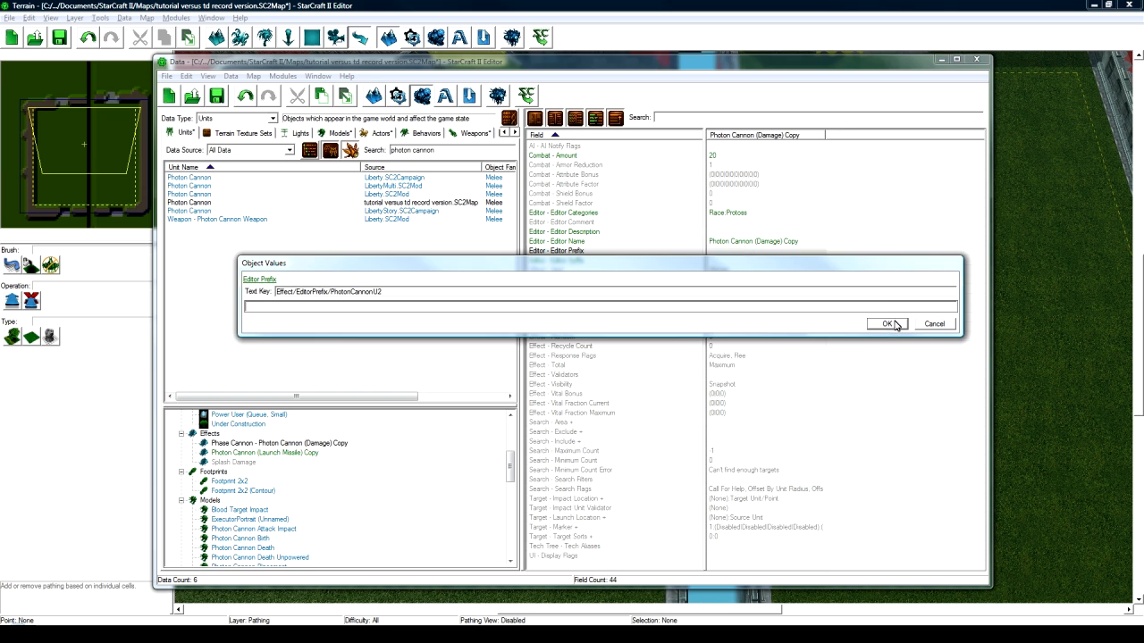
left_click(883, 324)
- Rename the Launch Missile copy effect to Sun Shooter LM with a matching ID
left_click(286, 454)
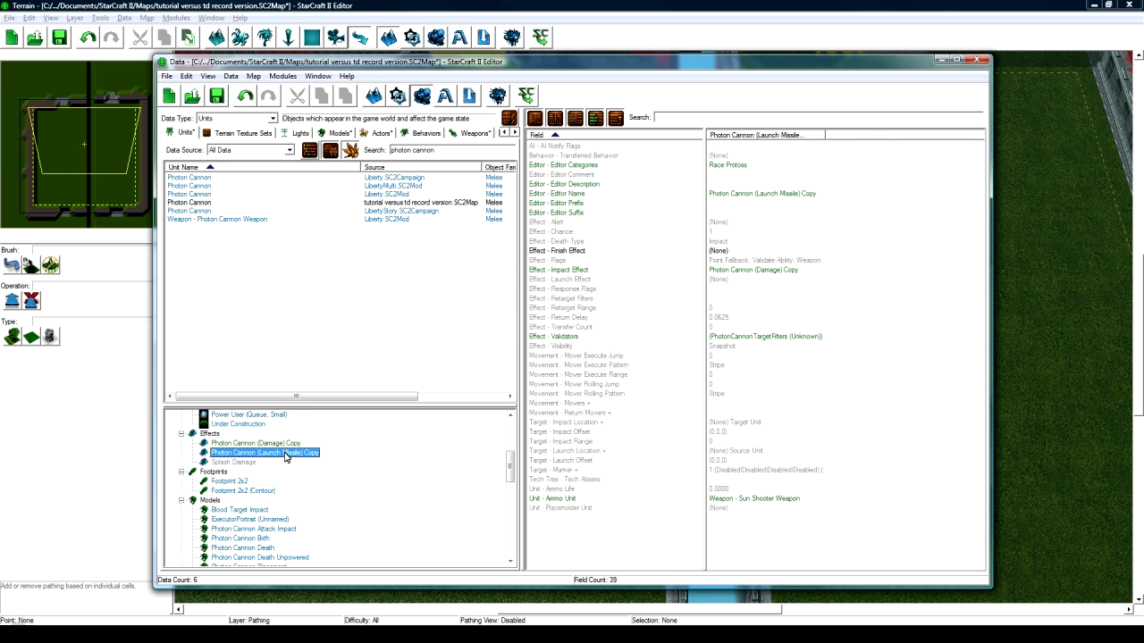
double_click(286, 454)
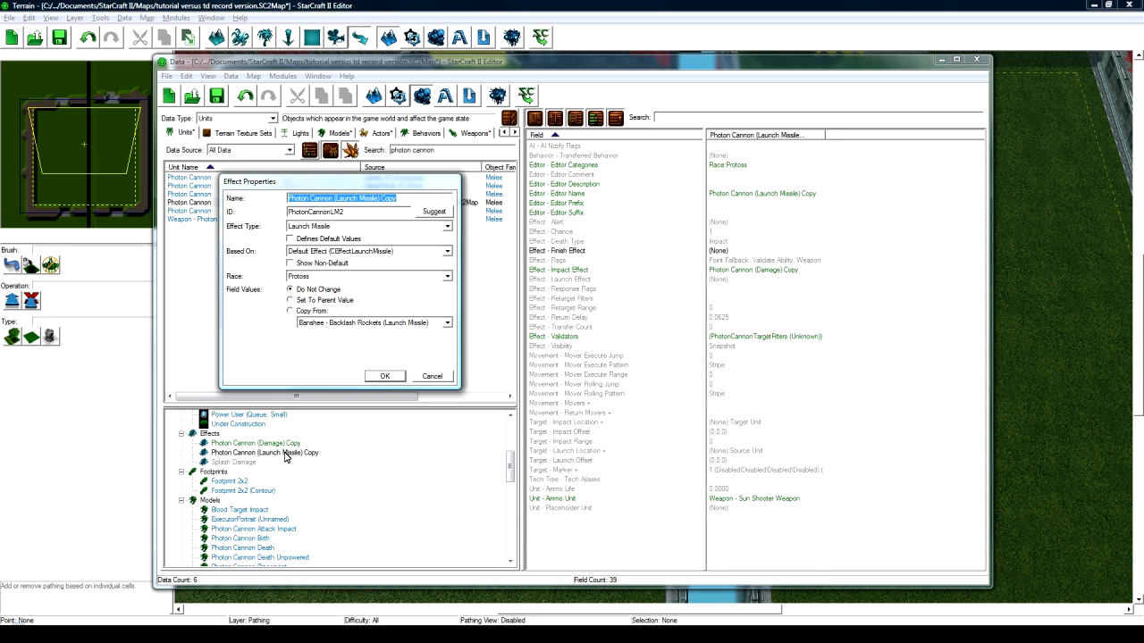
type("Sun ")
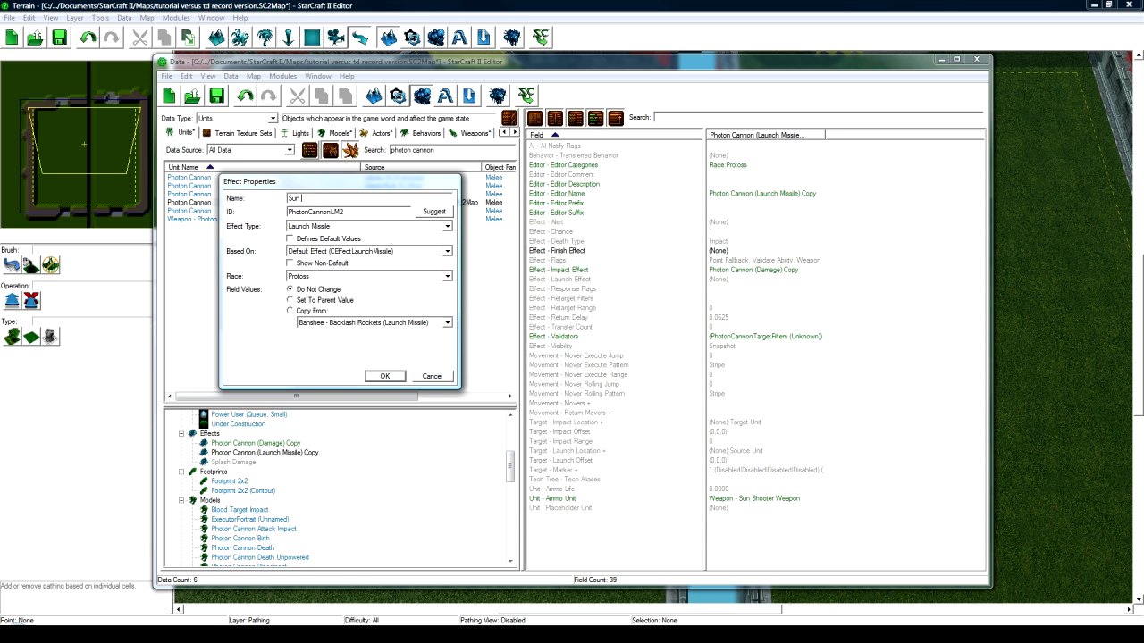
type("Shooter LM")
left_click(429, 212)
left_click(384, 375)
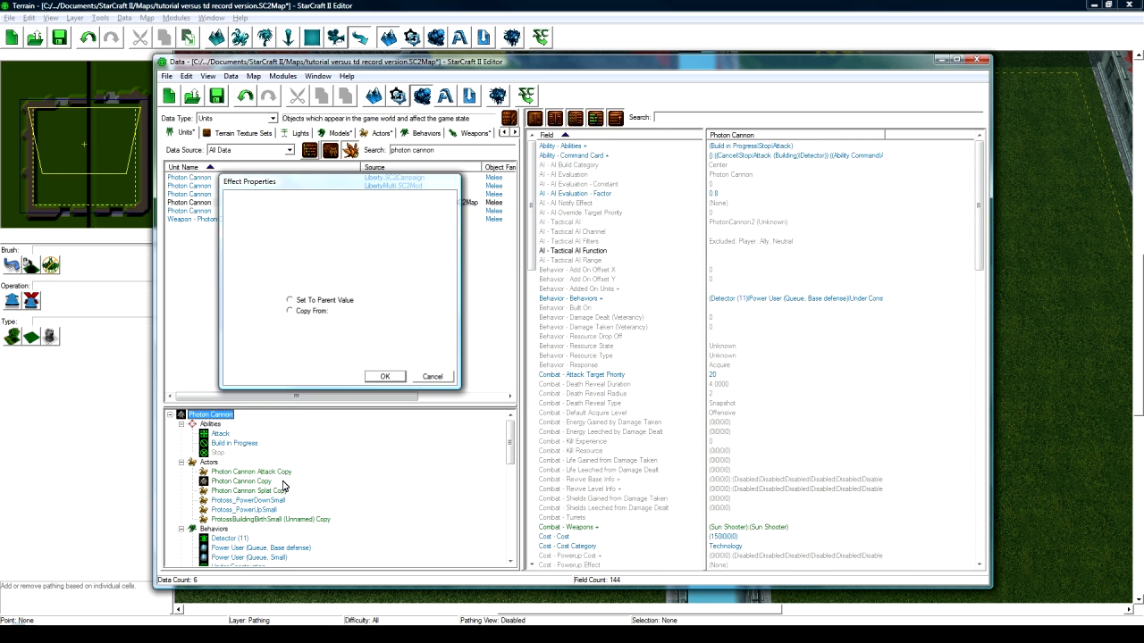
- Rename the Damage copy effect to Sun Shooter Damage with ID SunShooterDamage
scroll(276, 483, "down", 3)
double_click(261, 501)
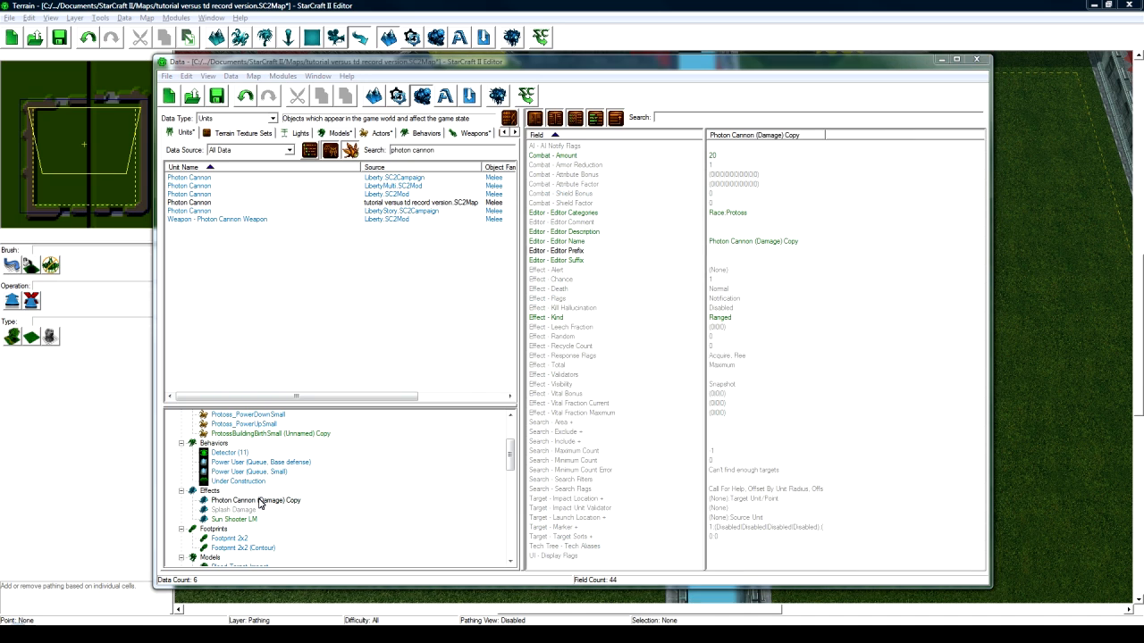
type("Sun")
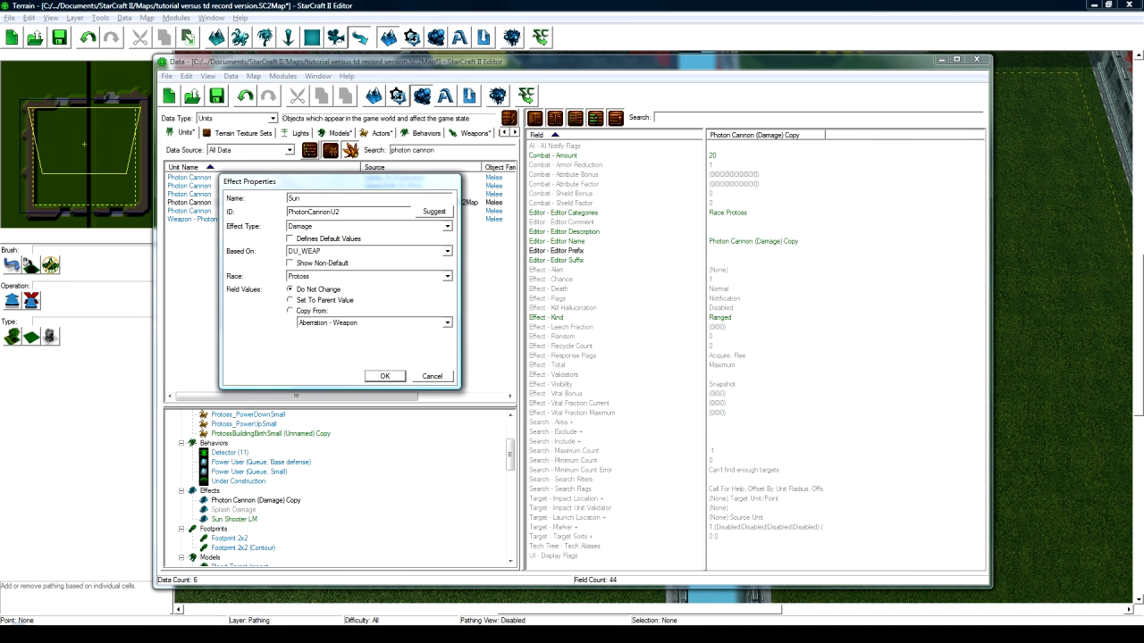
type(" Shooter Damage")
left_click(435, 211)
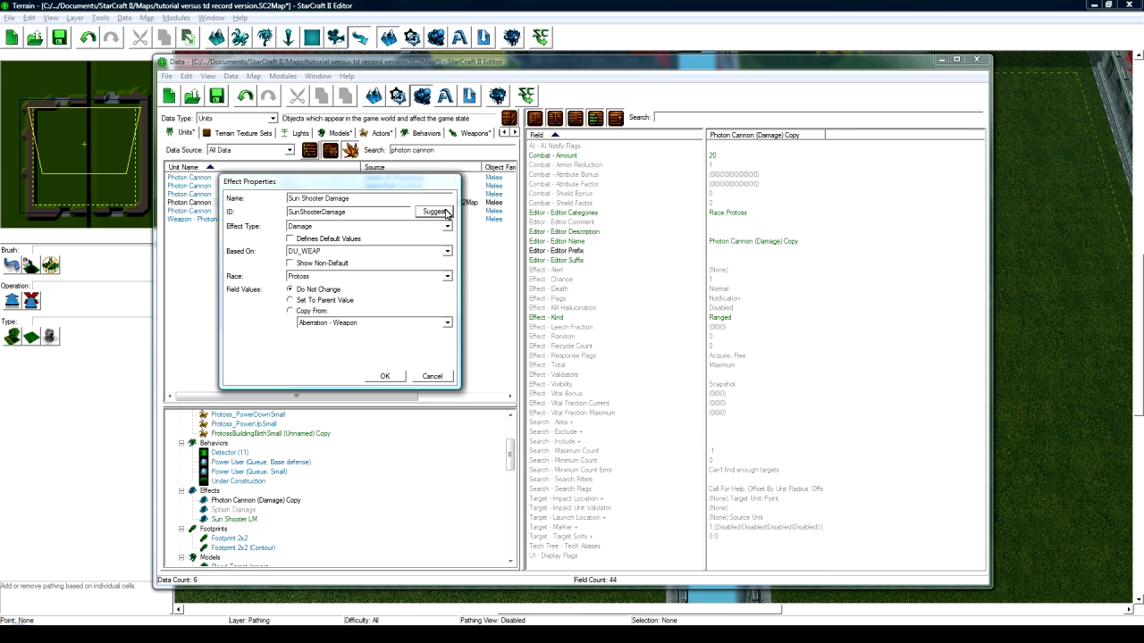
left_click(383, 376)
- Rename the ProtossBuildingBirthSmall copy actor to Sun Team Building Birth, ID SunTeamBuildingBirth
scroll(324, 497, "down", 5)
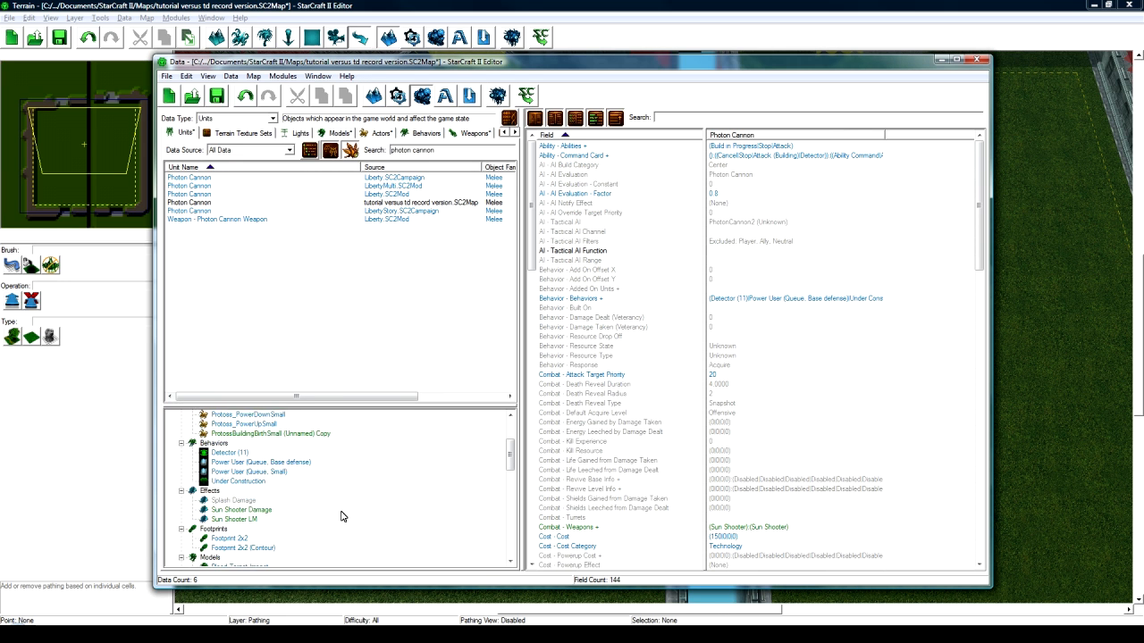
scroll(302, 497, "up", 3)
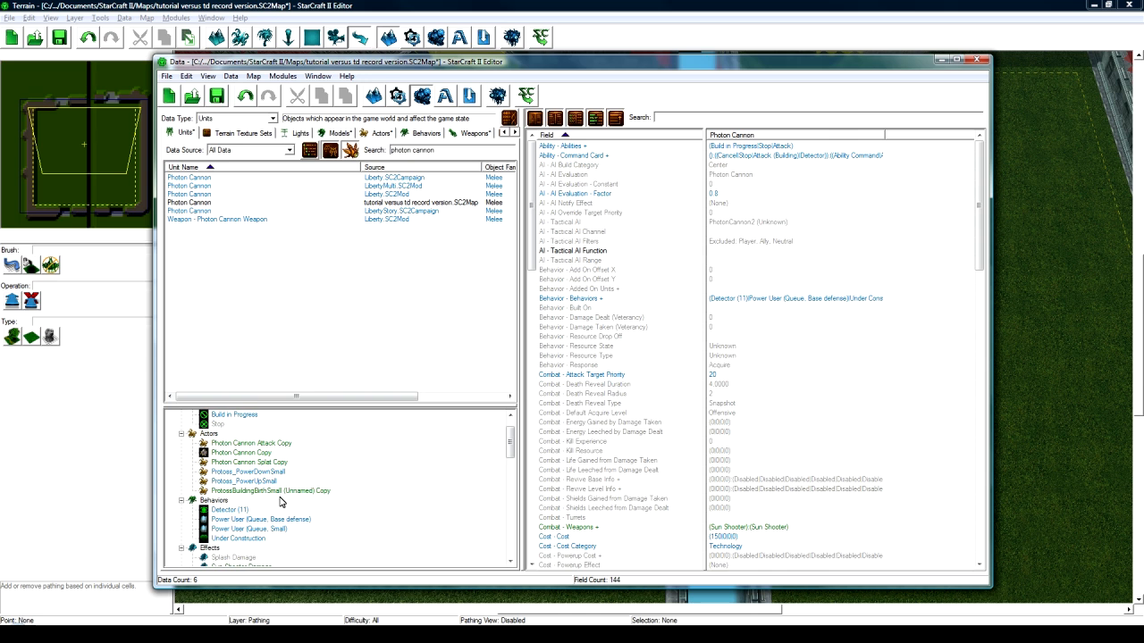
left_click(278, 492)
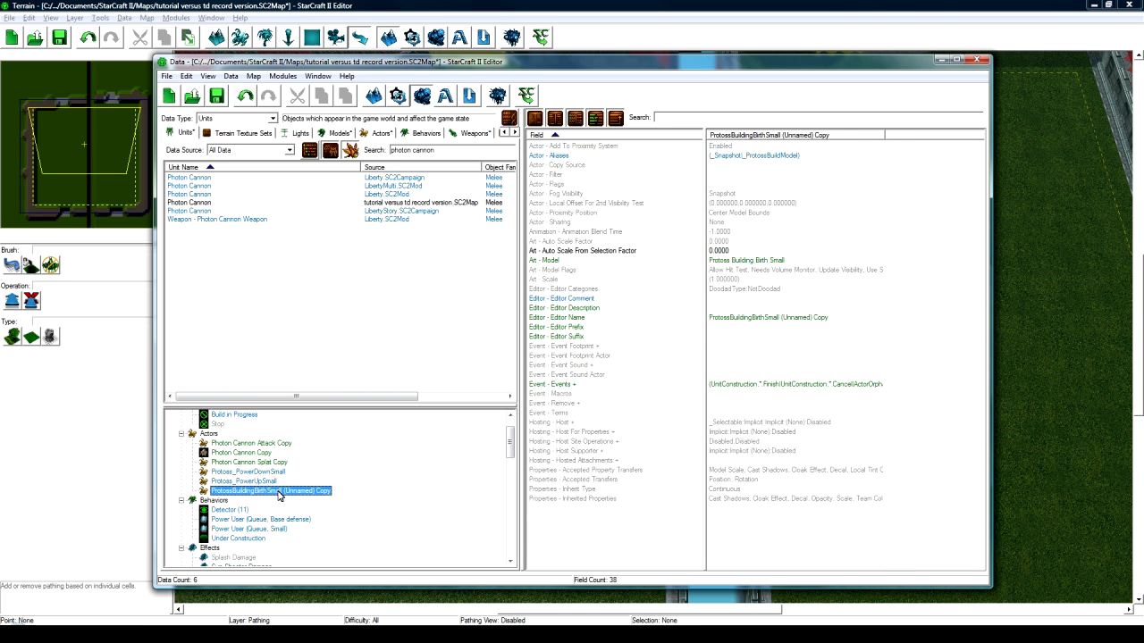
double_click(277, 493)
type("Su")
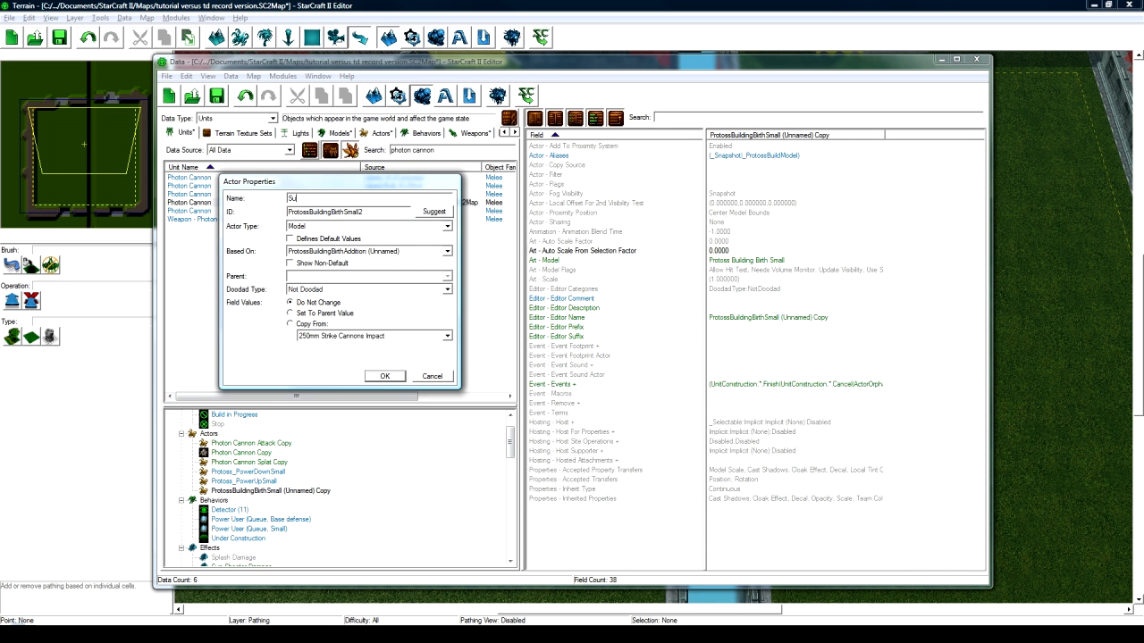
type("n Team Building Birth")
left_click(434, 211)
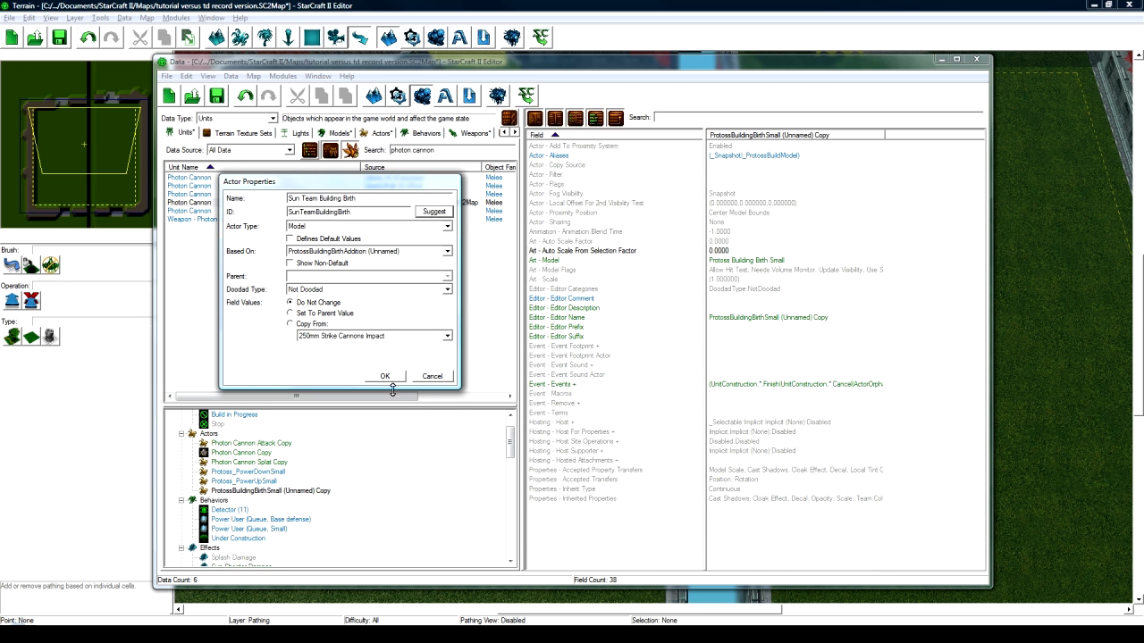
left_click(386, 375)
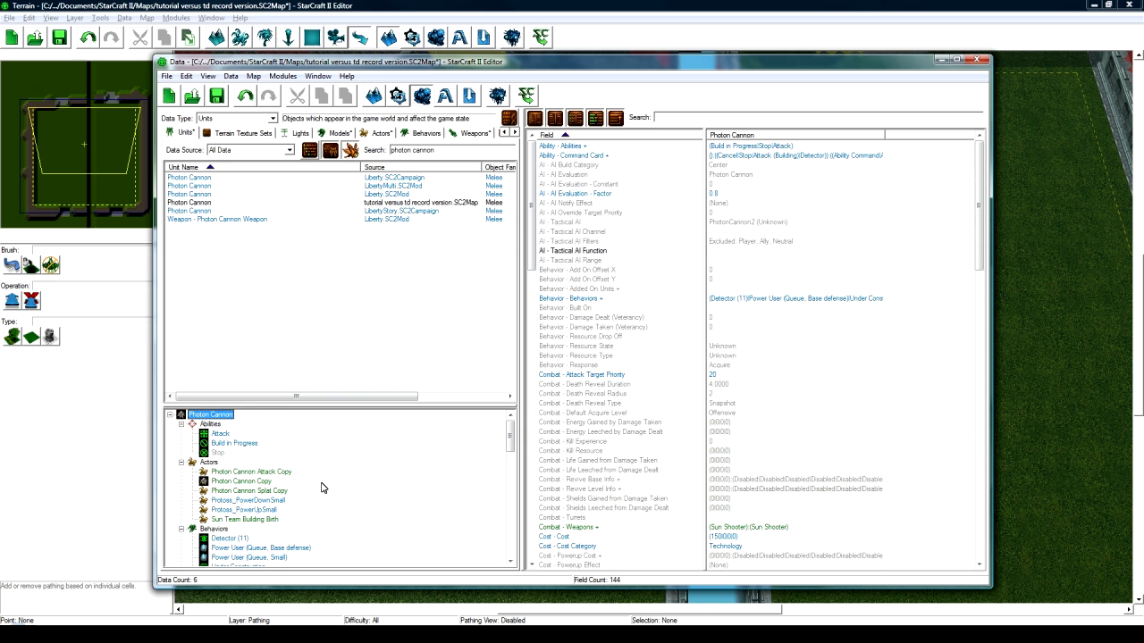
- Bring up the Photon Cannon's Duplicate Unit dialog, cancel it, and reselect Sun Team Building Birth
left_click(267, 522)
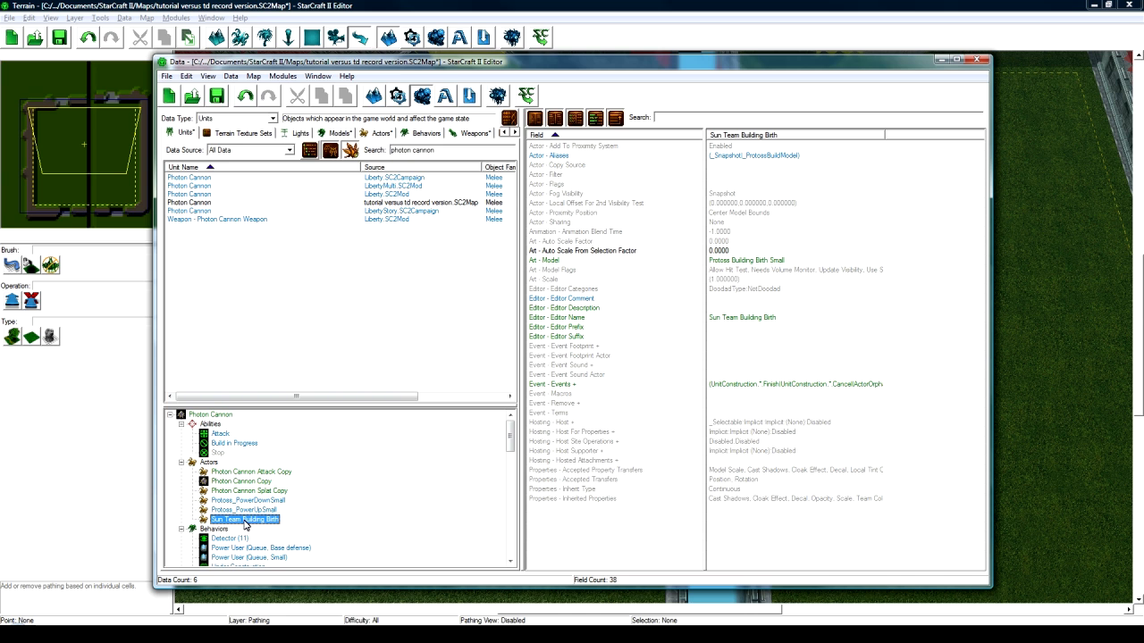
left_click(210, 203)
right_click(211, 204)
left_click(234, 235)
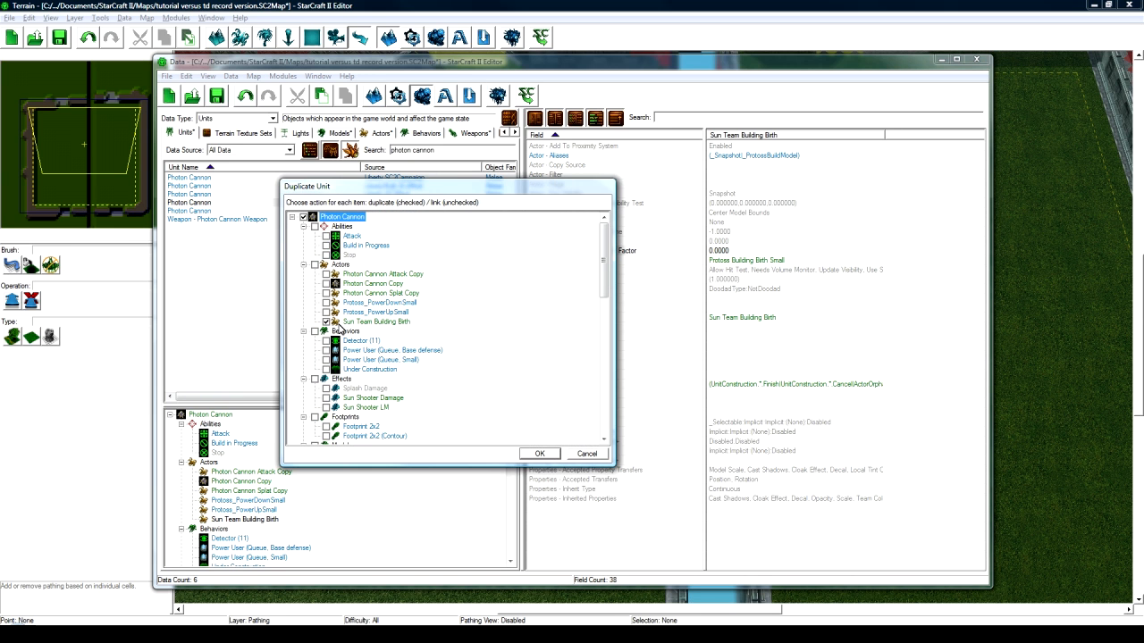
left_click(587, 454)
left_click(243, 520)
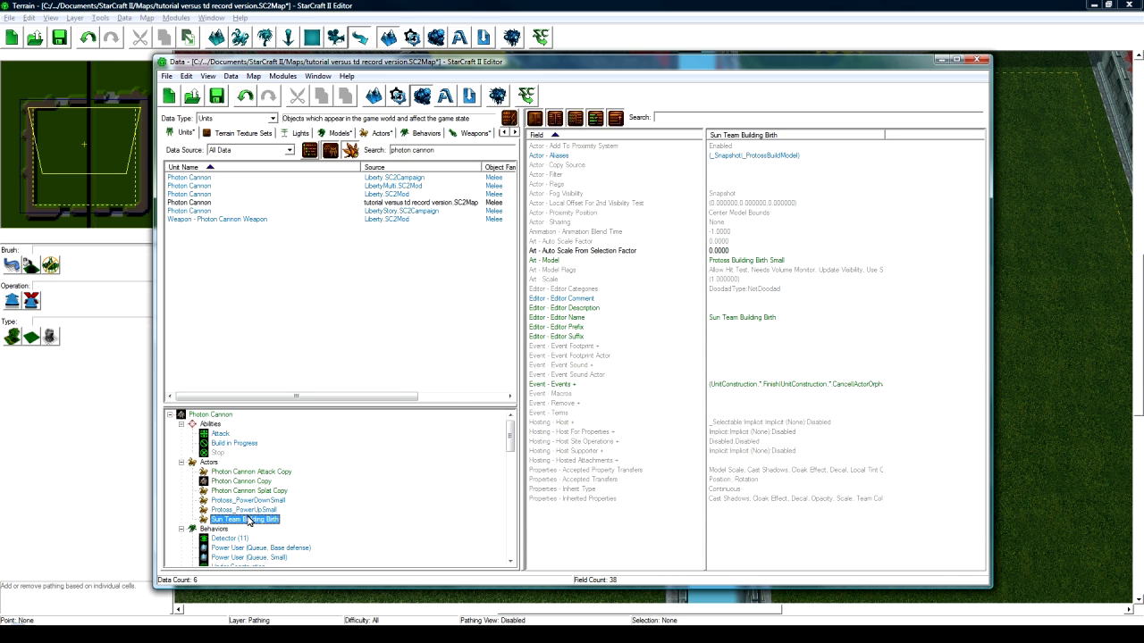
double_click(748, 386)
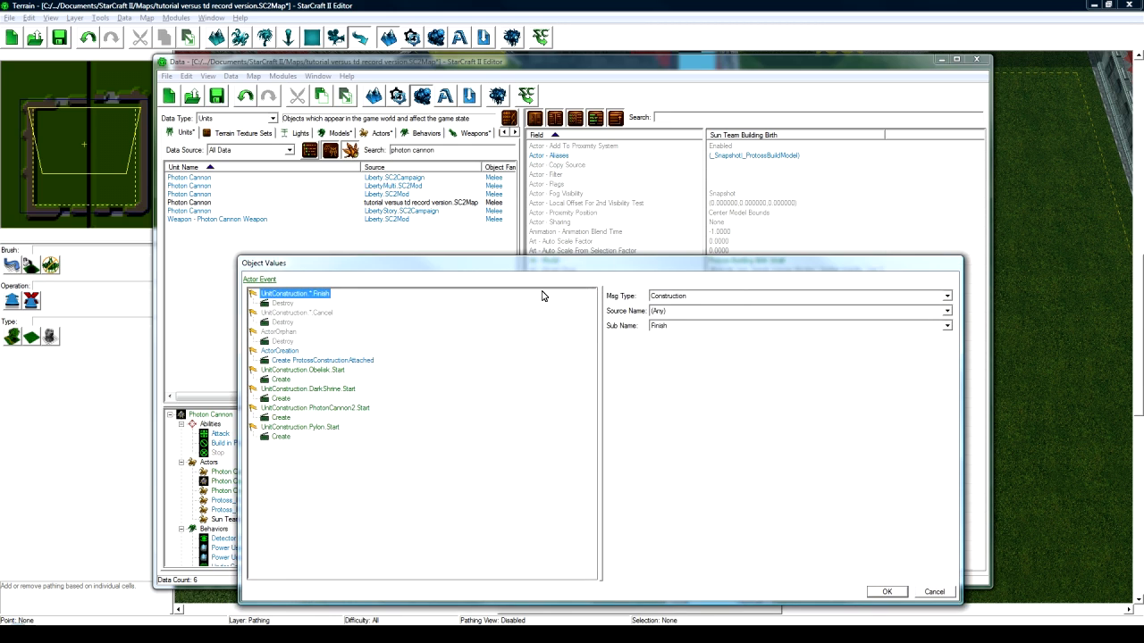
left_click_drag(558, 258, 591, 234)
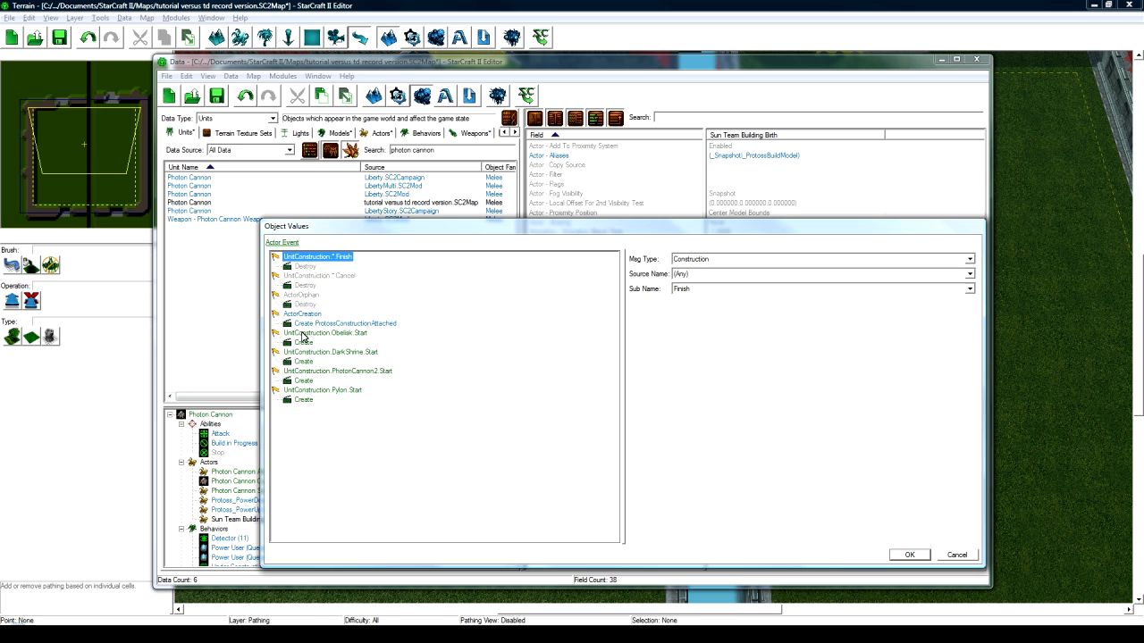
left_click(299, 335)
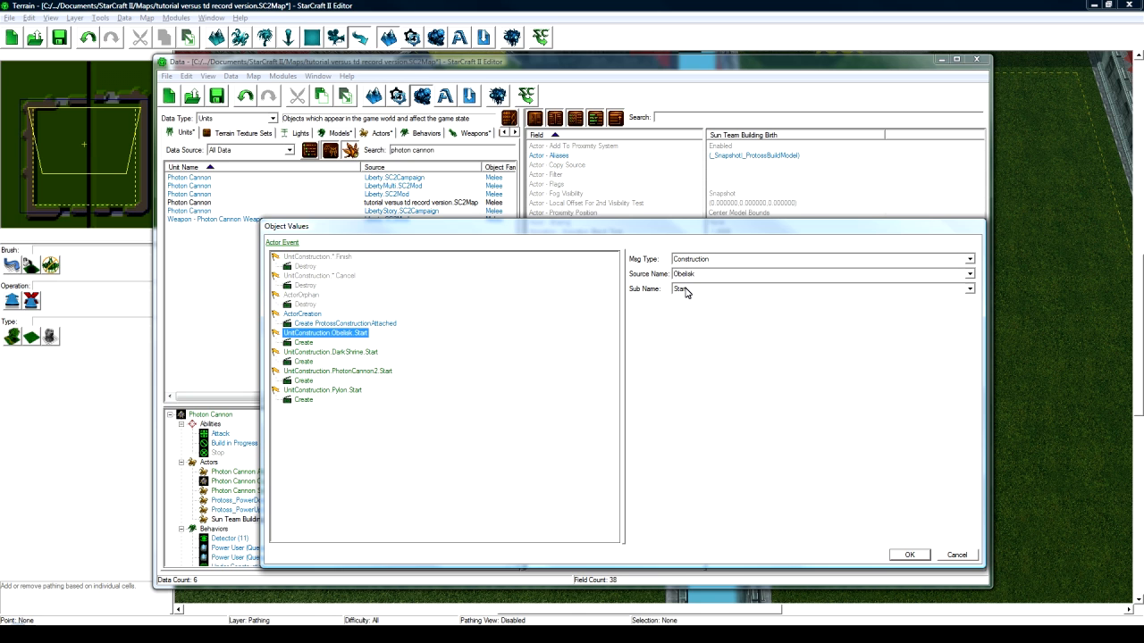
left_click(306, 344)
left_click_drag(459, 227, 465, 282)
left_click_drag(756, 283, 733, 197)
left_click(323, 341)
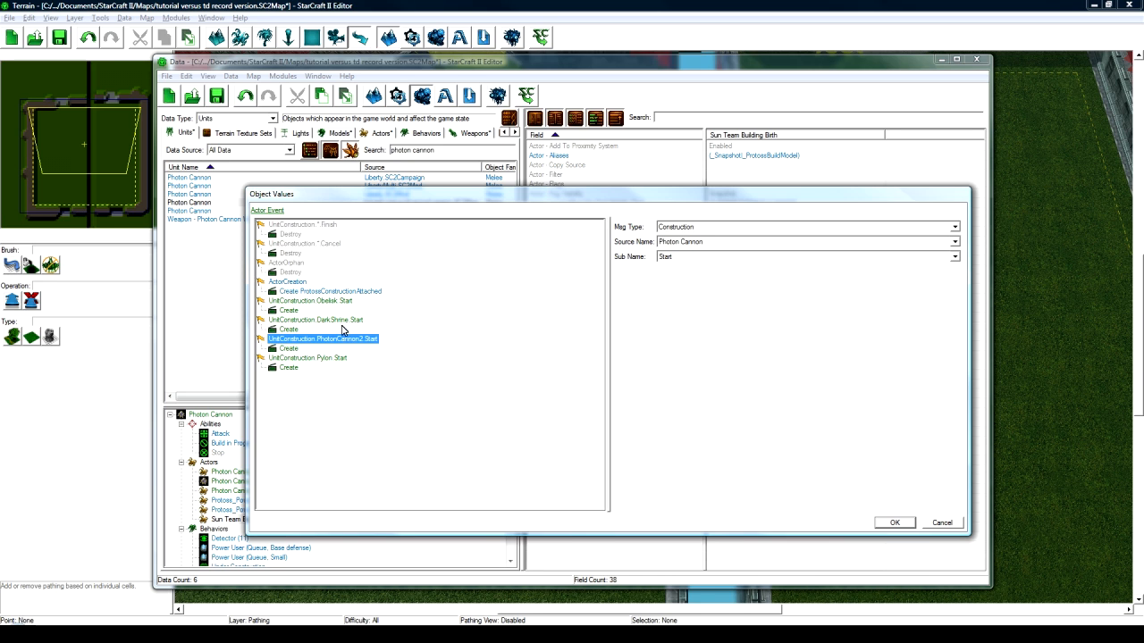
left_click(330, 359)
key("ctrl+c")
key("ctrl+v")
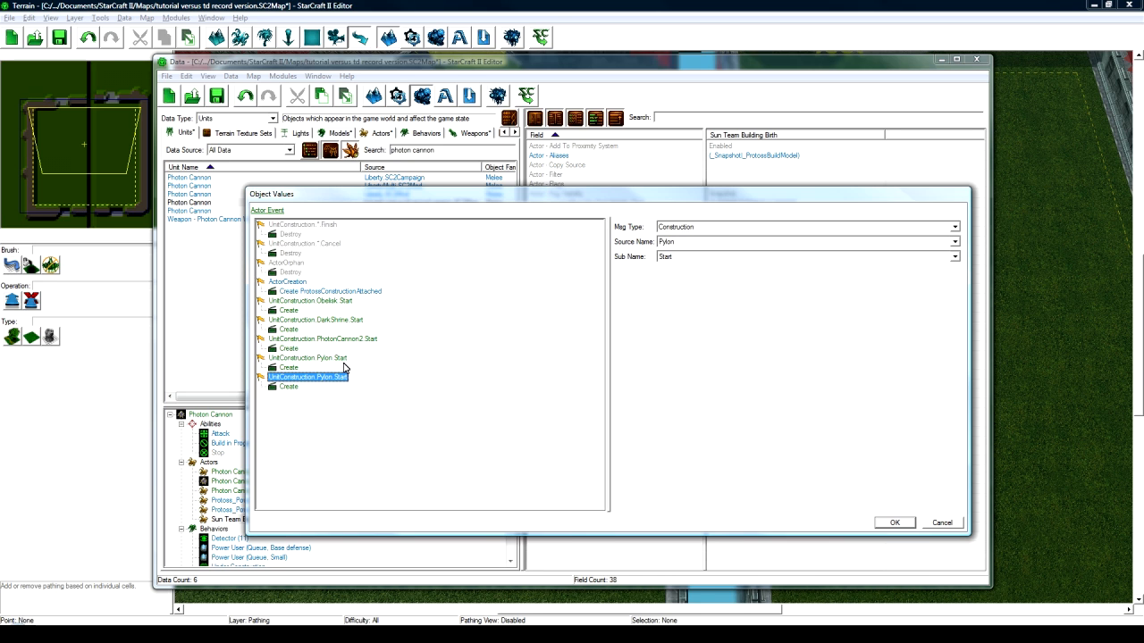
left_click(704, 241)
scroll(692, 304, "down", 3)
left_click(690, 325)
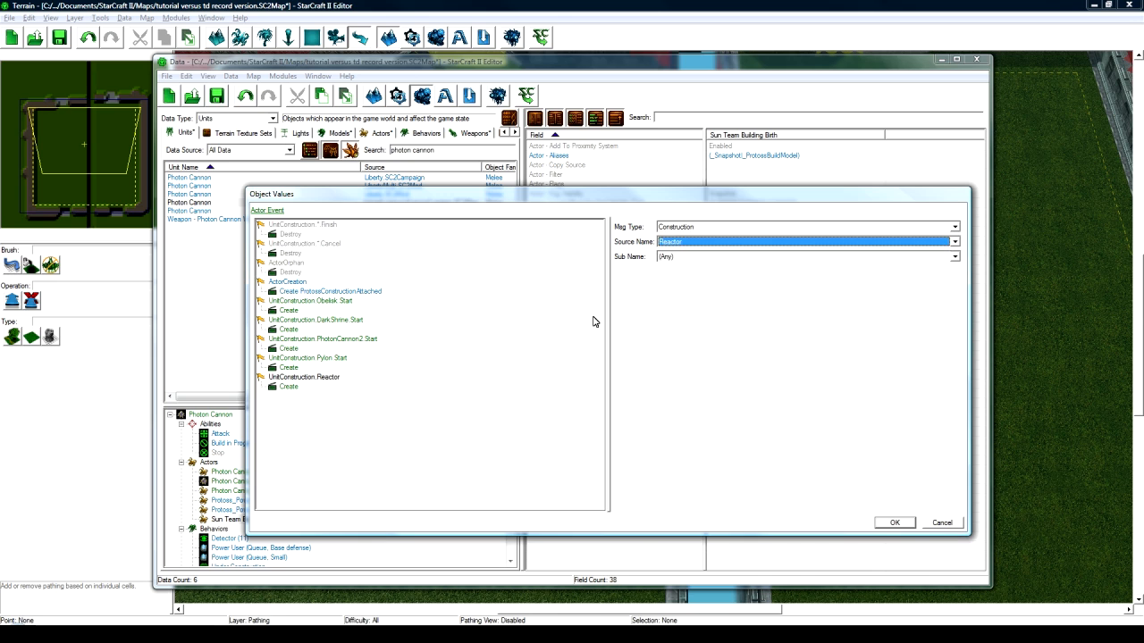
left_click(683, 258)
left_click(679, 293)
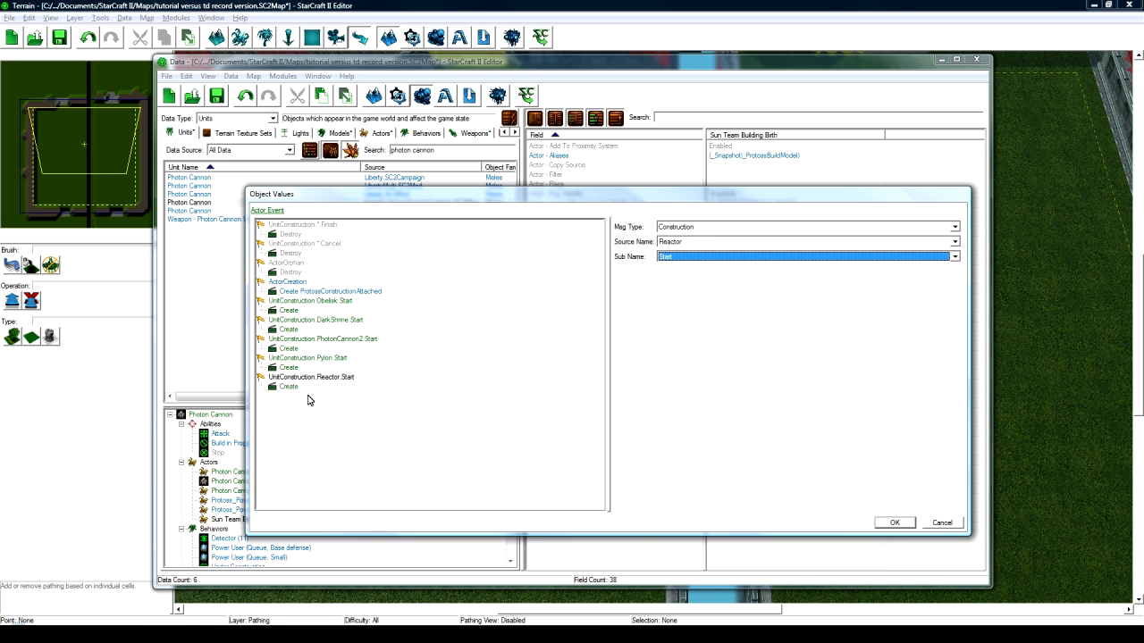
left_click(295, 390)
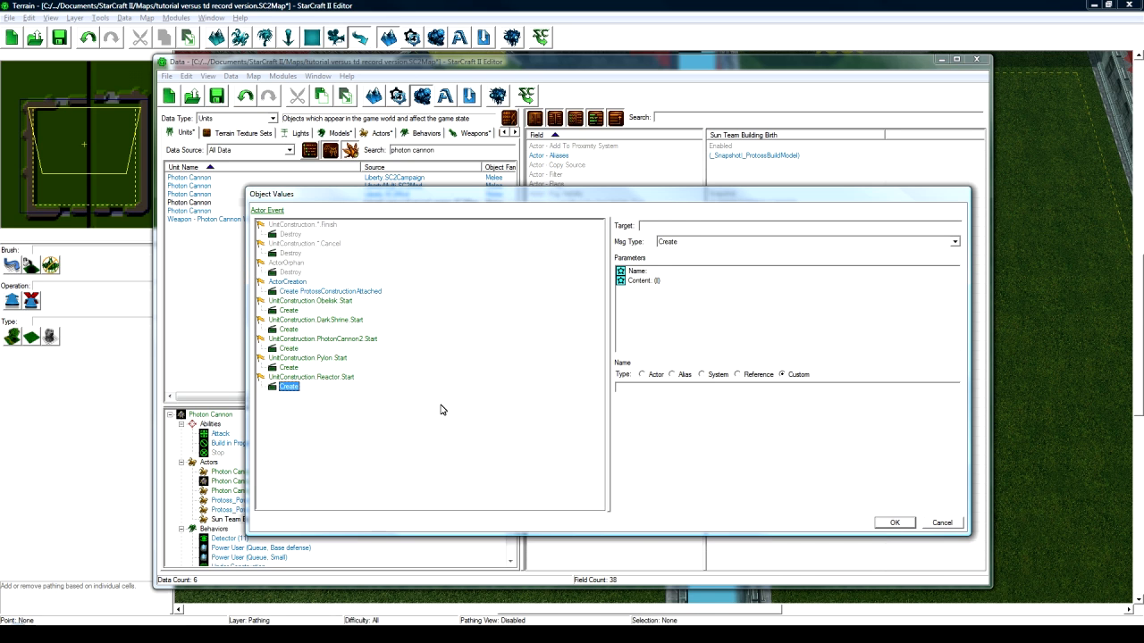
left_click(330, 378)
right_click(332, 378)
left_click(364, 423)
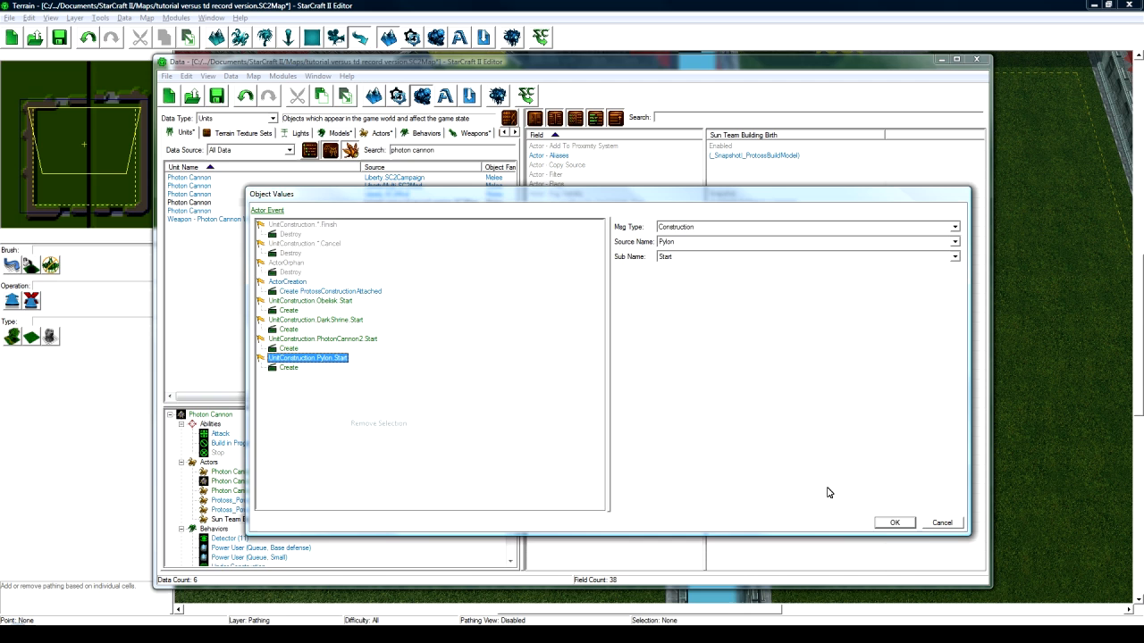
left_click(893, 523)
left_click(756, 262)
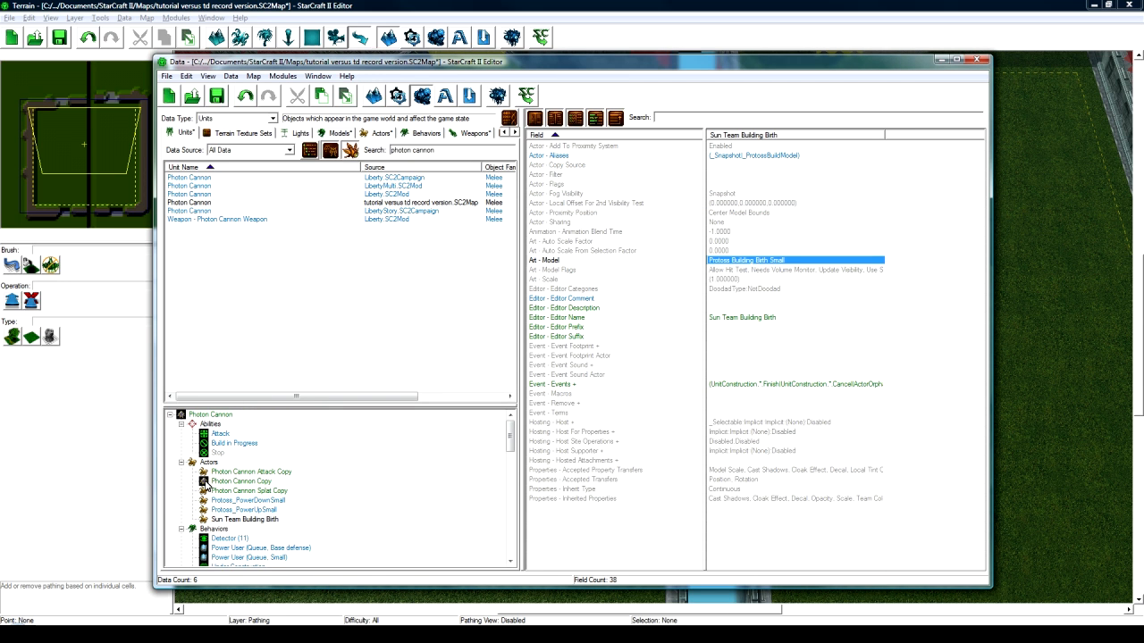
- Rename the Photon Cannon Splat Copy actor to Sun Shooter Splat with a matching ID
left_click(235, 520)
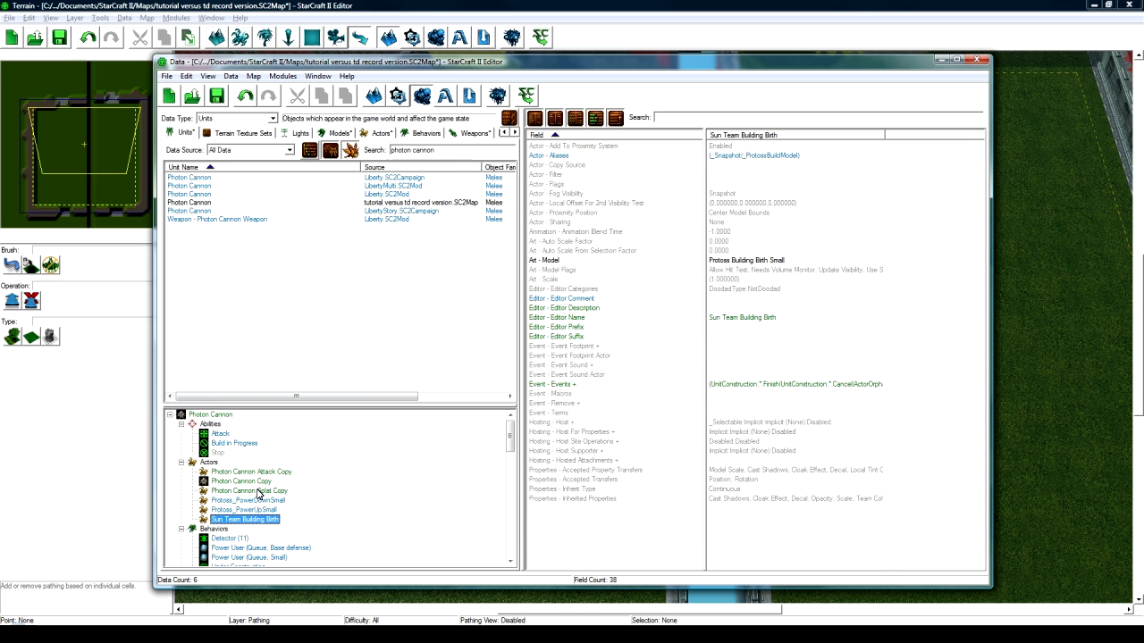
left_click(258, 492)
double_click(257, 492)
type("Sun S")
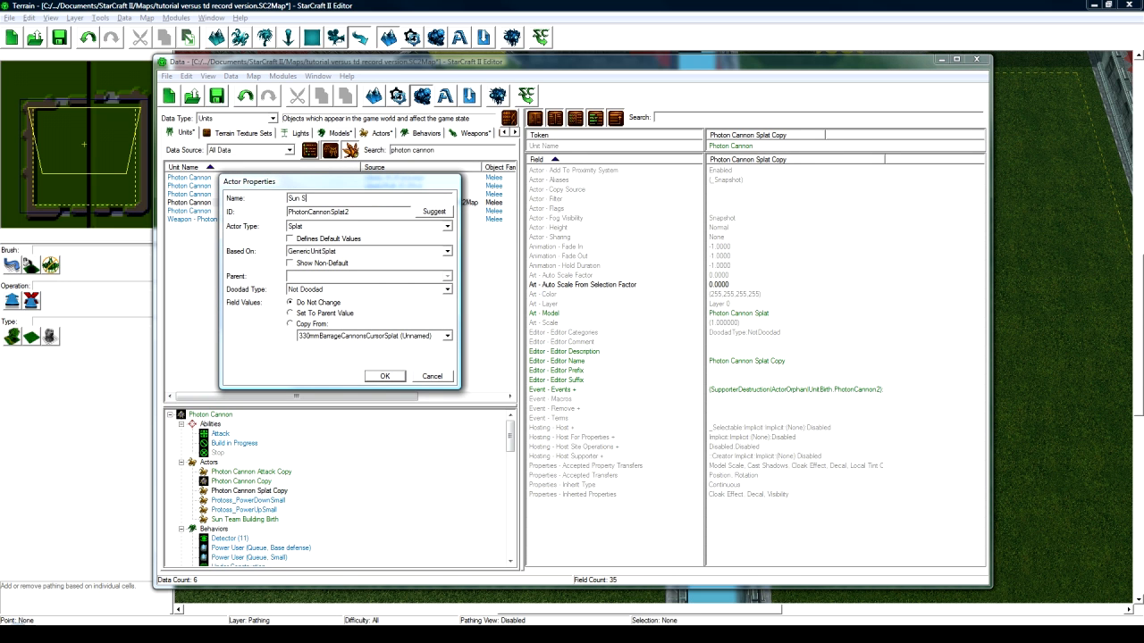
type("hooter Splat")
left_click(433, 212)
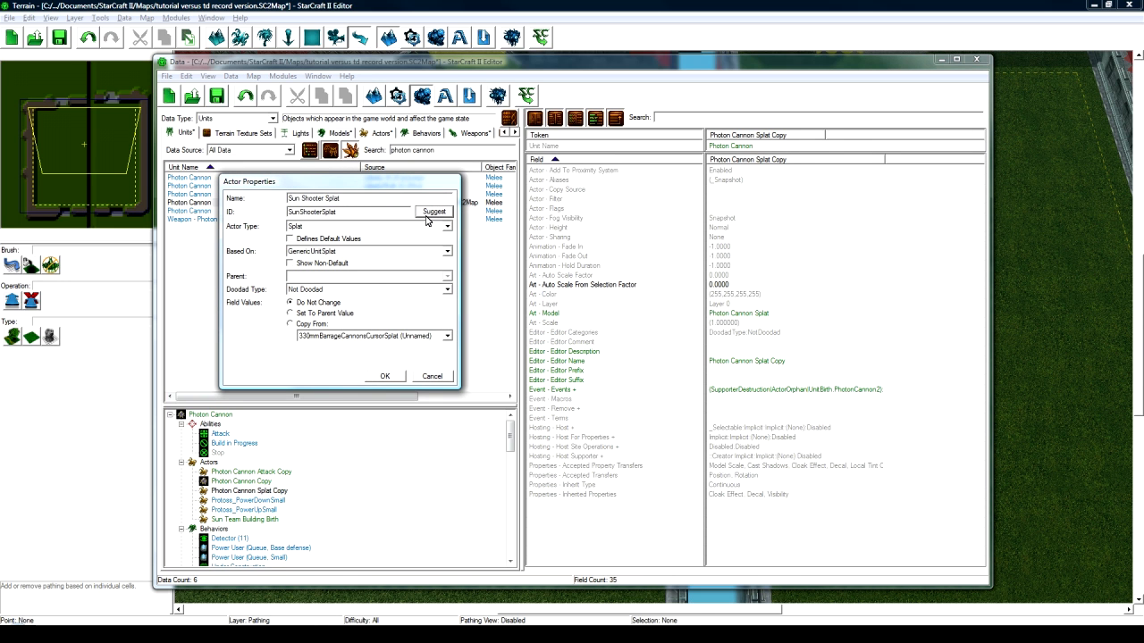
left_click(385, 376)
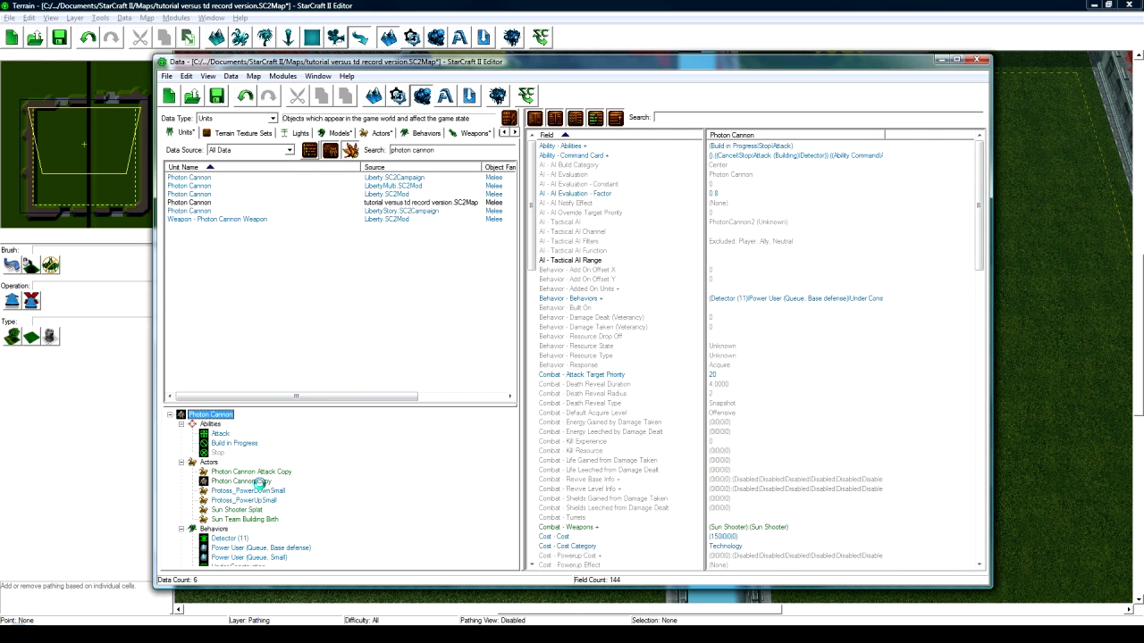
- Inspect the Sun Shooter Splat's Unit Name token value, leaving it unchanged
left_click(241, 511)
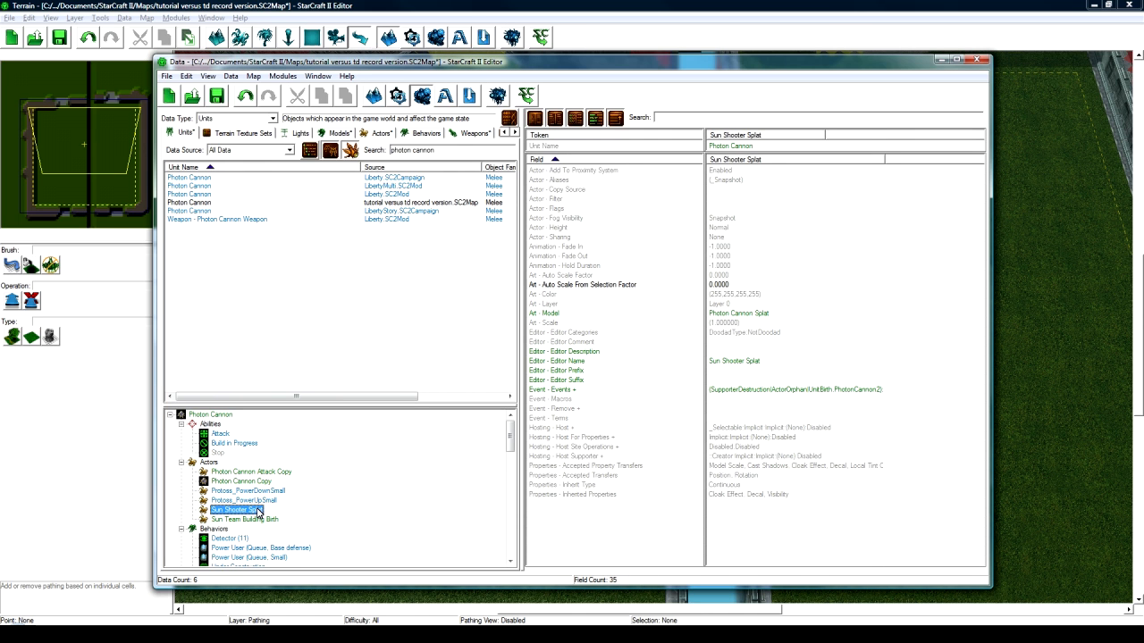
double_click(749, 146)
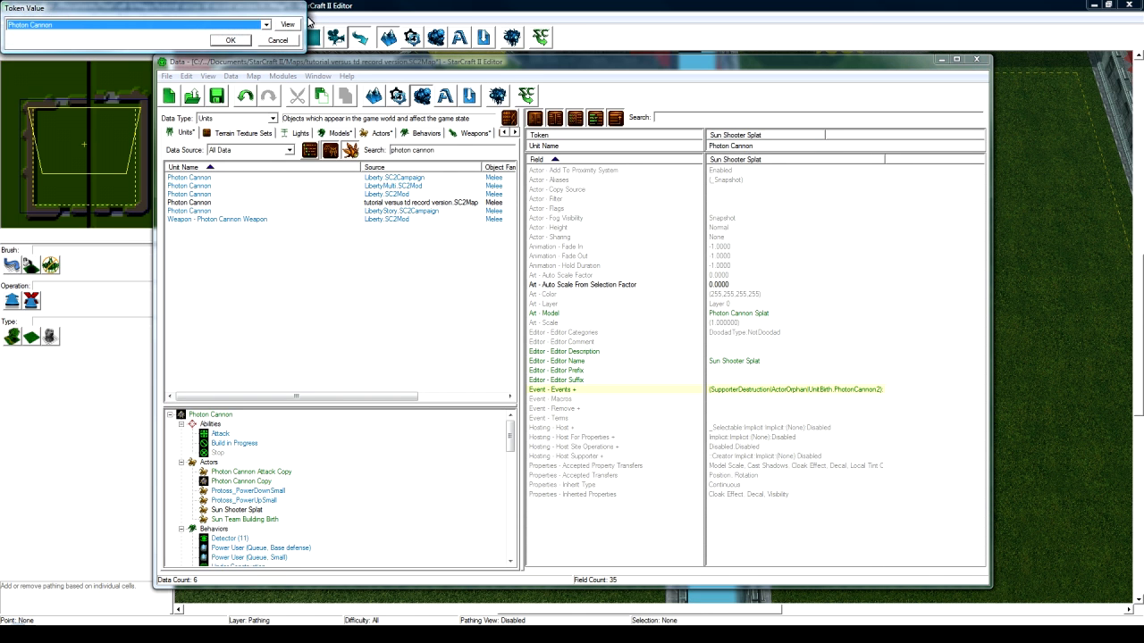
left_click(178, 25)
left_click(178, 25)
left_click(272, 41)
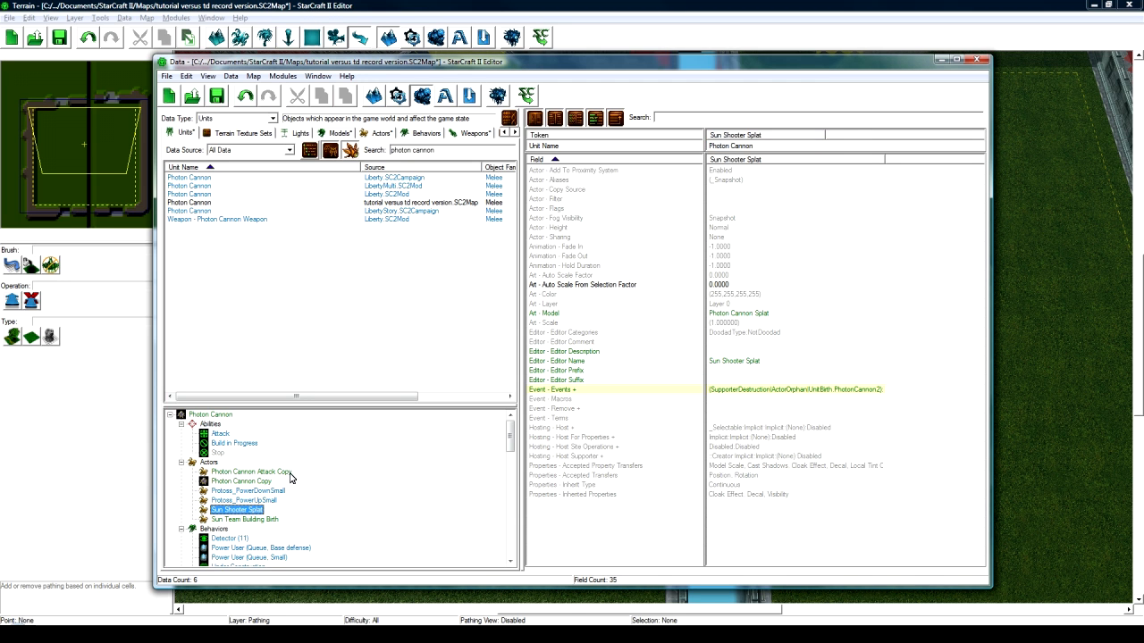
- Rename the Photon Cannon Copy actor to Sun Shooter with a matching ID
left_click(214, 415)
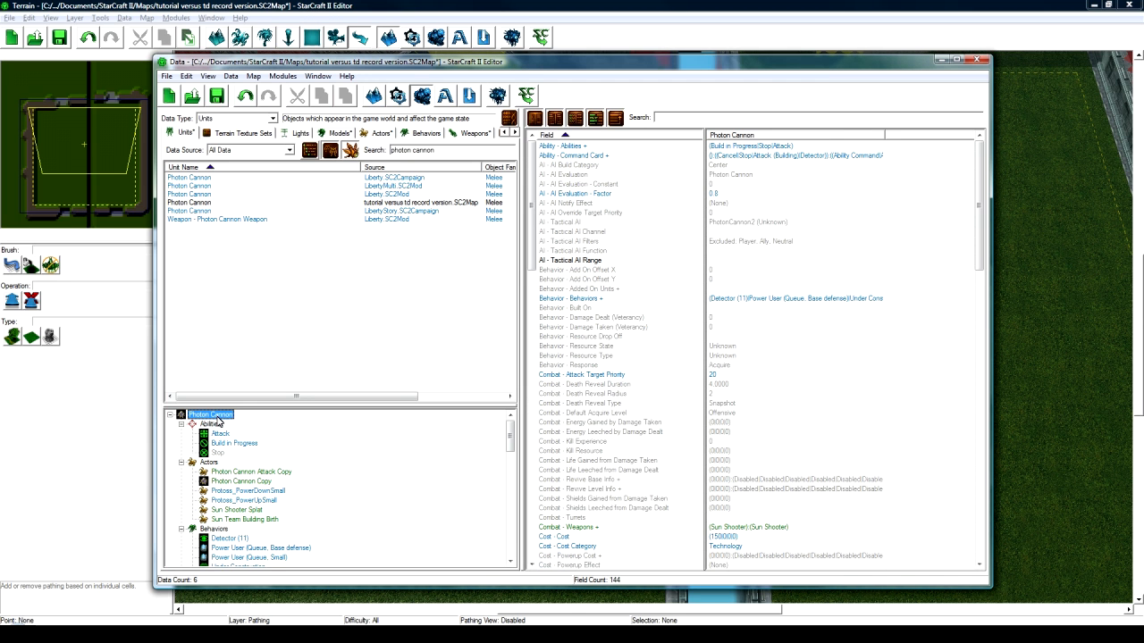
double_click(241, 481)
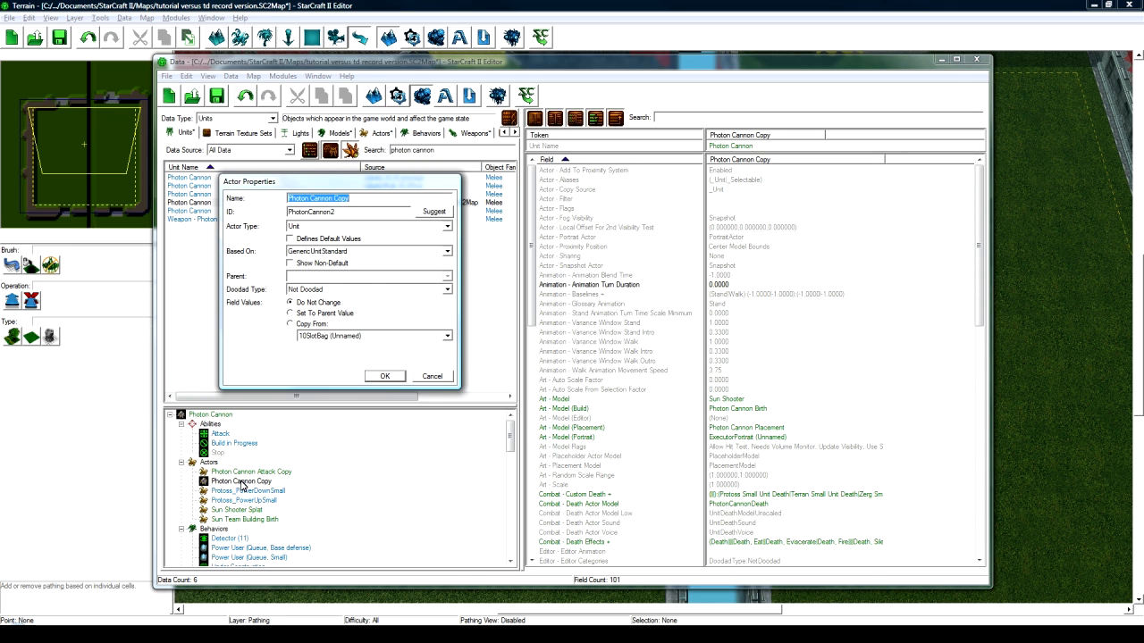
type("Sun Shooter")
left_click(433, 211)
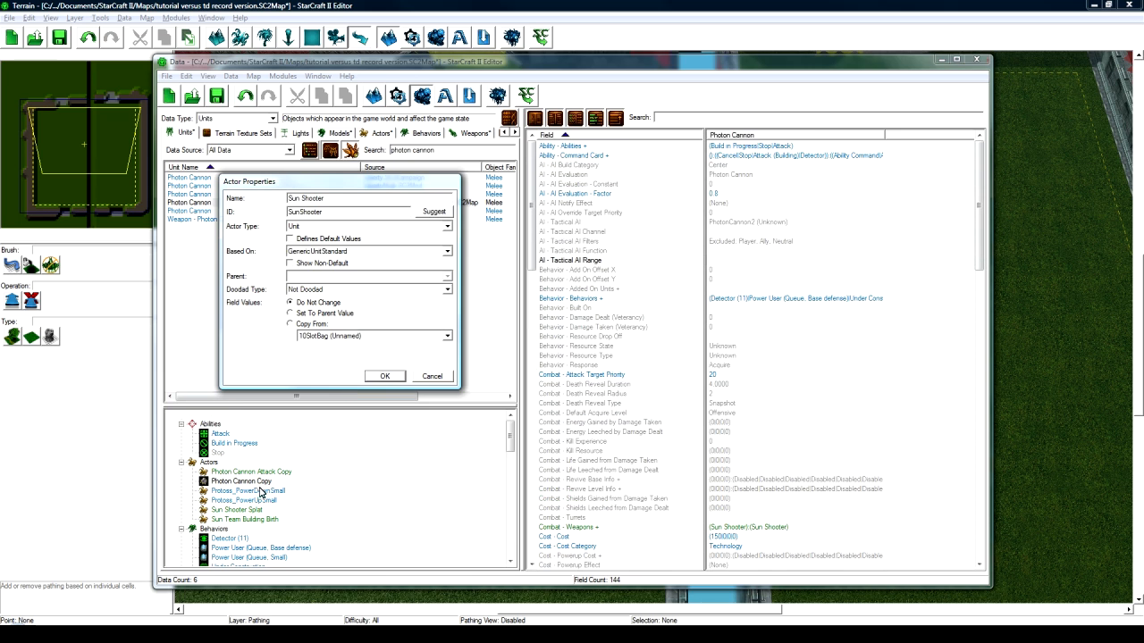
key("Return")
- Rename the Photon Cannon Attack Copy actor to Sun Shooter Attack, ID SunShooterAttack
double_click(256, 472)
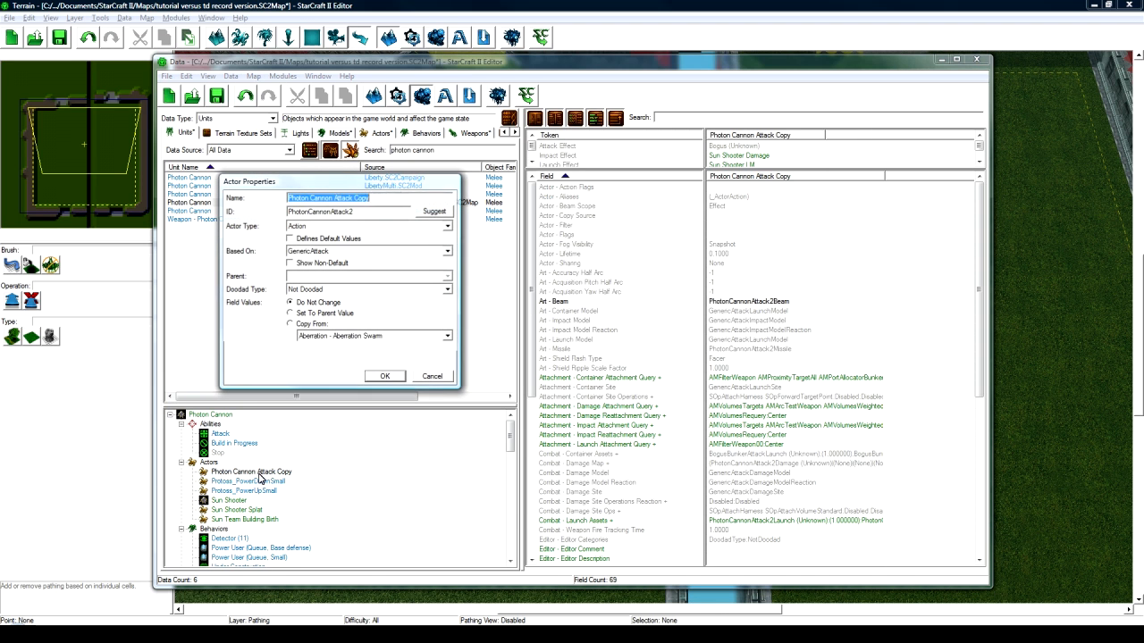
type("Sun Shooter Attack")
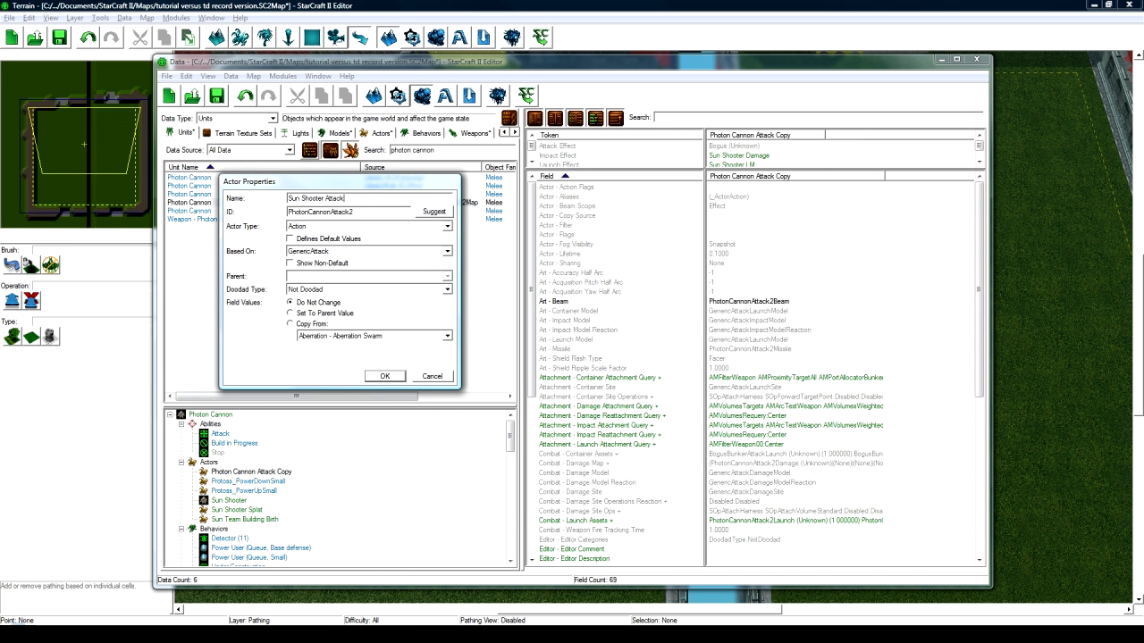
left_click(433, 212)
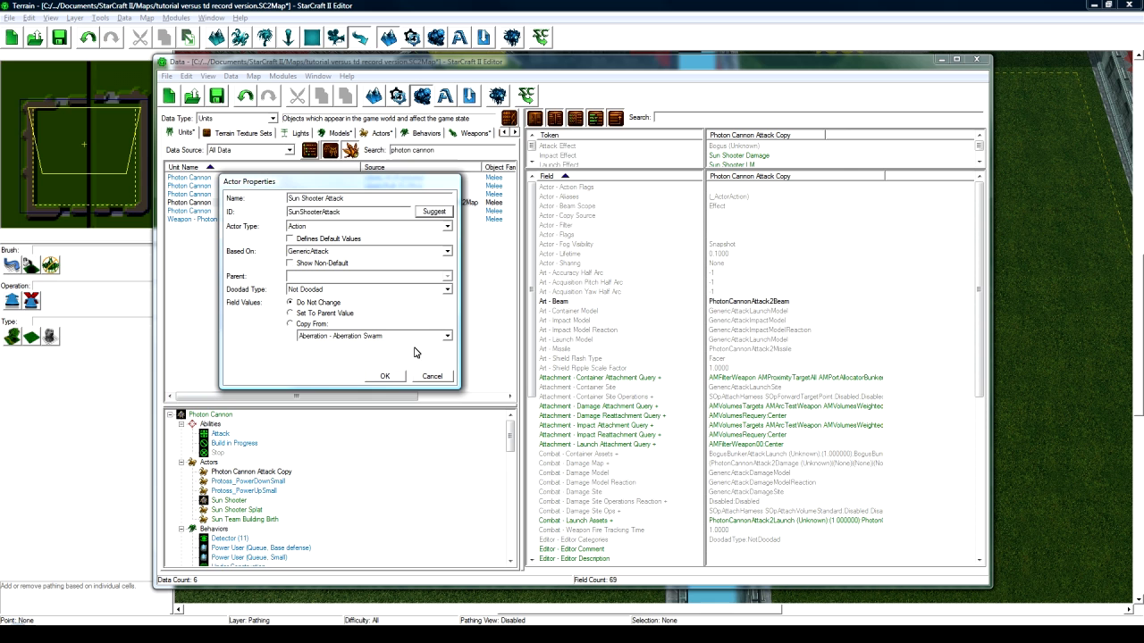
key("Return")
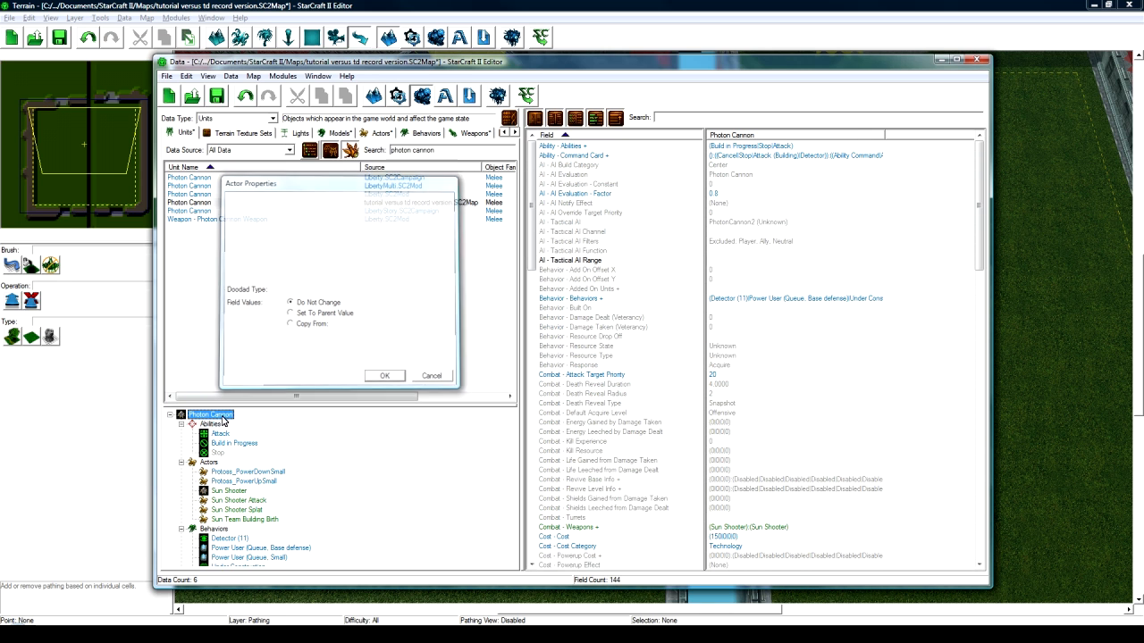
left_click(222, 417)
- Rename the cloned Photon Cannon unit to Sun Shooter with ID SunShooter
double_click(230, 418)
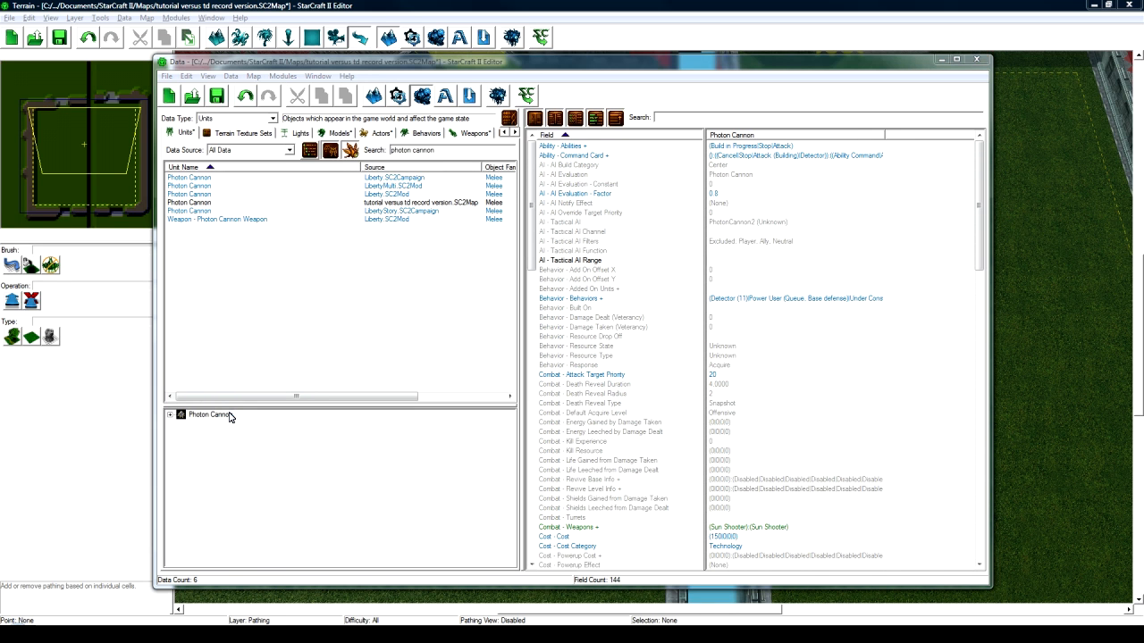
type("Sun Shooter")
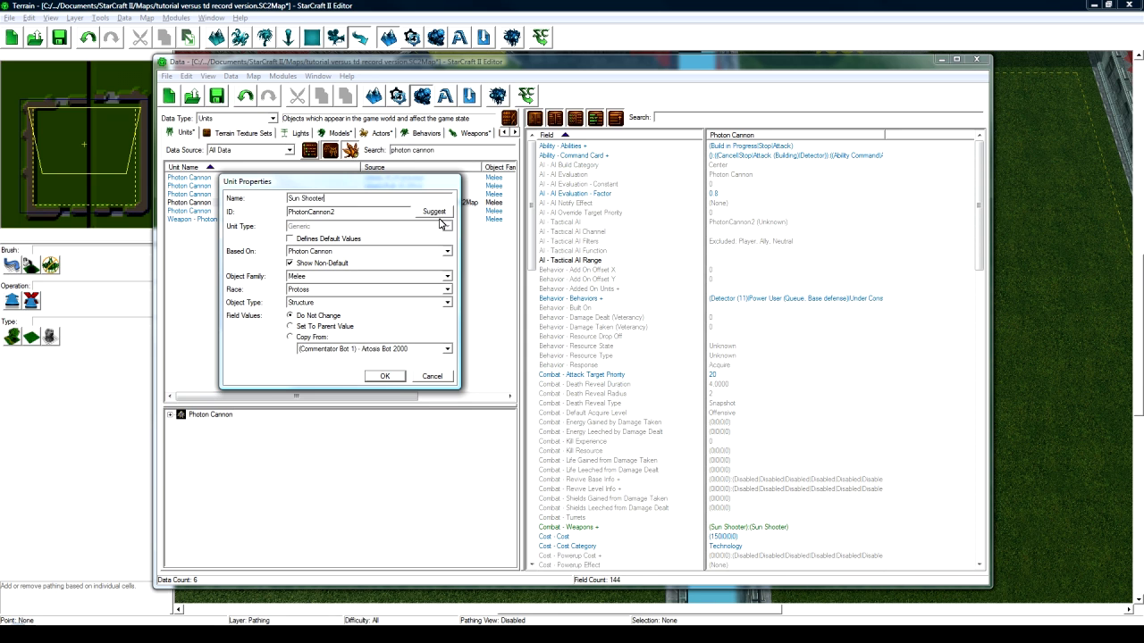
left_click(385, 375)
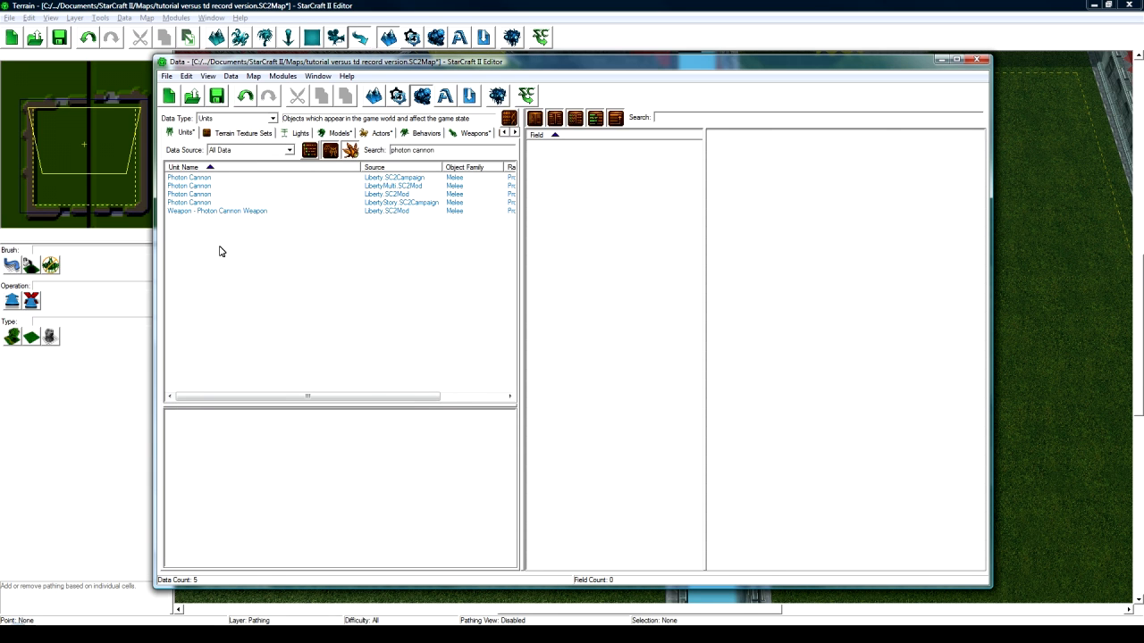
- Set Data Source to the map file, clear the search filter, and select Sun Shooter
left_click_drag(444, 151, 376, 151)
type("sun shooter")
left_click(248, 151)
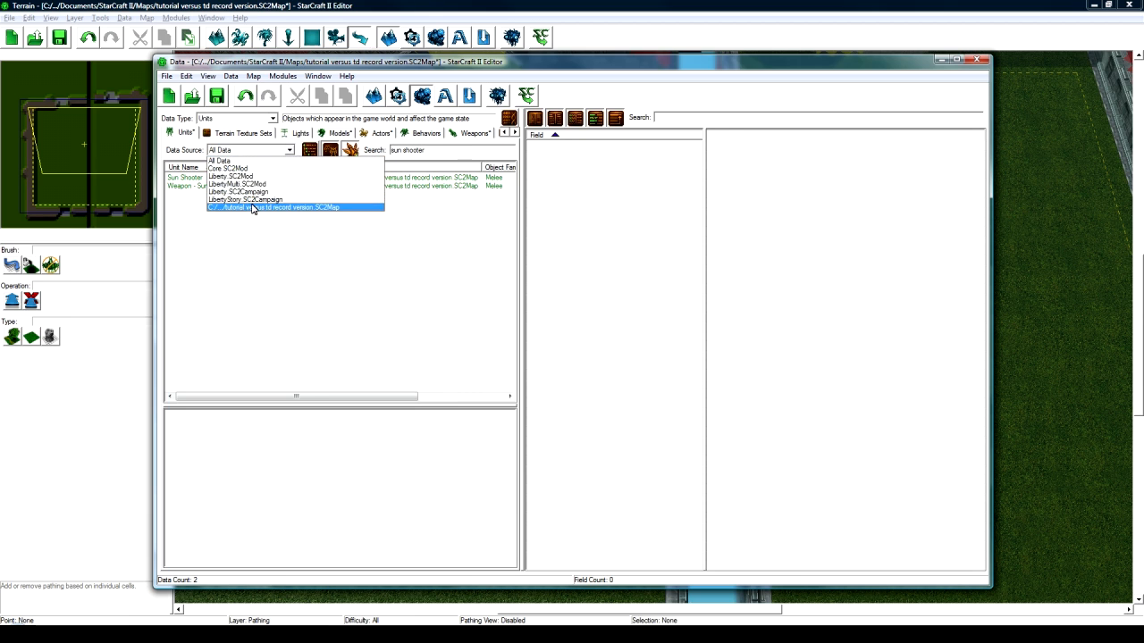
left_click(264, 204)
left_click_drag(424, 150, 375, 150)
key("BackSpace")
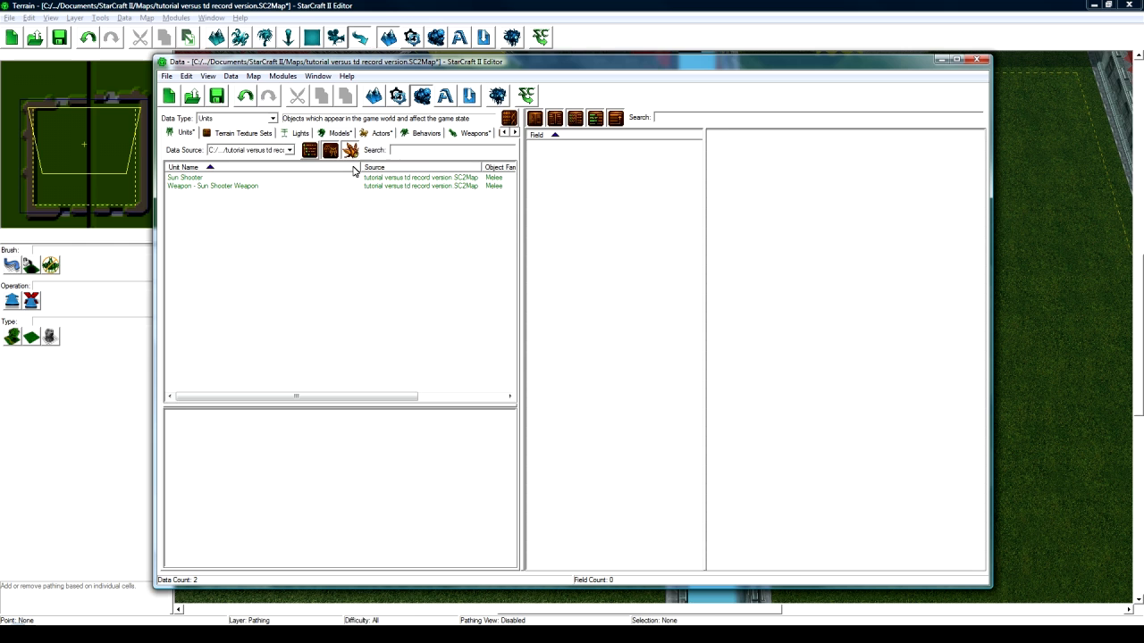
left_click(226, 179)
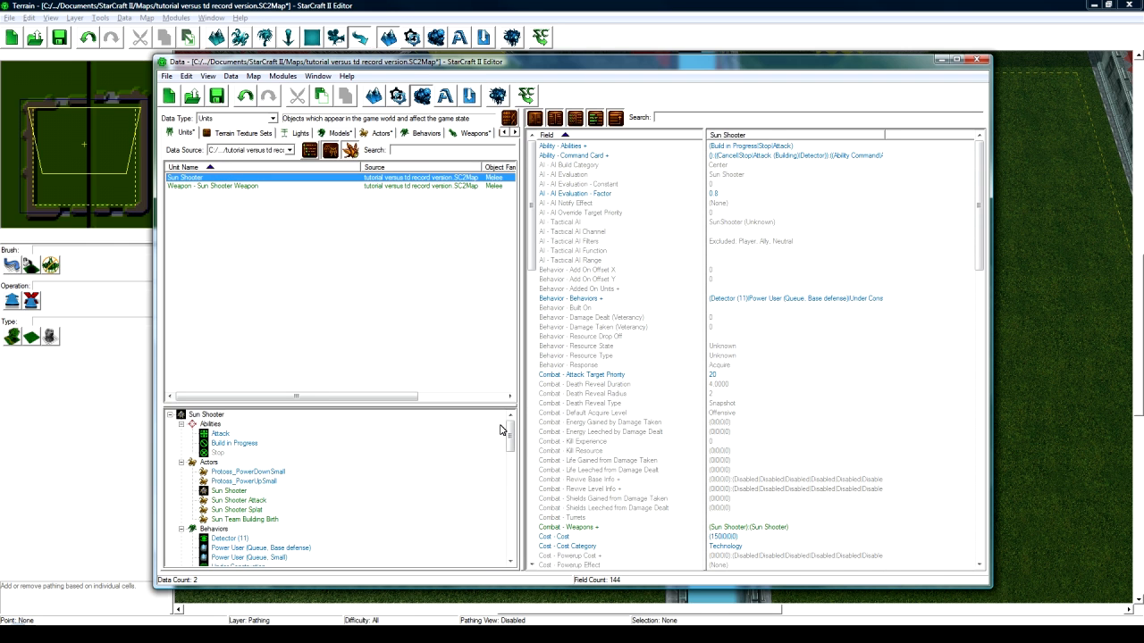
- Set the Sun Shooter weapon's Stats - Period to 0.25
left_click_drag(509, 436, 509, 537)
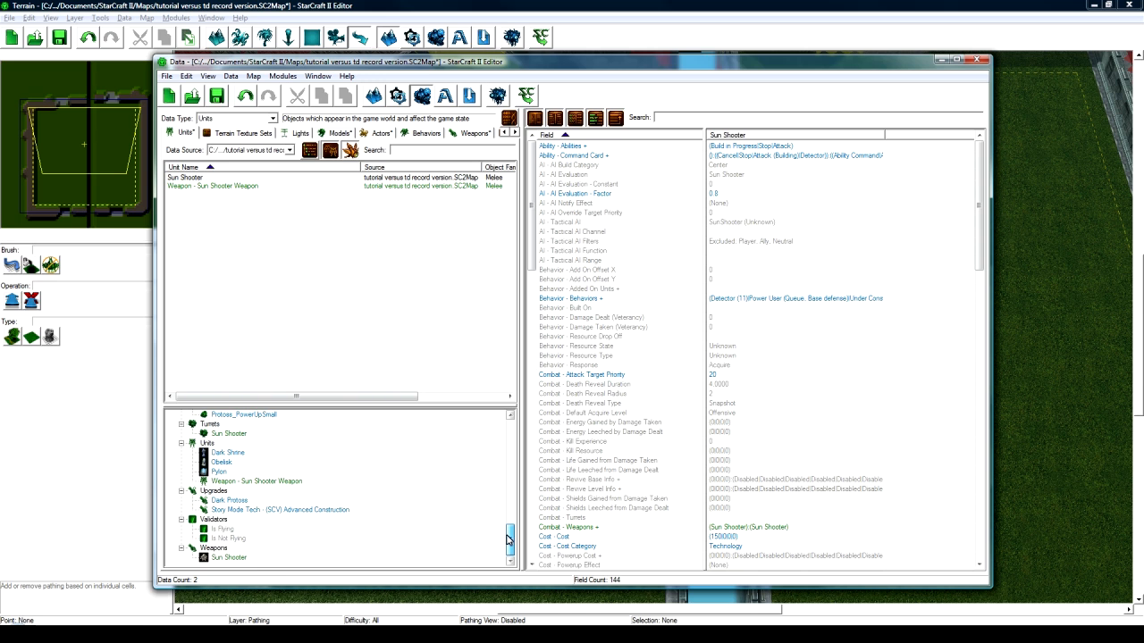
left_click(229, 557)
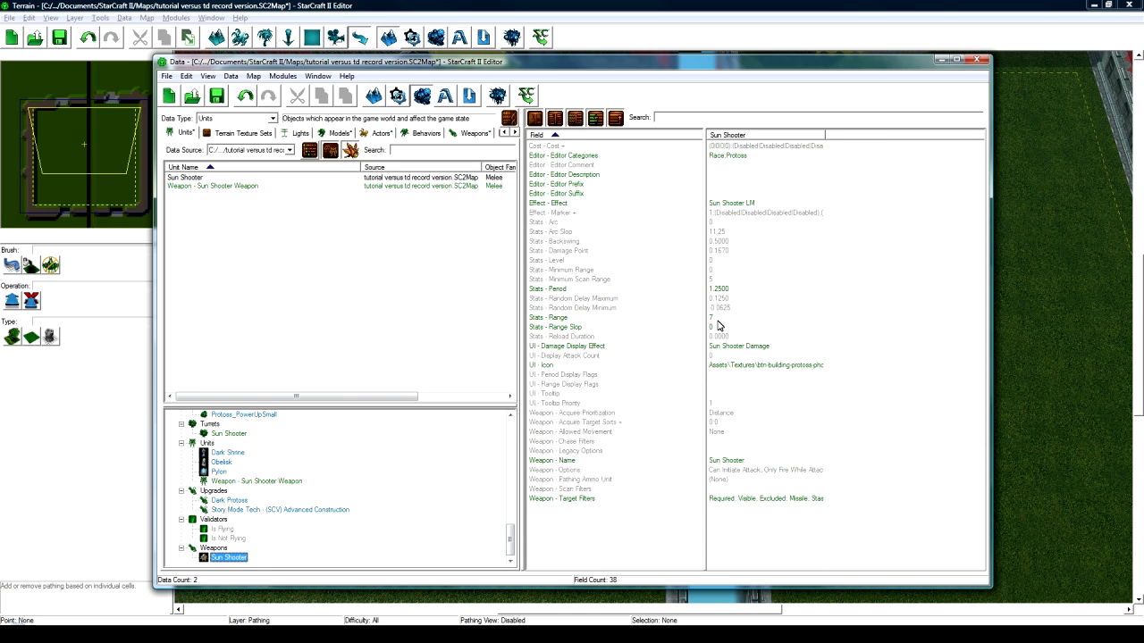
double_click(728, 290)
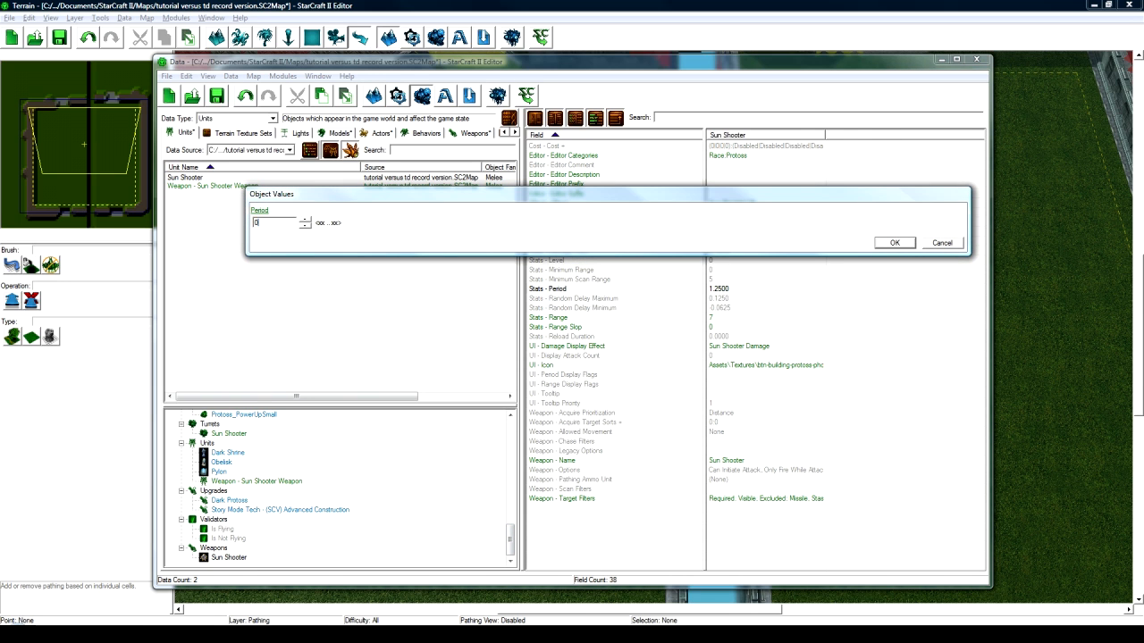
key("Return")
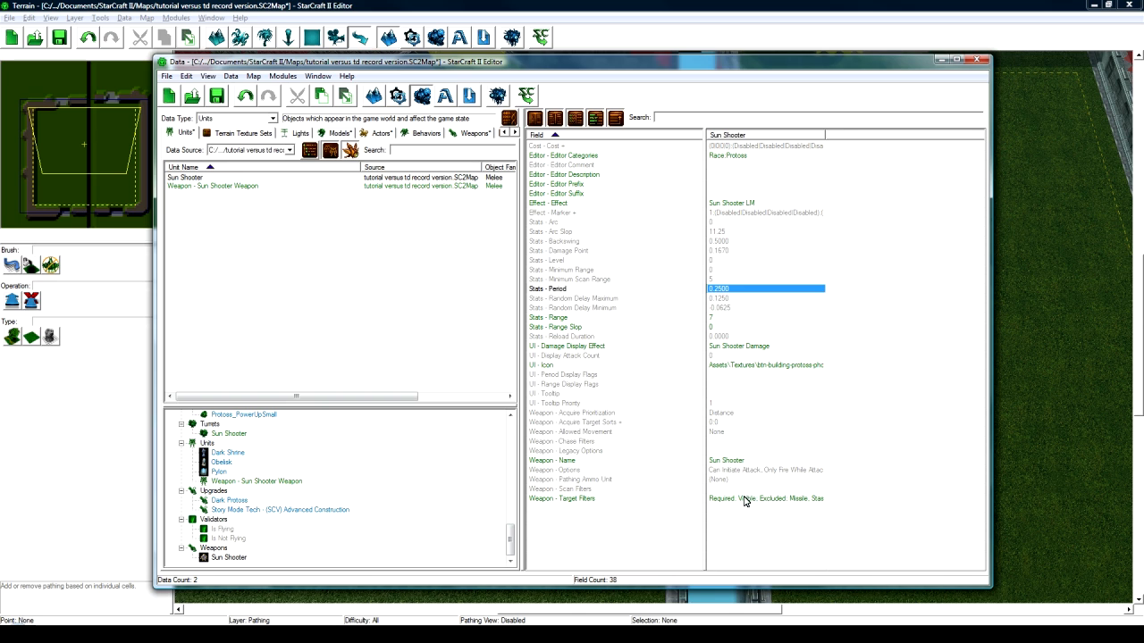
- Remove Neutral and Player from the weapon's target filters, leaving Light unchanged
double_click(742, 498)
scroll(362, 281, "down", 1)
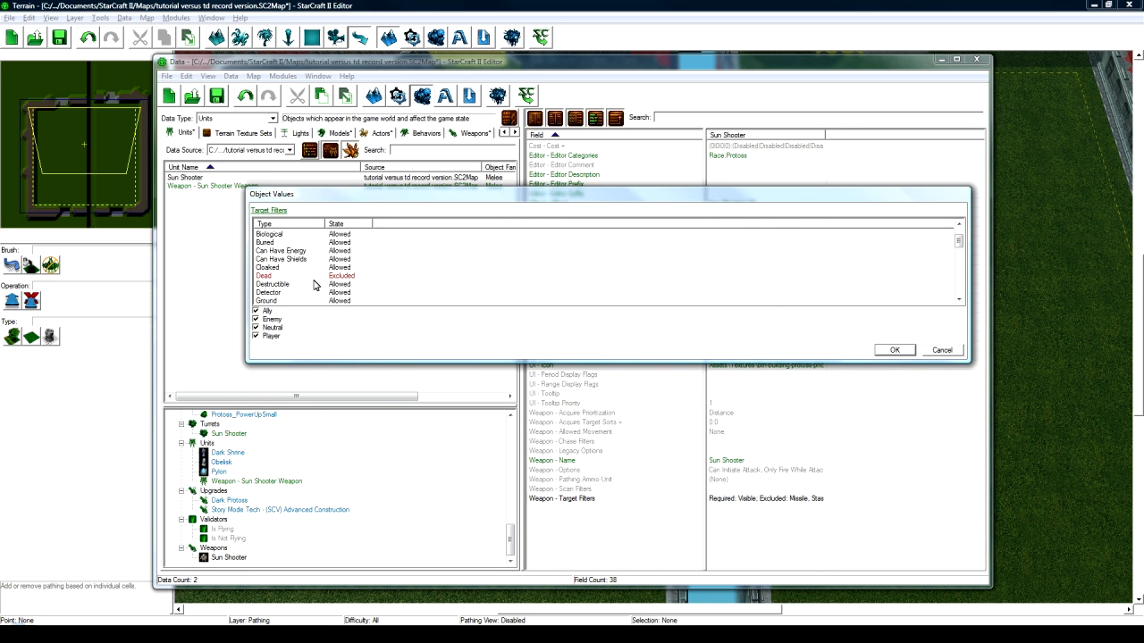
left_click(255, 327)
left_click(256, 336)
scroll(330, 284, "down", 2)
scroll(330, 282, "down", 2)
left_click(338, 277)
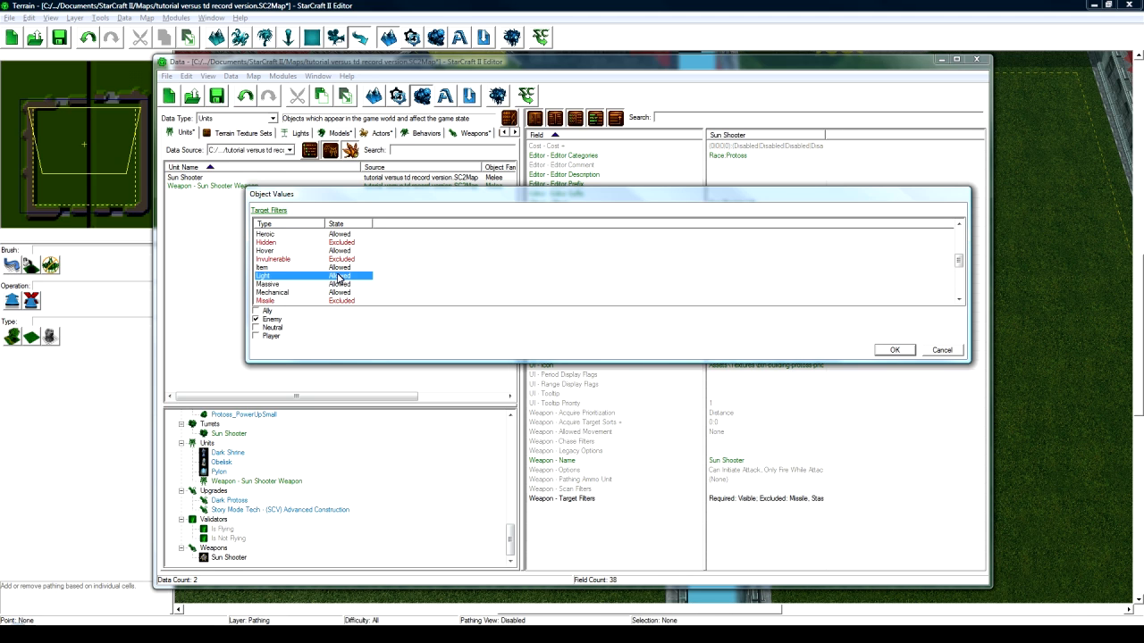
left_click(338, 279)
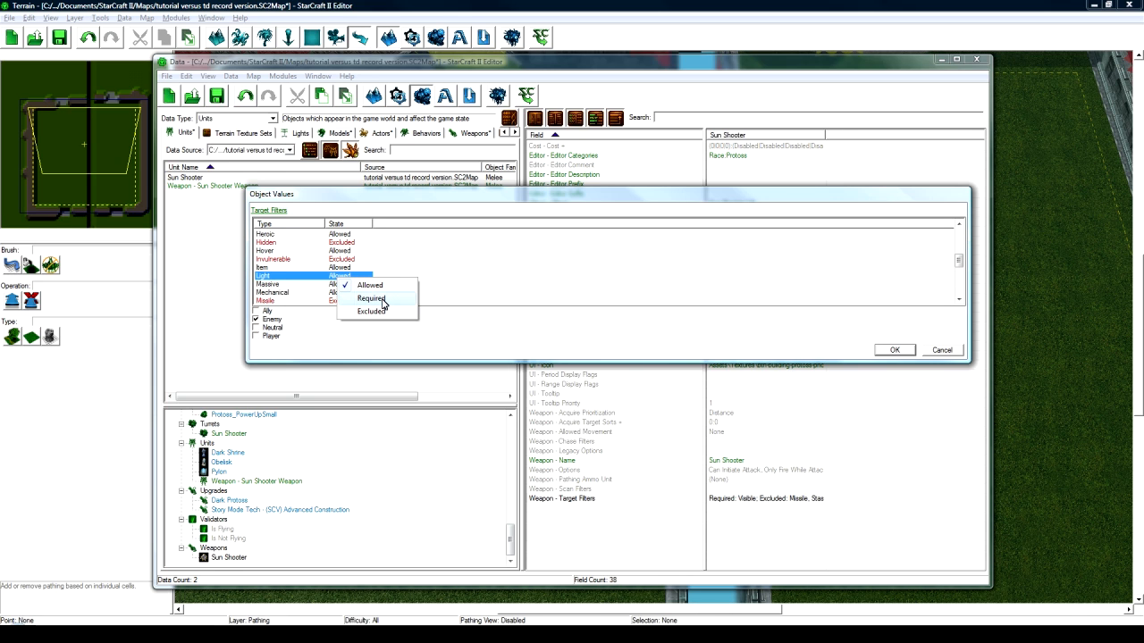
left_click(383, 257)
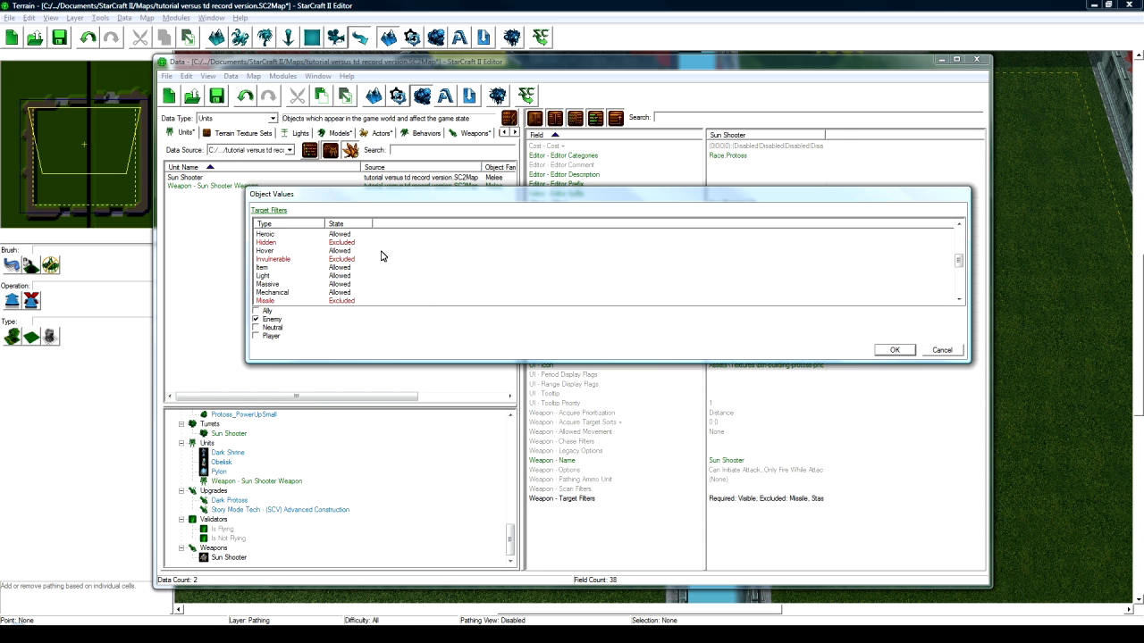
left_click(913, 351)
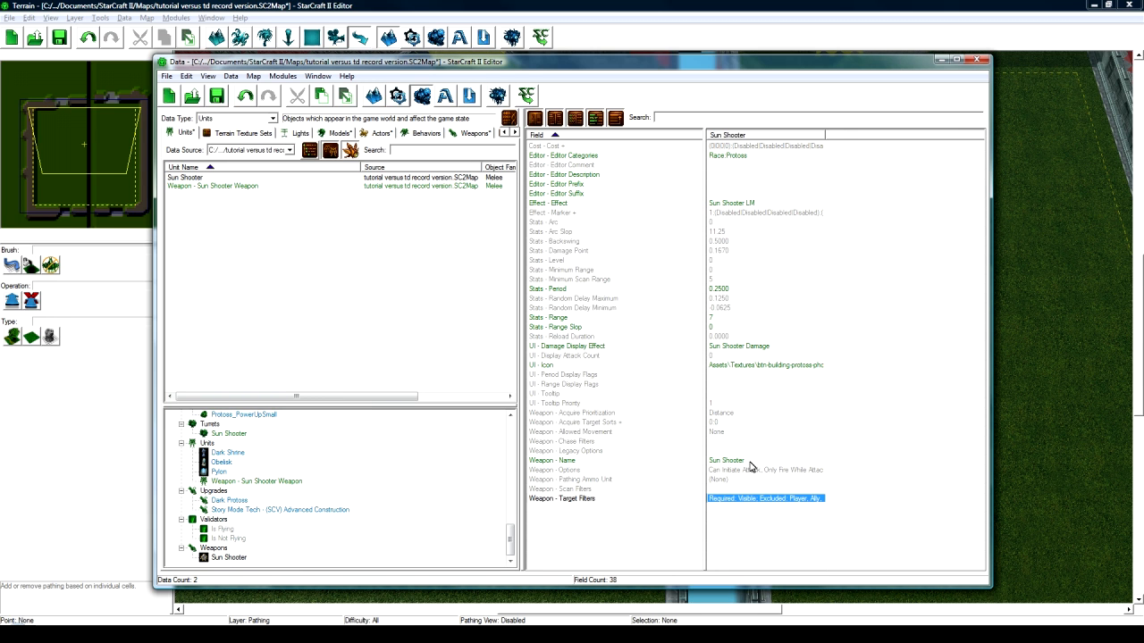
- Review the weapon's icon, damage display effect, Period and Sun Shooter LM effect
left_click(731, 367)
left_click(734, 348)
left_click(728, 291)
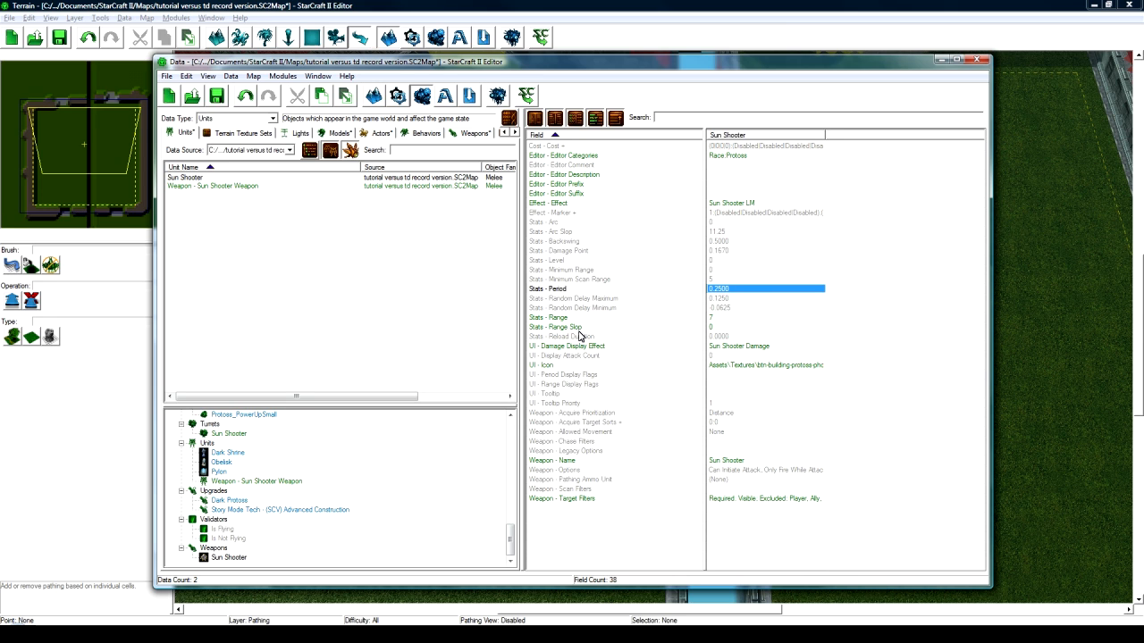
left_click(740, 204)
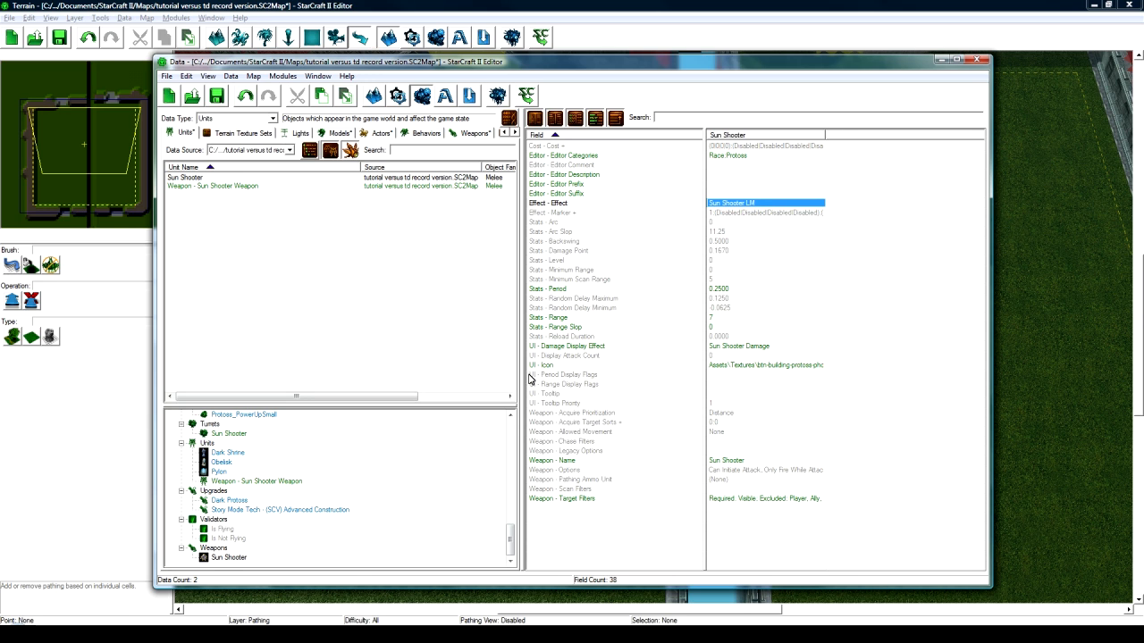
- Review the Sun Shooter LM effect's ammo unit, validators, flags, prefix and Sun Shooter Damage impact
left_click(396, 476)
scroll(386, 472, "up", 8)
scroll(382, 473, "up", 4)
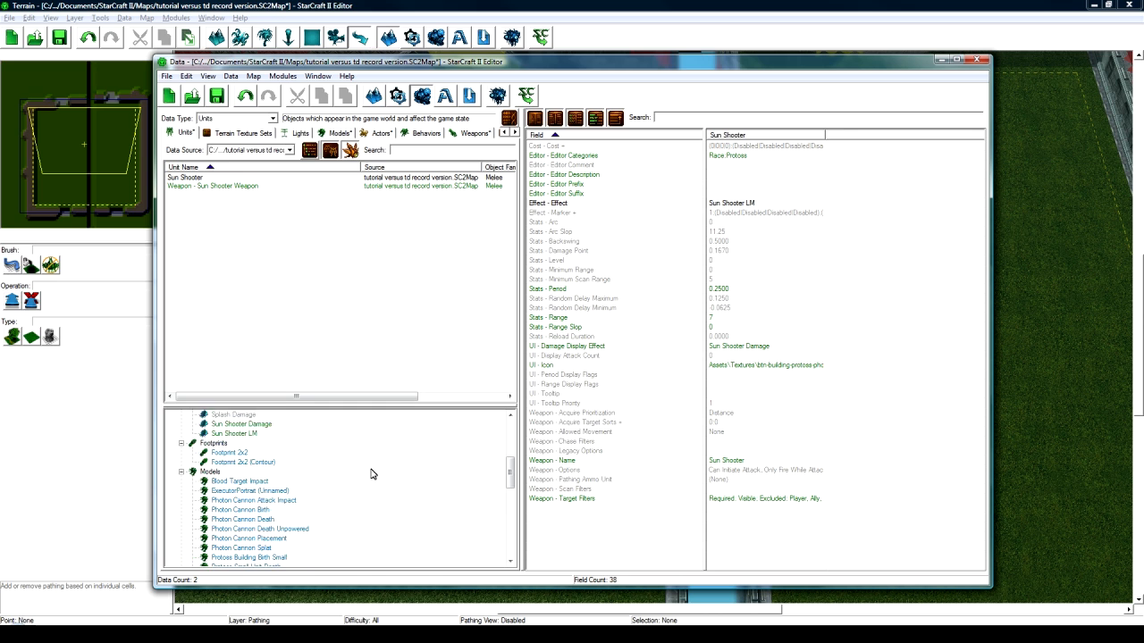
left_click(254, 491)
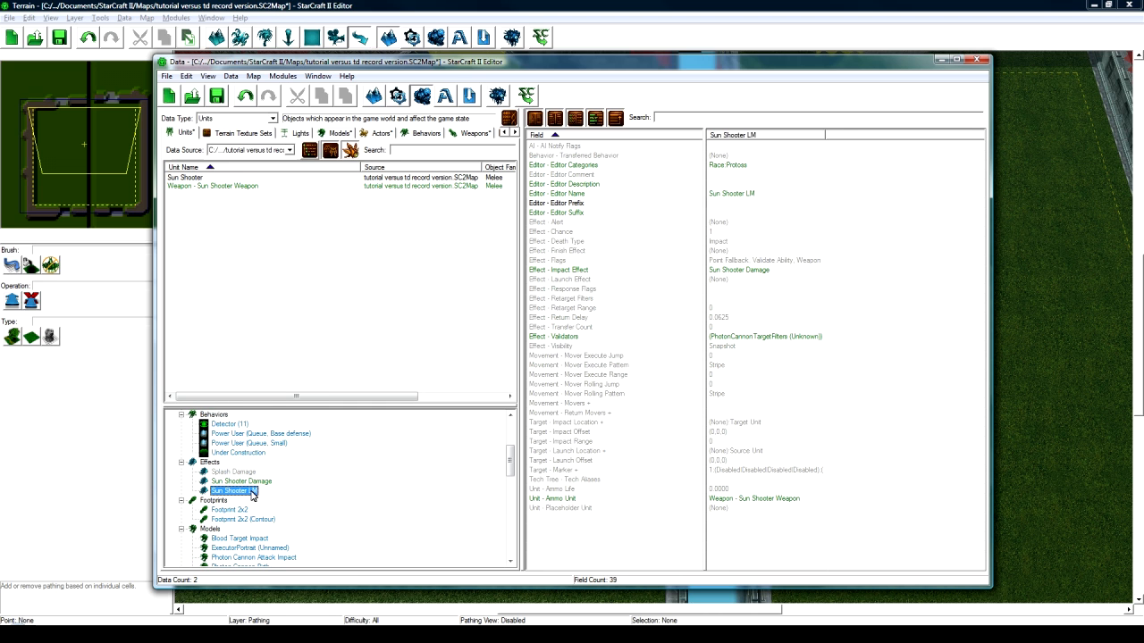
left_click(766, 499)
left_click(741, 337)
left_click(732, 260)
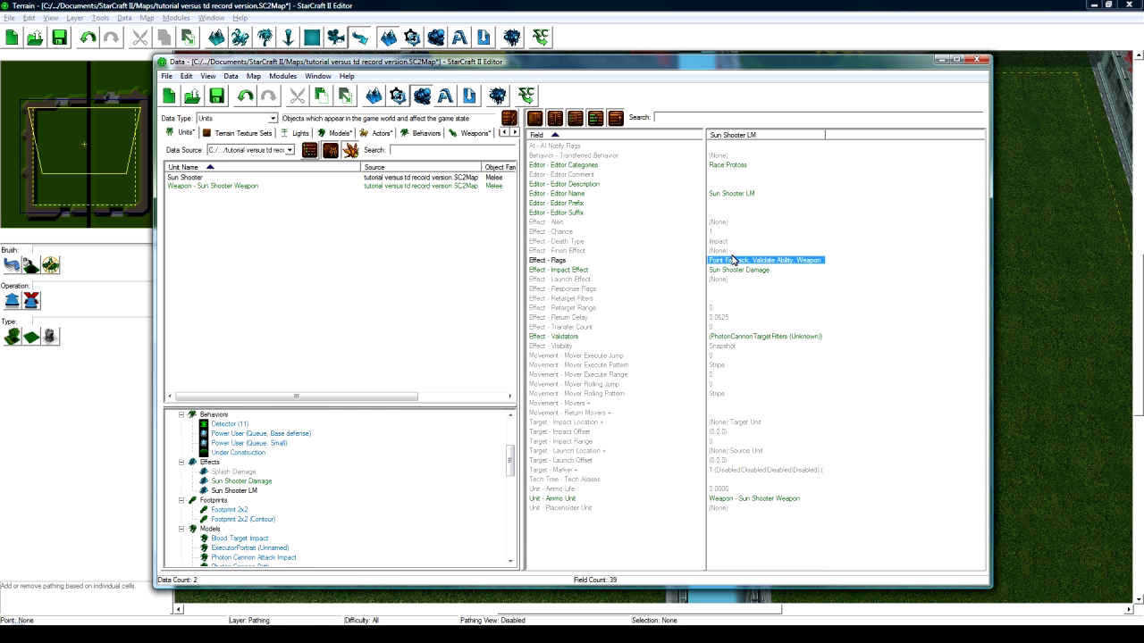
left_click(728, 203)
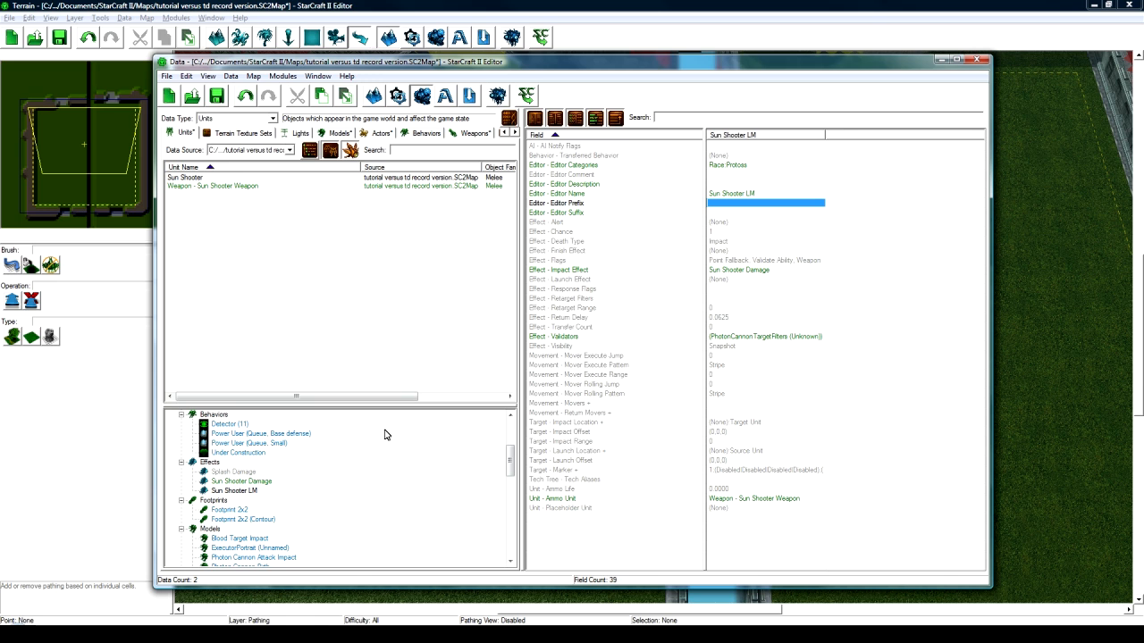
left_click(744, 269)
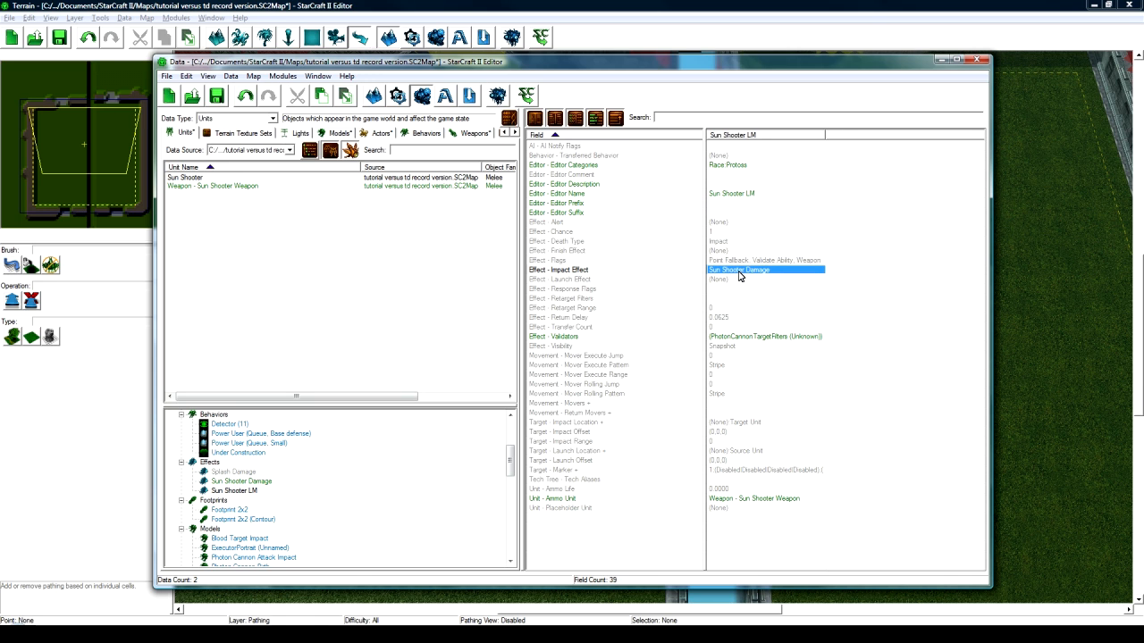
- Lower the Sun Shooter Damage effect's Combat - Amount from 20 to 3
left_click(247, 480)
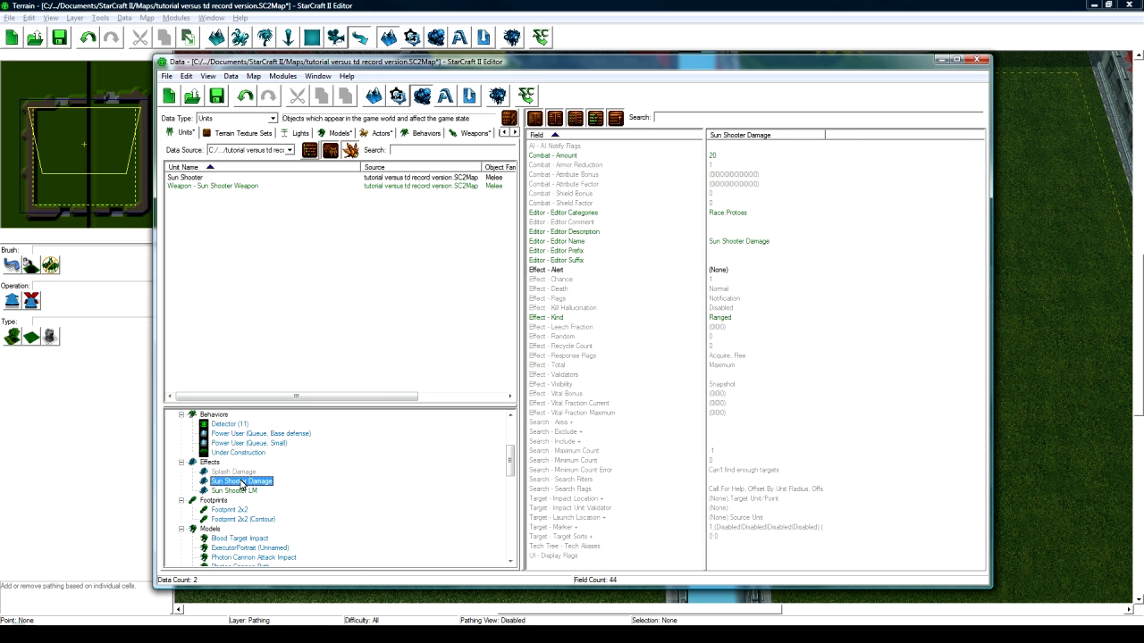
double_click(722, 156)
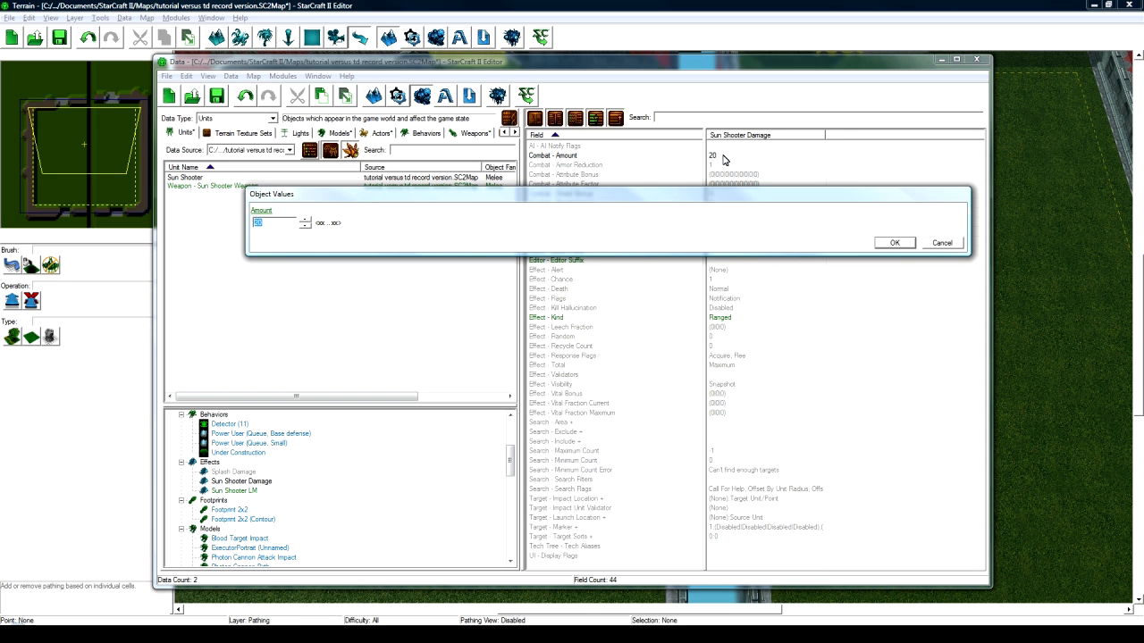
type("3")
key("Return")
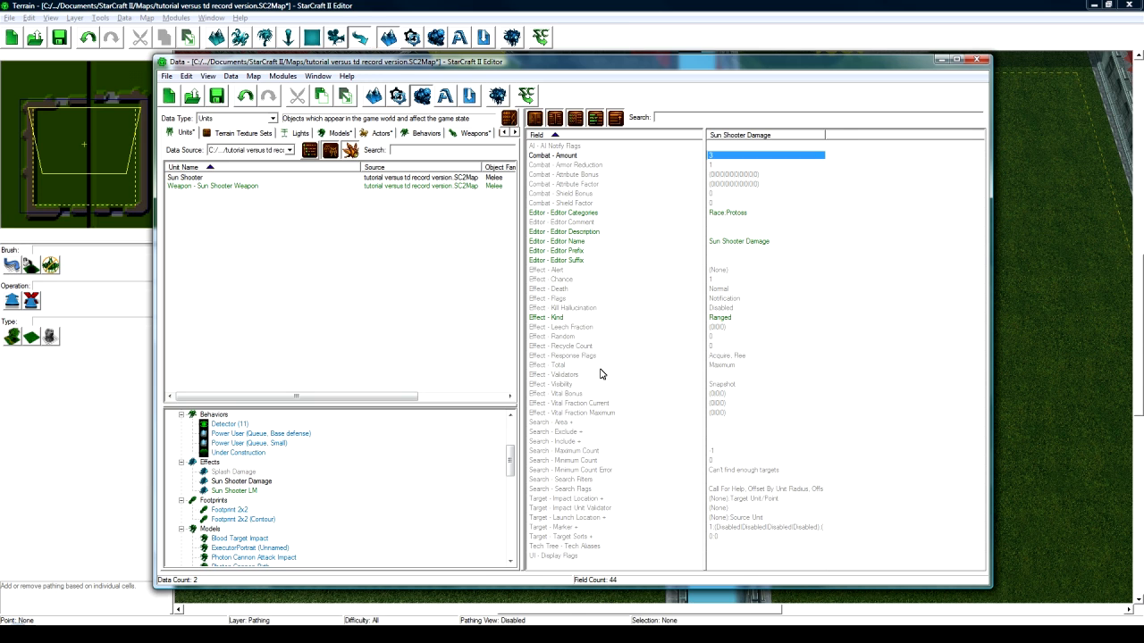
- Check the damage effect's Ranged kind, flags, chance and response flags
left_click(744, 320)
left_click(744, 440)
left_click(702, 300)
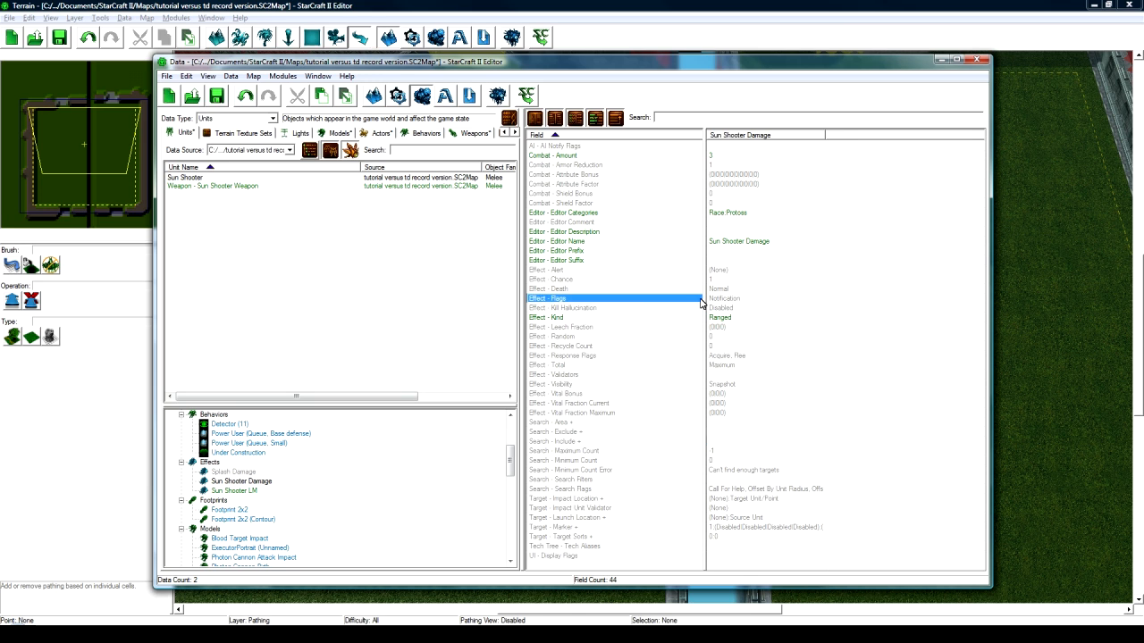
left_click(751, 287)
left_click_drag(749, 241, 748, 232)
left_click(746, 280)
left_click(741, 318)
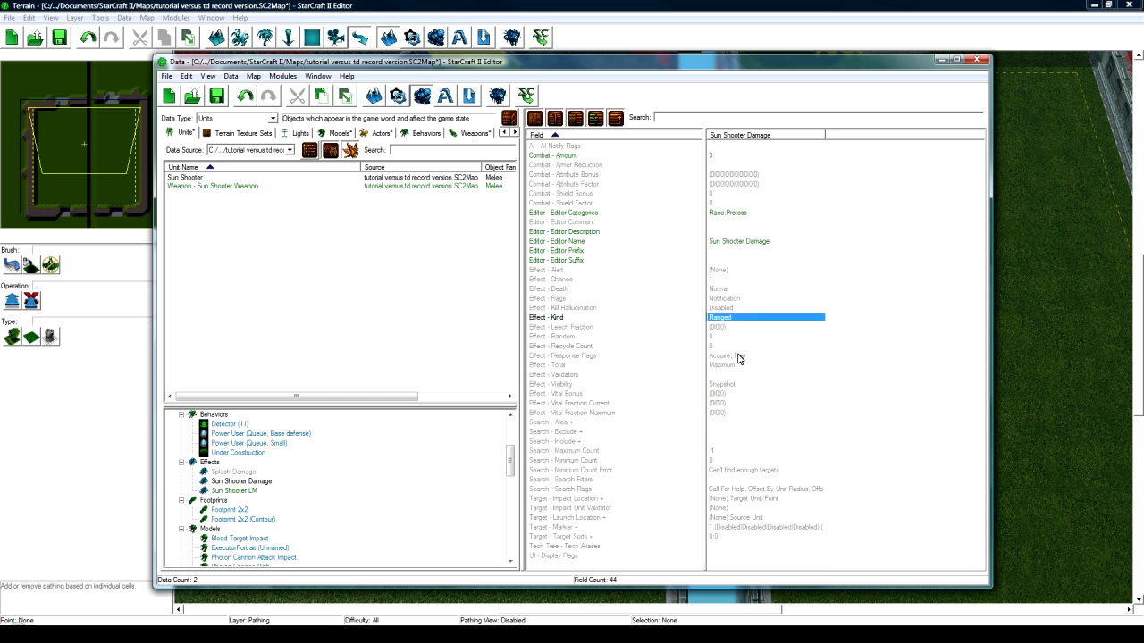
left_click(739, 356)
left_click(363, 481)
scroll(353, 481, "up", 4)
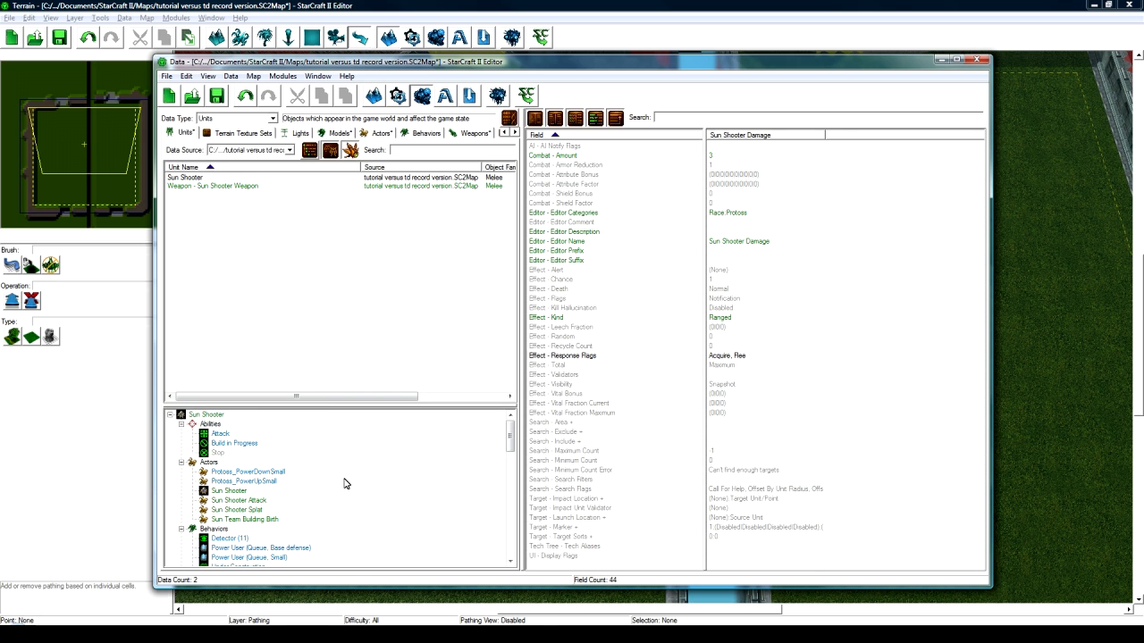
- Check Sun Shooter Splat's Unit Name and Events, then select the Sun Shooter Attack actor
left_click(254, 510)
double_click(747, 149)
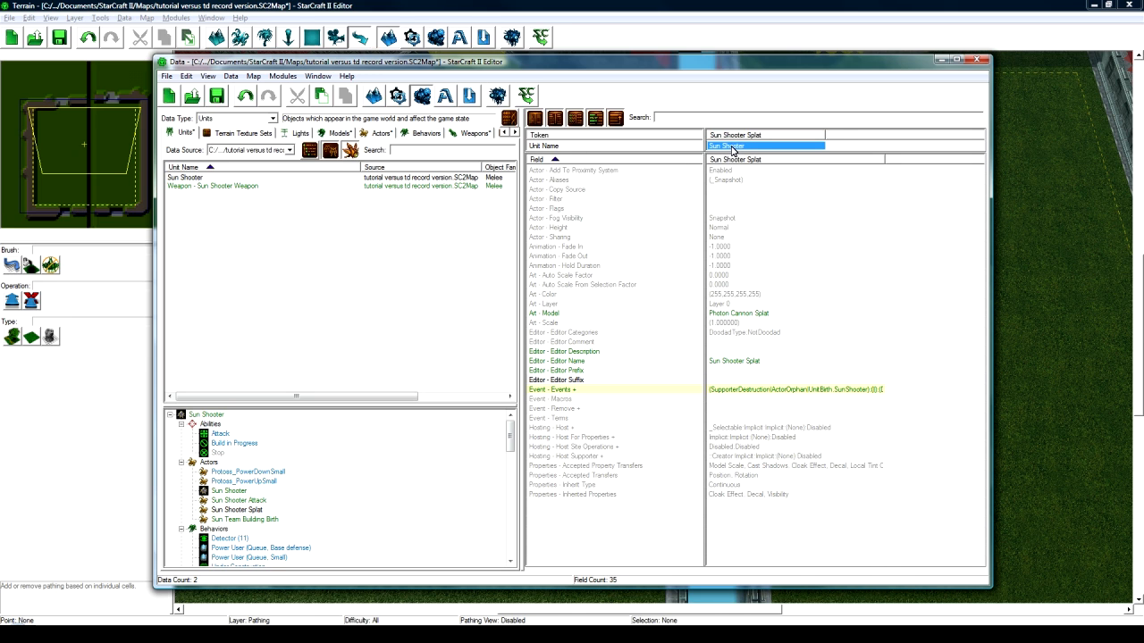
double_click(766, 393)
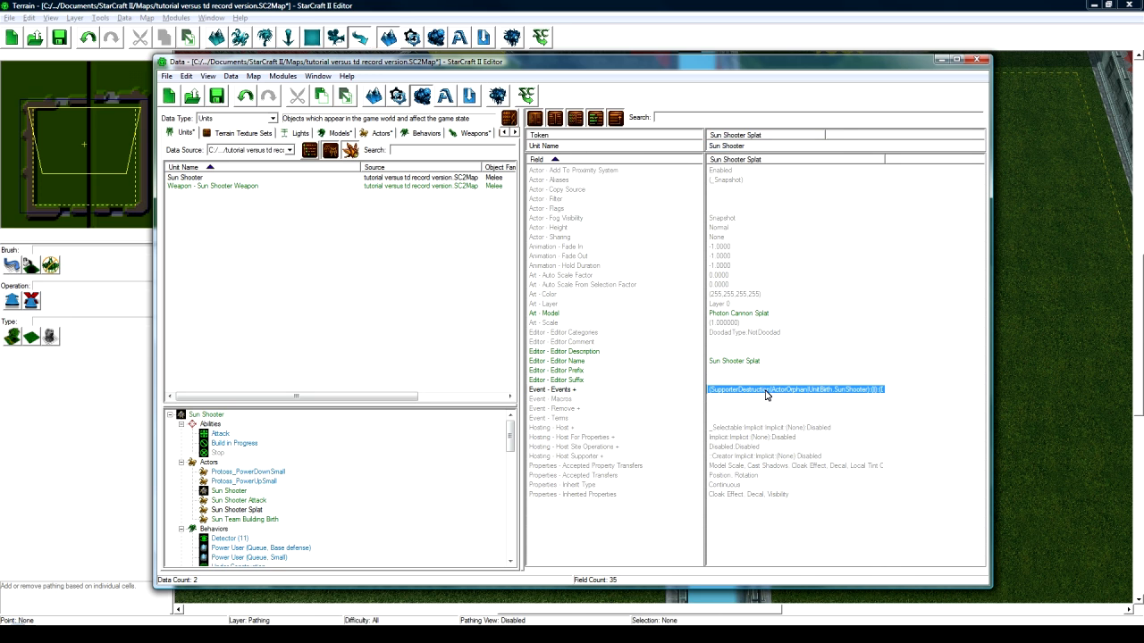
left_click(258, 519)
left_click(257, 502)
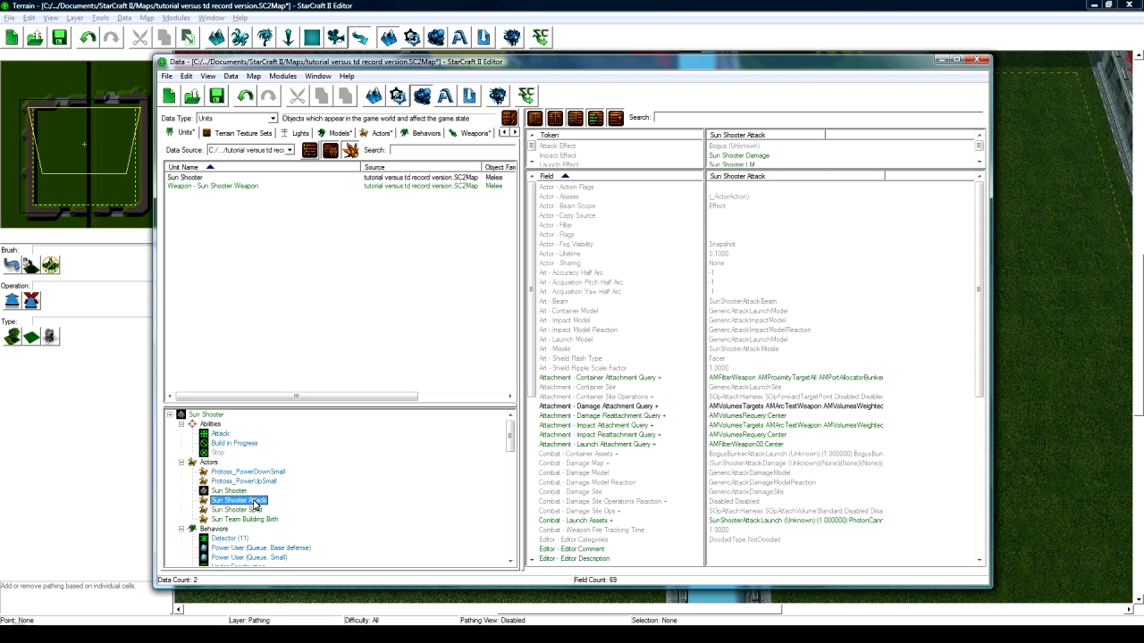
- Confirm the Sun Shooter Attack's Art - Missile is SunShooterAttackMissile, then switch to the Actors list
left_click(791, 445)
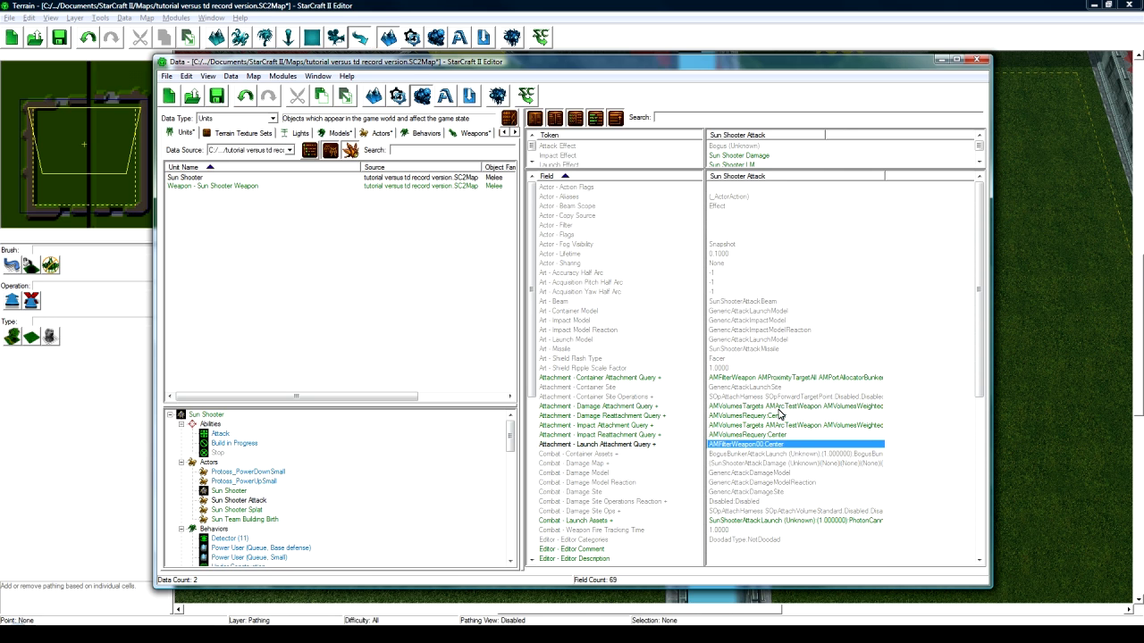
left_click(735, 351)
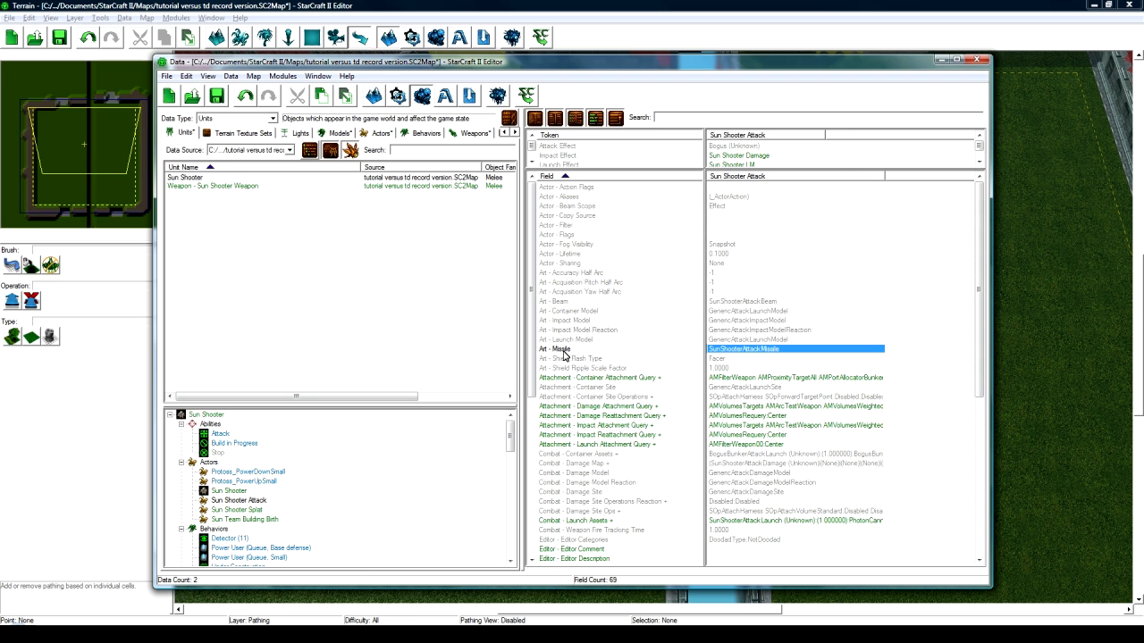
double_click(753, 349)
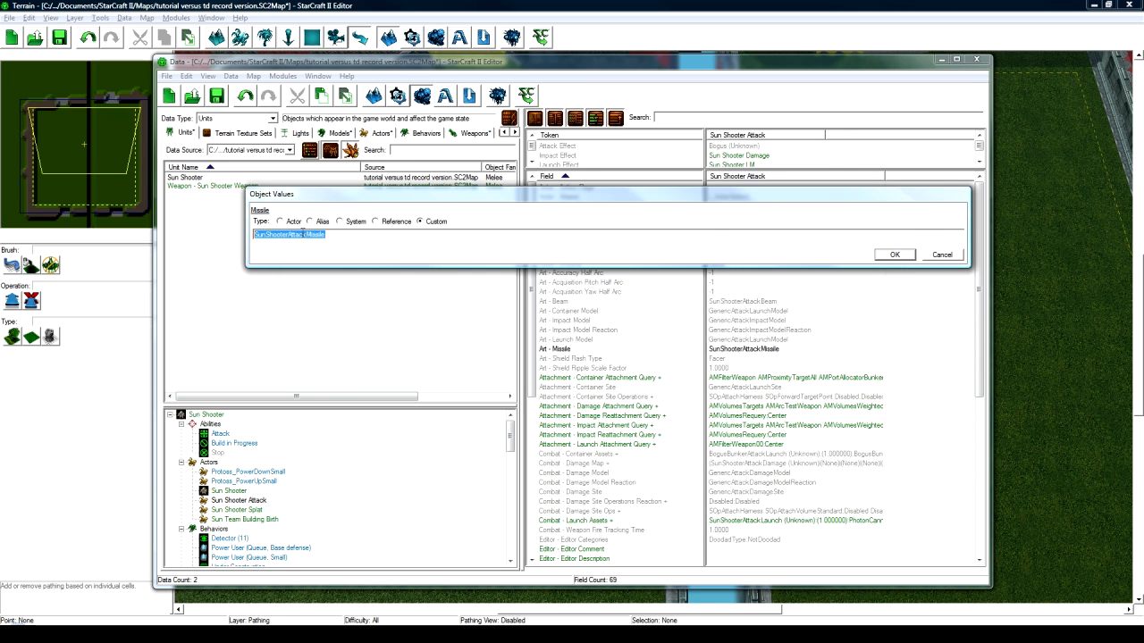
left_click(942, 254)
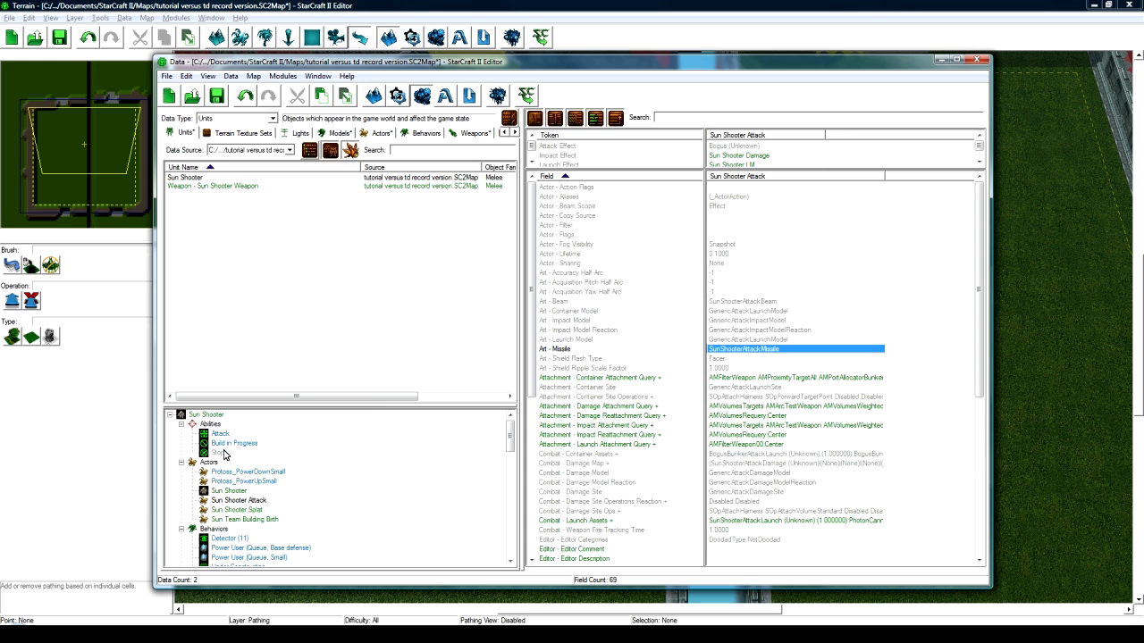
left_click(301, 487)
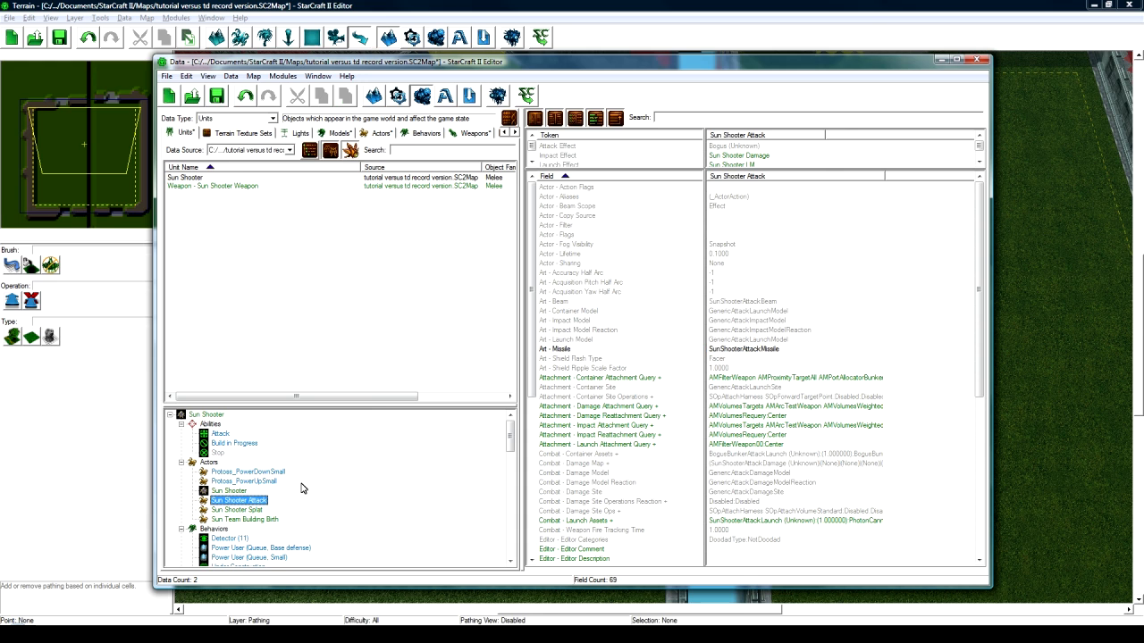
left_click(381, 133)
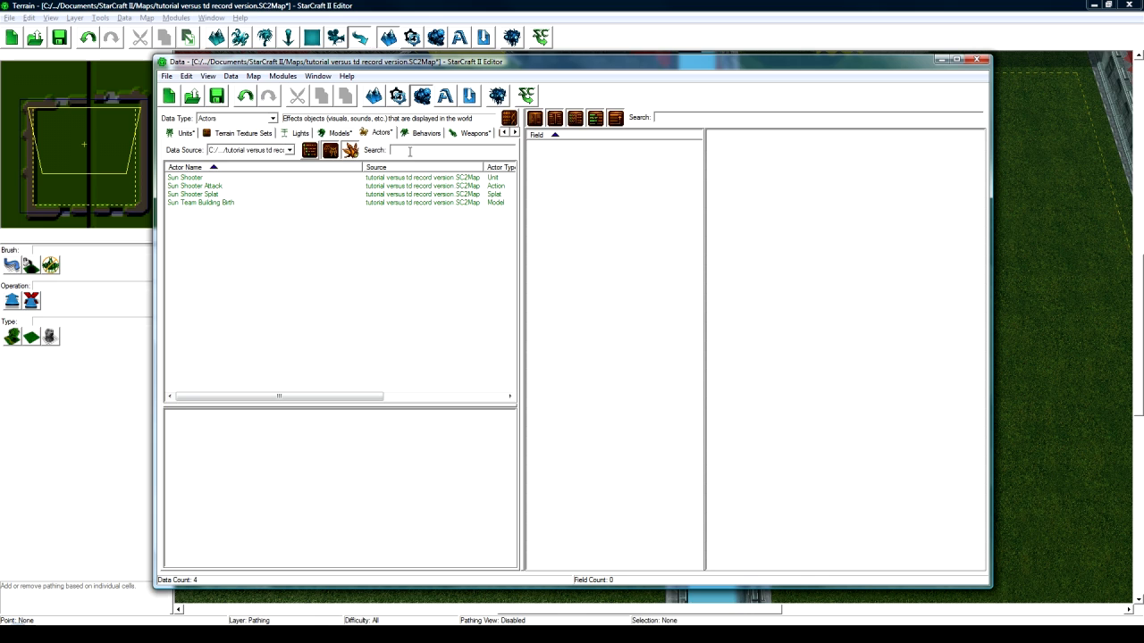
- Show Photon Cannon actors from All Data and select the Photon Cannon Turret actor
left_click(252, 152)
left_click(254, 161)
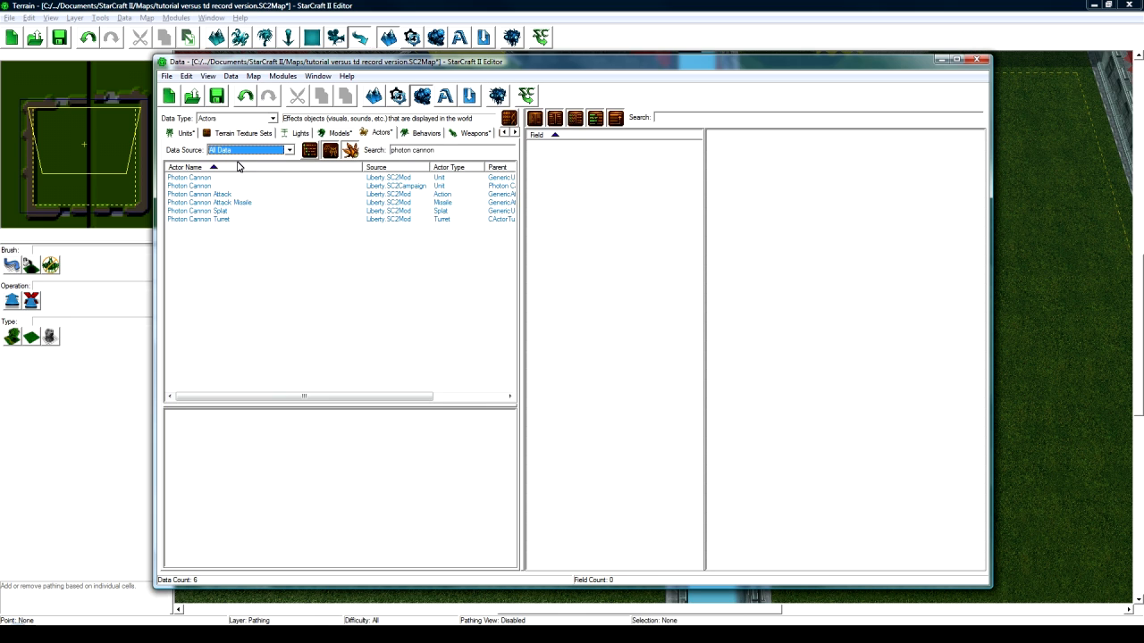
left_click(231, 203)
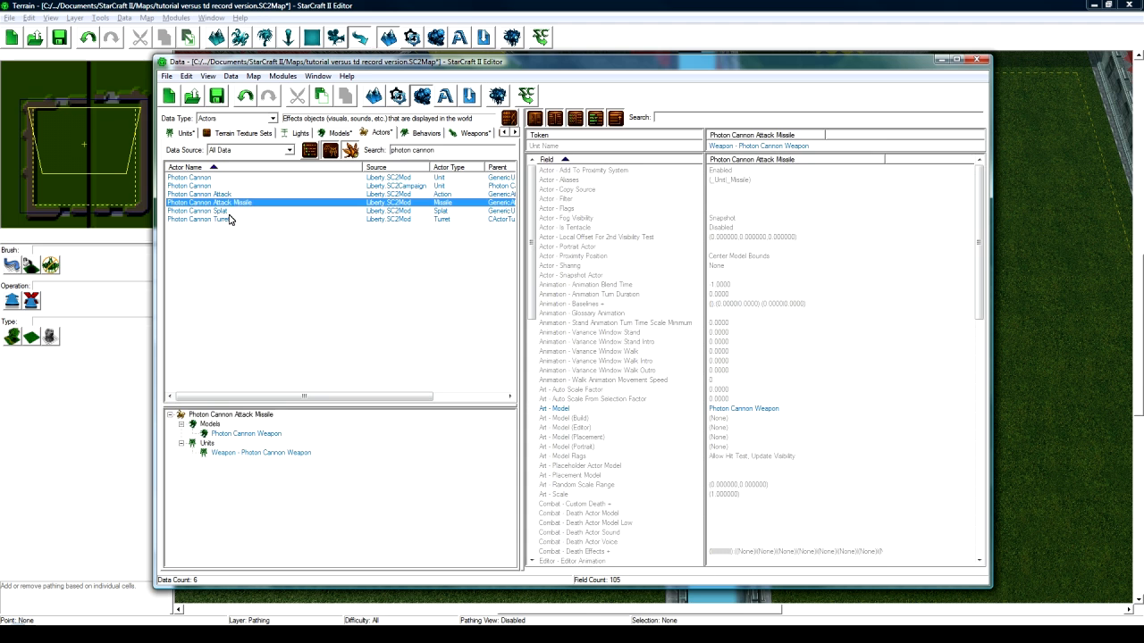
left_click(230, 220)
key("Up")
key("Down")
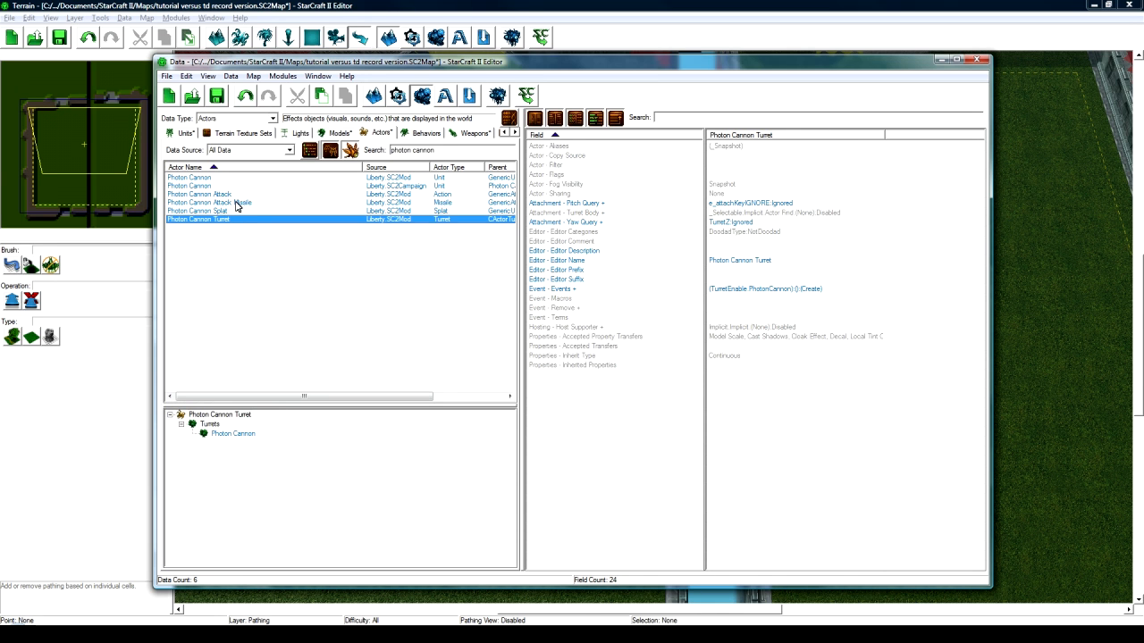
left_click(236, 196)
left_click(232, 205)
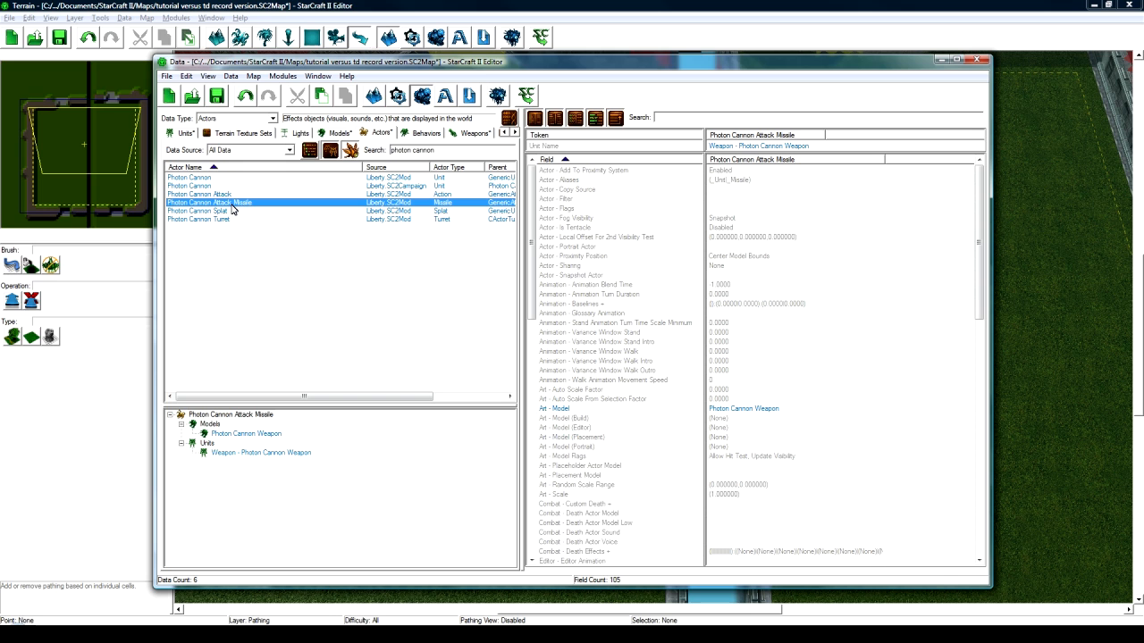
left_click(225, 220)
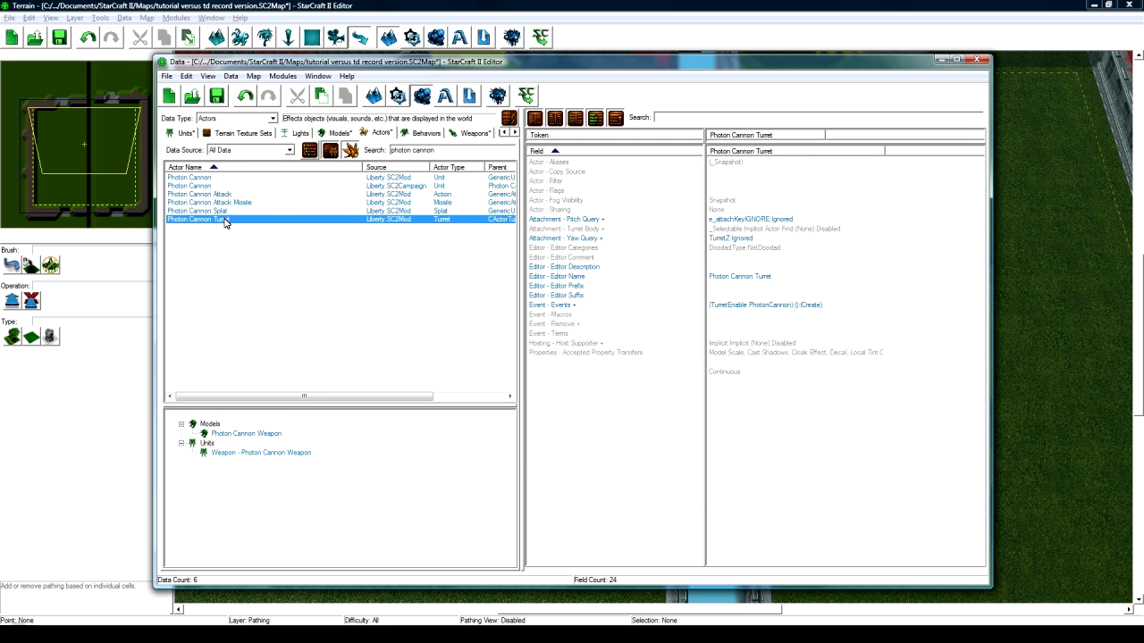
right_click(228, 220)
left_click(213, 225)
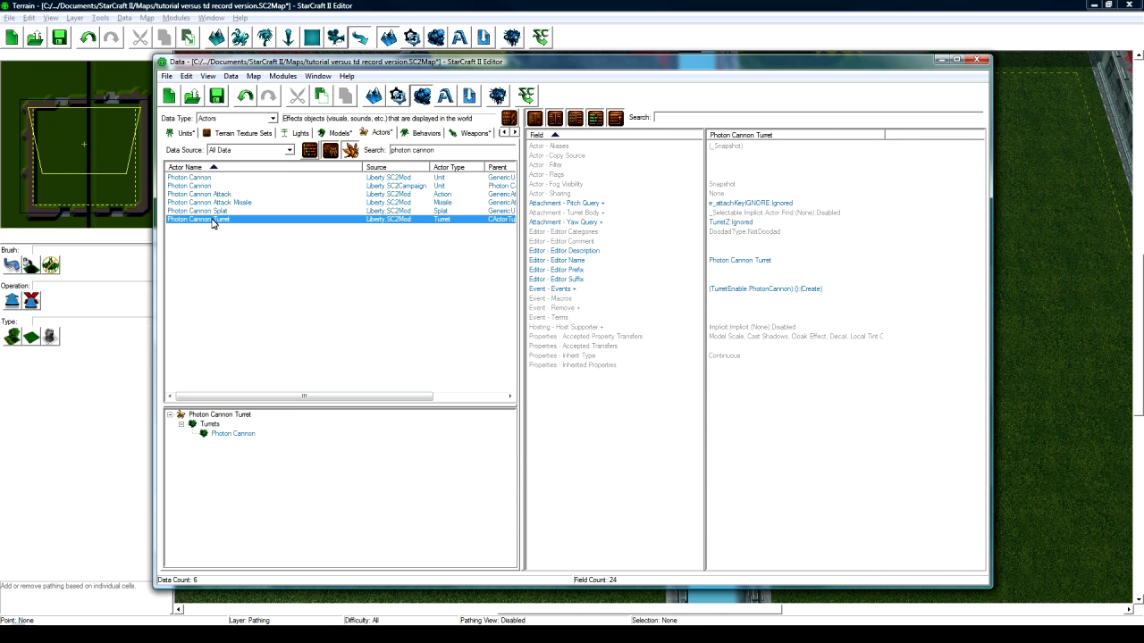
- Duplicate the Photon Cannon Turret actor as Sun Shooter Turret with a matching suggested ID
key("ctrl+c")
key("ctrl+v")
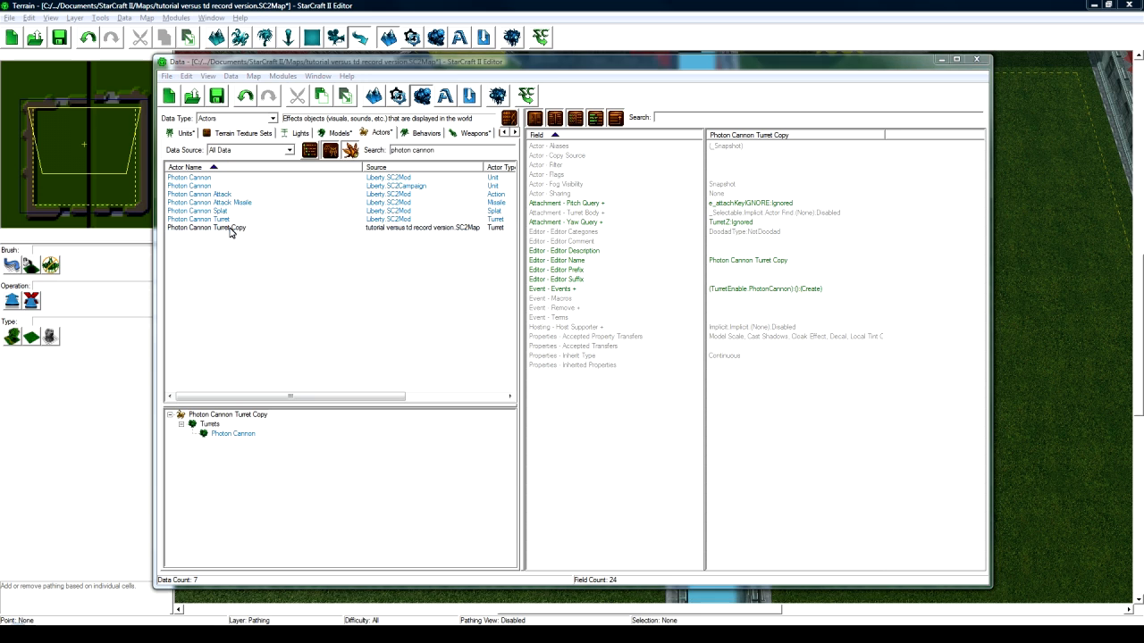
double_click(229, 232)
type("Sun Shooter Turret")
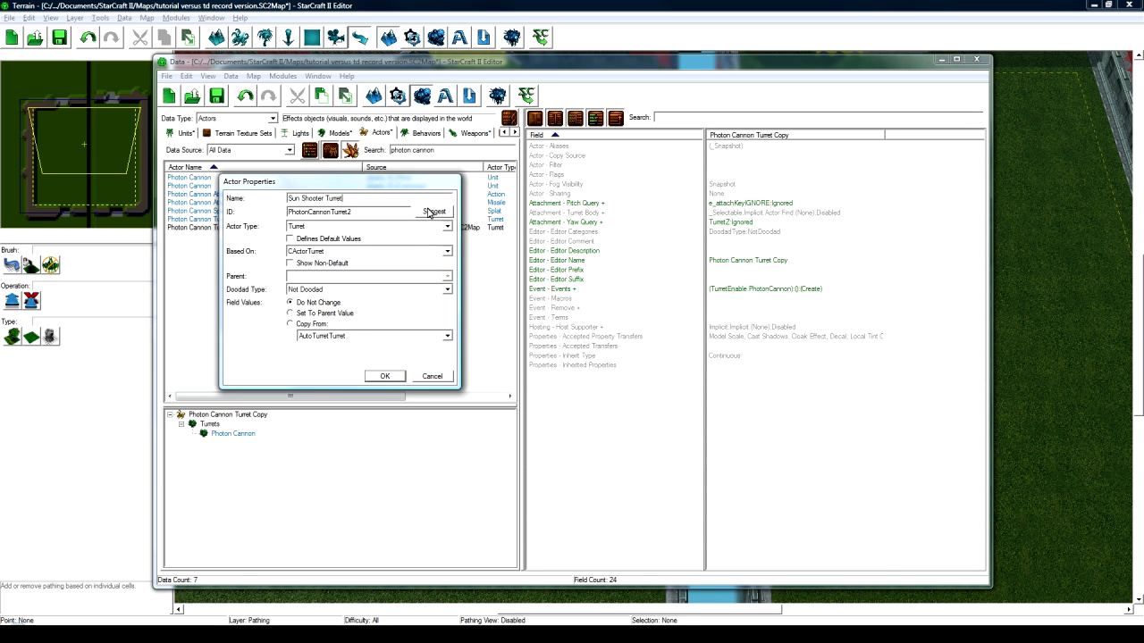
left_click(429, 213)
left_click(384, 376)
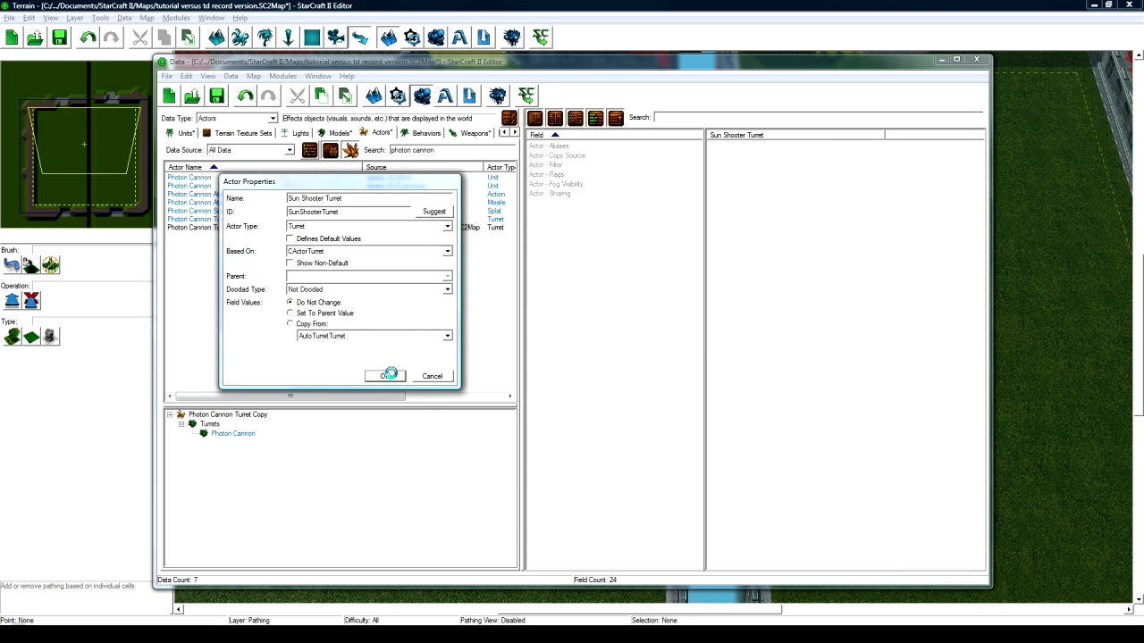
- Duplicate the Photon Cannon Attack Missile actor, renaming it Sun Shooter Attack Missile with a suggested ID
left_click(230, 203)
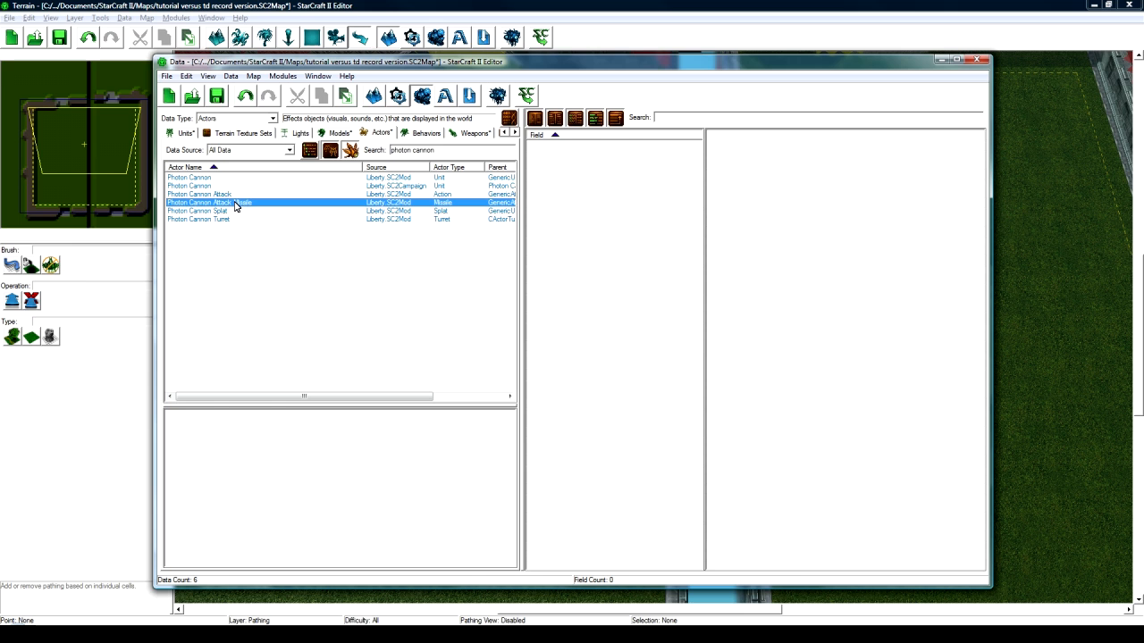
key("ctrl+v")
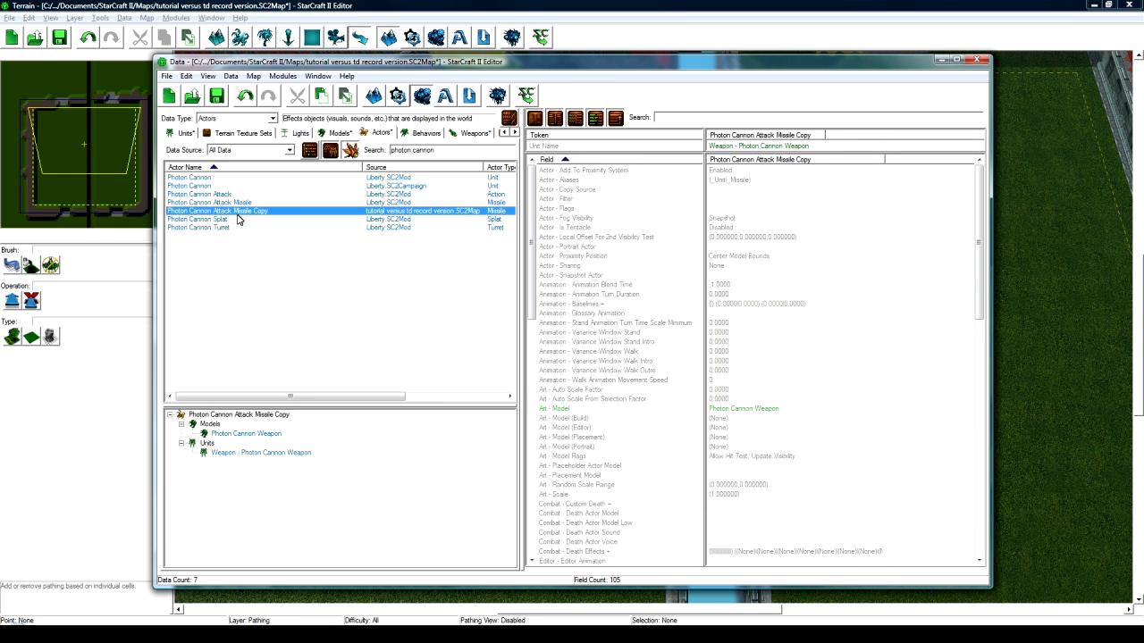
double_click(242, 212)
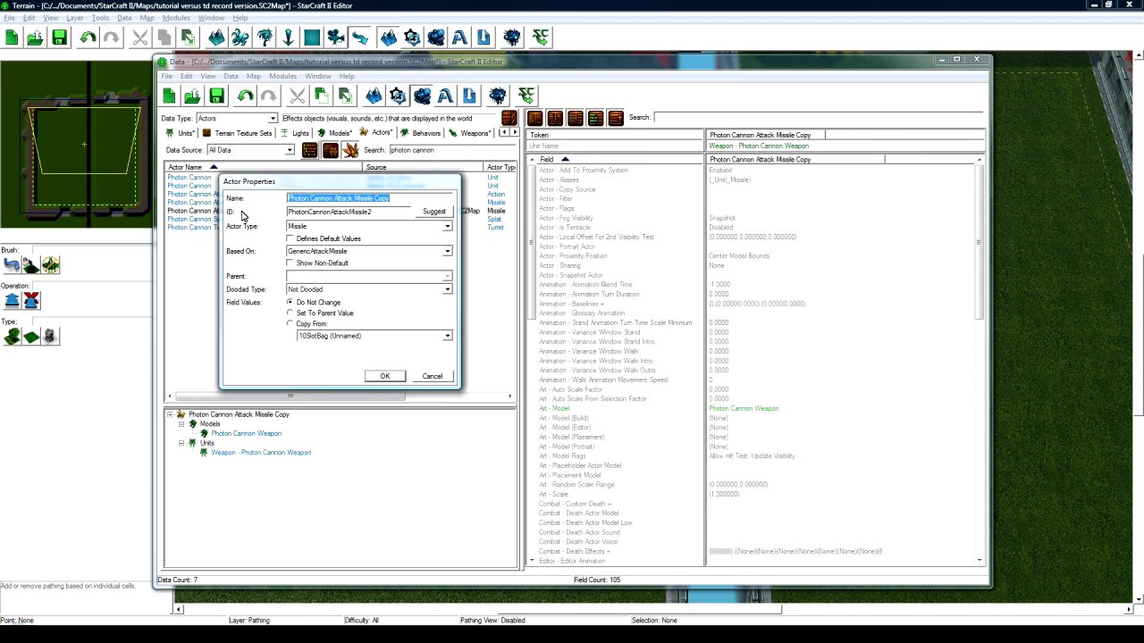
type("Sun Shooter At")
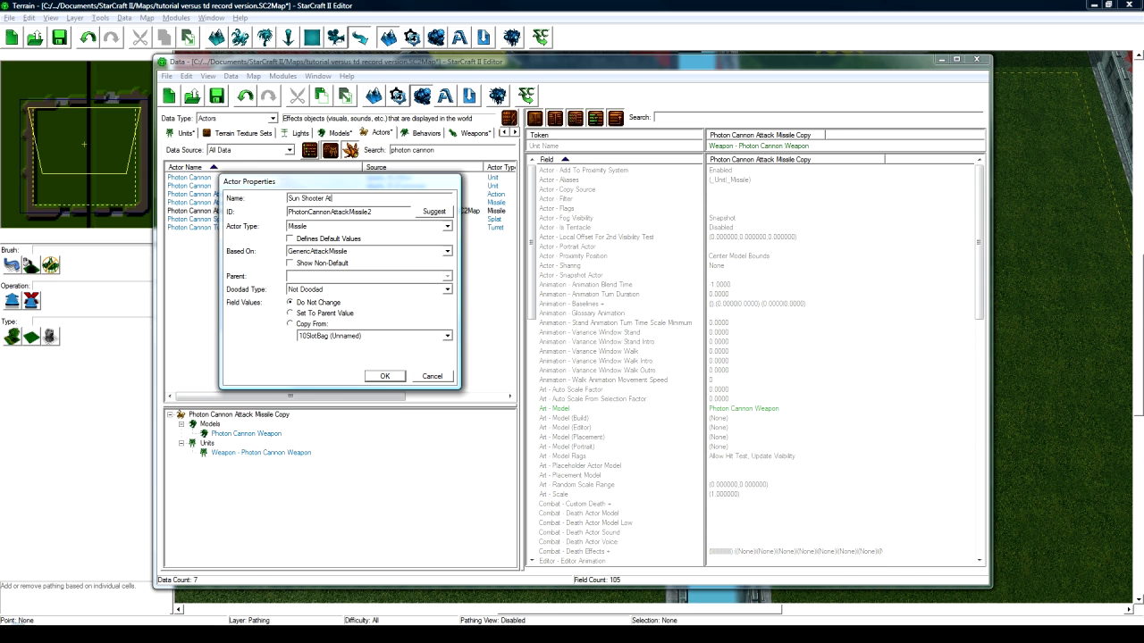
left_click(437, 213)
- Confirm the new missile actor, clear the 'photon cannon' search, and list only the map's actors
left_click(382, 377)
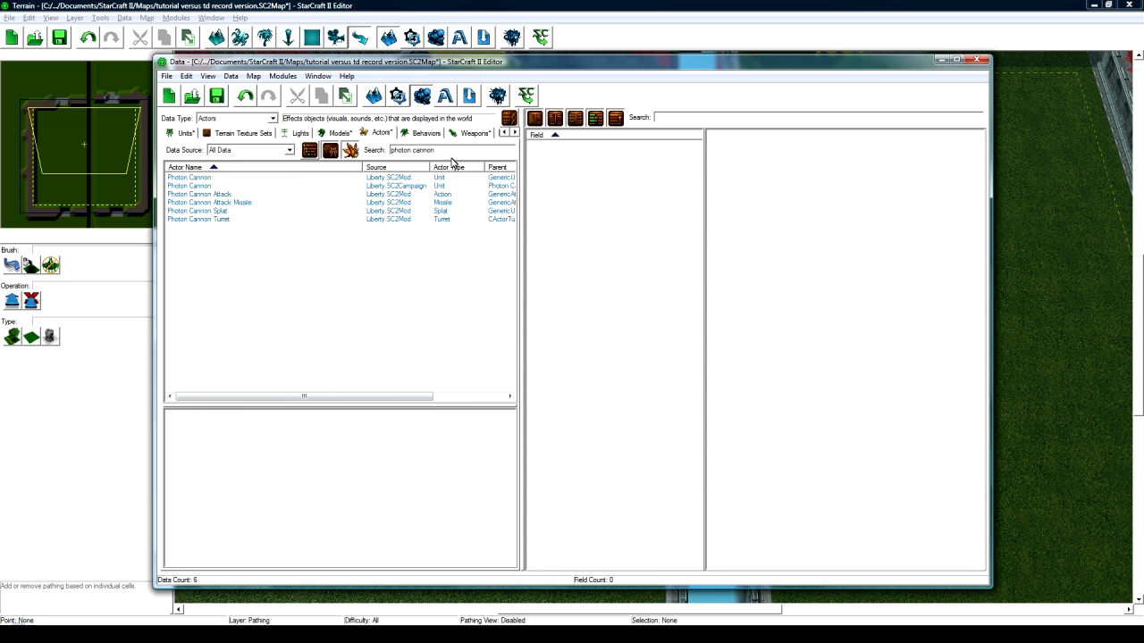
left_click_drag(449, 151, 345, 150)
key("BackSpace")
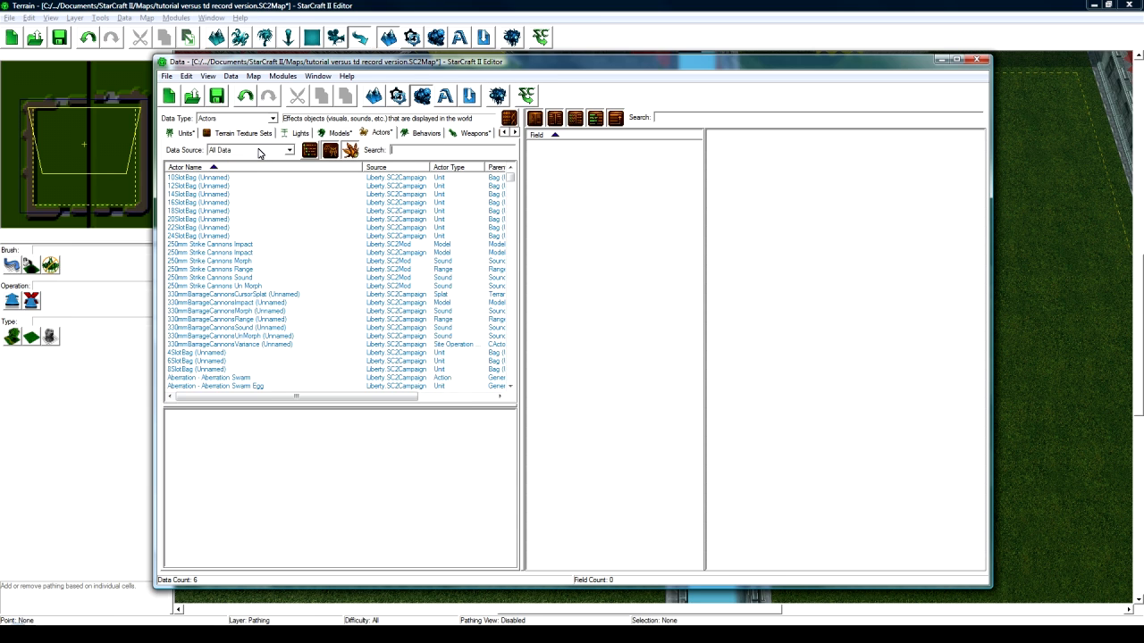
left_click(258, 154)
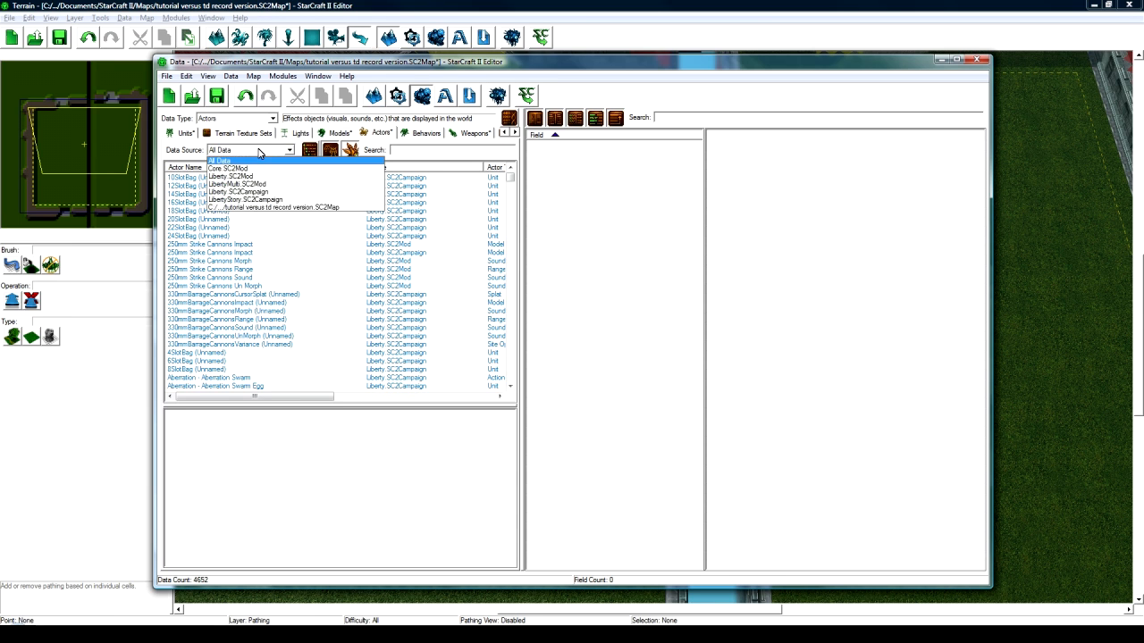
left_click(268, 202)
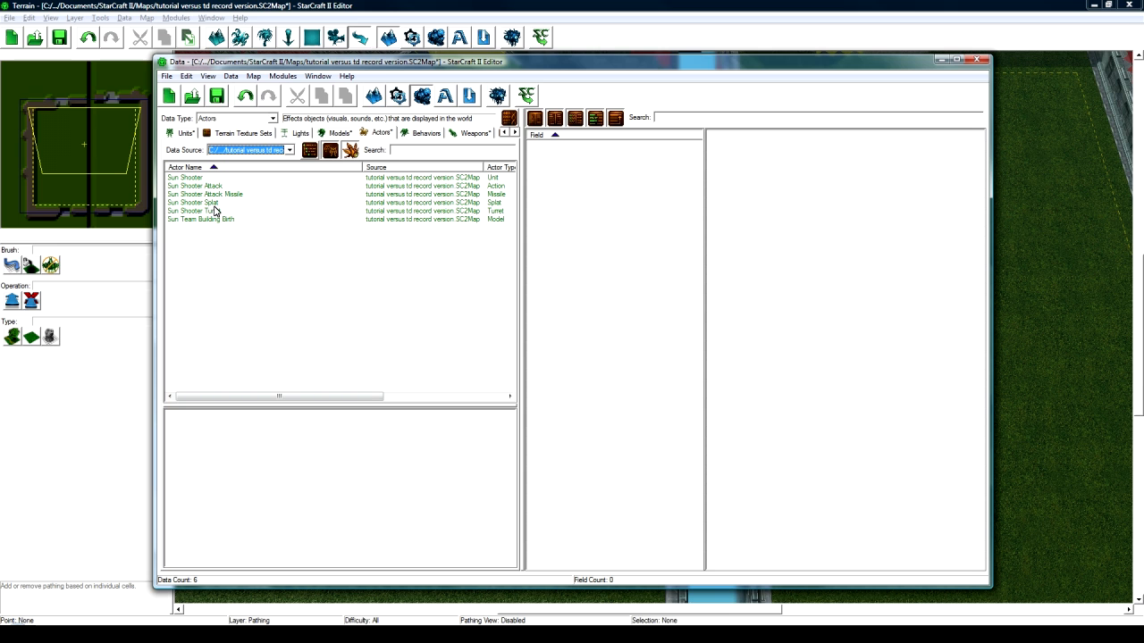
- Set the Sun Shooter Attack actor's Art - Missile to Sun Shooter Attack Missile
left_click(234, 186)
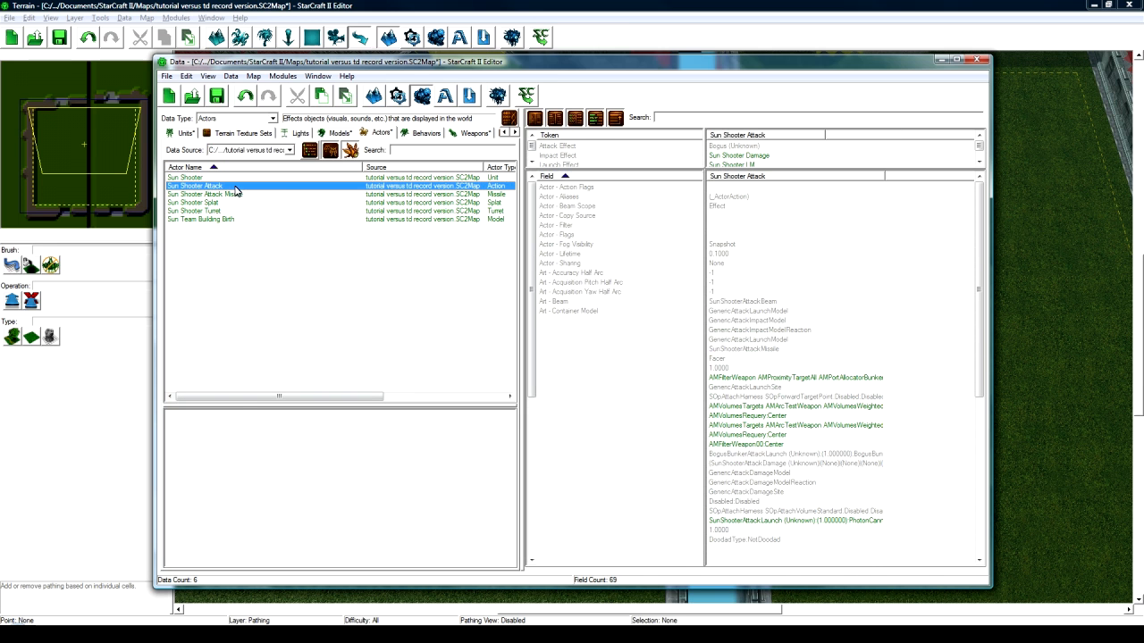
double_click(746, 349)
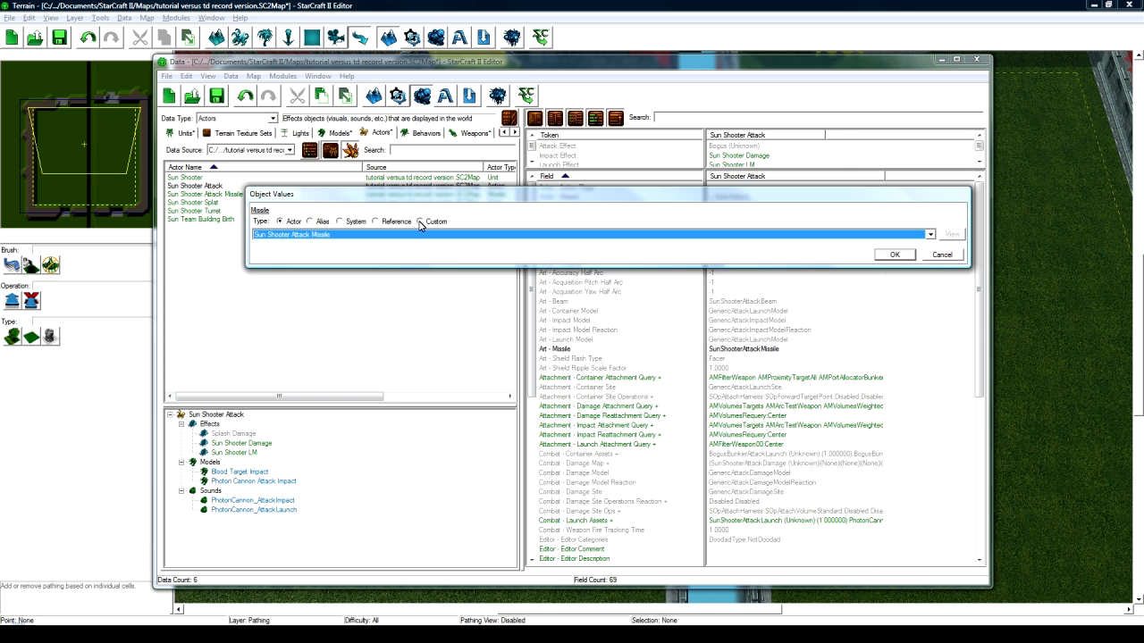
left_click(287, 234)
left_click(288, 234)
left_click(904, 258)
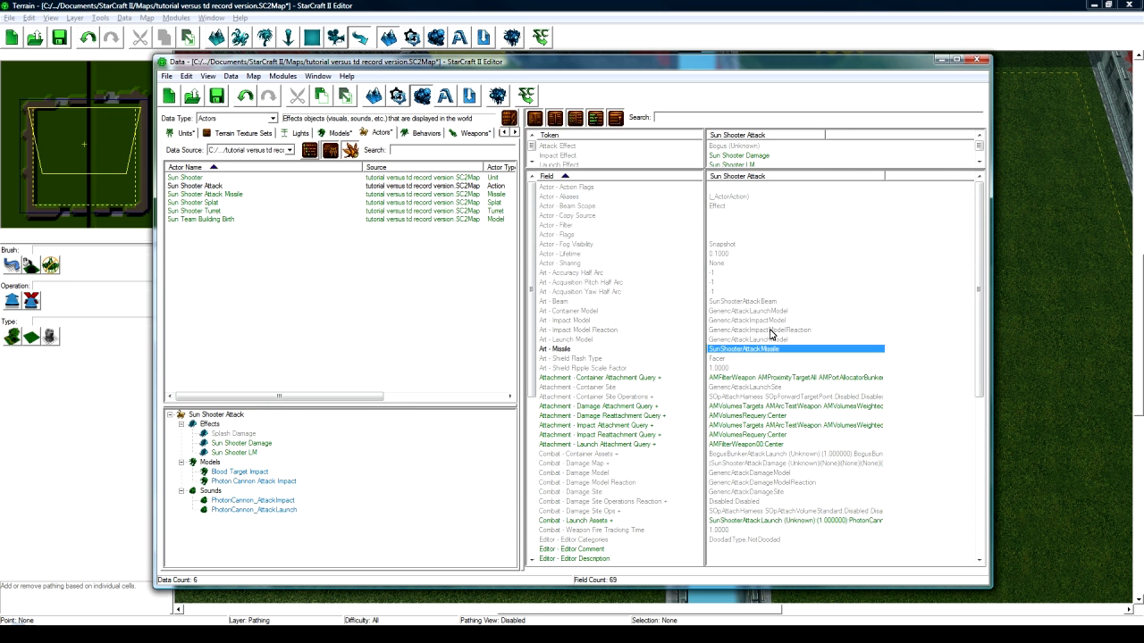
left_click(223, 195)
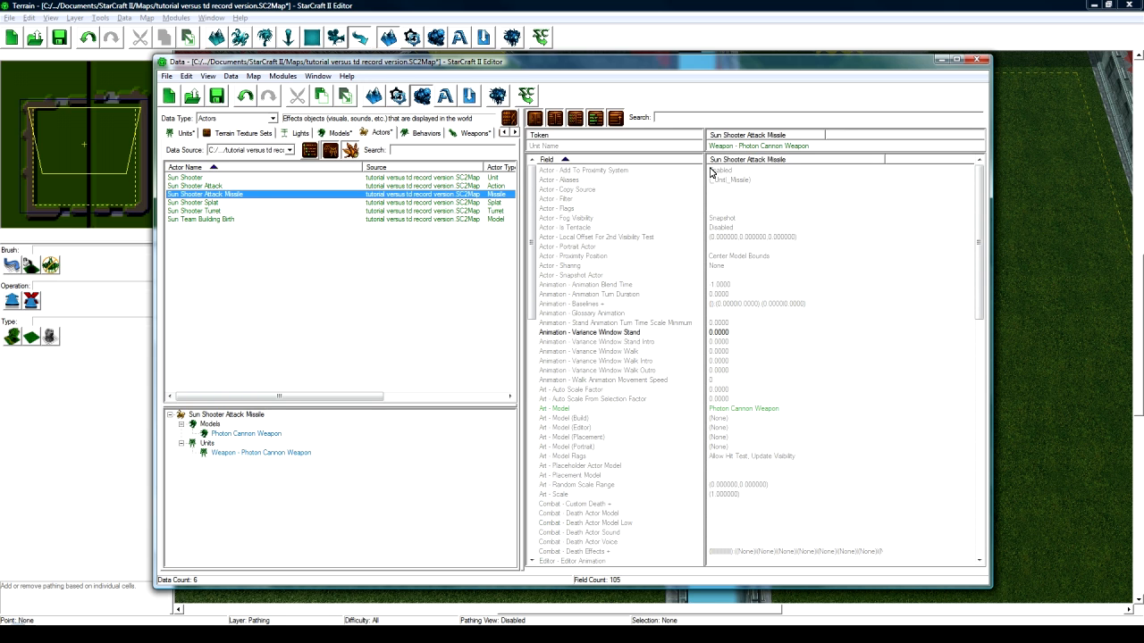
- Set the missile actor's Unit Name to Weapon - Sun Shooter Weapon
double_click(756, 146)
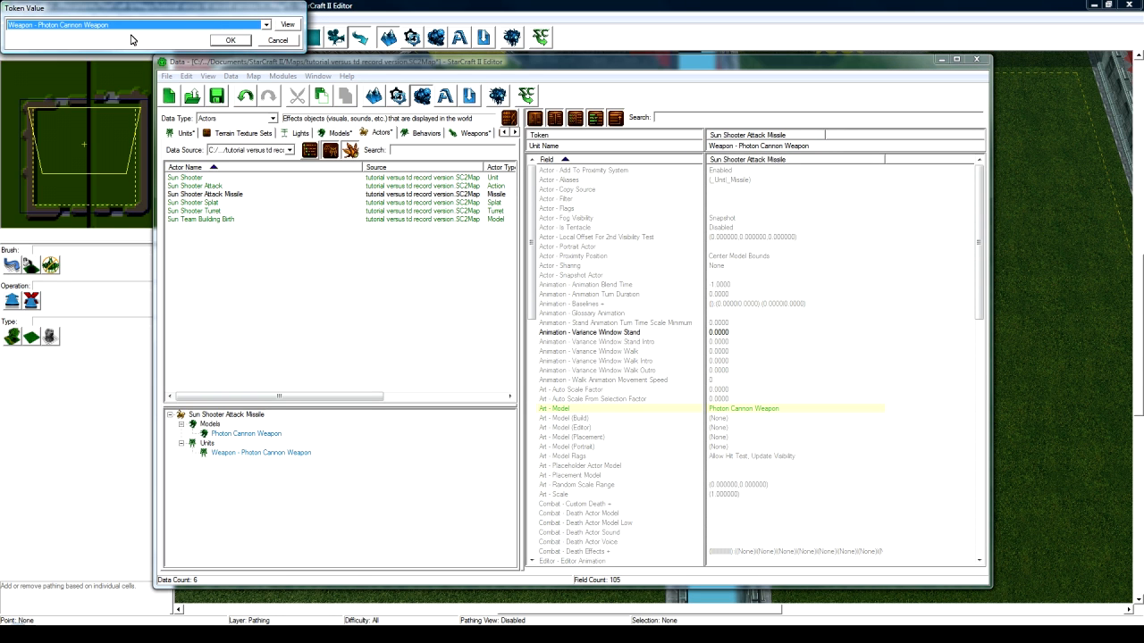
left_click(121, 28)
type("weapon - su")
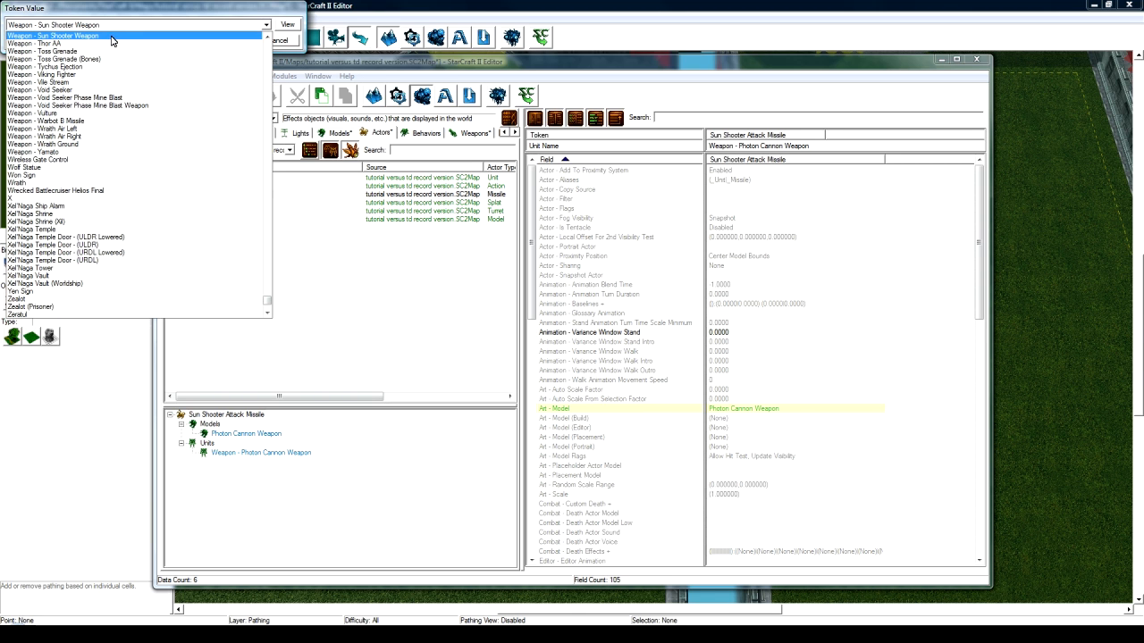
left_click(114, 36)
left_click(225, 41)
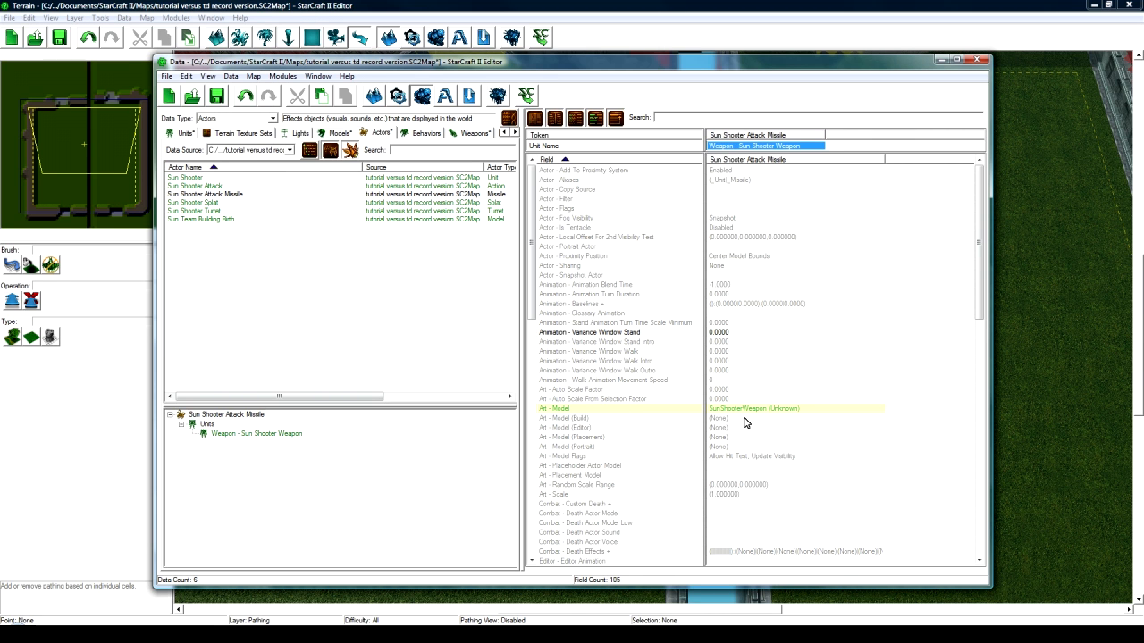
- Set the missile actor's Art - Model back to Photon Cannon Weapon
left_click(583, 409)
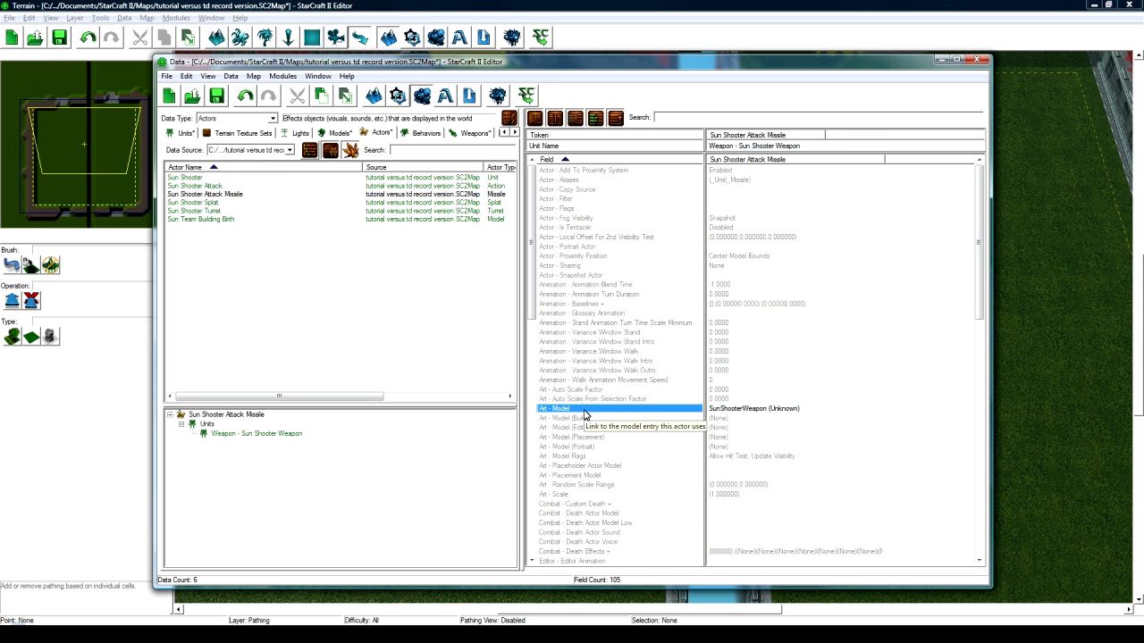
left_click(739, 411)
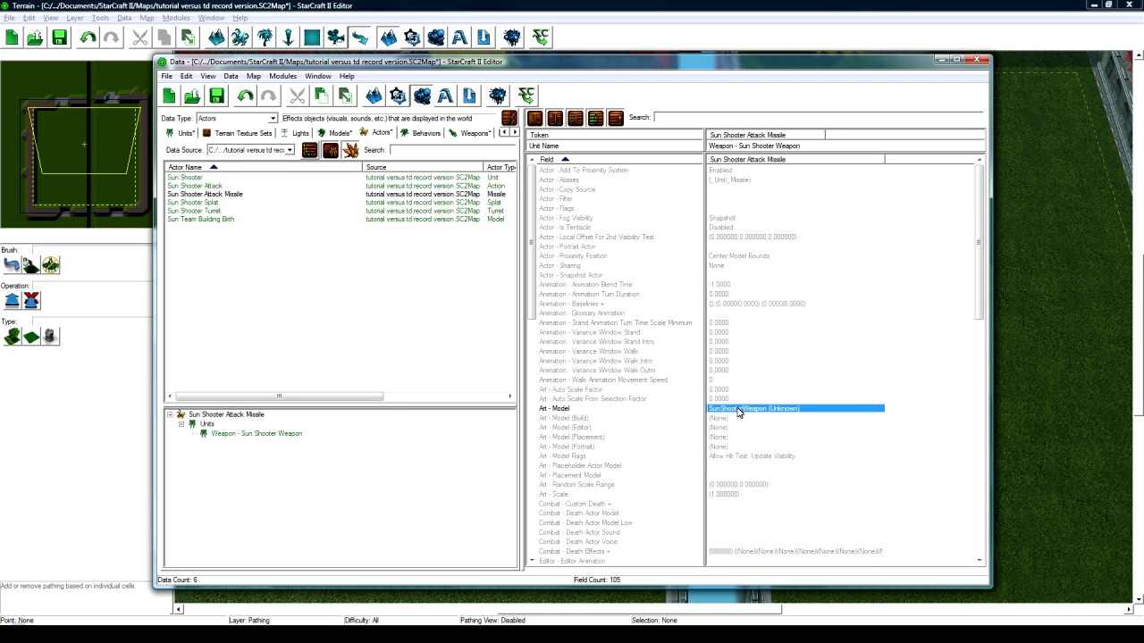
double_click(739, 411)
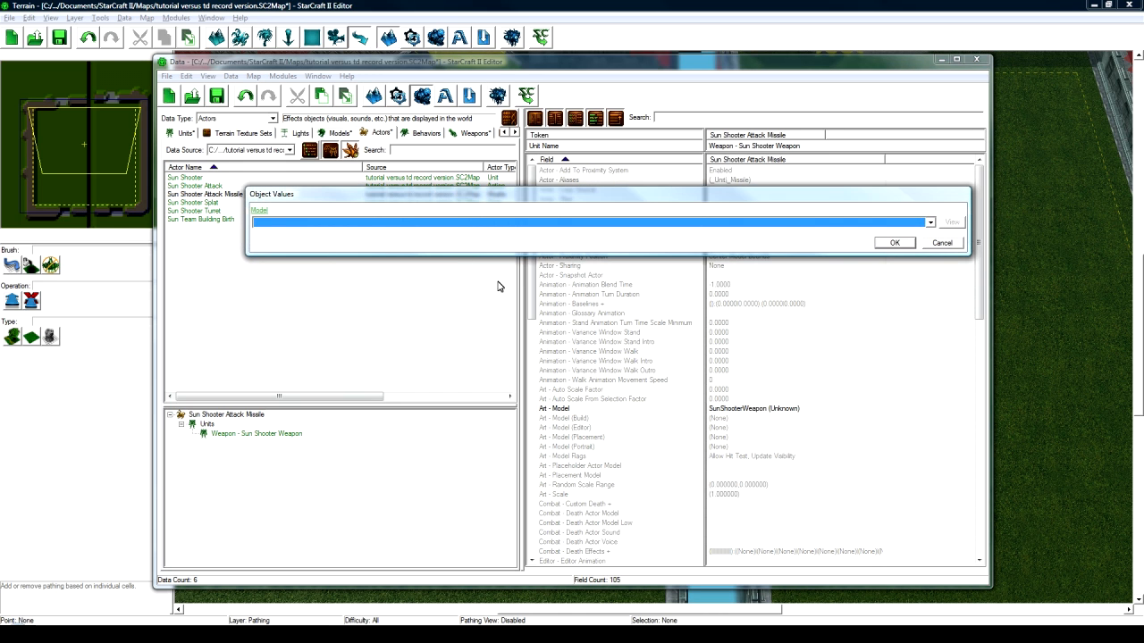
type("Photon Cannon")
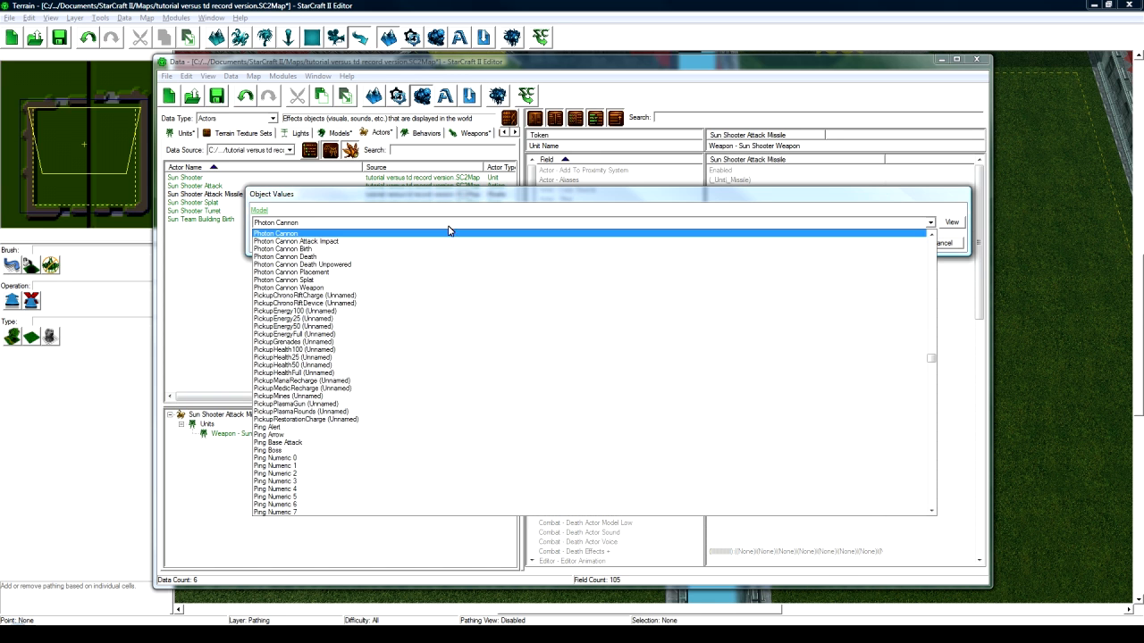
left_click(413, 294)
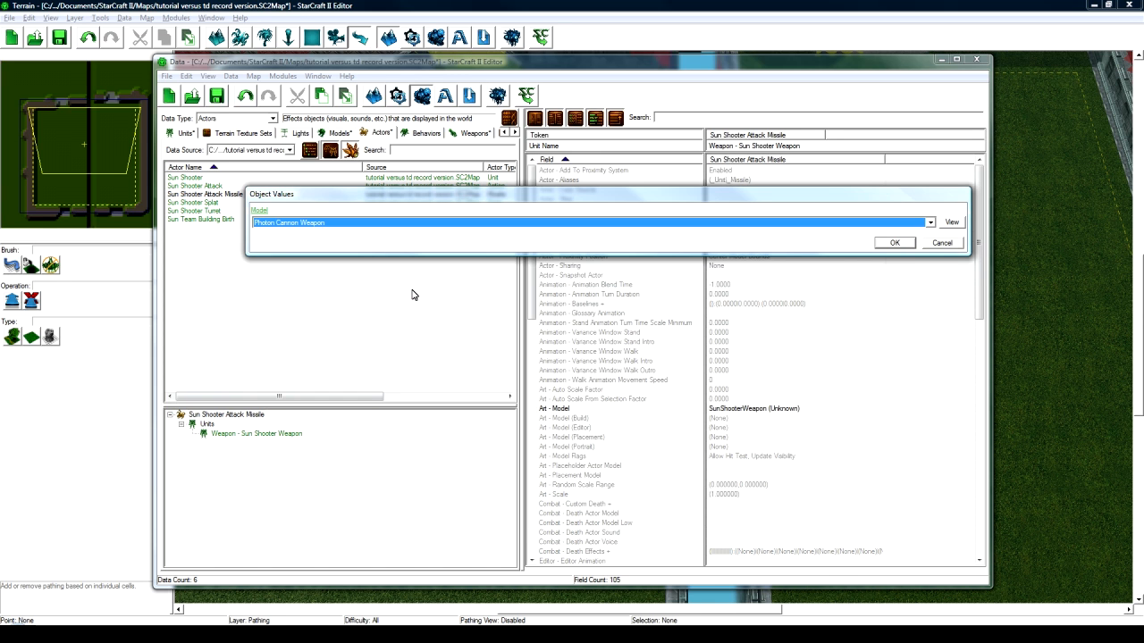
left_click(893, 243)
scroll(760, 428, "down", 9)
scroll(765, 428, "down", 12)
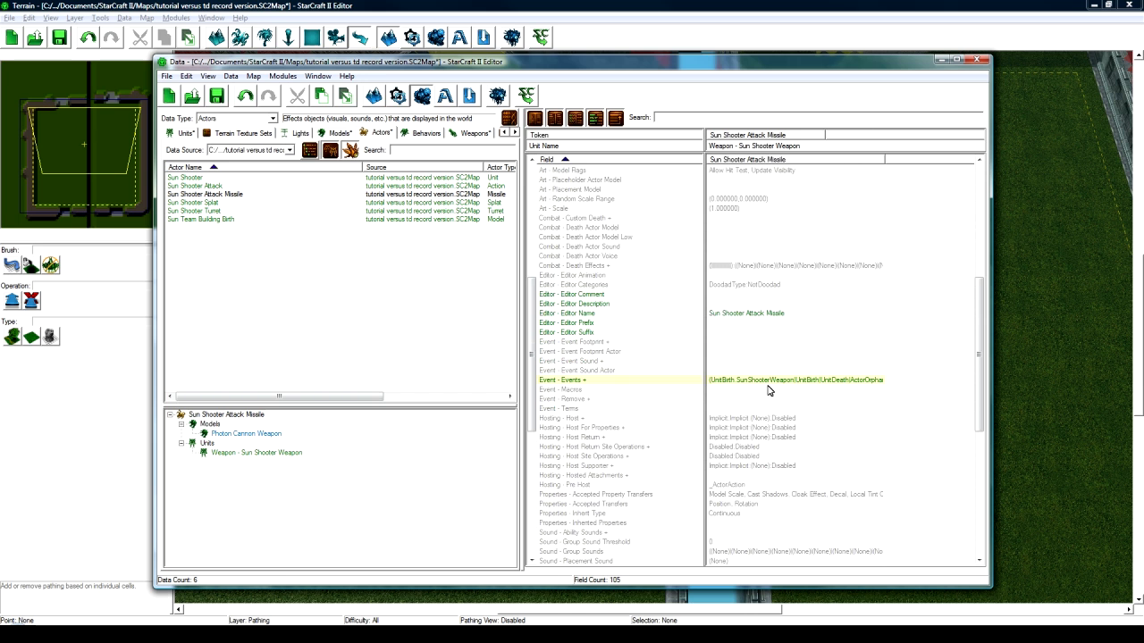
scroll(784, 393, "up", 18)
scroll(777, 398, "up", 3)
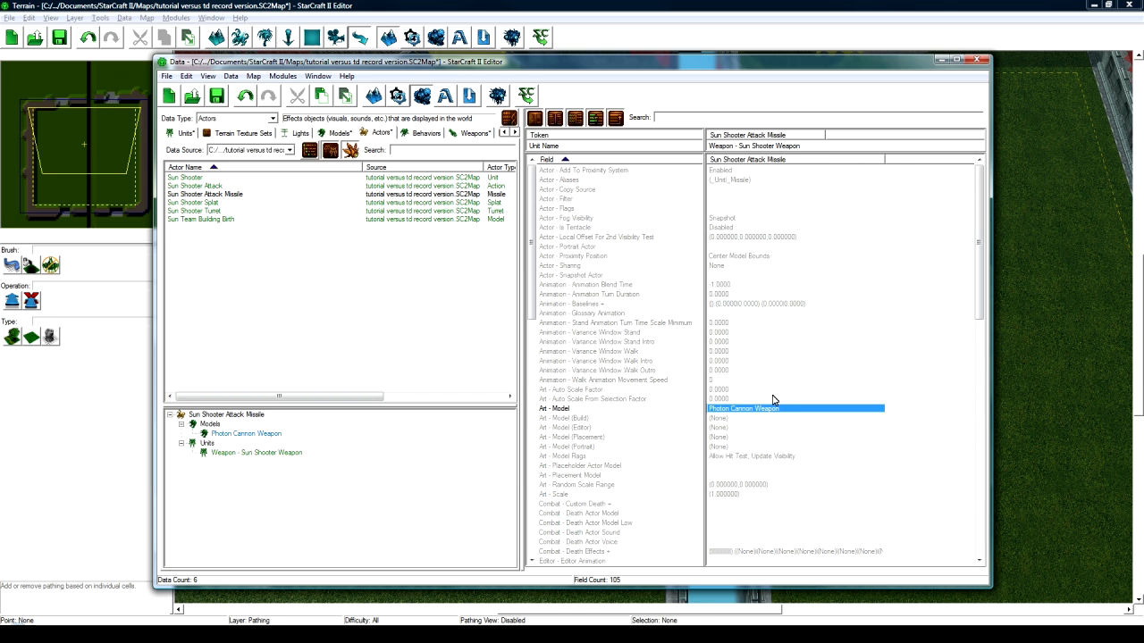
- Change the Sun Shooter Turret's TurretEnable event source from Photon Cannon to Sun Shooter
left_click(224, 211)
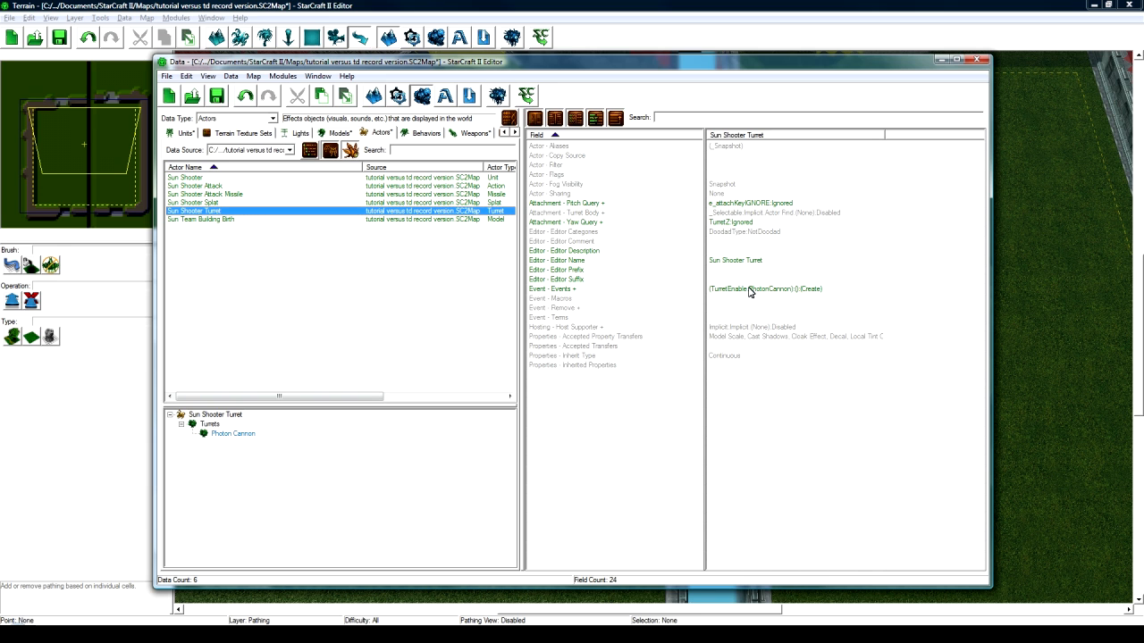
double_click(749, 290)
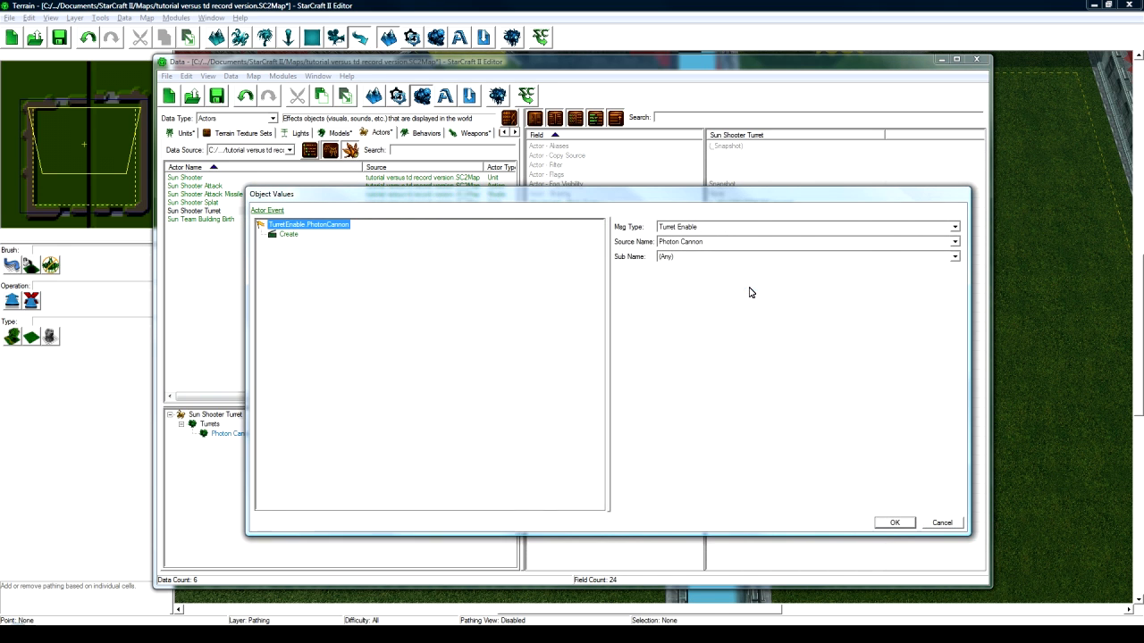
left_click(693, 243)
type("su")
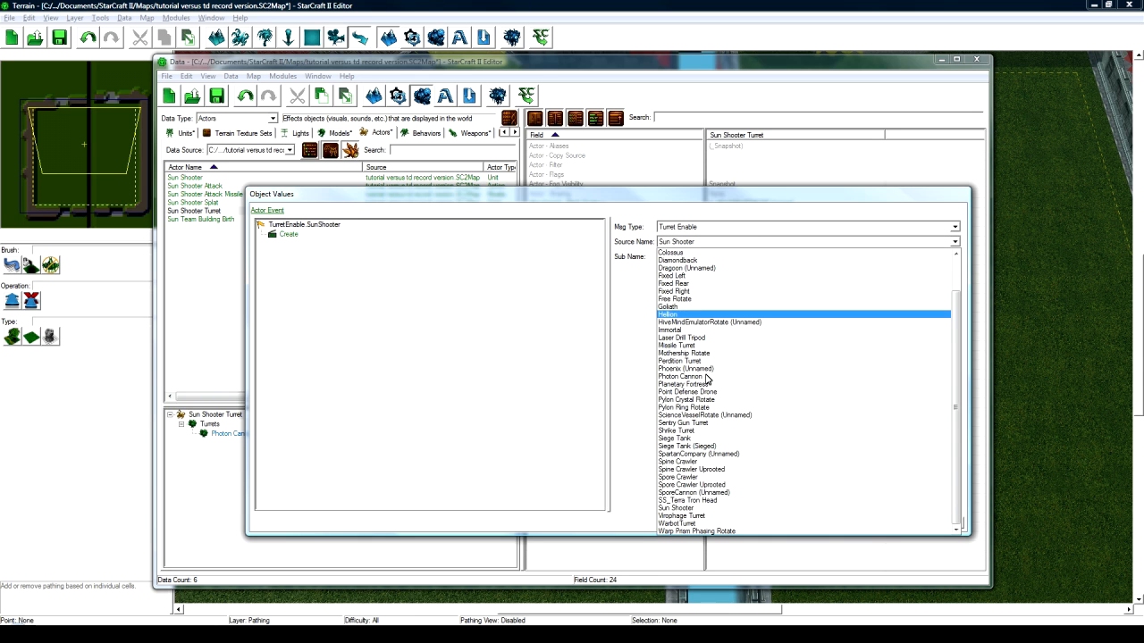
left_click(678, 508)
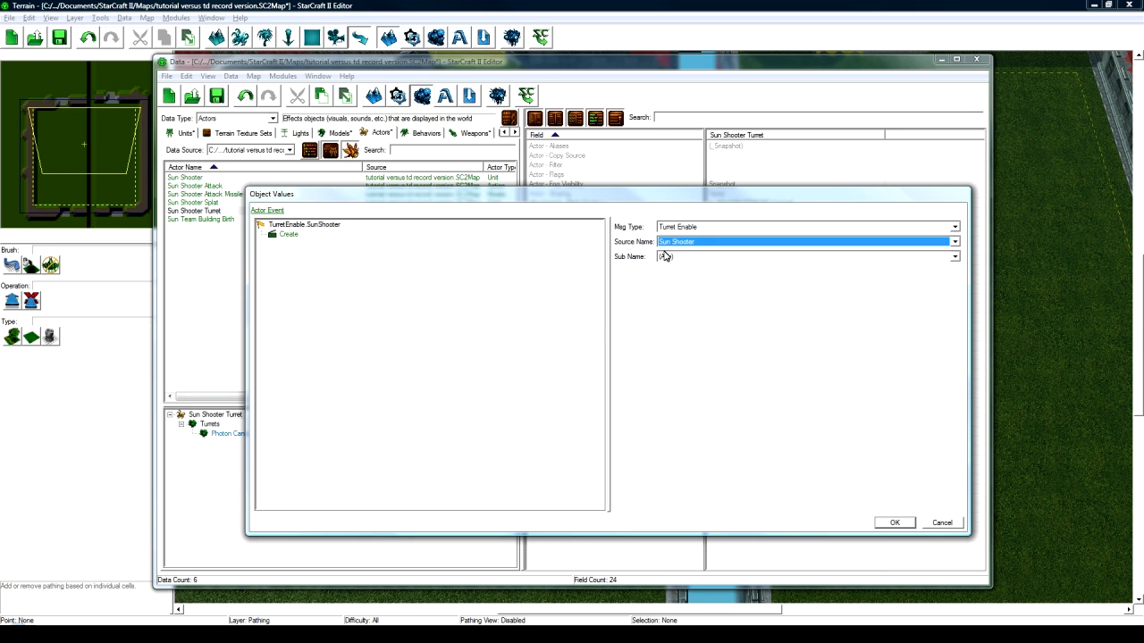
left_click(894, 522)
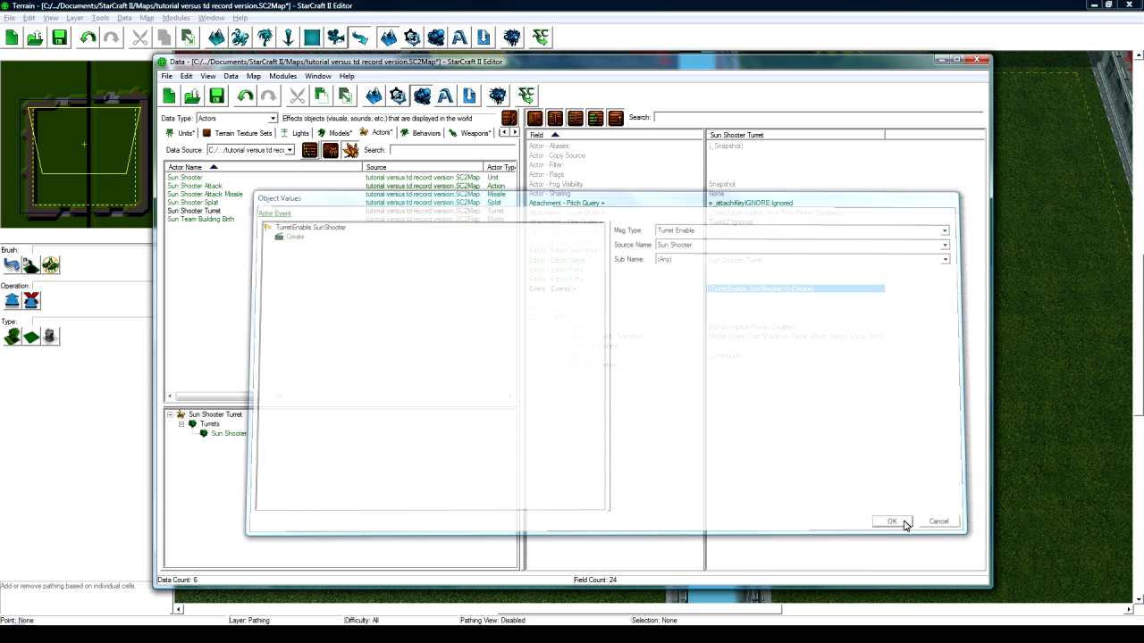
double_click(752, 292)
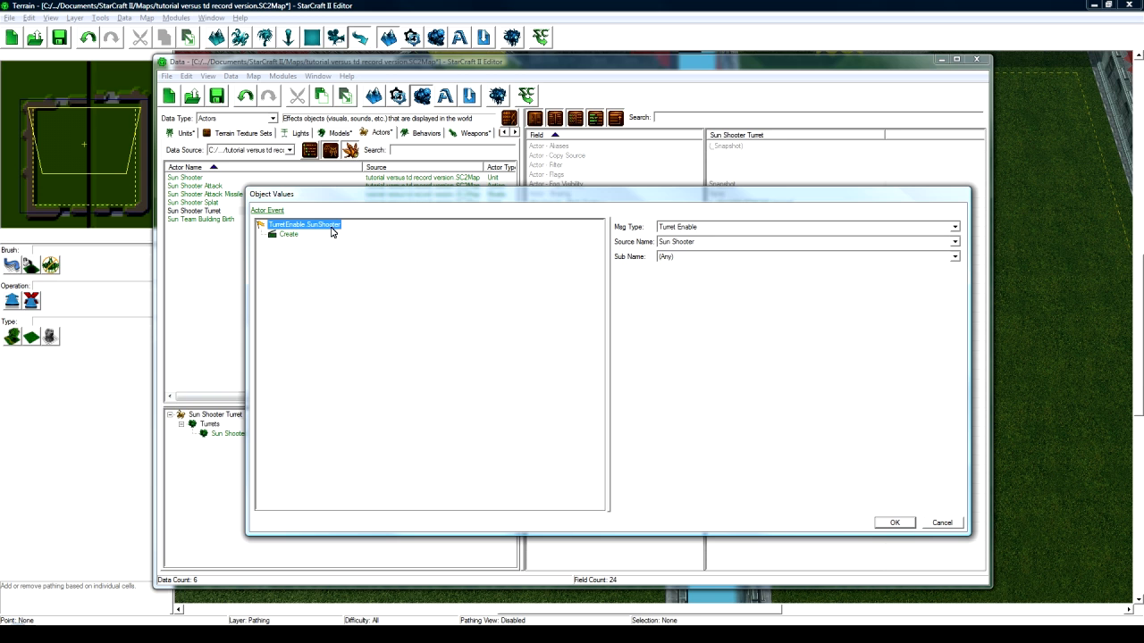
left_click(288, 235)
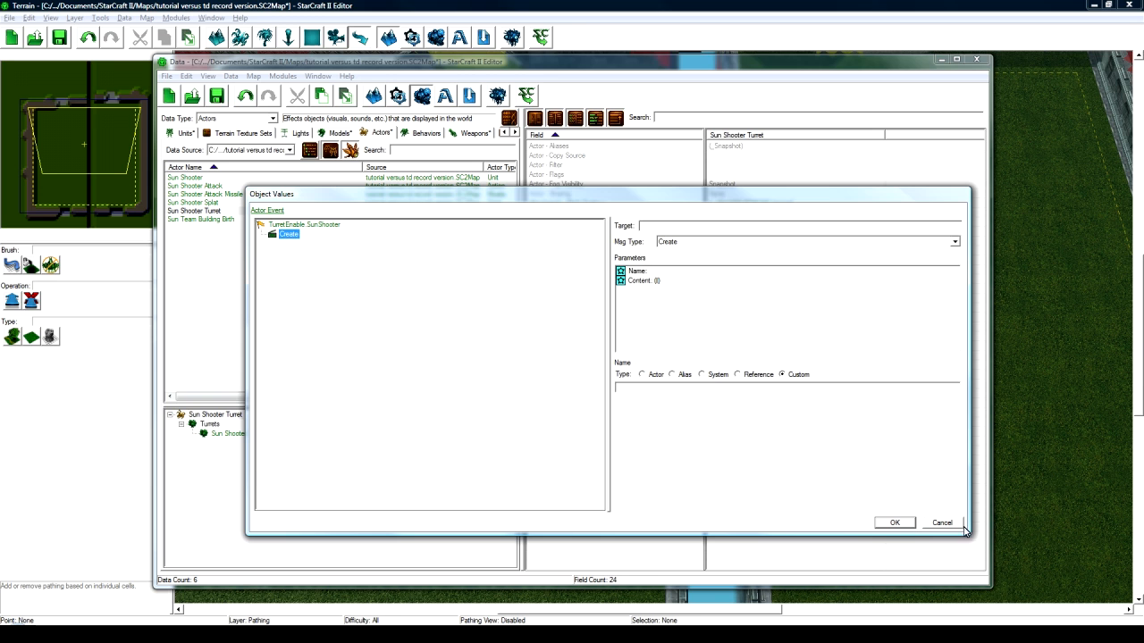
left_click(926, 521)
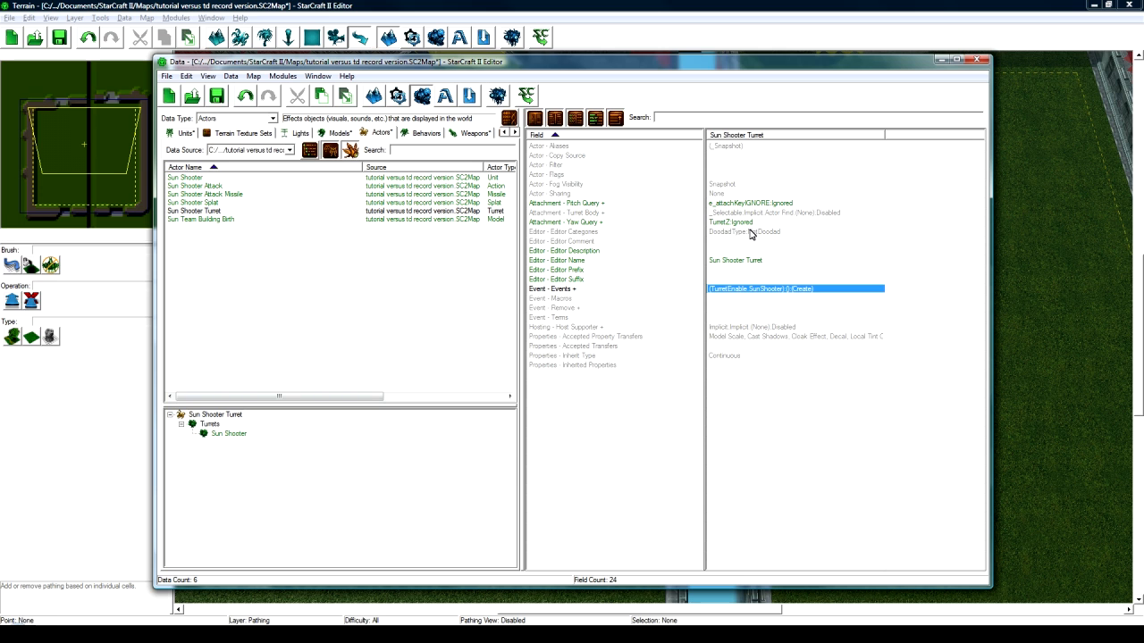
- Review the Sun Shooter actor's art, build, placement and portrait model values
left_click(185, 177)
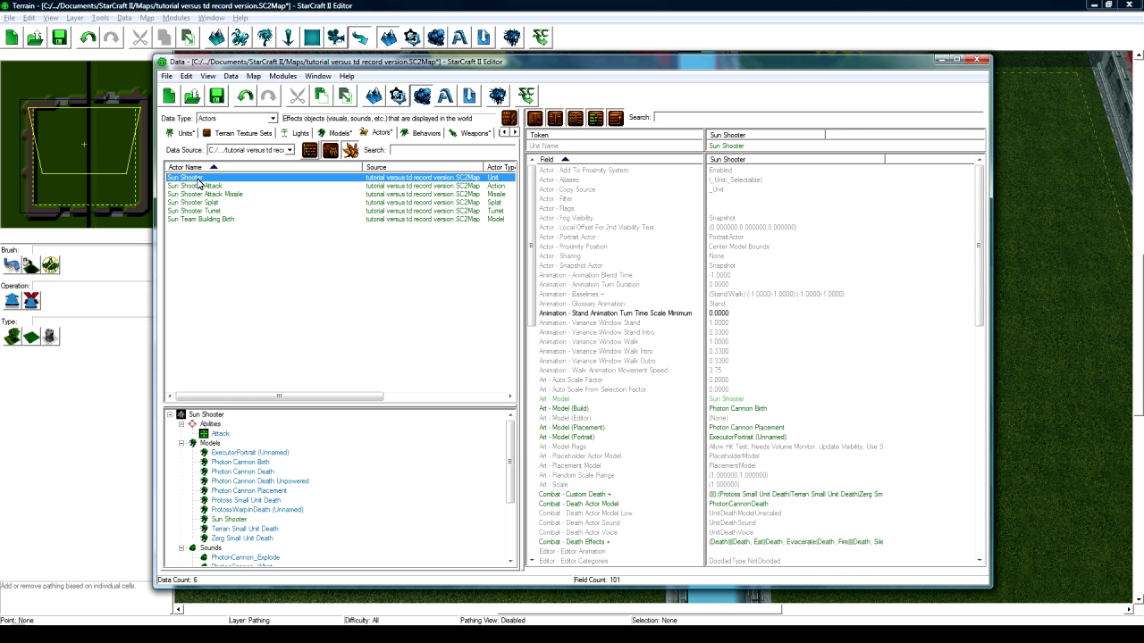
left_click(746, 390)
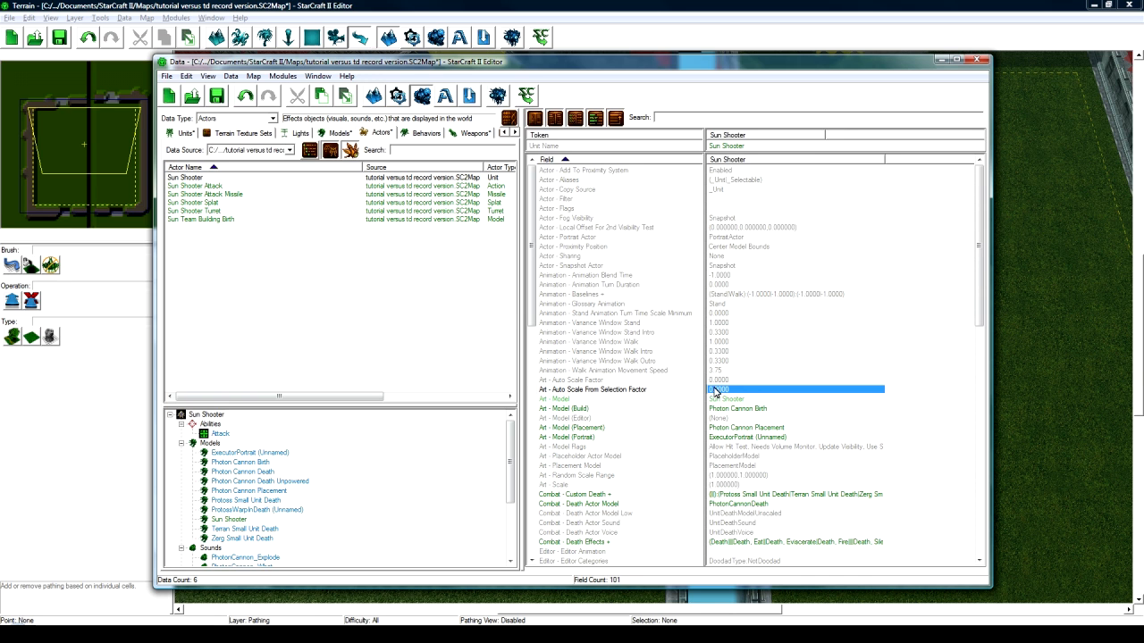
scroll(732, 396, "down", 3)
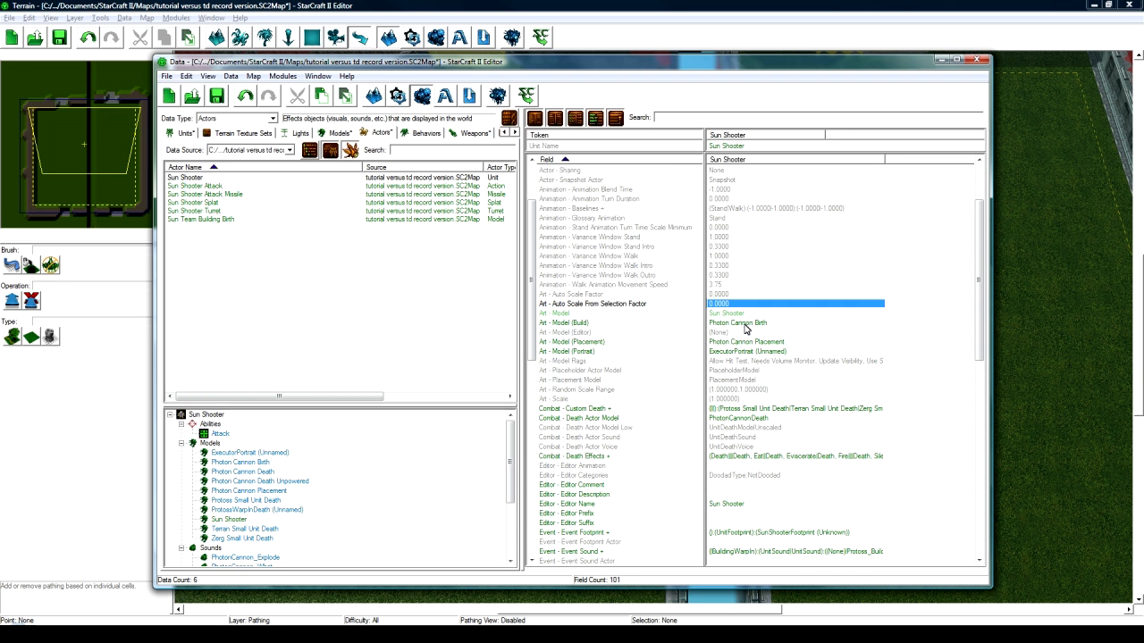
left_click(751, 323)
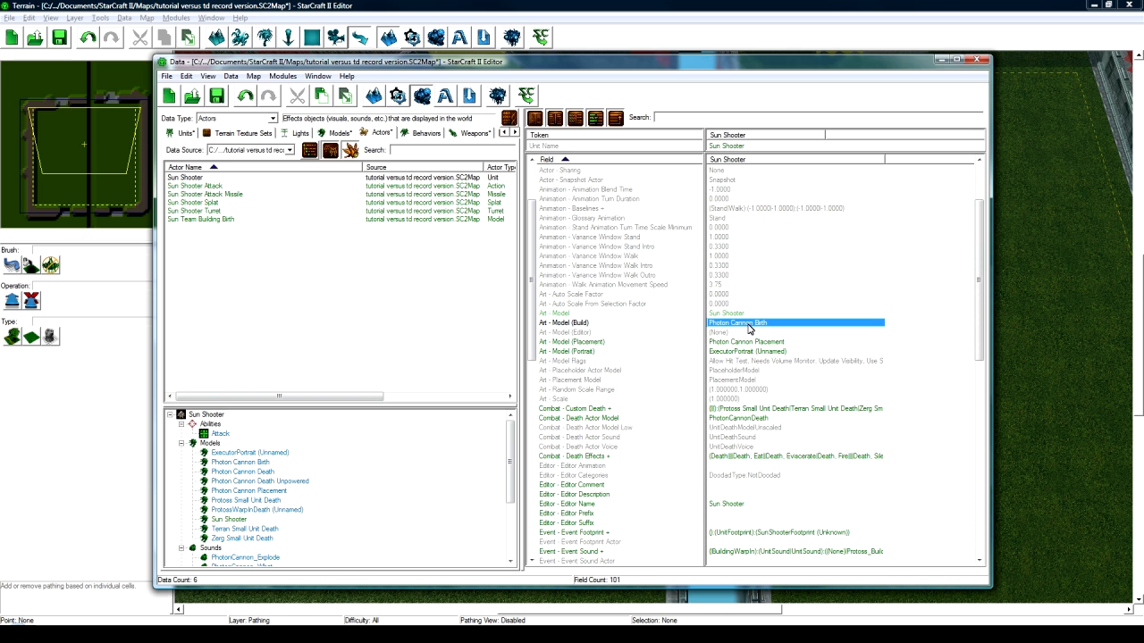
left_click(749, 341)
left_click(749, 352)
scroll(758, 344, "down", 15)
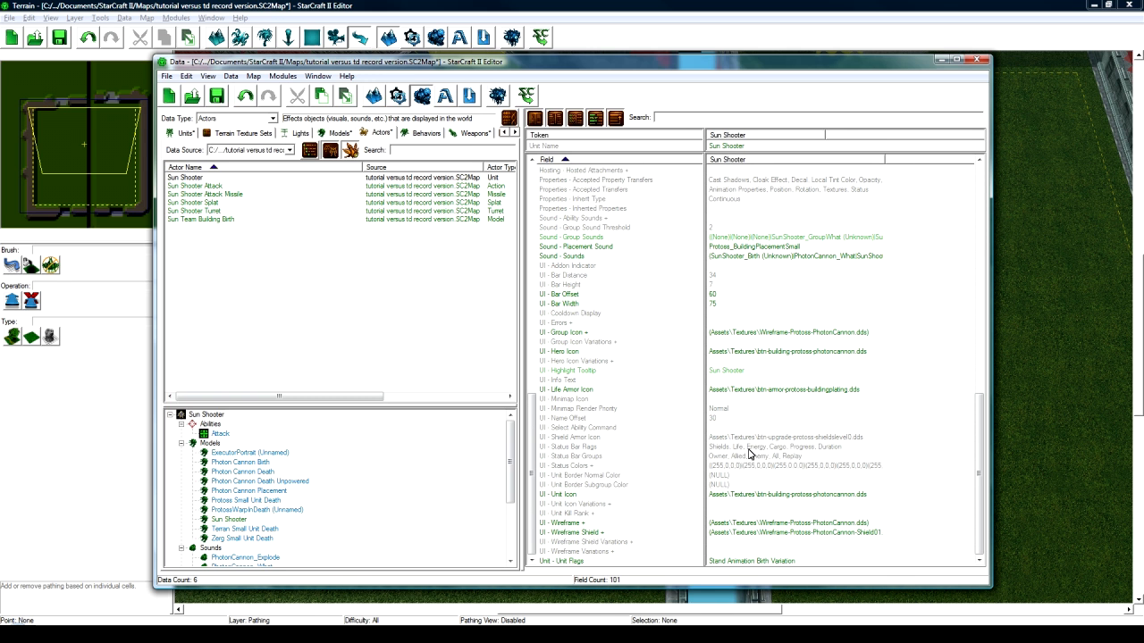
left_click_drag(981, 496, 977, 247)
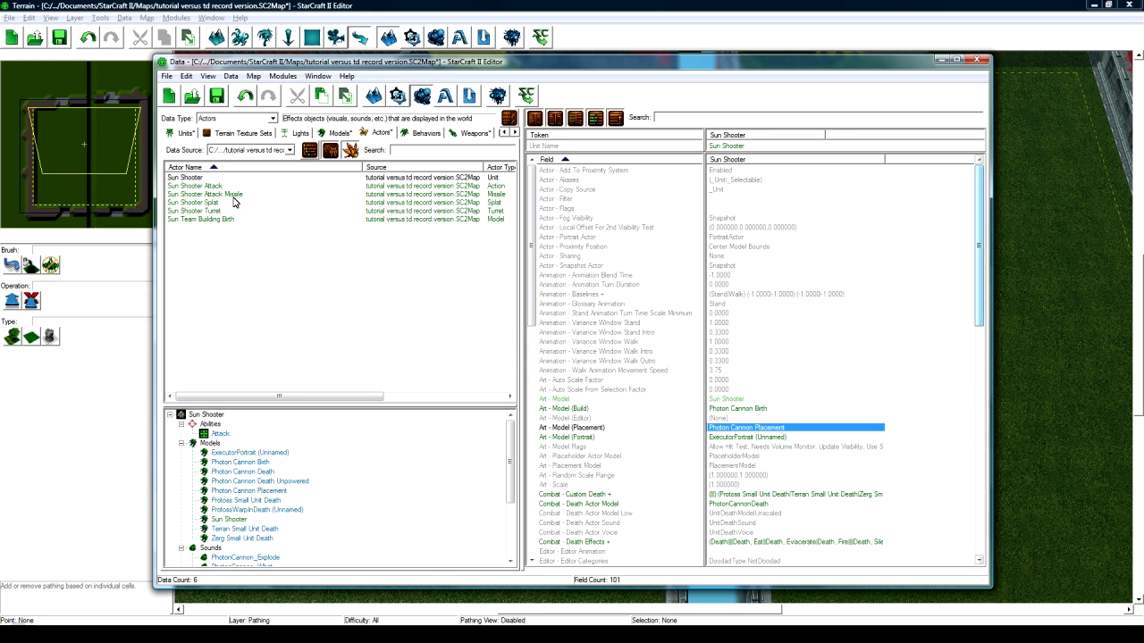
left_click(267, 435)
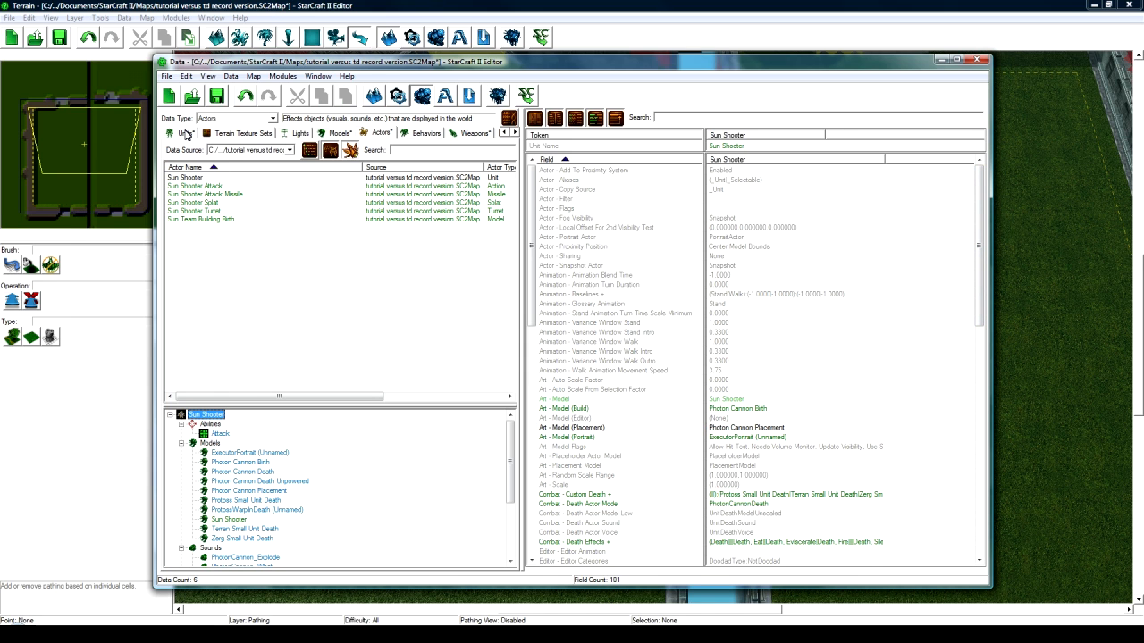
- Remove the Detector button from the Sun Shooter unit's command card
left_click(185, 133)
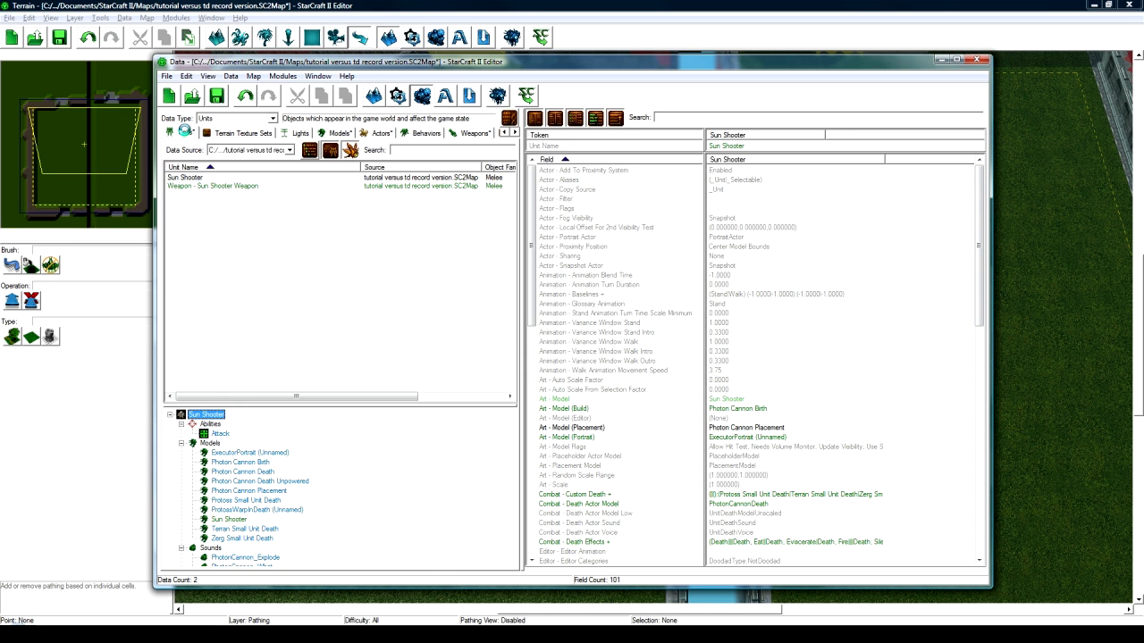
left_click(198, 177)
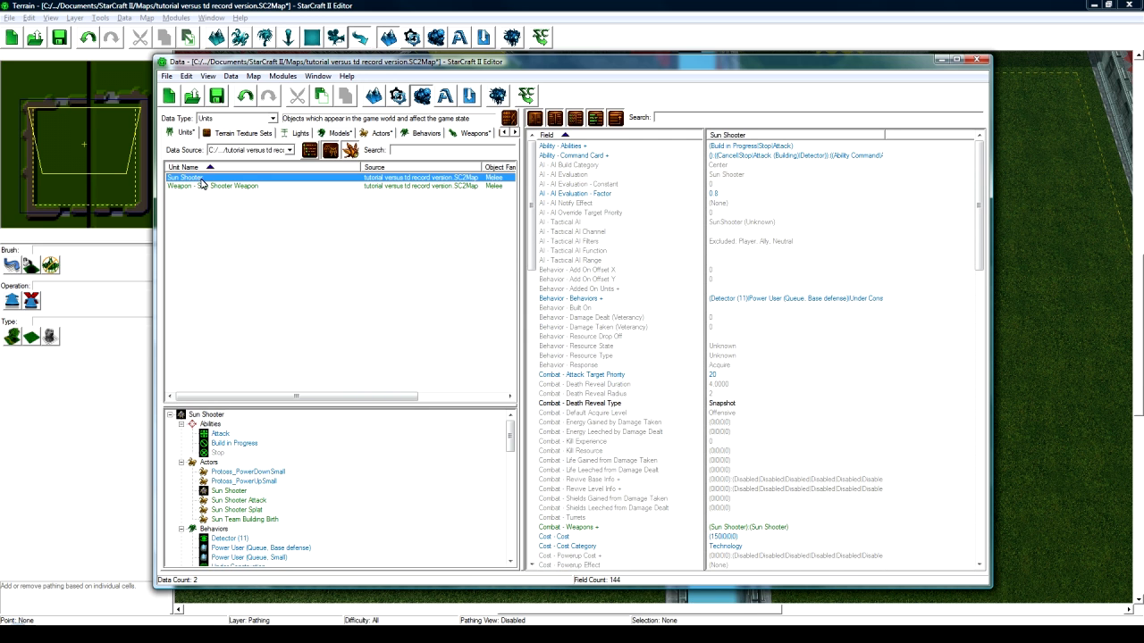
double_click(747, 149)
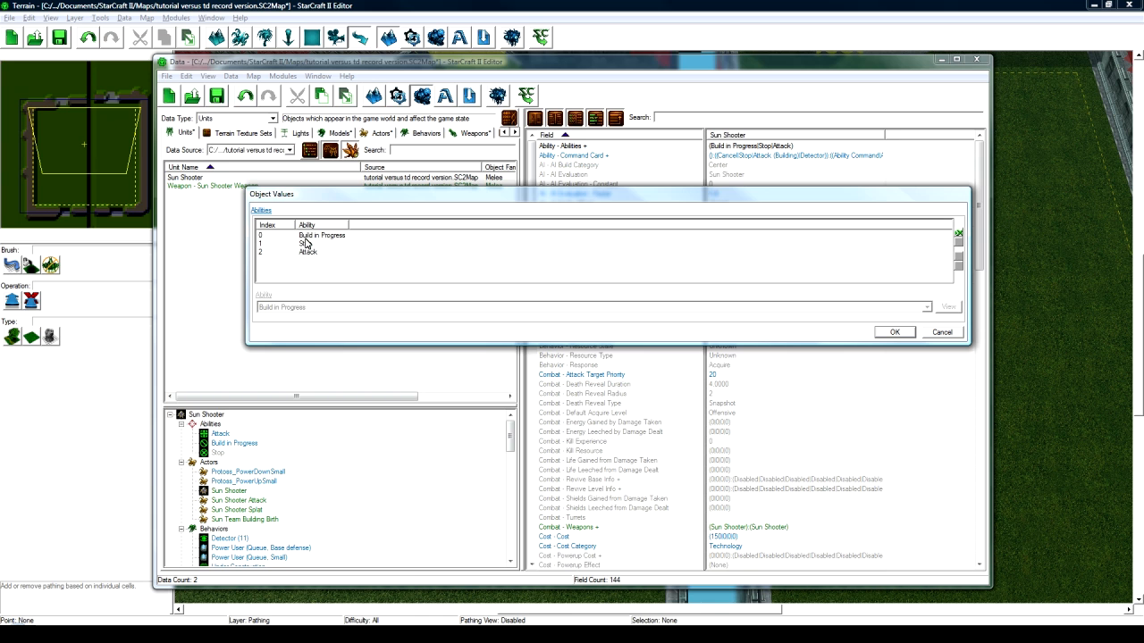
left_click(942, 331)
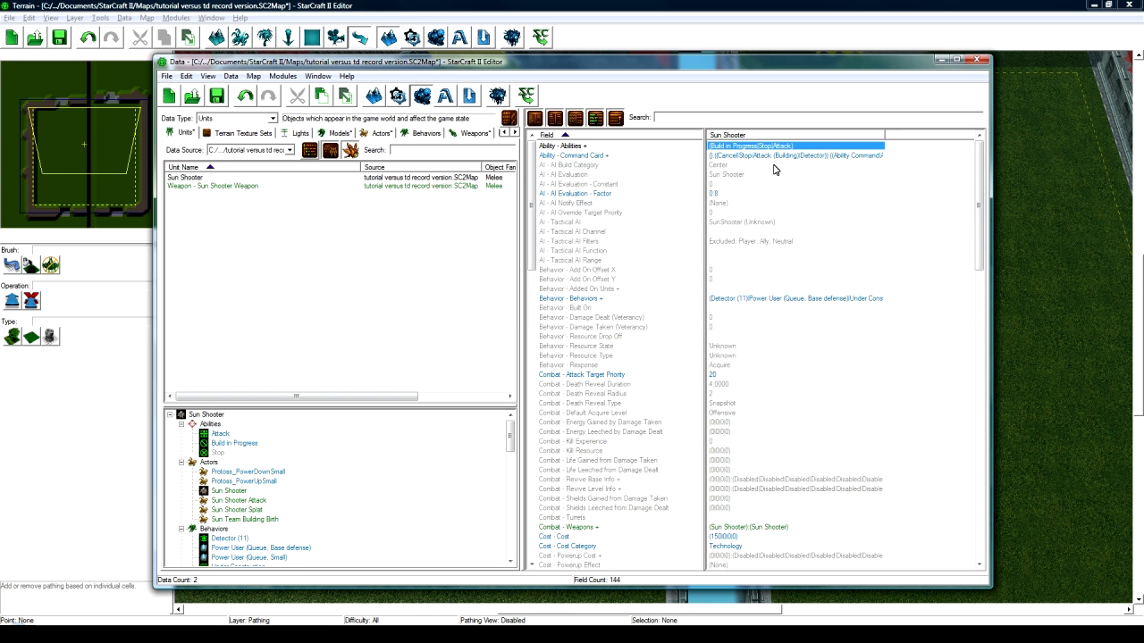
double_click(773, 157)
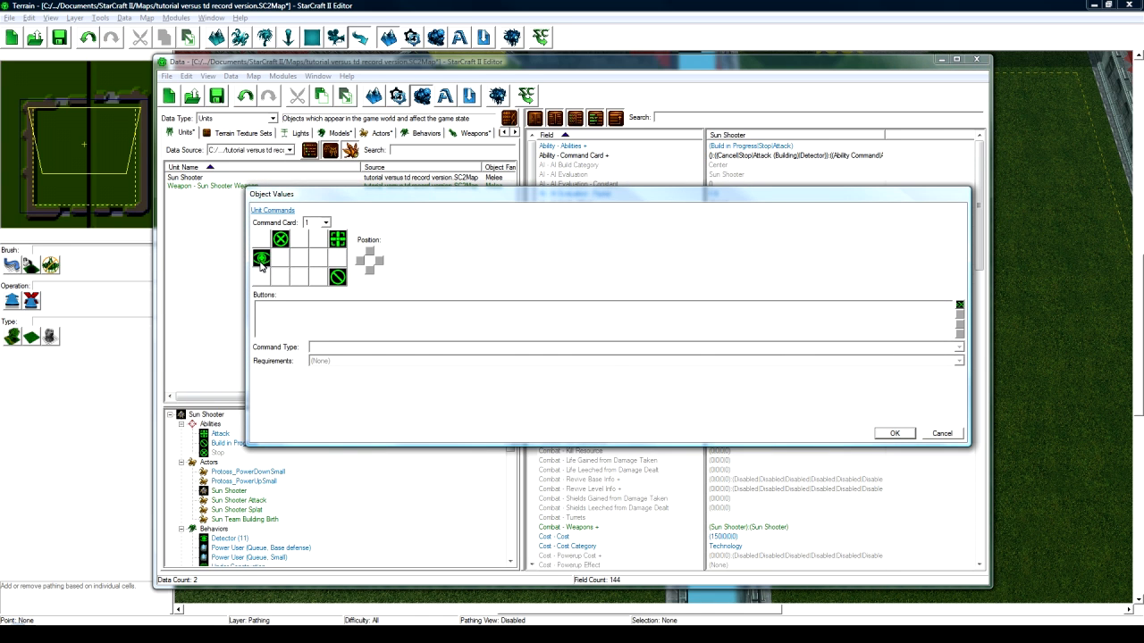
left_click(263, 259)
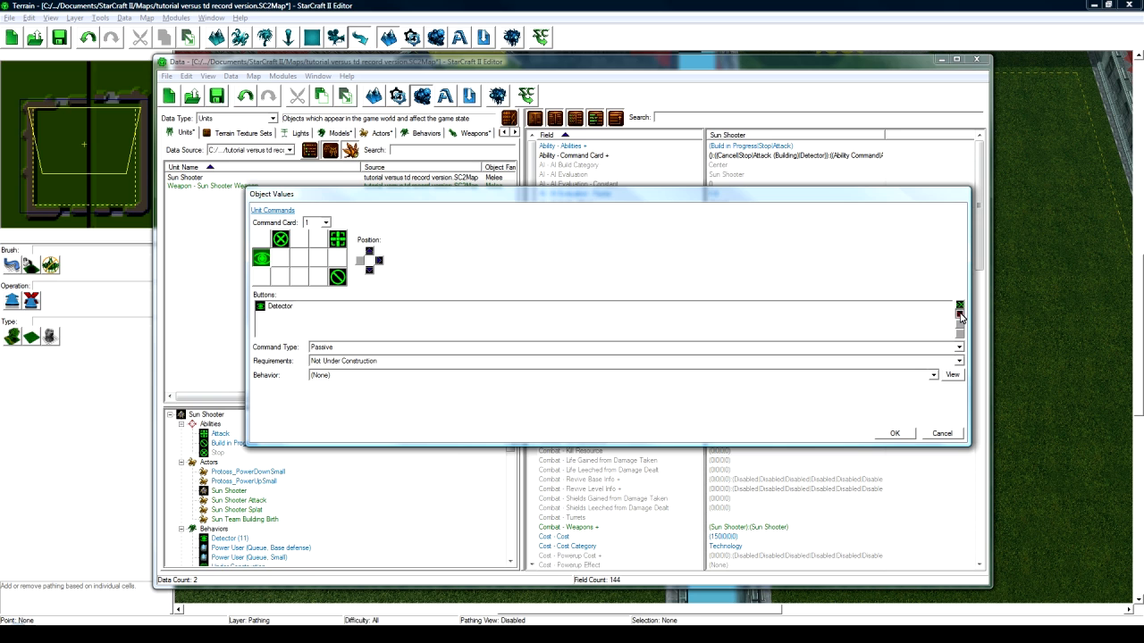
left_click(960, 315)
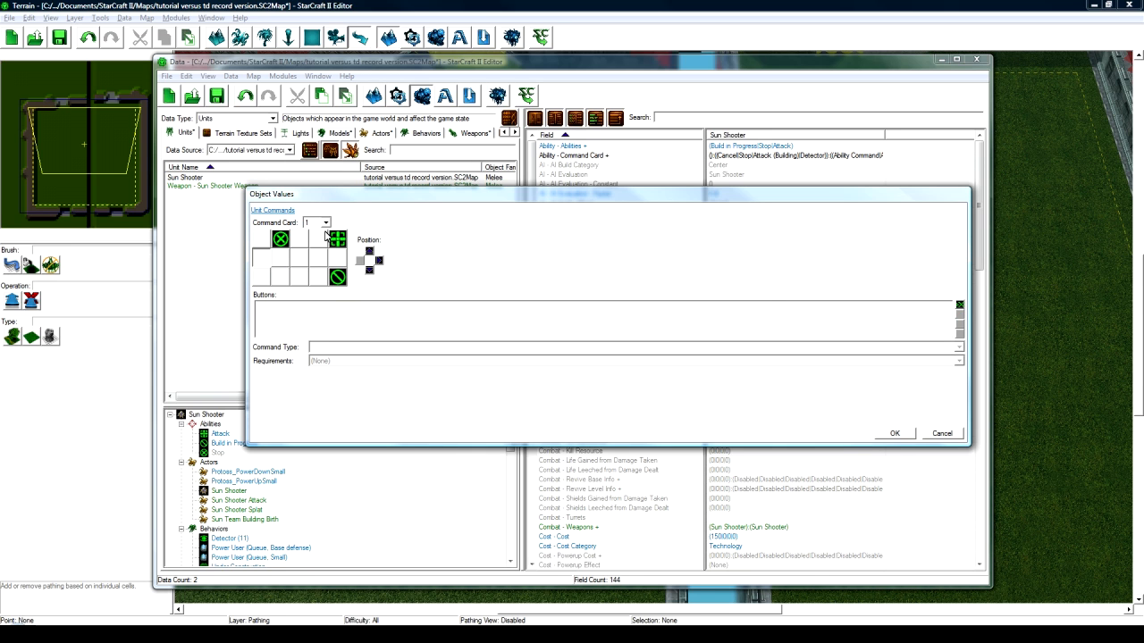
left_click(893, 434)
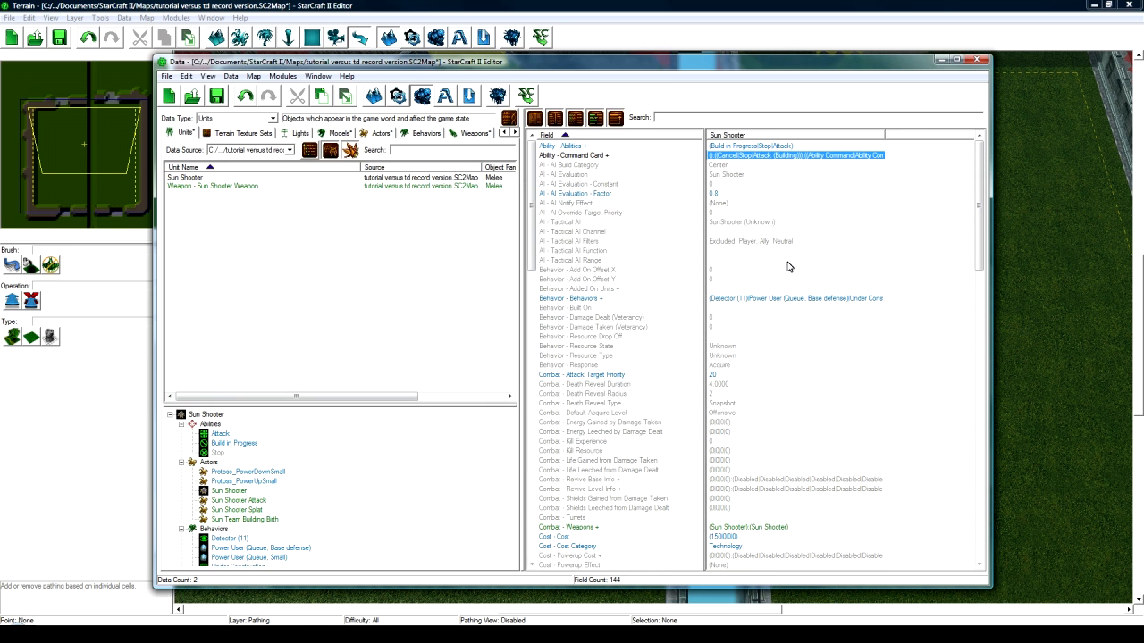
- Remove the Detector (11) and Power User behaviors, leaving only Under Construction
double_click(762, 299)
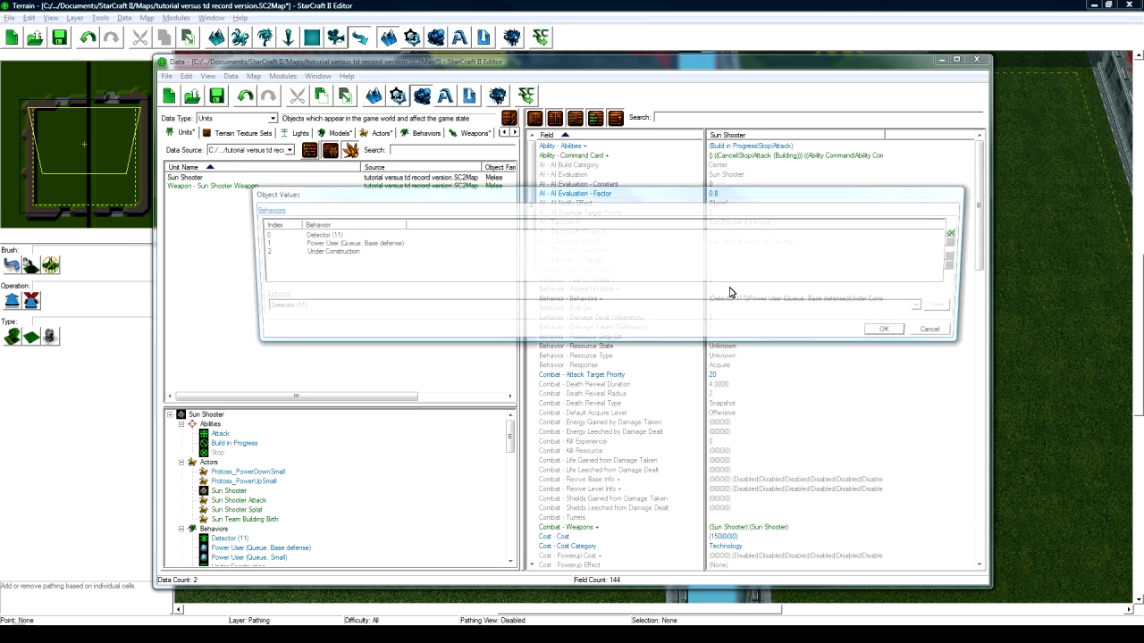
left_click(337, 236)
left_click(957, 242)
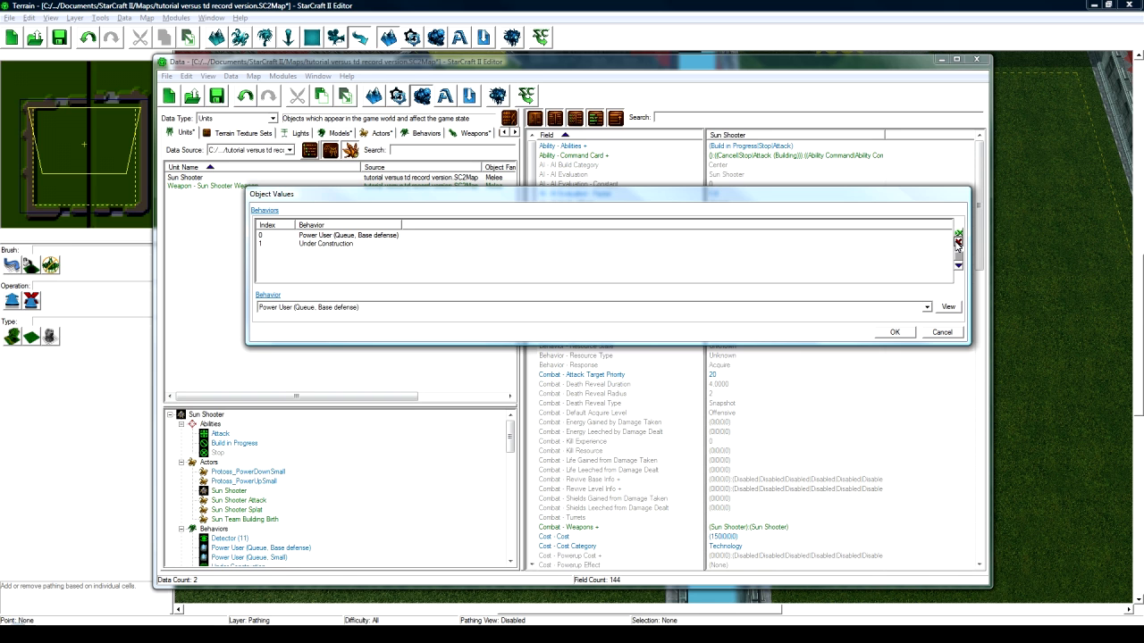
left_click(958, 243)
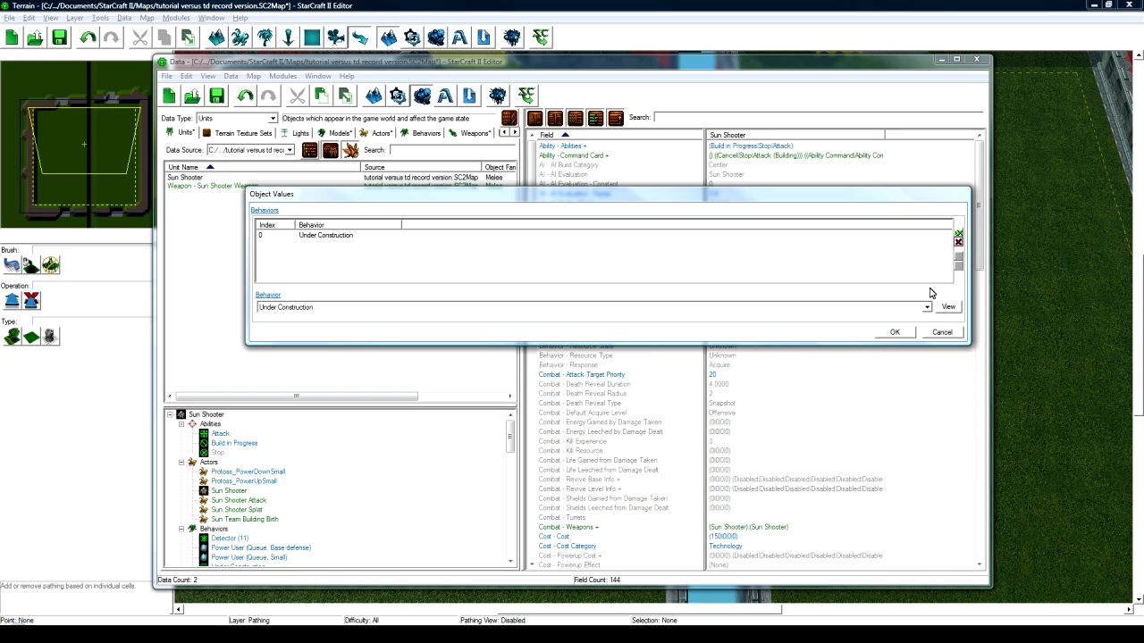
left_click(894, 331)
scroll(766, 313, "down", 2)
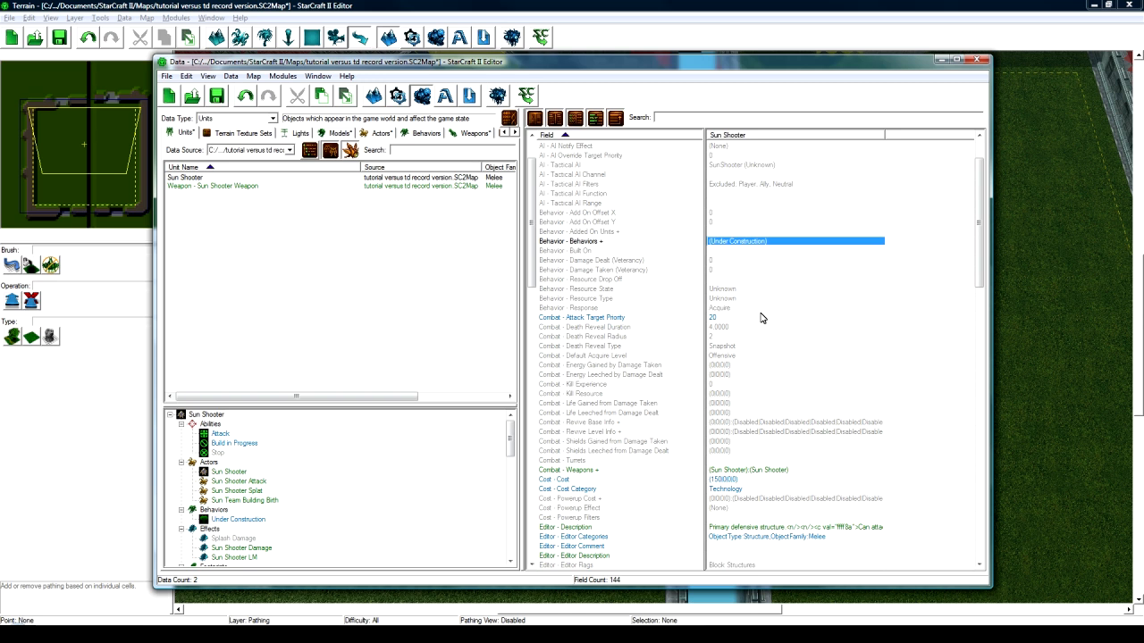
- Lower the Sun Shooter's mineral cost from 150 to 70
scroll(746, 328, "down", 3)
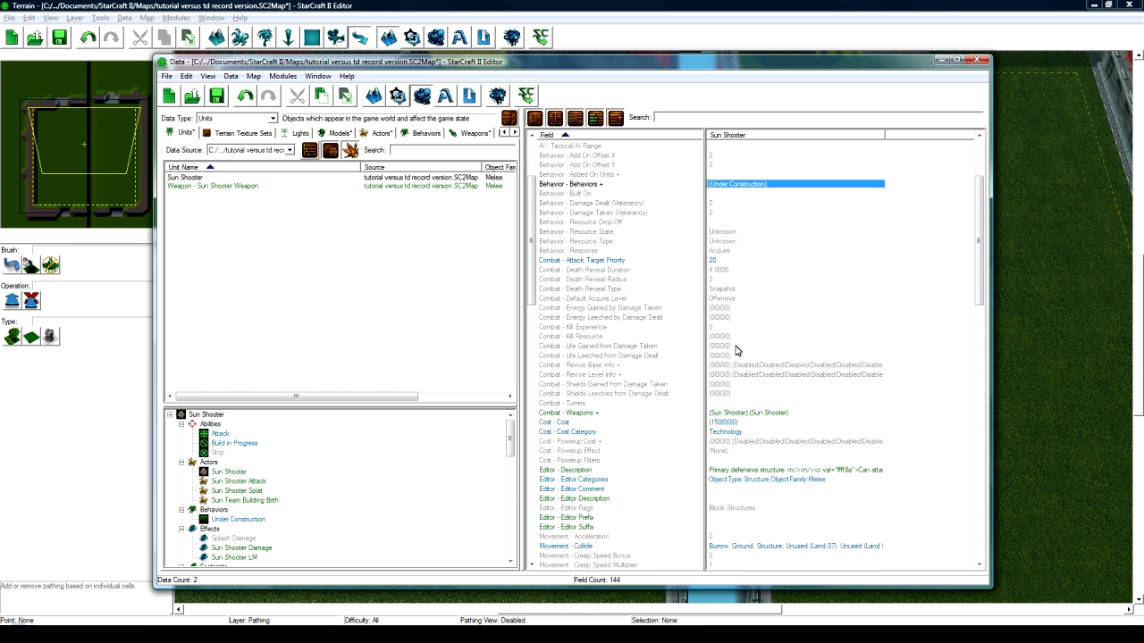
left_click(740, 386)
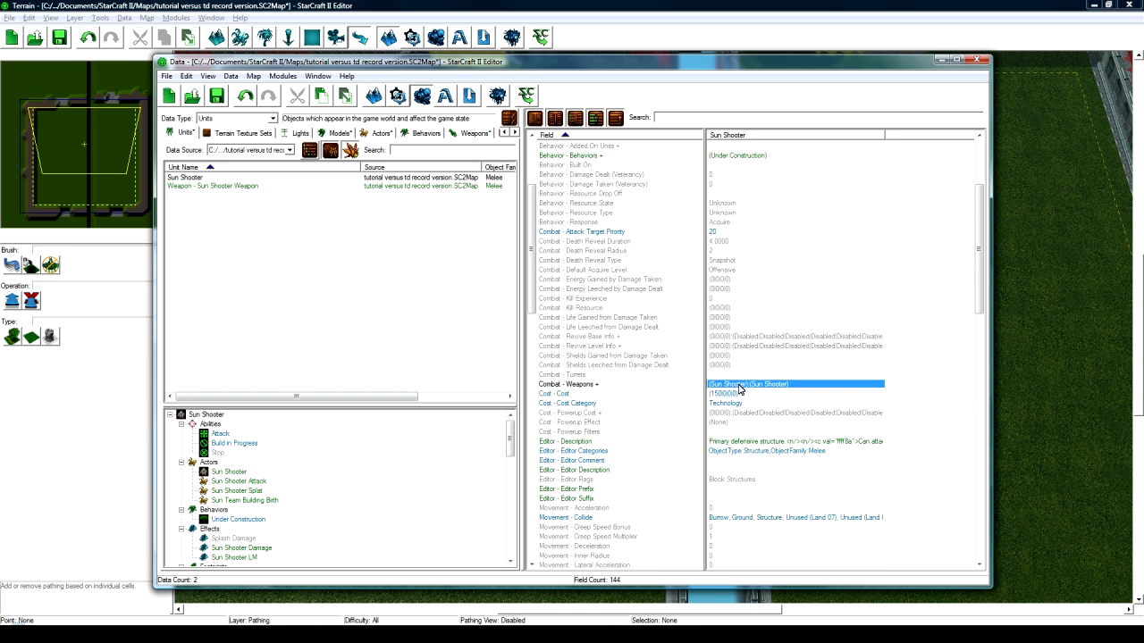
double_click(739, 386)
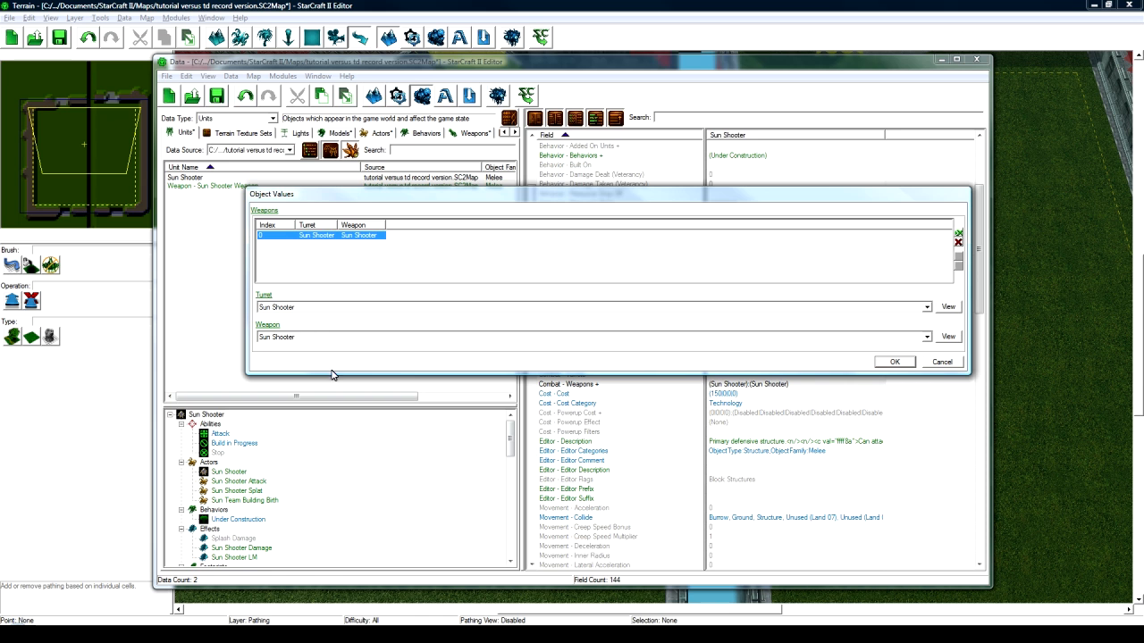
left_click(934, 365)
double_click(742, 393)
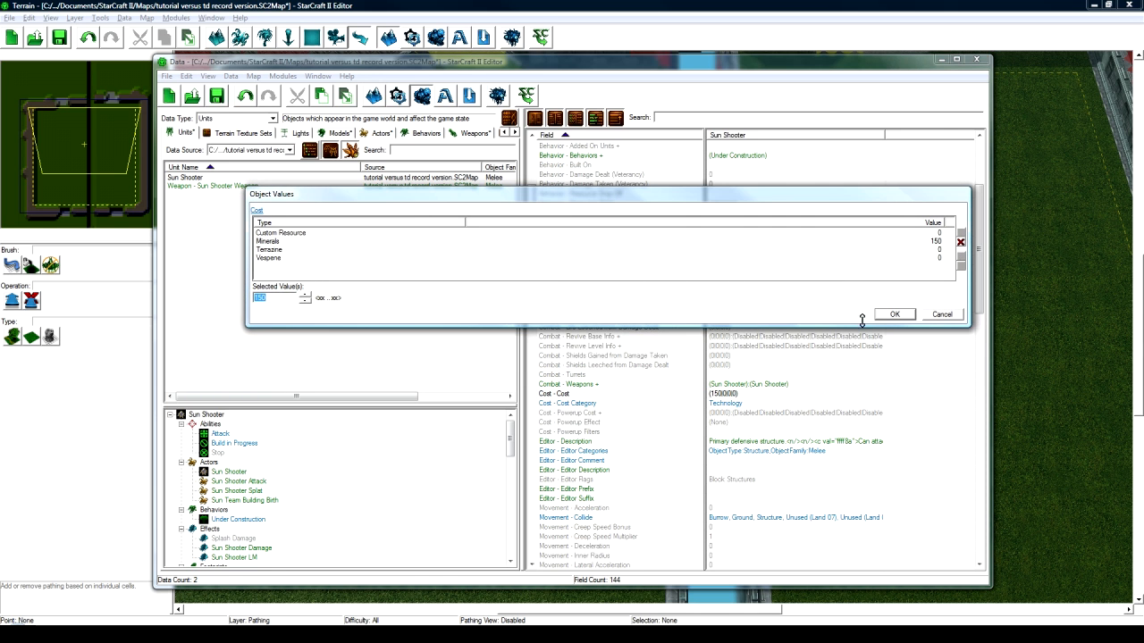
type("70")
left_click(894, 314)
- Clear the Sun Shooter's Editor - Description text
scroll(738, 404, "down", 2)
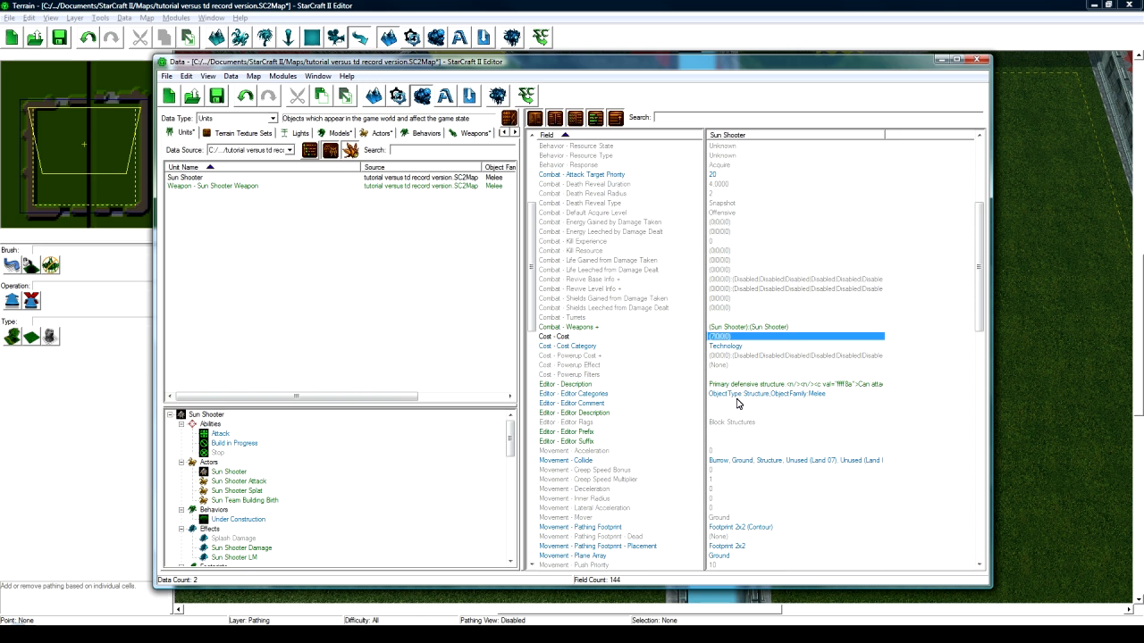
scroll(731, 351, "down", 1)
double_click(740, 357)
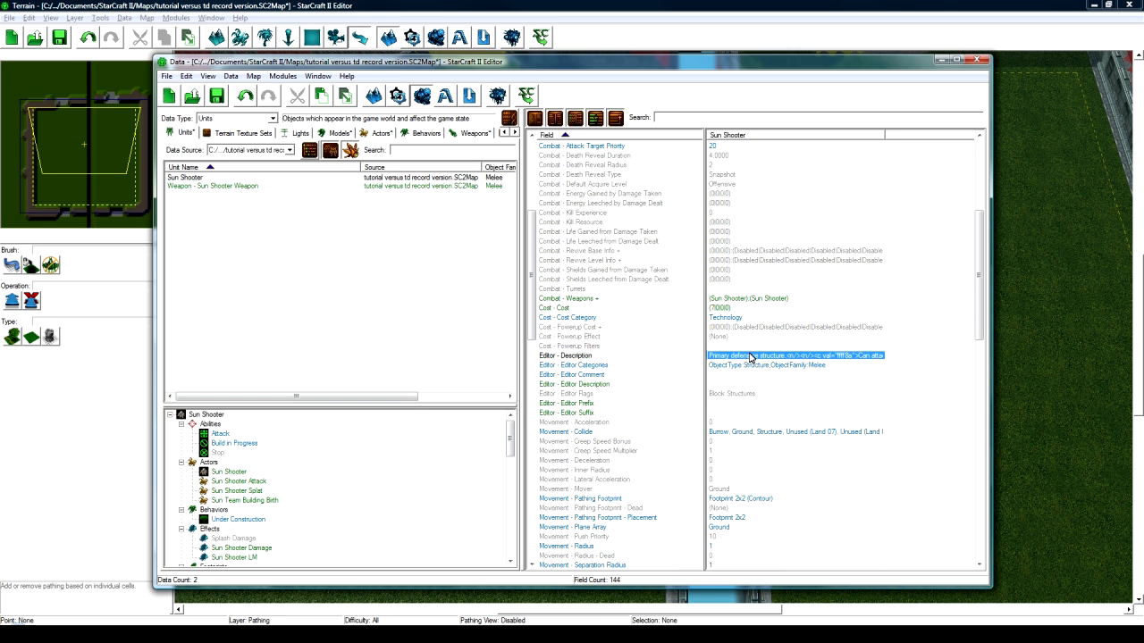
key("Delete")
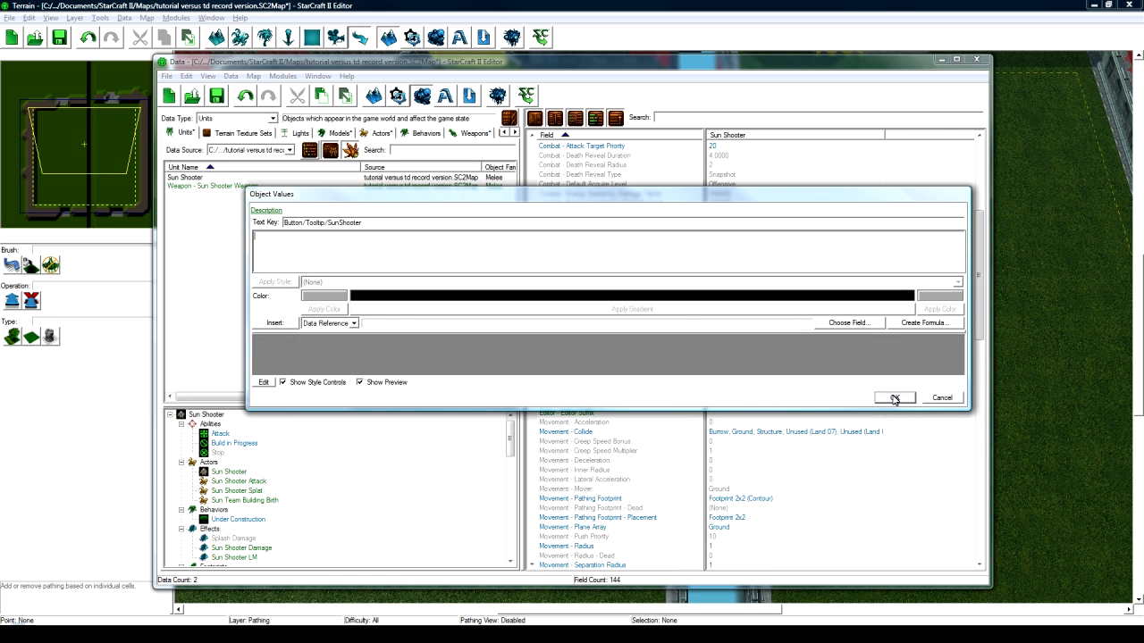
left_click(894, 397)
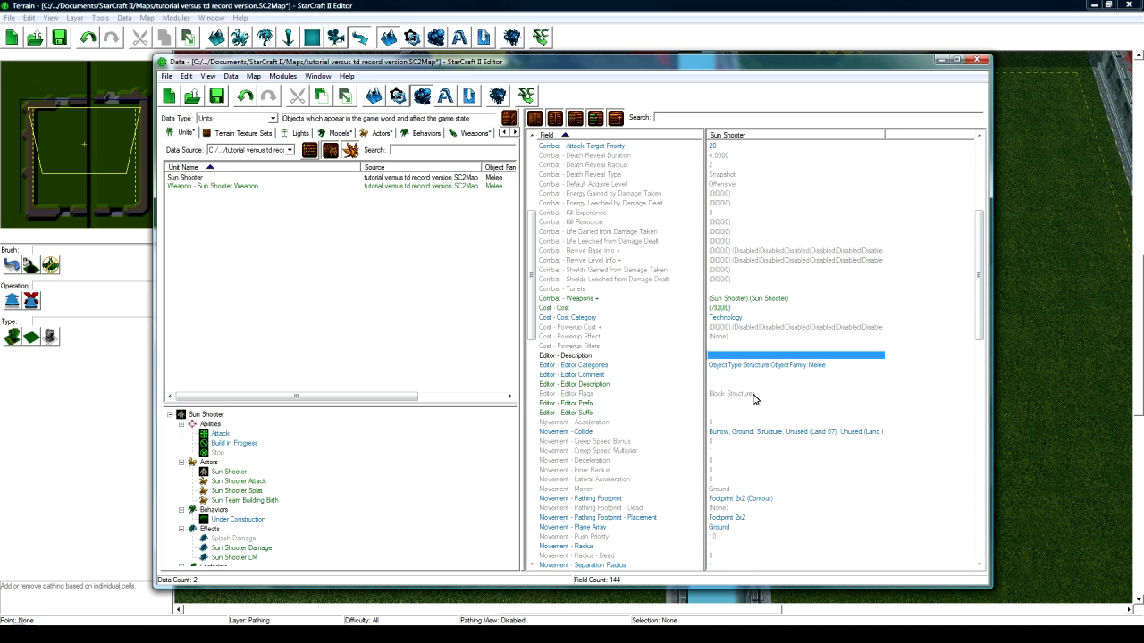
scroll(755, 397, "down", 5)
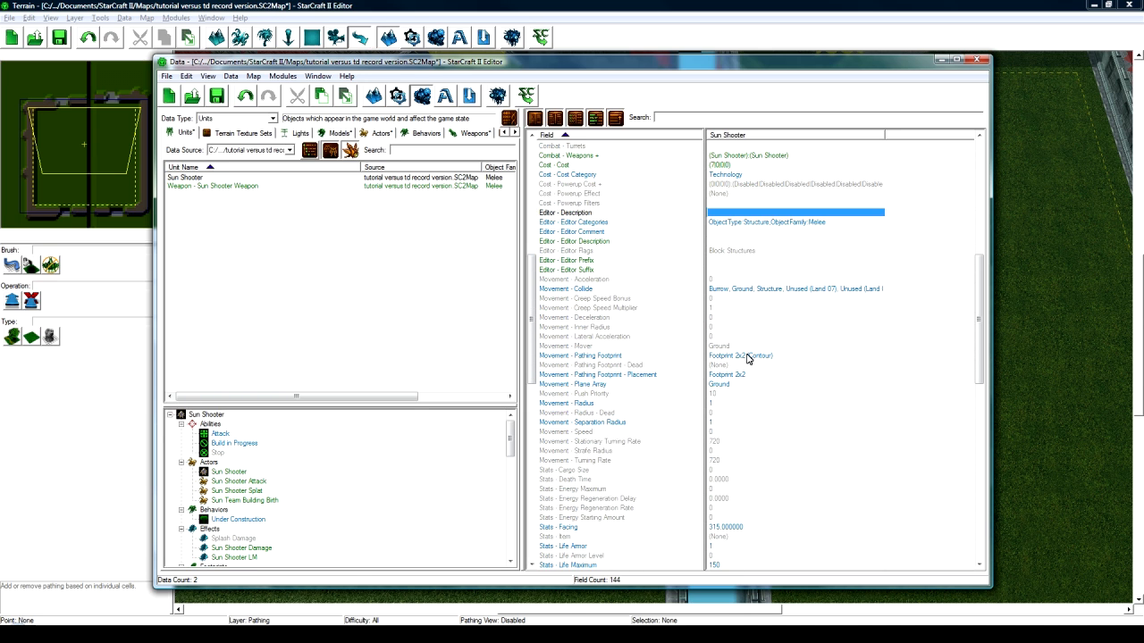
- Set both the pathing and placement footprints to Footprint 2x2 (Doodad)
left_click(747, 357)
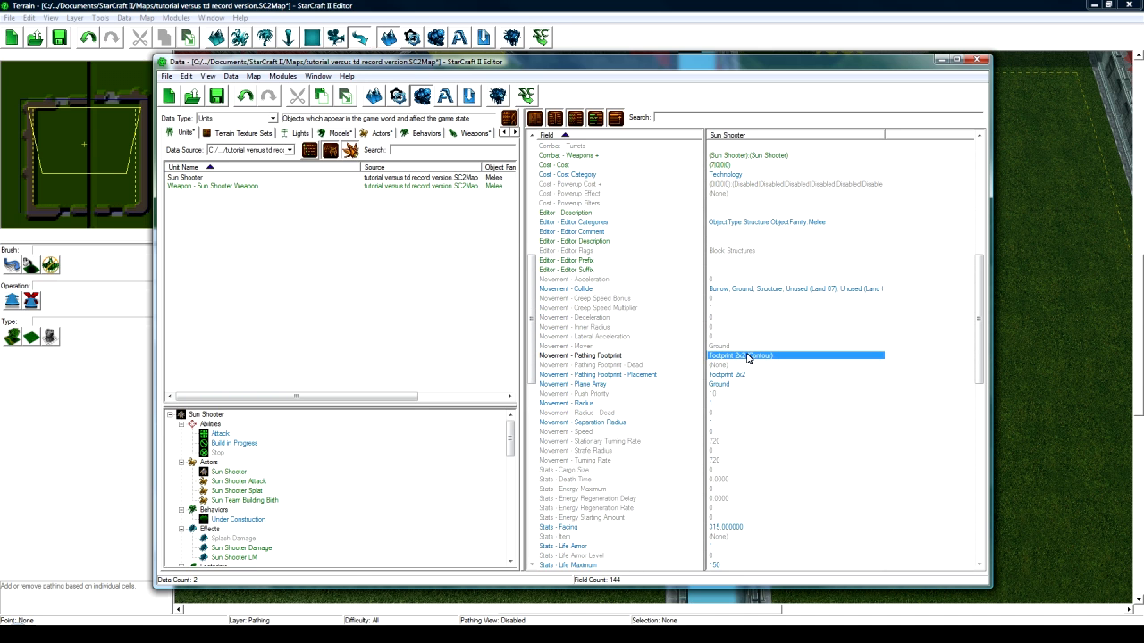
double_click(747, 357)
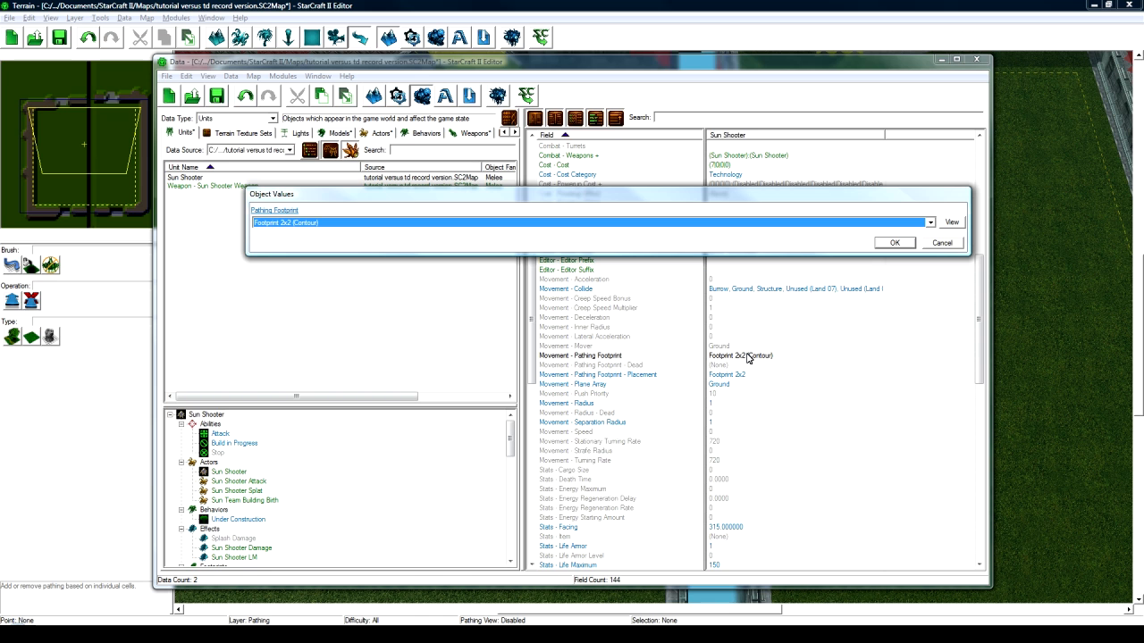
left_click(630, 224)
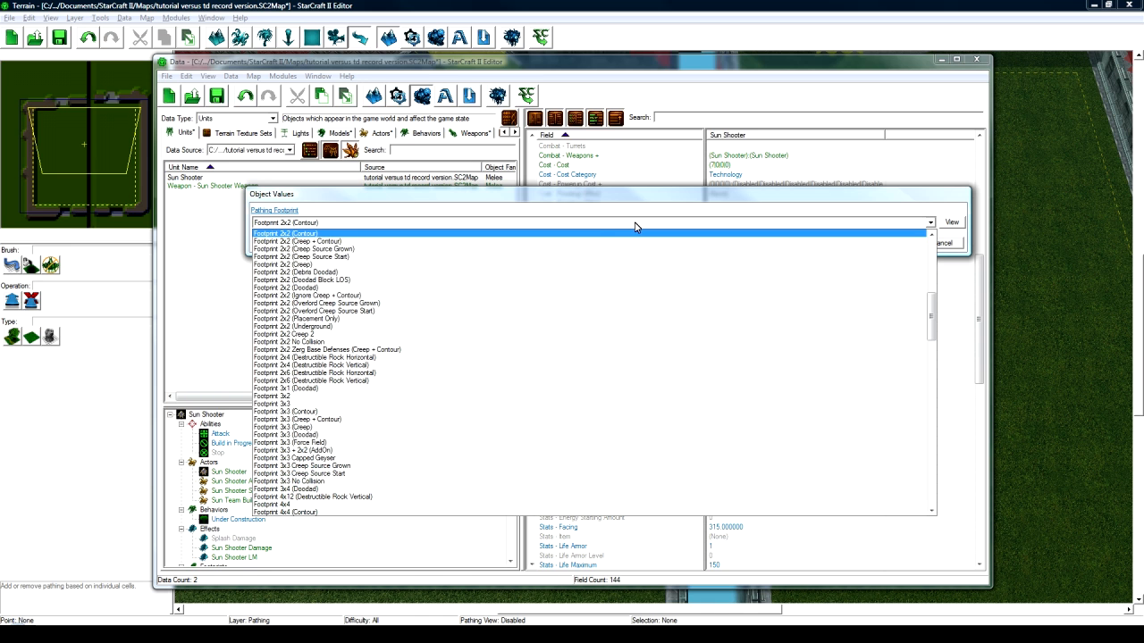
left_click(309, 289)
left_click(893, 244)
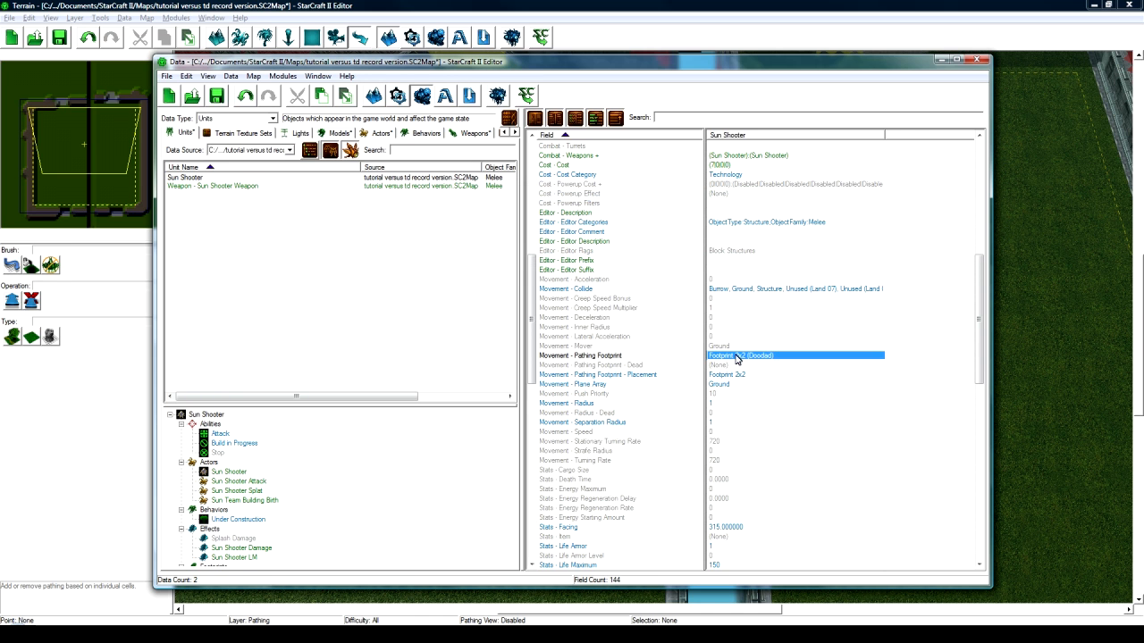
left_click(741, 377)
type("Footprint 2x2 (Doodad)")
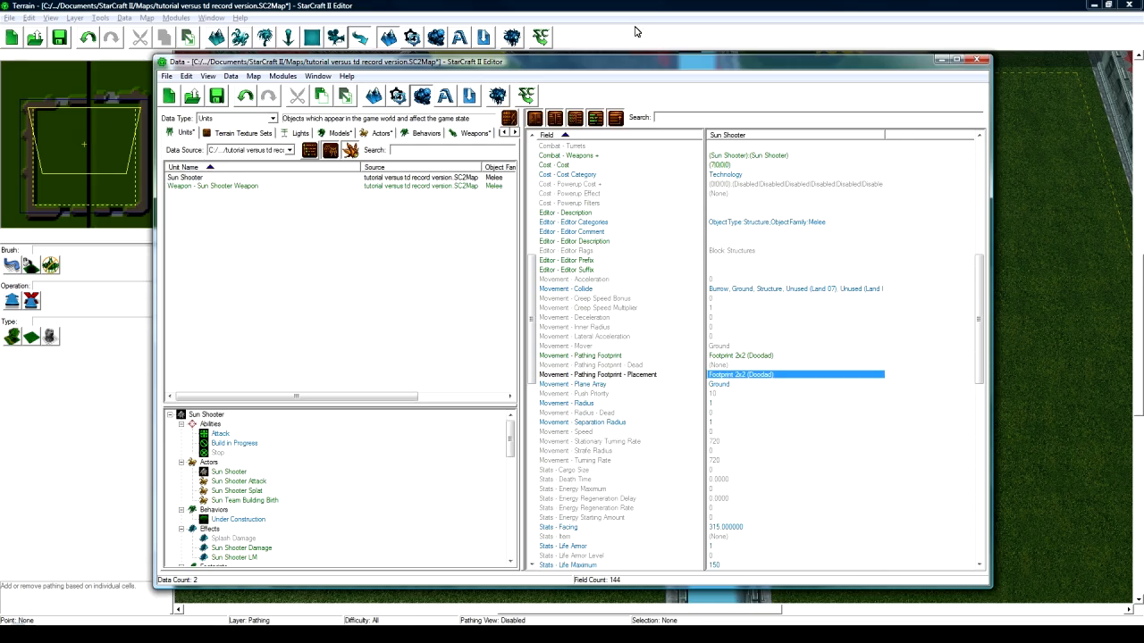
- Return to the terrain map and pan toward the open base area
left_click(636, 27)
right_click_drag(493, 282, 621, 335)
key("u")
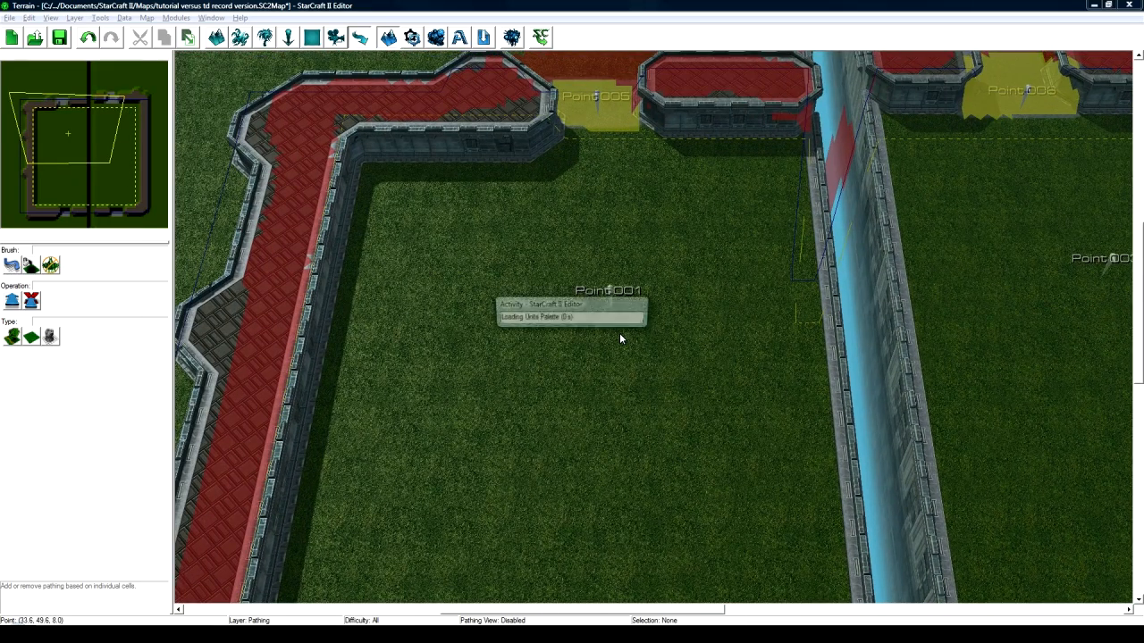
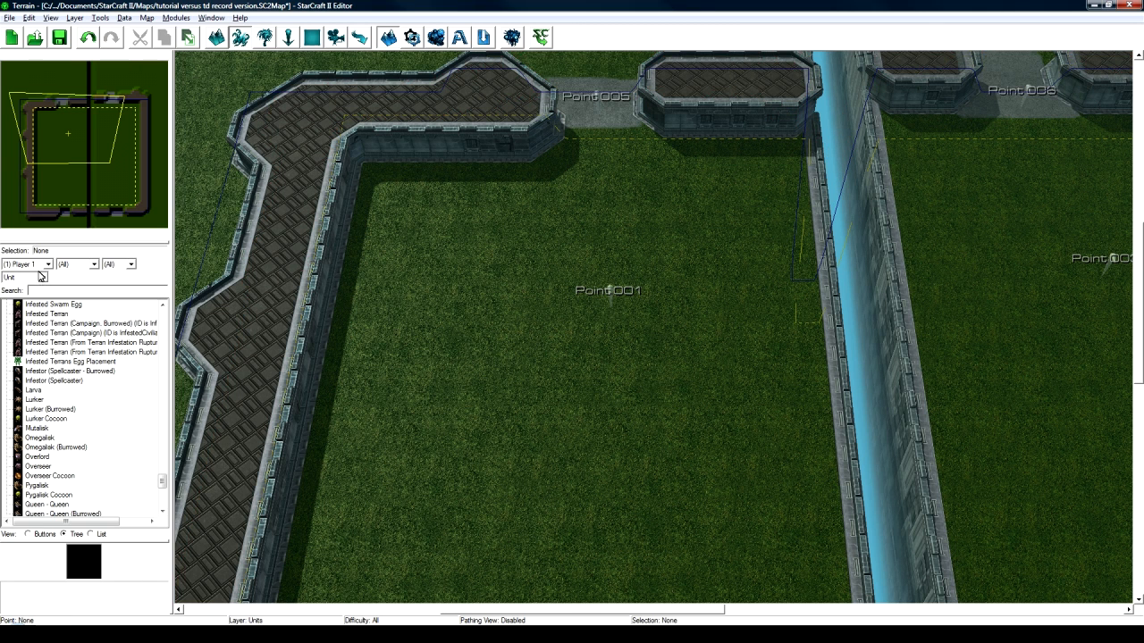
- Filter the unit palette to Protoss structures and pick the Photon Cannon
left_click(41, 278)
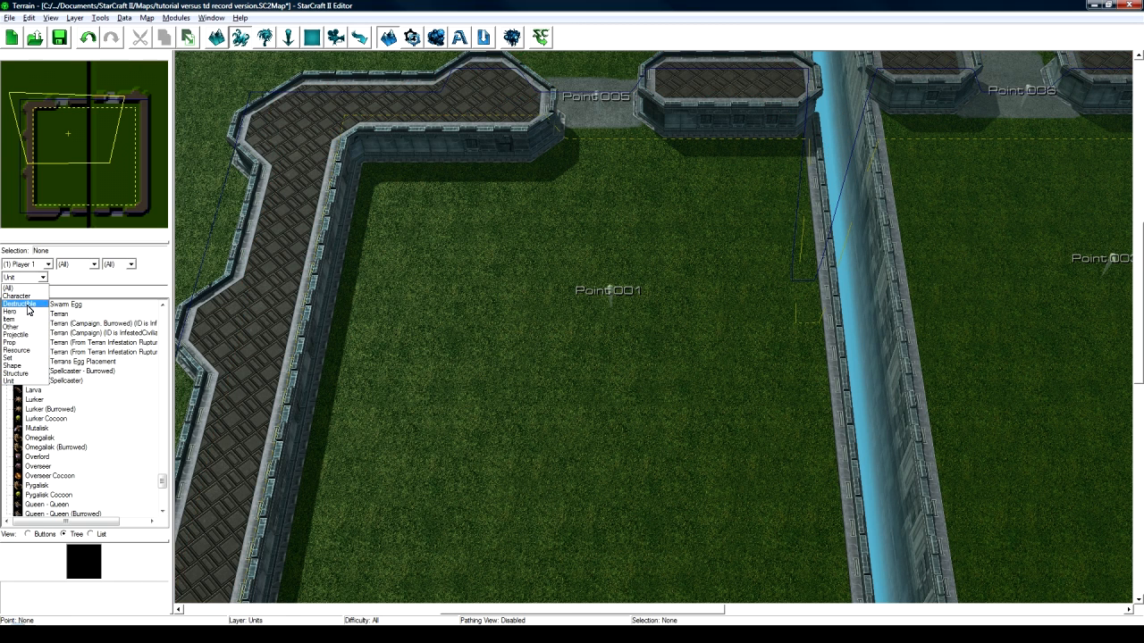
left_click(27, 372)
left_click(119, 264)
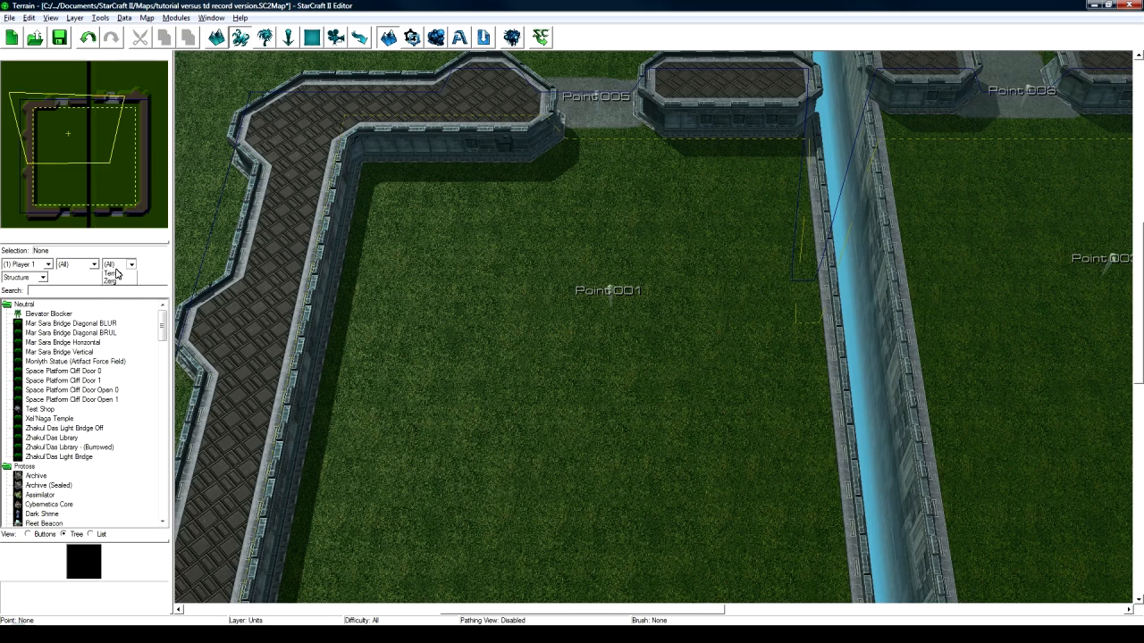
left_click(116, 292)
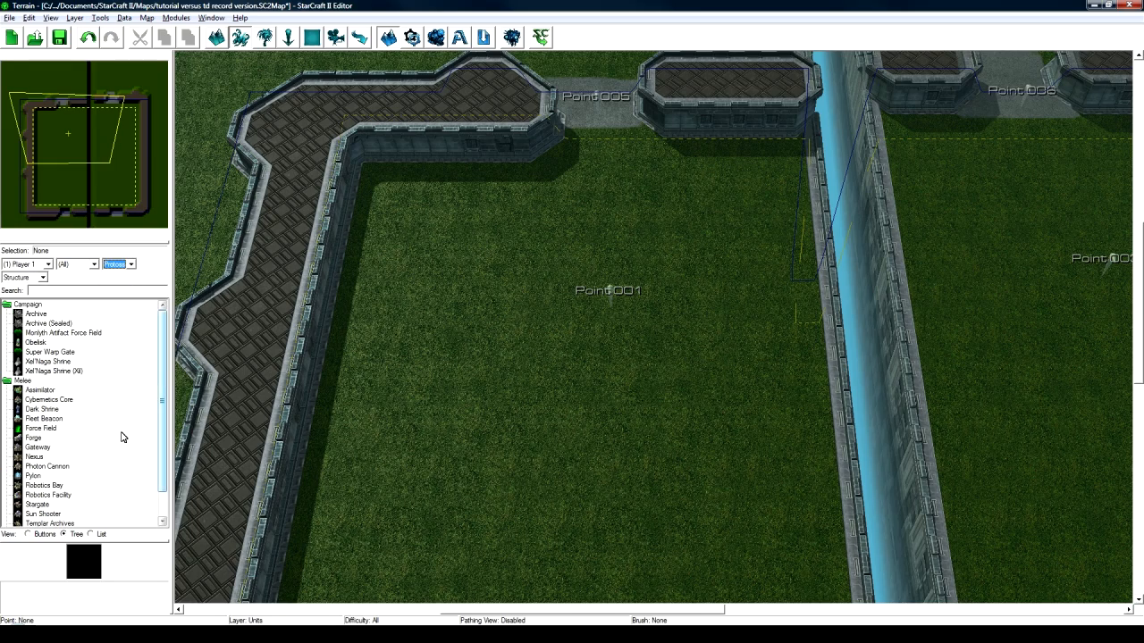
left_click(47, 466)
- Place the first Photon Cannon in the grass field and turn on the pathing overlay
middle_click_drag(524, 327, 524, 368)
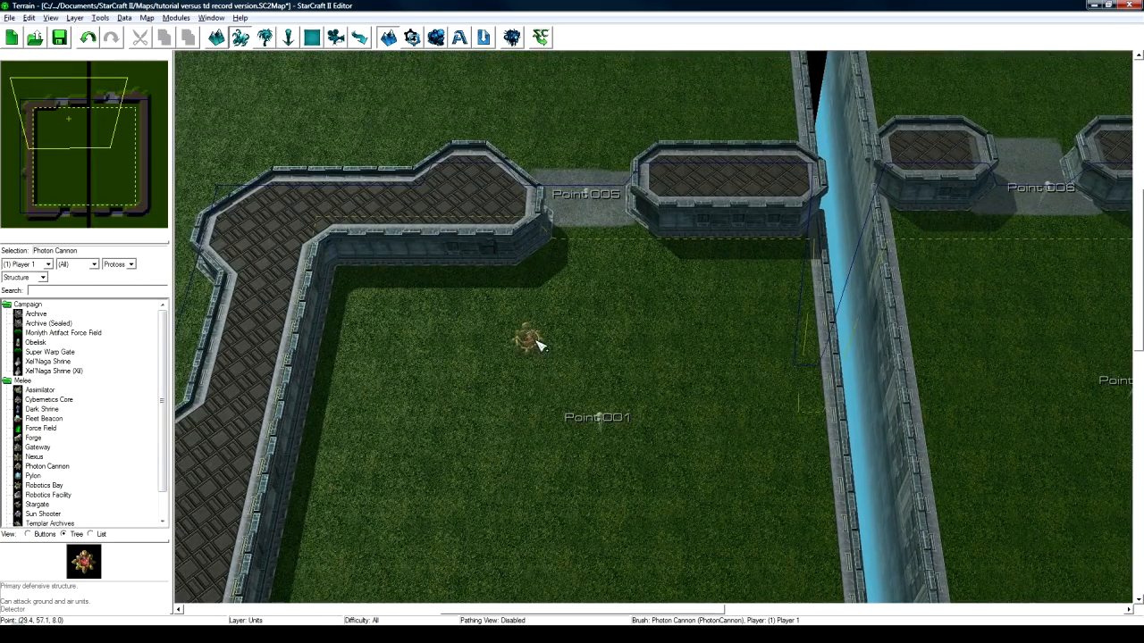
left_click(528, 351)
scroll(636, 331, "up", 4)
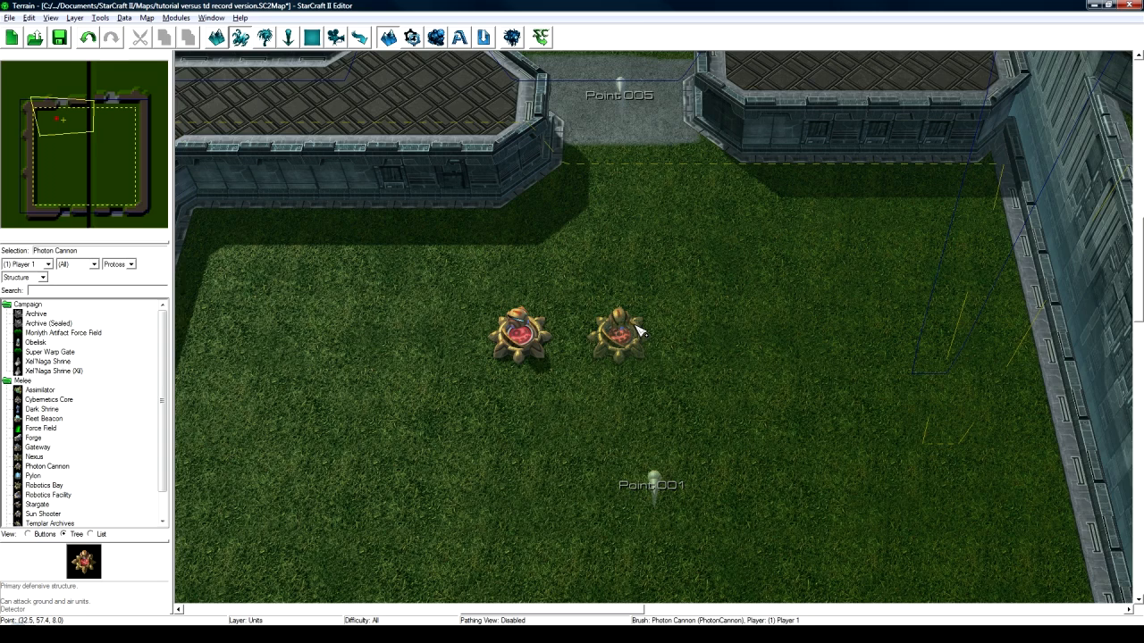
key("p")
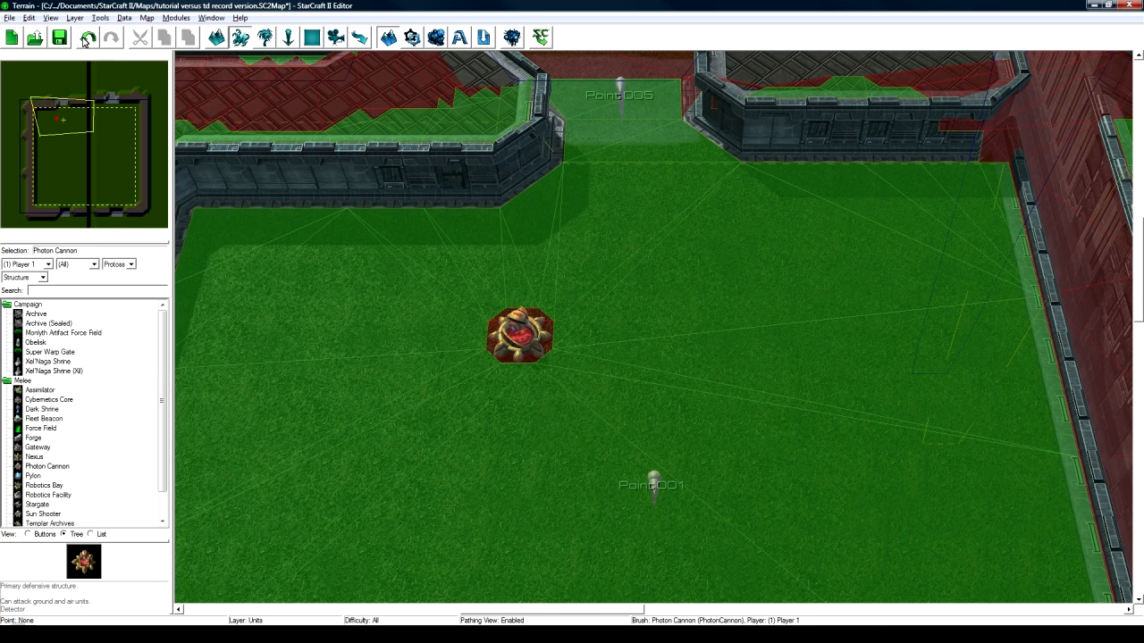
left_click(50, 18)
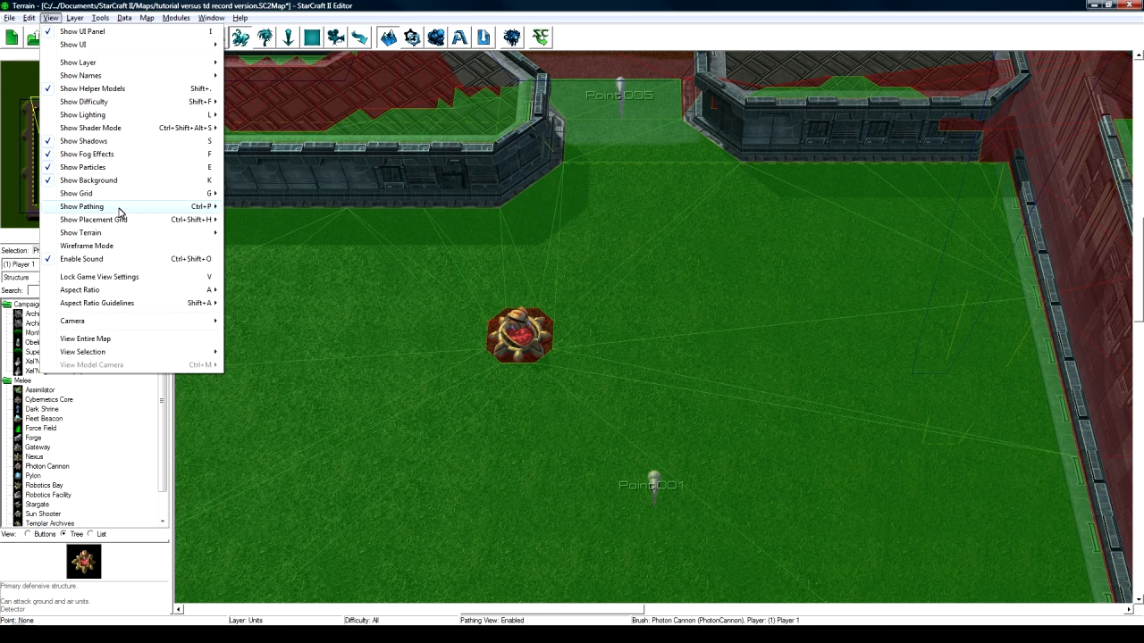
mouse_move(120, 208)
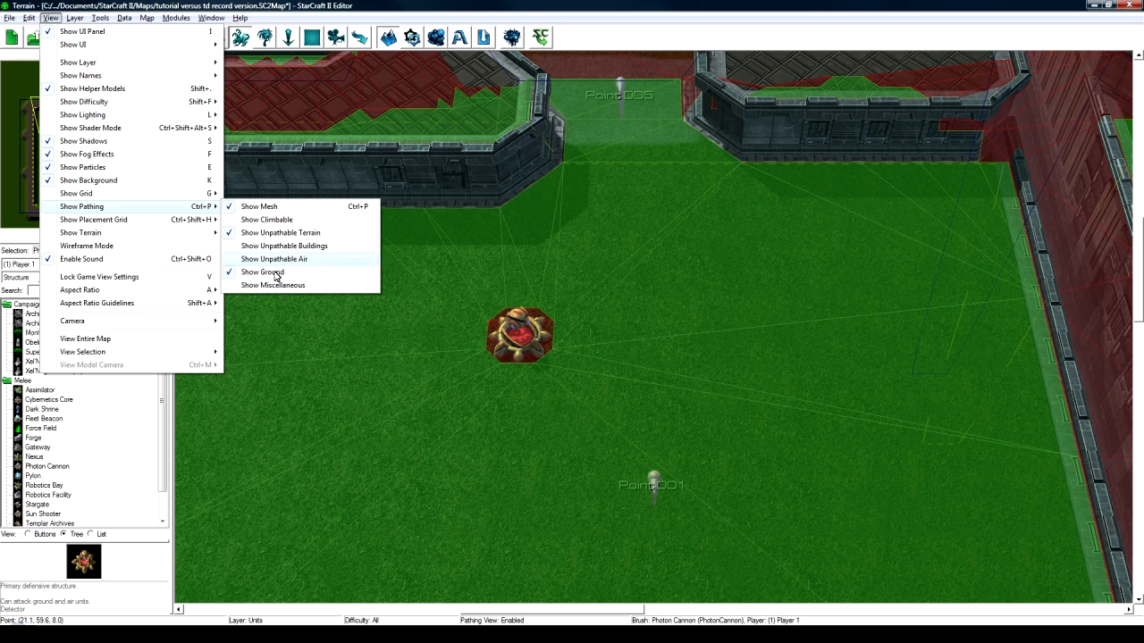
left_click(480, 3)
- Place two more Photon Cannons, one beside the first and one below-left of the pair
right_click_drag(543, 298, 576, 318)
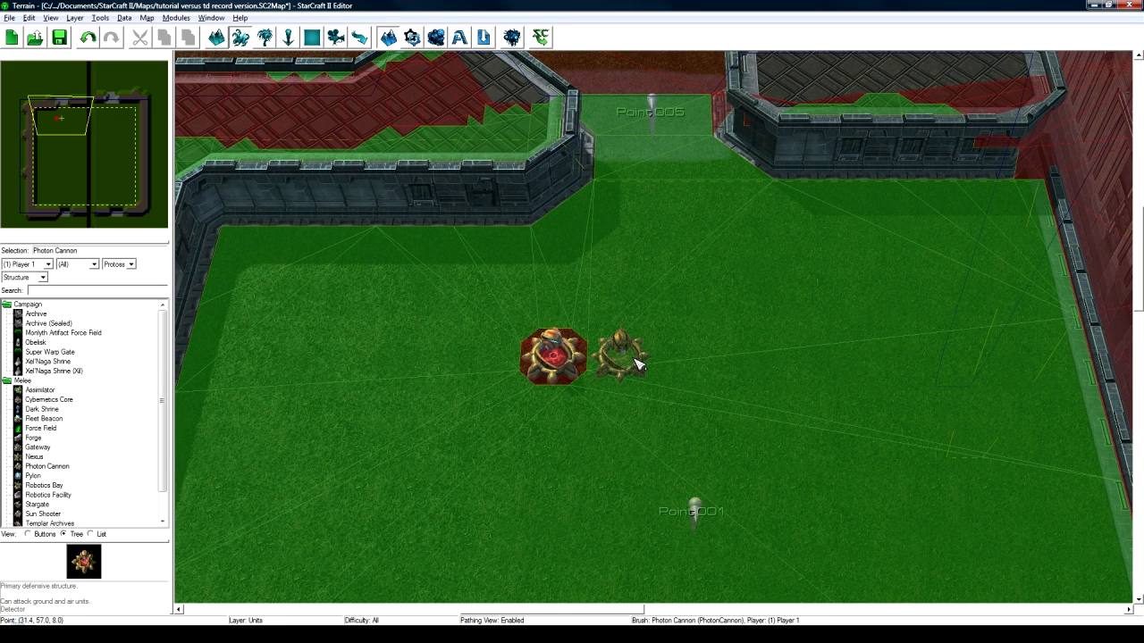
left_click(620, 355)
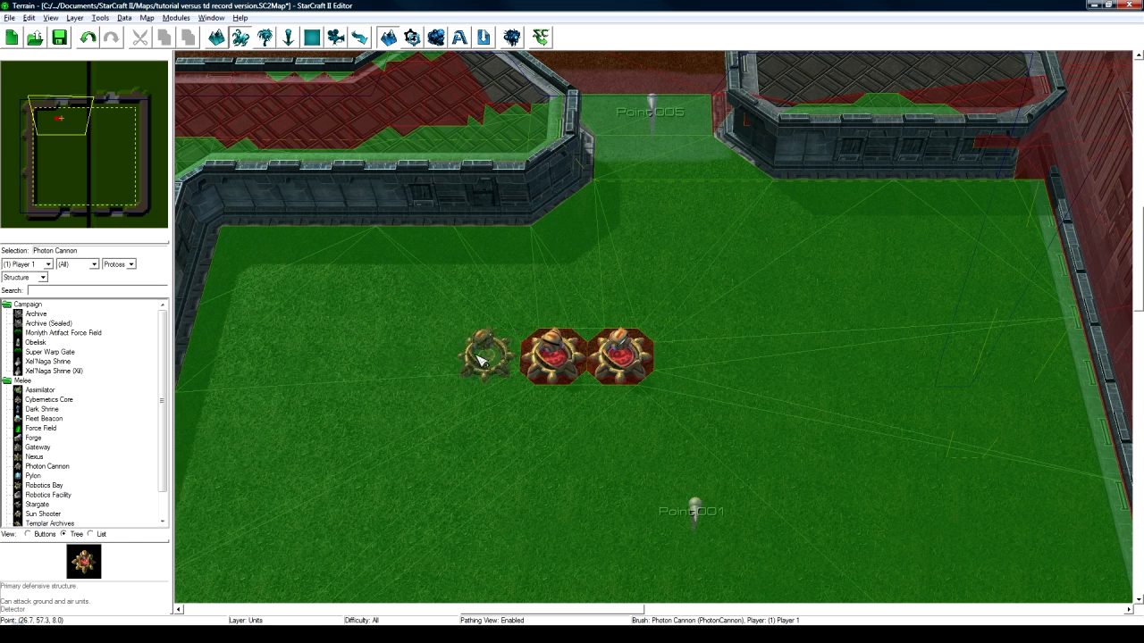
left_click(481, 413)
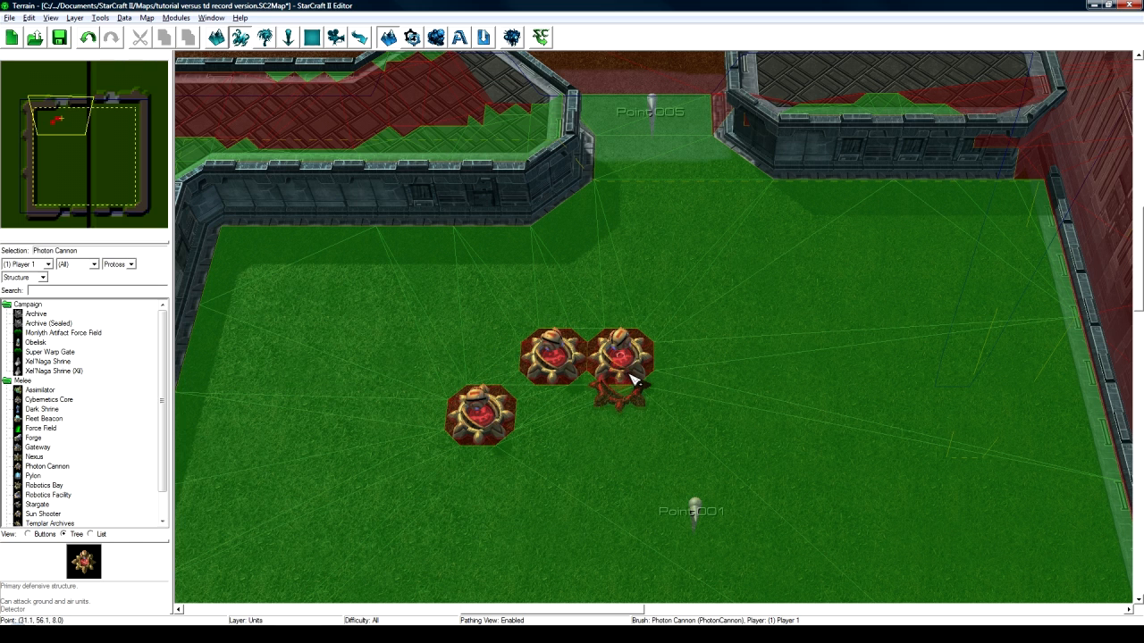
- Show all races' structures, search 'sun sh', and place a Sun Shooter near Point001
left_click(121, 264)
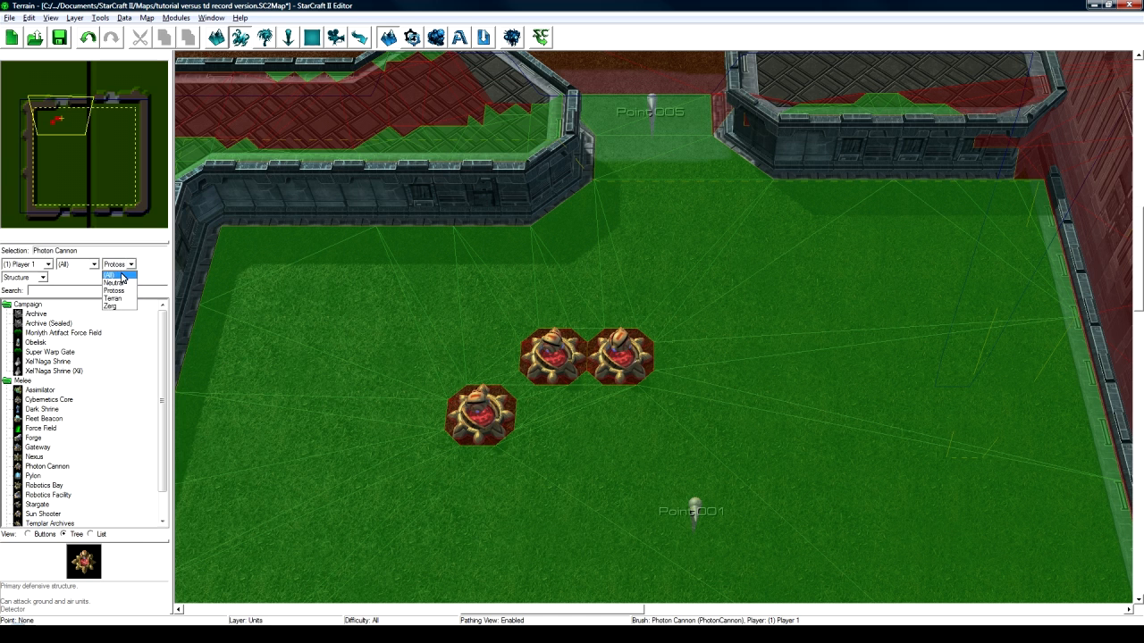
left_click(116, 275)
left_click(93, 290)
type("sun sh")
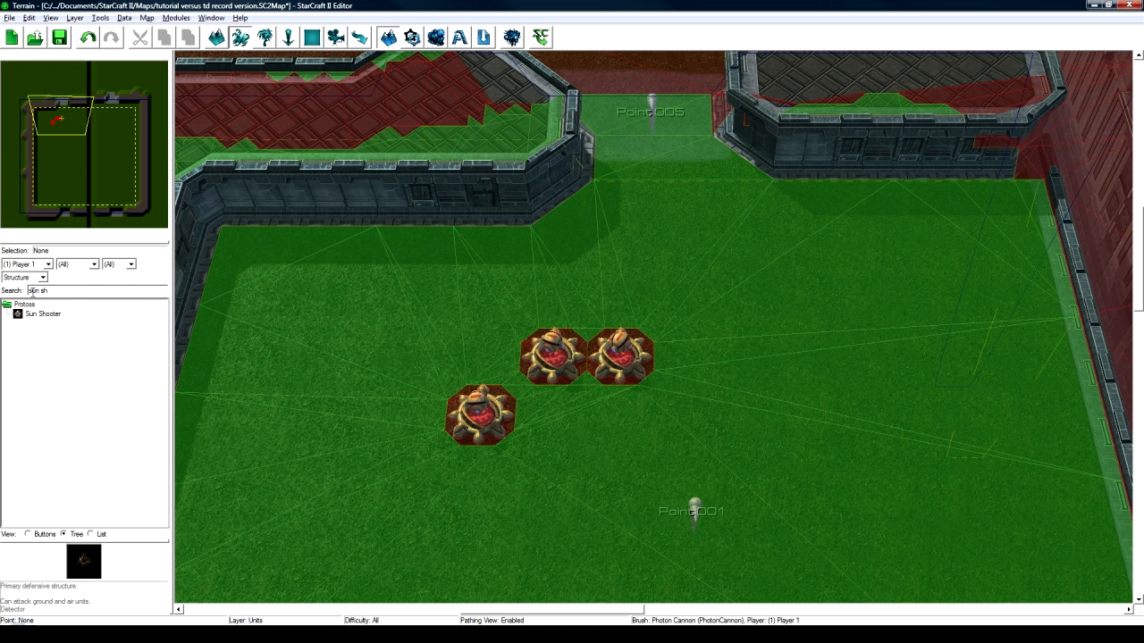
left_click(37, 313)
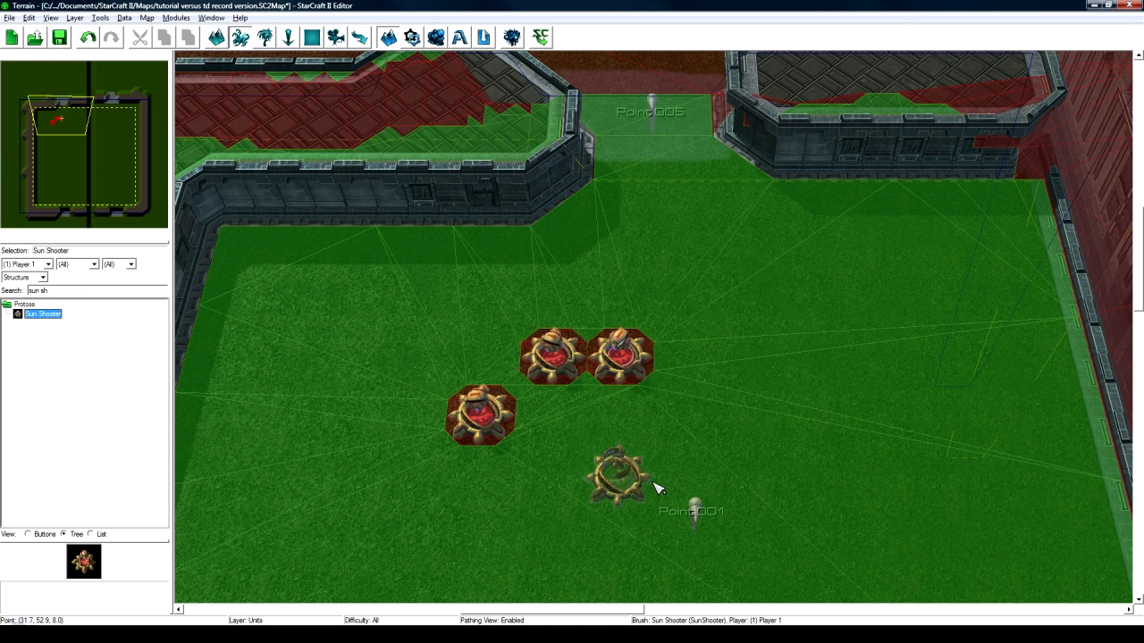
left_click(660, 481)
- Place a second Sun Shooter elsewhere in the grass field
right_click_drag(775, 466, 727, 445)
left_click(670, 395)
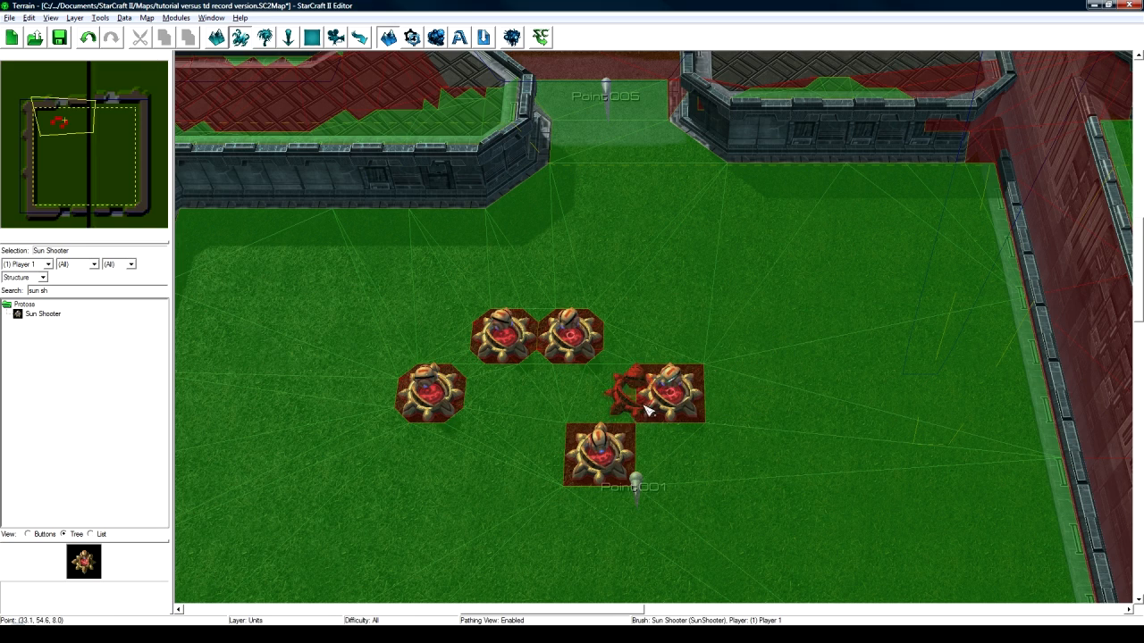
mouse_move(701, 402)
right_mouse_down()
mouse_move(733, 317)
mouse_move(741, 361)
right_mouse_up()
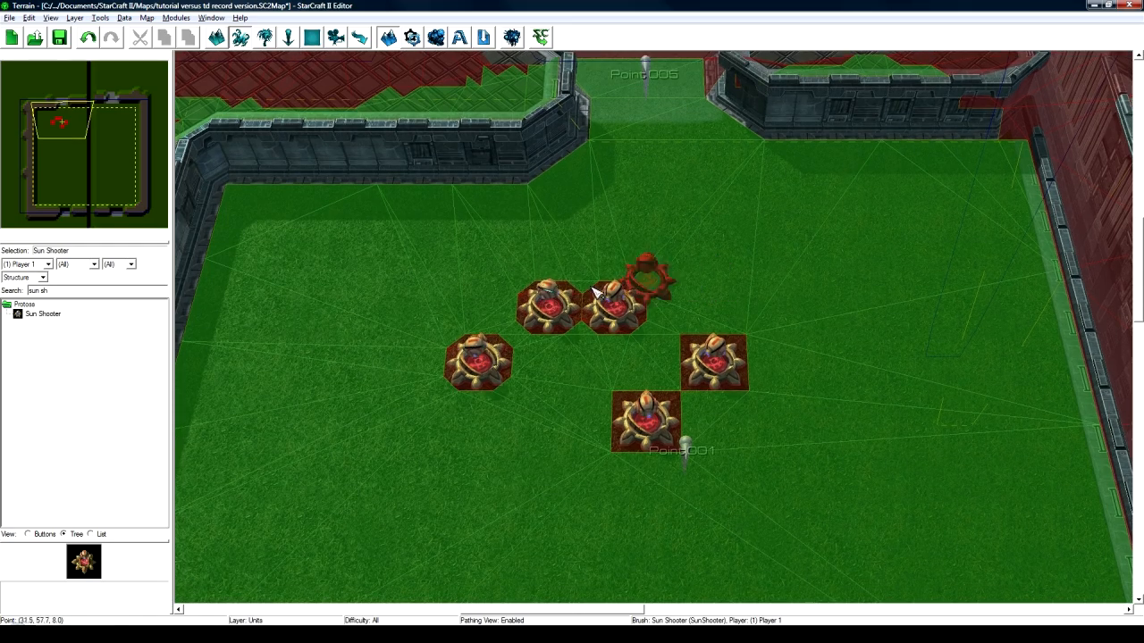
key("Escape")
- Box-select and delete all five placed towers, then turn off the pathing overlay
mouse_move(391, 248)
left_mouse_down()
mouse_move(774, 434)
mouse_move(785, 458)
left_mouse_up()
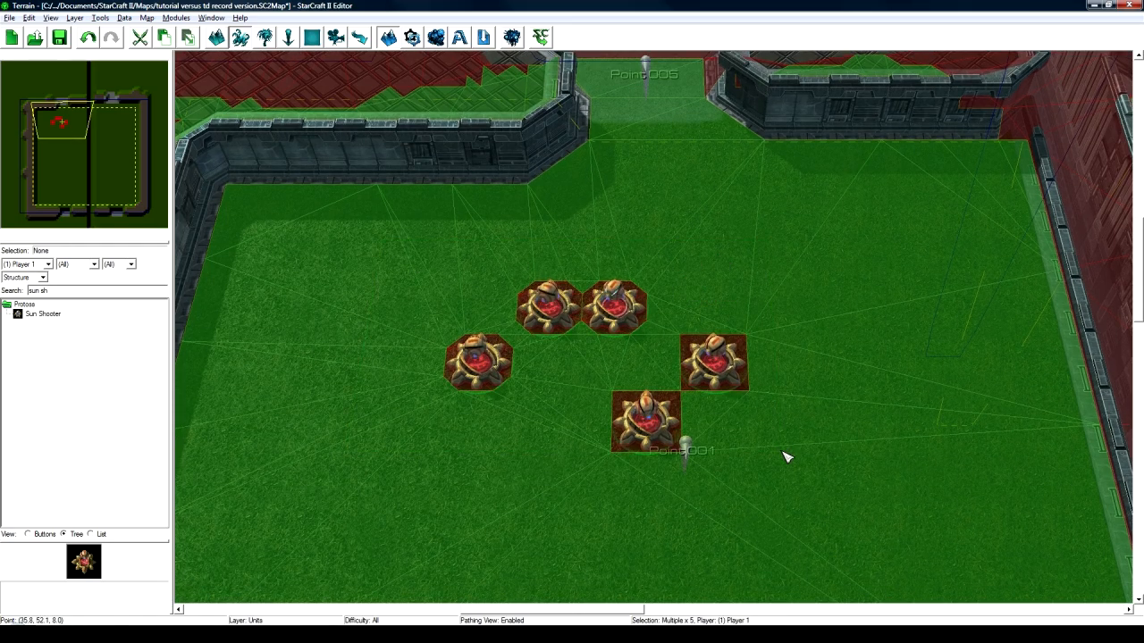
key("Delete")
key("p")
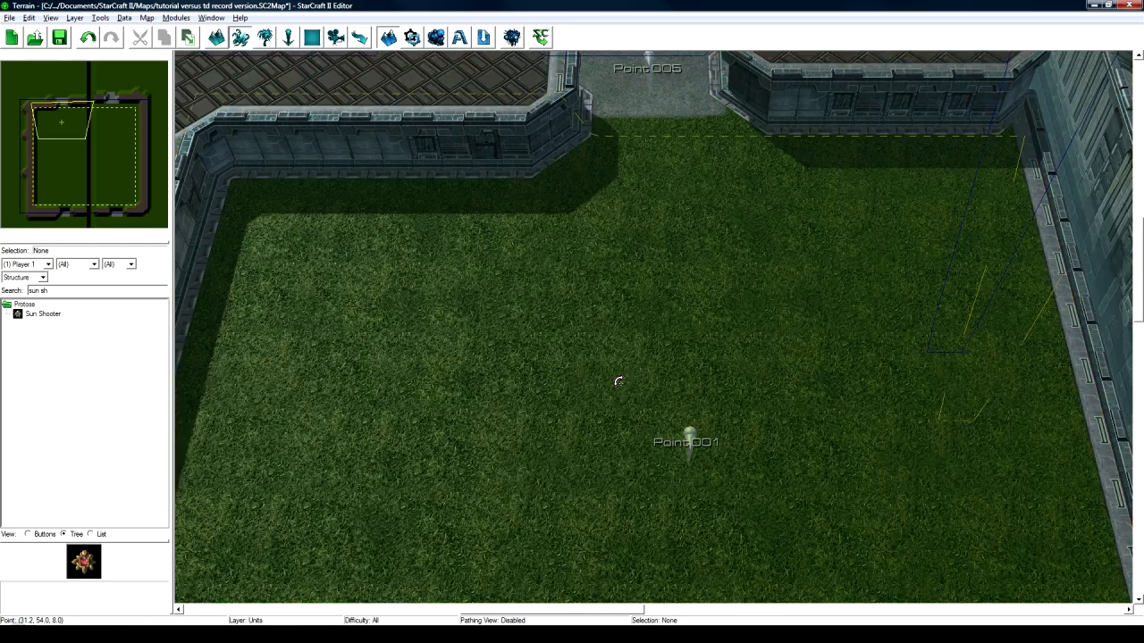
scroll(616, 349, "up", 3)
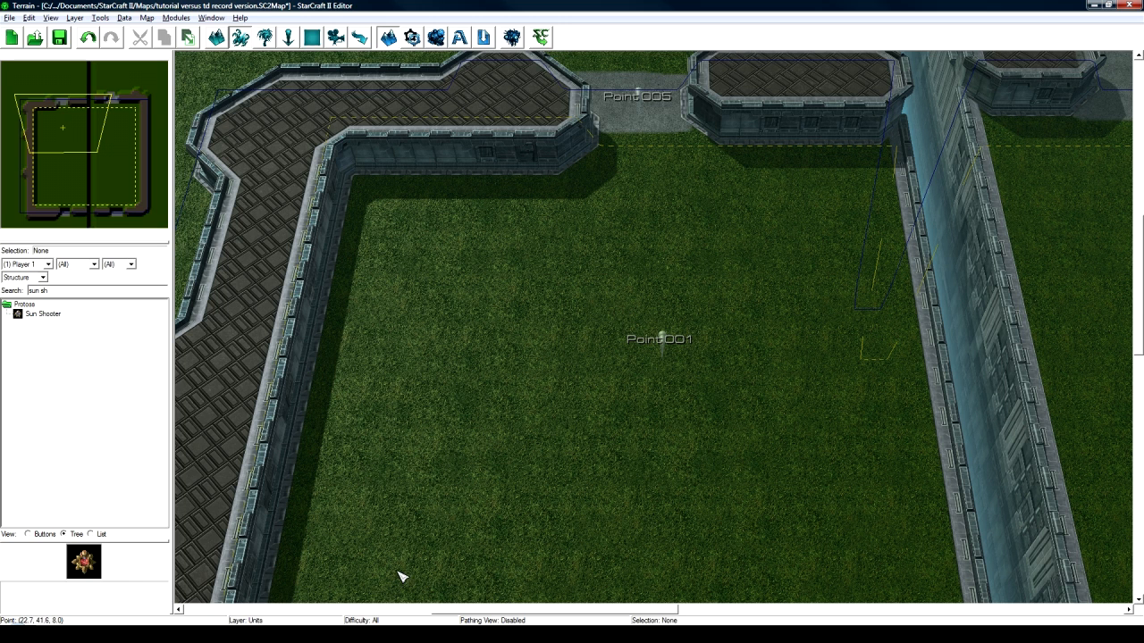
key("F7")
- Set the Sun Shooter's Stats - Shield Maximum to 0
scroll(776, 387, "down", 2)
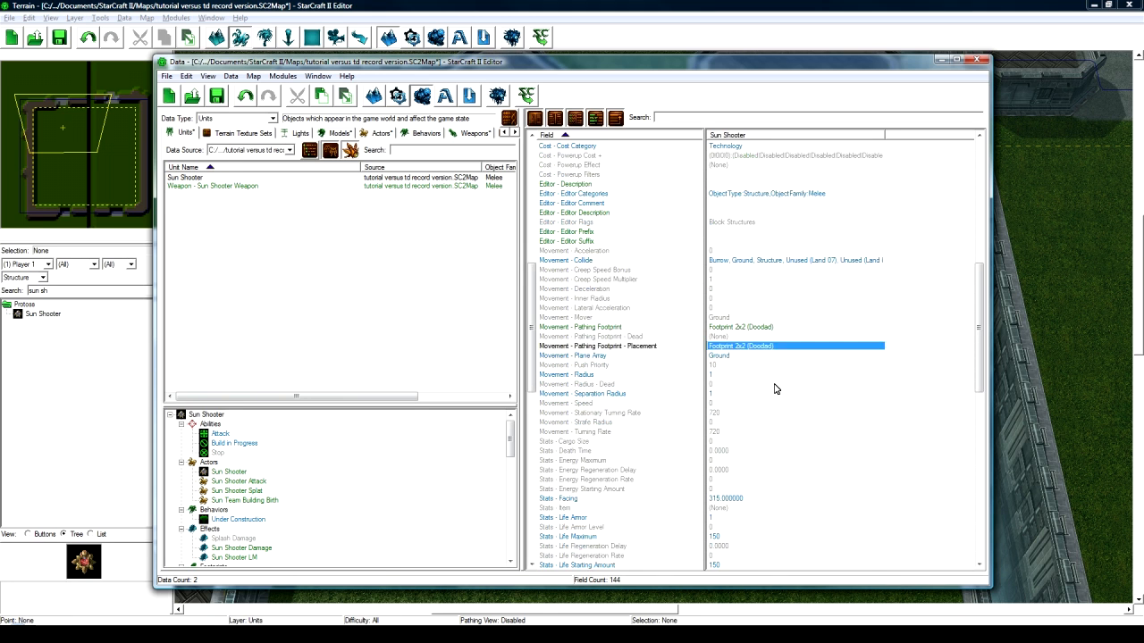
scroll(747, 369, "down", 4)
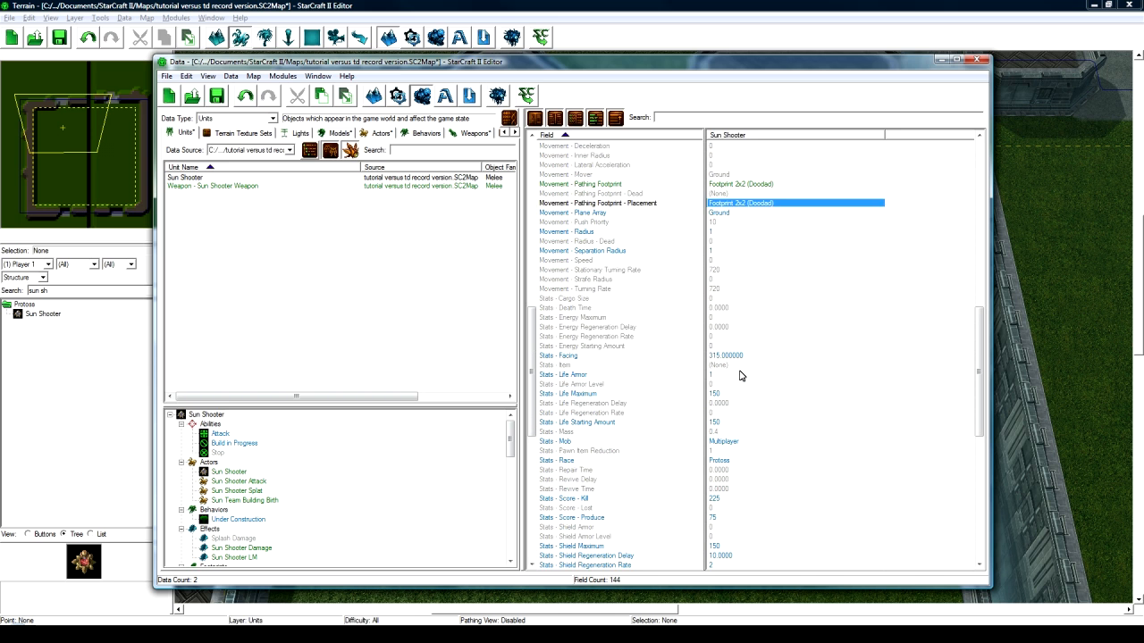
left_click(742, 357)
scroll(732, 370, "down", 1)
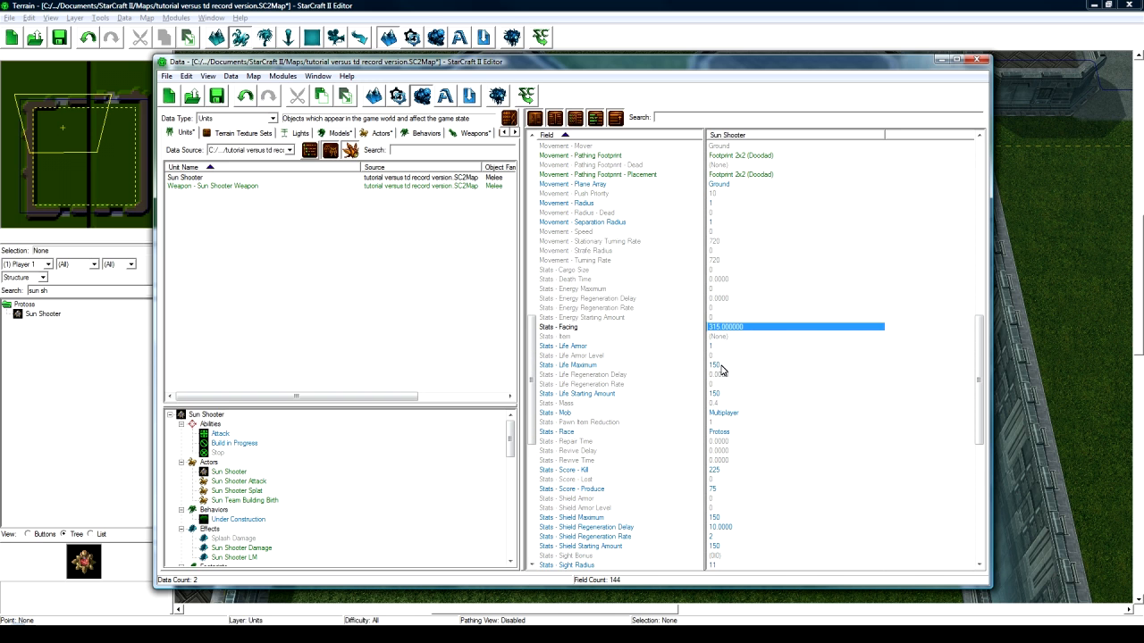
left_click(723, 367)
scroll(722, 369, "down", 3)
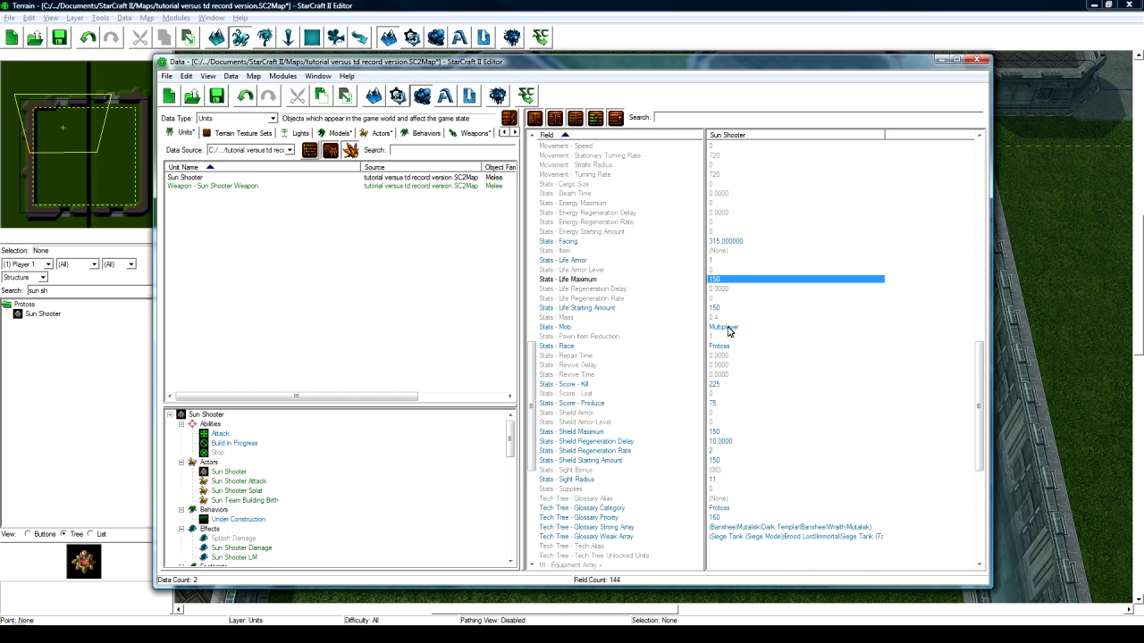
scroll(727, 334, "down", 2)
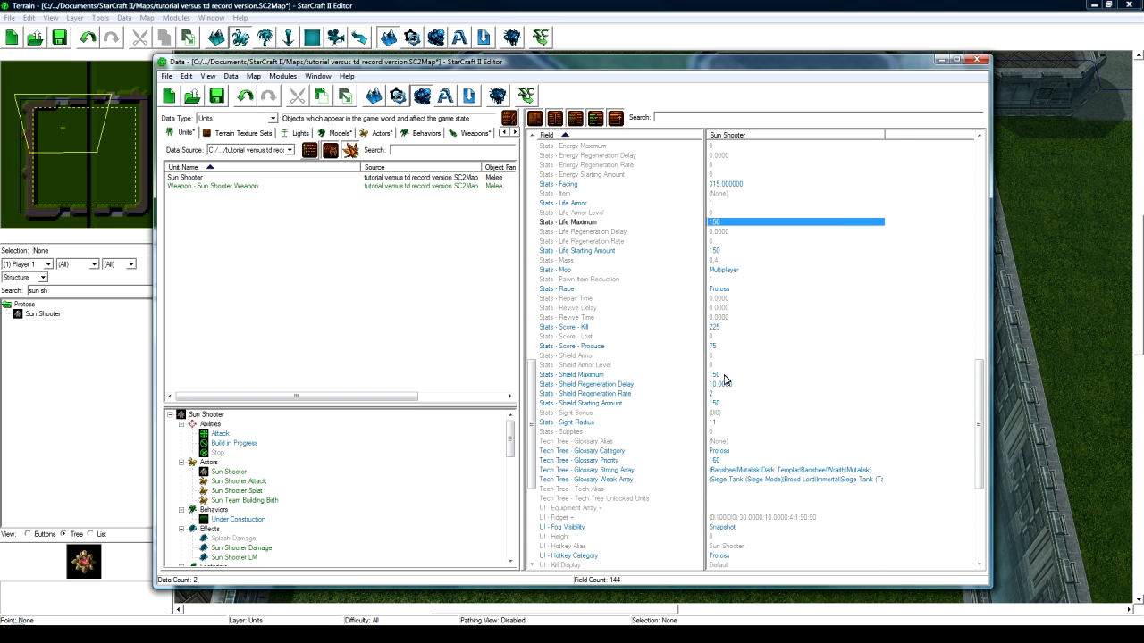
double_click(724, 377)
type("0")
key("Return")
- Zero the shield regeneration delay, regeneration rate and starting amount, then close the Data window
left_click(728, 384)
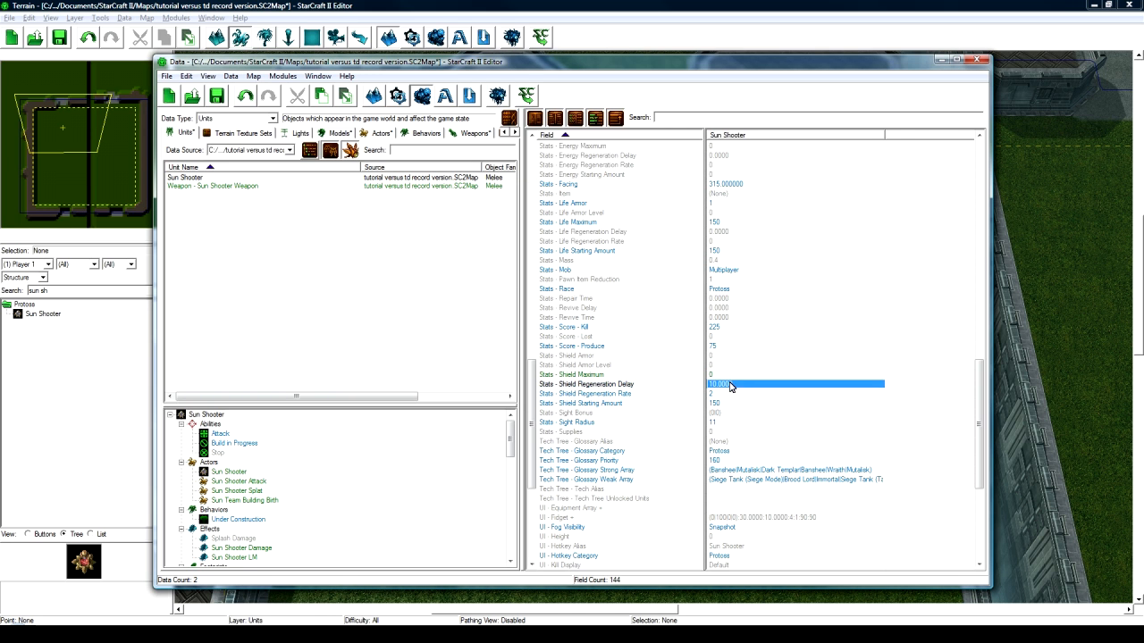
left_click(714, 394)
left_click(720, 404)
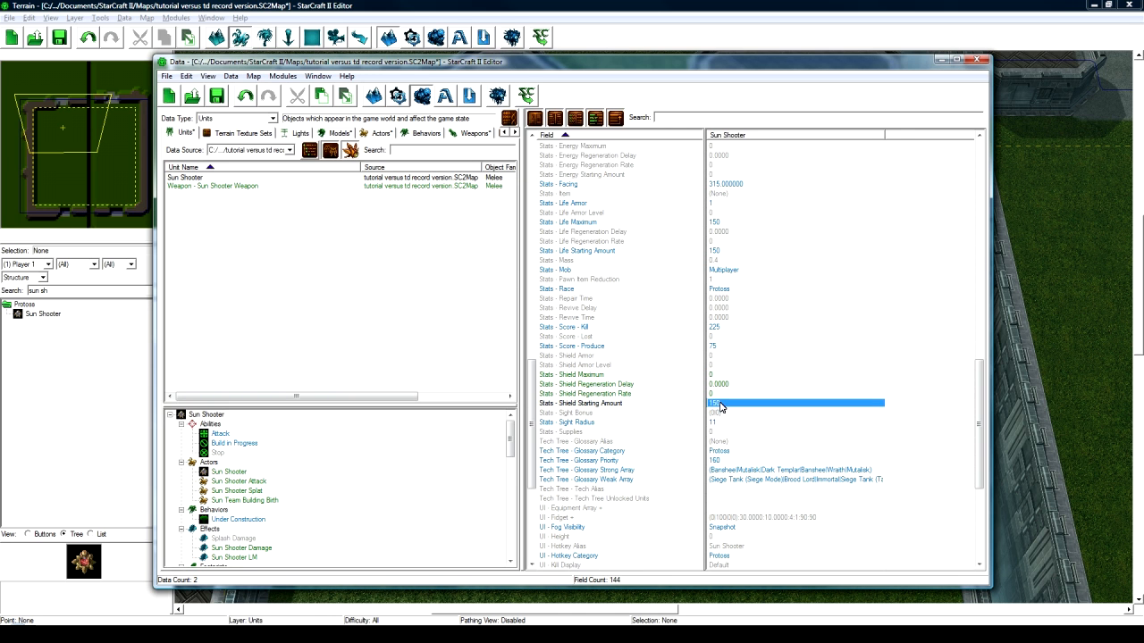
scroll(724, 408, "down", 6)
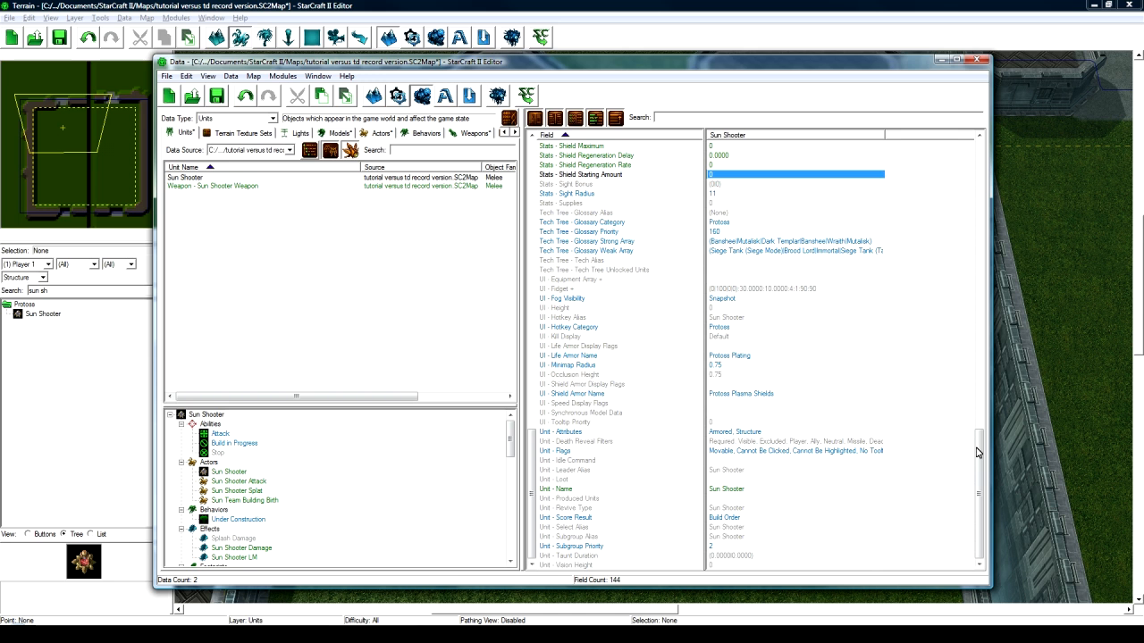
left_click_drag(979, 453, 964, 154)
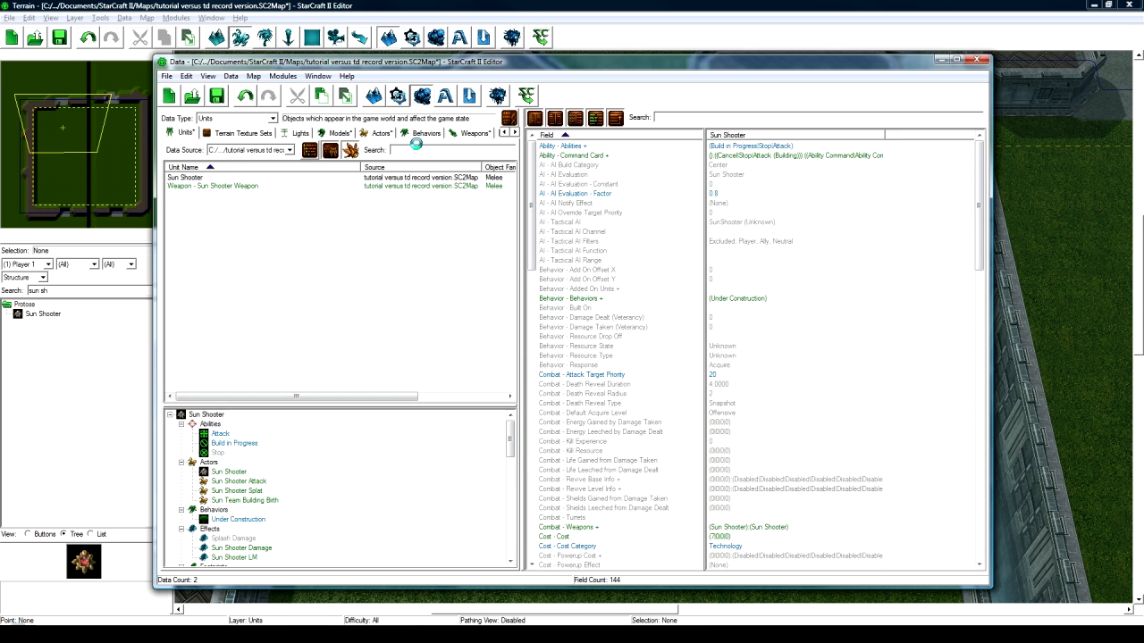
key("F2")
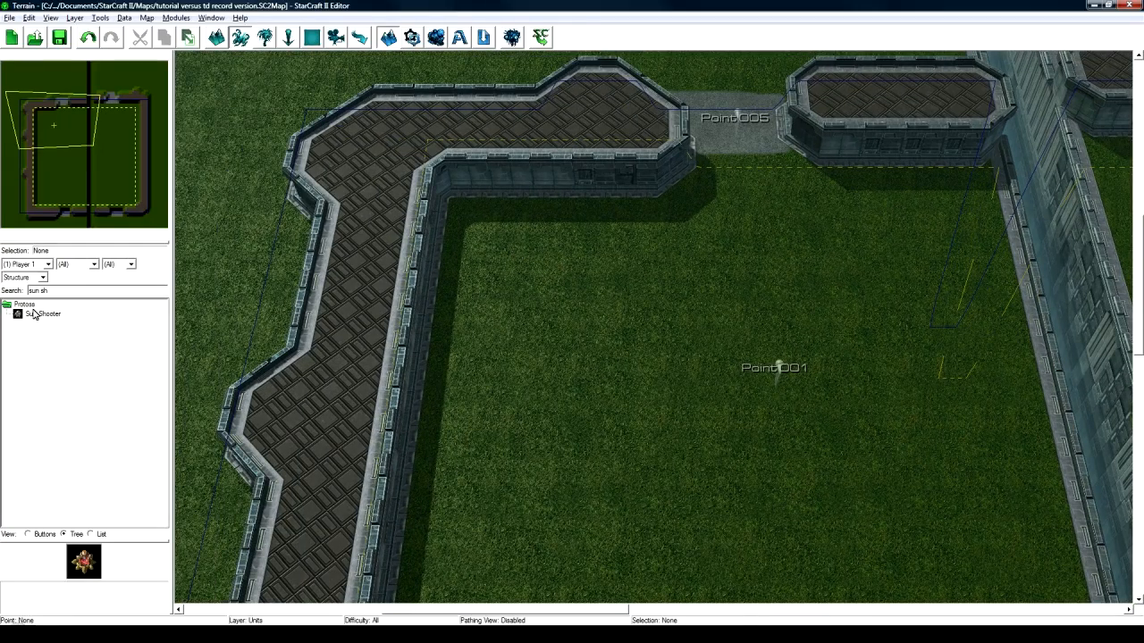
- Place a test Sun Shooter, delete it from the field, and reopen the Data Editor
left_click(43, 314)
left_click(688, 304)
scroll(729, 350, "up", 3)
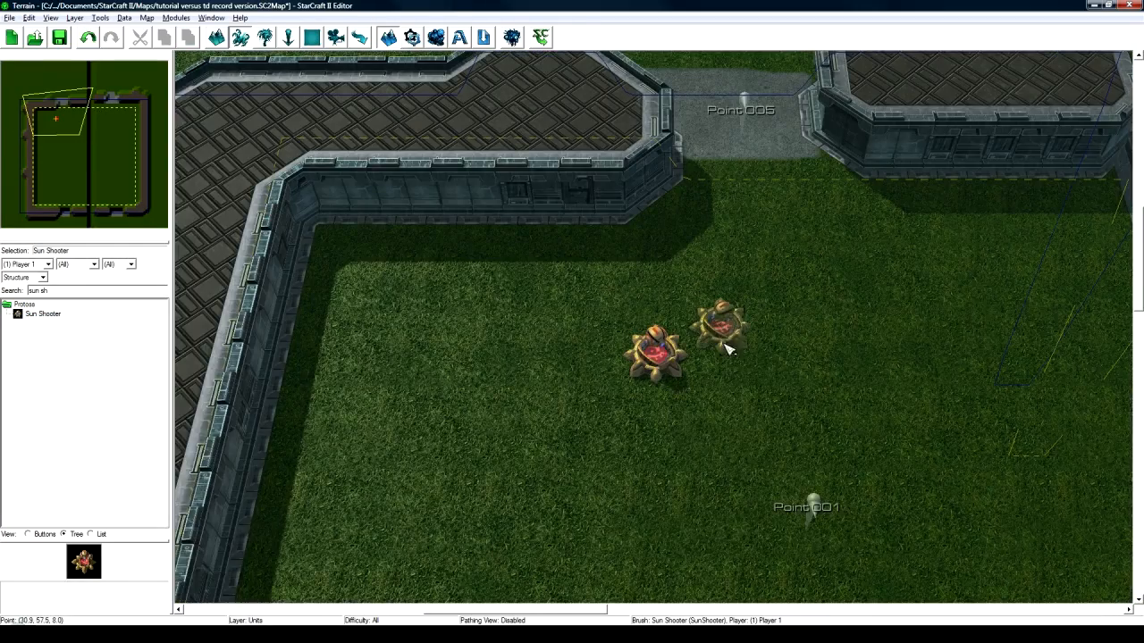
right_click_drag(728, 350, 668, 347)
key("Escape")
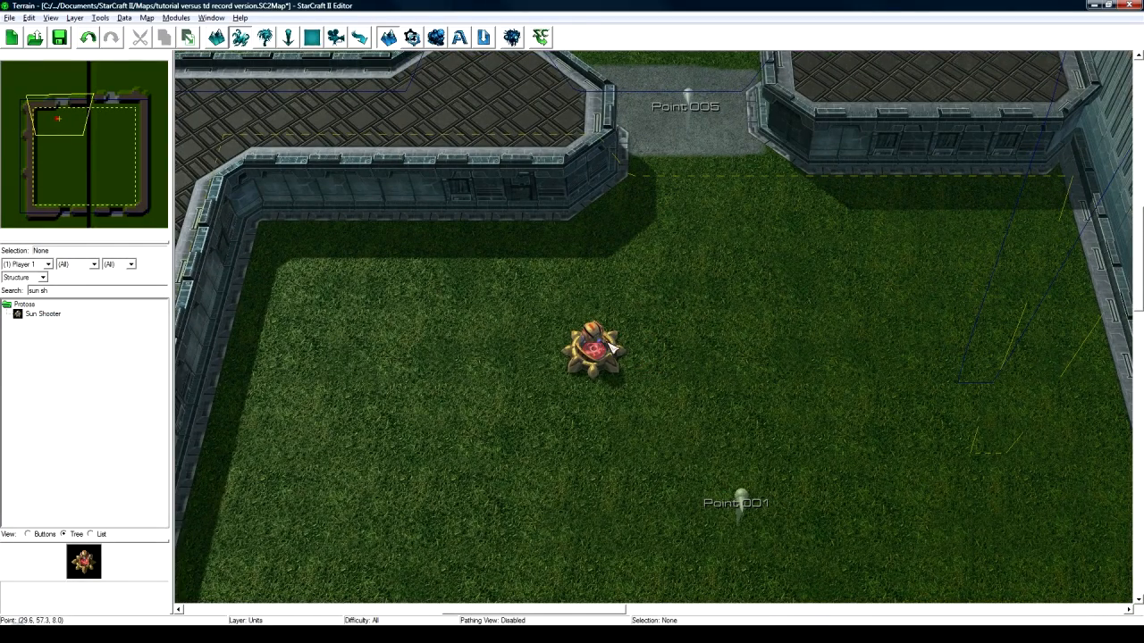
left_click(612, 347)
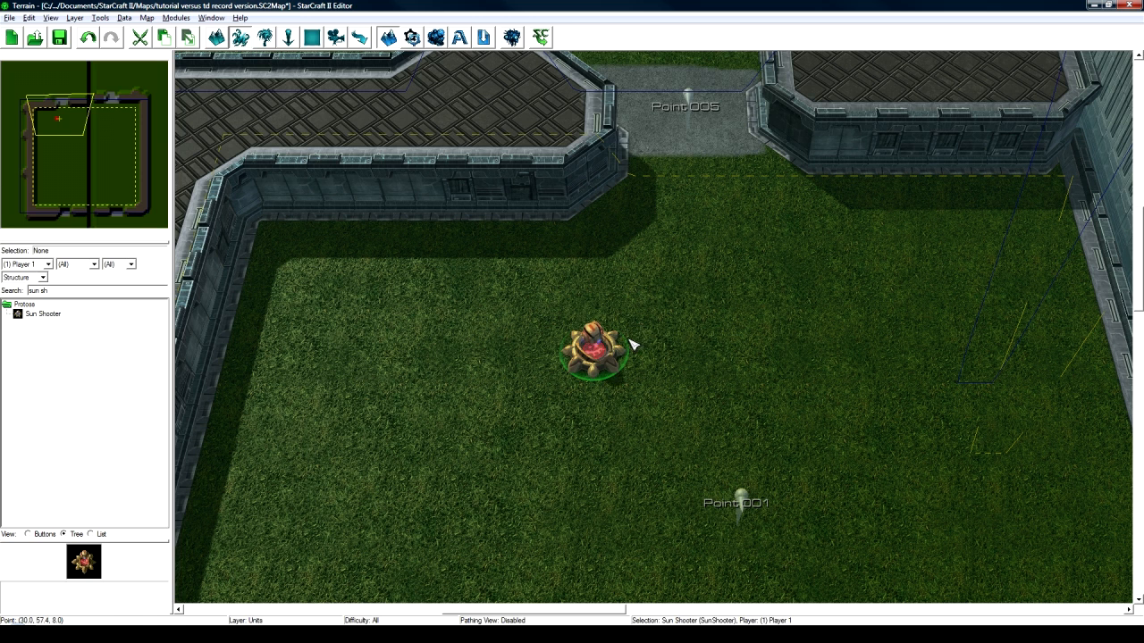
key("Delete")
left_click(436, 38)
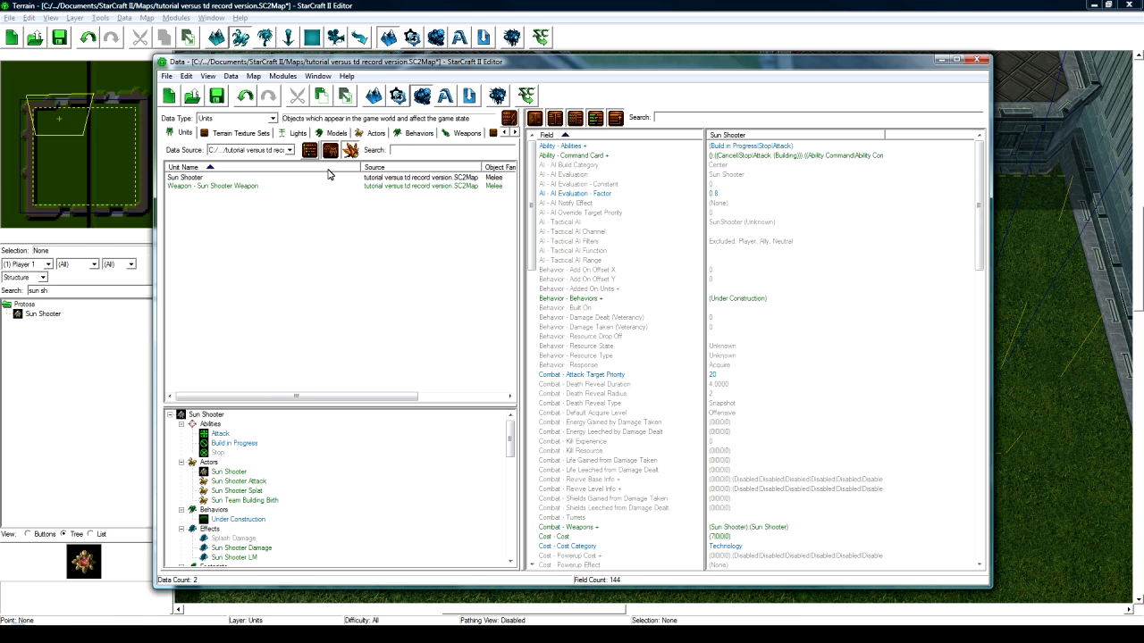
- Select Sun Shooter in the Units list and choose Duplicate Unit... from its context menu
left_click(242, 178)
left_click(297, 462)
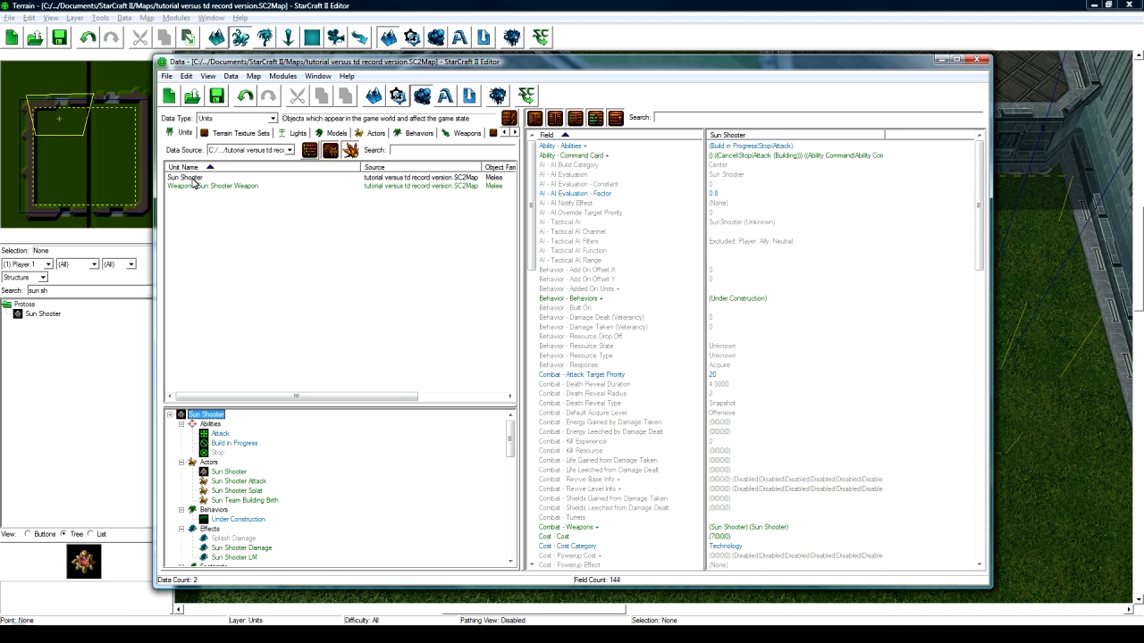
left_click(188, 178)
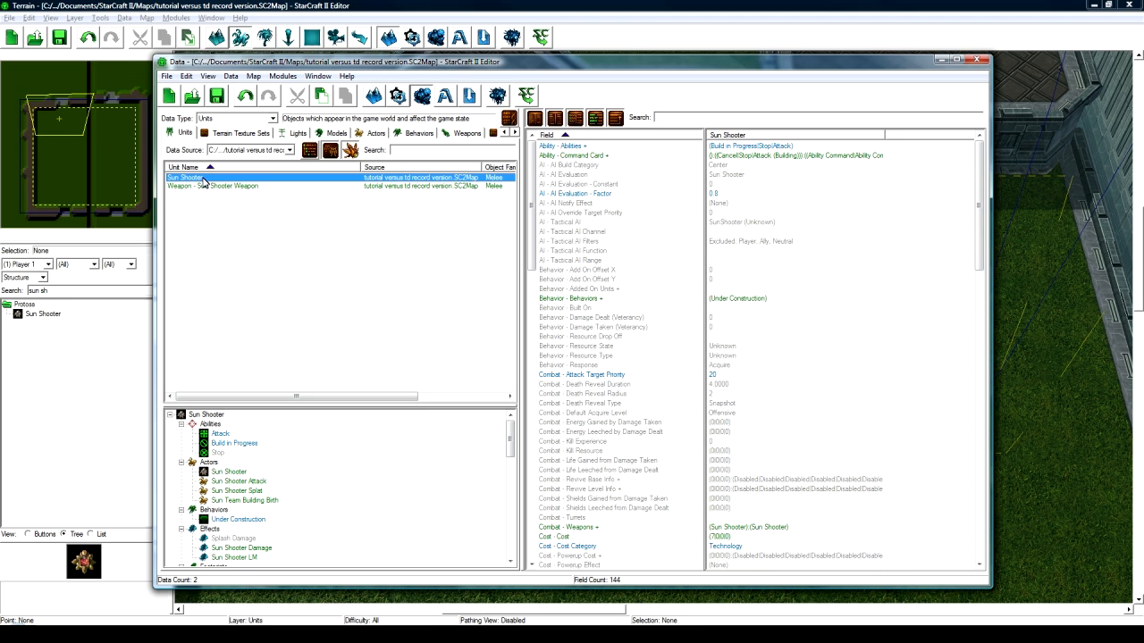
right_click(200, 181)
left_click(256, 213)
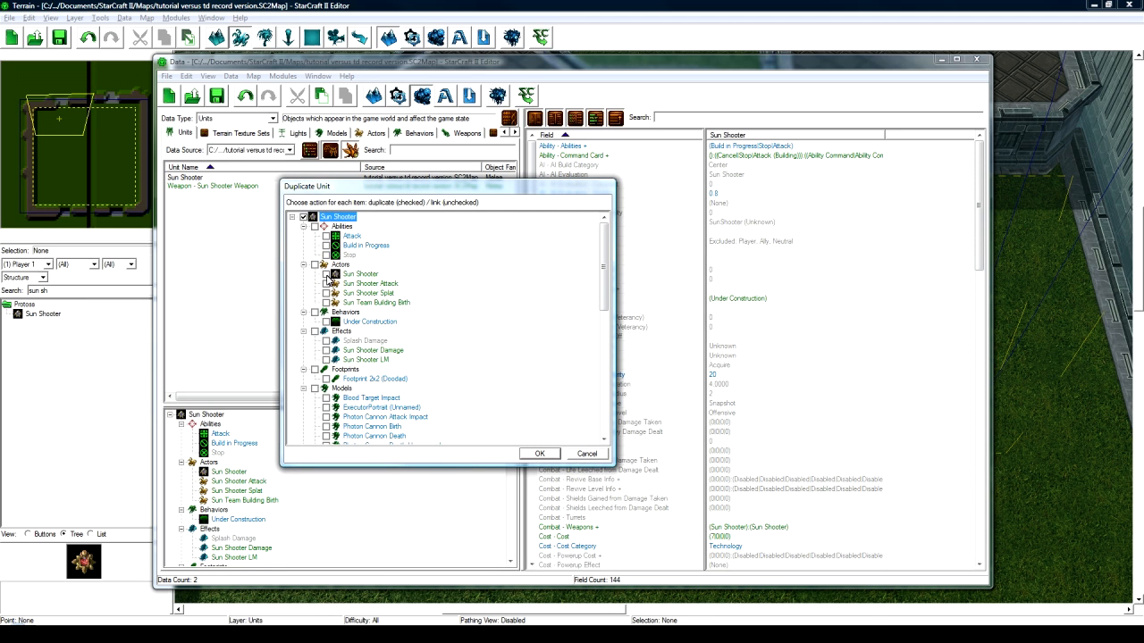
- Include the Sun Shooter actors, damage and LM effects, model, turret and weapon unit in the duplicate
left_click(327, 293)
left_click(366, 304)
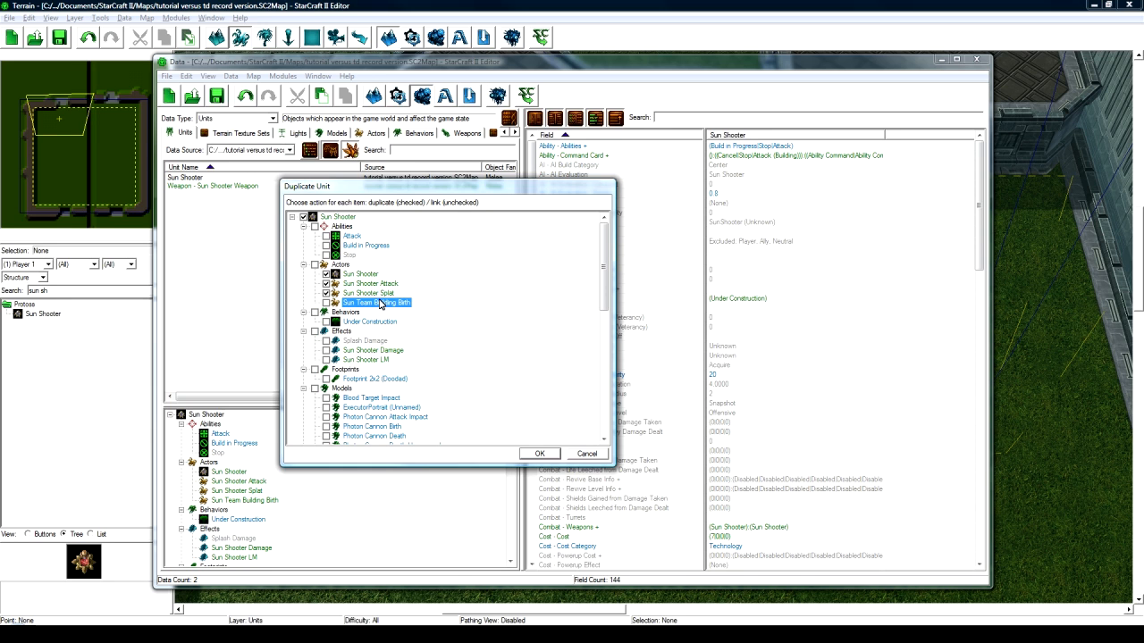
scroll(389, 307, "down", 1)
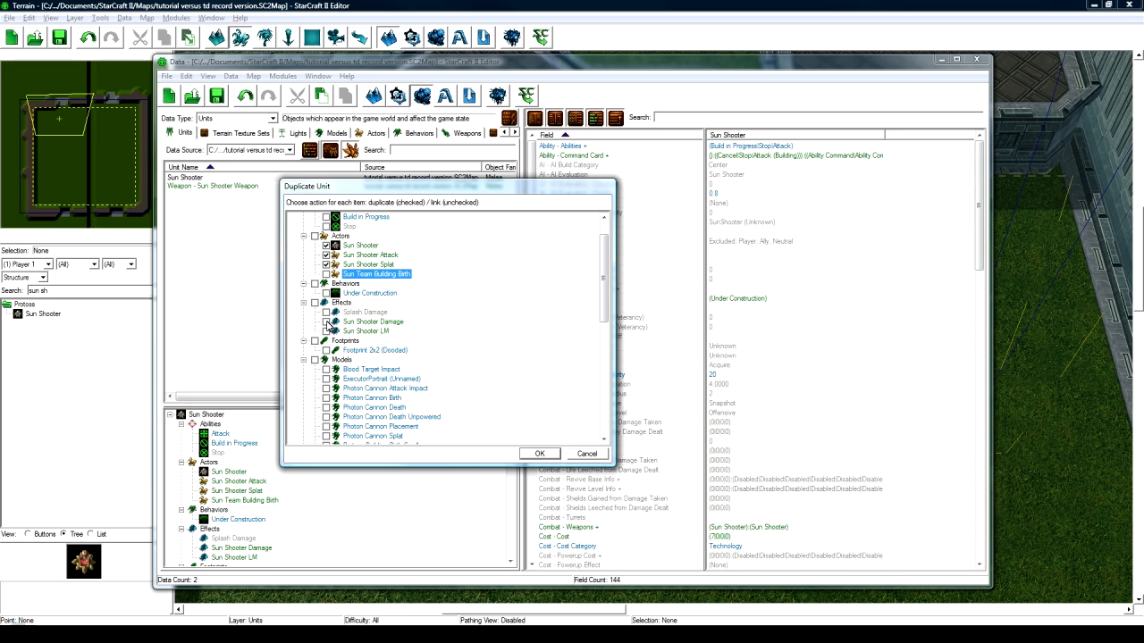
scroll(329, 333, "down", 5)
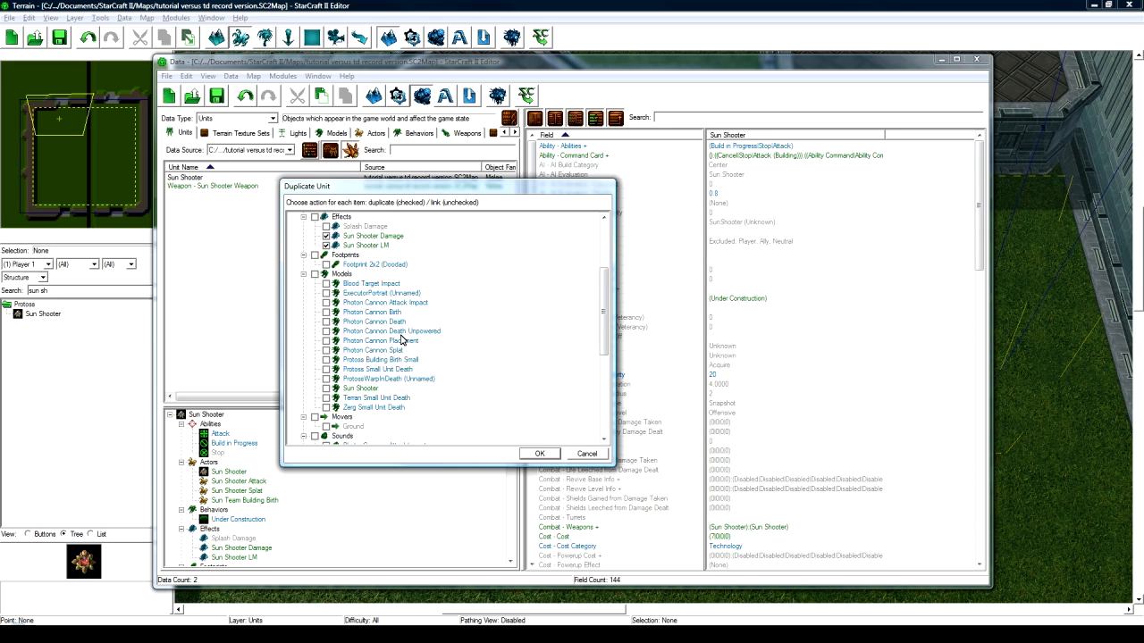
left_click(326, 331)
scroll(329, 332, "down", 4)
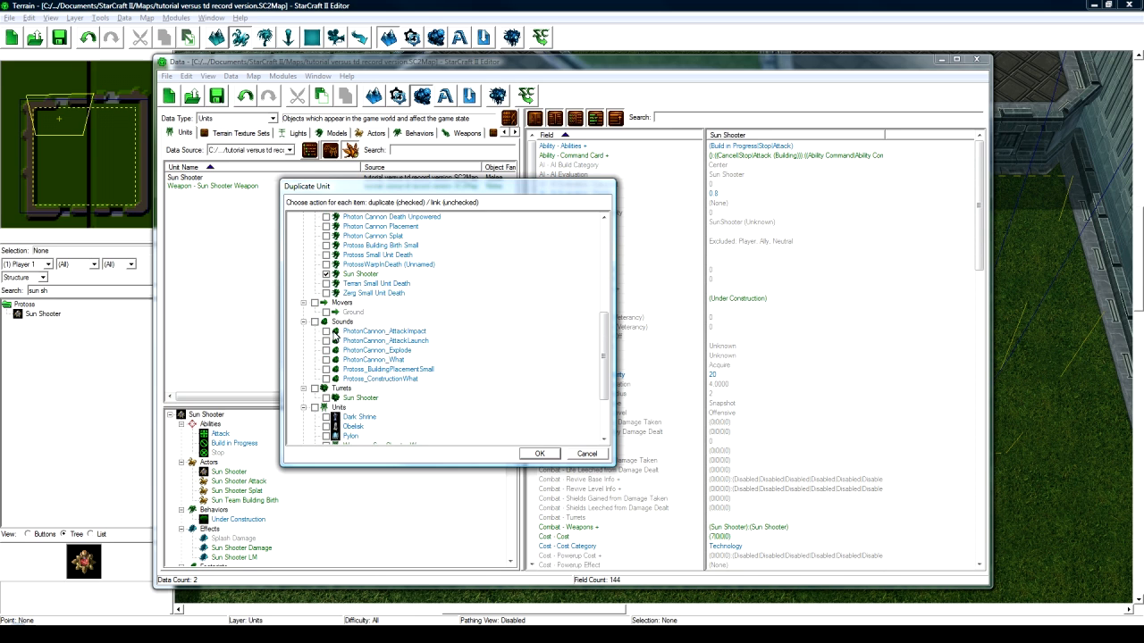
left_click(327, 340)
scroll(330, 340, "down", 1)
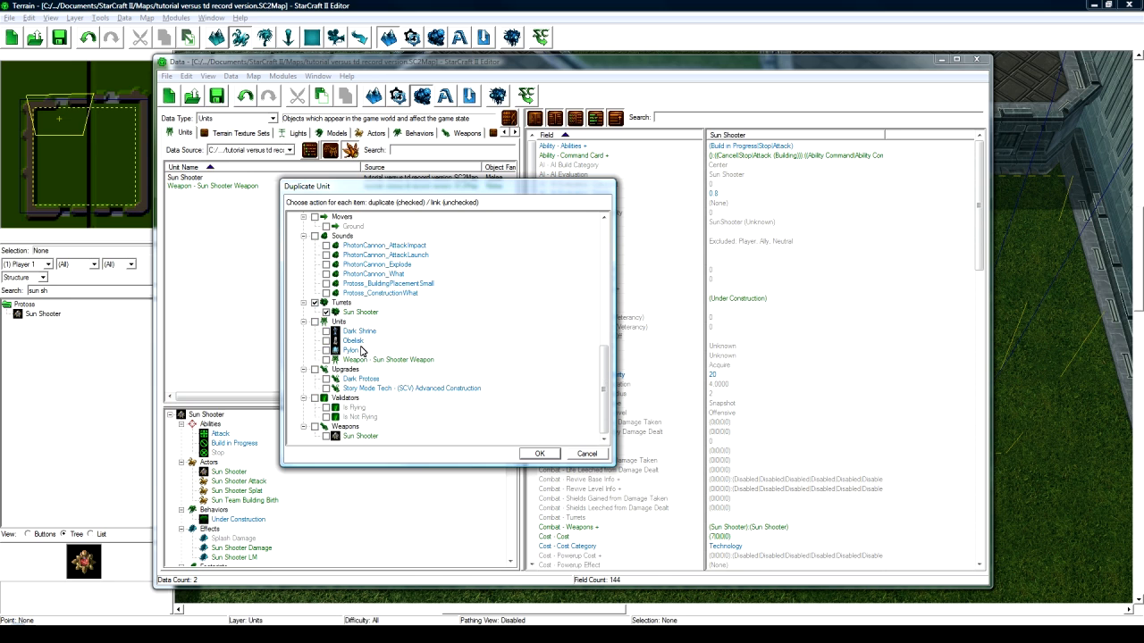
left_click(358, 312)
left_click(327, 359)
left_click(529, 455)
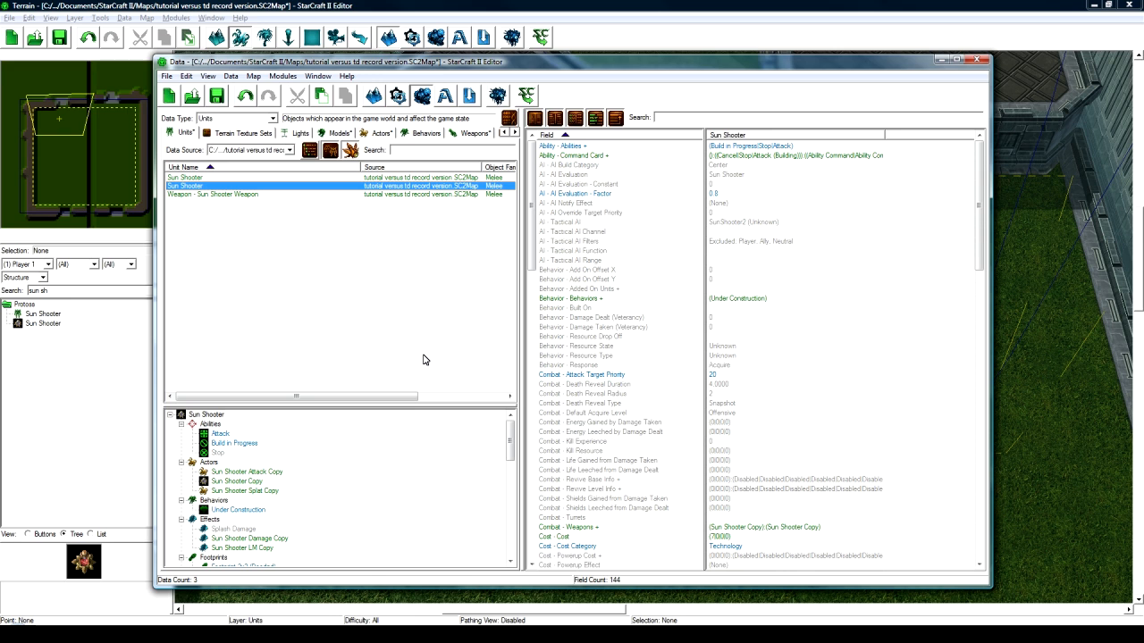
- Rename the copied weapon and effects to Shadow Blade, Shadow Blade Damage and Shadow Blade LM
left_click(309, 481)
scroll(309, 481, "down", 10)
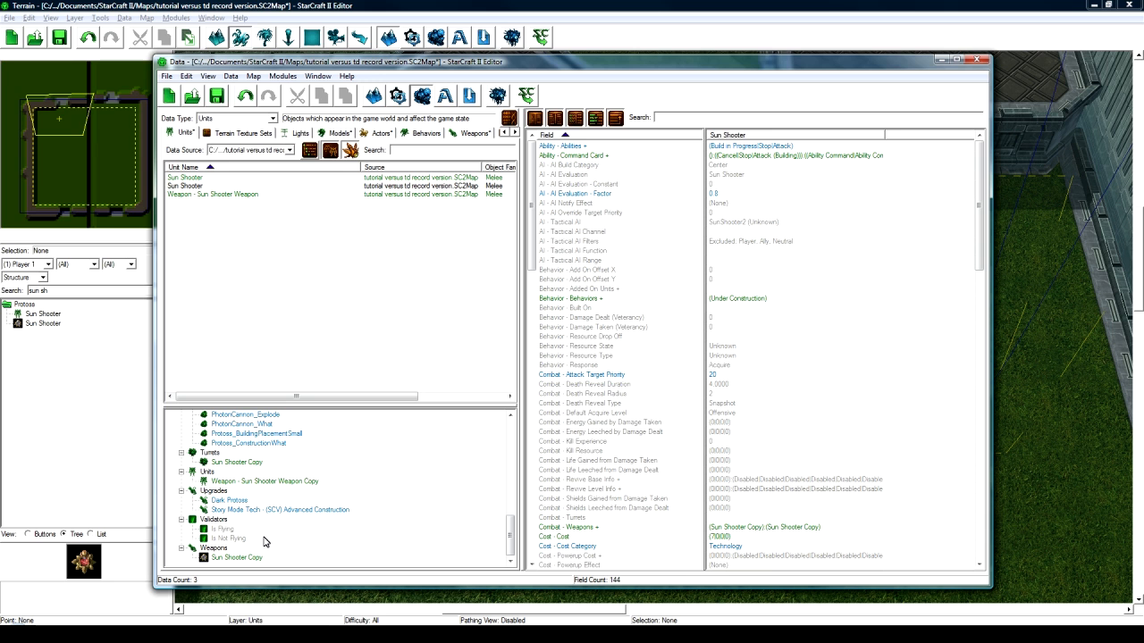
double_click(242, 558)
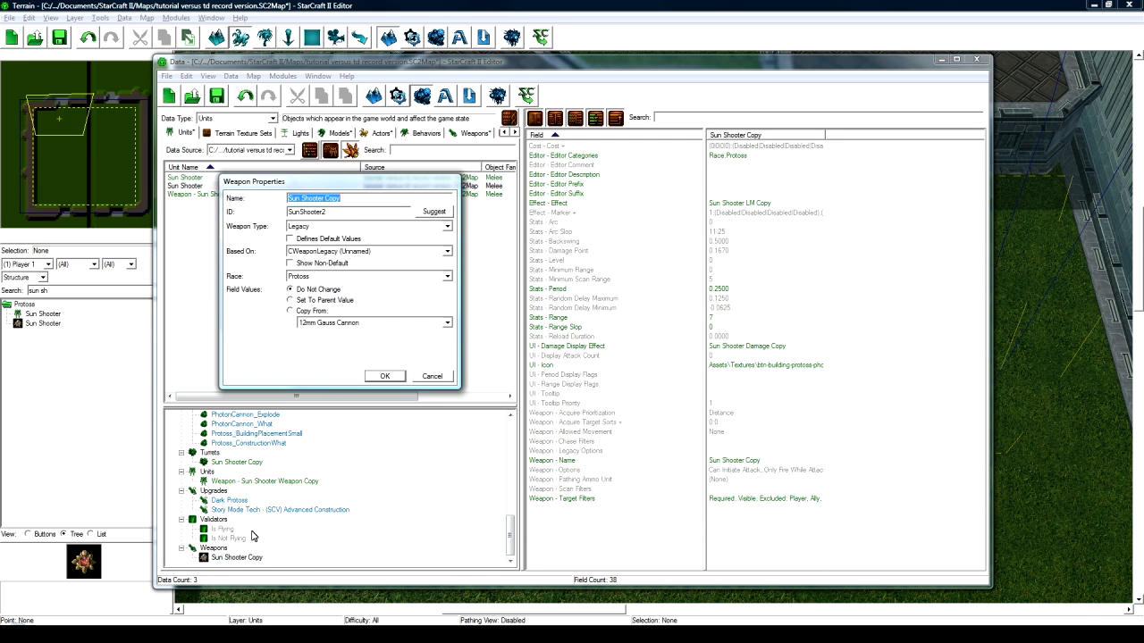
type("Shadow Blade")
key("Tab")
key("Tab")
key("Return")
key("Return")
double_click(249, 538)
type("Sahdow")
key("BackSpace")
key("BackSpace")
key("BackSpace")
key("BackSpace")
key("BackSpace")
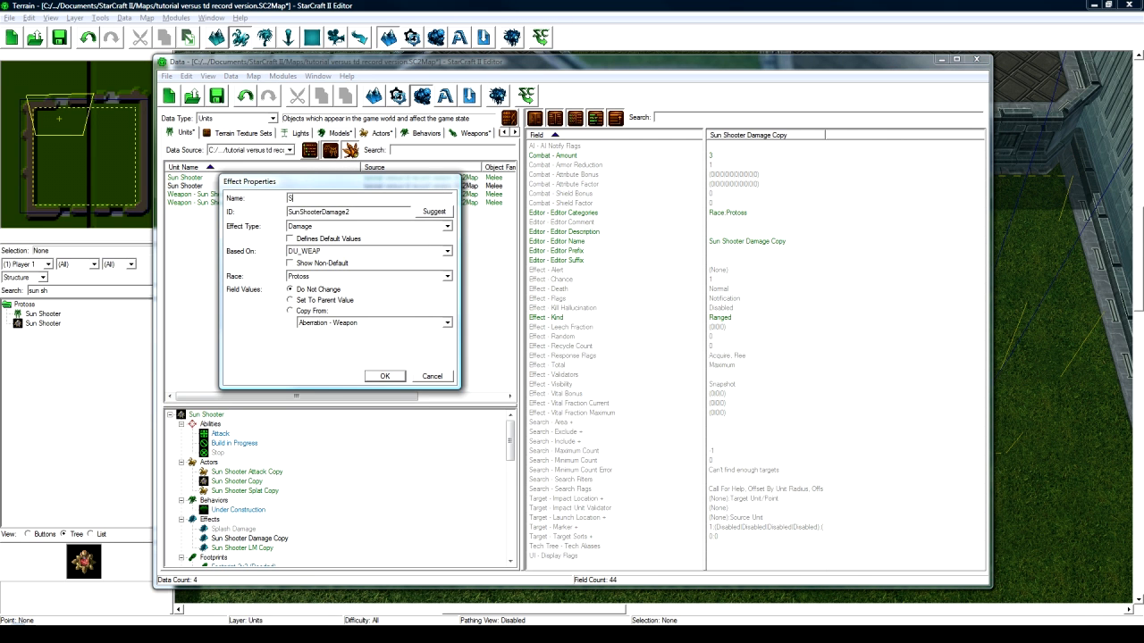
type("hadow Blade Damage")
key("Tab")
key("Tab")
key("Return")
key("Return")
double_click(245, 548)
type("Shadow Blade LM")
left_click(435, 215)
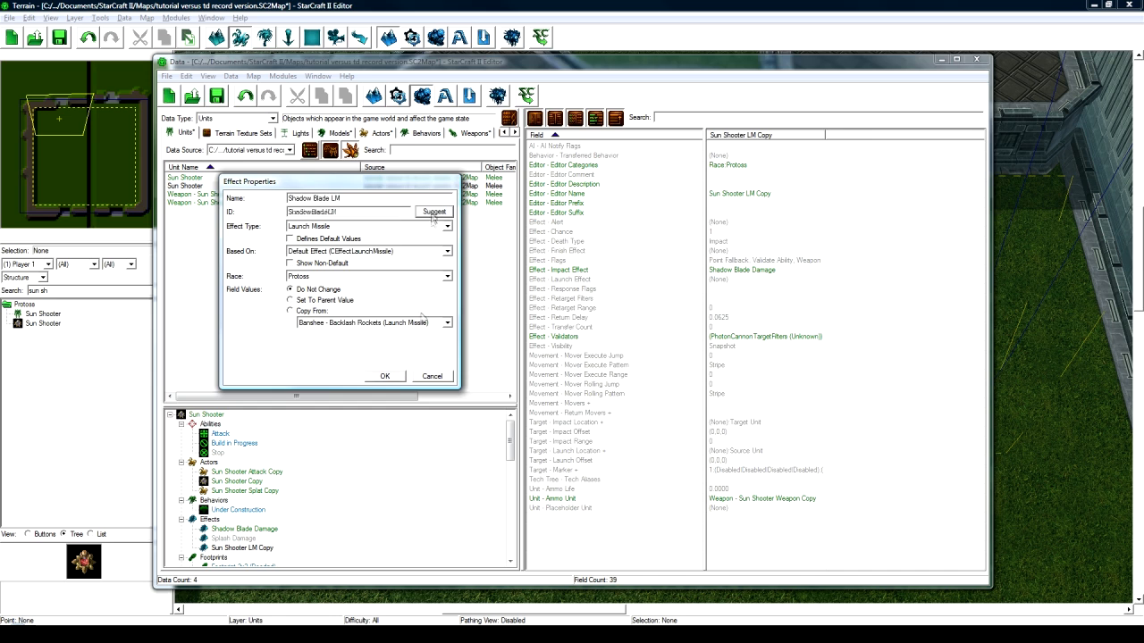
left_click(386, 377)
- Rename the copied splat, main and attack actors to Shadow Blade, Shadow Blade and Shadow Blade Attack
double_click(263, 491)
type("Shadow Blade")
left_click(435, 212)
left_click(384, 376)
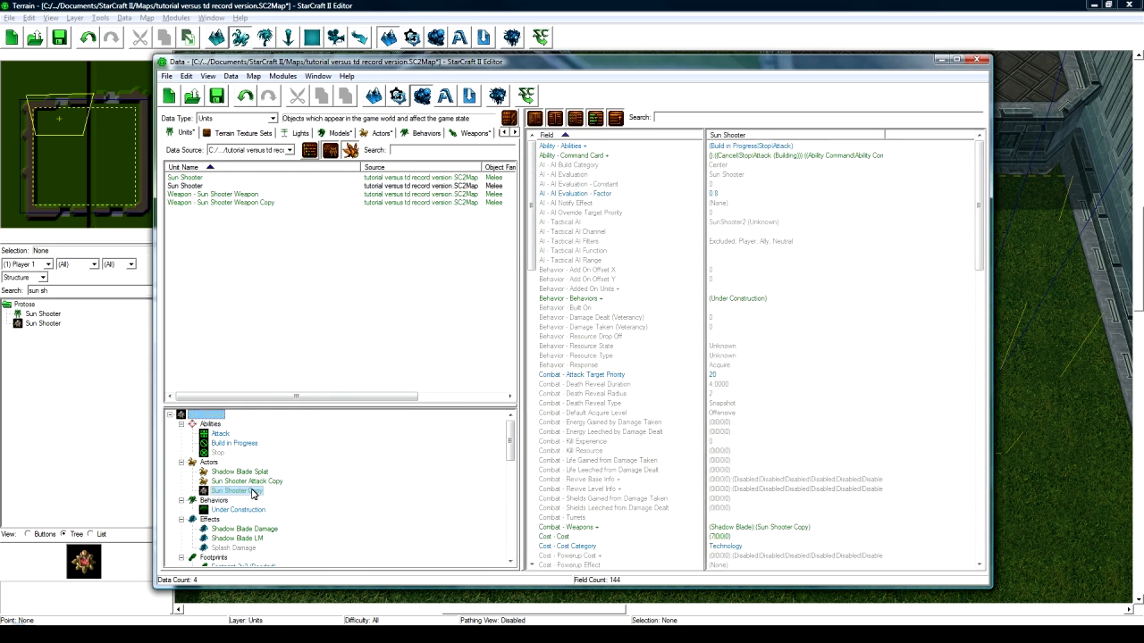
double_click(237, 490)
type("Shadow Blade")
left_click(434, 212)
left_click(396, 379)
double_click(247, 491)
type("Shadow Blade Attack")
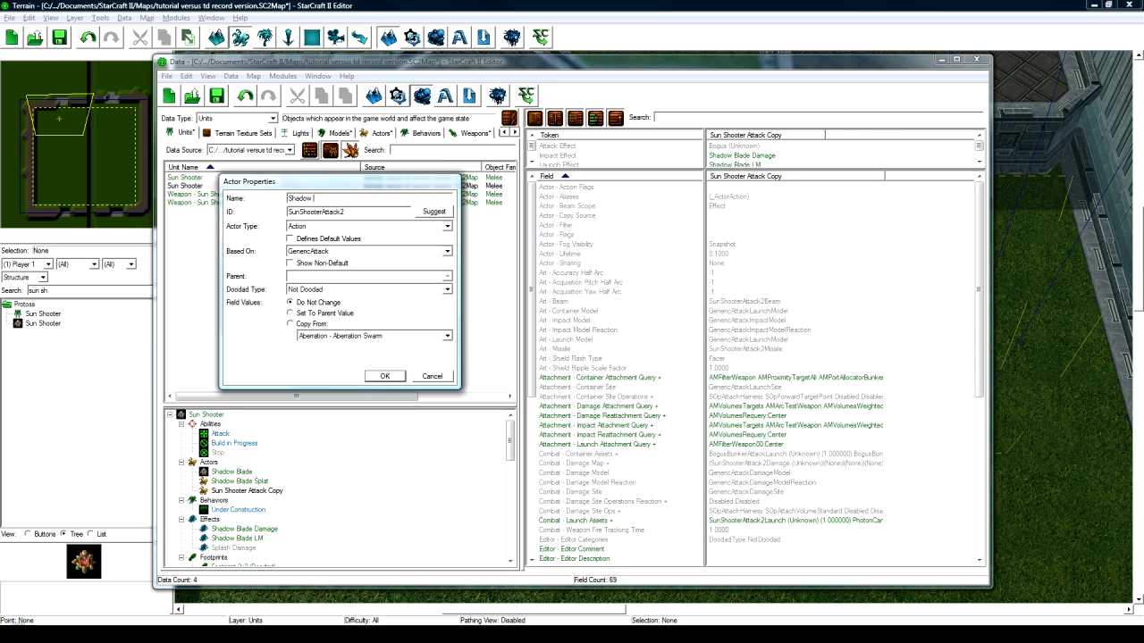
left_click(434, 211)
left_click(384, 377)
- Rename the copied model, weapon unit and turret to Shadow Blade, Shadow Blade Weapon and Shadow Blade
scroll(295, 493, "down", 7)
double_click(250, 481)
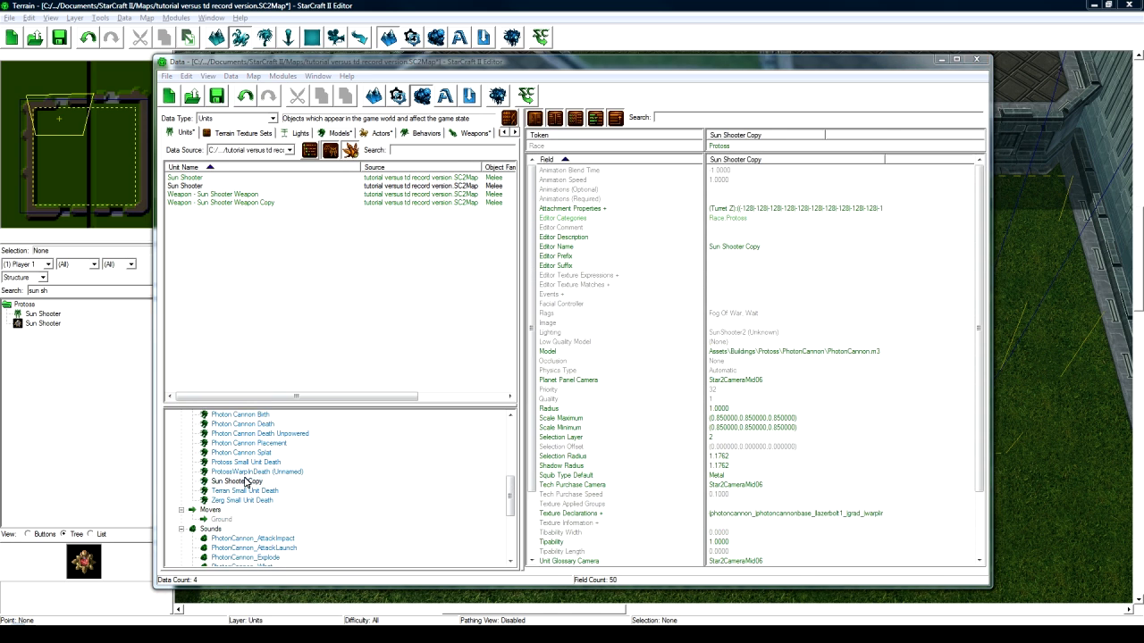
type("Shadow Blade")
left_click(435, 212)
left_click(385, 377)
left_click_drag(511, 449, 511, 538)
double_click(295, 482)
type("Shadow Blade Weapon")
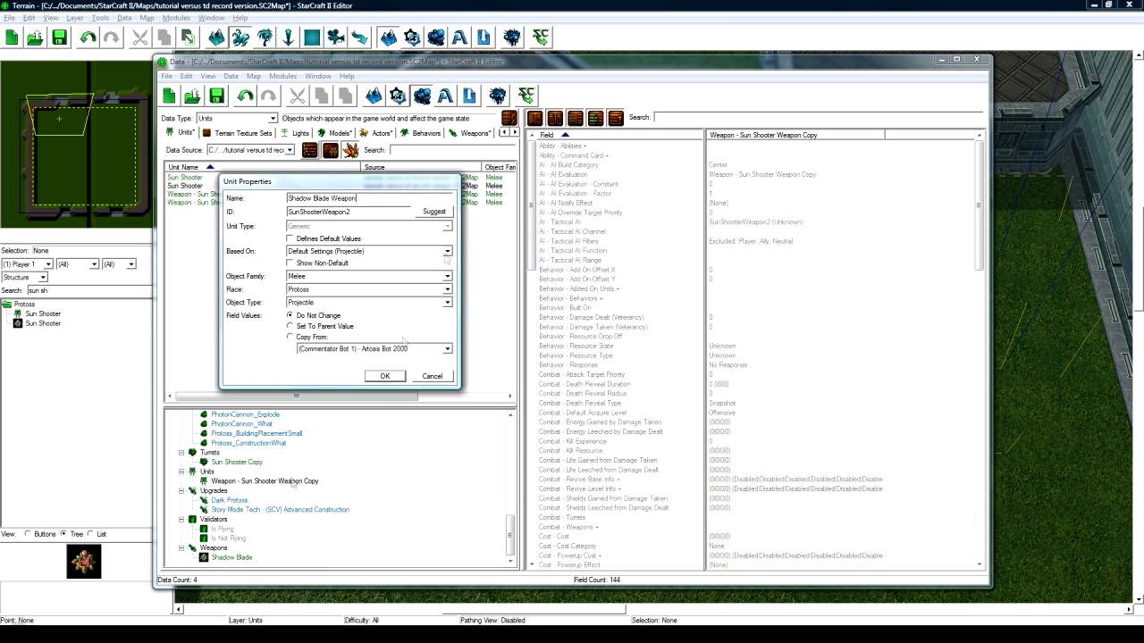
left_click(435, 212)
left_click(385, 377)
left_click_drag(514, 450, 514, 538)
double_click(254, 452)
type("Shadow Blade")
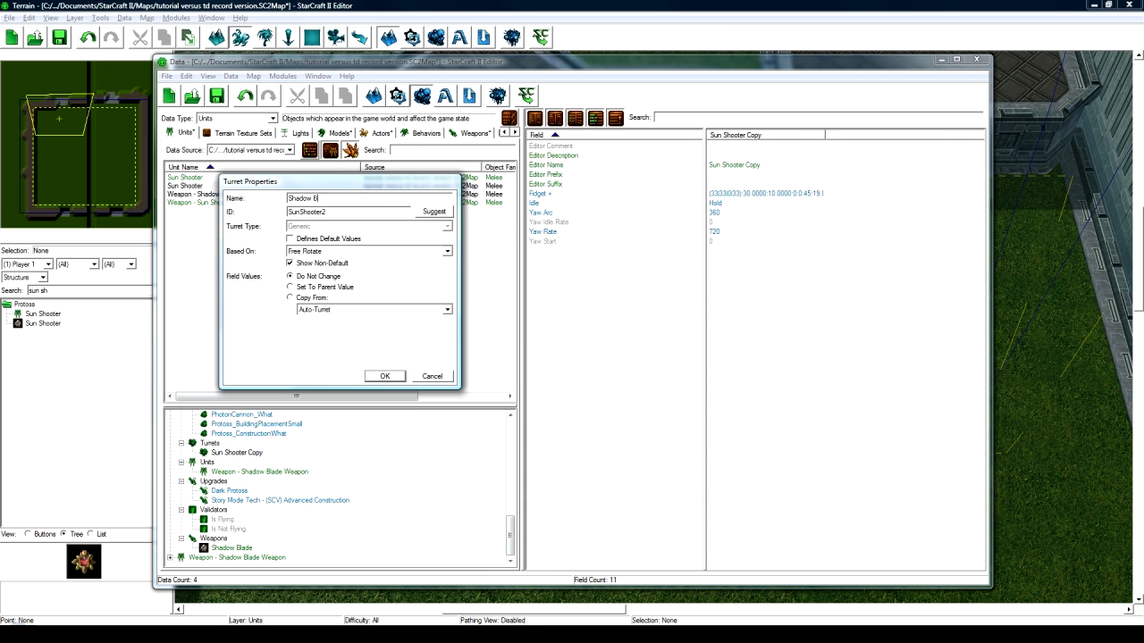
left_click(436, 211)
left_click(386, 376)
- Rename the duplicated unit itself to Shadow Blade with the ShadowBlade ID
left_click(213, 193)
left_click(211, 186)
mouse_move(511, 447)
left_mouse_down()
mouse_move(511, 516)
mouse_move(511, 438)
left_mouse_up()
double_click(214, 415)
type("Shadow Blade")
left_click(435, 212)
left_click(386, 376)
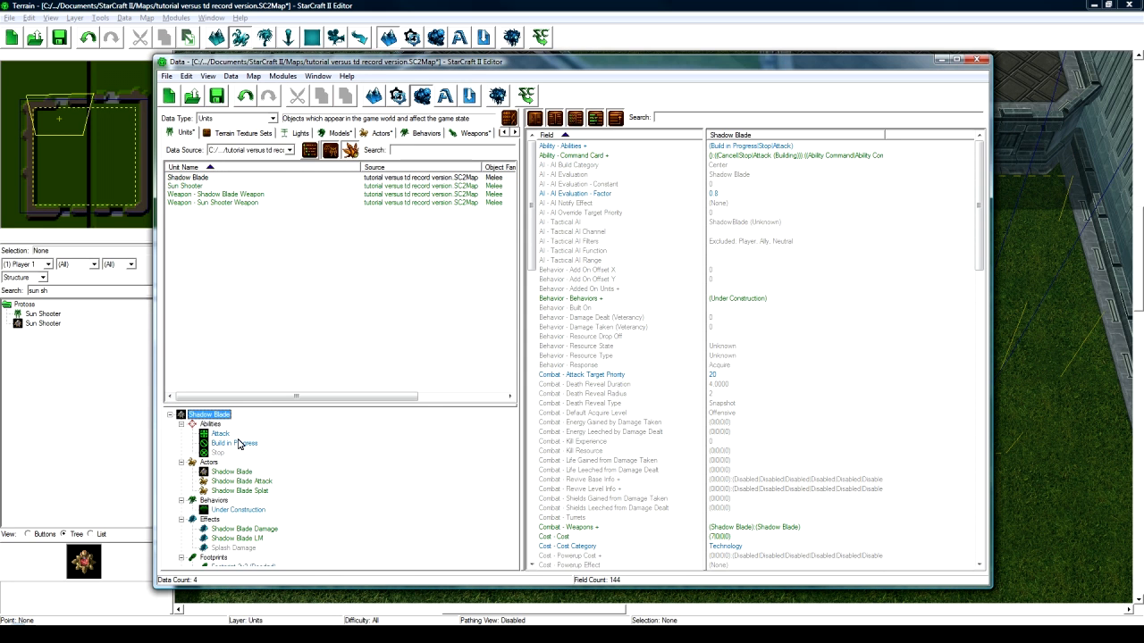
- Open the Shadow Blade model's file setting and browse the game archive
scroll(241, 449, "down", 1)
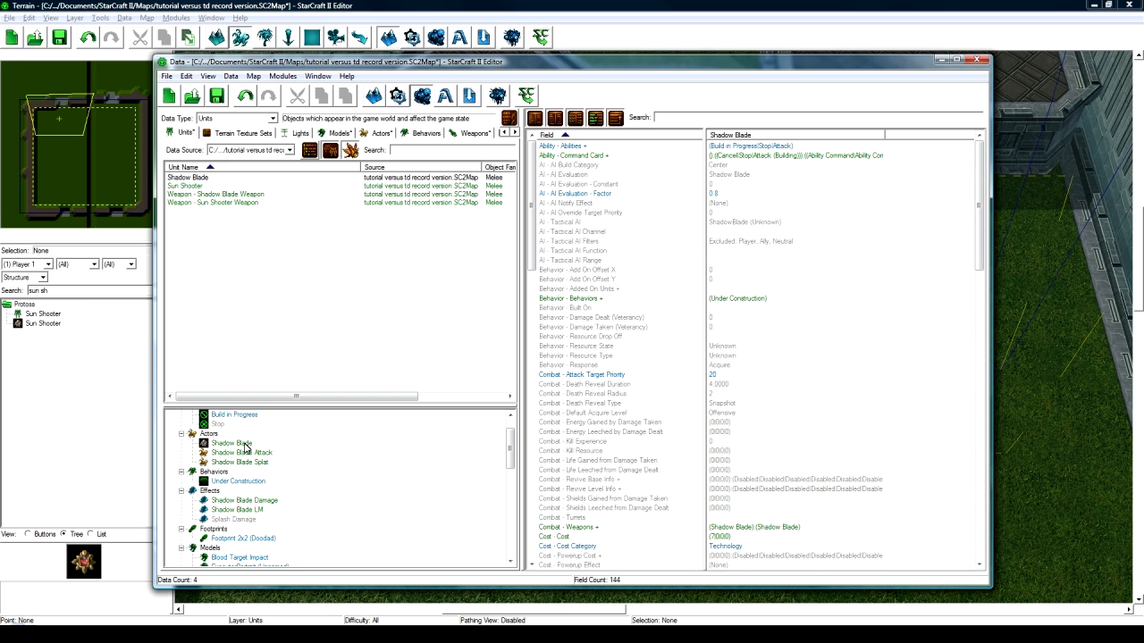
scroll(246, 445, "down", 6)
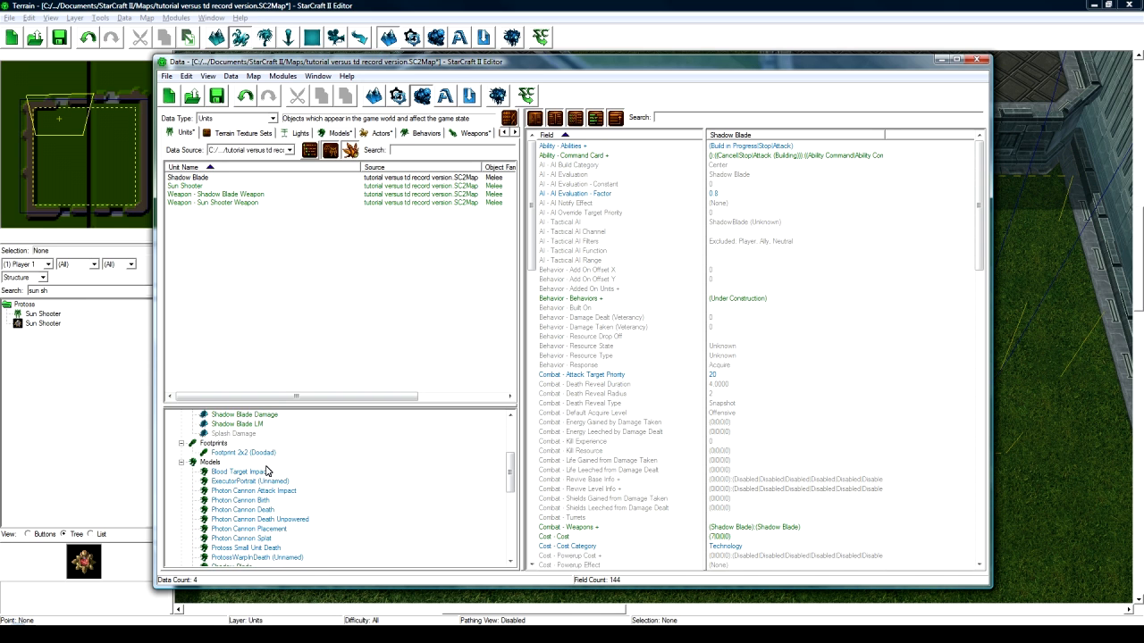
scroll(268, 500, "up", 4)
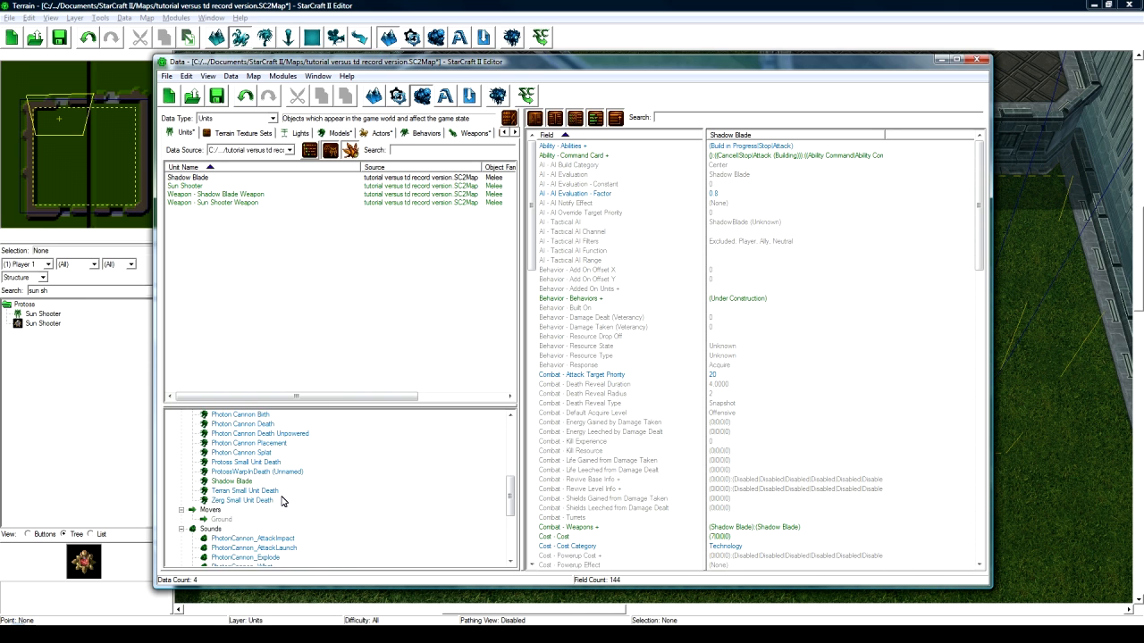
left_click(231, 509)
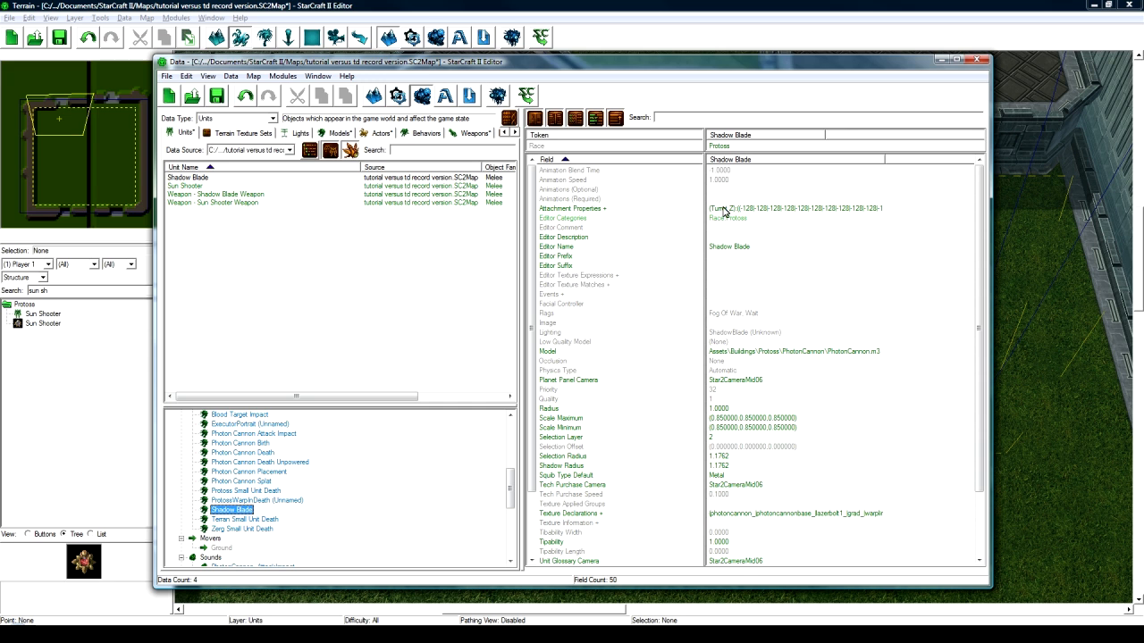
double_click(738, 353)
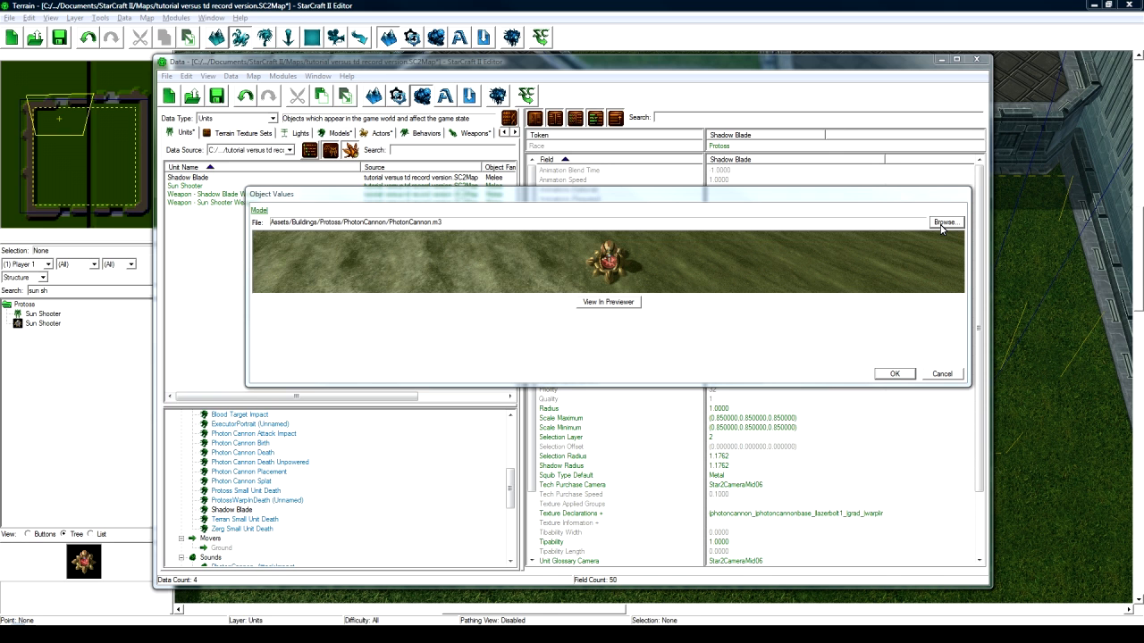
left_click(944, 222)
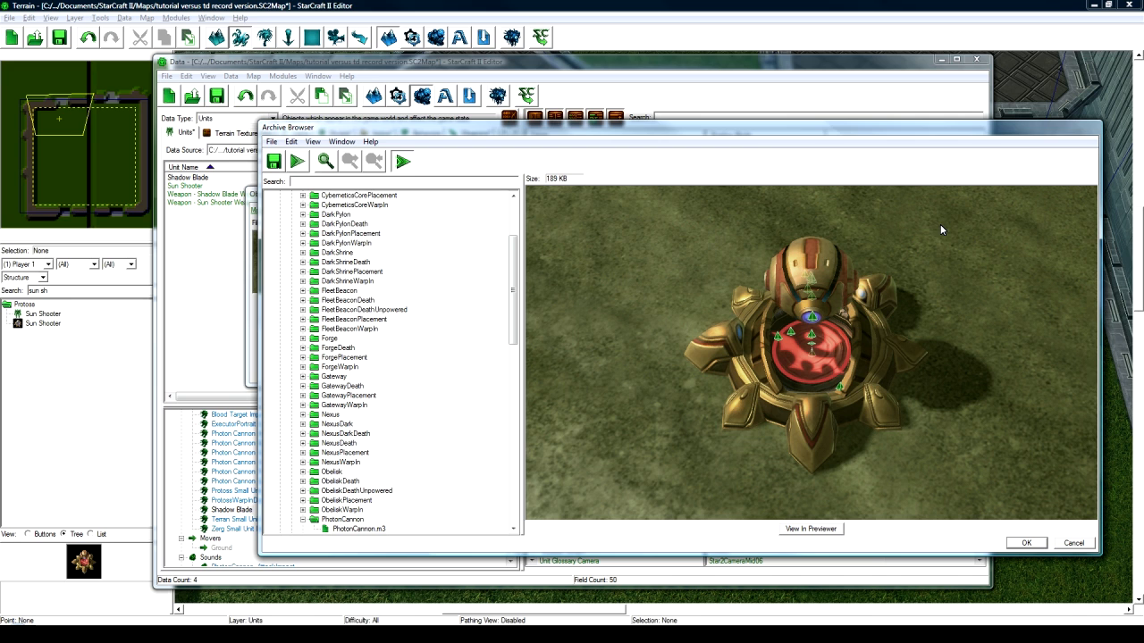
- Search 'darktemplar' and assign Assets\Units\Protoss\DarkTemplar\DarkTemplar.m3 as the model file
left_click(488, 182)
type("d")
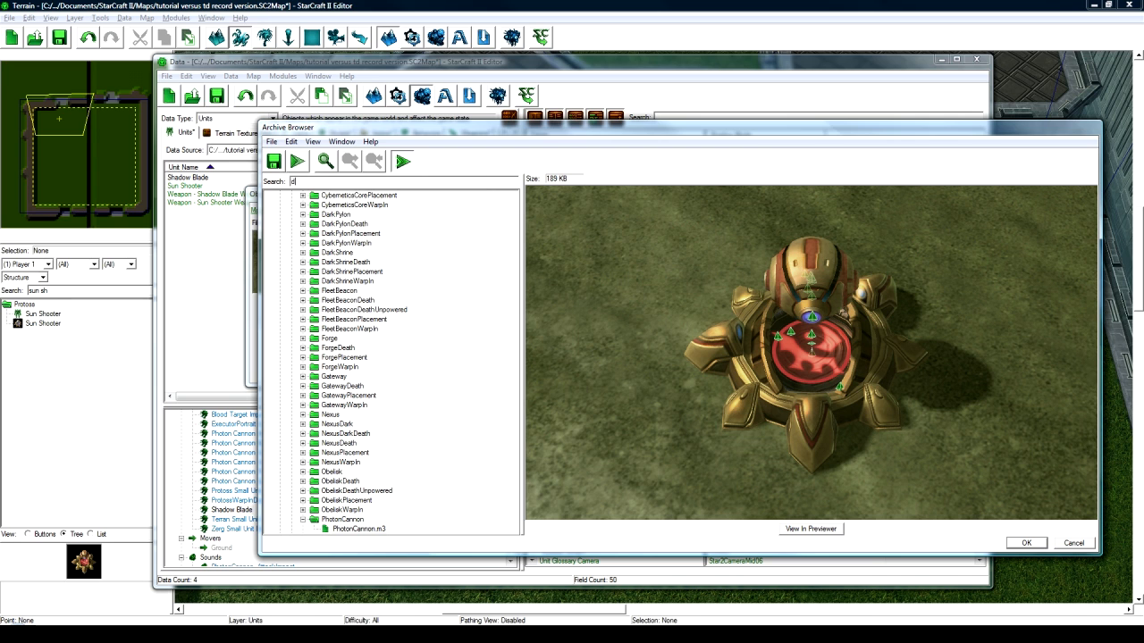
type("arktemplar")
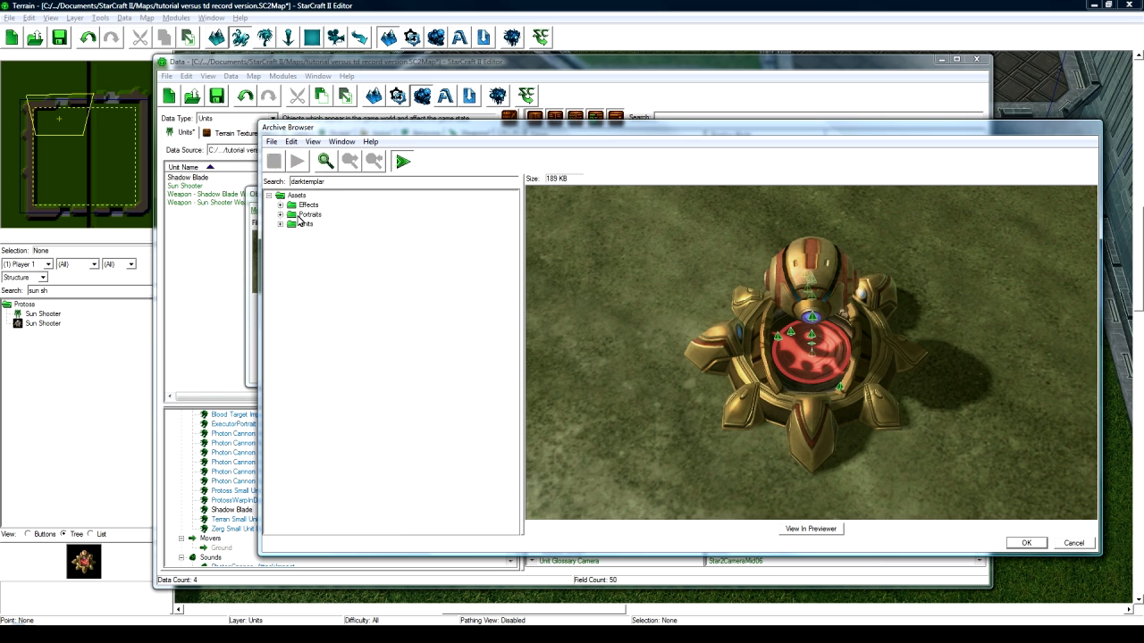
left_click(280, 224)
left_click(290, 233)
left_click(303, 243)
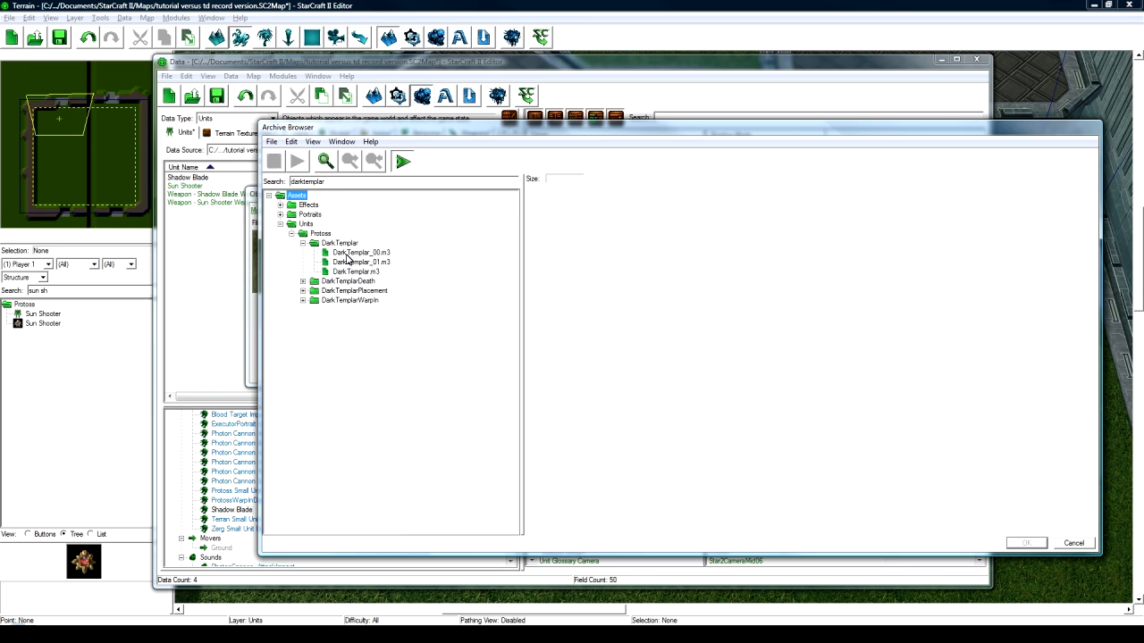
left_click(353, 273)
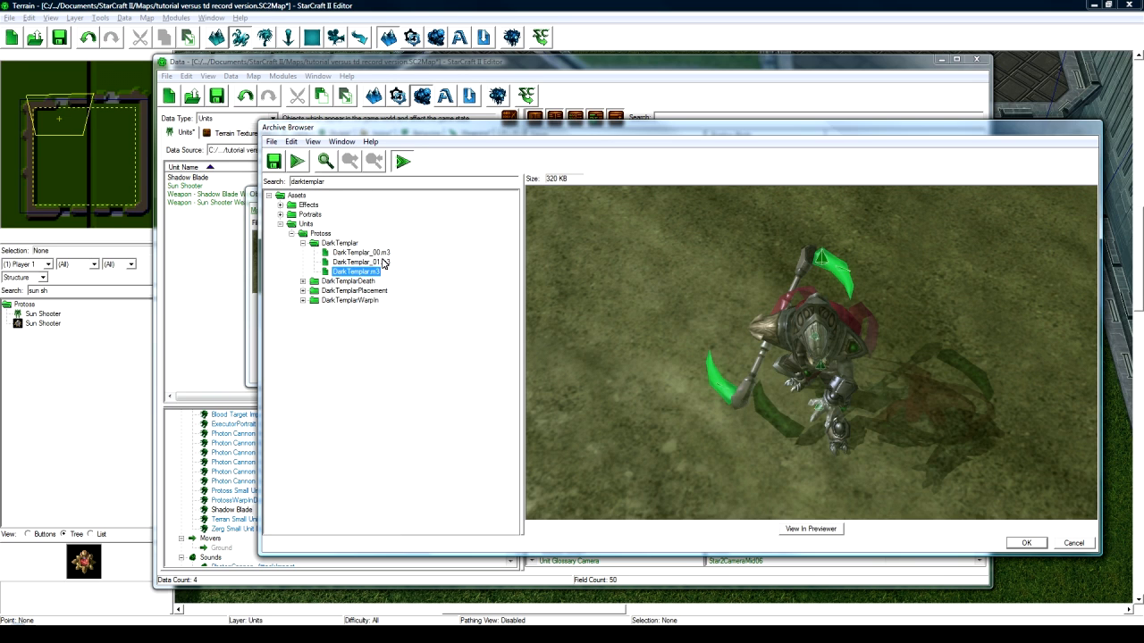
left_click(1026, 543)
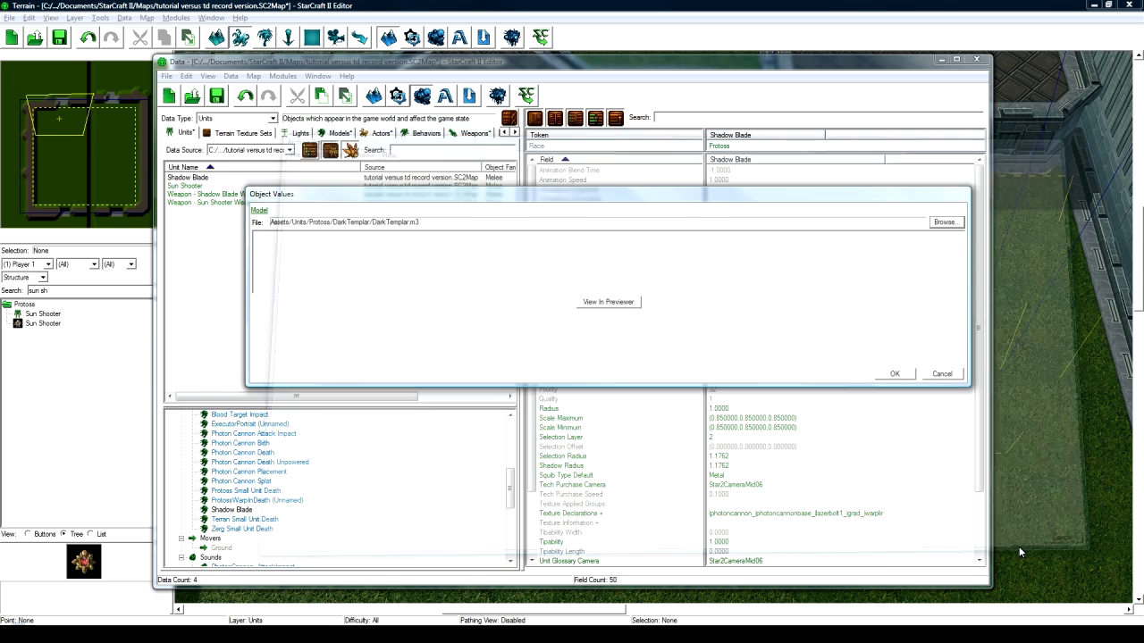
left_click(894, 374)
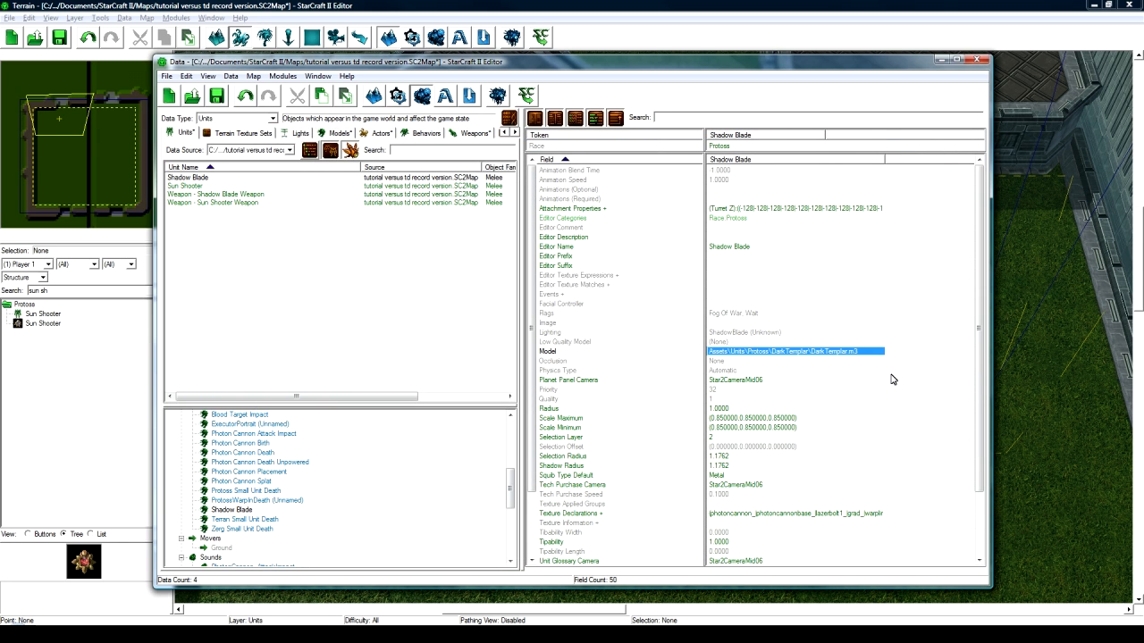
left_click(762, 417)
- Delete every texture declaration from the Shadow Blade unit
scroll(751, 425, "down", 3)
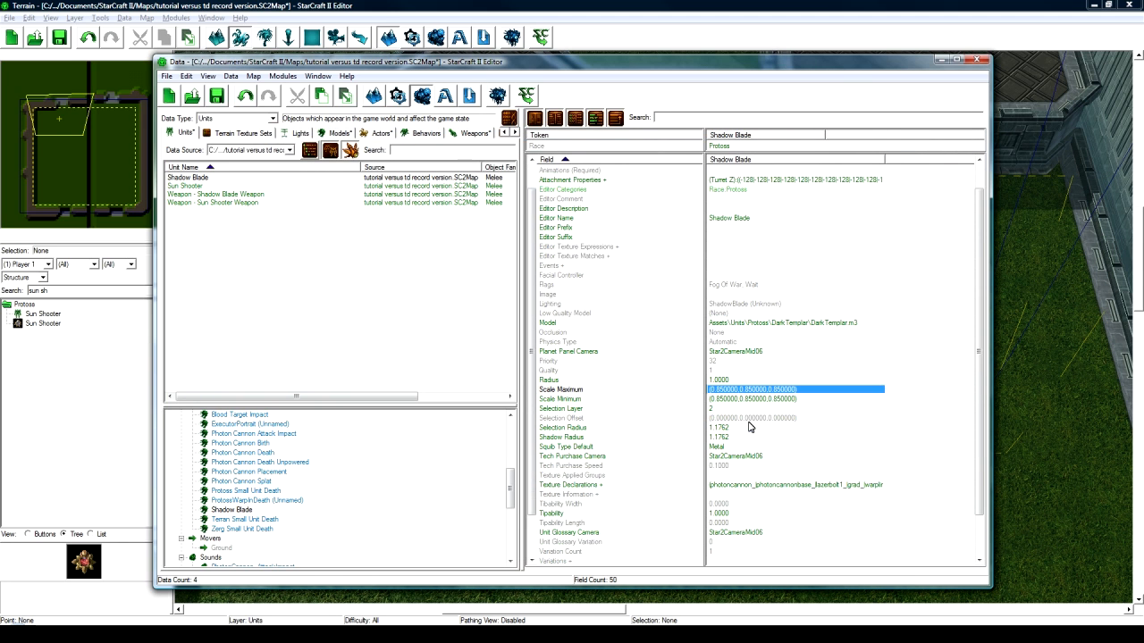
double_click(749, 439)
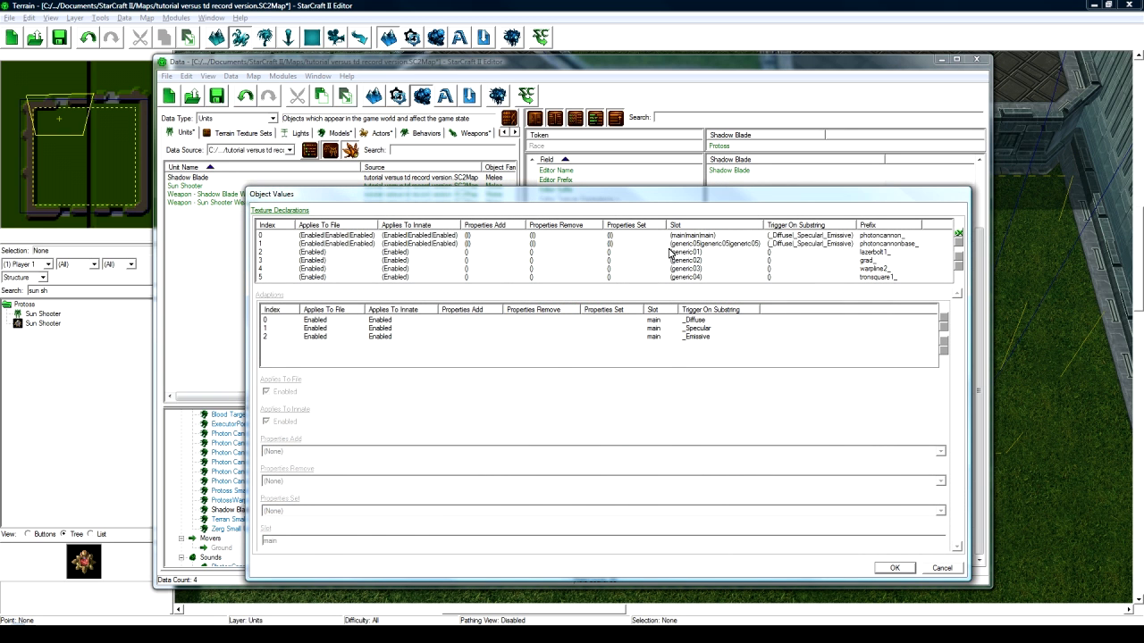
left_click(682, 238)
left_click(958, 243)
left_click(958, 243)
left_click(958, 243)
left_click(958, 243)
left_click(958, 243)
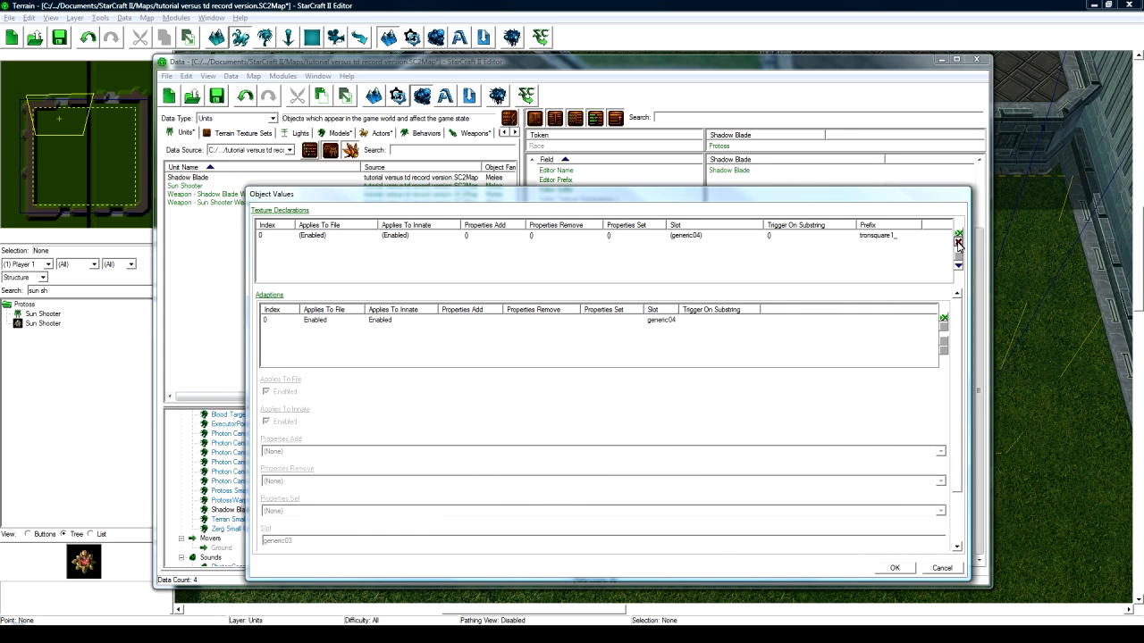
left_click(957, 243)
left_click(896, 568)
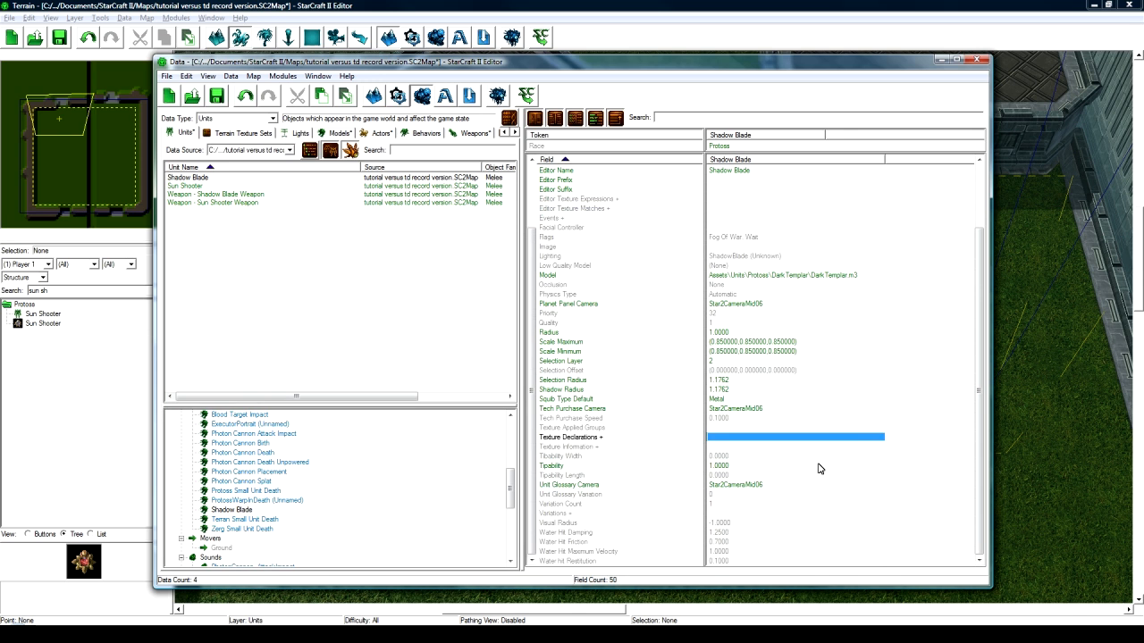
- Delete the Turret Z entry from the Shadow Blade's attachment properties
scroll(766, 440, "up", 1)
scroll(755, 435, "up", 2)
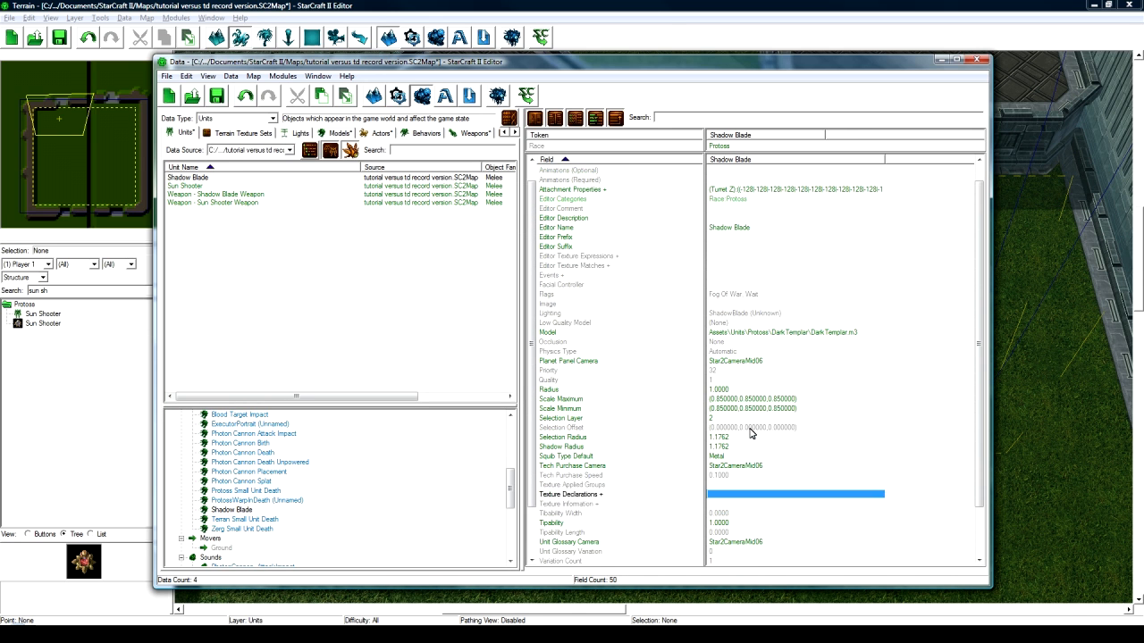
double_click(753, 208)
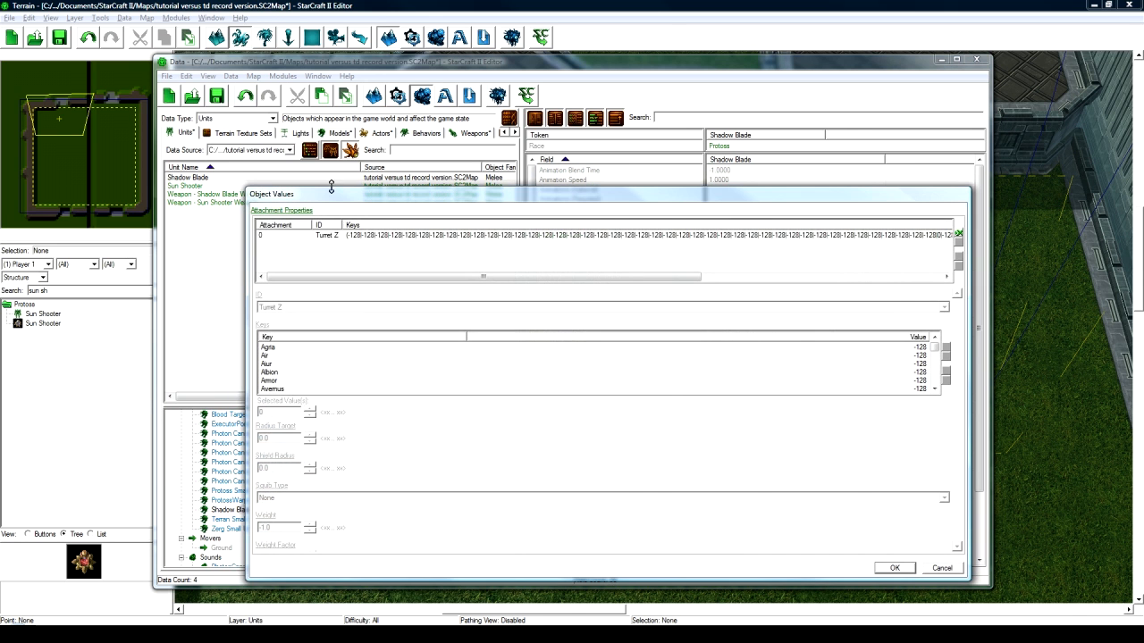
left_click(349, 239)
left_click(958, 245)
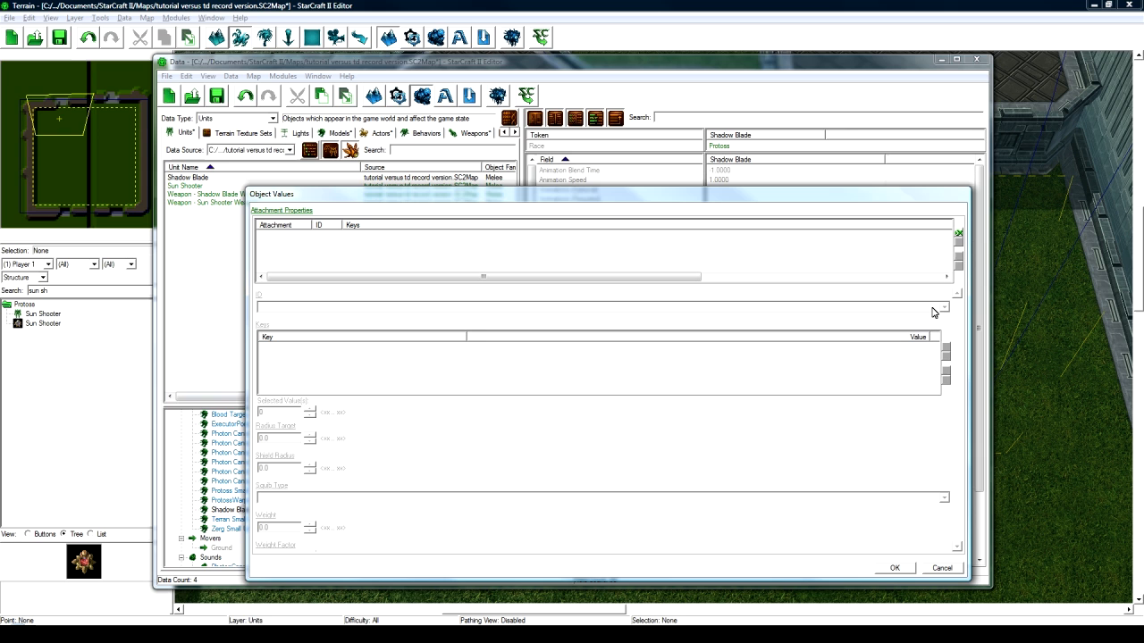
left_click(890, 569)
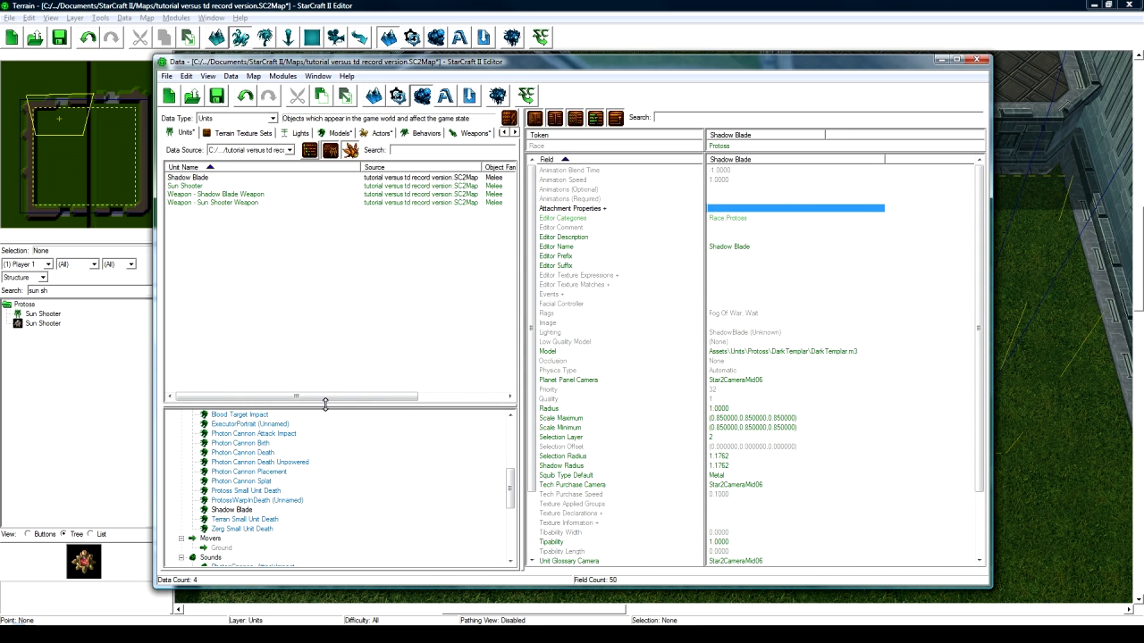
left_click(350, 507)
scroll(350, 504, "up", 4)
- Review the Shadow Blade actor's Fog Visibility, Art - Model and Art - Model (Build) values
scroll(350, 504, "up", 2)
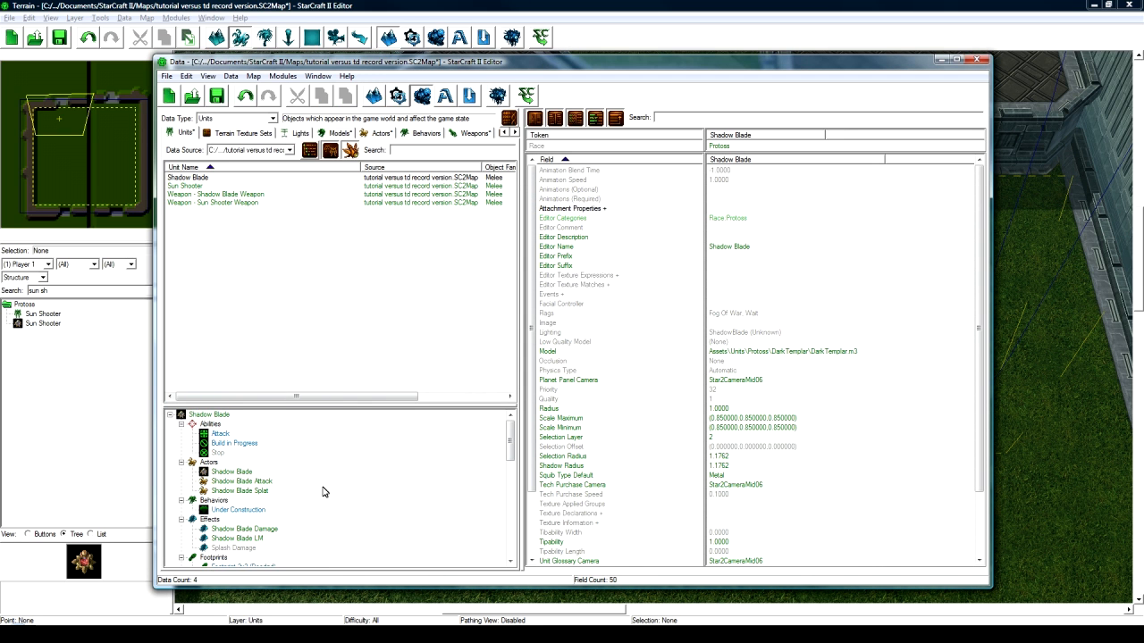
left_click(245, 473)
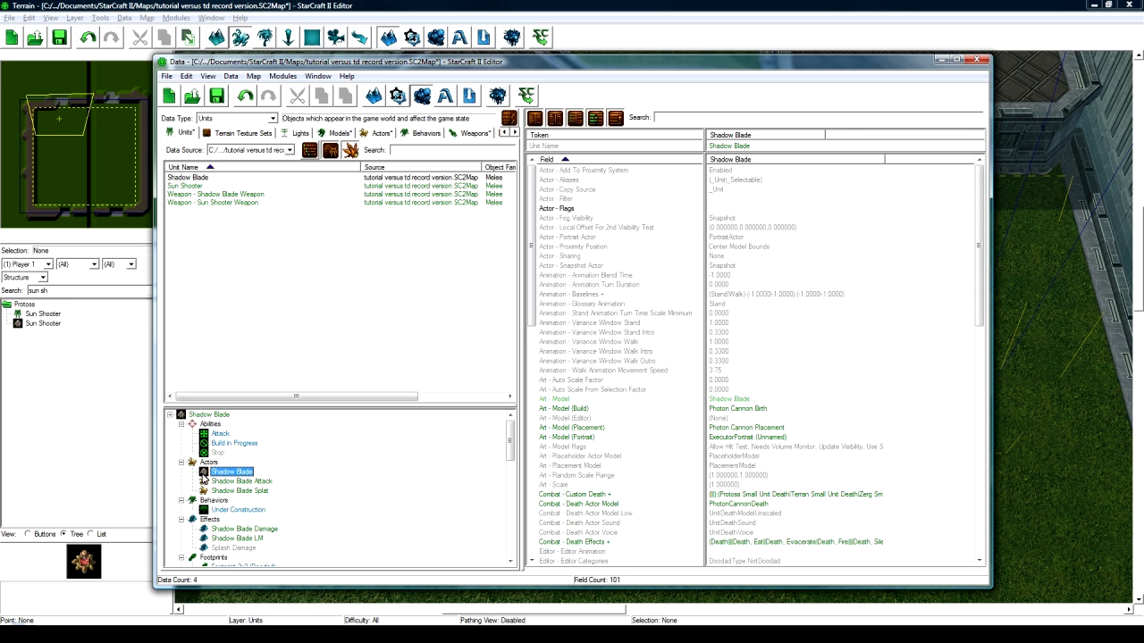
left_click(758, 218)
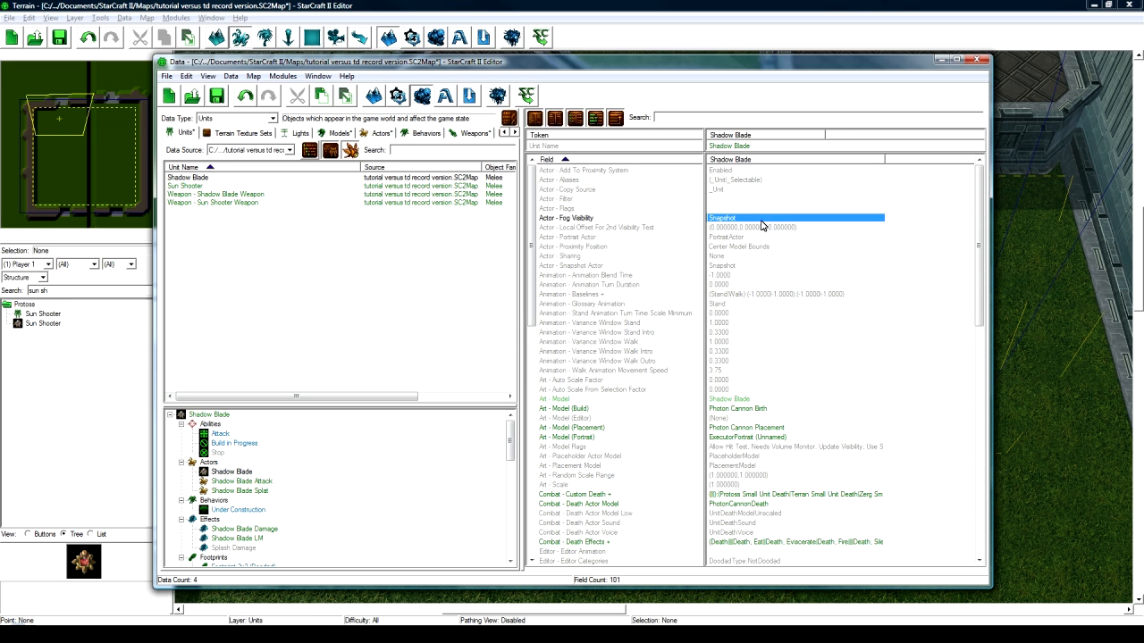
scroll(747, 403, "down", 1)
left_click(730, 371)
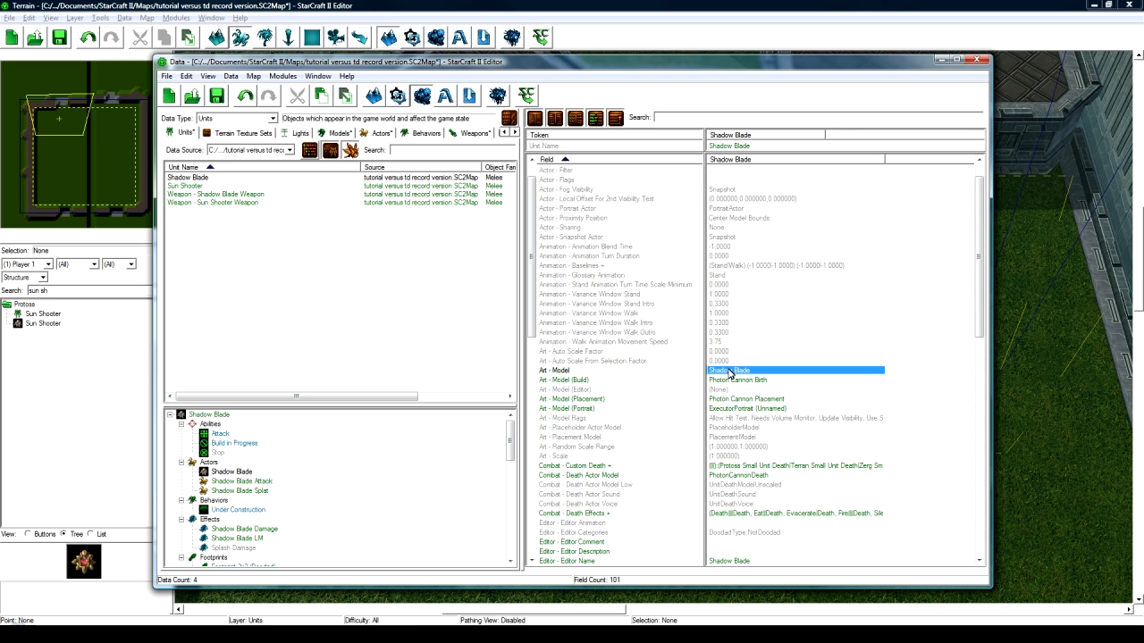
left_click(389, 474)
scroll(389, 474, "down", 2)
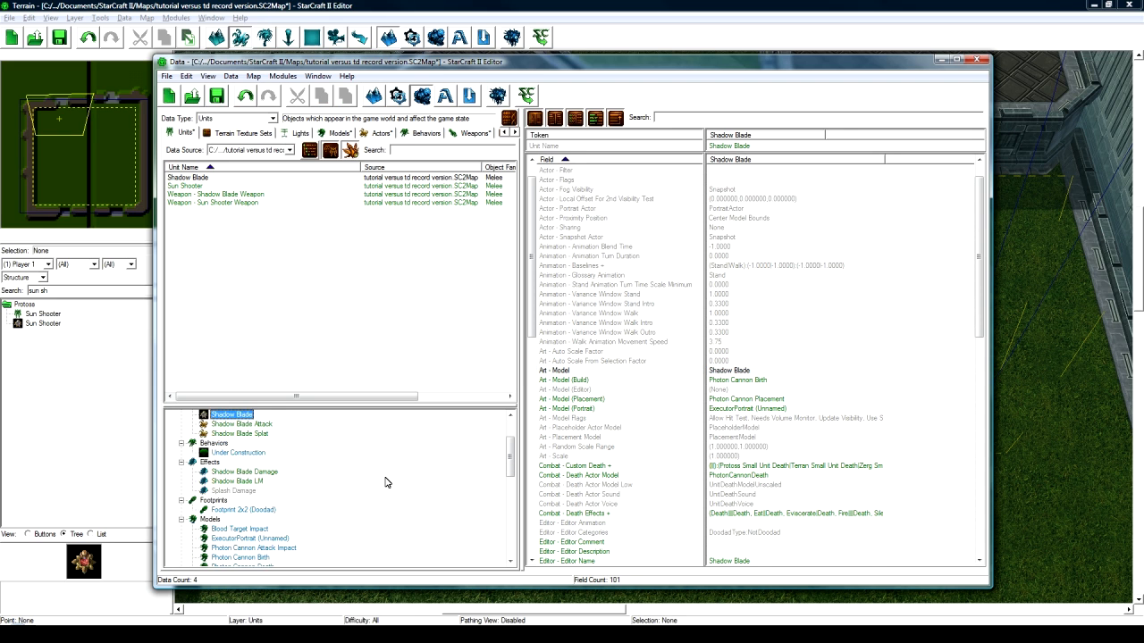
scroll(388, 474, "up", 2)
left_click(750, 380)
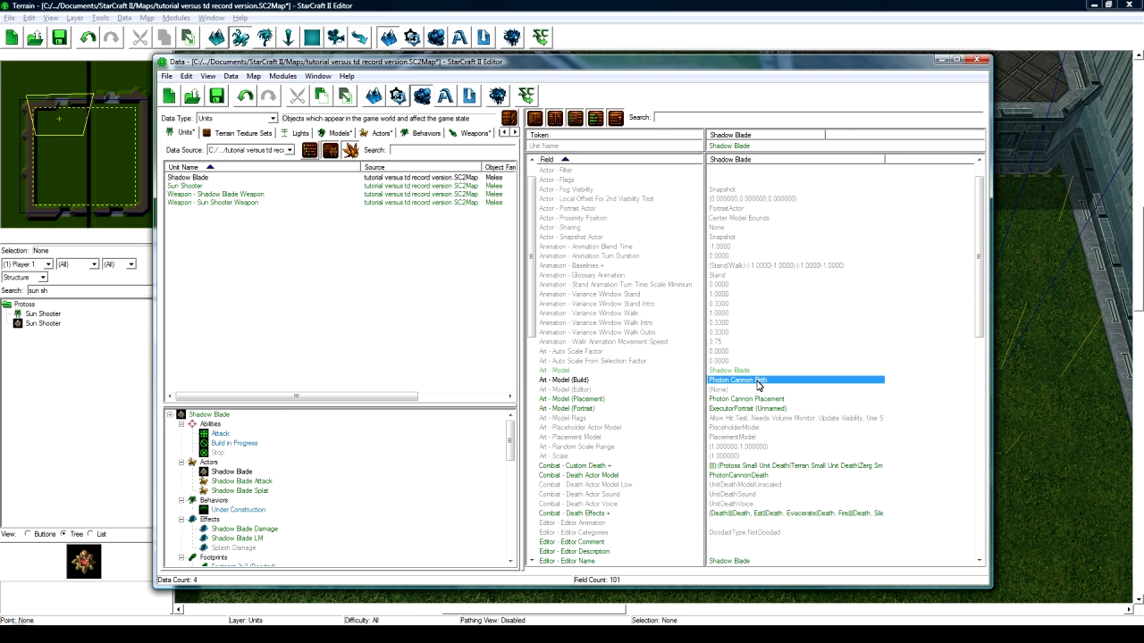
- Set the actor's Art - Model (Placement) to Shadow Blade
left_click(756, 399)
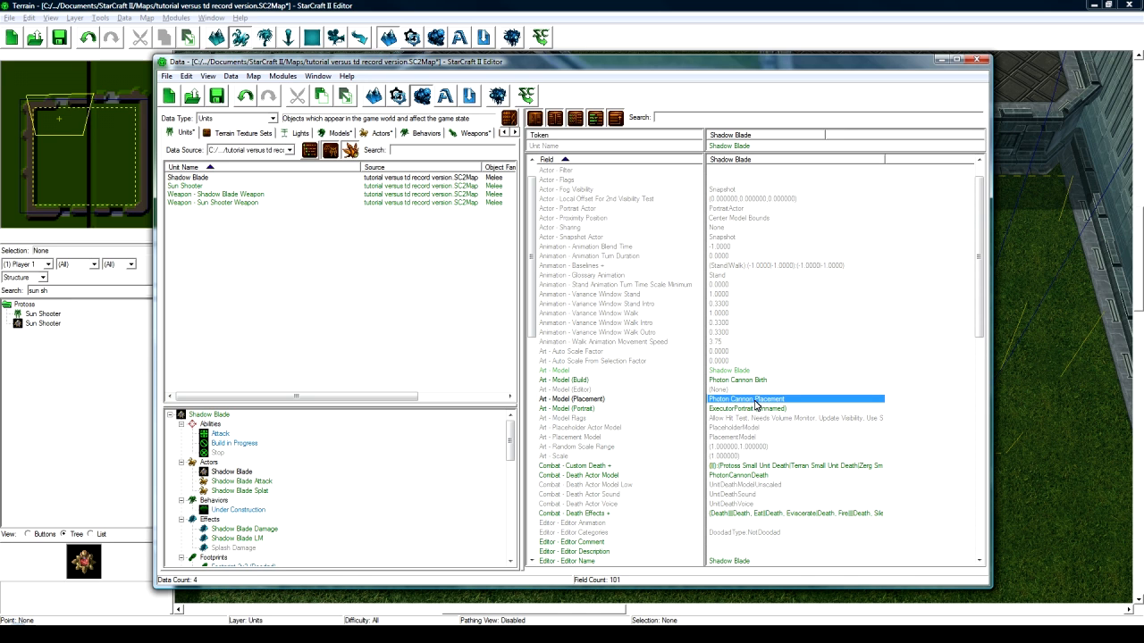
double_click(755, 401)
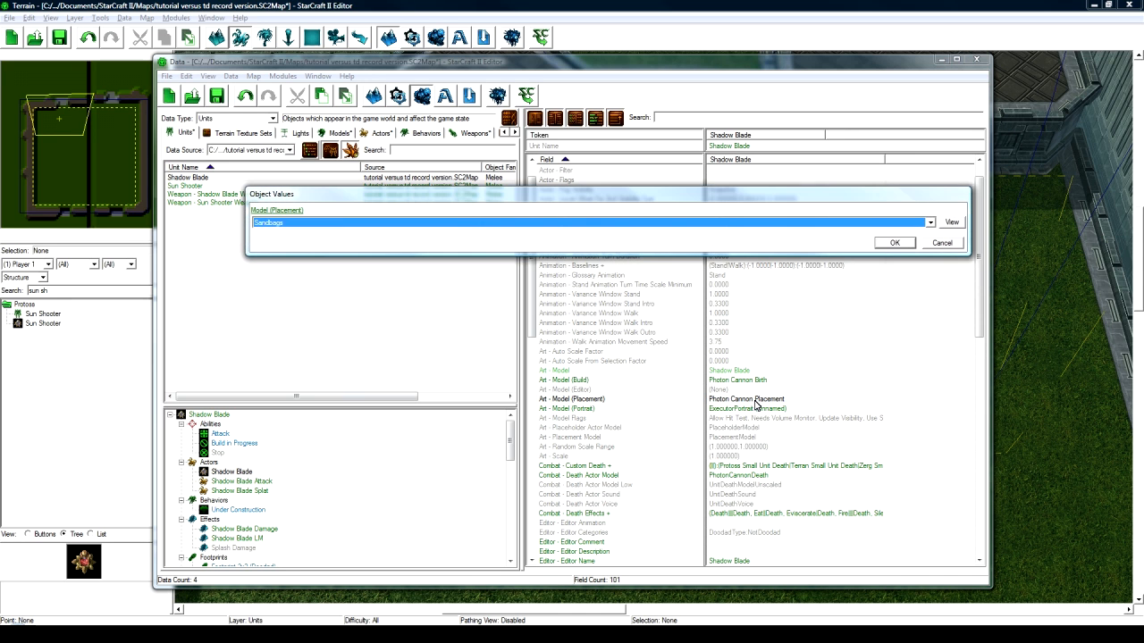
key("Return")
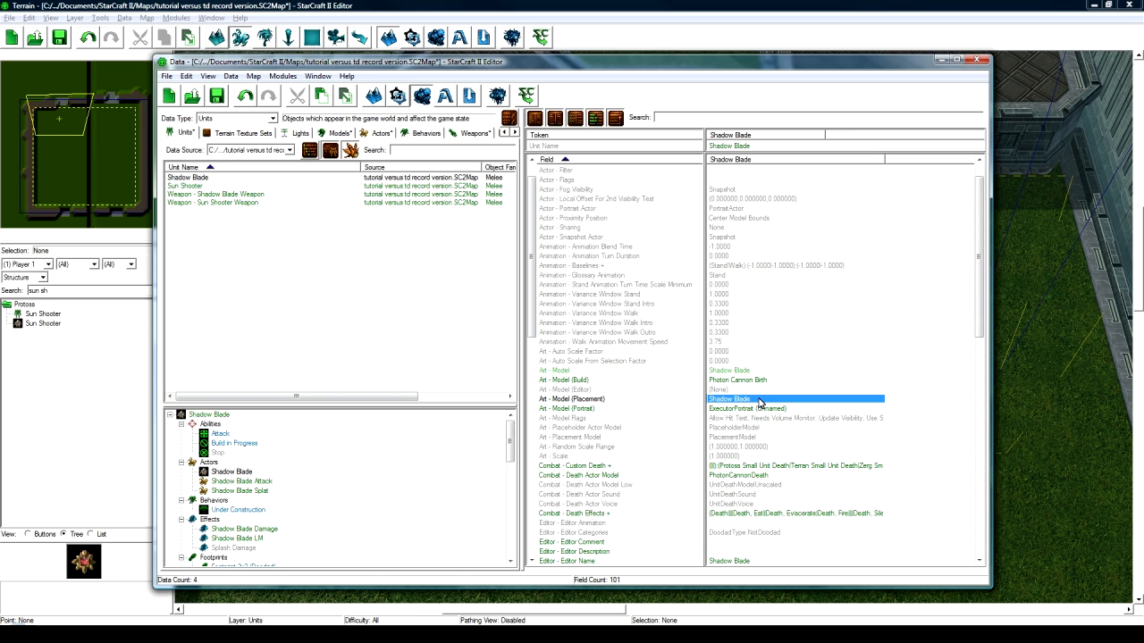
double_click(758, 403)
left_click(590, 224)
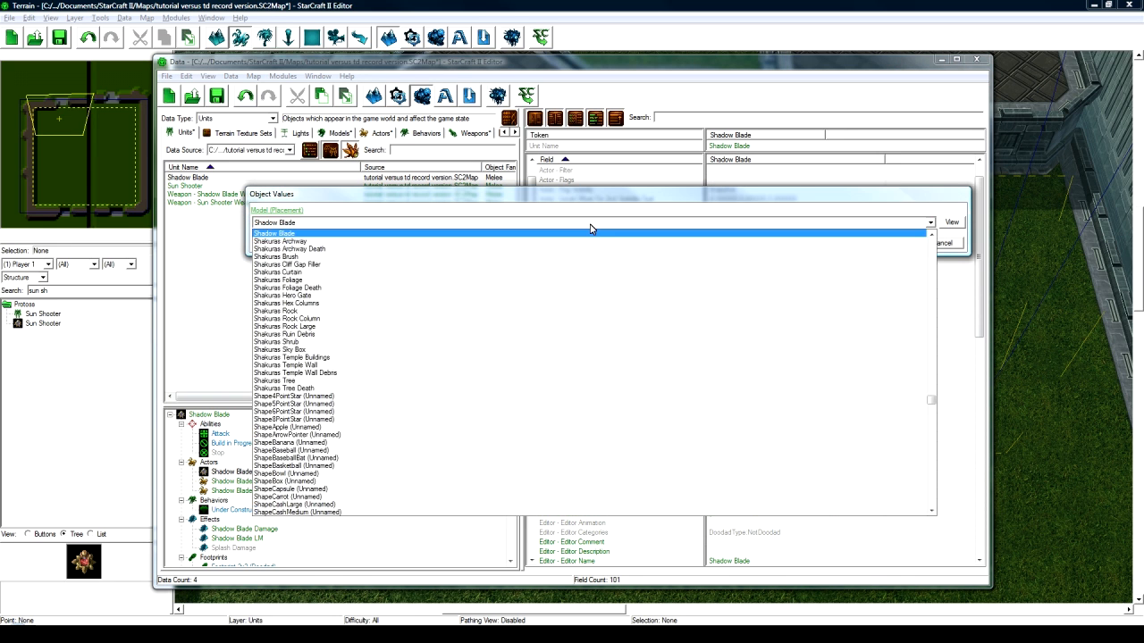
left_click(590, 224)
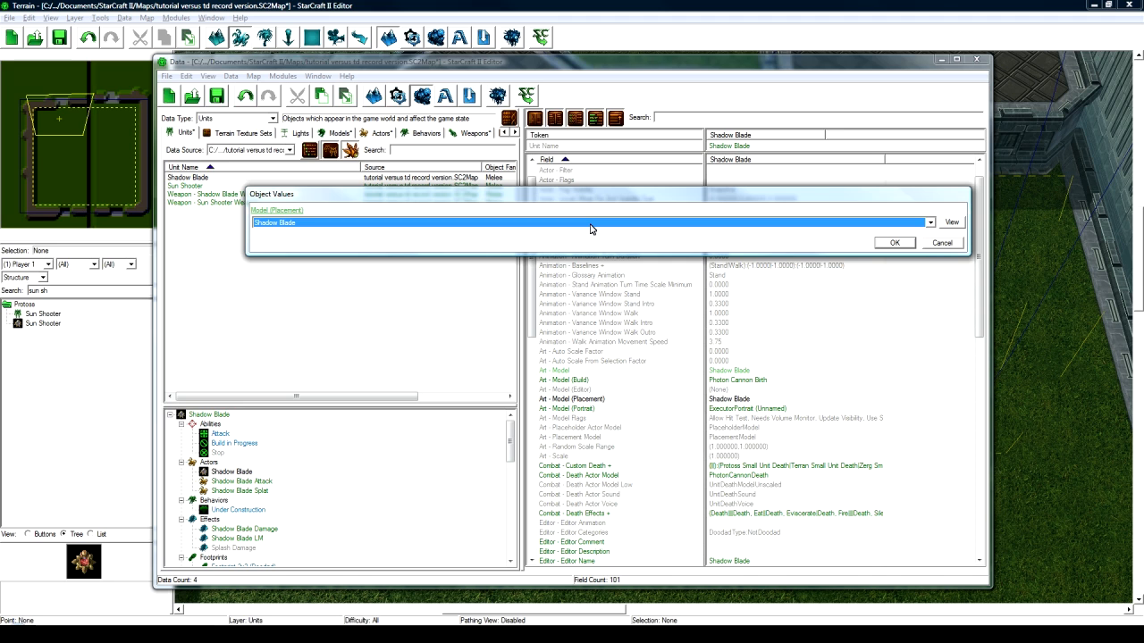
scroll(589, 229, "up", 5)
scroll(589, 229, "down", 3)
left_click(896, 243)
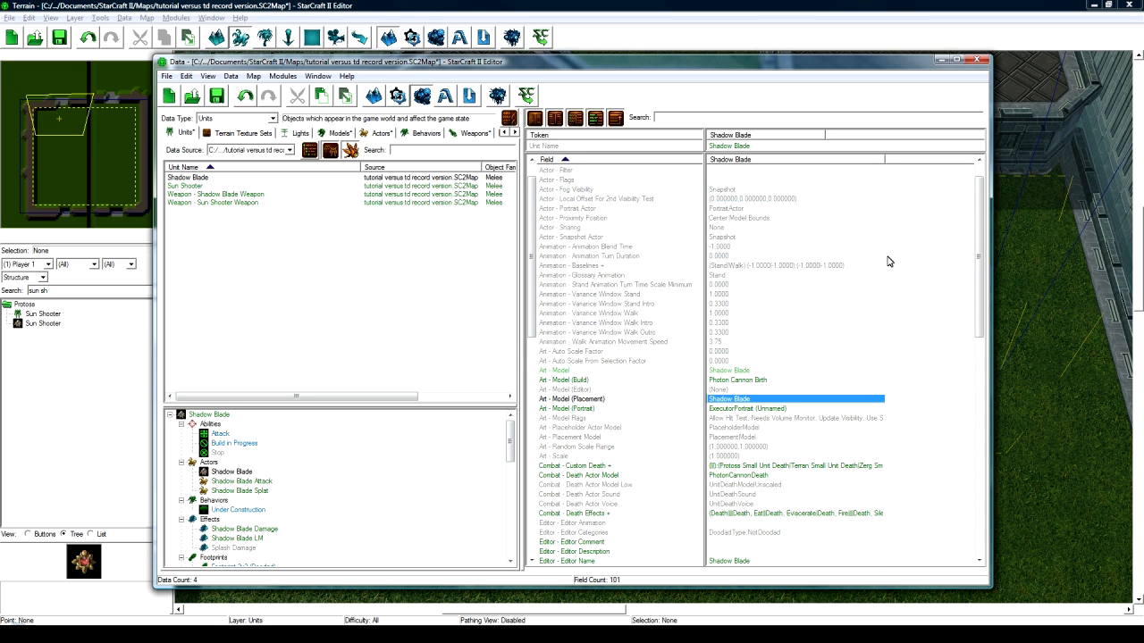
- Remove Photon Cannon Death Unpowered from the actor's Combat - Custom Death list
left_click(774, 409)
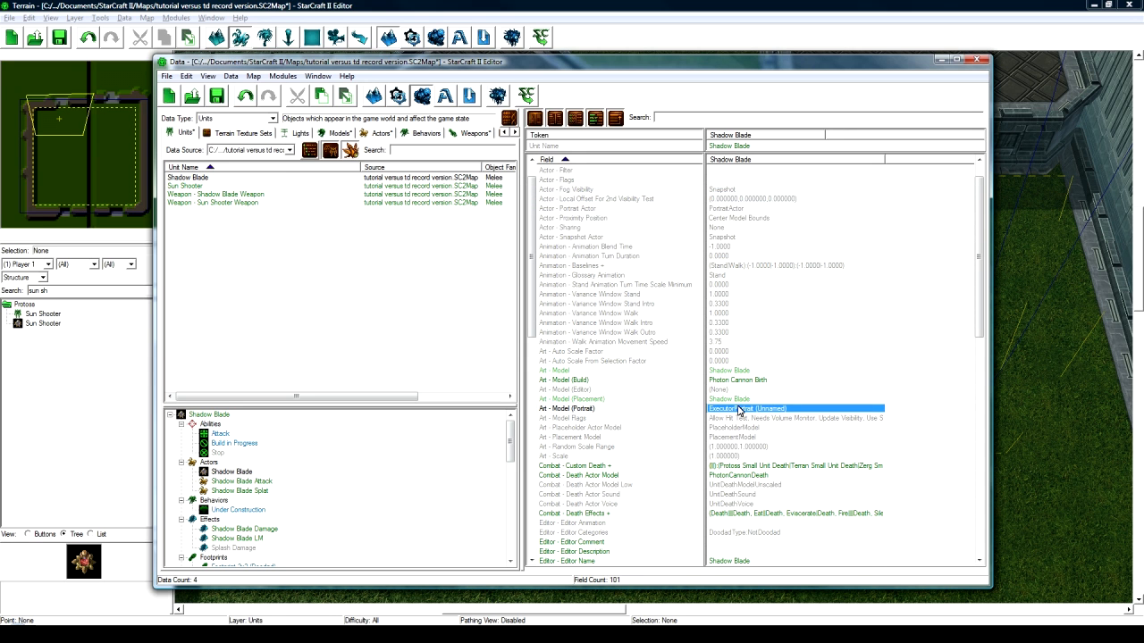
scroll(607, 425, "down", 2)
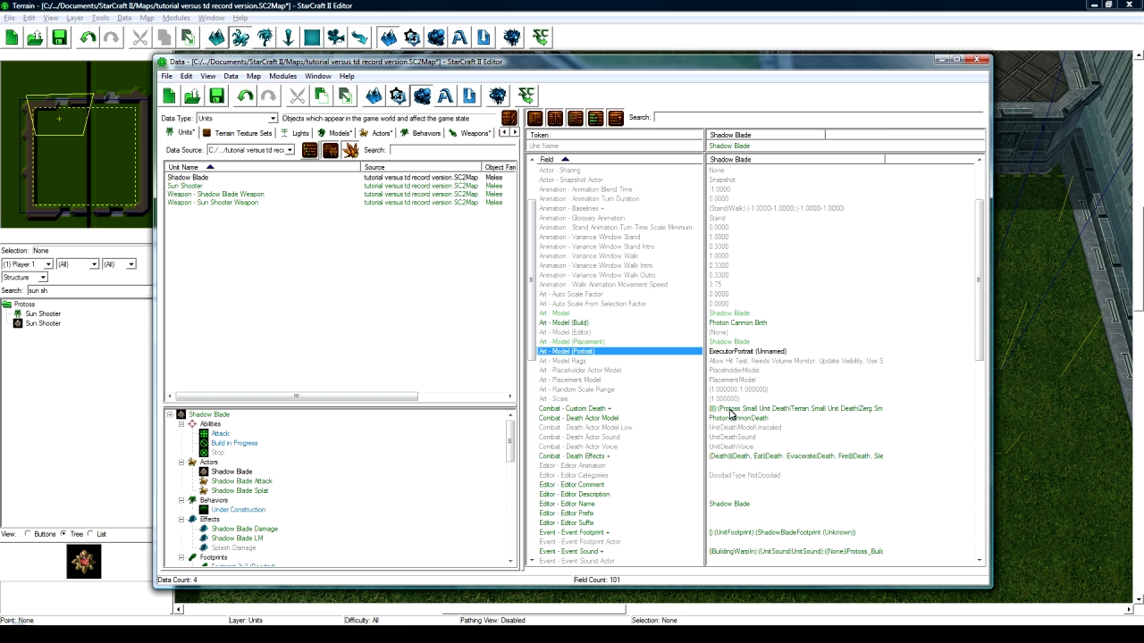
left_click(733, 410)
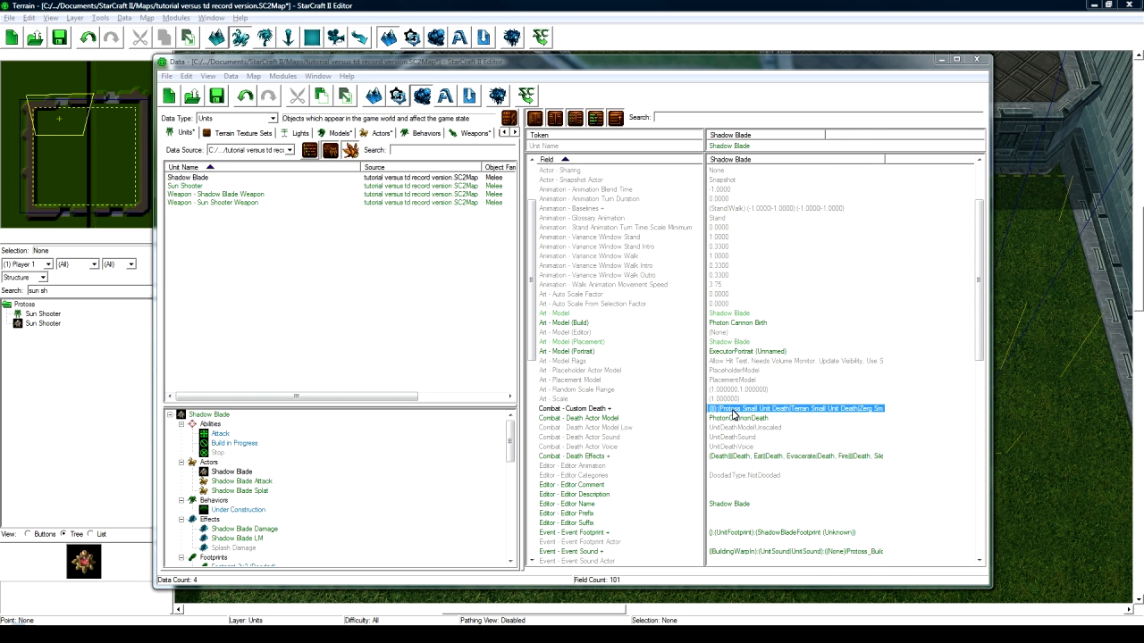
double_click(732, 414)
left_click(384, 261)
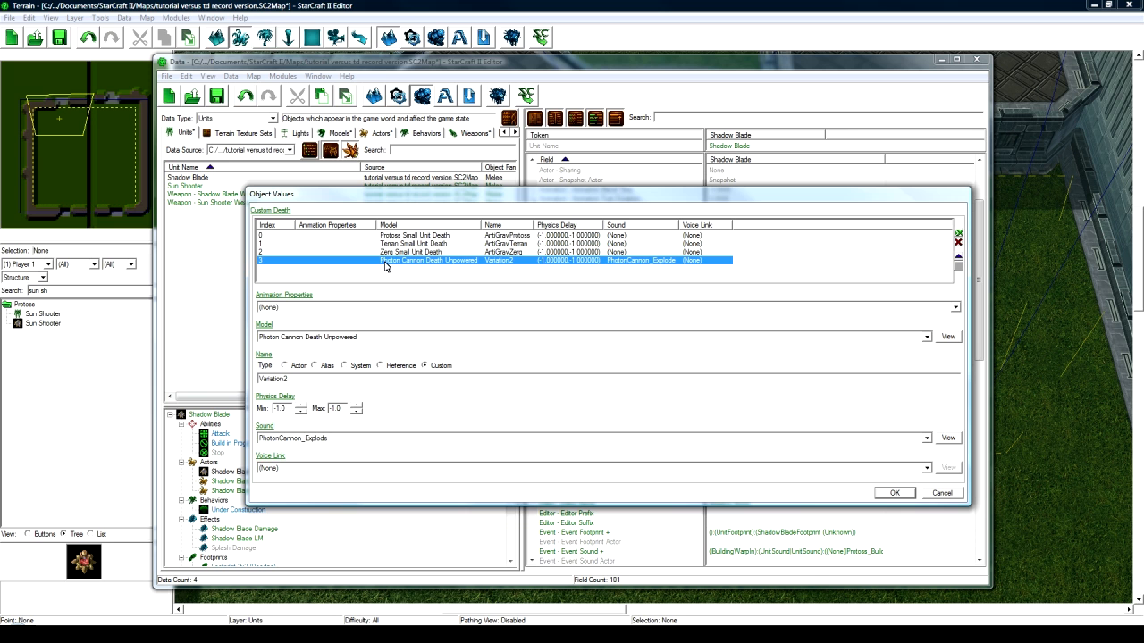
left_click(959, 243)
left_click(894, 492)
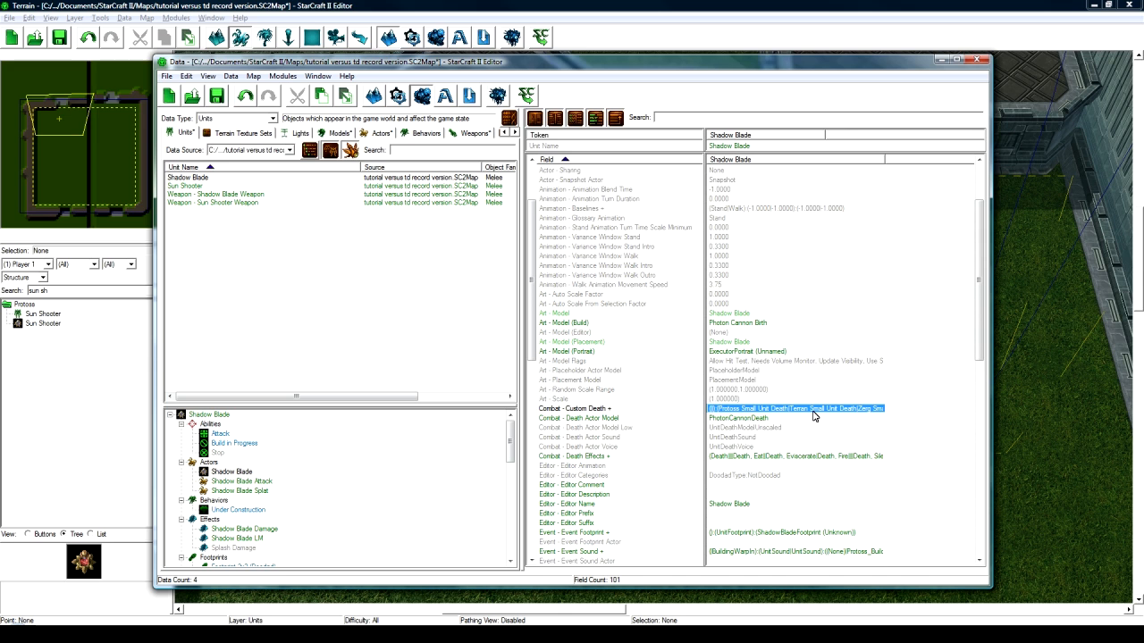
- Give the Normal death effect the Dark Templar Death model and DarkTemplar_Death sound
scroll(811, 413, "down", 2)
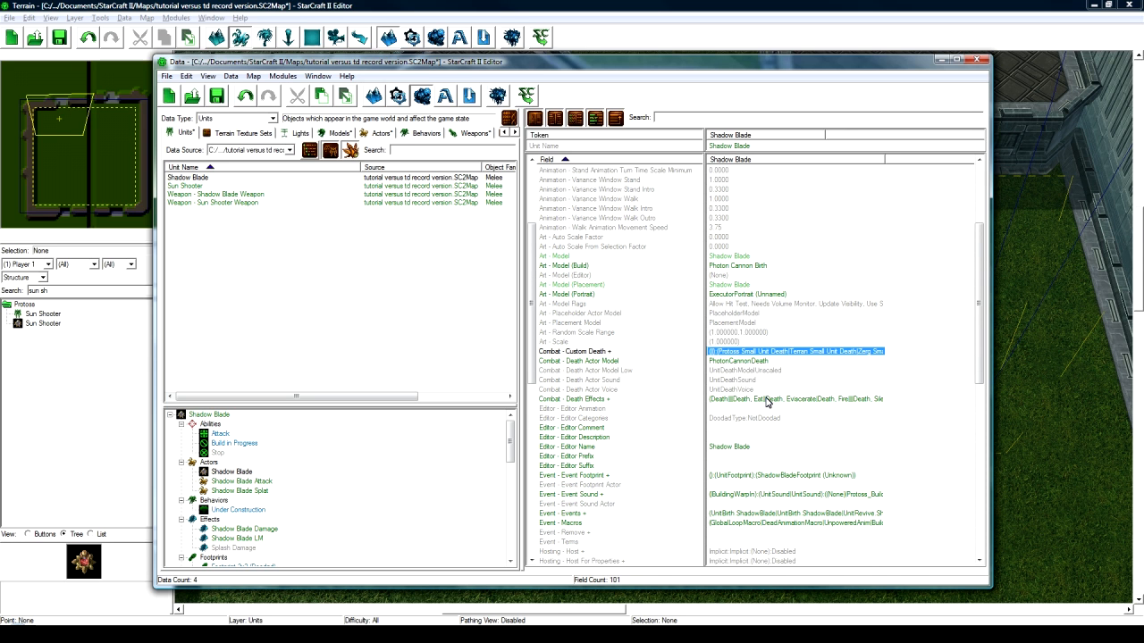
double_click(766, 402)
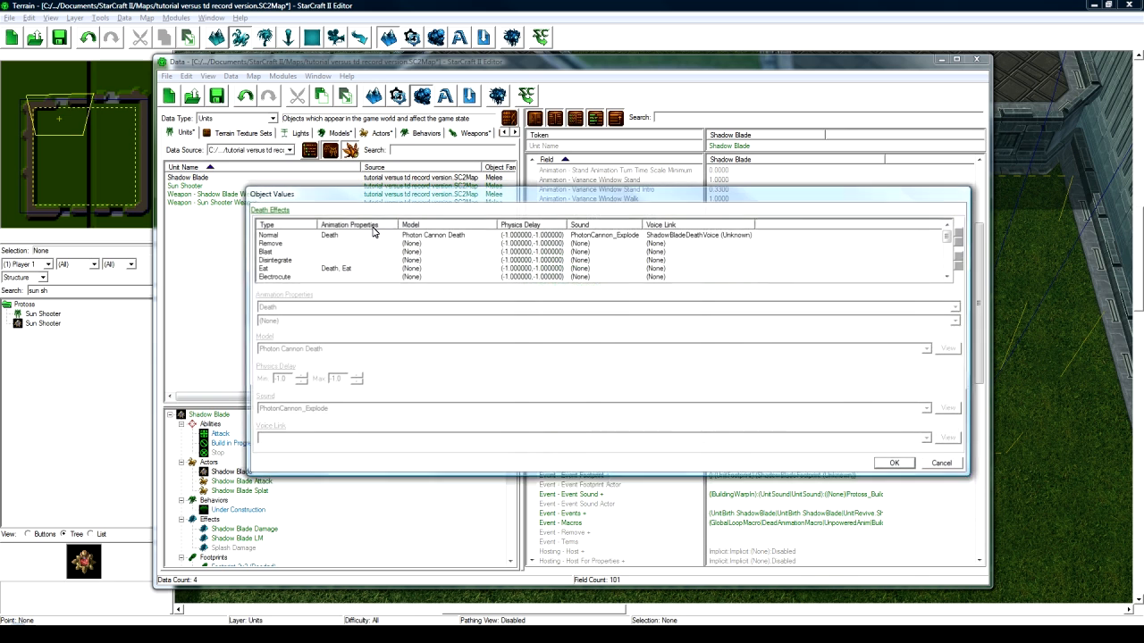
left_click(377, 237)
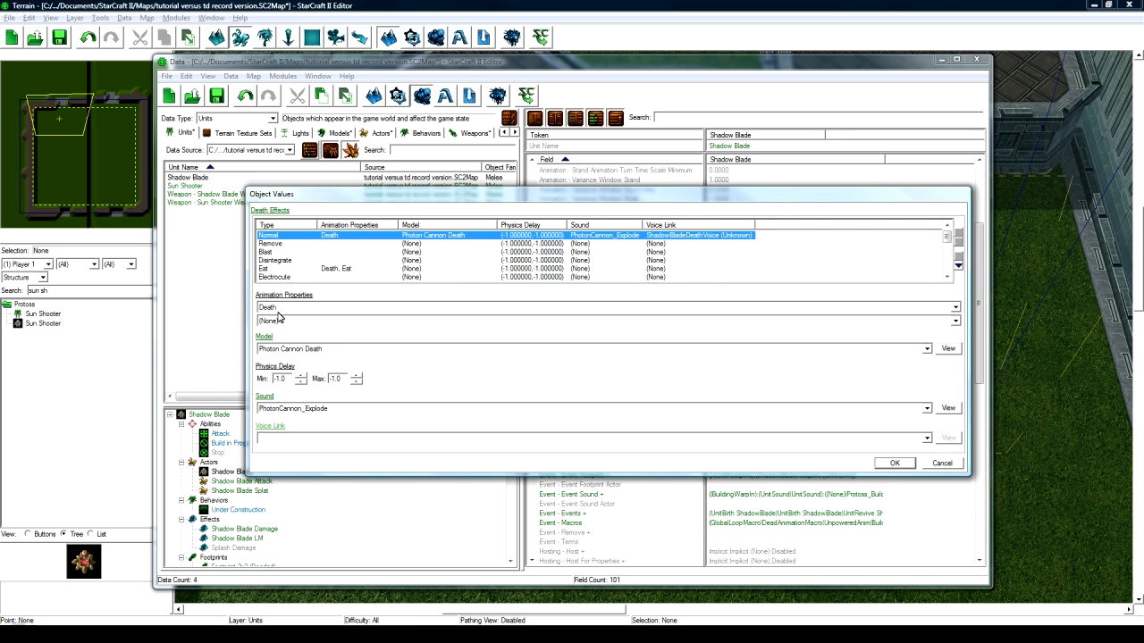
left_click(307, 350)
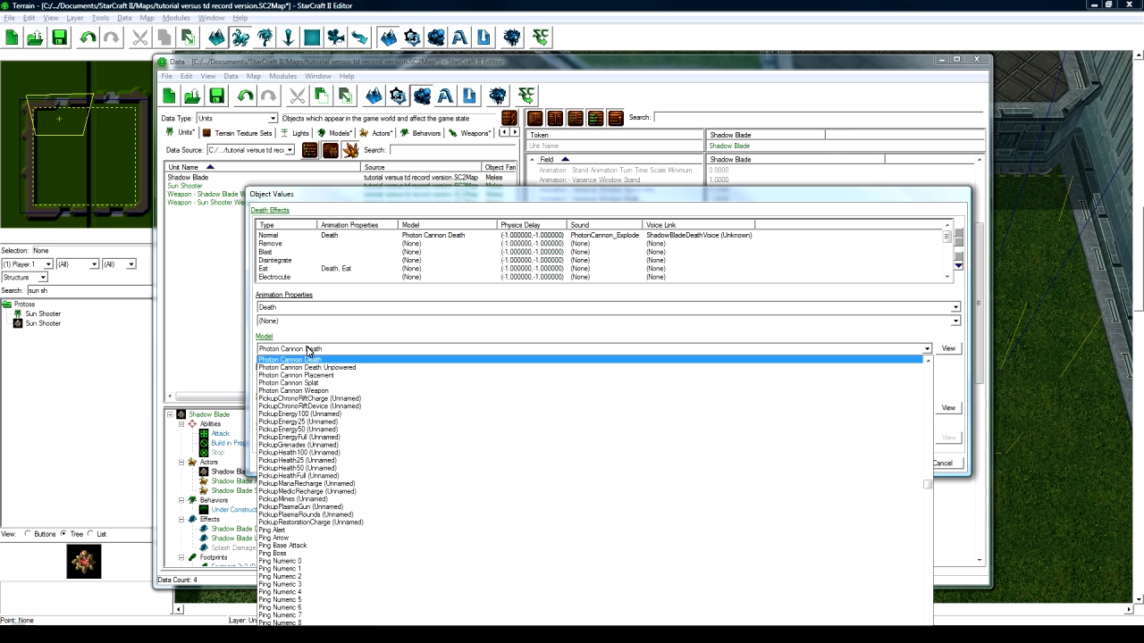
type("Dark Templar")
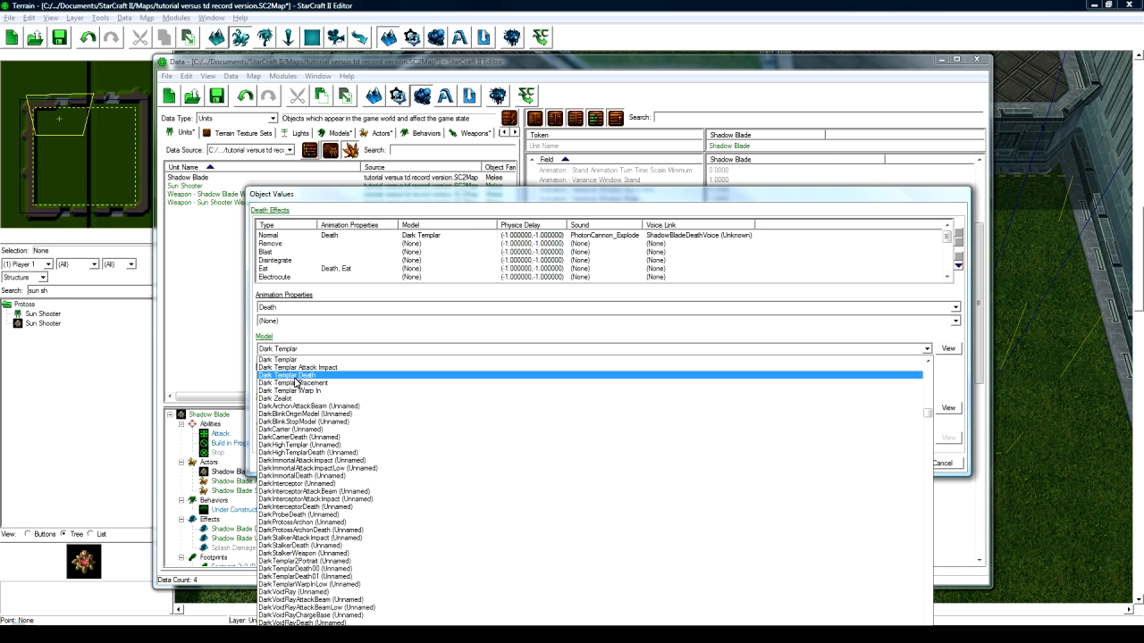
left_click(295, 375)
left_click(295, 408)
type("DarkTemplar_Attack")
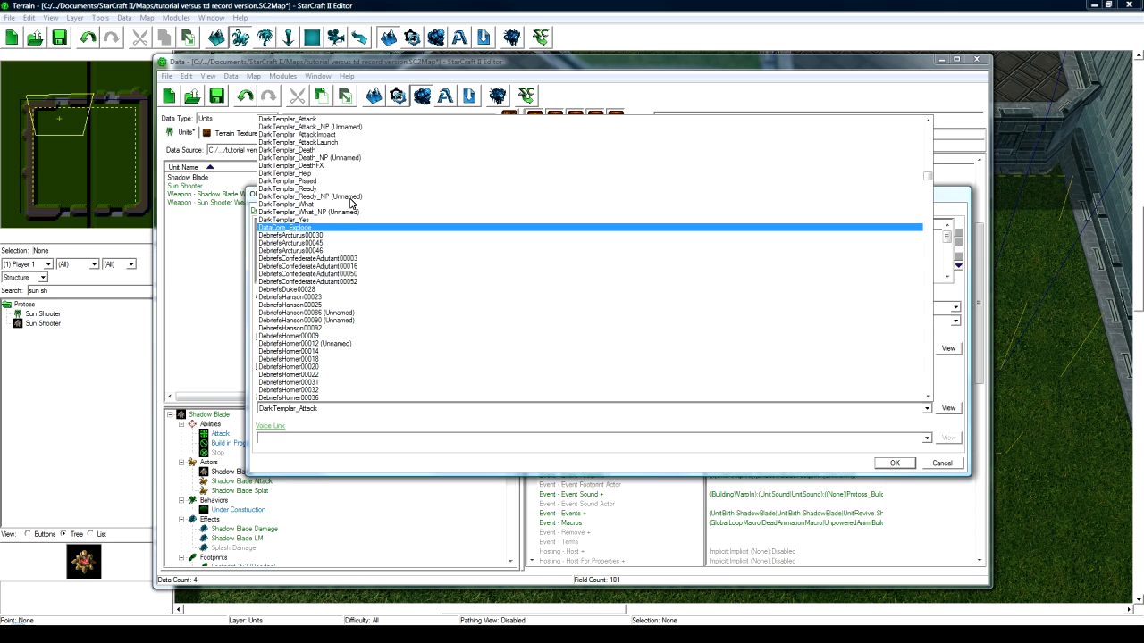
left_click(304, 153)
left_click(895, 463)
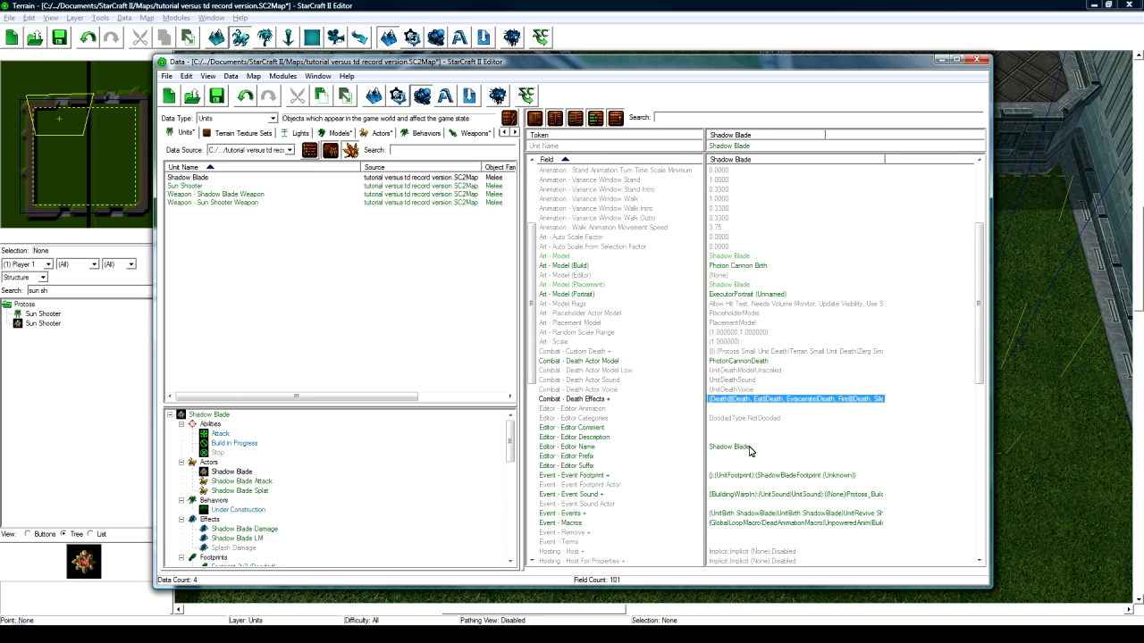
scroll(746, 451, "down", 5)
- Set the Shadow Blade's Ready sound to DarkTemplar_Ready
scroll(729, 454, "down", 3)
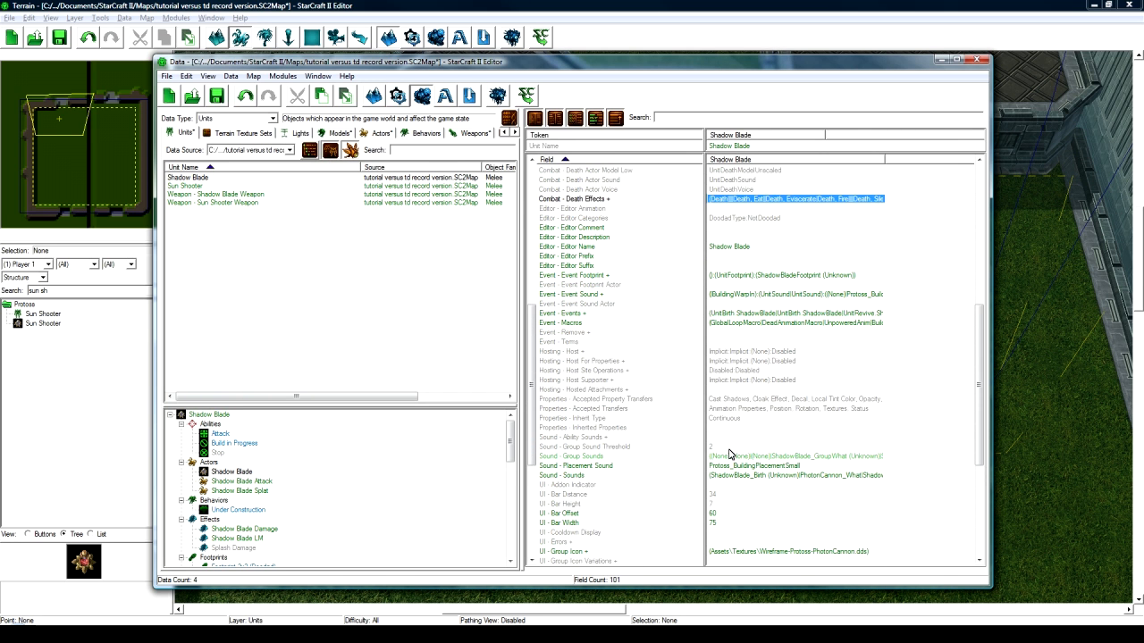
left_click(735, 447)
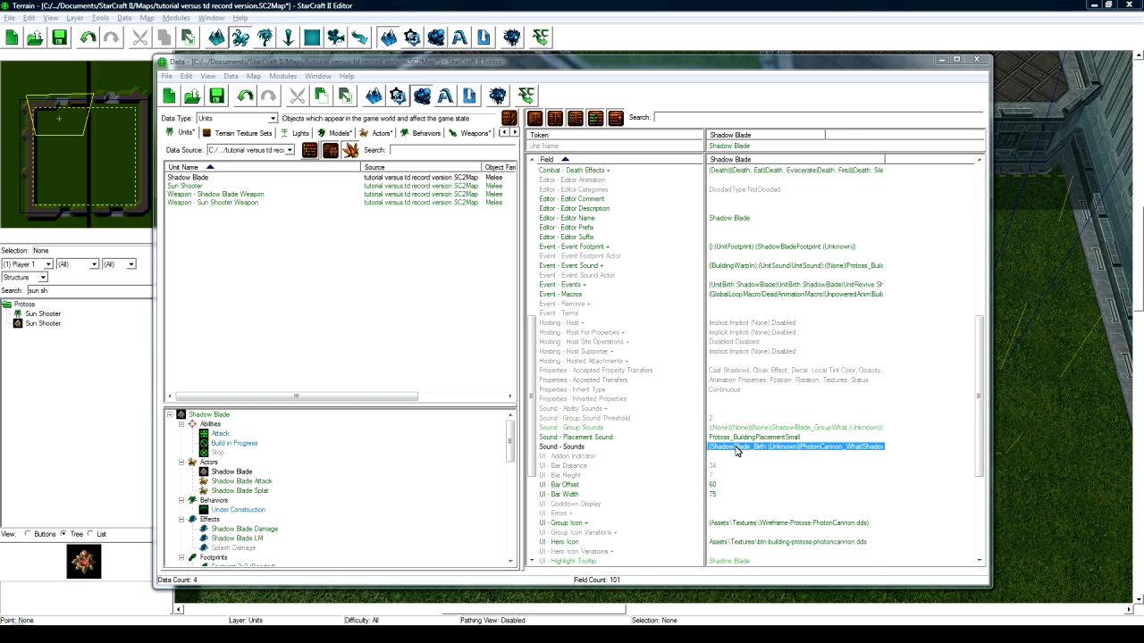
double_click(735, 448)
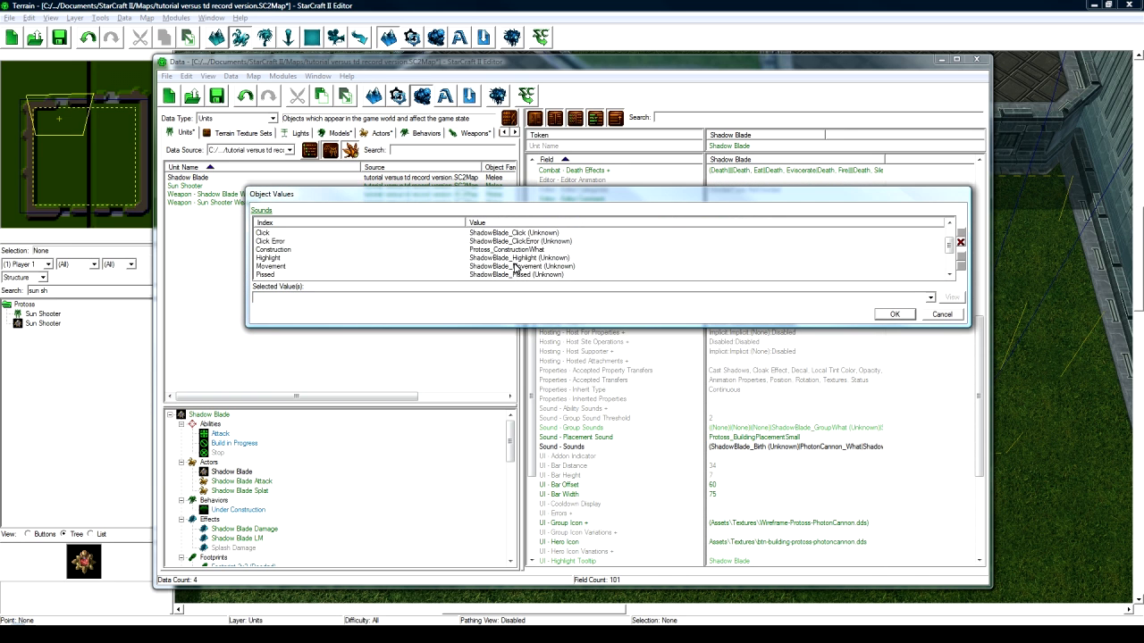
scroll(515, 266, "down", 1)
scroll(519, 261, "up", 1)
left_click(521, 250)
scroll(512, 253, "down", 1)
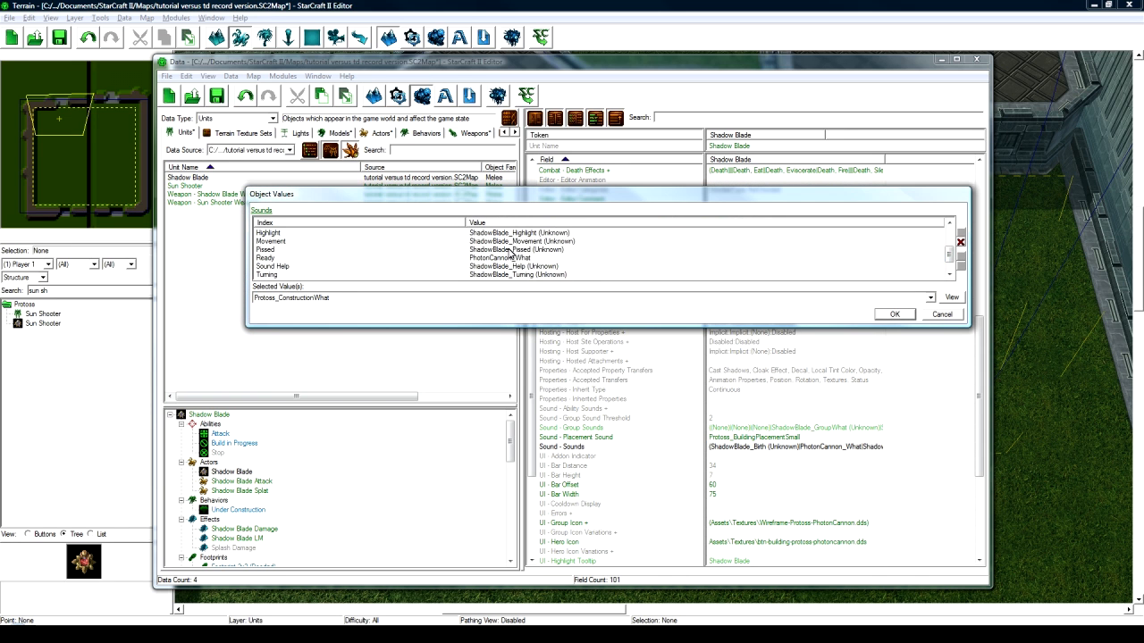
scroll(523, 247, "up", 2)
scroll(536, 254, "down", 2)
left_click(527, 259)
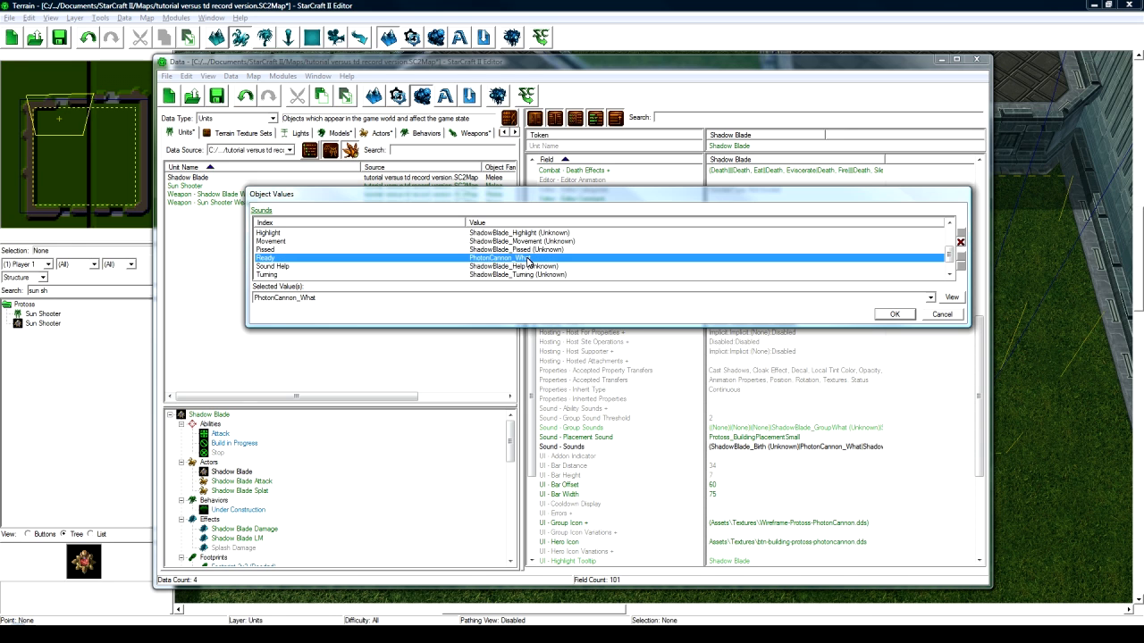
left_click(310, 301)
left_click(310, 299)
key("d")
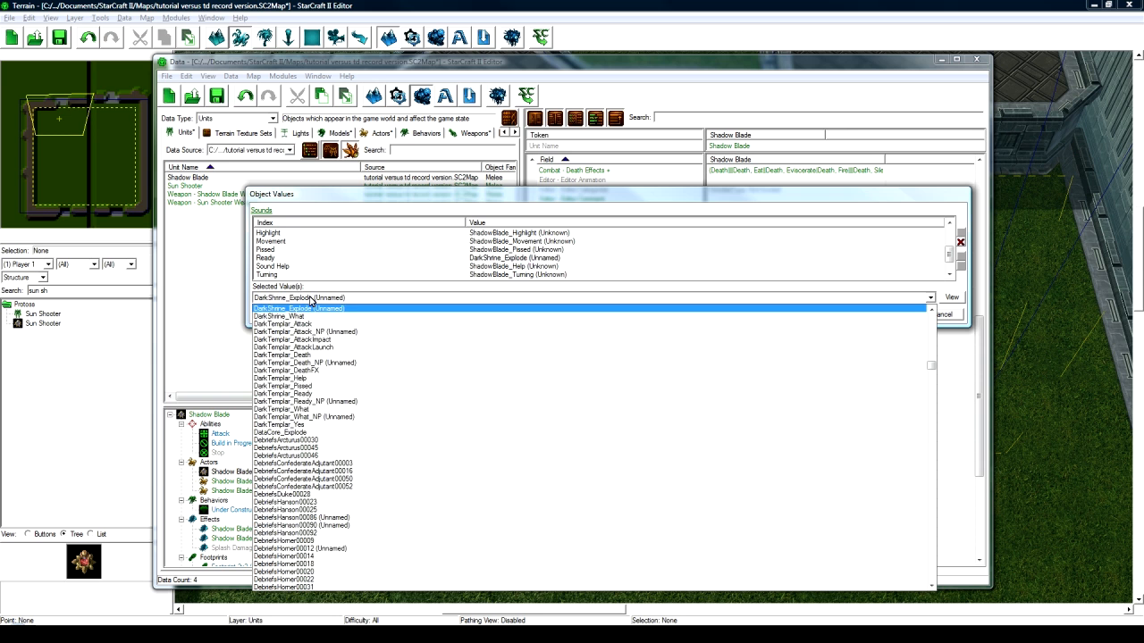
left_click(317, 395)
- Set the What sound to DarkTemplar_What and save the sound list
left_click(498, 259)
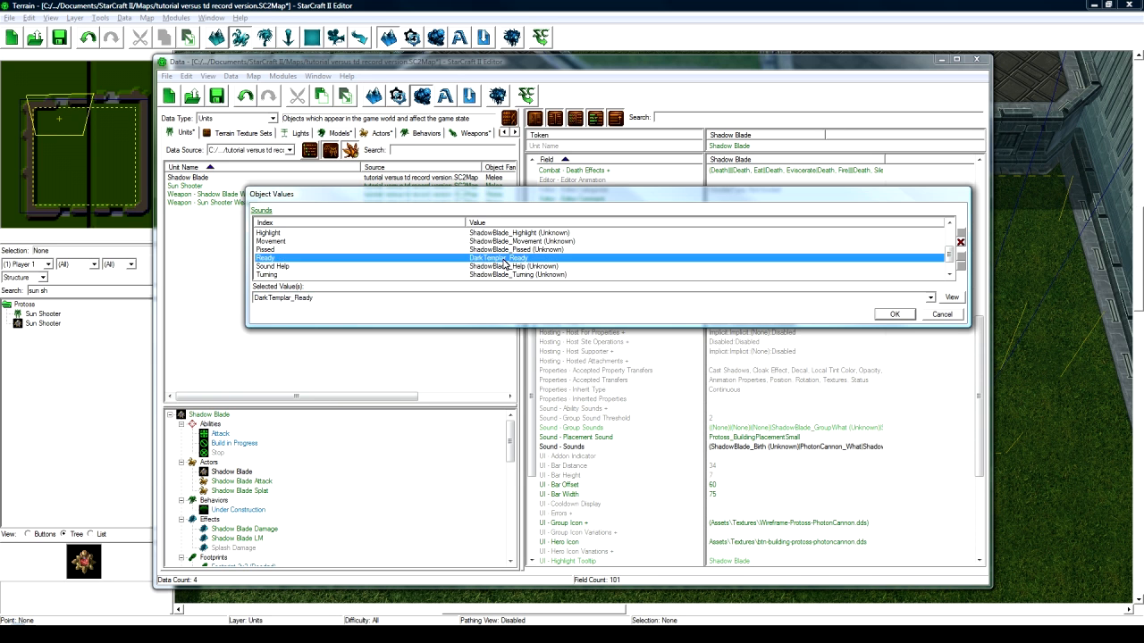
scroll(501, 259, "down", 1)
left_click(503, 266)
left_click(462, 301)
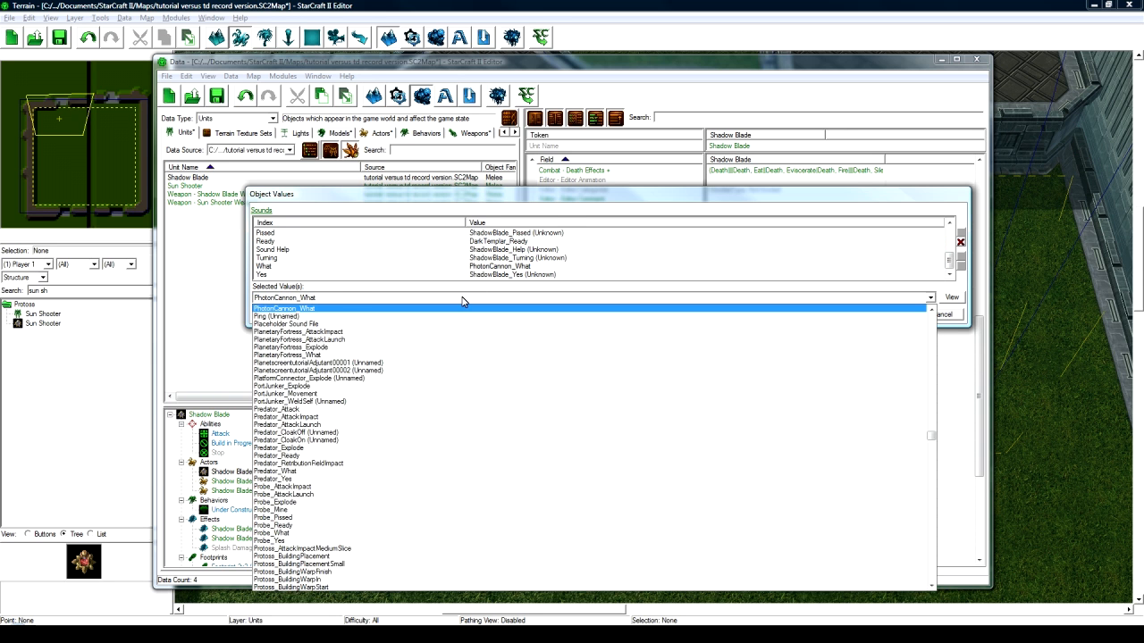
key("d")
left_click(319, 409)
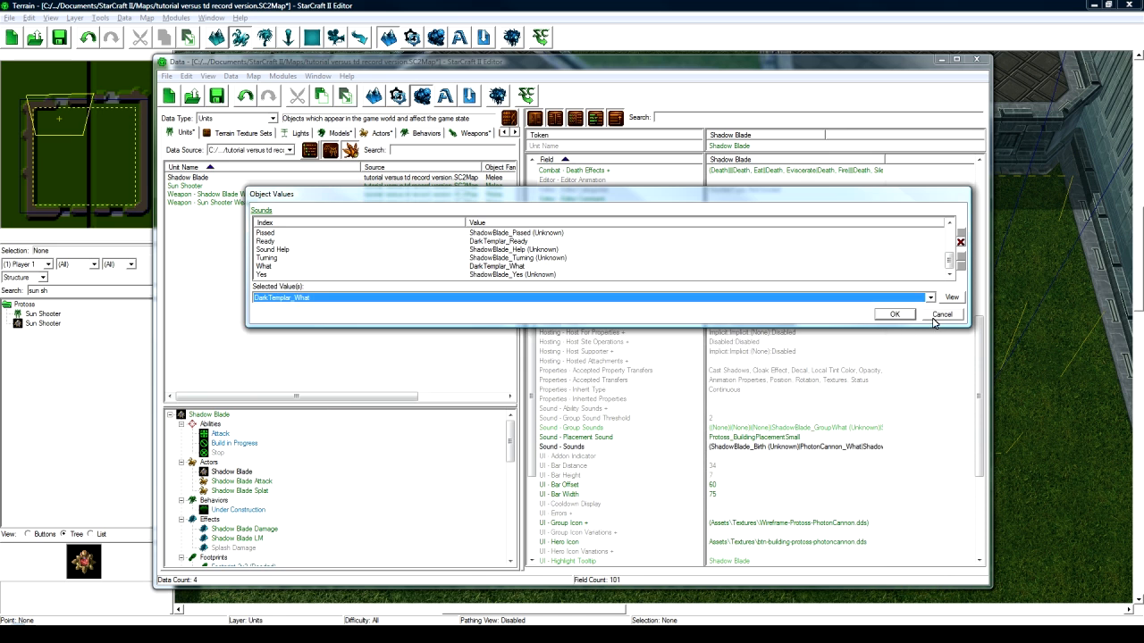
left_click(909, 319)
scroll(746, 462, "down", 4)
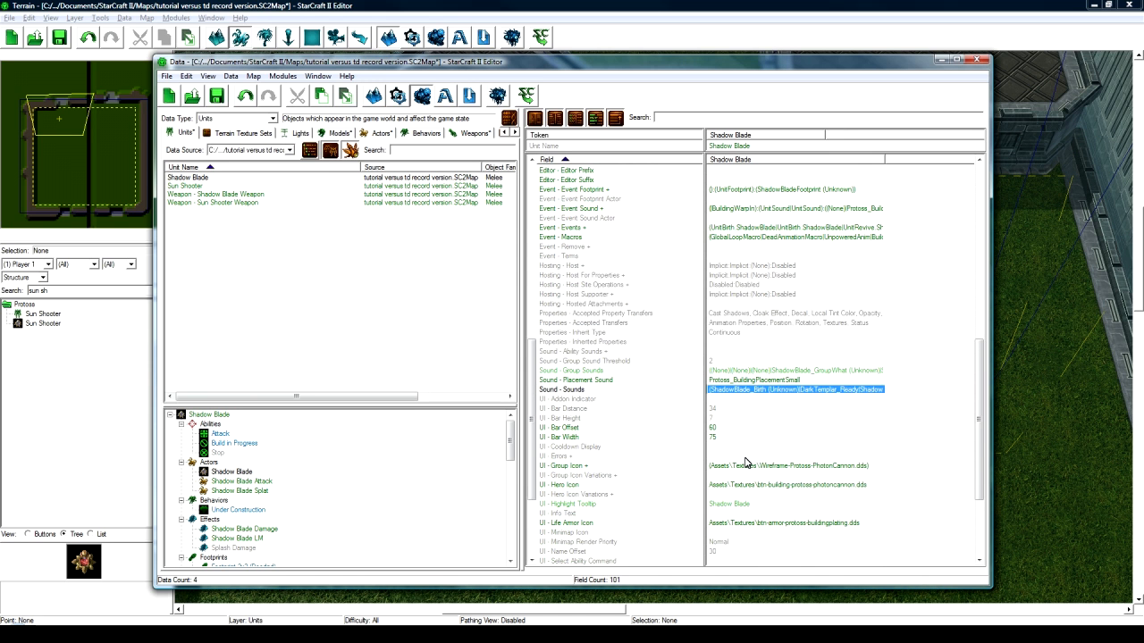
- Set Hero Icon and Unit Icon to btn-unit-protoss-darktemplar.dds
double_click(753, 429)
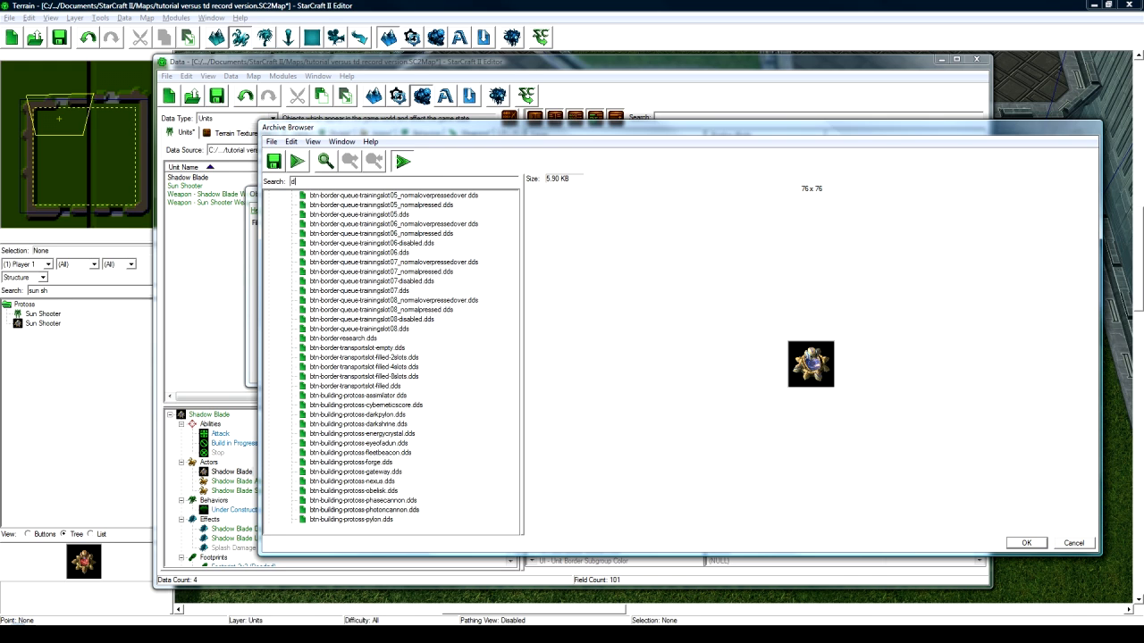
type("arktem")
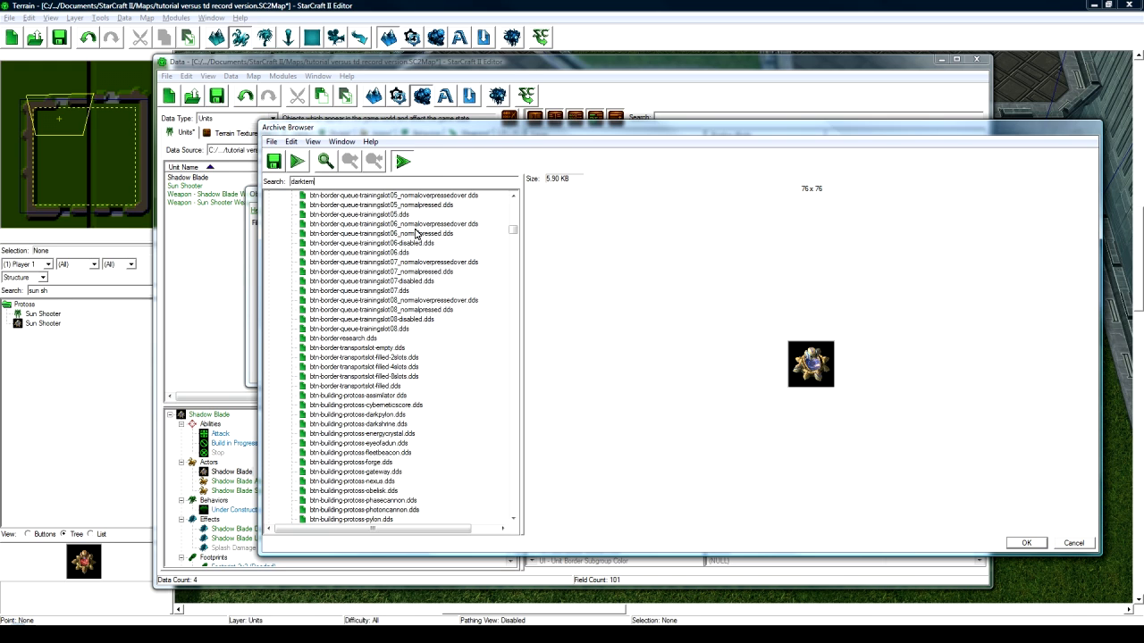
left_click(358, 234)
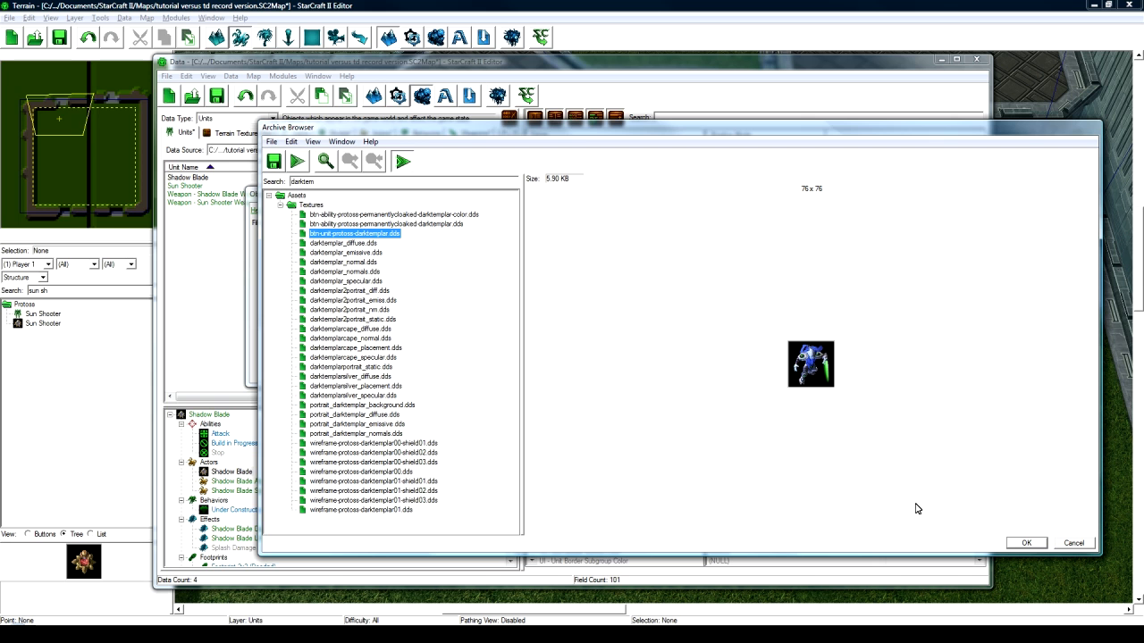
left_click(1028, 544)
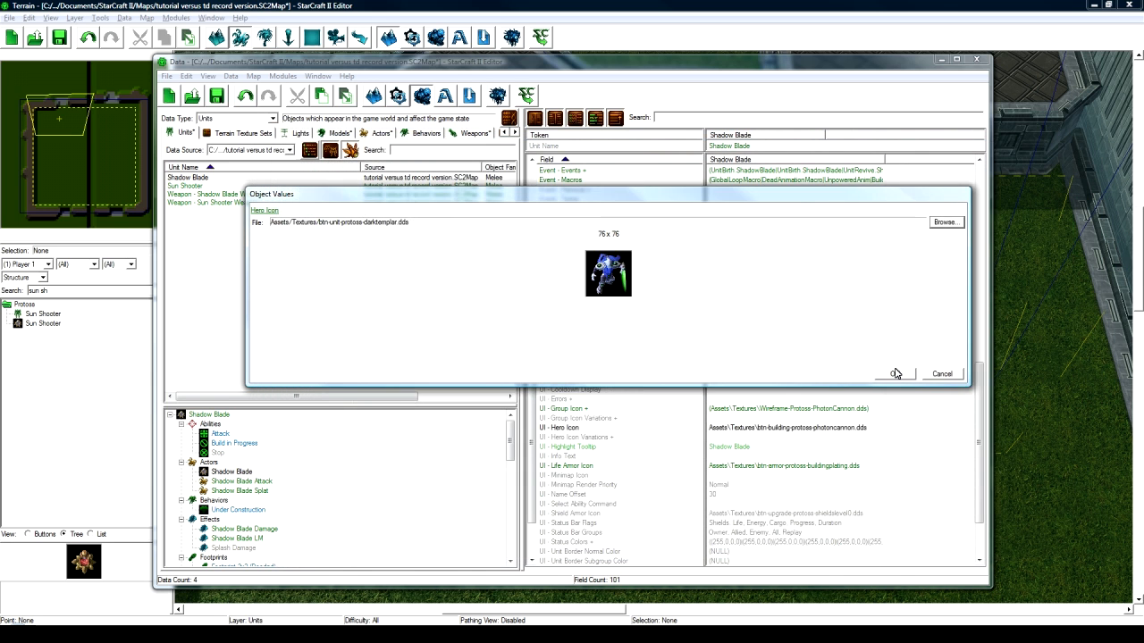
left_click(895, 373)
scroll(766, 402, "down", 3)
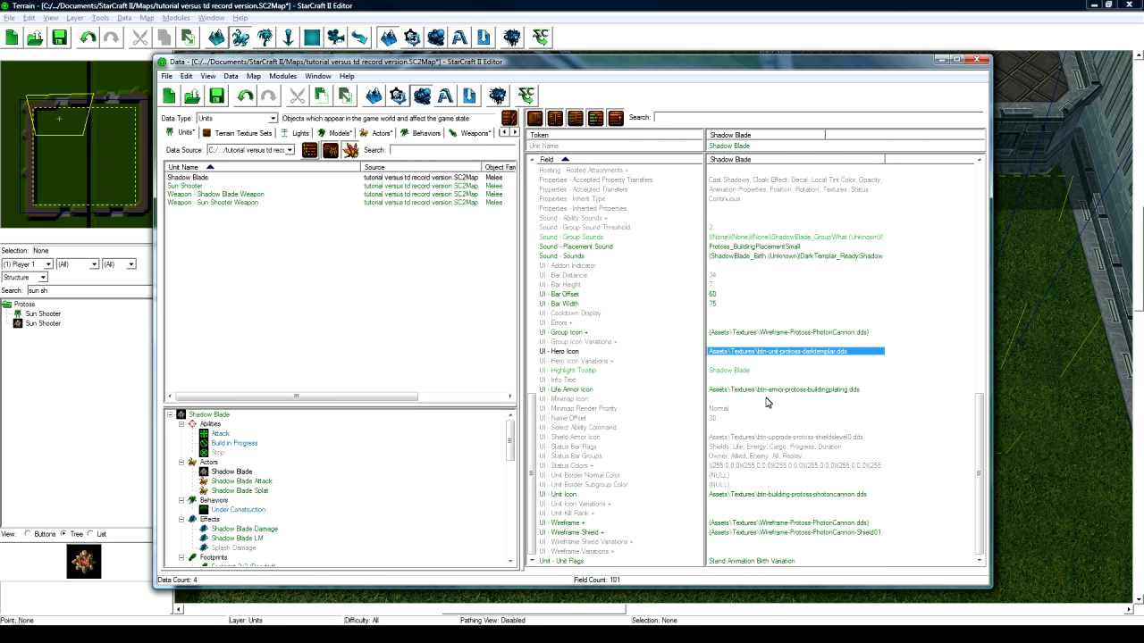
left_click(762, 496)
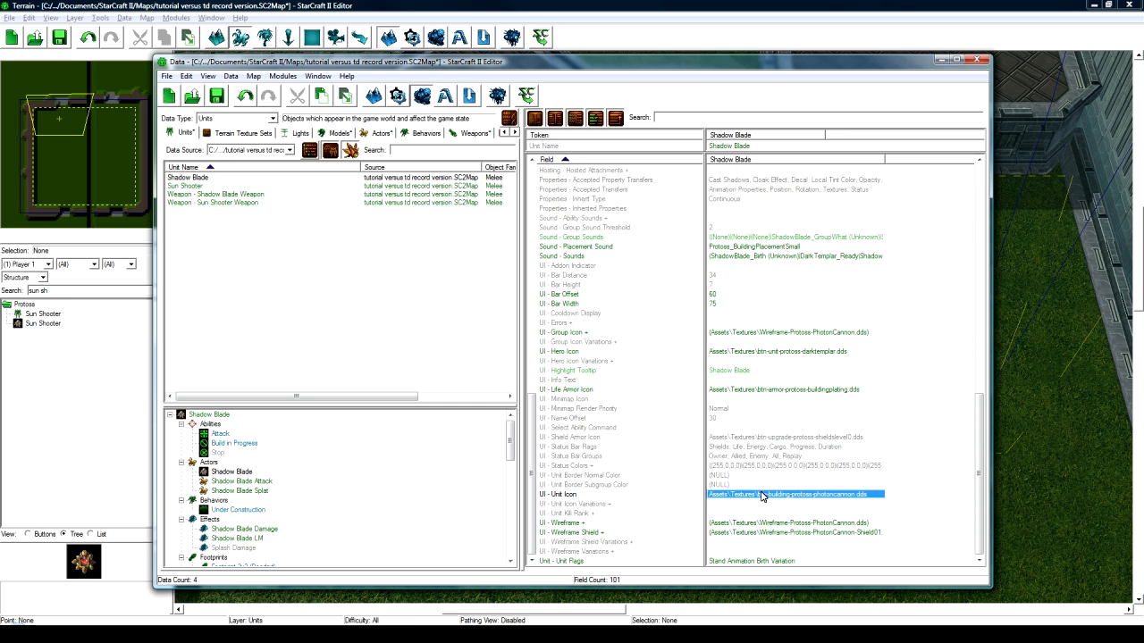
type("Assets\\Textures\\btn-unit-protoss-darktemplar.dds")
- Set Wireframe and Group Icon to wireframe-protoss-darktemplar00.dds
double_click(759, 525)
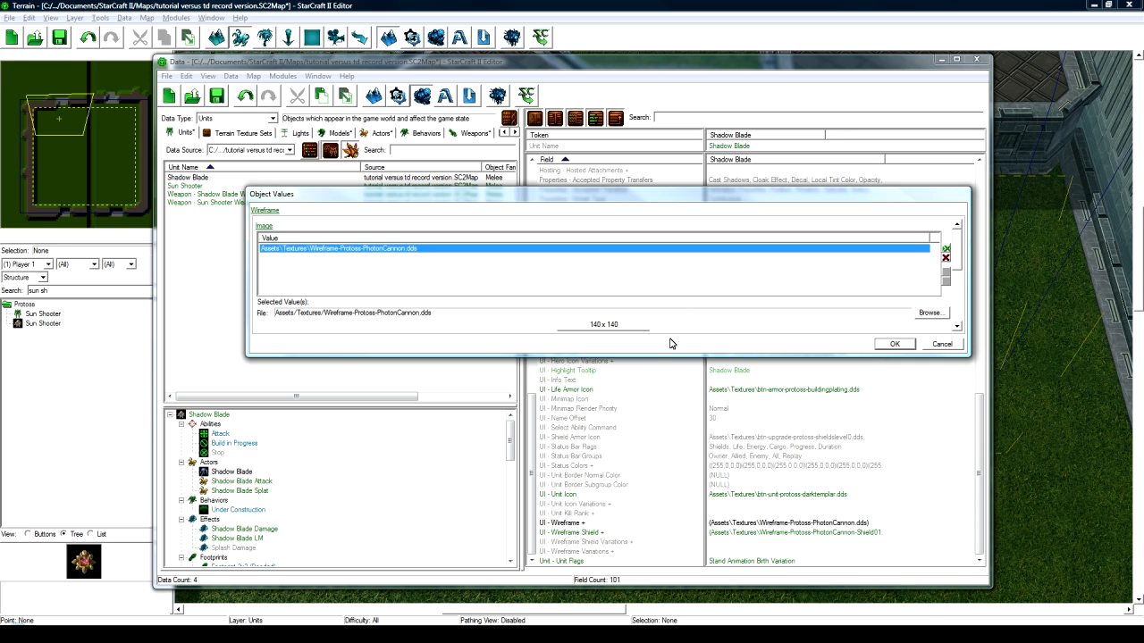
left_click_drag(643, 355, 641, 437)
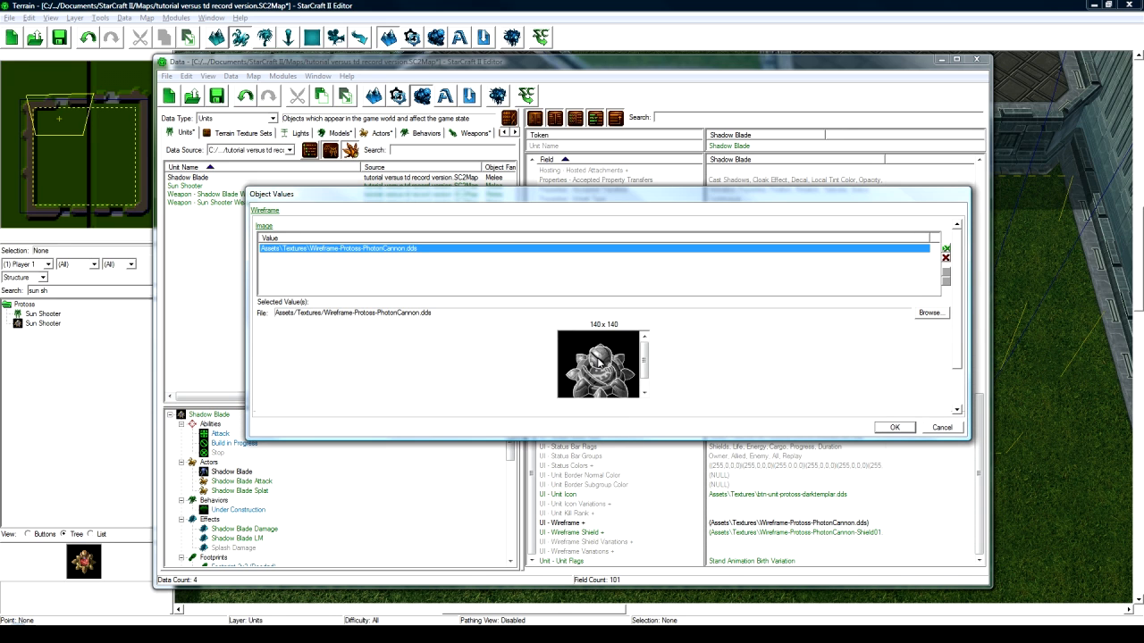
double_click(699, 251)
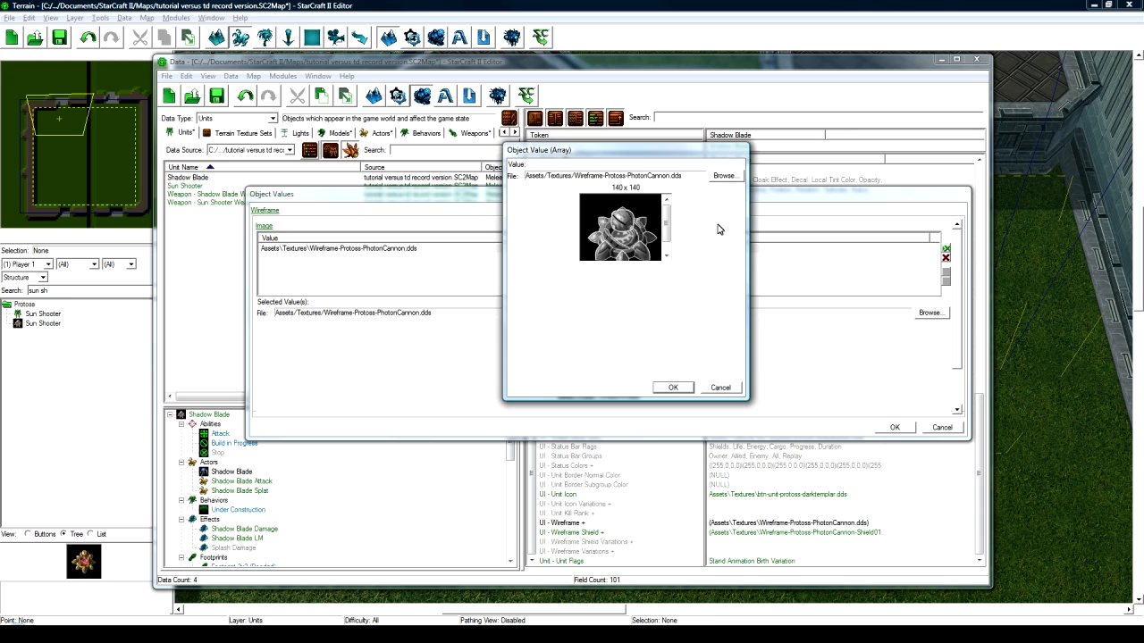
left_click(720, 176)
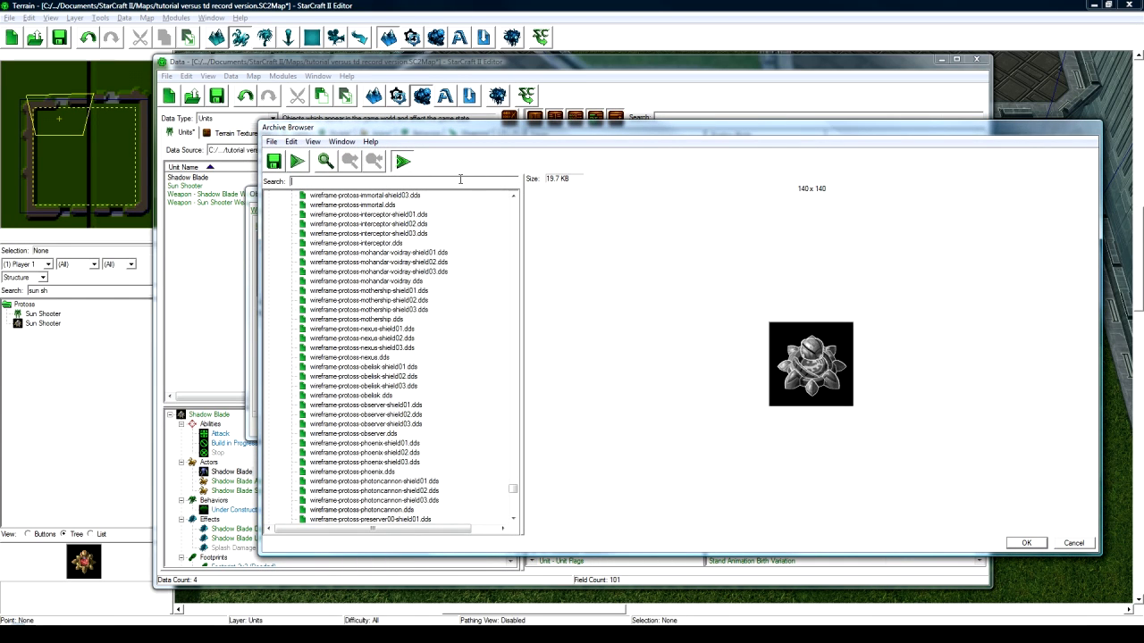
type("d")
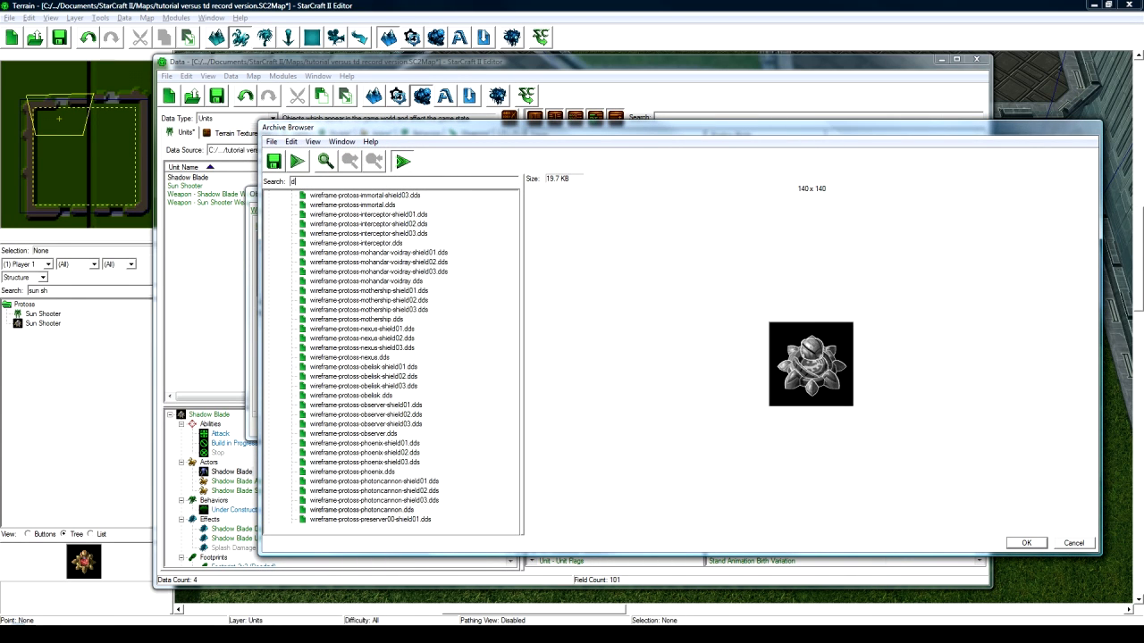
type("arktemplar")
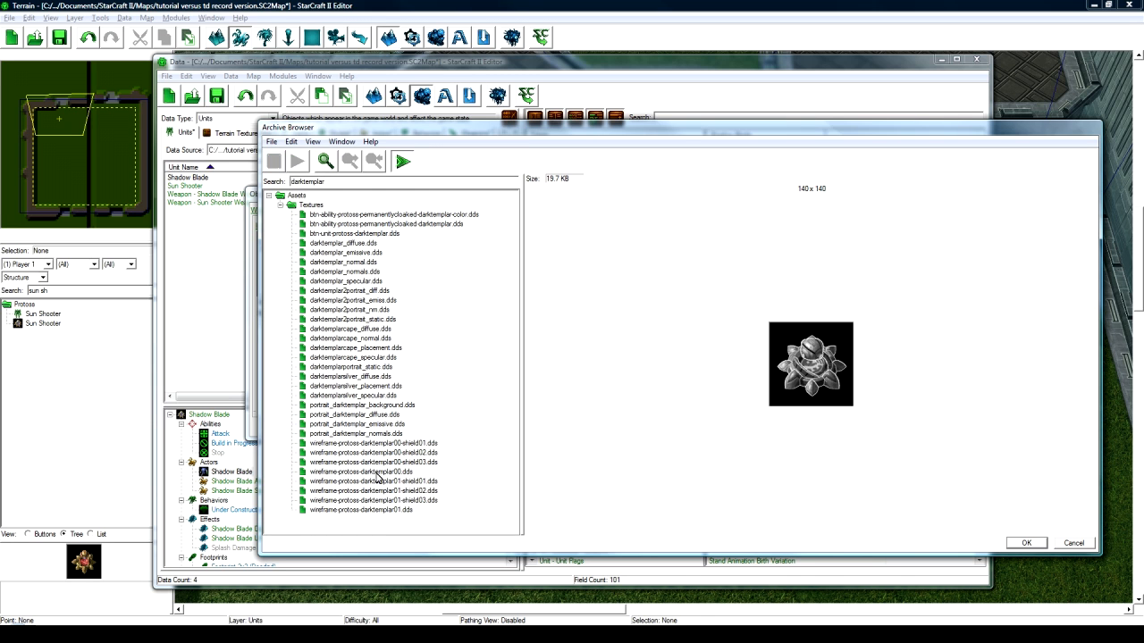
left_click(379, 472)
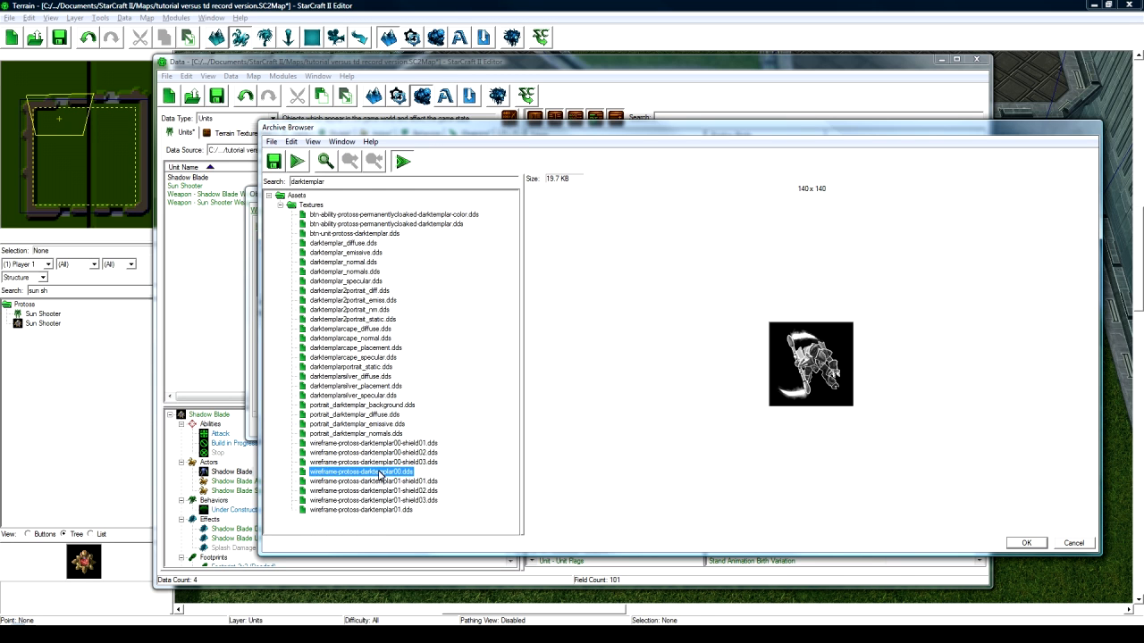
left_click(390, 511)
left_click(400, 472)
left_click(1027, 543)
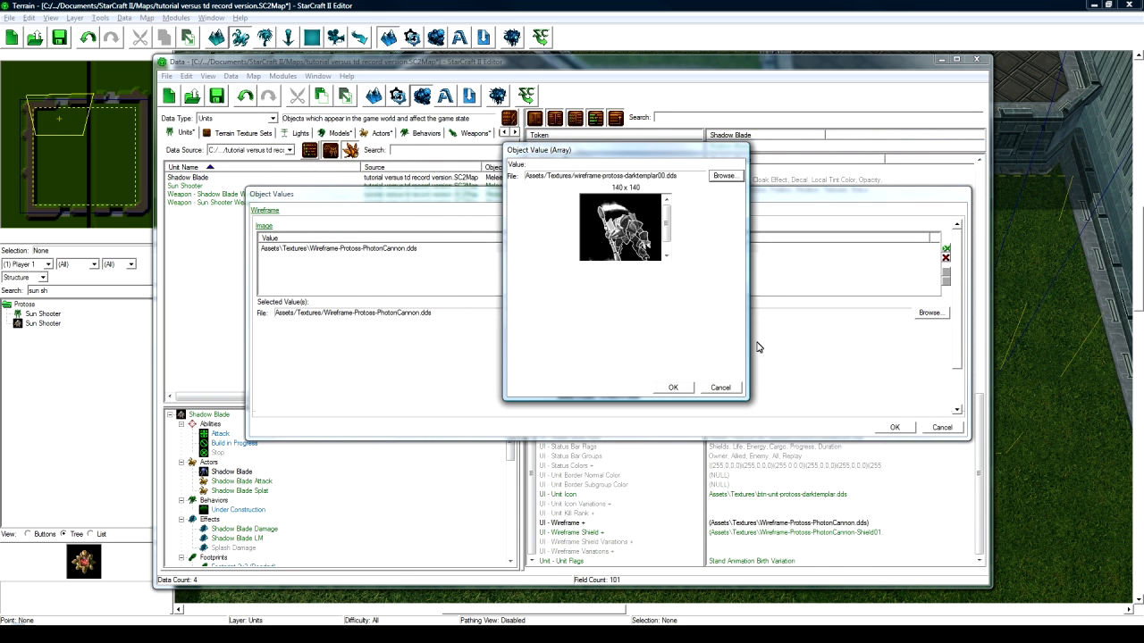
left_click(894, 427)
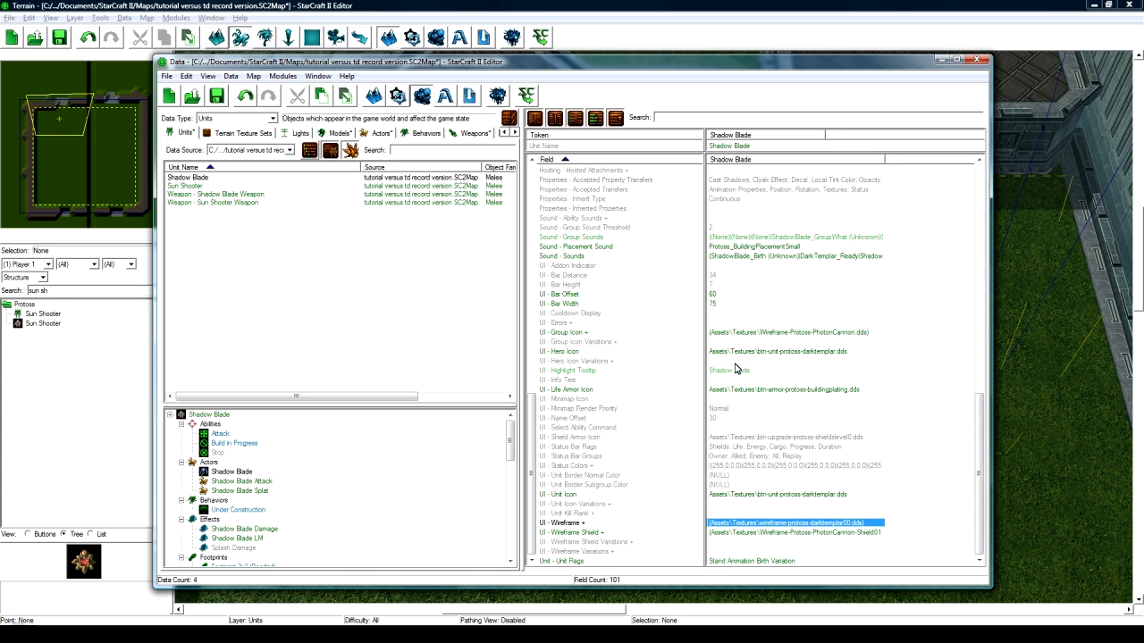
left_click(744, 331)
key("ctrl+v")
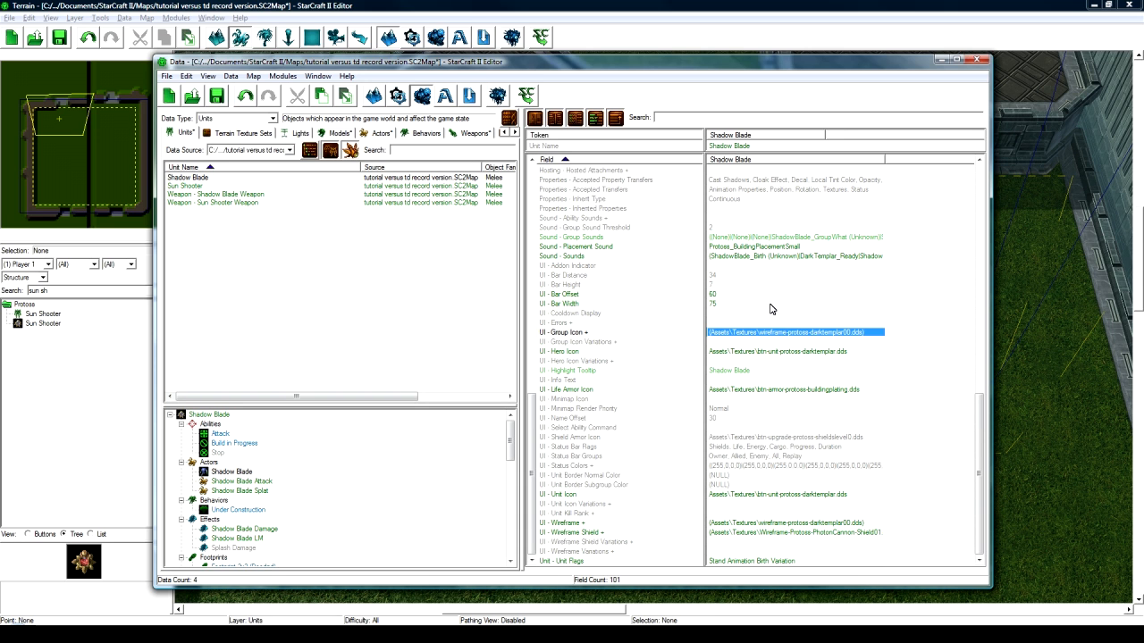
scroll(770, 322, "up", 20)
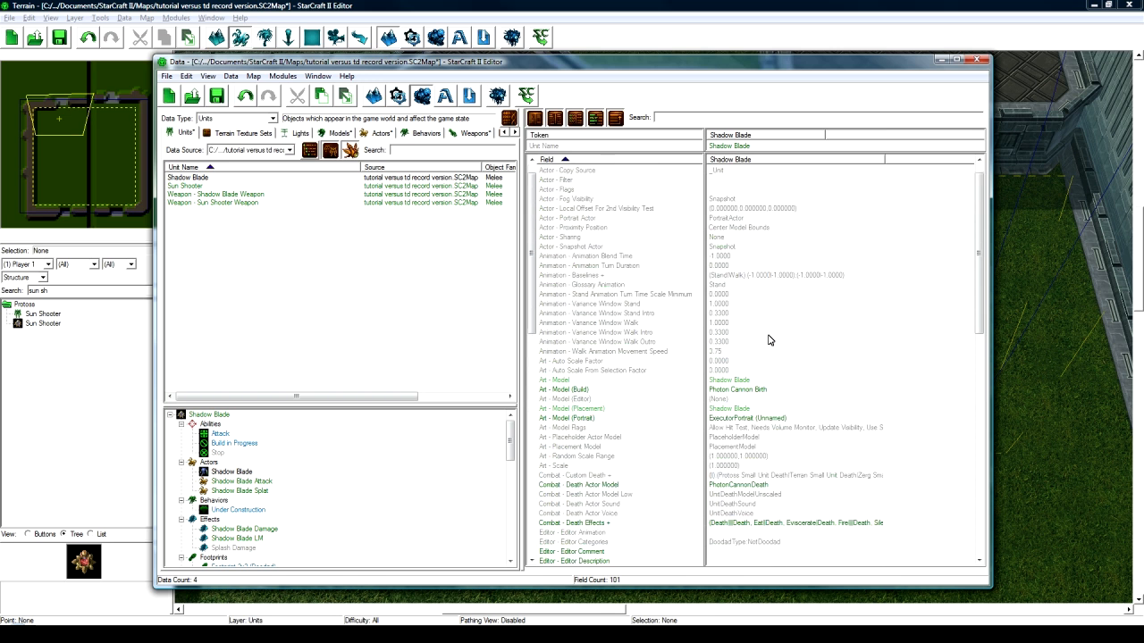
- Duplicate Sun Shooter Attack Missile and rename the copy Shadow Blade Attack Missile
left_click(248, 481)
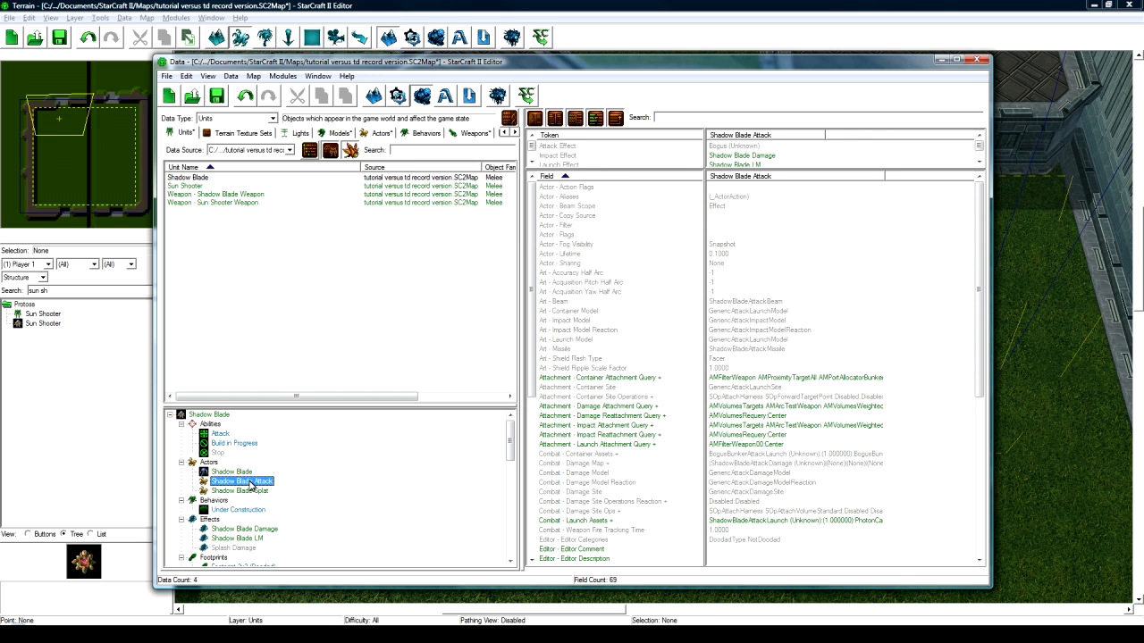
left_click(368, 133)
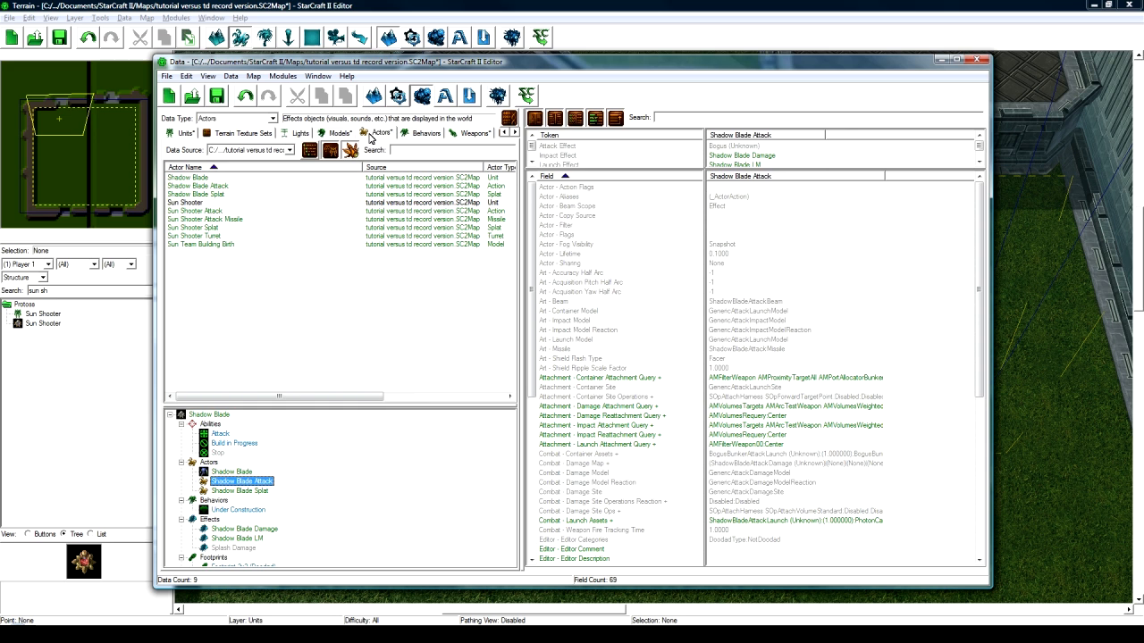
left_click(218, 218)
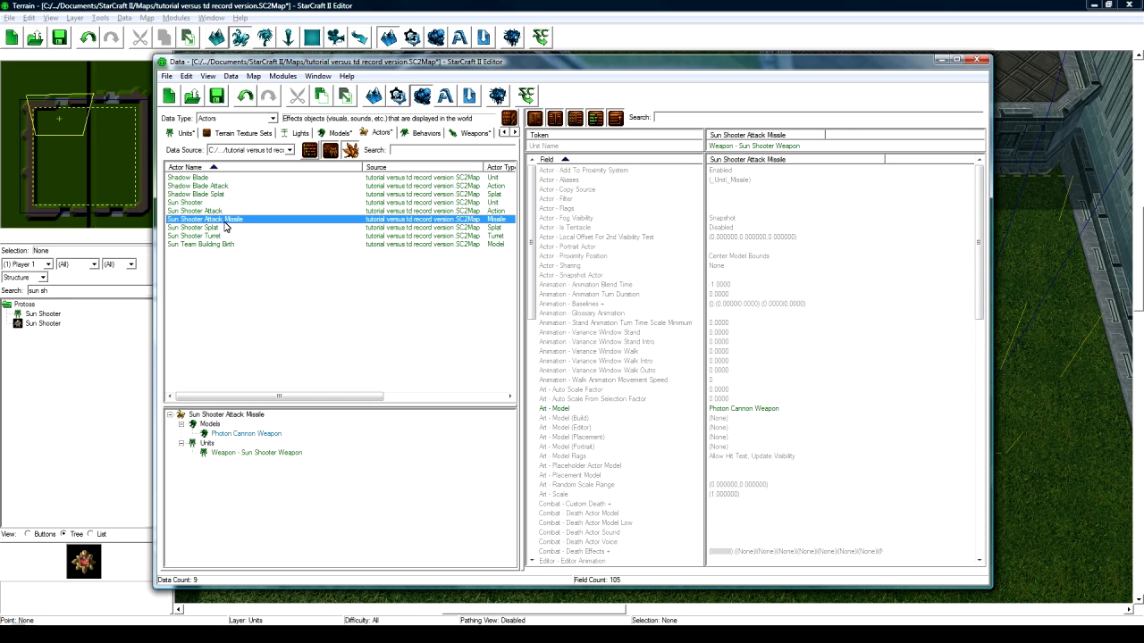
right_click(221, 221)
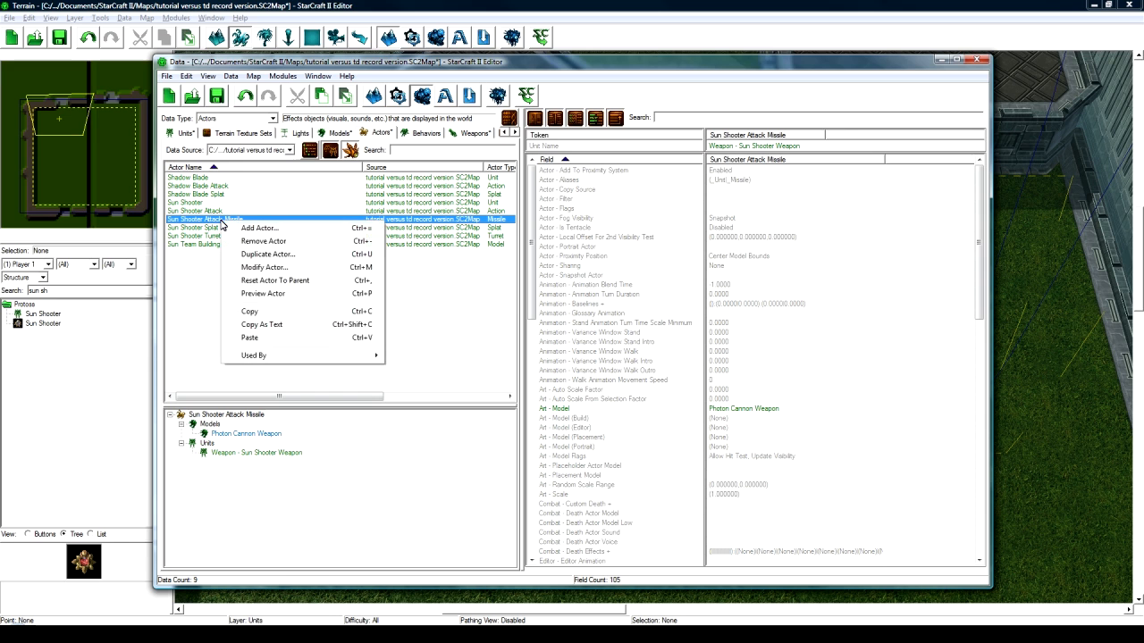
left_click(214, 224)
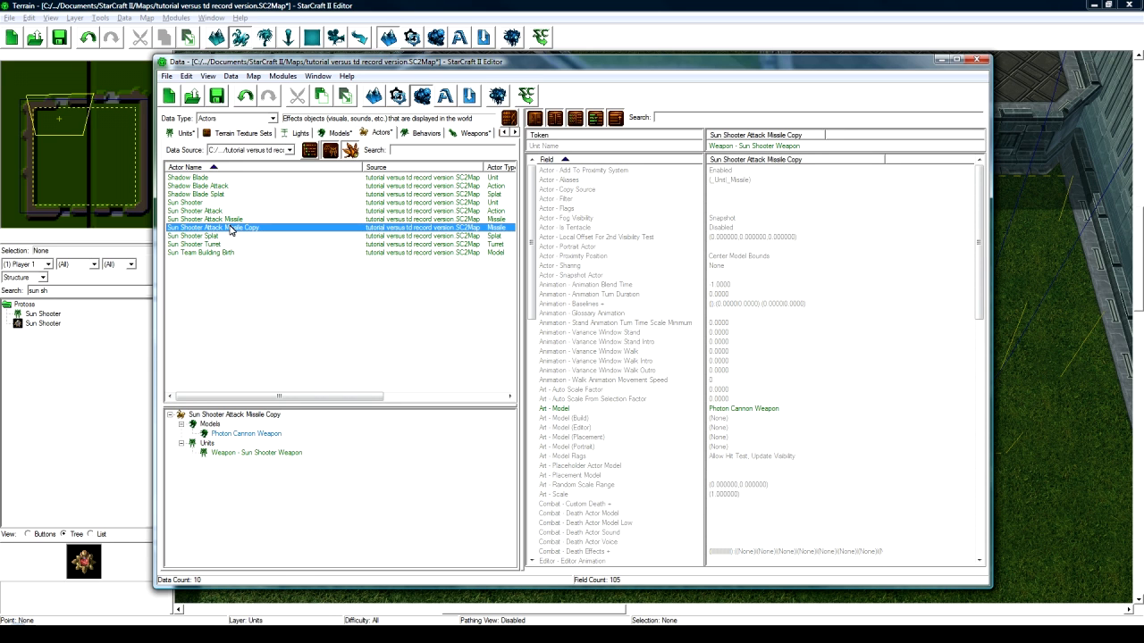
right_click(230, 231)
left_click(256, 258)
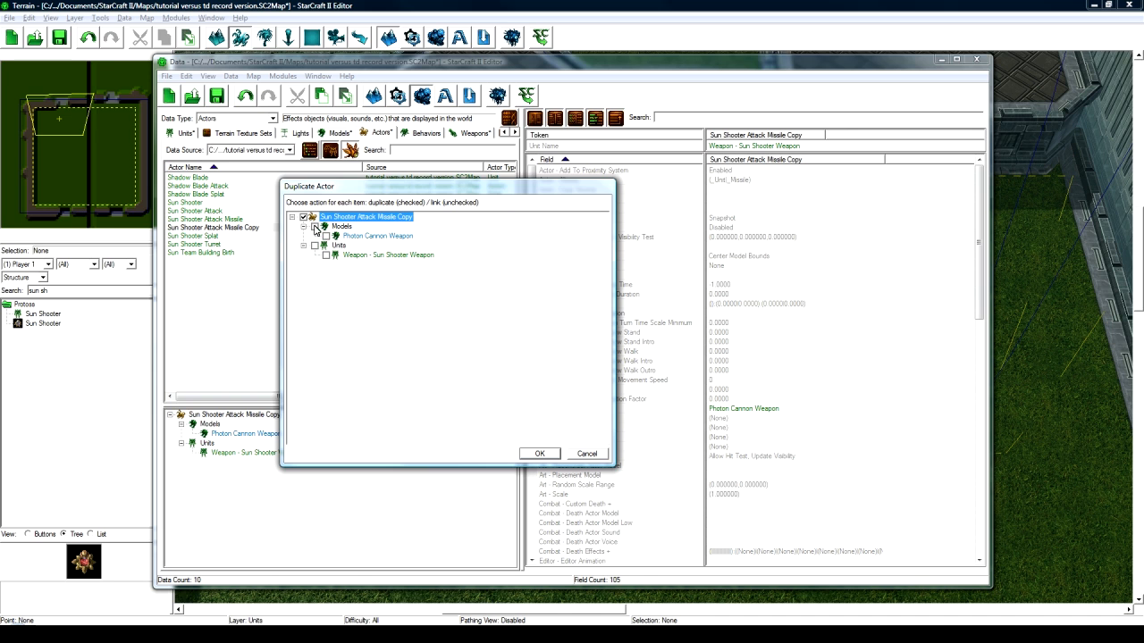
left_click(586, 453)
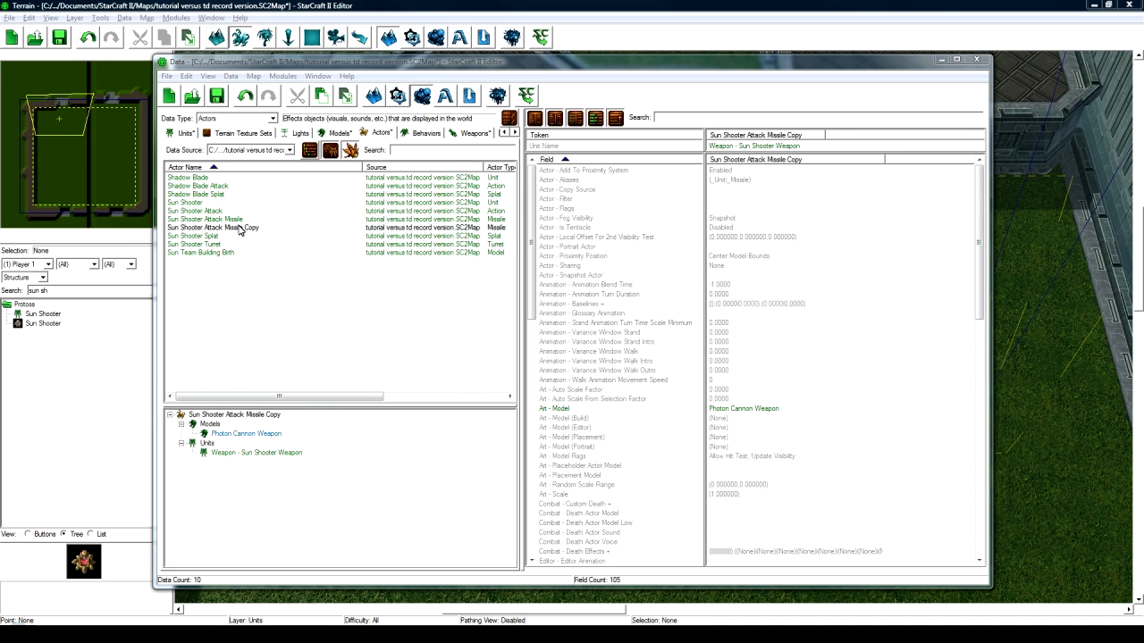
double_click(240, 231)
type("Shadow Blade Attack Missile")
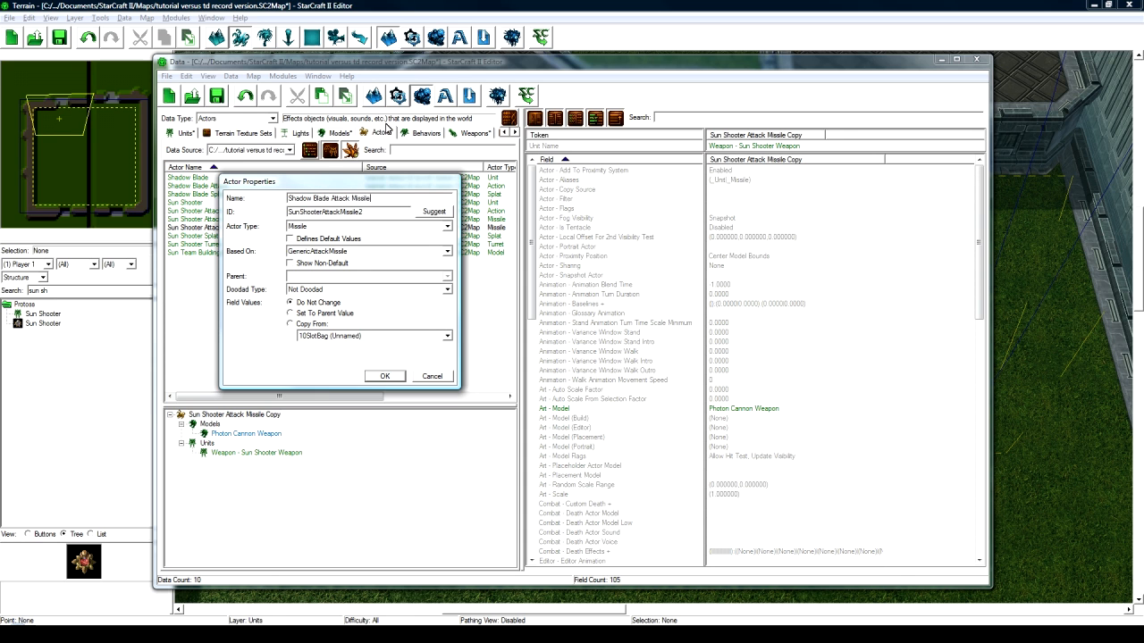
left_click(423, 212)
left_click(383, 375)
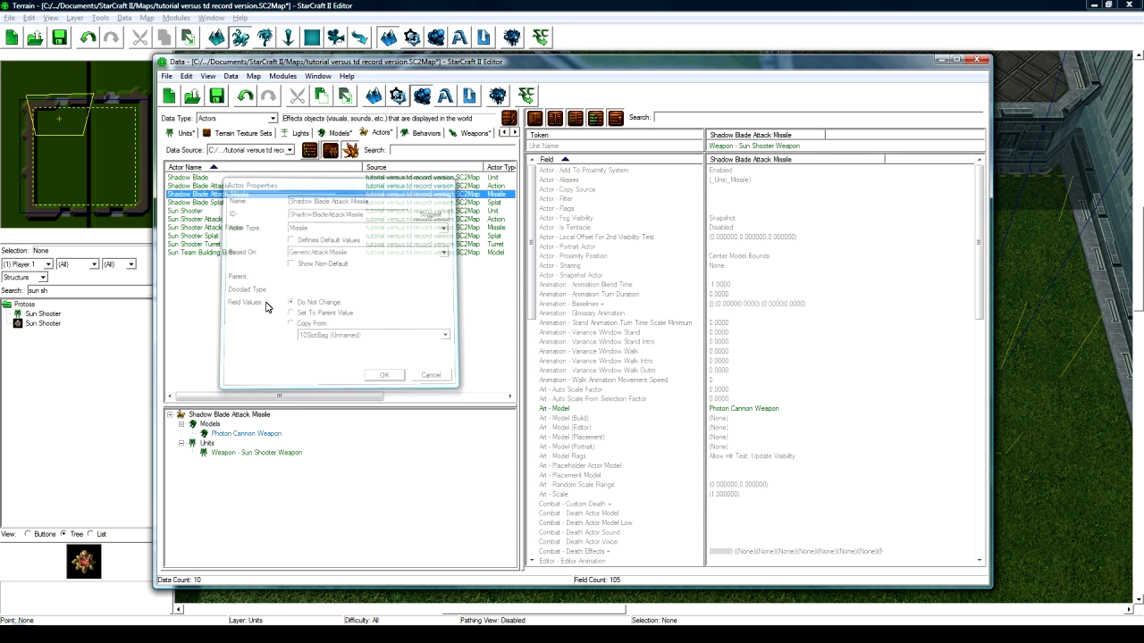
- Duplicate Sun Shooter Turret and rename the copy Shadow Blade Turret with a suggested ID
left_click(223, 246)
key("ctrl+c")
key("ctrl+v")
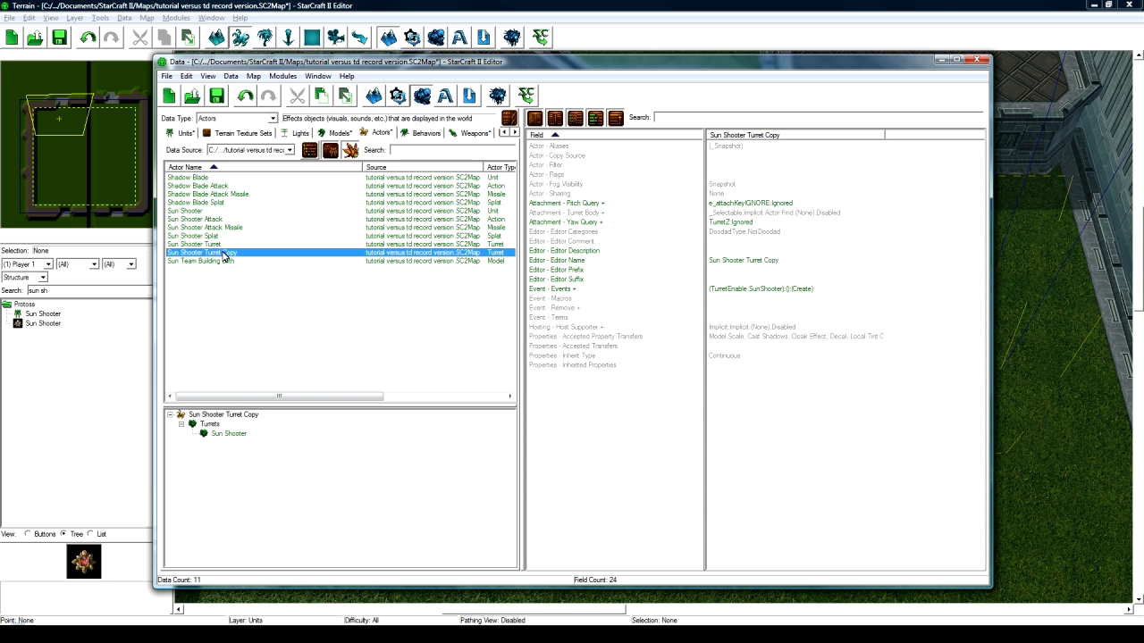
double_click(224, 254)
type("Shadow Bla")
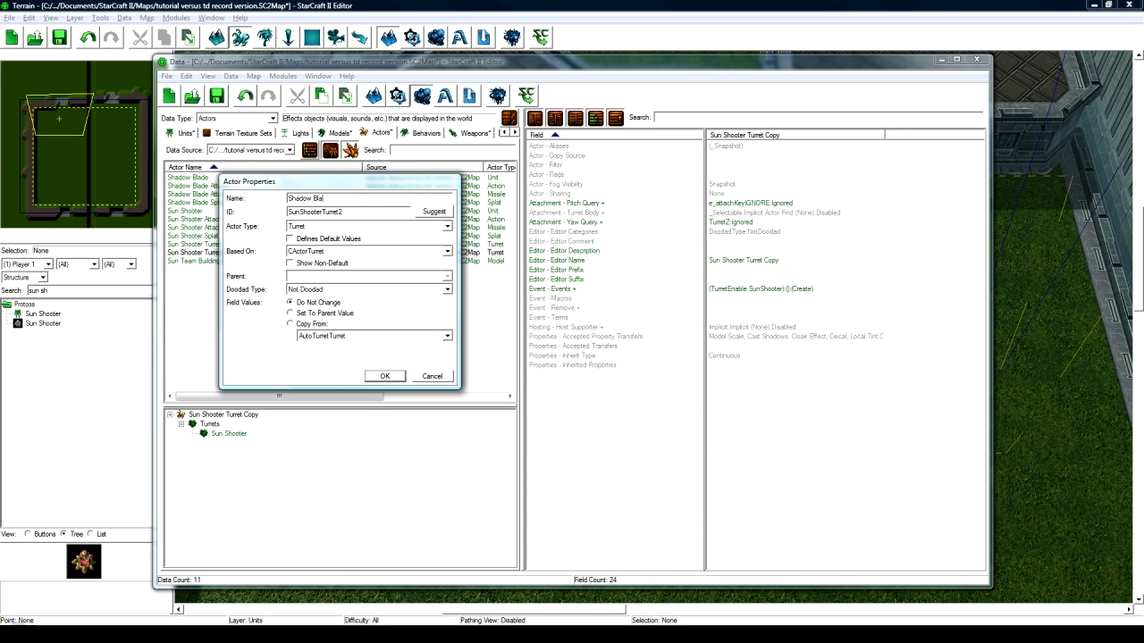
type("de Turret")
left_click(425, 213)
left_click(384, 375)
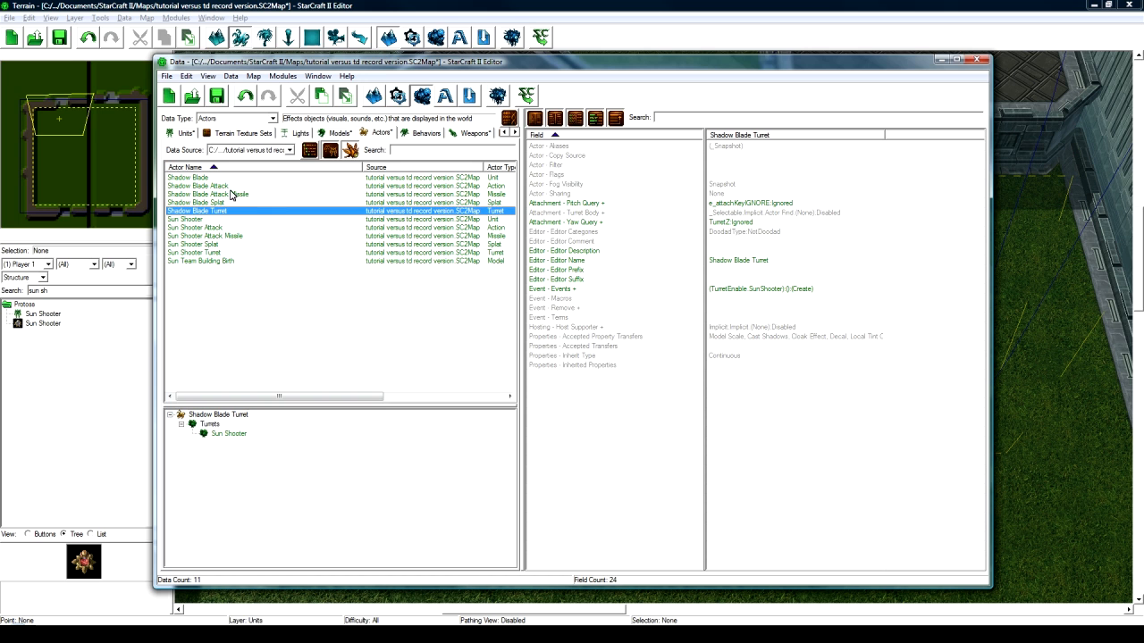
left_click(229, 187)
- Inspect the missile actor's Art - Beam and Art - Missile values, leaving them unchanged
left_click(779, 302)
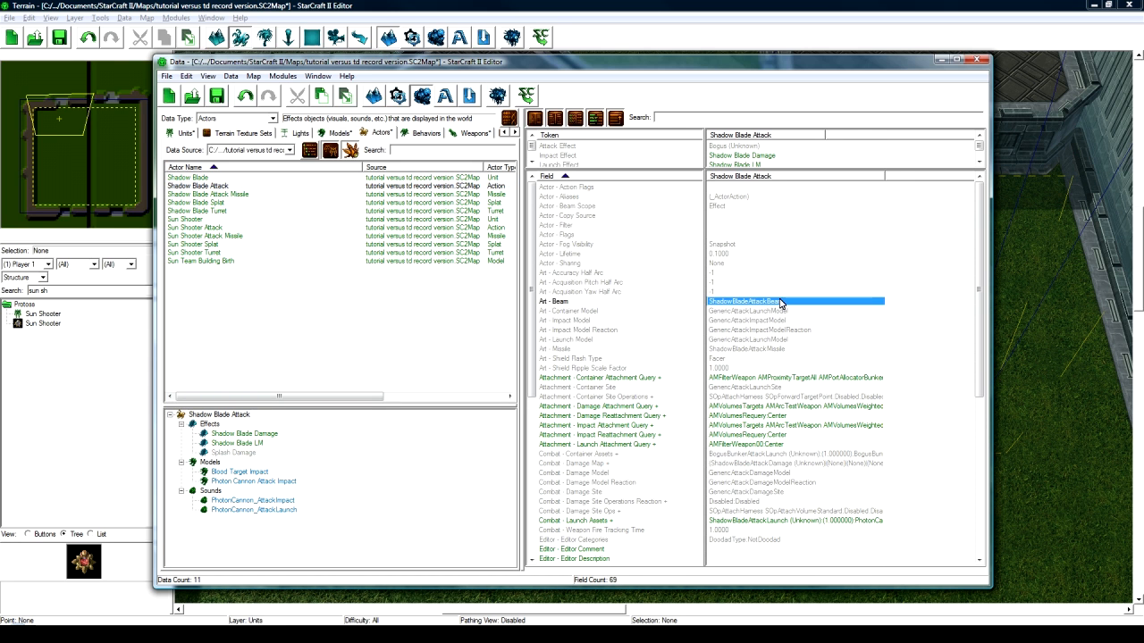
scroll(779, 304, "down", 1)
scroll(779, 303, "up", 1)
left_click(736, 350)
double_click(736, 351)
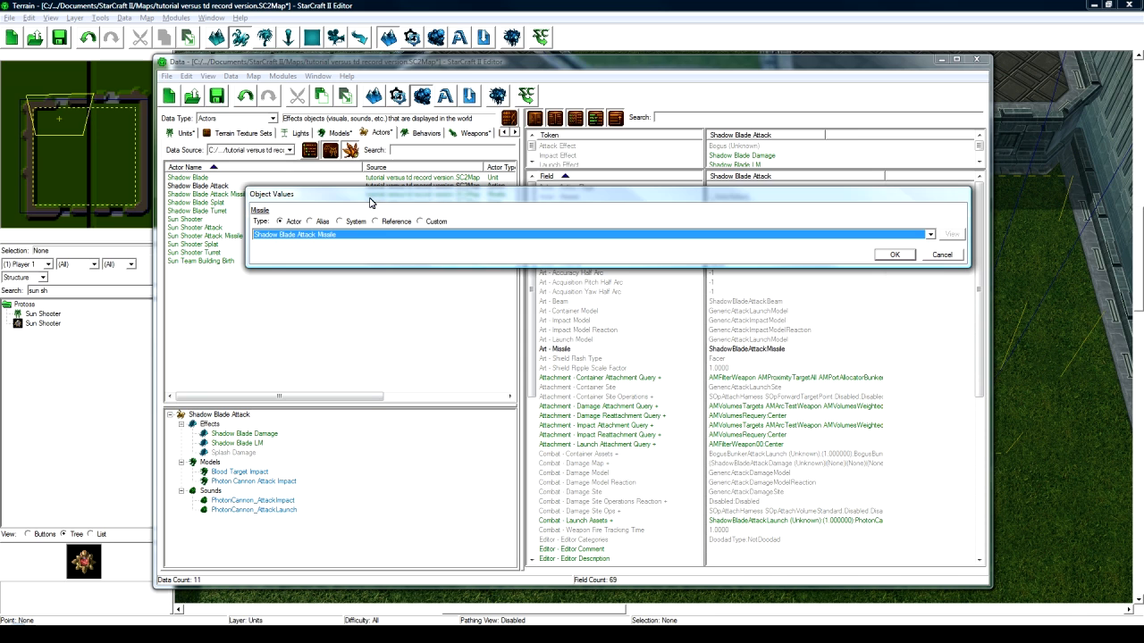
left_click(942, 258)
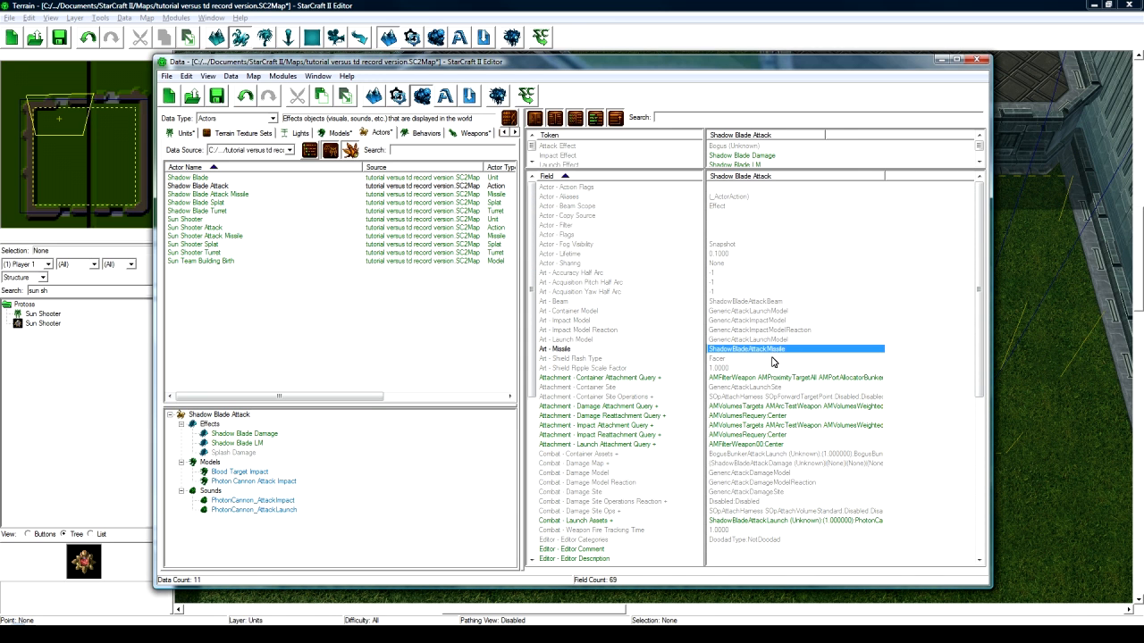
scroll(773, 360, "down", 2)
scroll(759, 365, "down", 1)
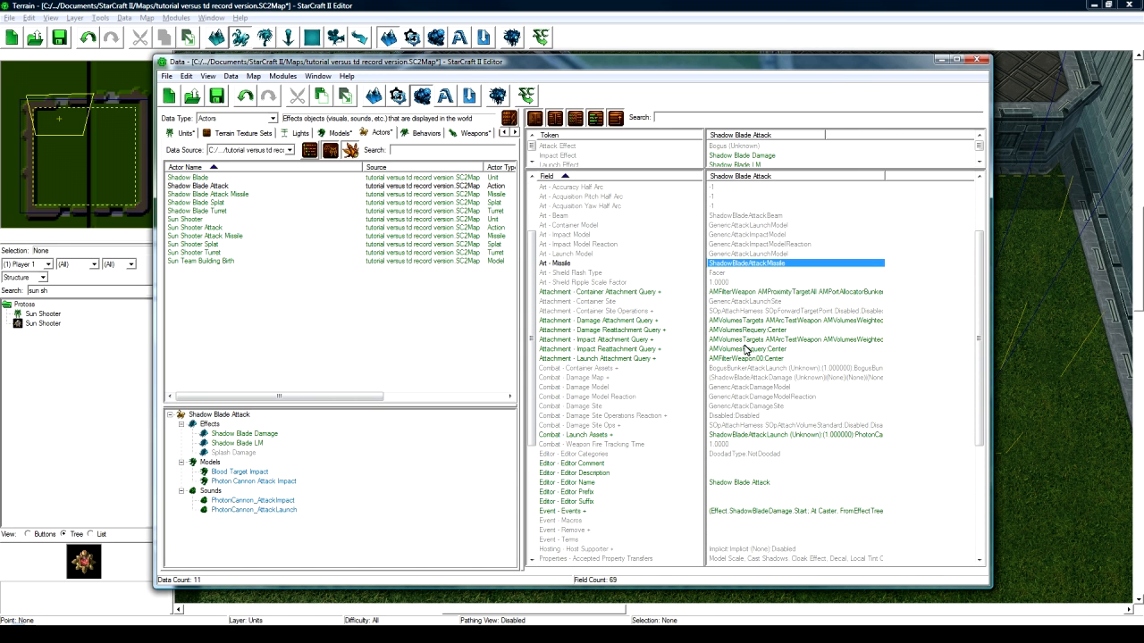
- Review the Launch Attachment and Impact Reattachment Query values
left_click(745, 347)
left_click_drag(746, 359, 749, 293)
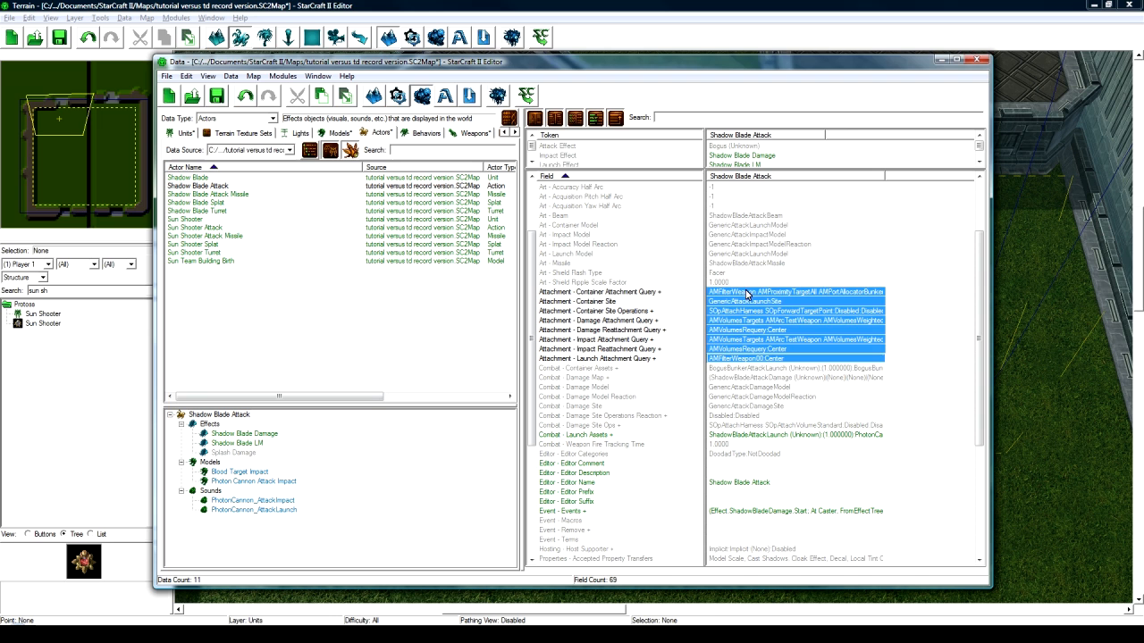
left_click(746, 359)
left_click(748, 350)
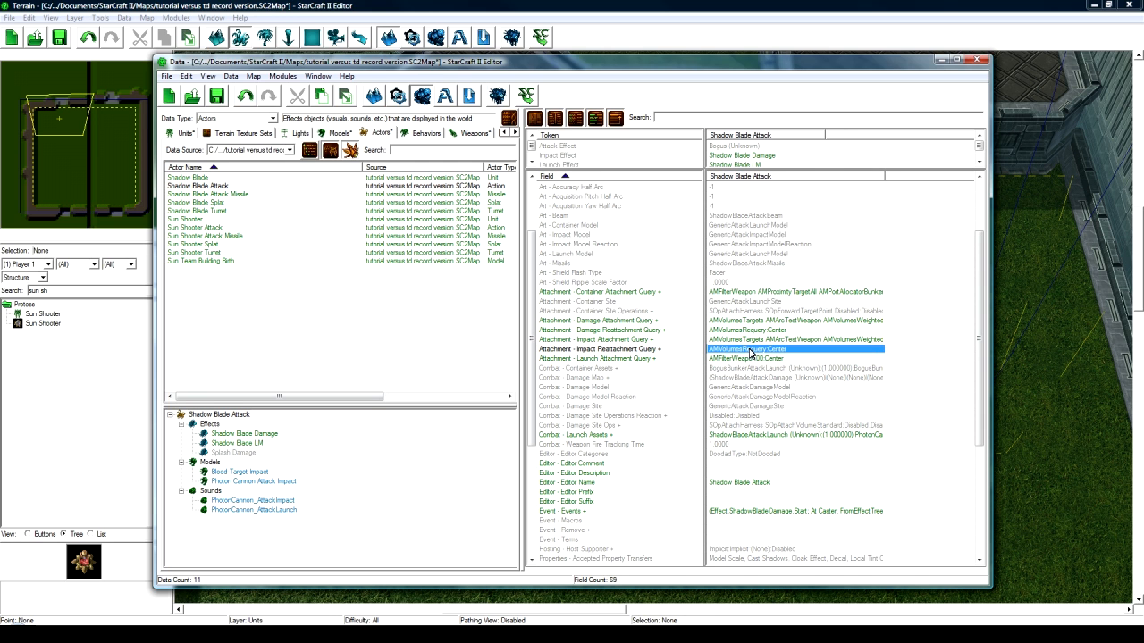
scroll(749, 353, "down", 1)
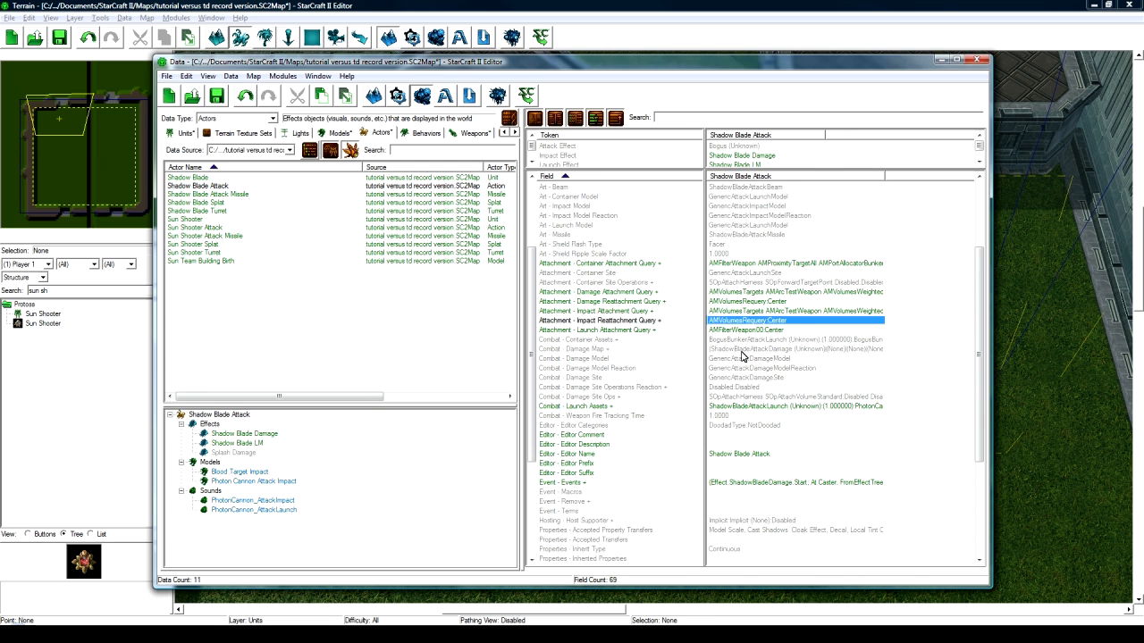
scroll(748, 355, "down", 2)
- Set the Combat - Launch Assets sound to DarkTemplar_AttackLaunch
left_click(611, 348)
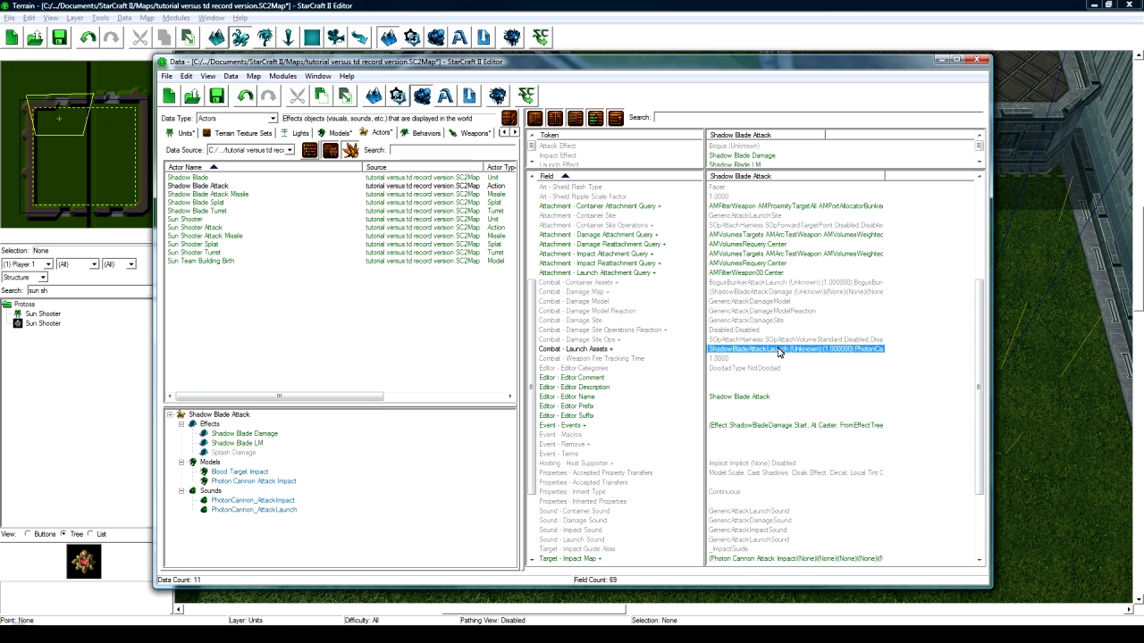
double_click(774, 350)
left_click(304, 226)
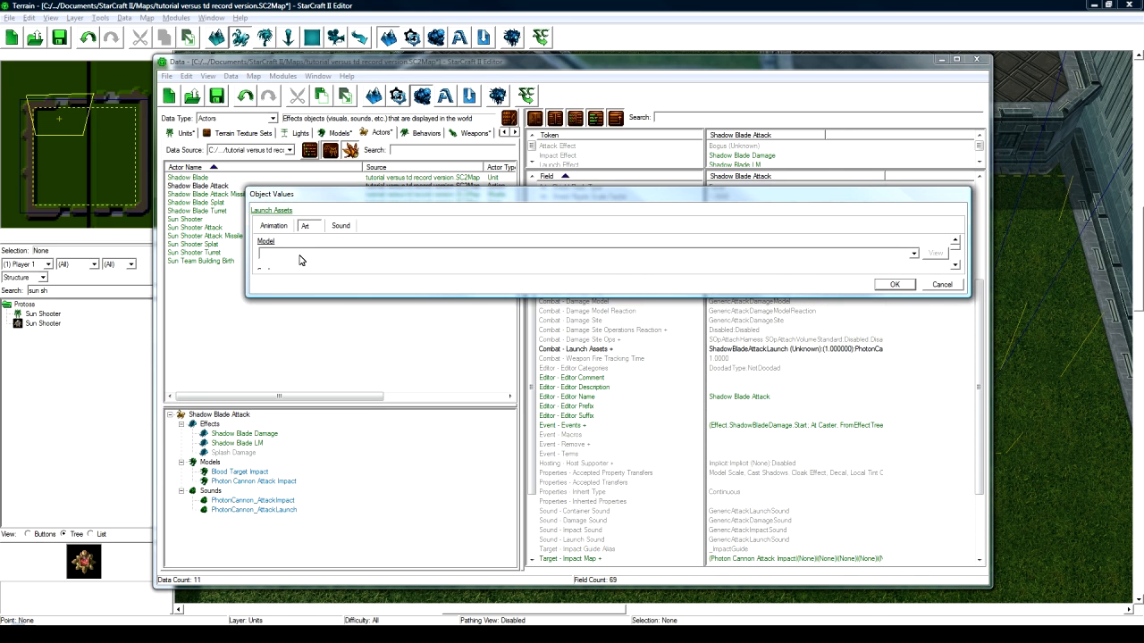
left_click(341, 227)
left_click(313, 255)
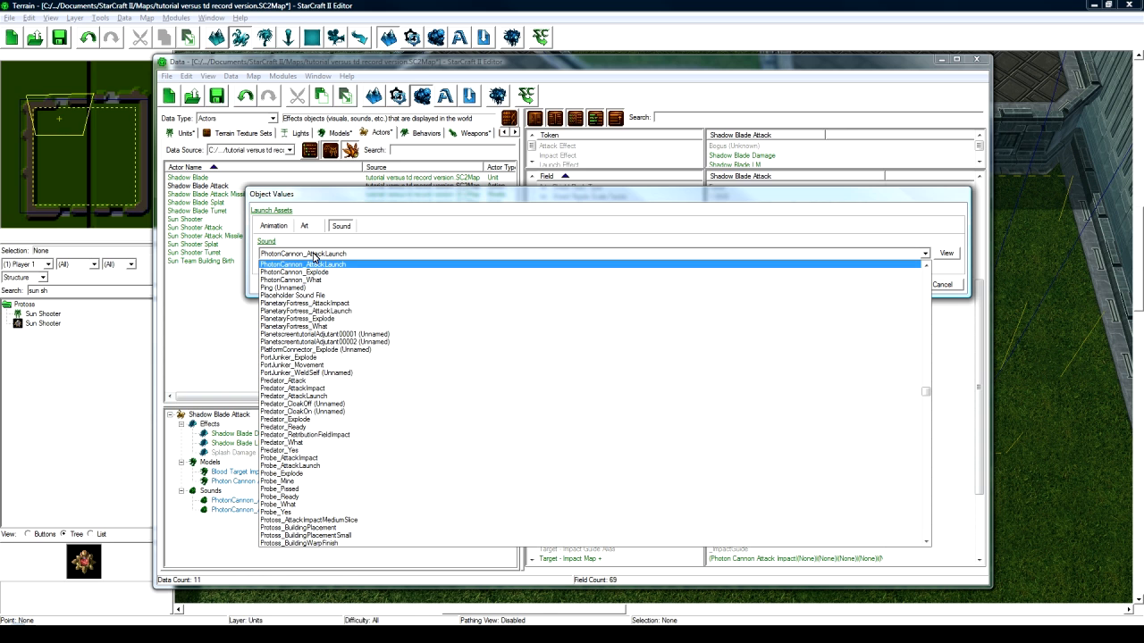
key("d")
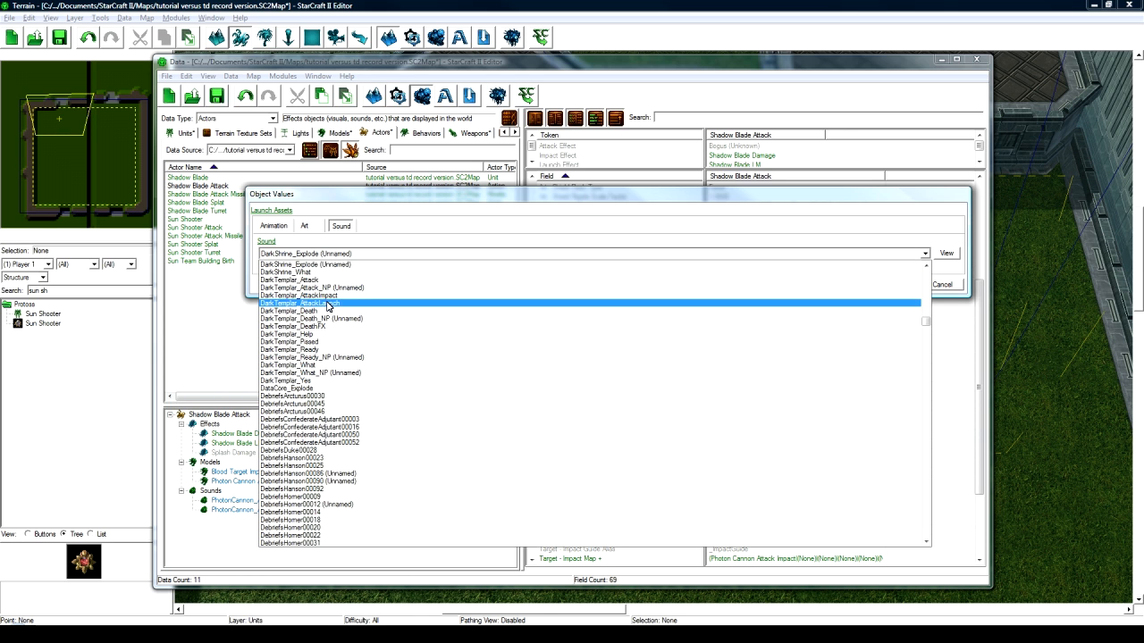
left_click(761, 303)
left_click(893, 284)
- In the Target - Impact Map's None entry, keep Photon Cannon Attack Impact as the model
scroll(787, 362, "down", 2)
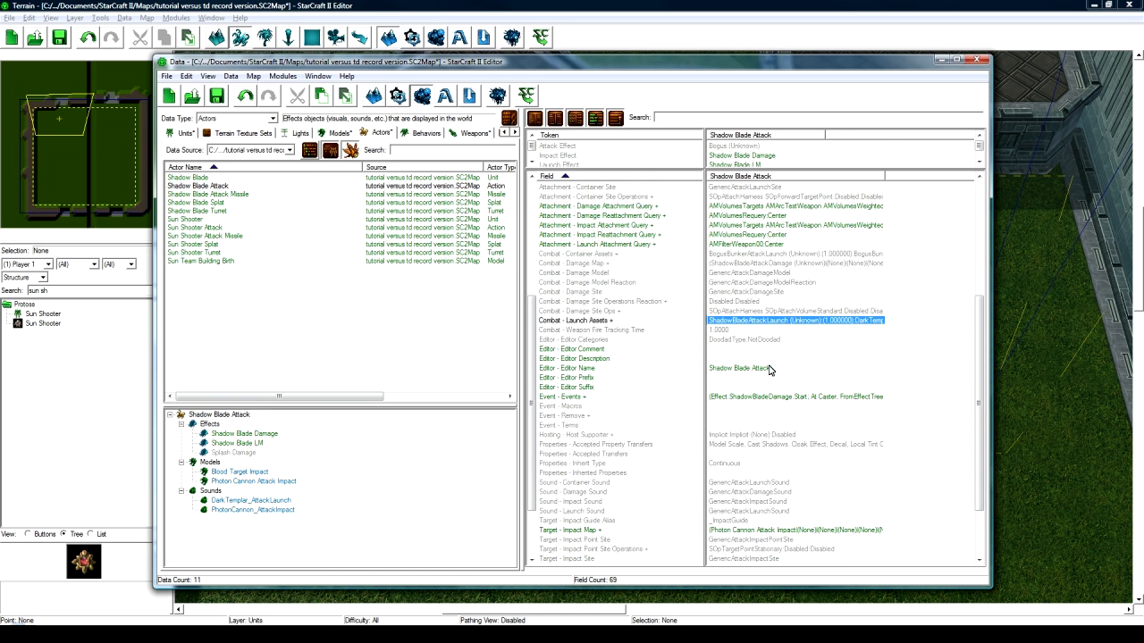
left_click(753, 369)
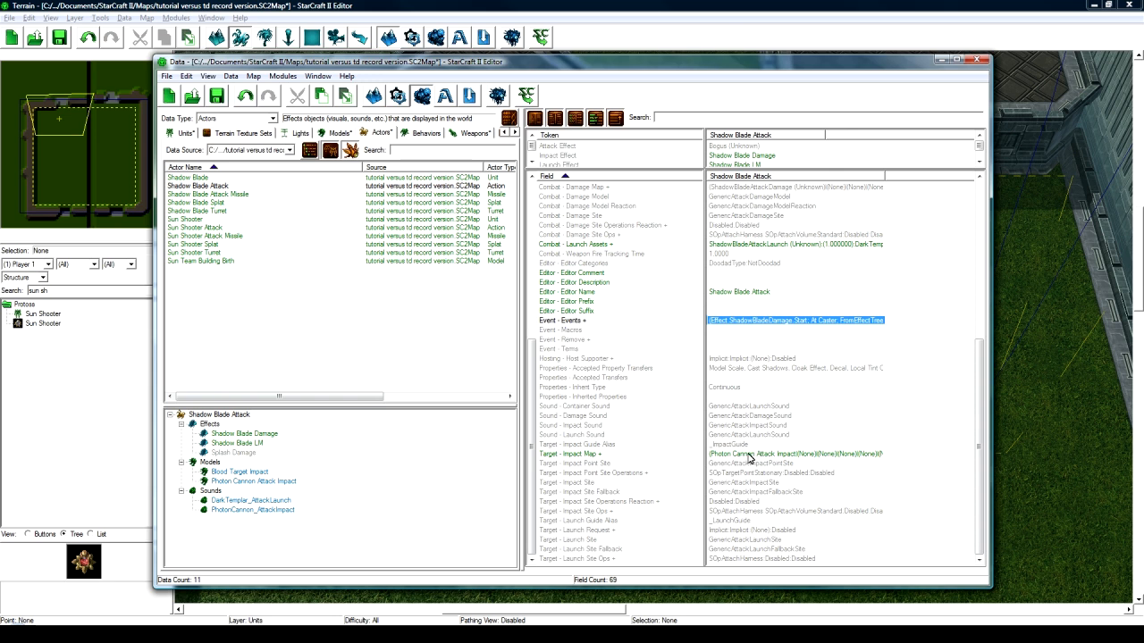
scroll(751, 455, "down", 2)
double_click(751, 454)
left_click(446, 236)
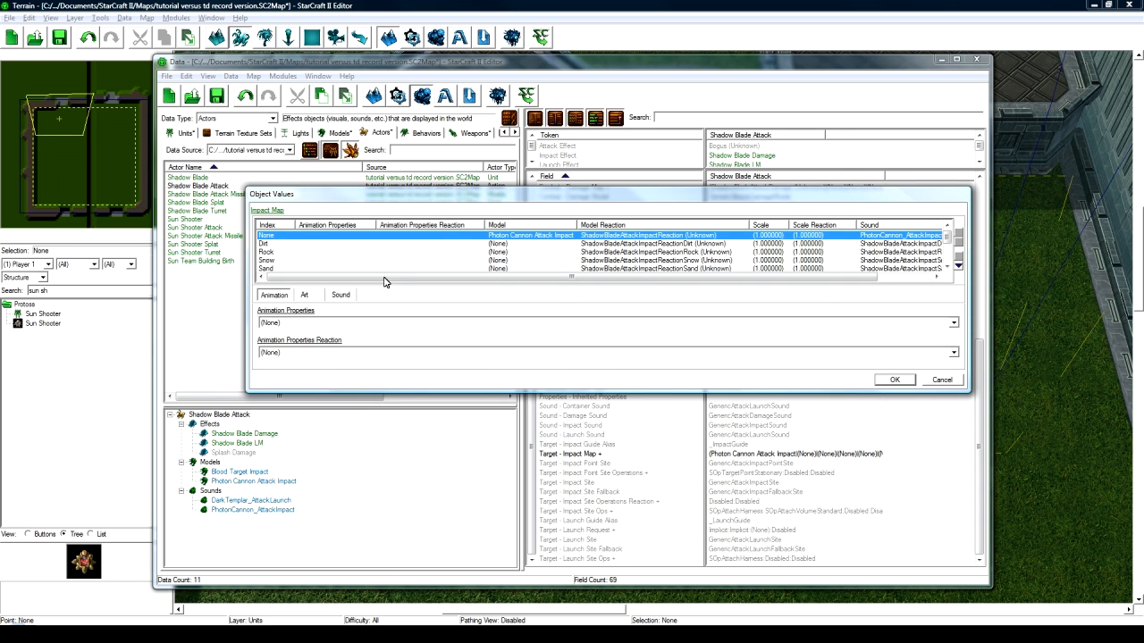
left_click(305, 296)
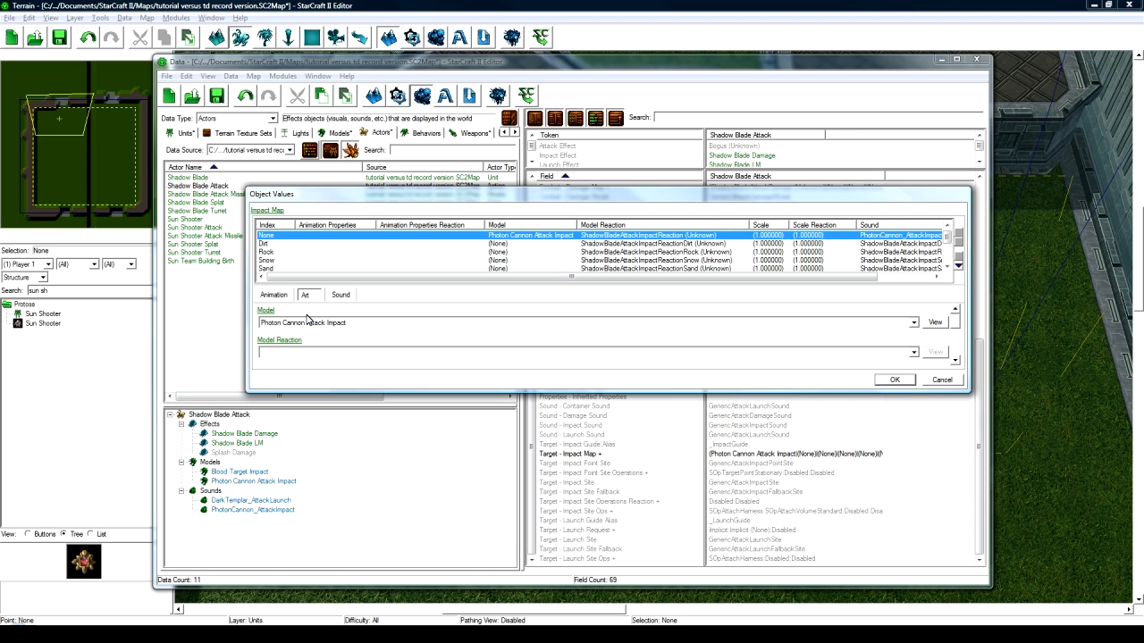
left_click(300, 323)
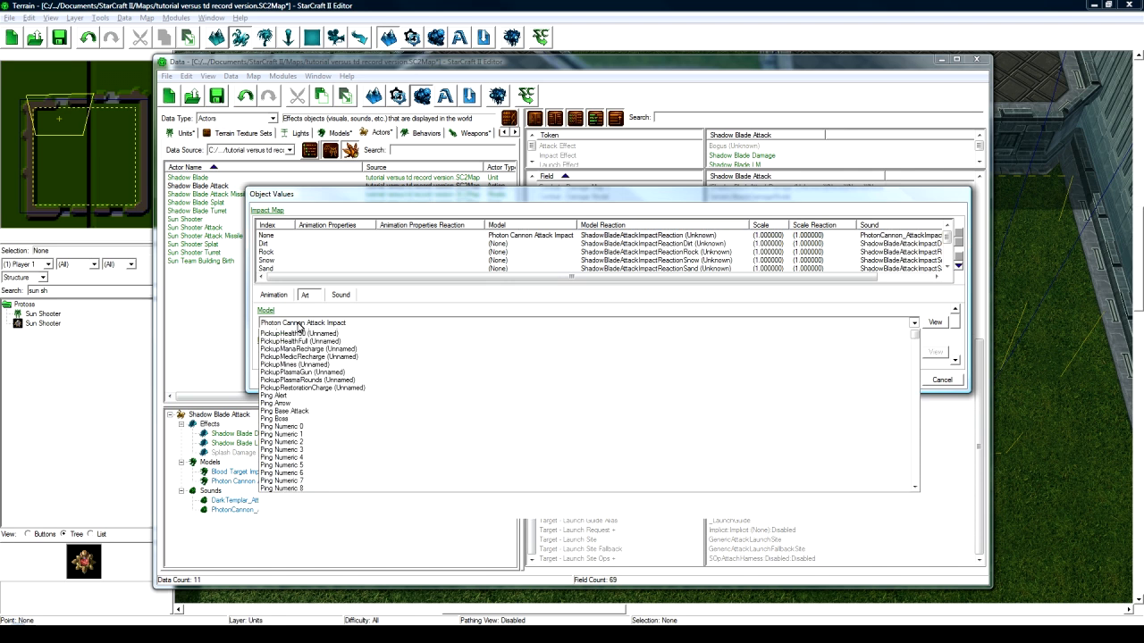
left_click(300, 324)
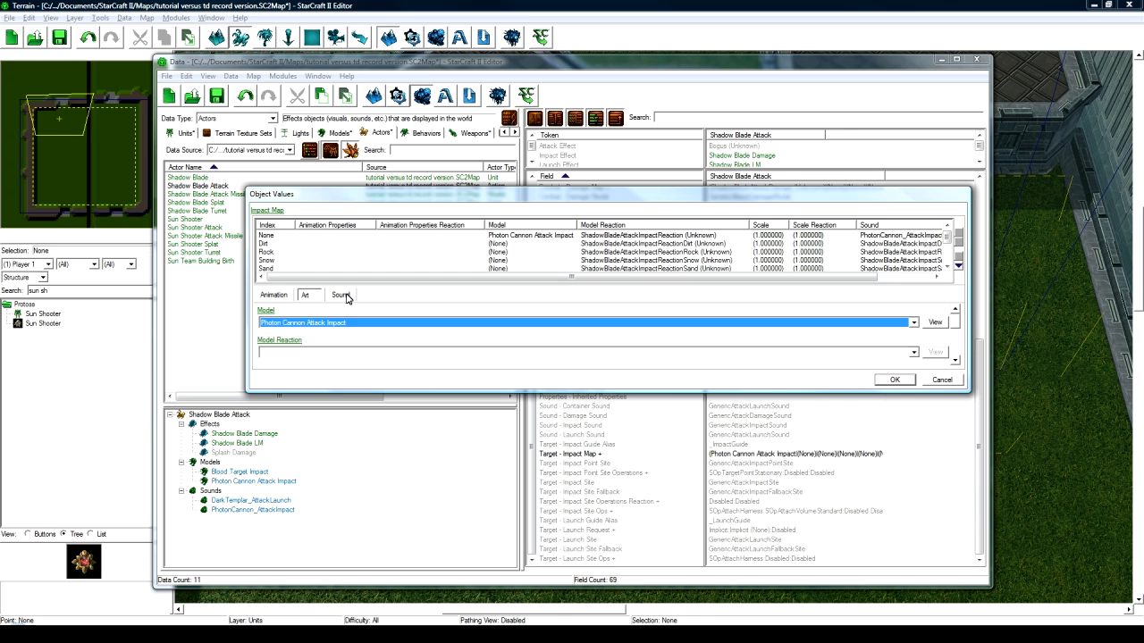
- Set the impact entry's sound to DarkTemplar_AttackImpact
left_click(341, 295)
left_click(331, 324)
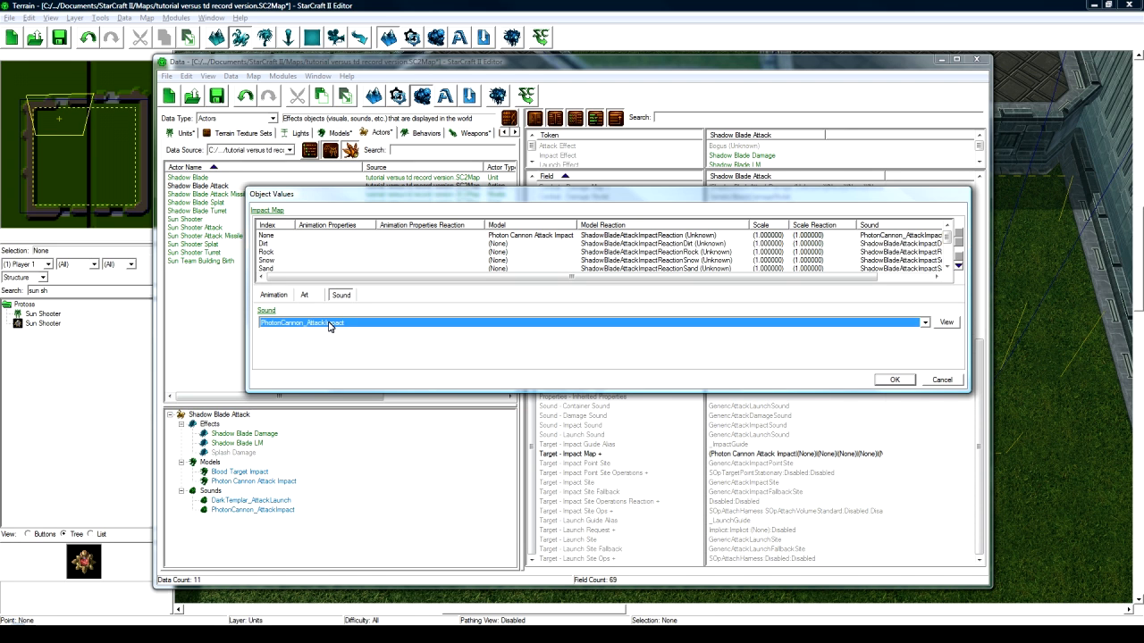
key("d")
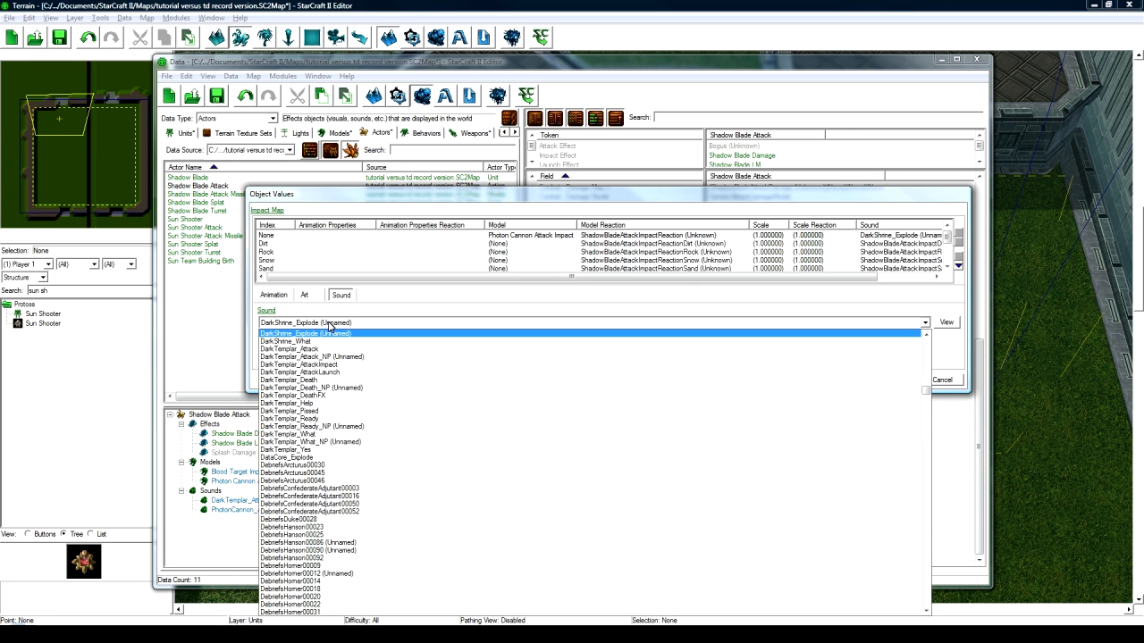
left_click(348, 365)
left_click(895, 379)
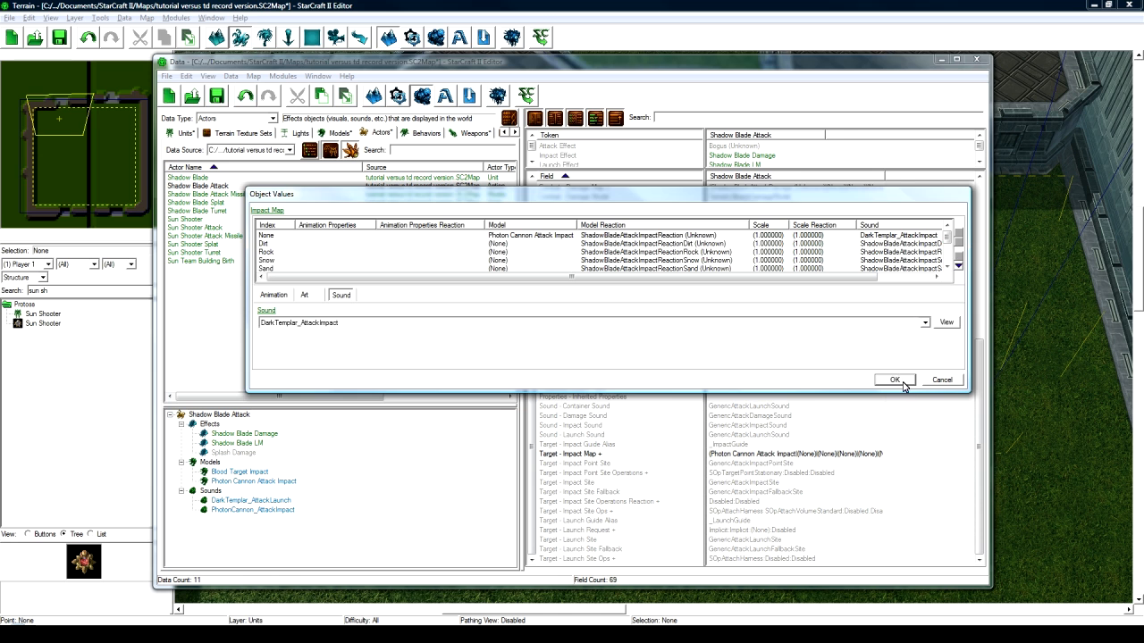
scroll(803, 461, "up", 10)
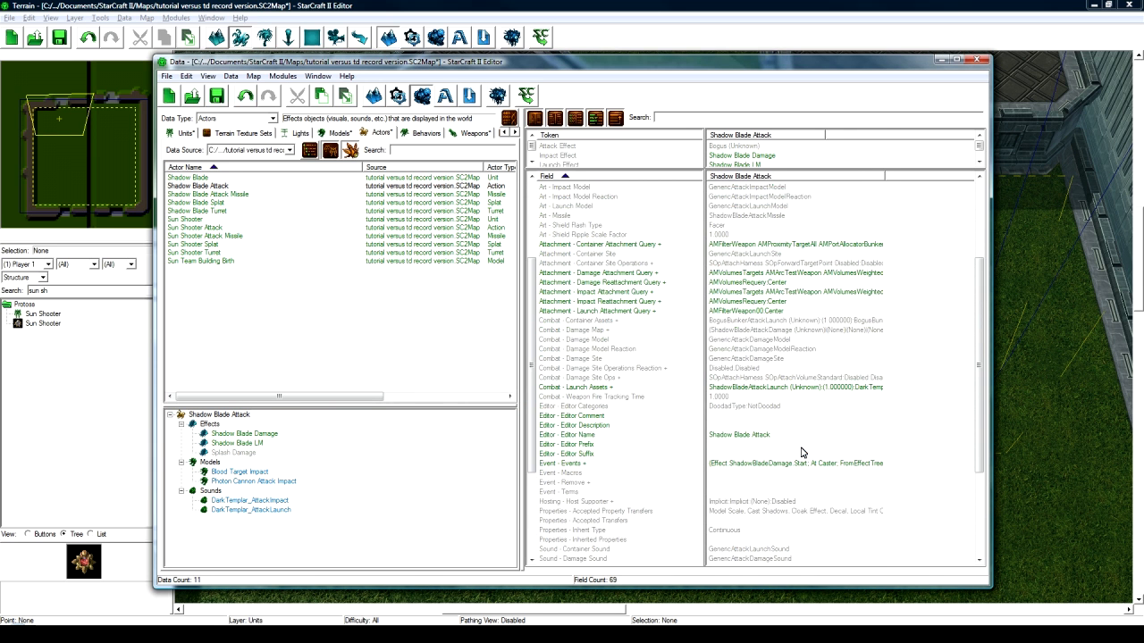
scroll(792, 451, "down", 5)
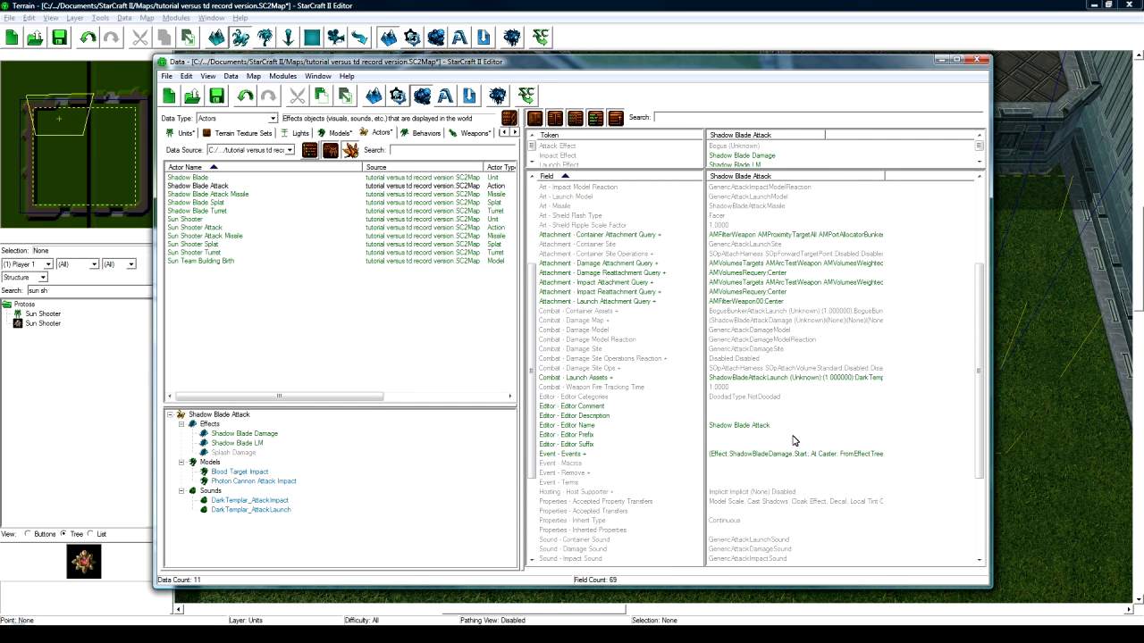
- Set the Shadow Blade Attack Missile's unit name token to Weapon - Shadow Blade Weapon
left_click(237, 194)
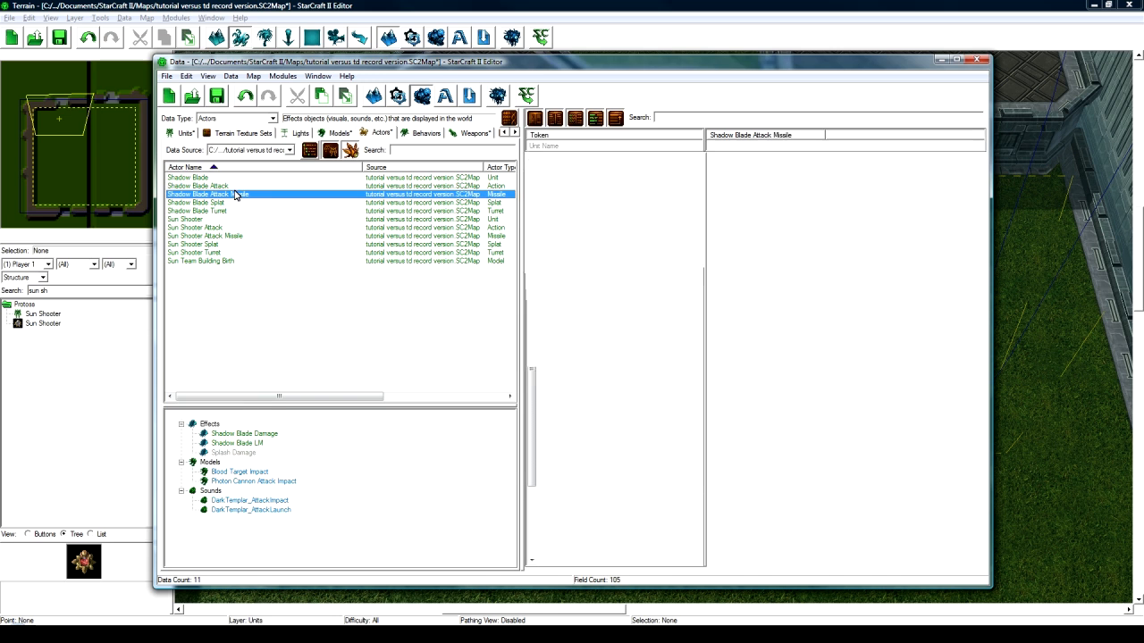
left_click(755, 147)
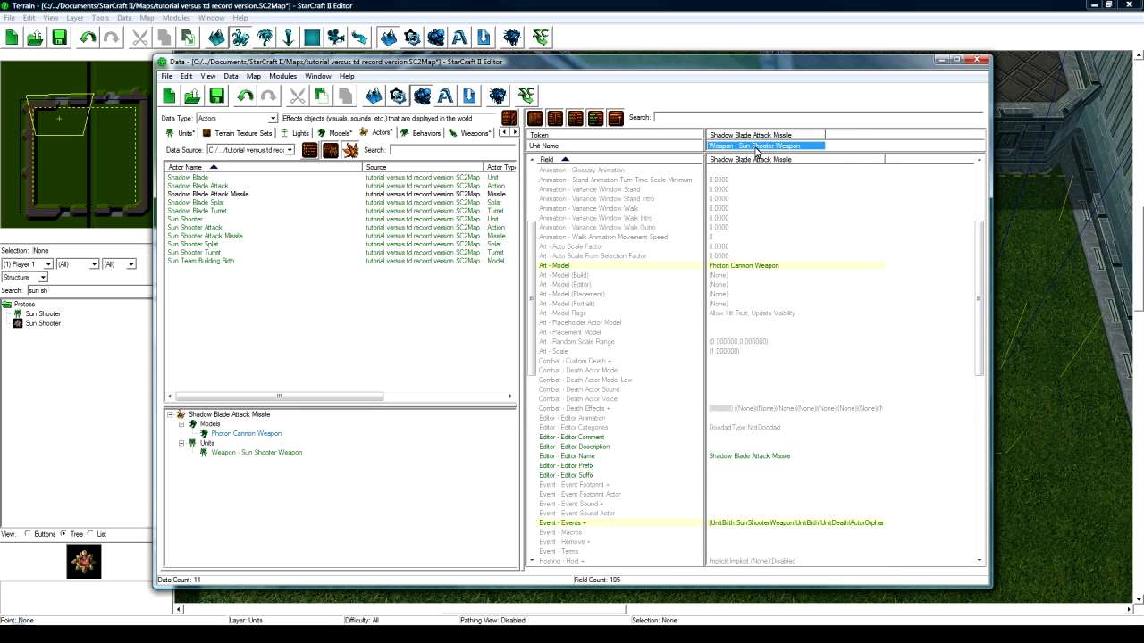
double_click(755, 147)
left_click(154, 25)
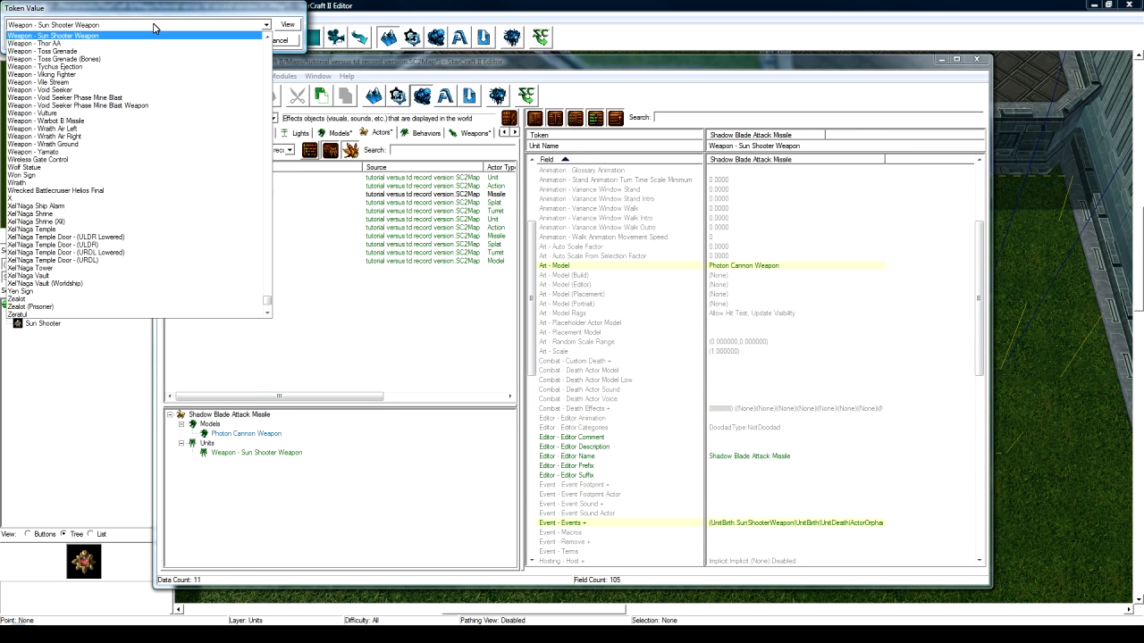
scroll(132, 44, "up", 5)
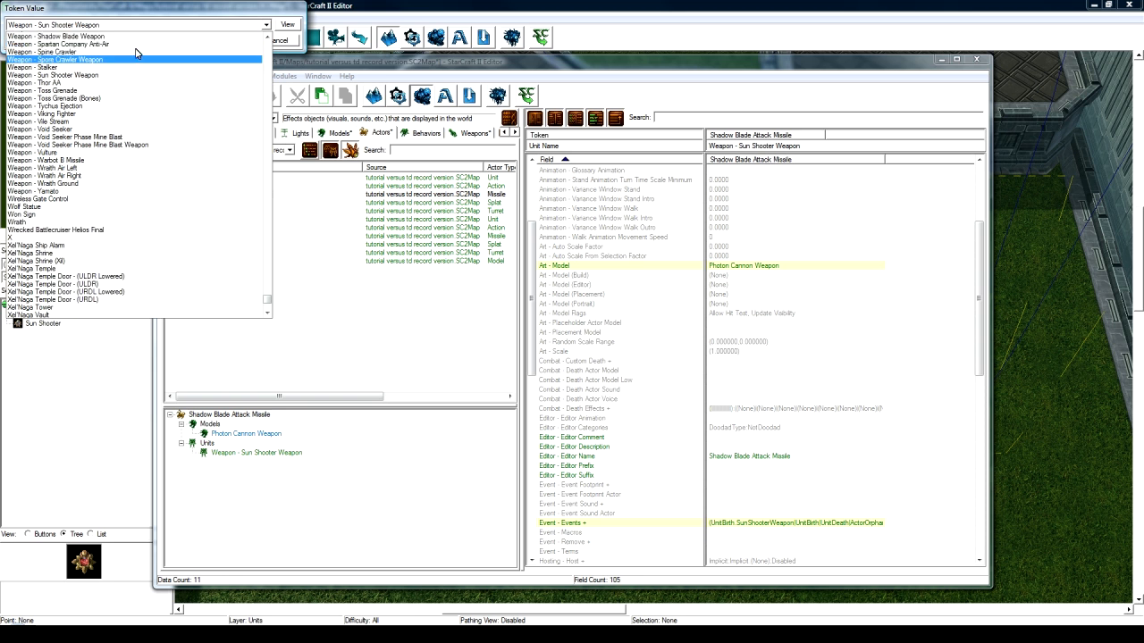
left_click(134, 45)
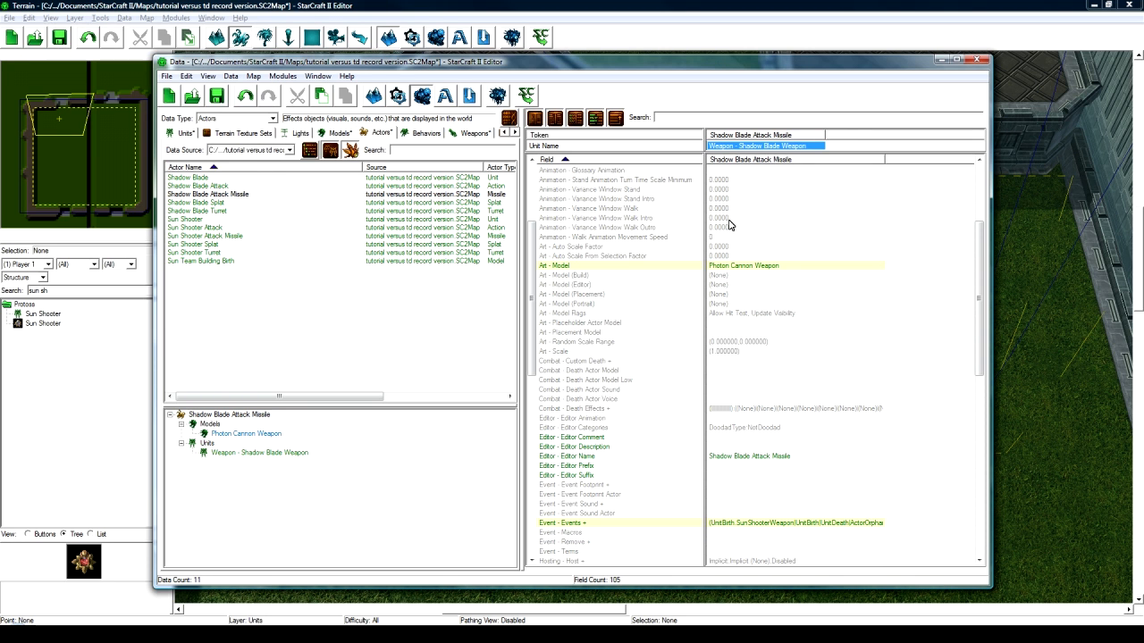
- Change the missile's Art - Model to Fire Medium
left_click(741, 265)
scroll(744, 273, "up", 5)
scroll(756, 362, "down", 2)
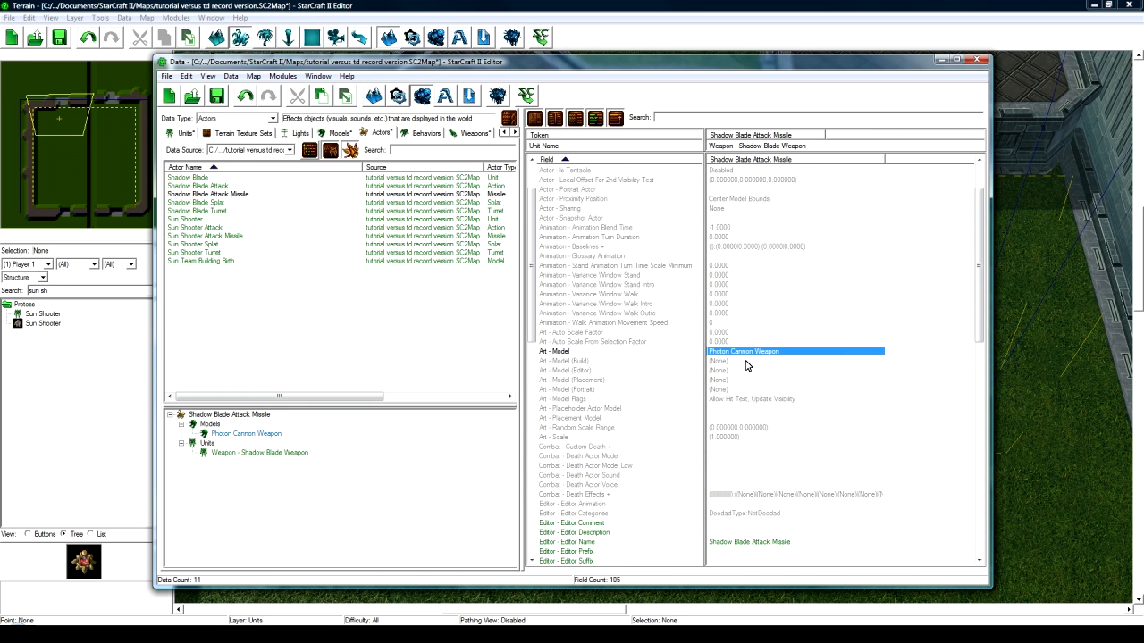
double_click(741, 353)
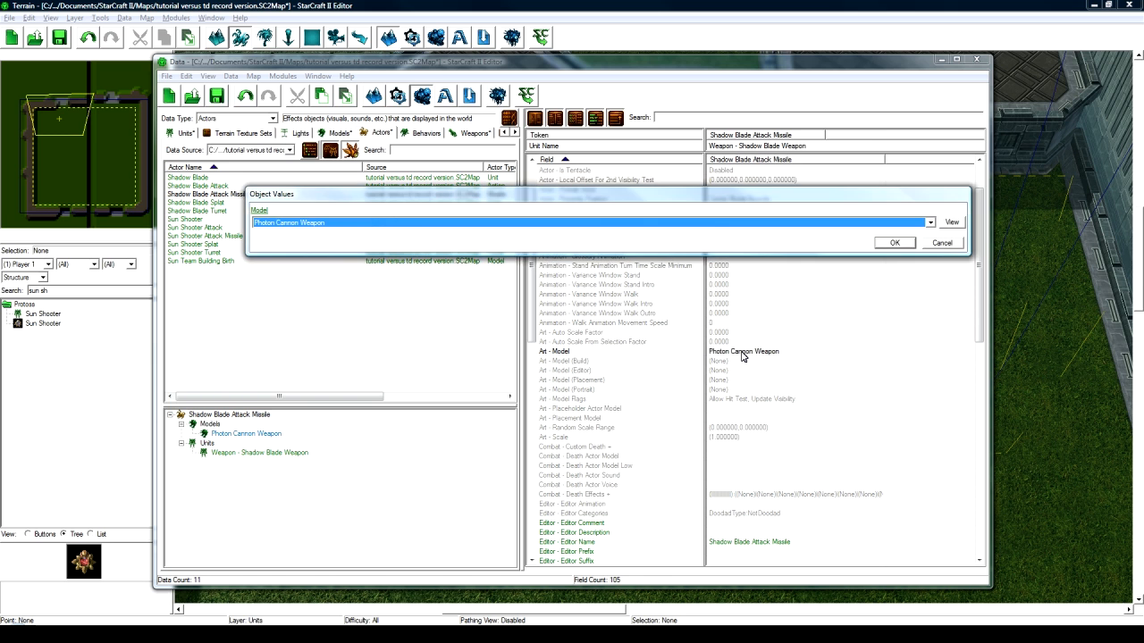
type("Fire Medium")
key("Return")
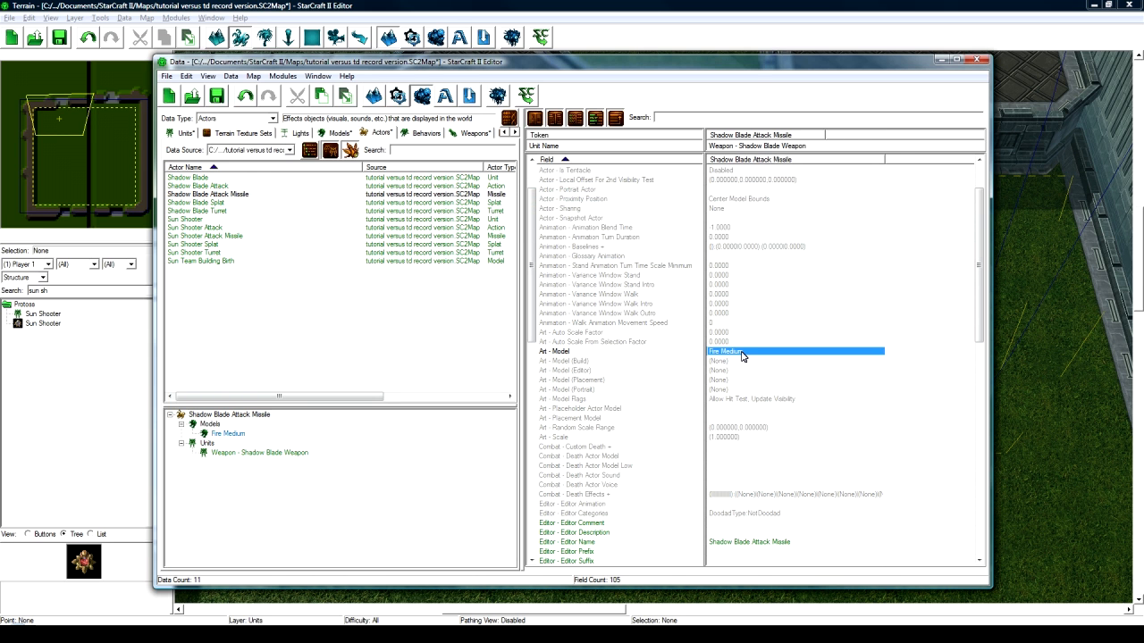
scroll(741, 355, "down", 8)
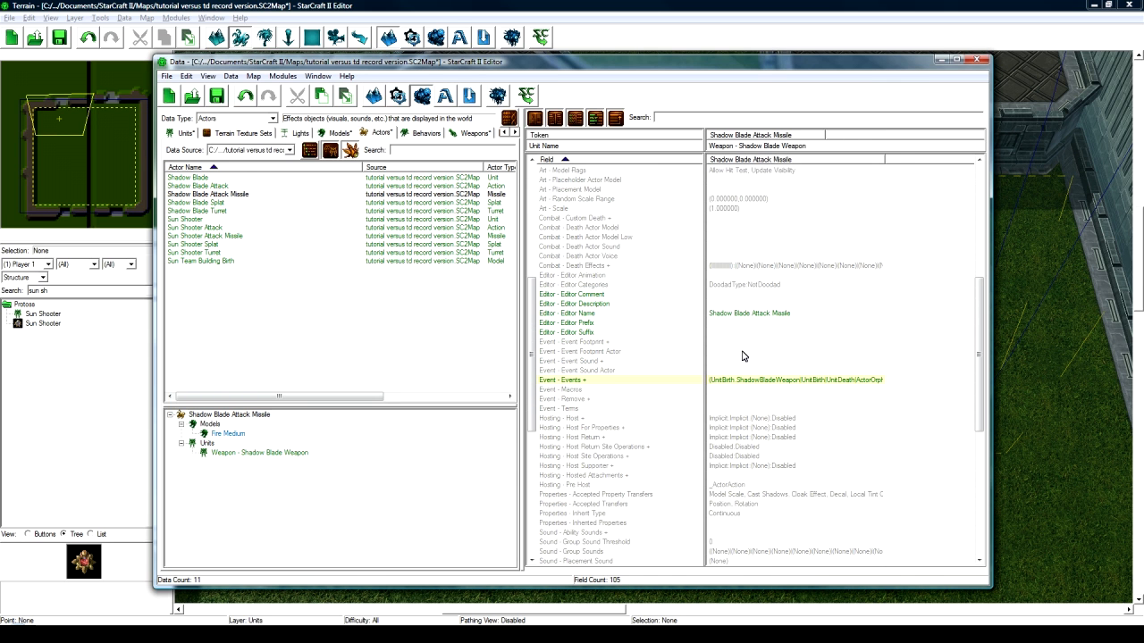
scroll(740, 379, "down", 11)
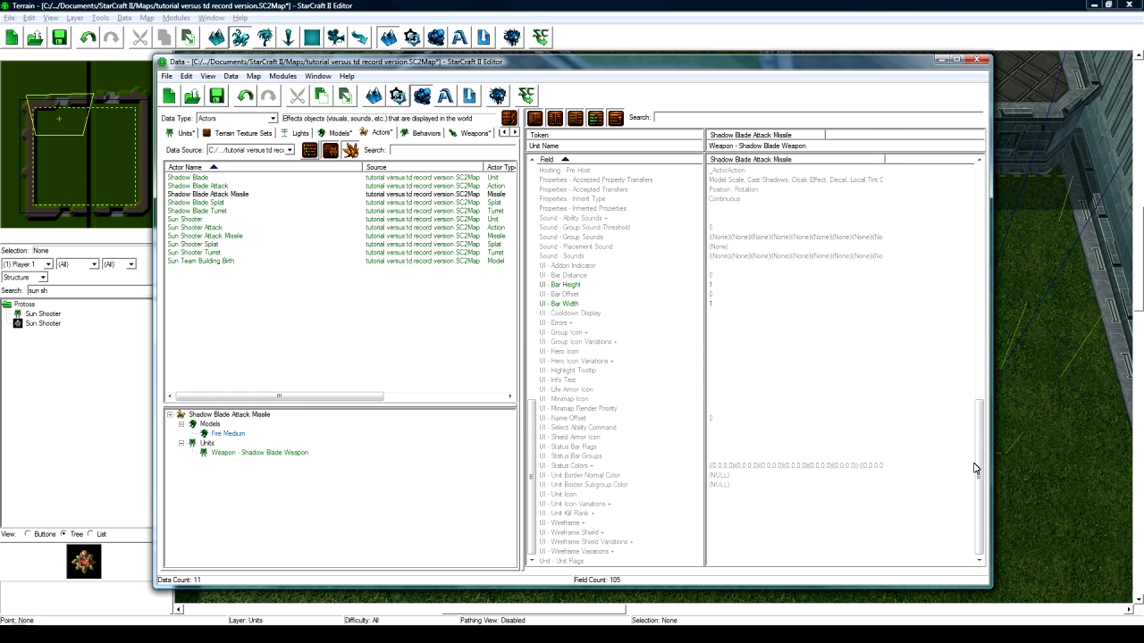
left_click_drag(980, 482, 983, 224)
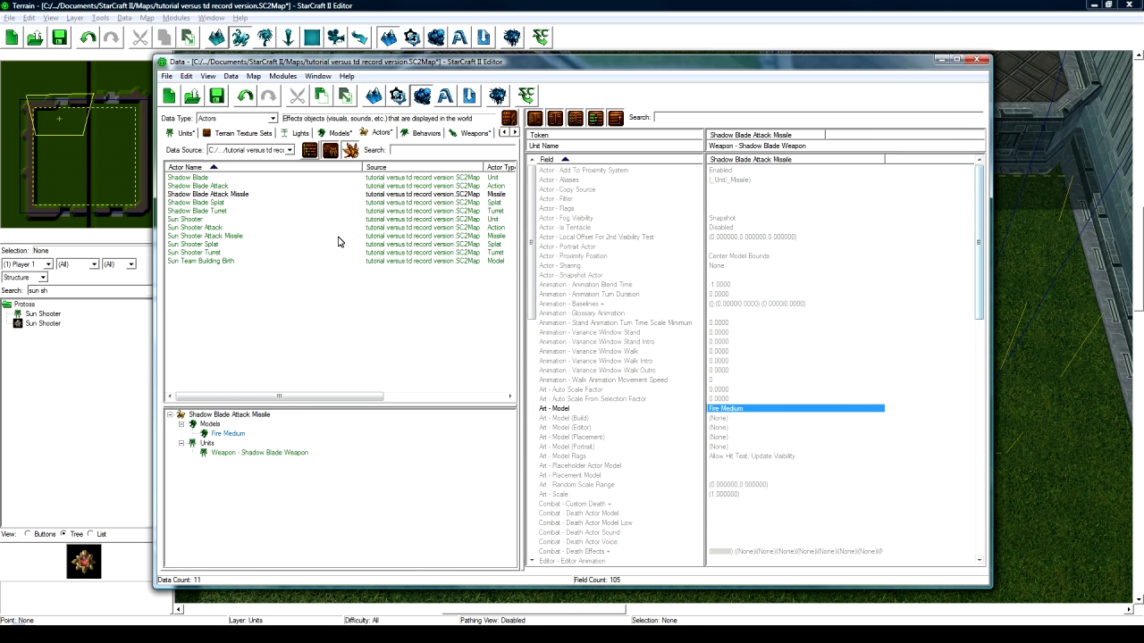
left_click(249, 195)
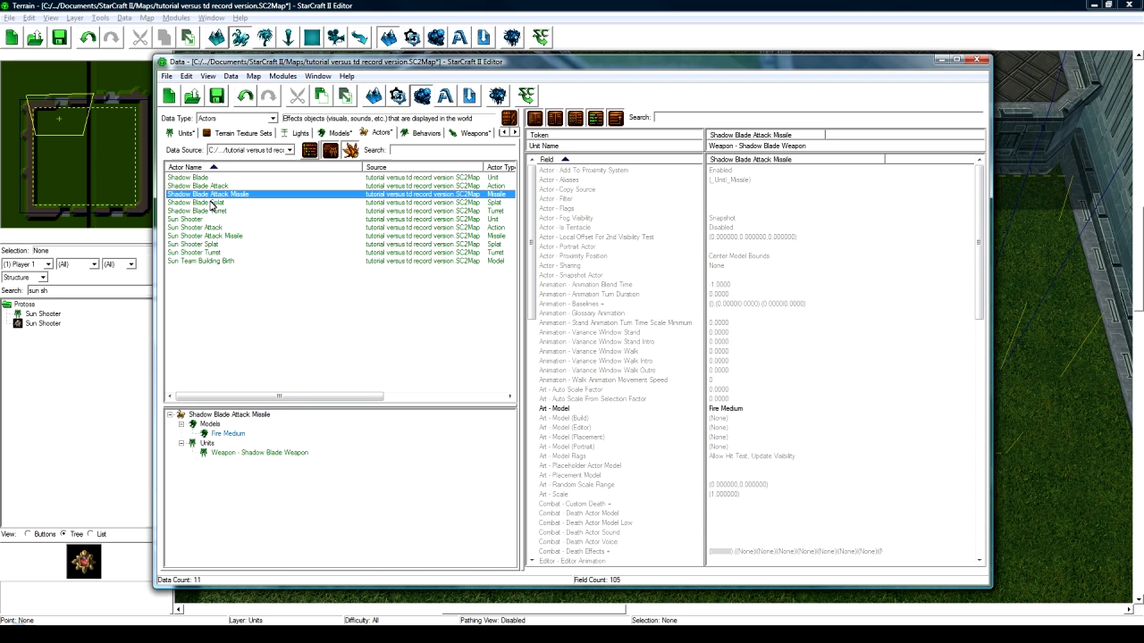
- In Units data, go from Shadow Blade's related objects via Weapon - Shadow Blade Weapon to the Shadow Blade weapon
left_click(185, 133)
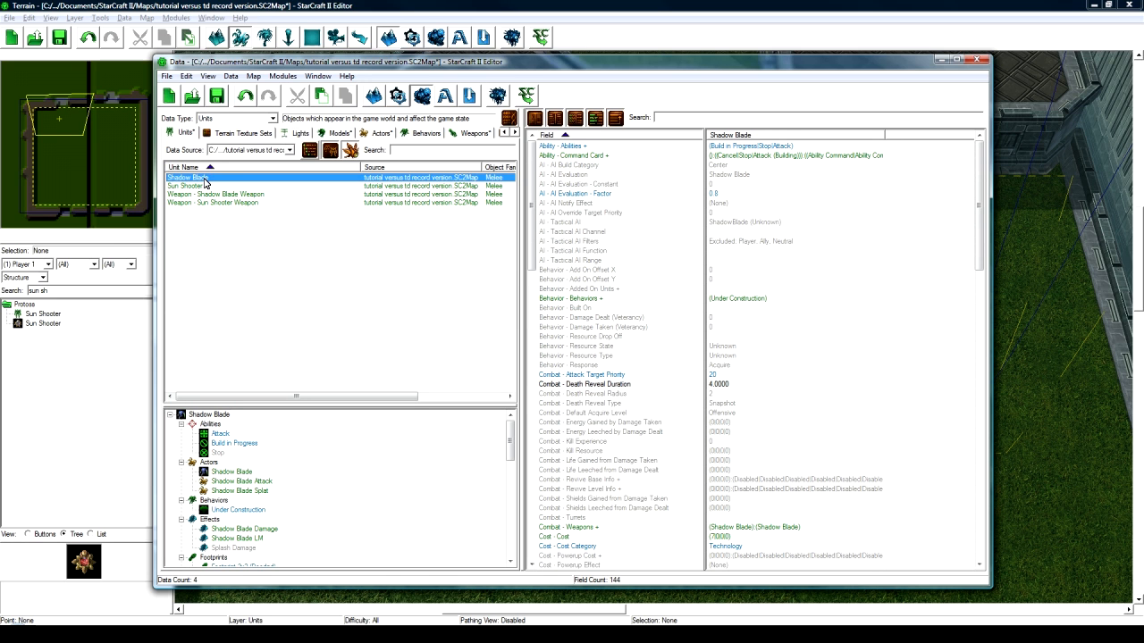
left_click(303, 477)
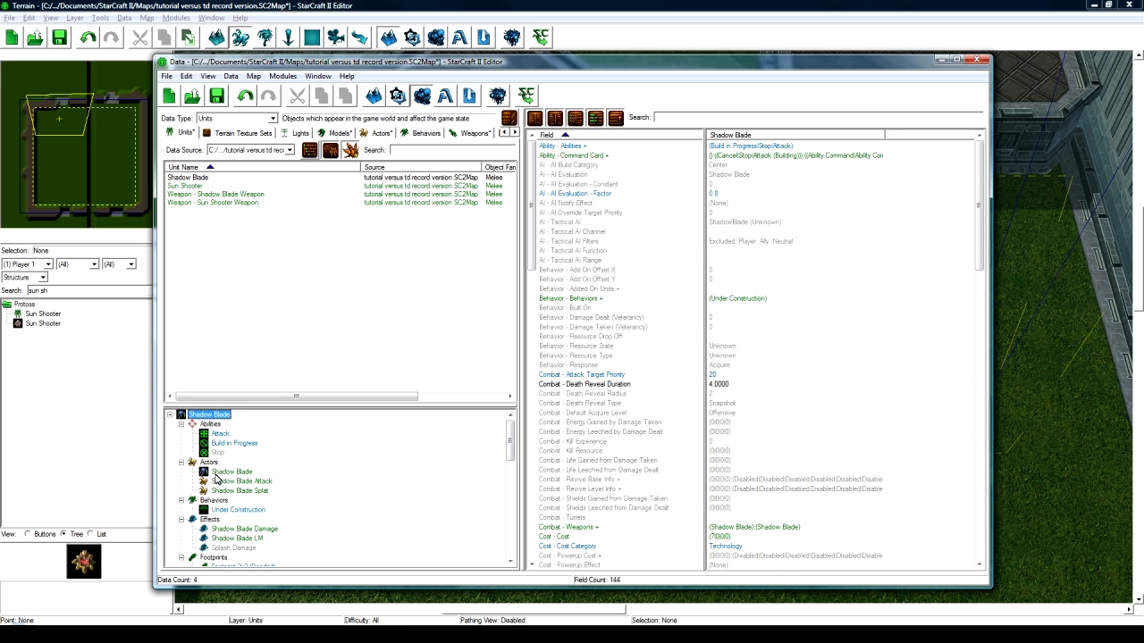
scroll(233, 471, "down", 12)
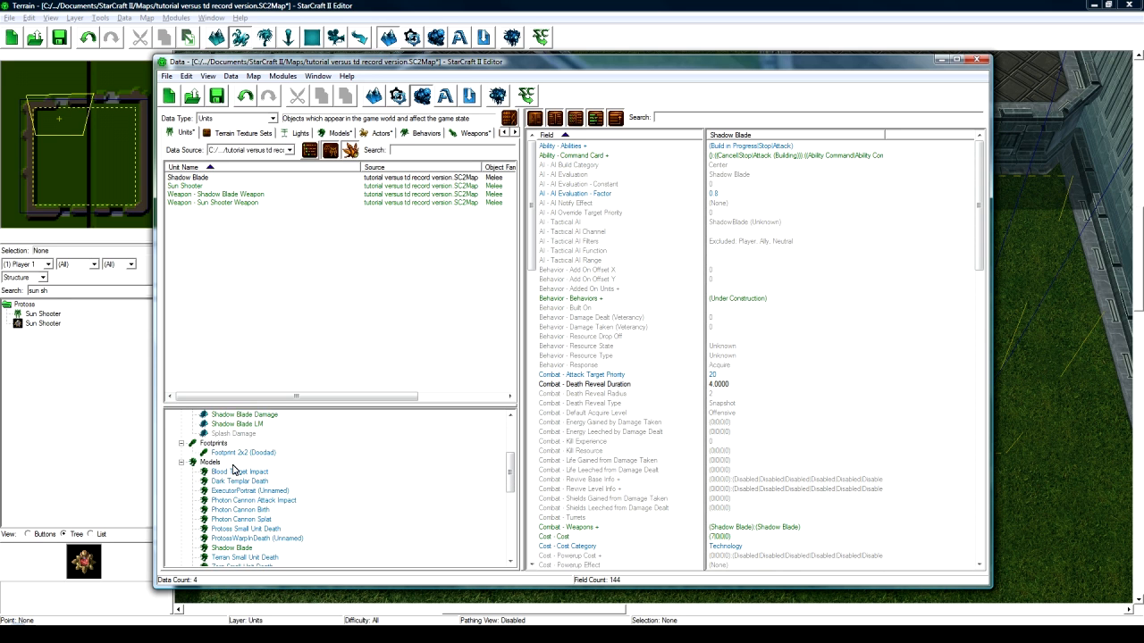
left_click(232, 481)
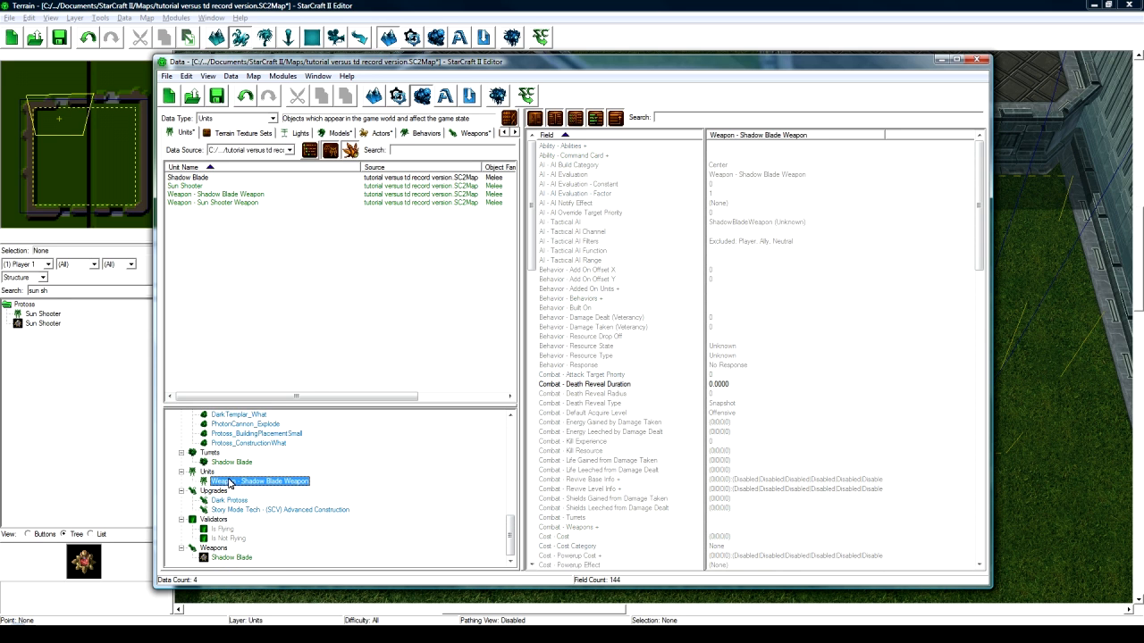
left_click(773, 279)
scroll(764, 425, "down", 9)
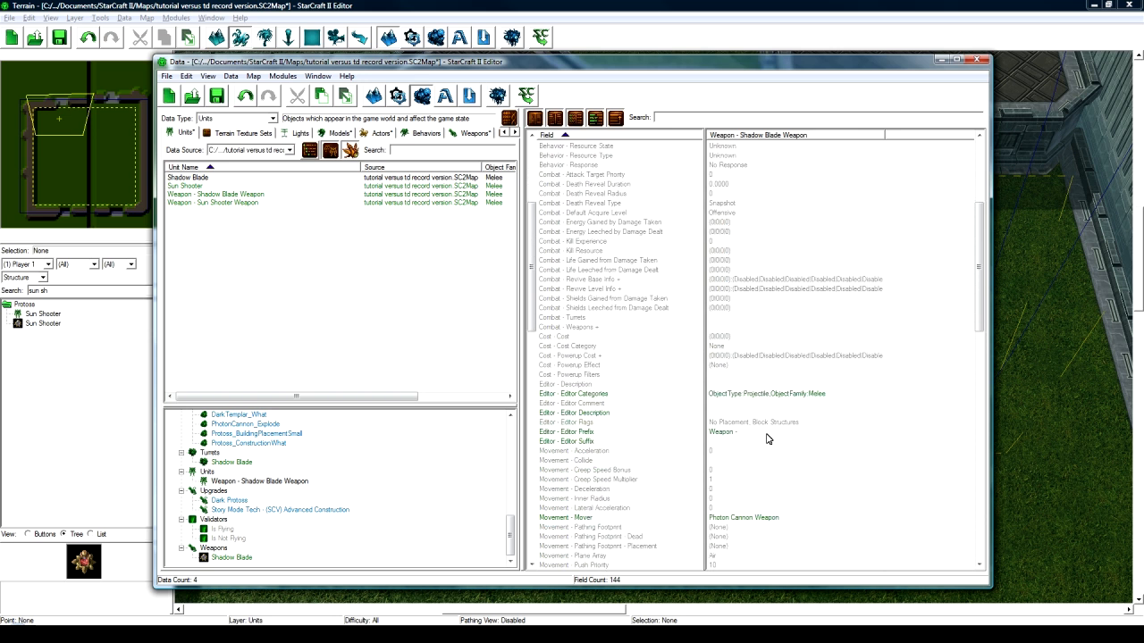
left_click(749, 461)
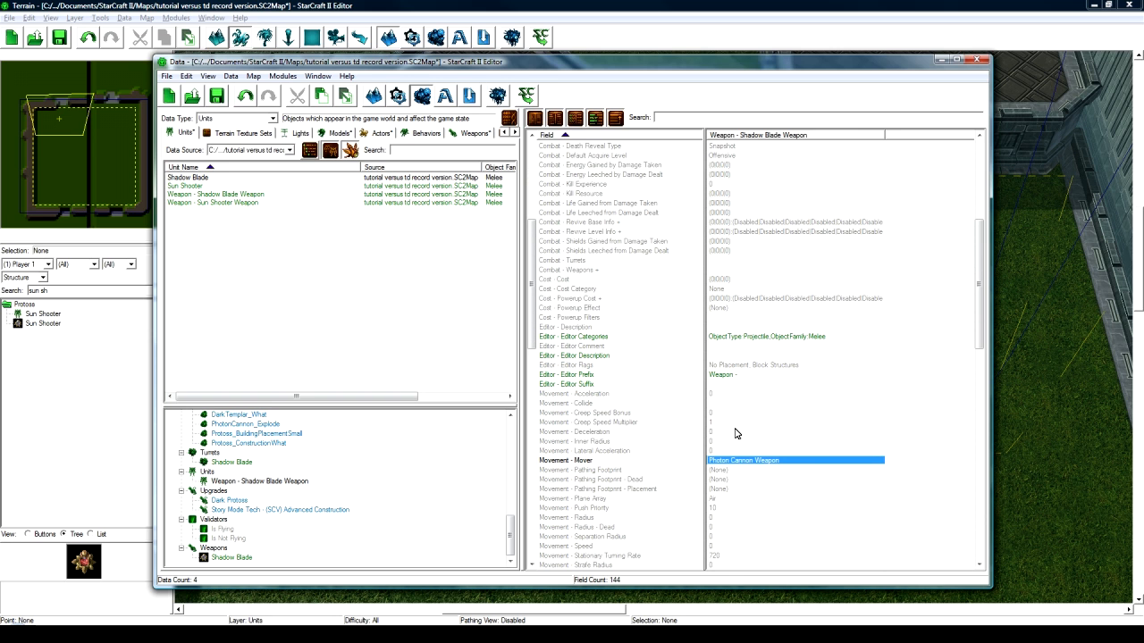
left_click(298, 483)
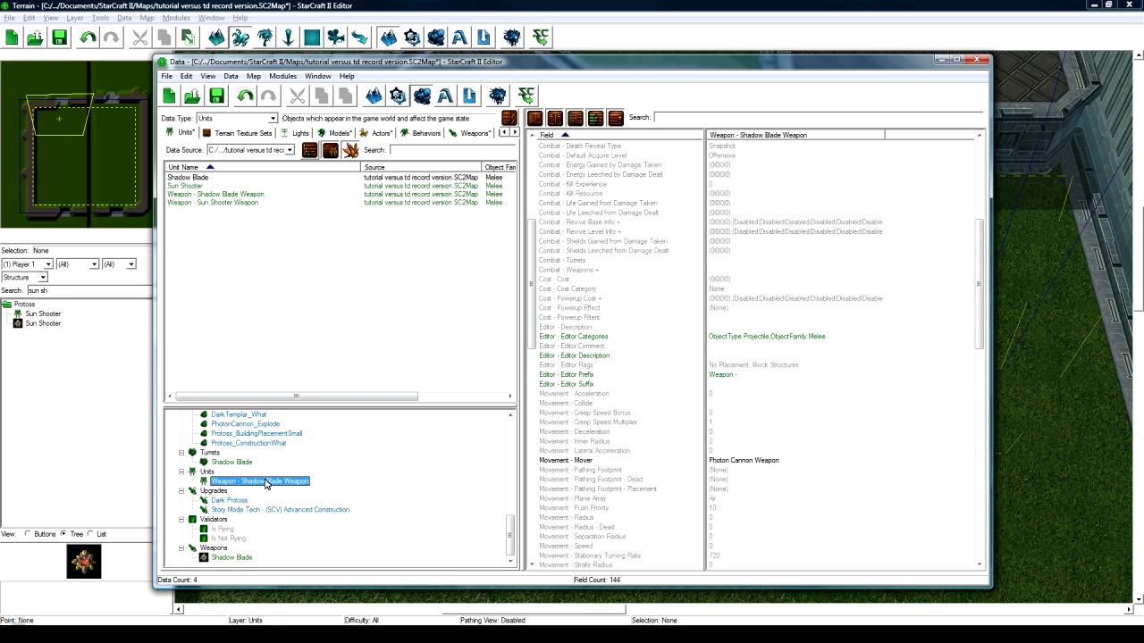
left_click(234, 560)
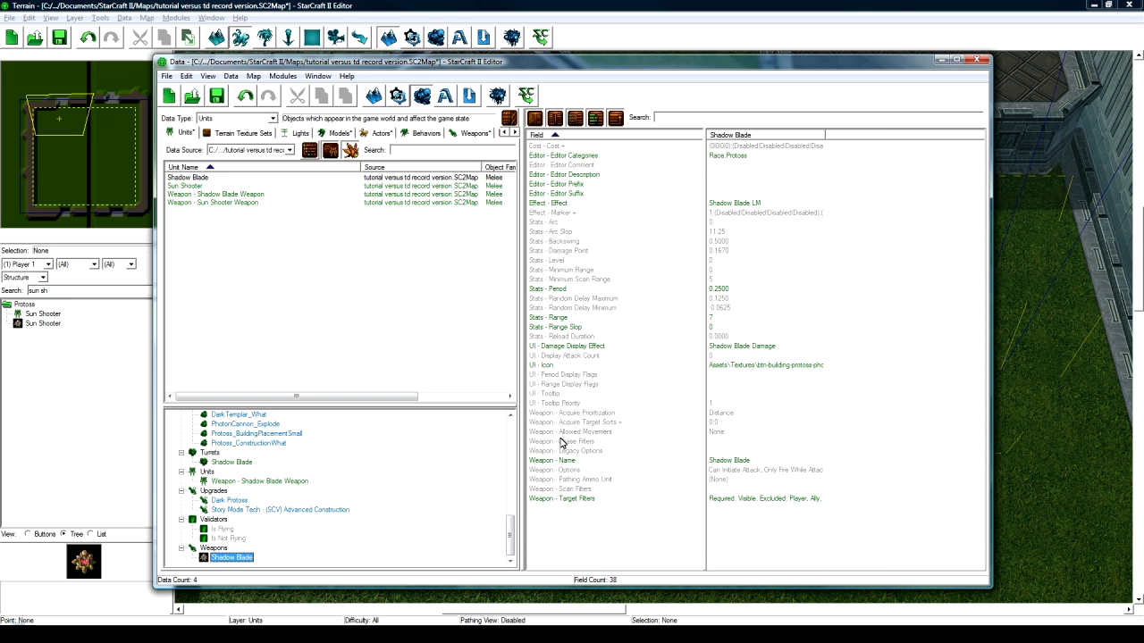
- Set the weapon's UI - Icon to btn-upgrade-protoss-groundweaponslevel0.dds, found by searching 'protoss'
double_click(742, 370)
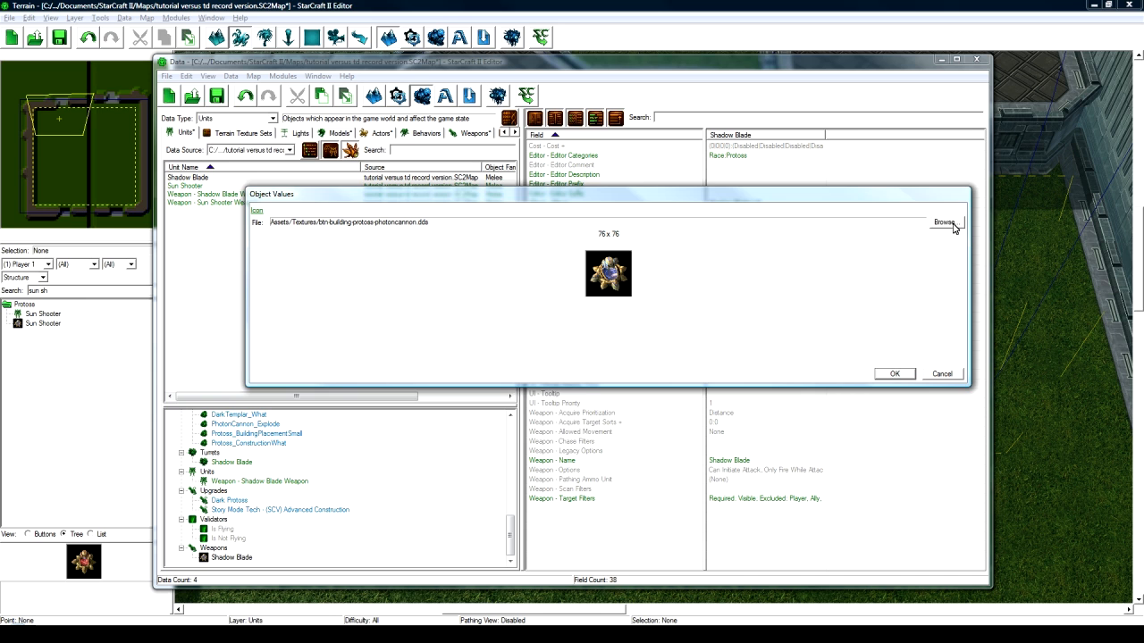
left_click(947, 222)
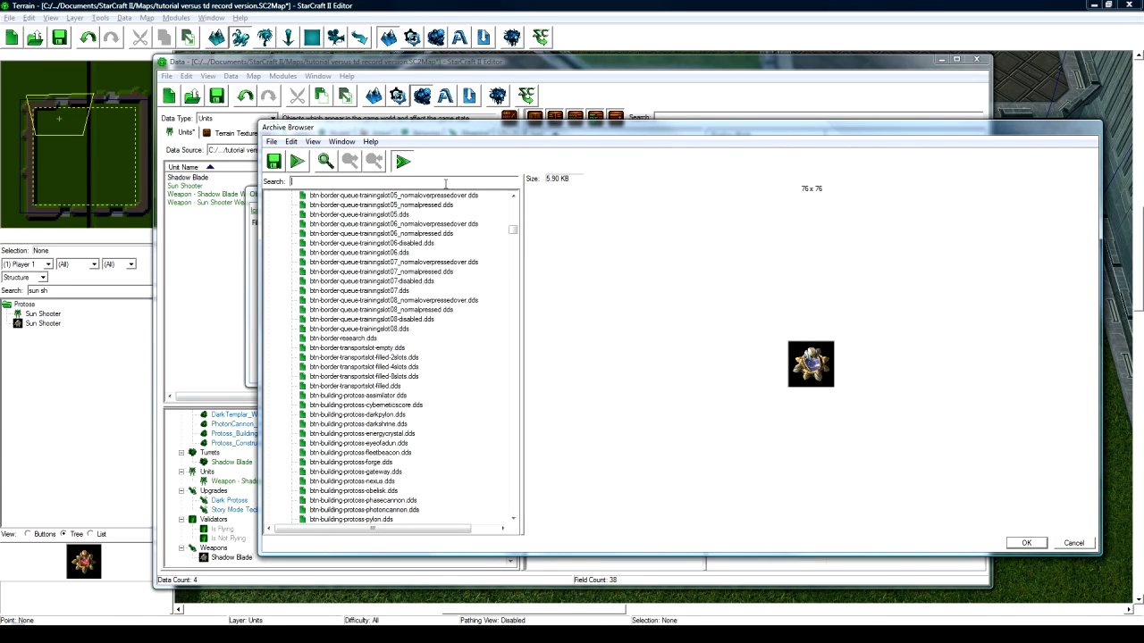
left_click(445, 183)
type("p")
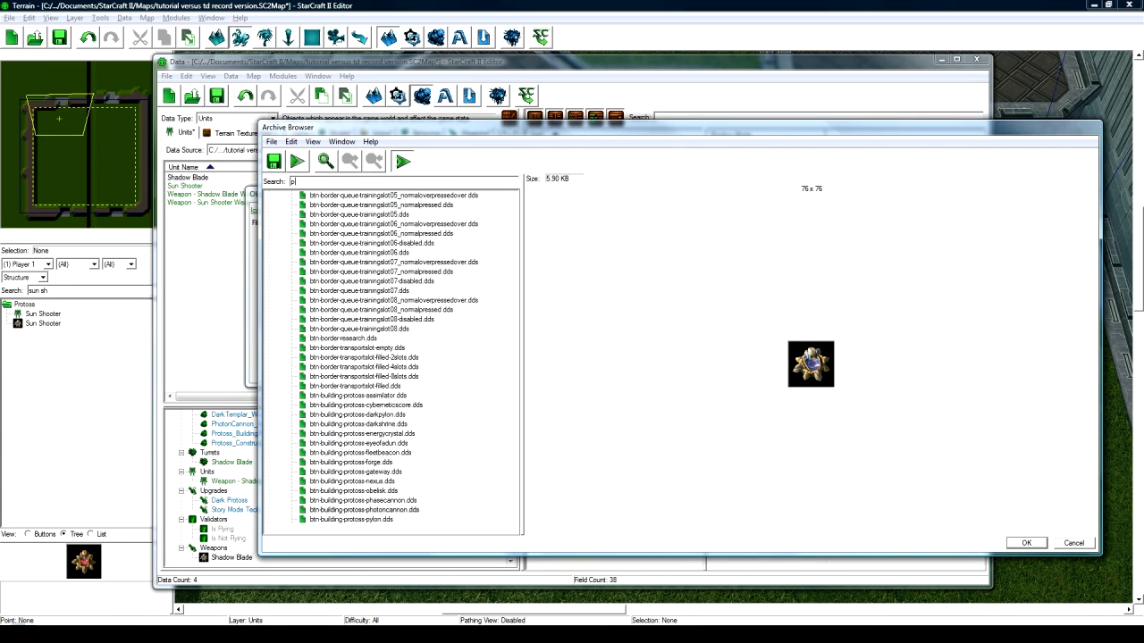
type("rotoss")
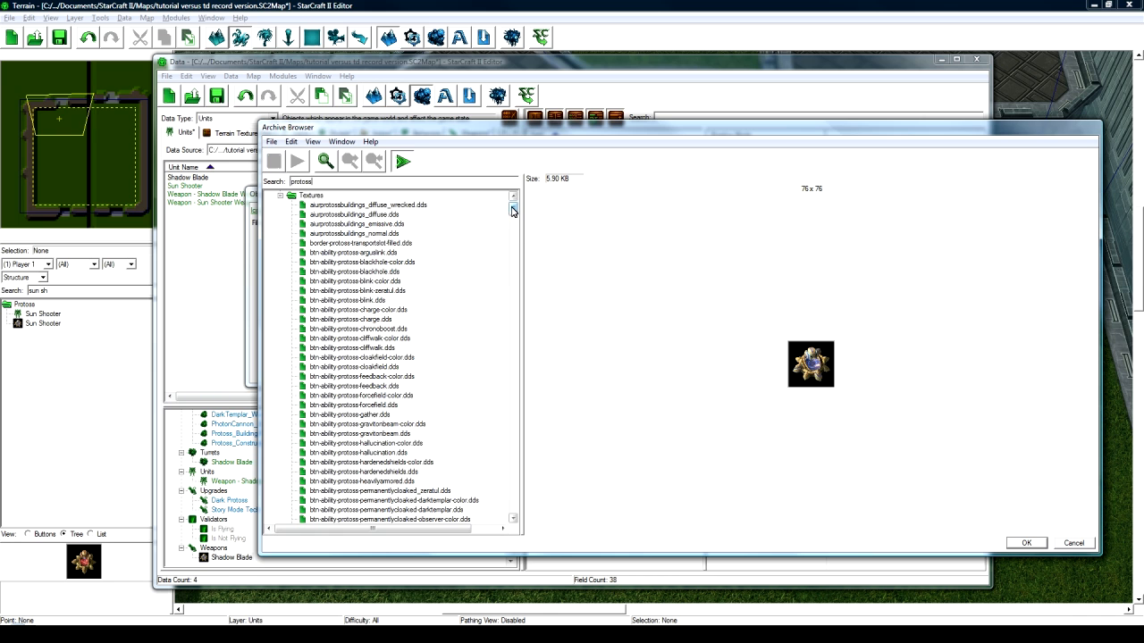
left_click_drag(512, 217, 508, 273)
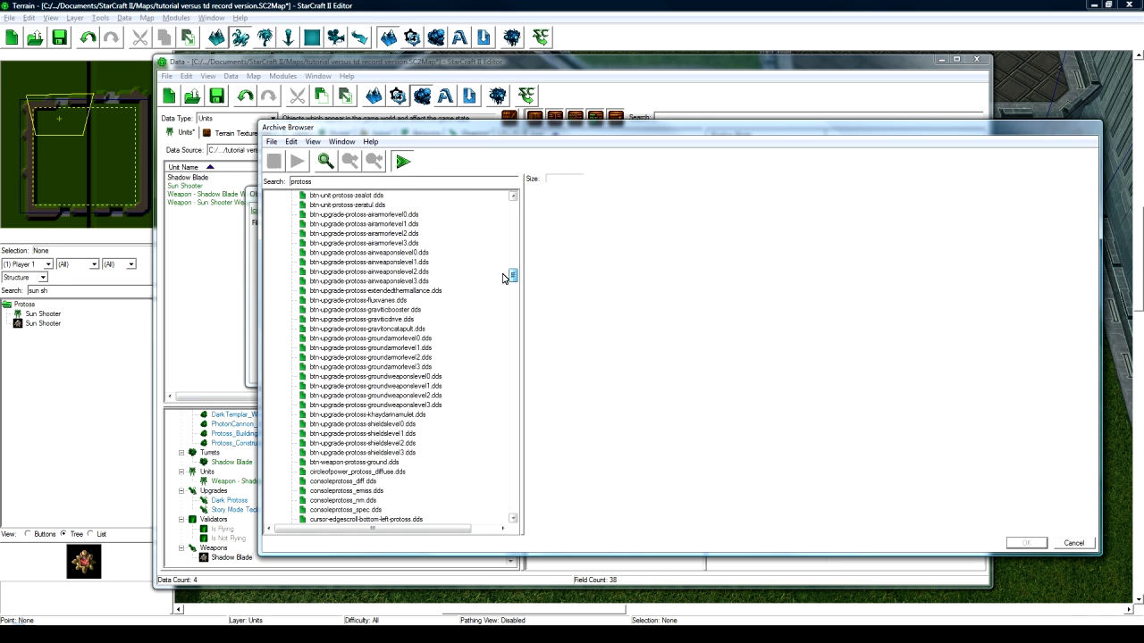
left_click(399, 367)
left_click(399, 376)
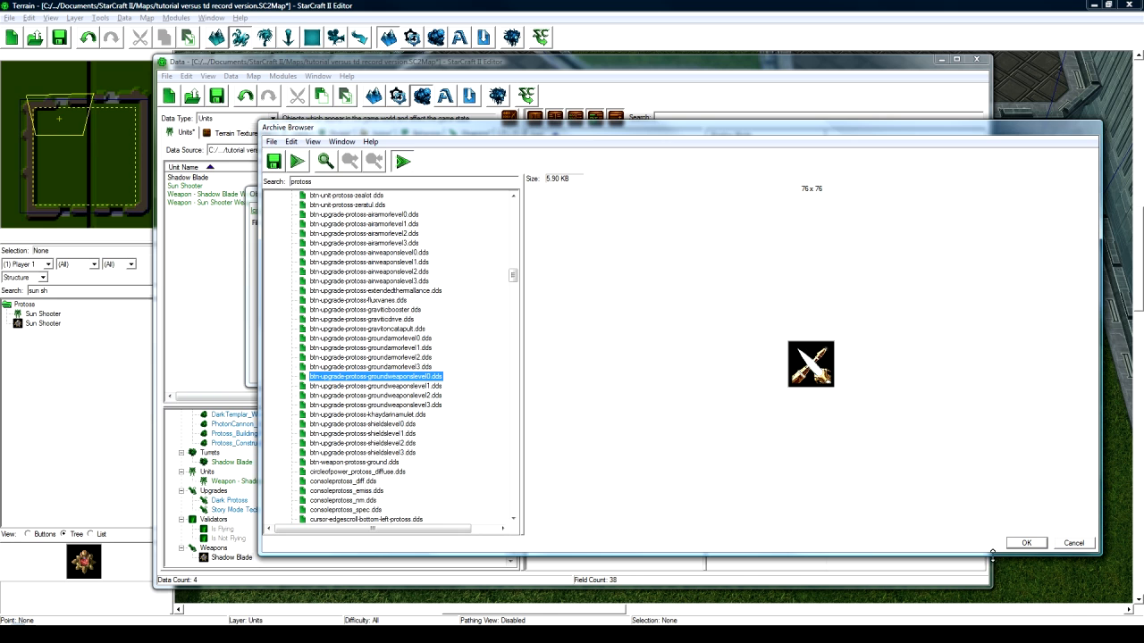
left_click(1028, 545)
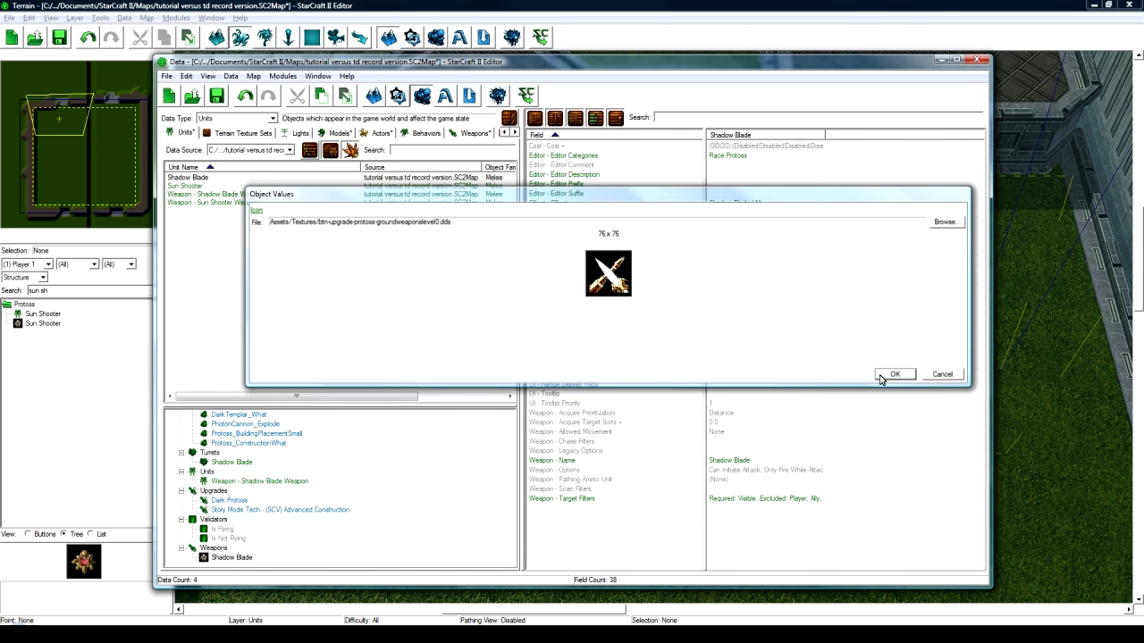
left_click(891, 375)
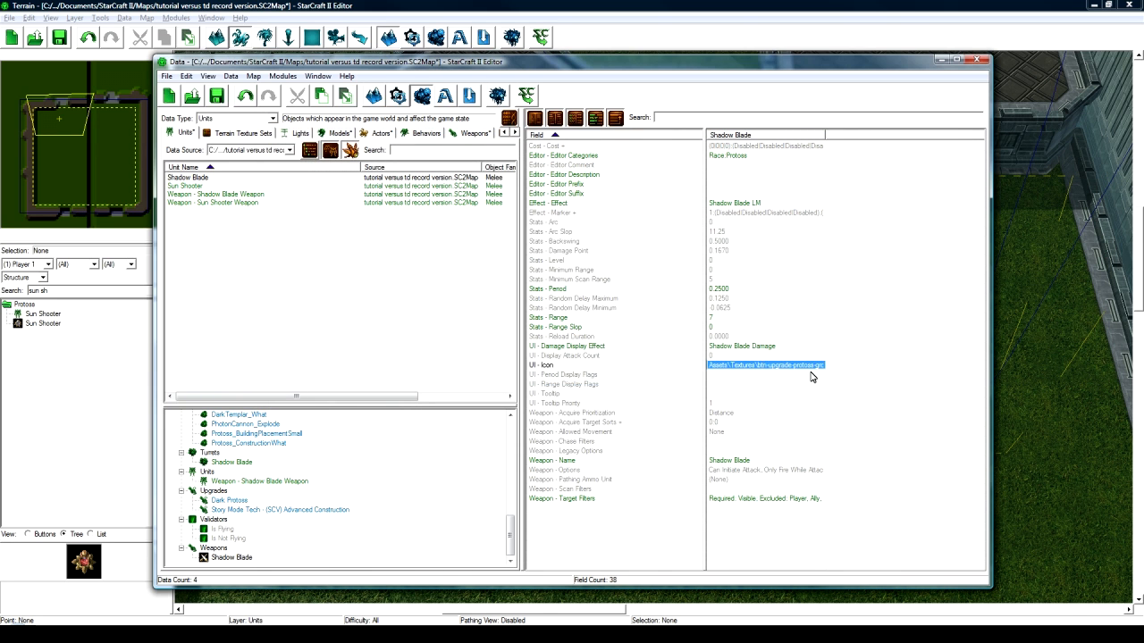
left_click(754, 498)
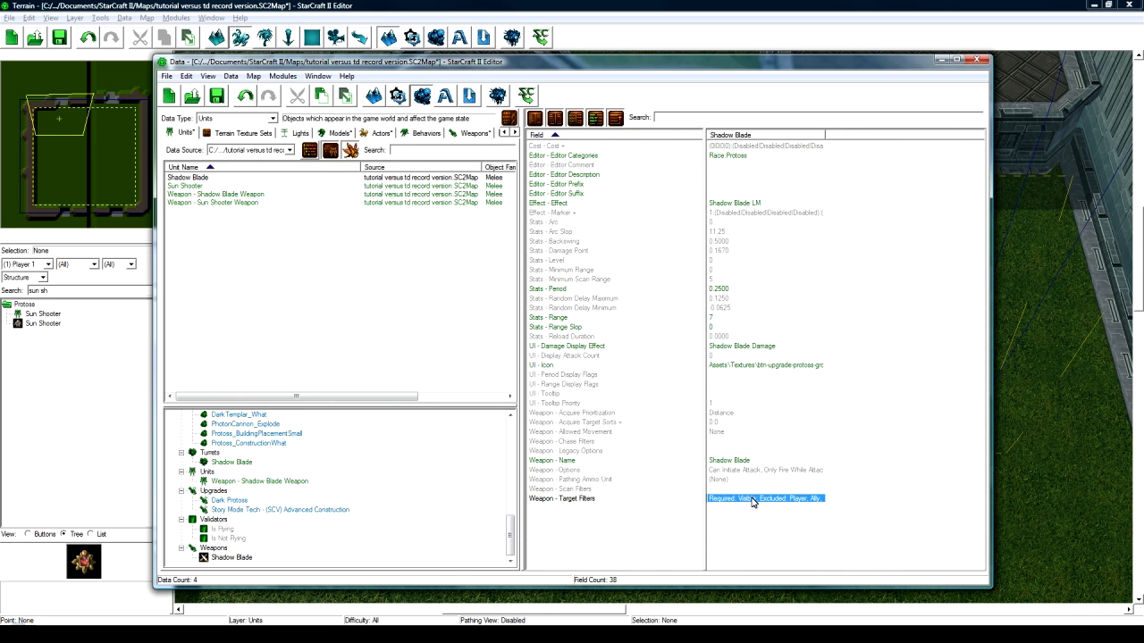
- Set the Shadow Blade weapon's range to 5 and period to 0.9
double_click(722, 317)
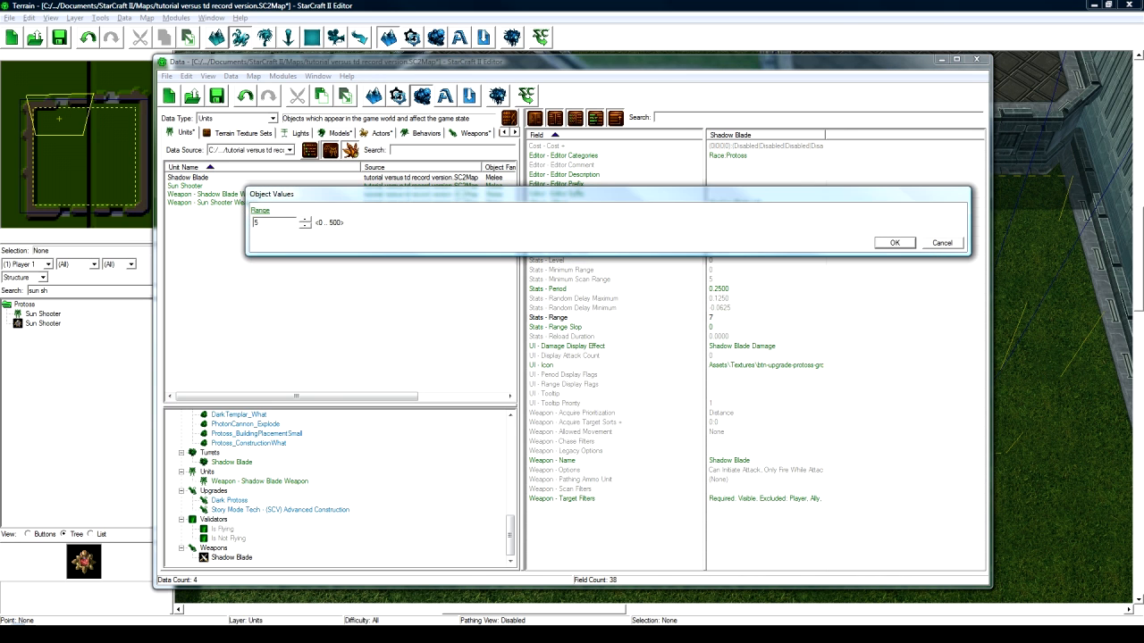
key("Return")
double_click(740, 290)
type("0.9")
key("Return")
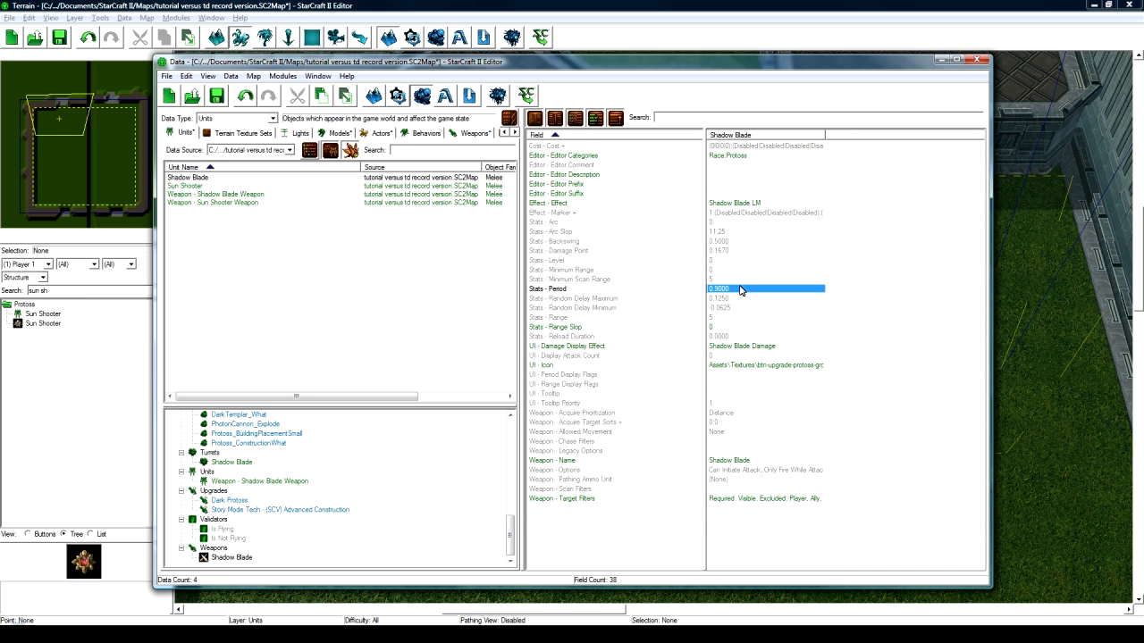
- Set the Shadow Blade Damage effect's Combat - Amount to 14
left_click(390, 498)
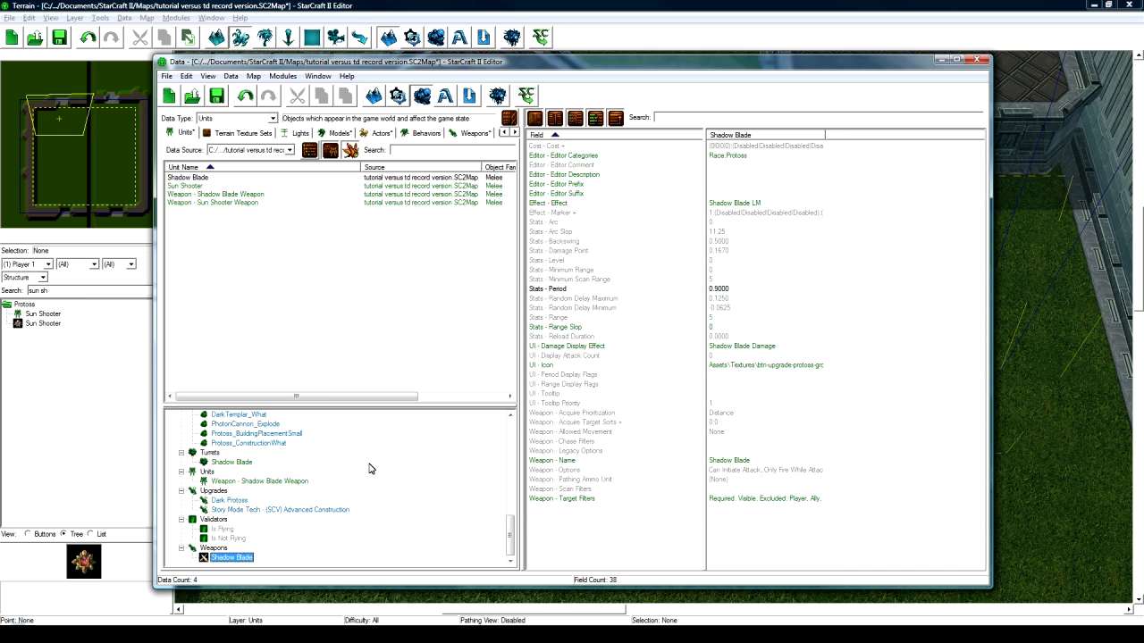
scroll(337, 493, "up", 7)
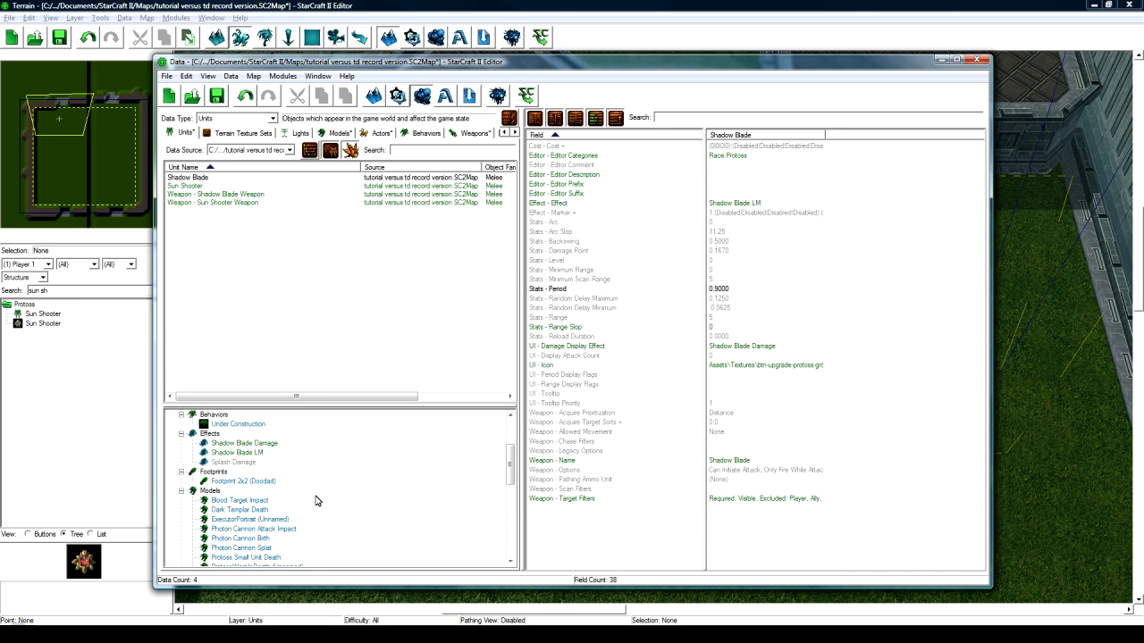
scroll(304, 502, "up", 1)
left_click(253, 508)
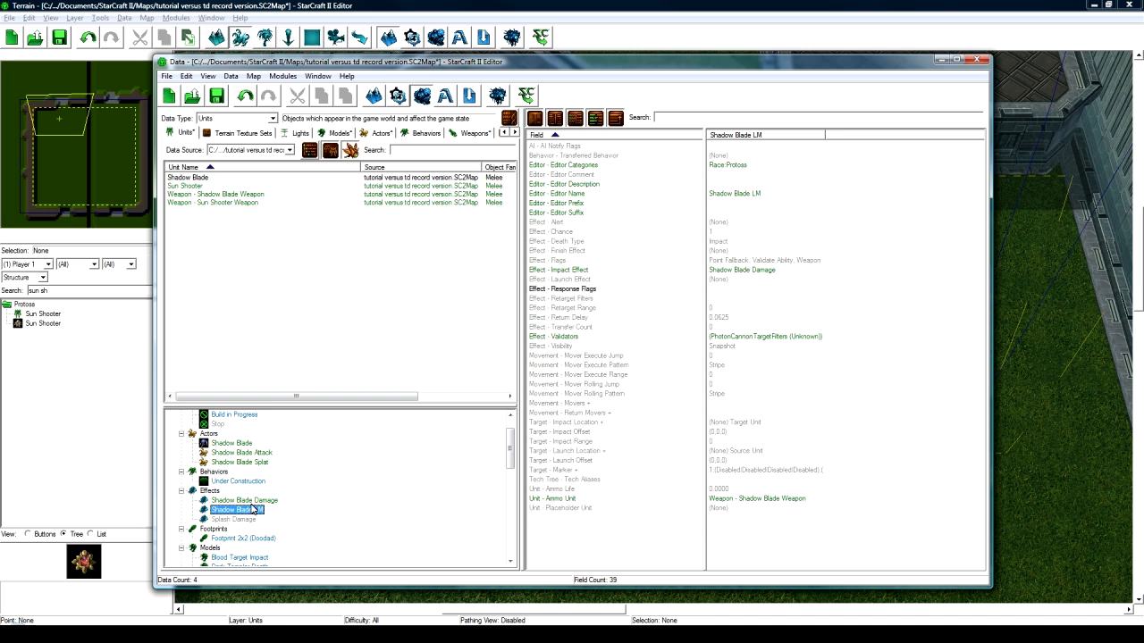
left_click(251, 500)
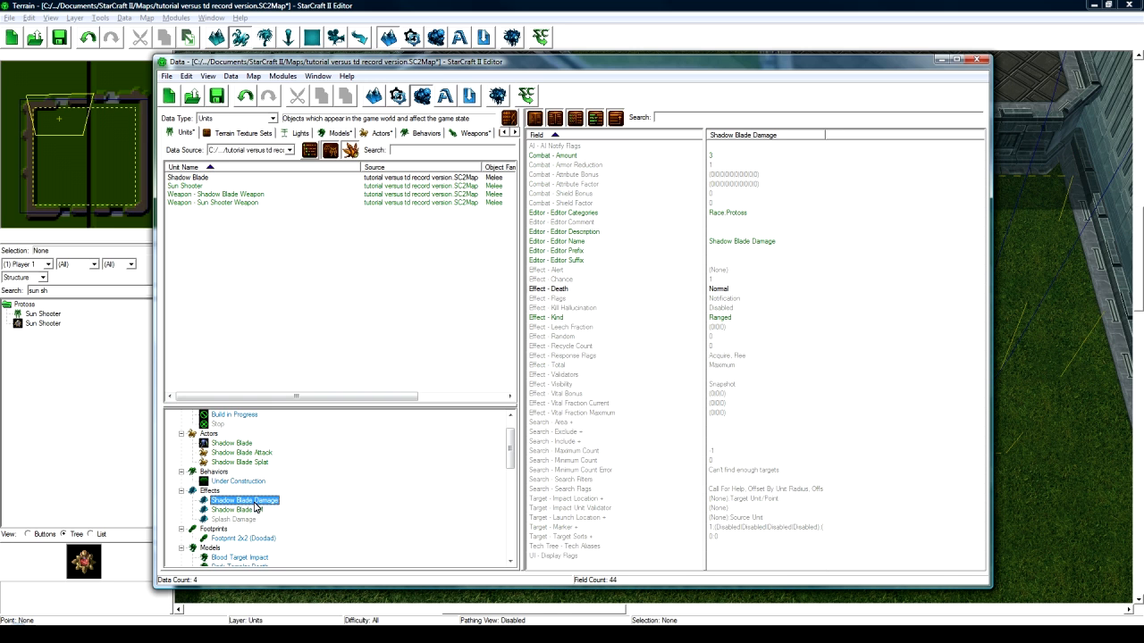
double_click(723, 158)
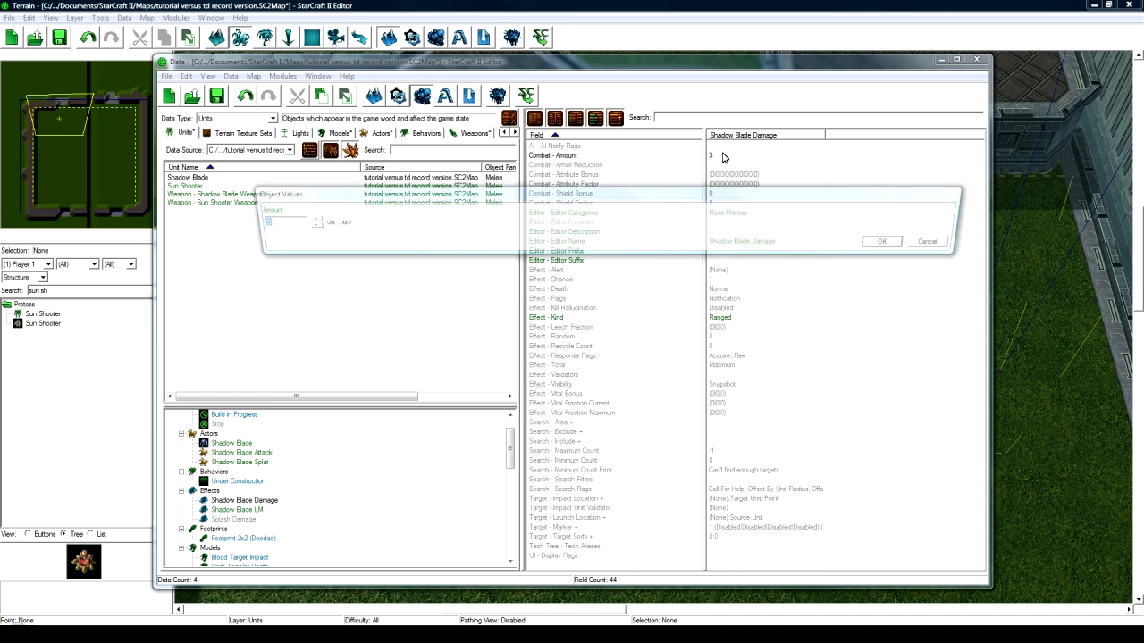
type("12")
key("Return")
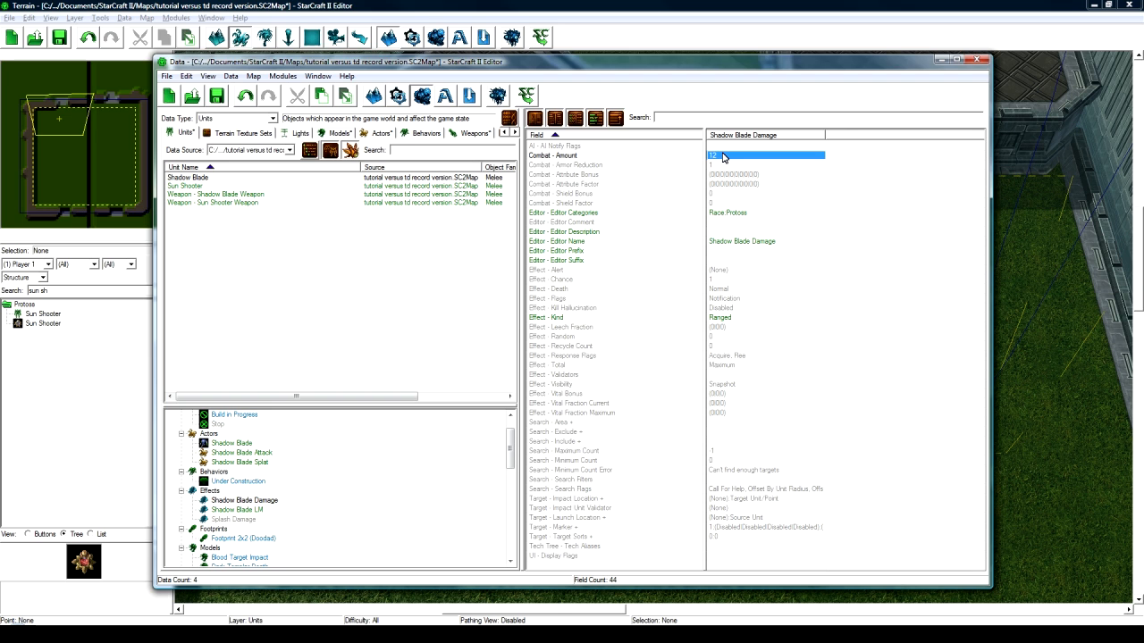
double_click(722, 156)
type("14")
key("Return")
left_click(318, 495)
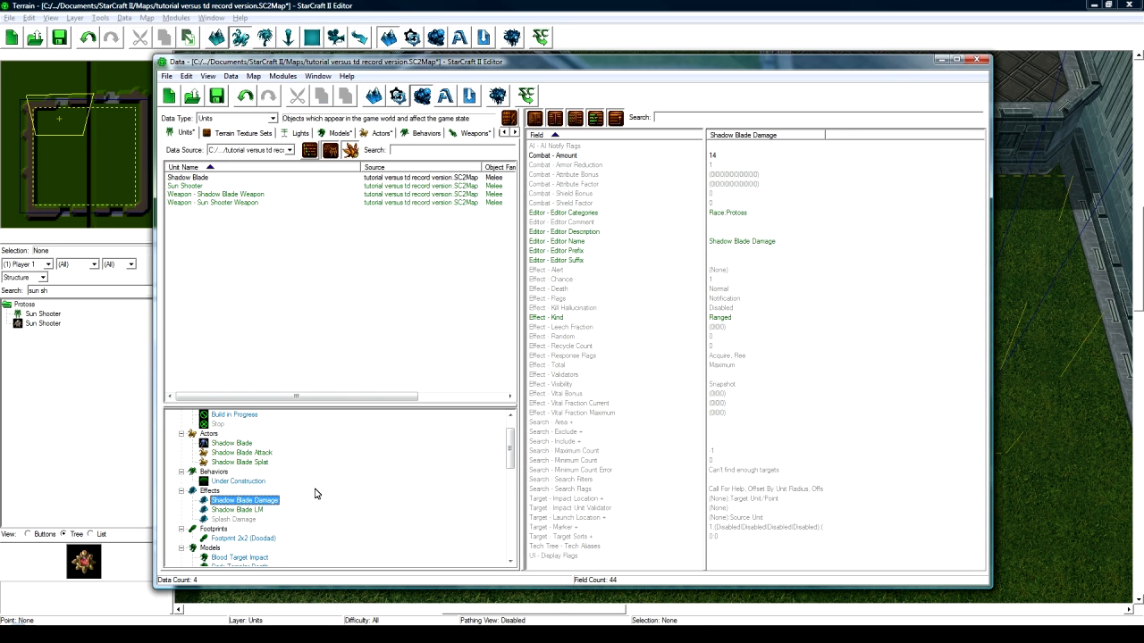
scroll(314, 492, "up", 1)
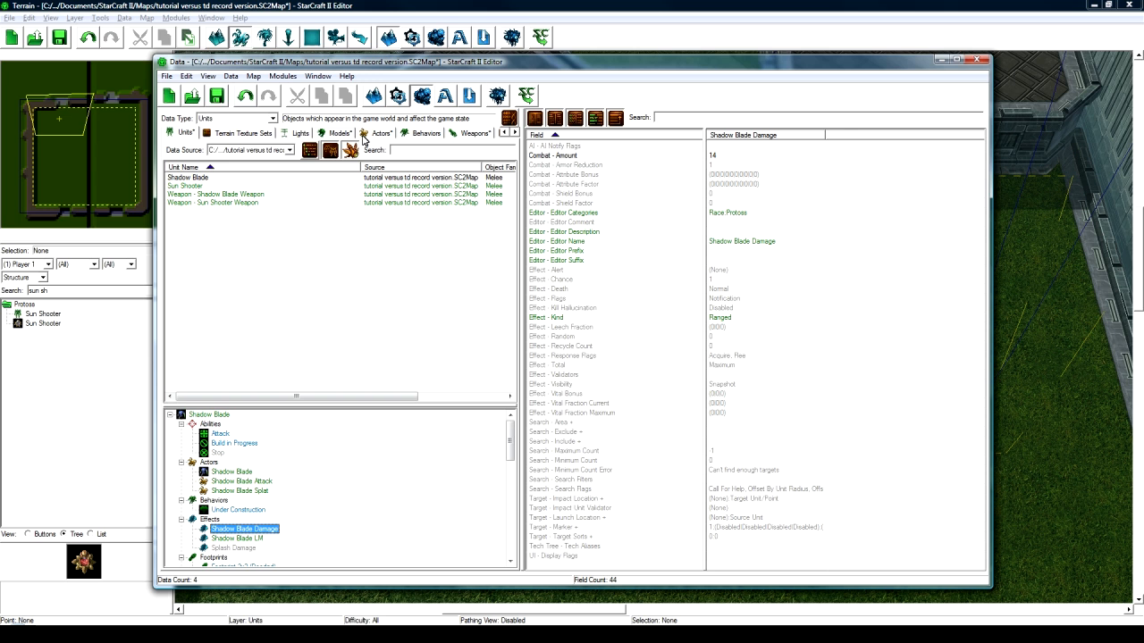
- Change the Shadow Blade Turret actor's TurretEnable event source from Sun Shooter to Shadow Blade
left_click(375, 132)
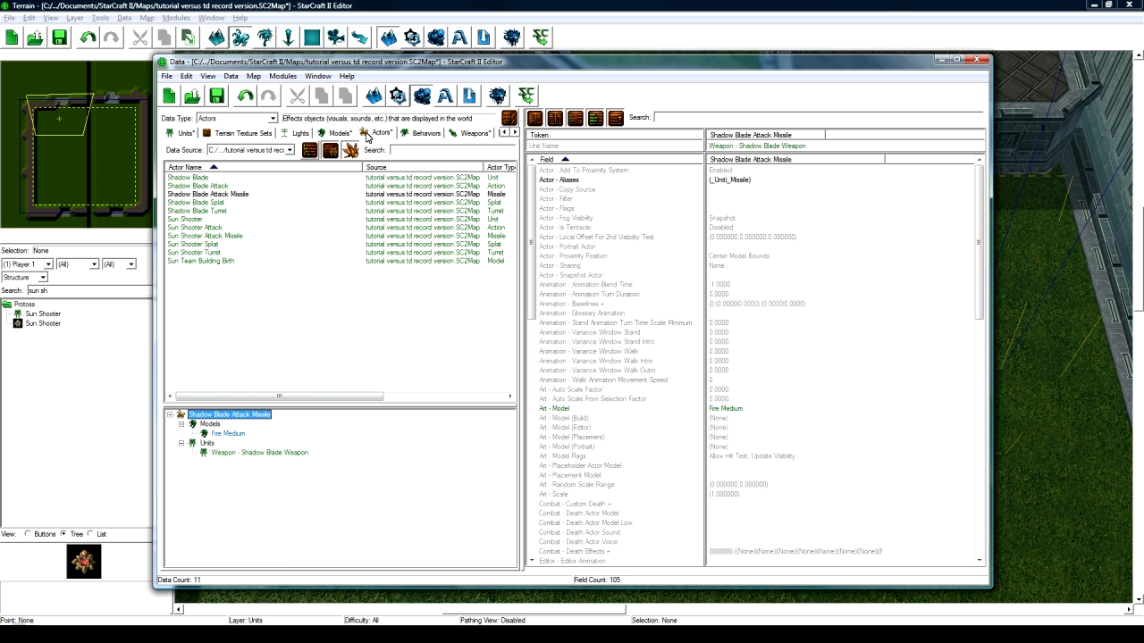
left_click(220, 211)
double_click(749, 289)
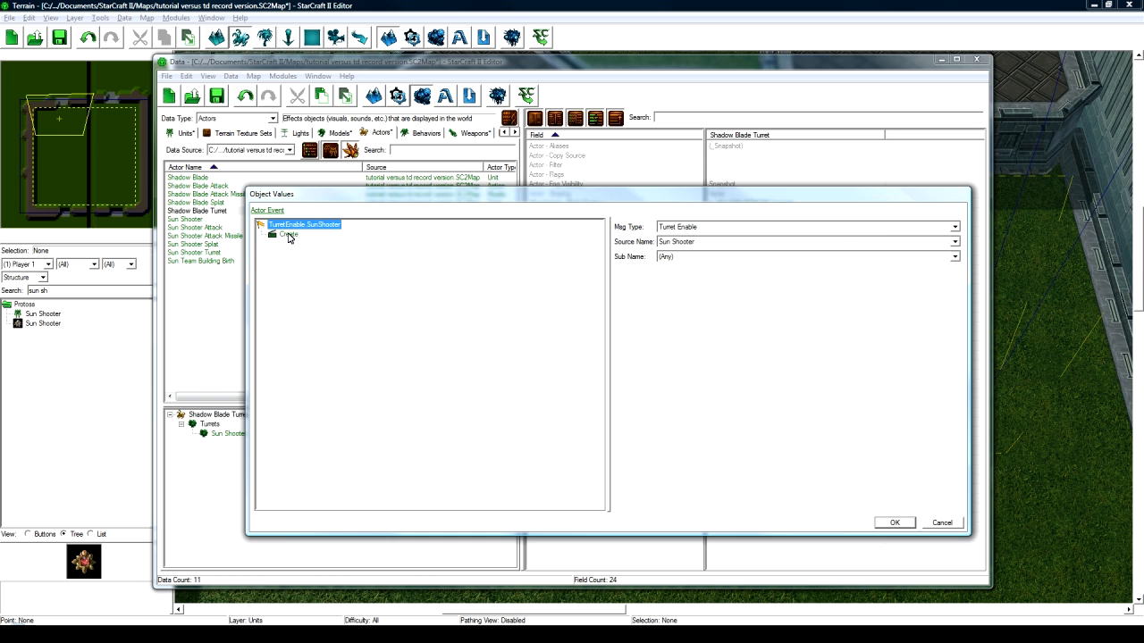
left_click(703, 244)
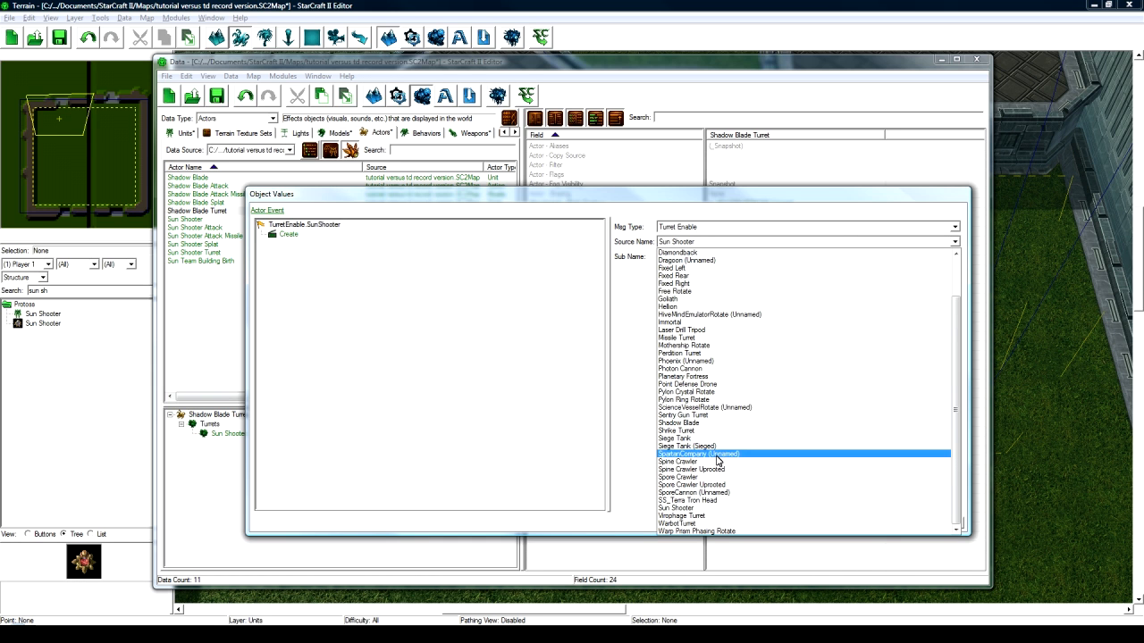
left_click(721, 424)
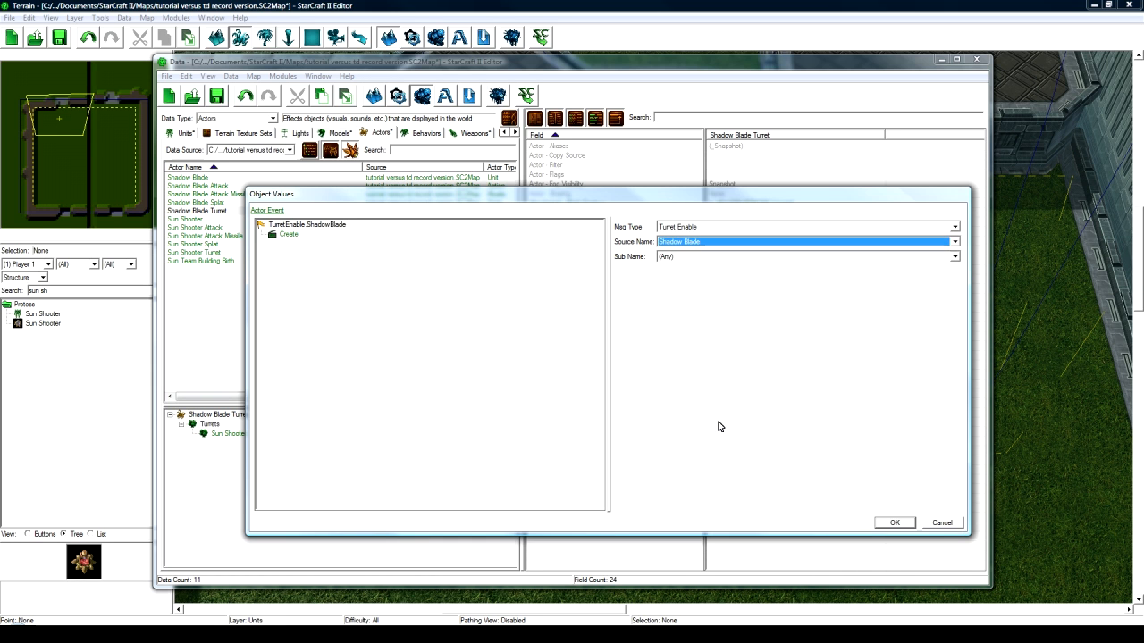
left_click(894, 522)
left_click(222, 212)
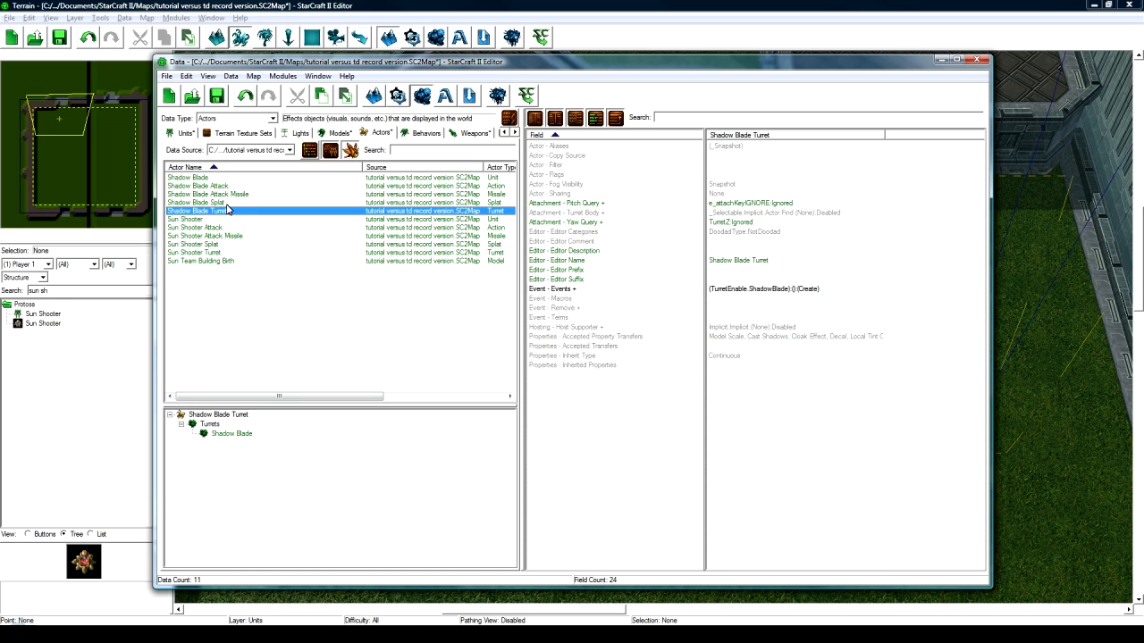
left_click(227, 202)
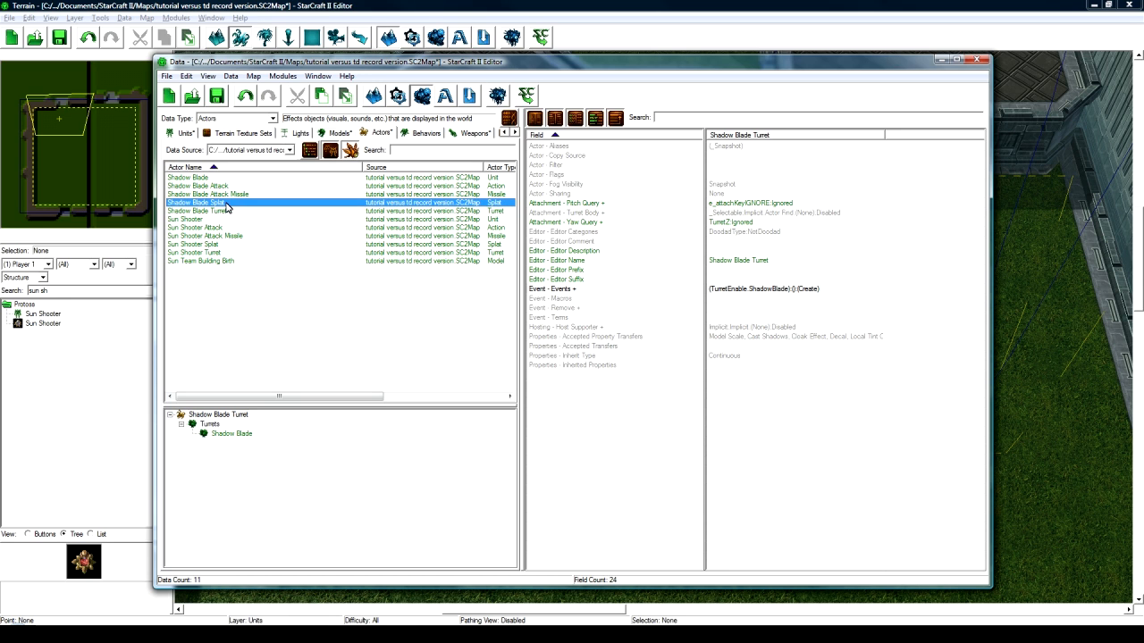
left_click(183, 132)
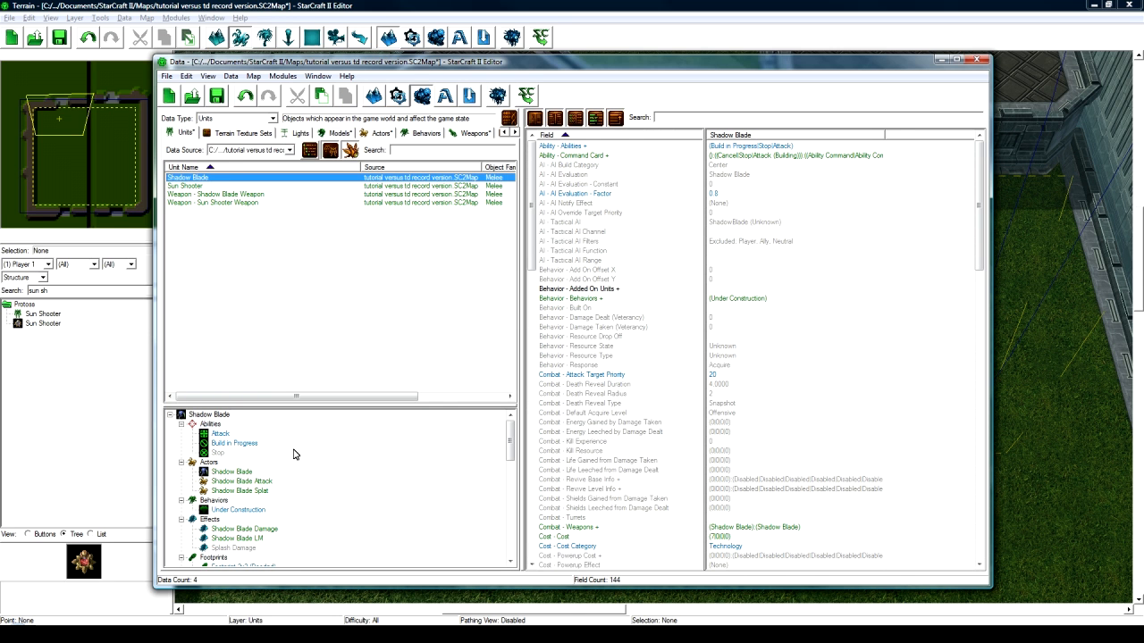
- Remove the (Unknown) button from the Shadow Blade command card
left_click(712, 260)
double_click(783, 156)
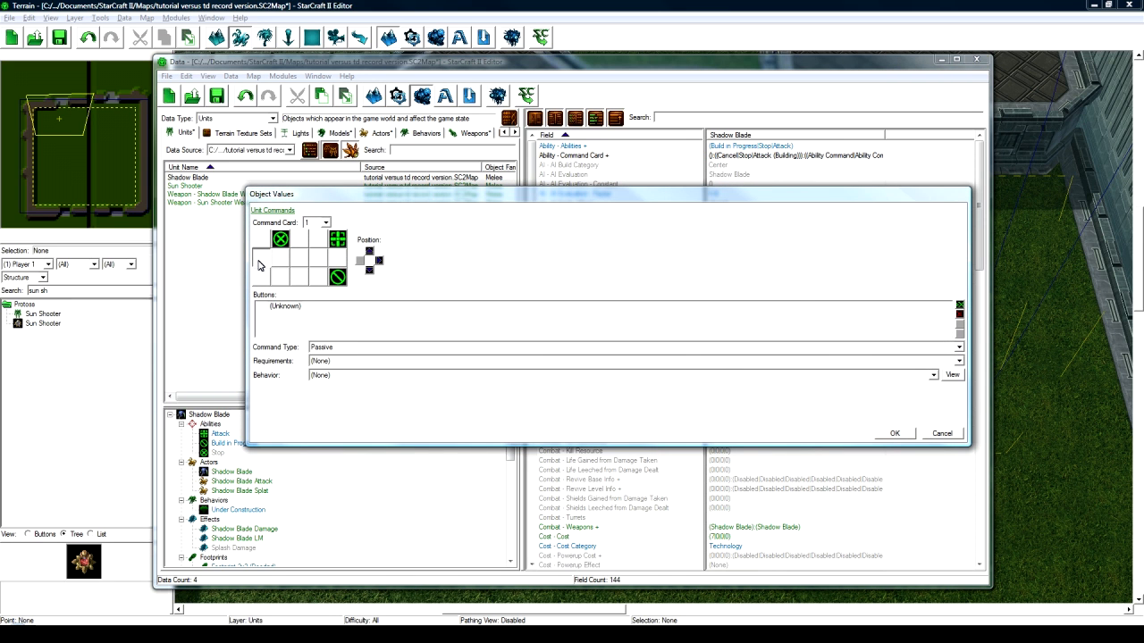
left_click(280, 309)
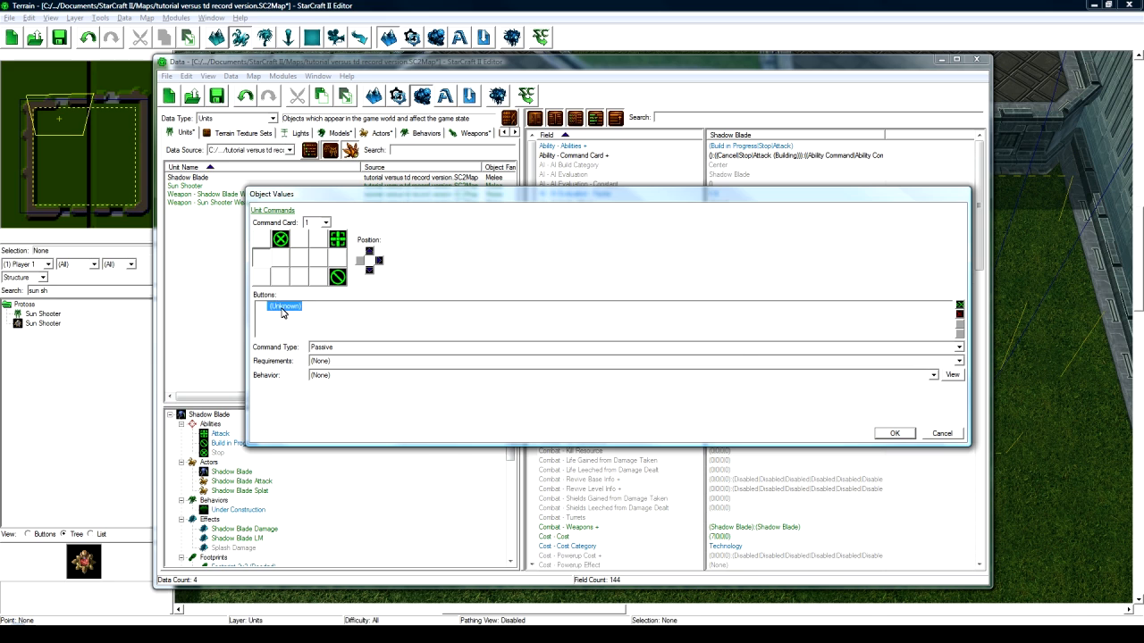
left_click(959, 316)
left_click(894, 433)
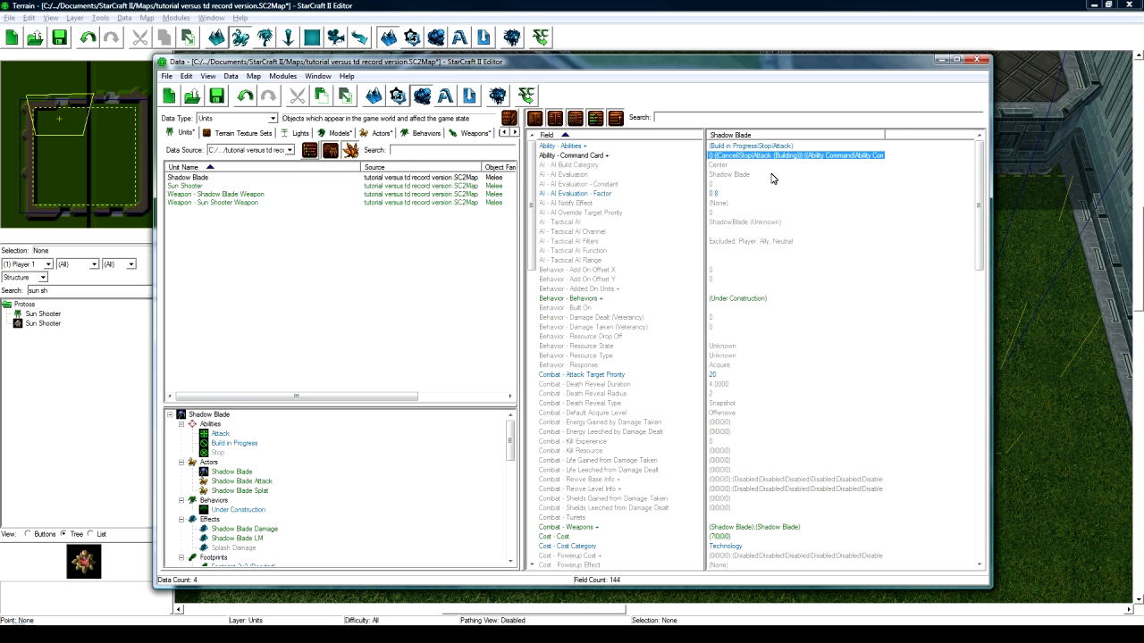
- Set the Shadow Blade tower's cost to 60 minerals
scroll(768, 286, "down", 5)
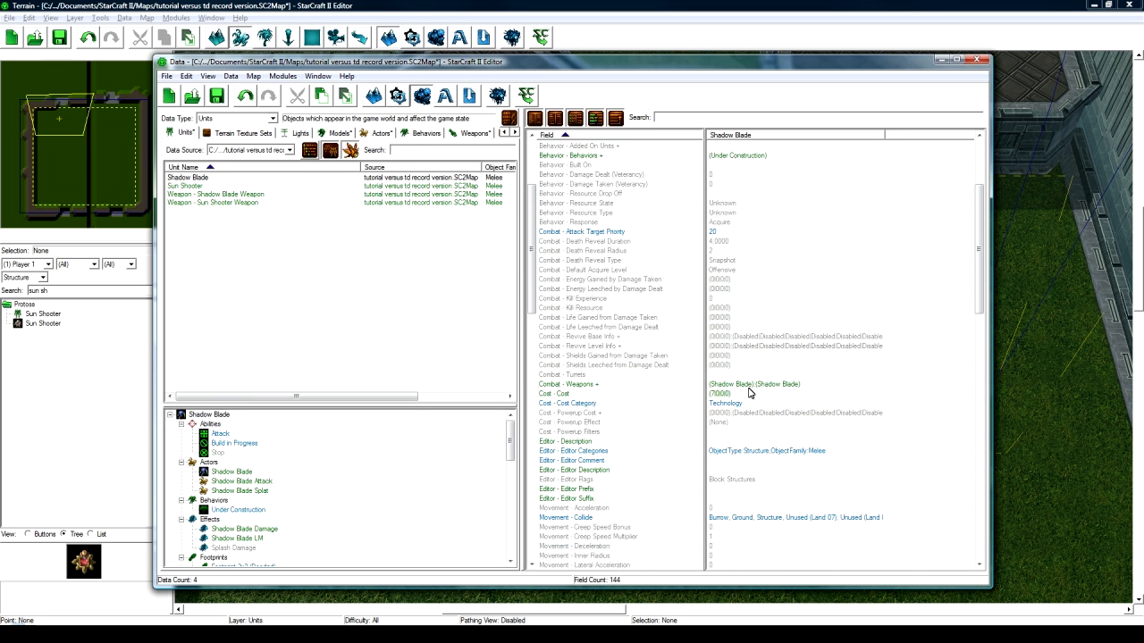
left_click(752, 384)
scroll(752, 386, "down", 1)
double_click(741, 366)
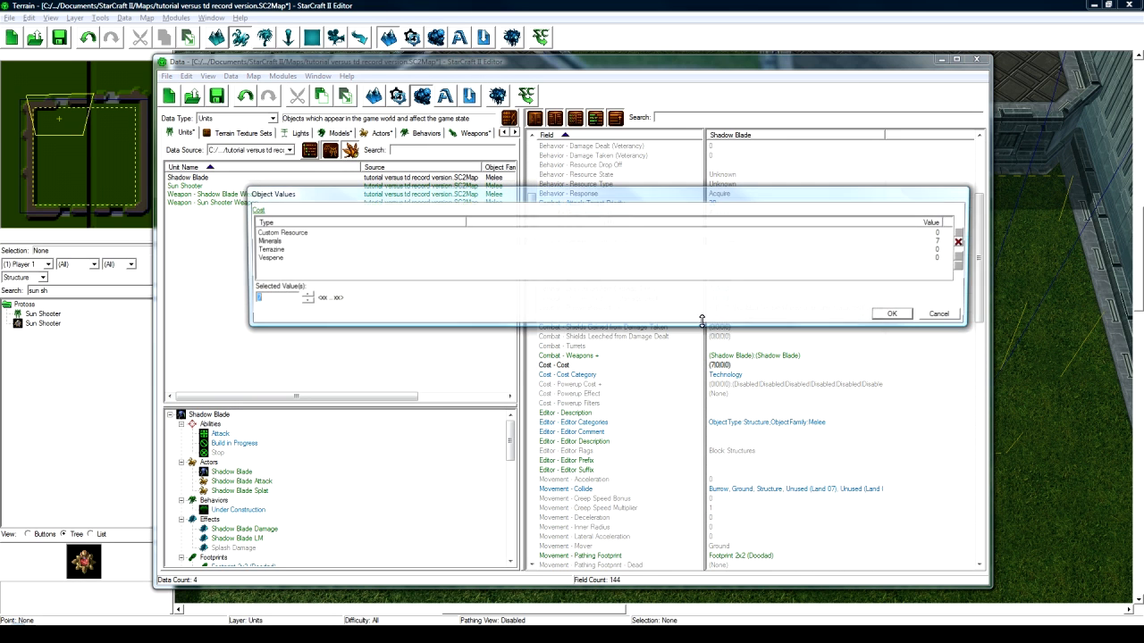
left_click(893, 314)
scroll(733, 420, "down", 2)
scroll(732, 420, "down", 3)
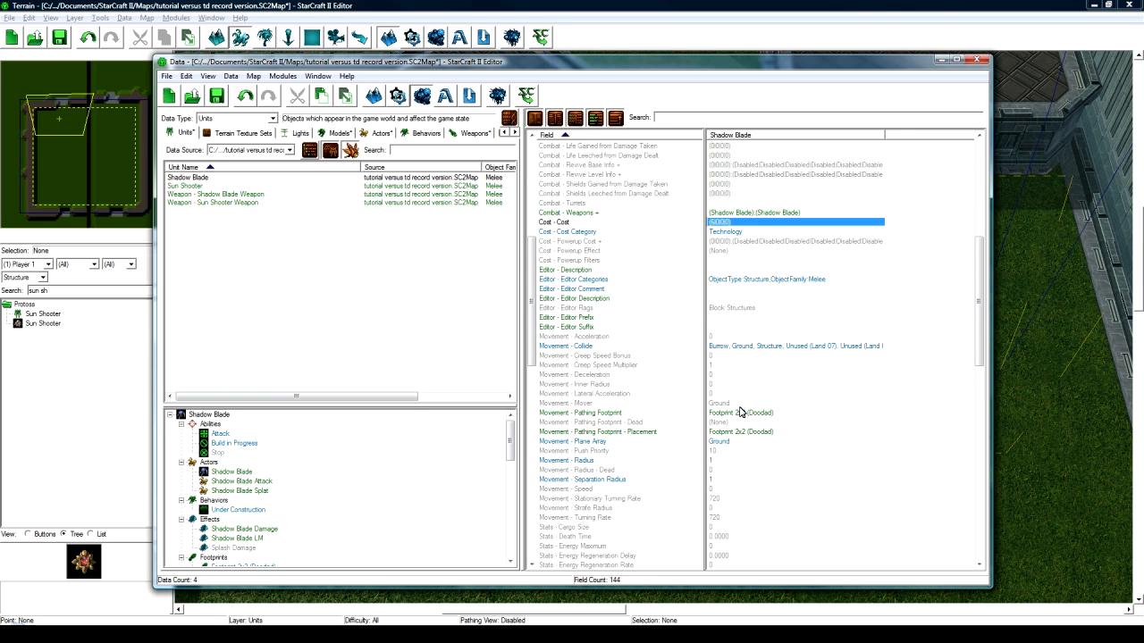
scroll(744, 409, "down", 7)
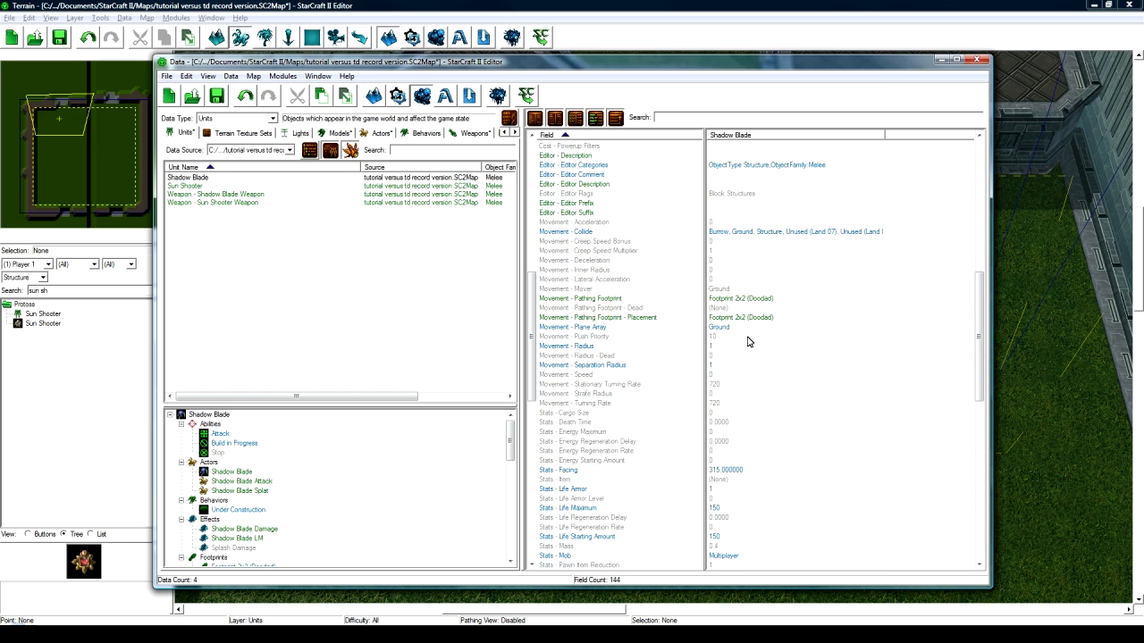
scroll(746, 356, "down", 10)
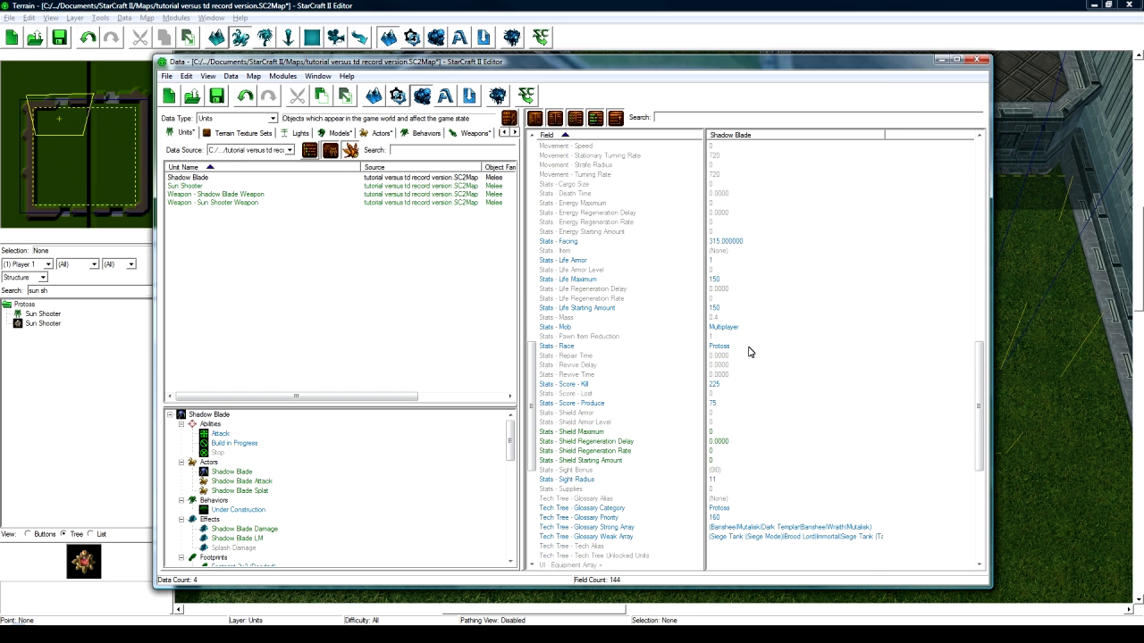
scroll(735, 362, "down", 5)
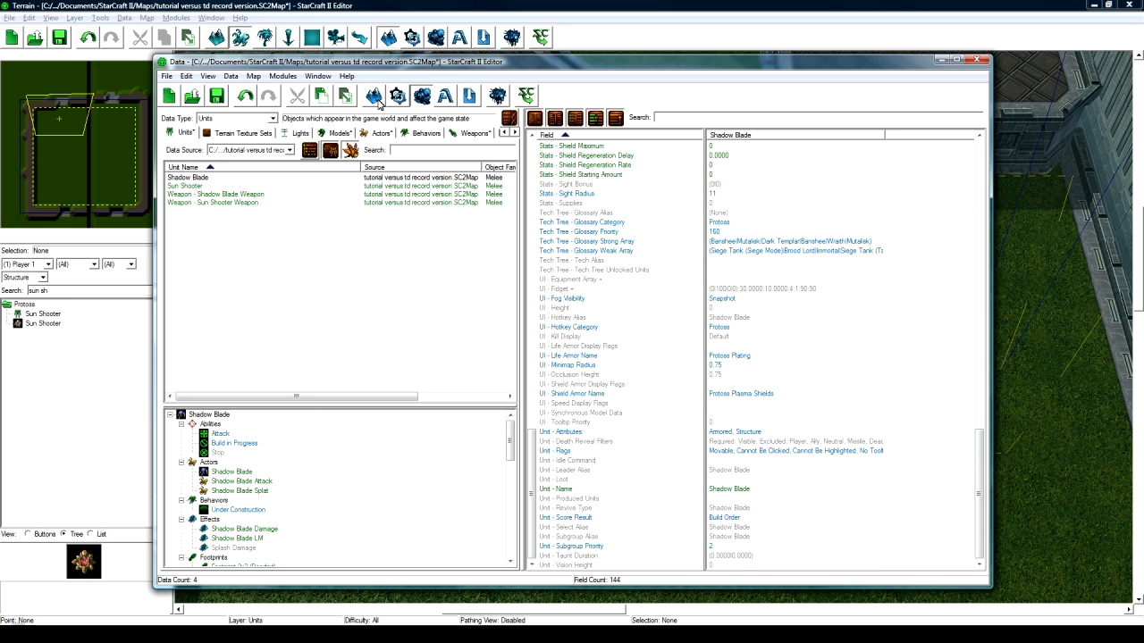
- Choose Buttons from the Data Type list
left_click(266, 120)
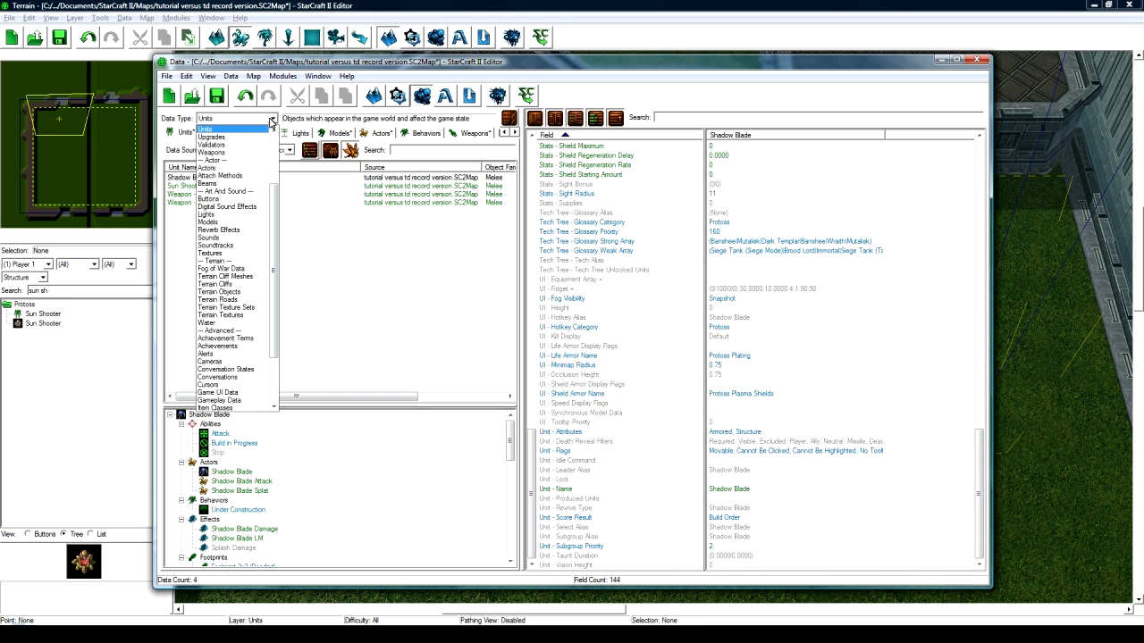
scroll(250, 183, "up", 4)
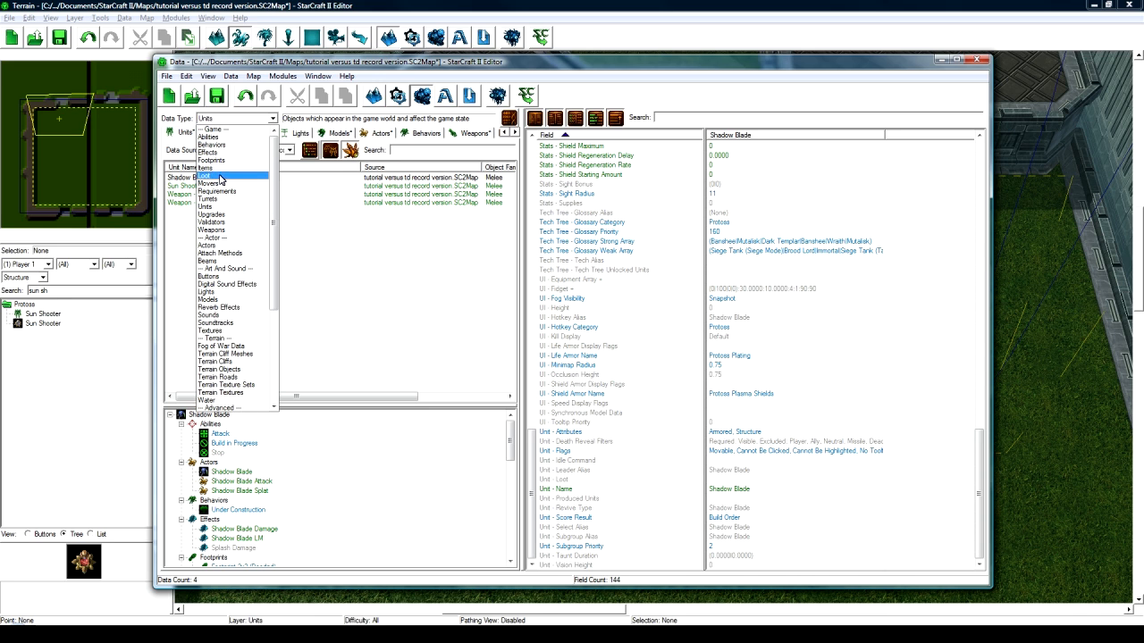
left_click(225, 277)
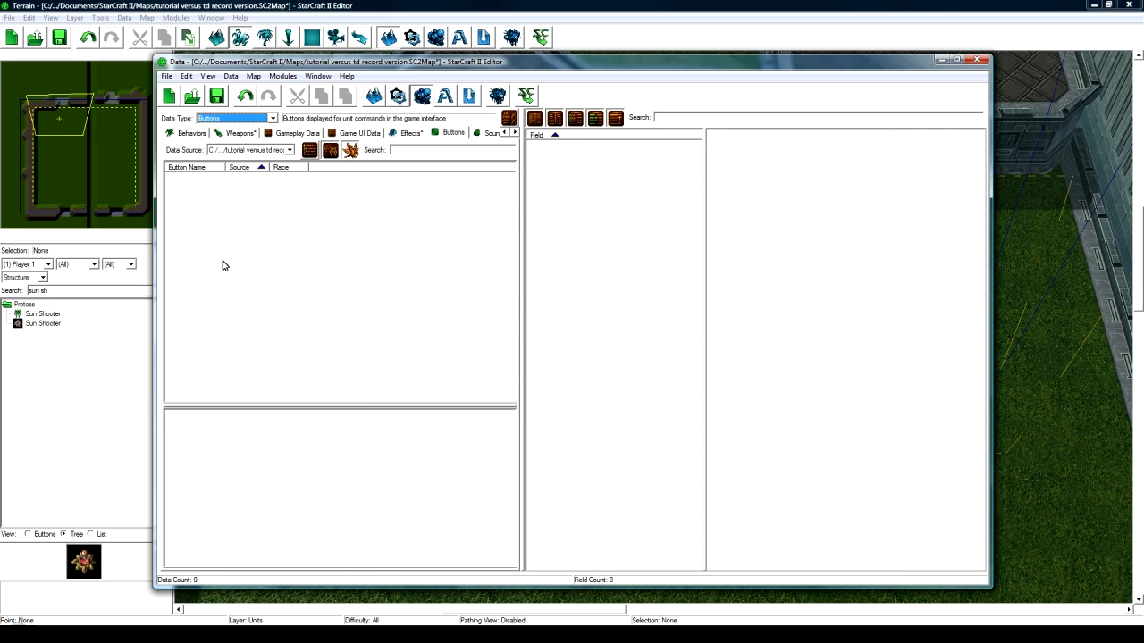
left_click(227, 198)
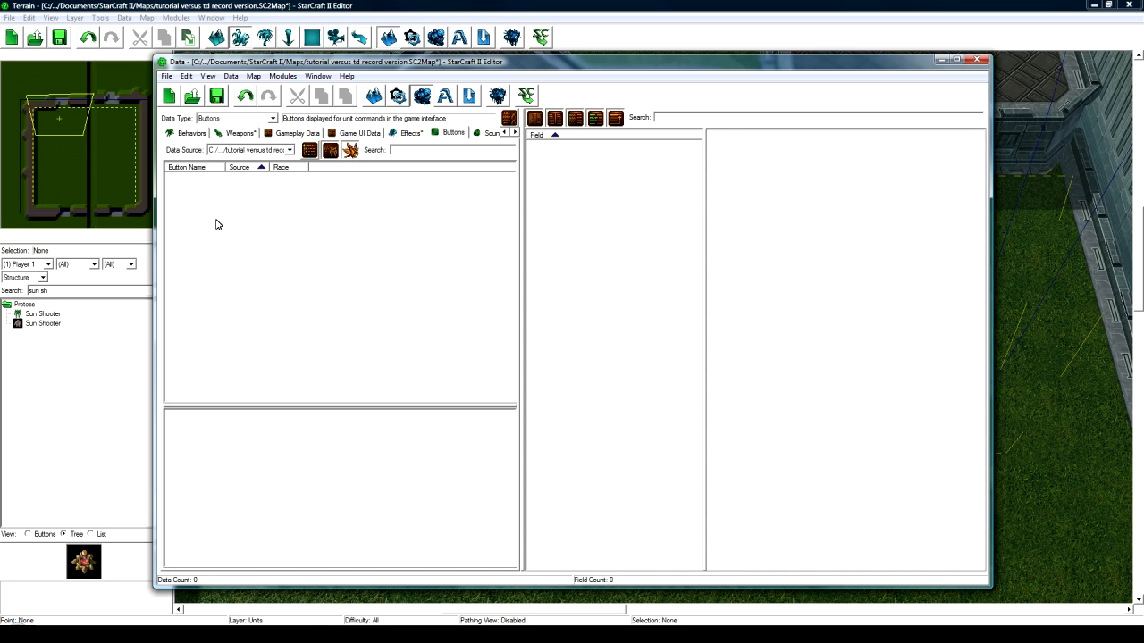
- Switch the Buttons list's data source to All Data
left_click(272, 150)
left_click(273, 151)
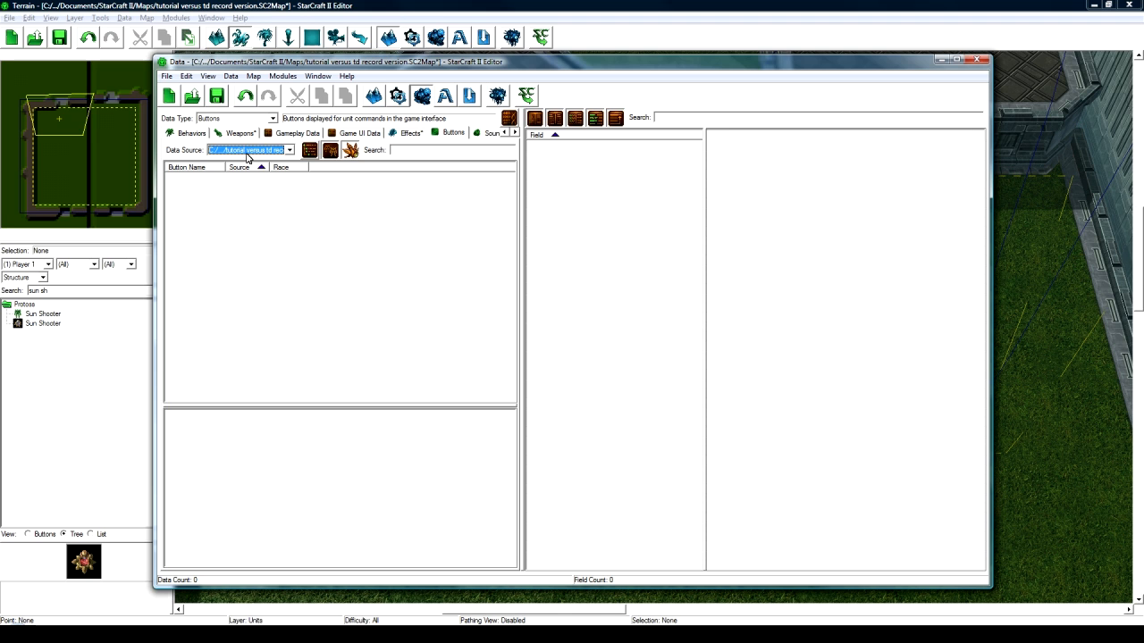
left_click(250, 150)
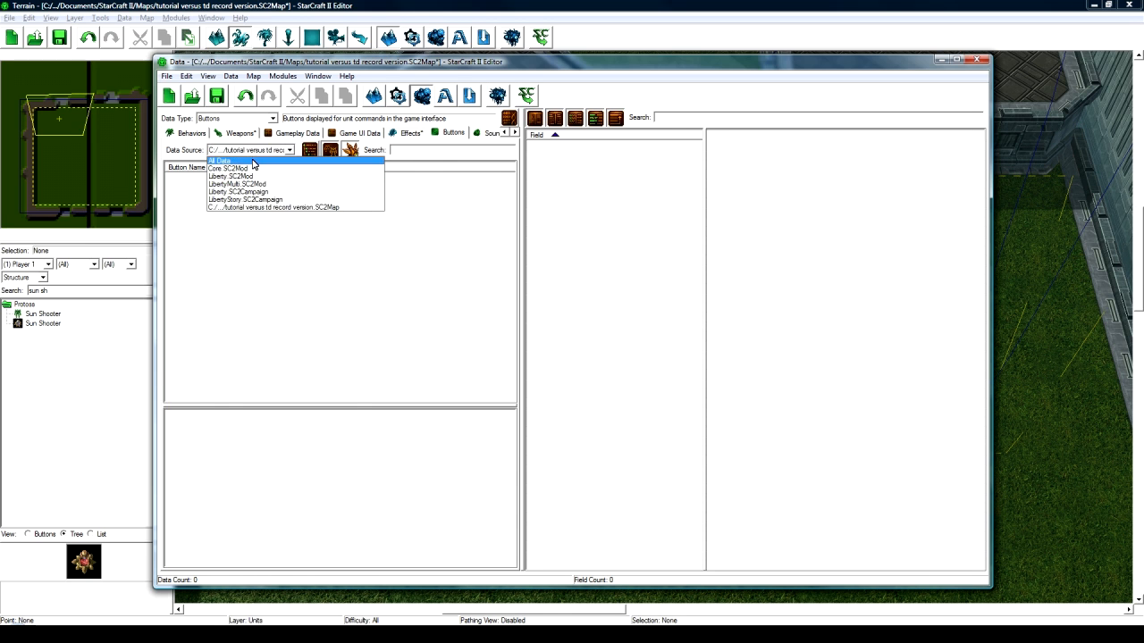
left_click(241, 160)
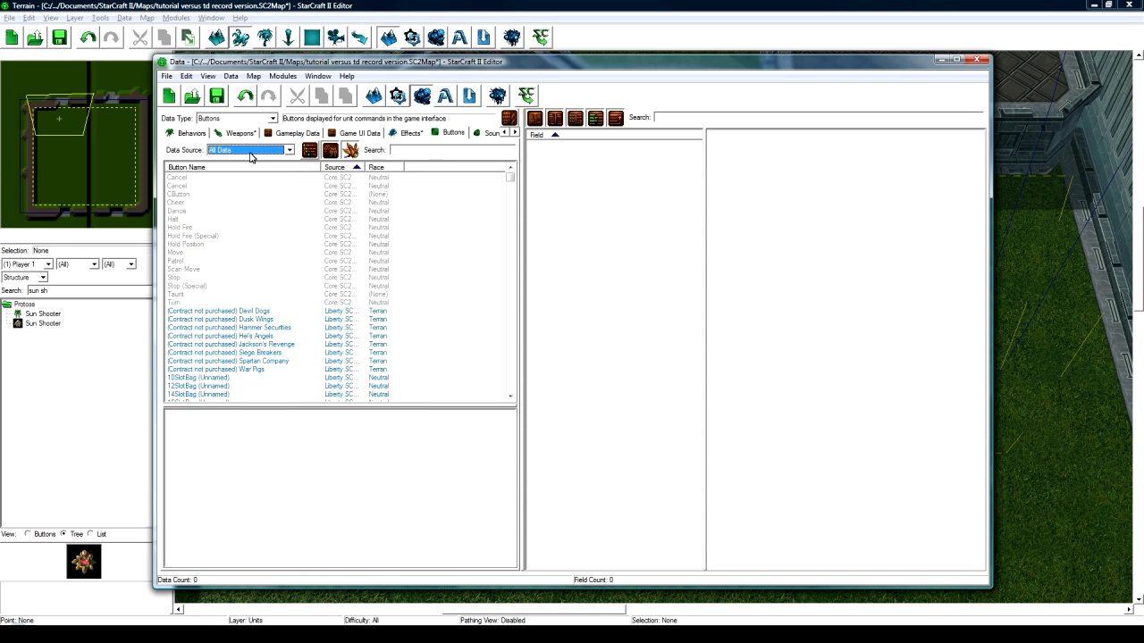
- Select the Barrage button and copy-paste it to create Barrage Copy
left_click(245, 304)
left_click(246, 379)
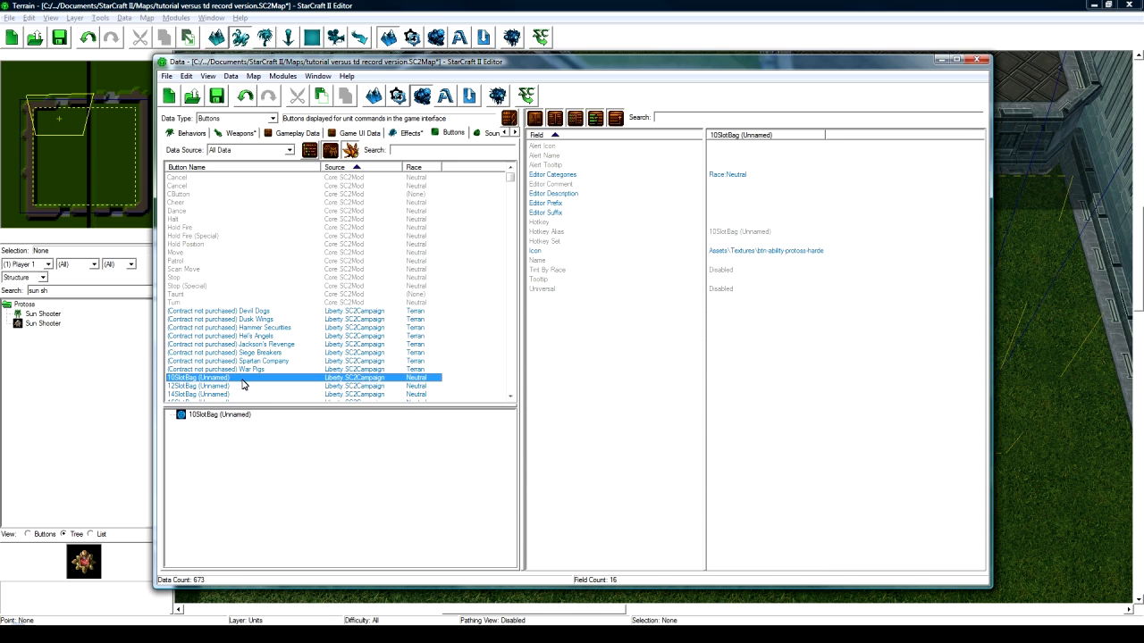
scroll(239, 323, "down", 5)
scroll(247, 309, "down", 5)
left_click(189, 304)
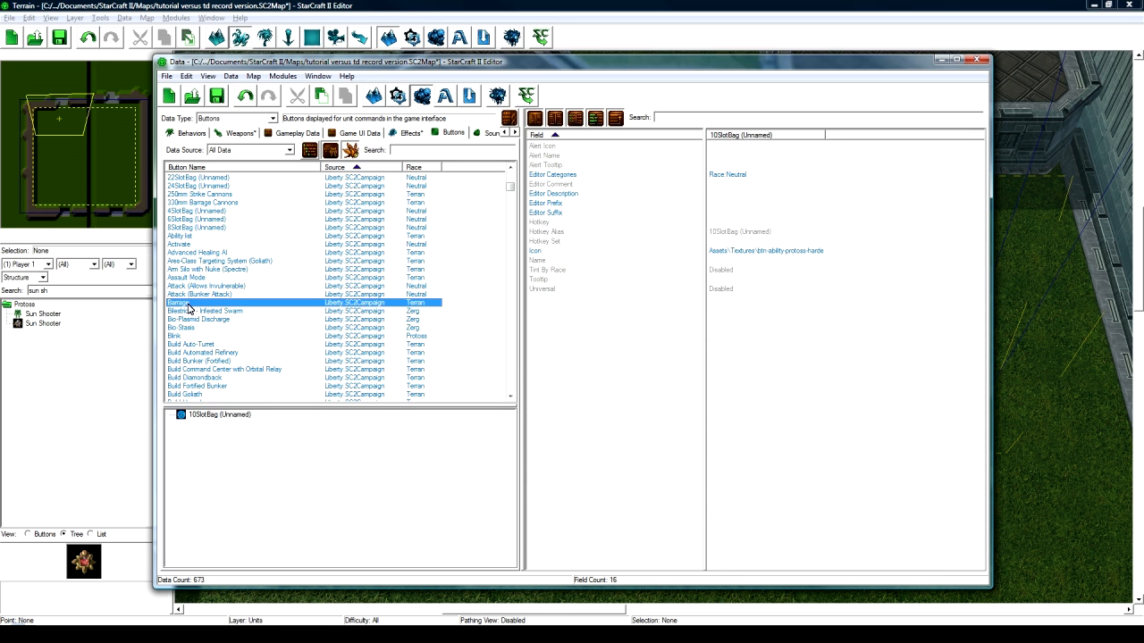
key("ctrl+c")
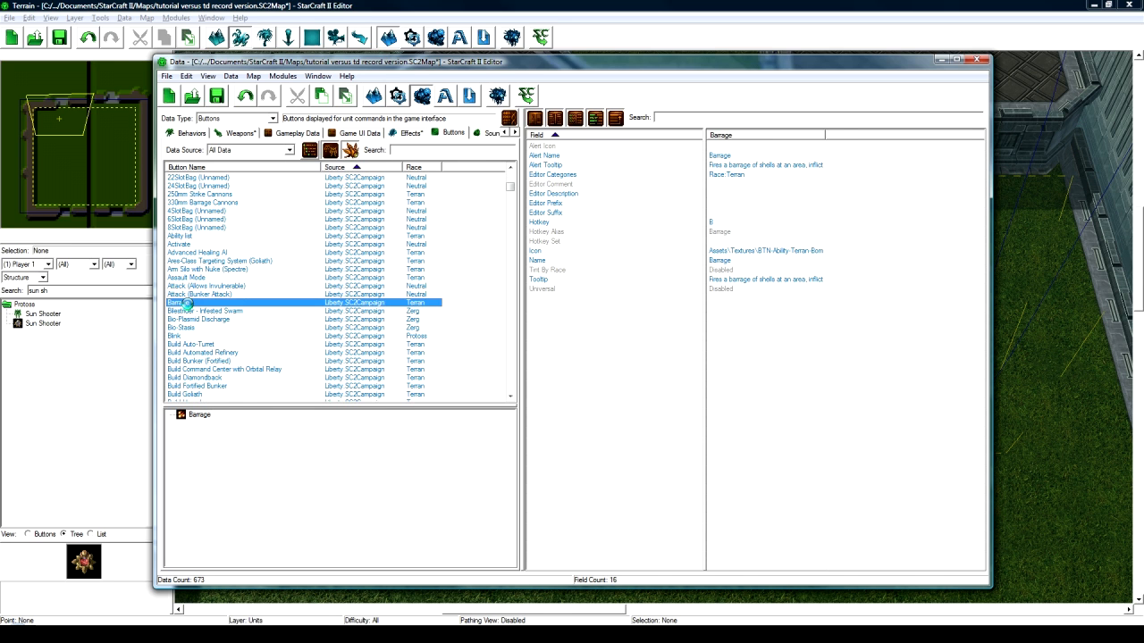
key("ctrl+v")
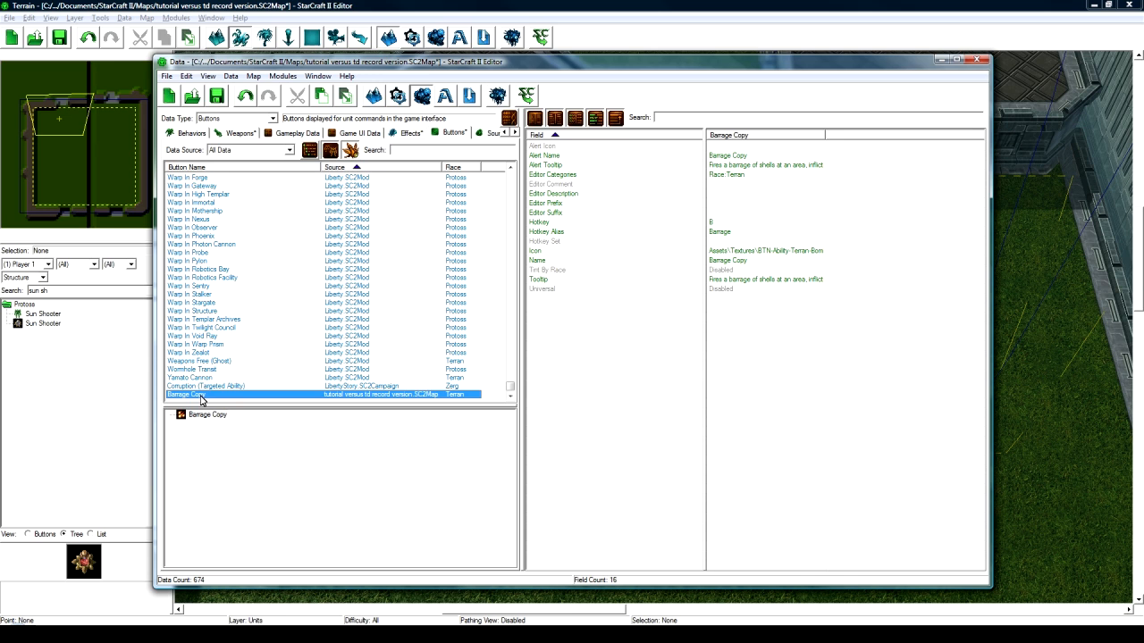
- Rename the copy to 'Build Sun Shooter' with the suggested ID BuildSunShooter
double_click(204, 397)
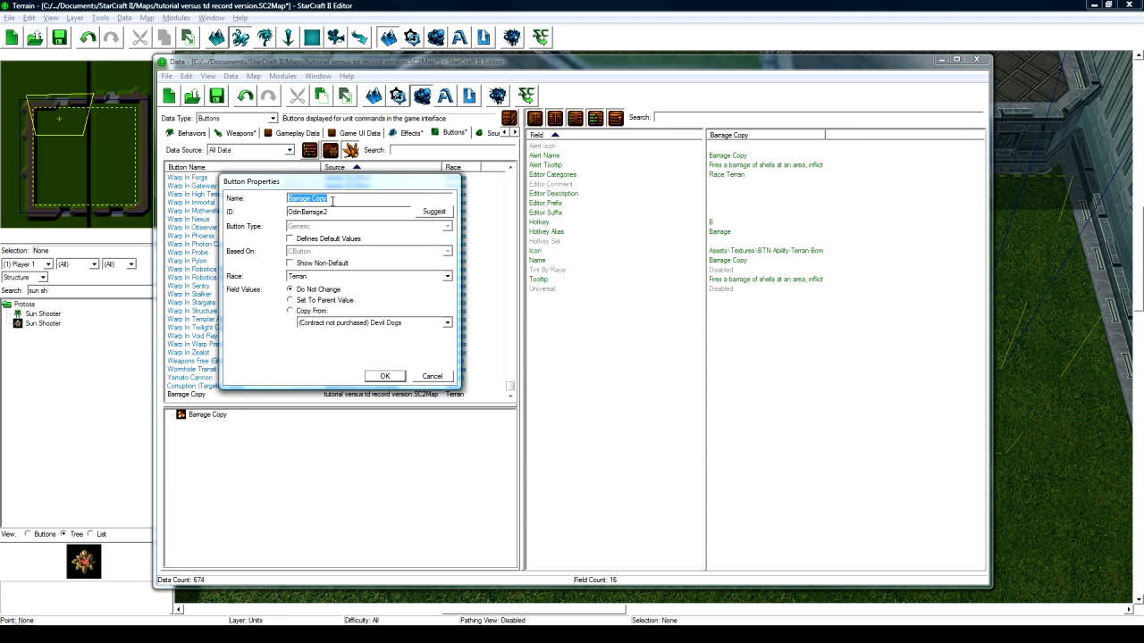
type("Build Sun Shooter")
left_click(433, 212)
left_click(396, 381)
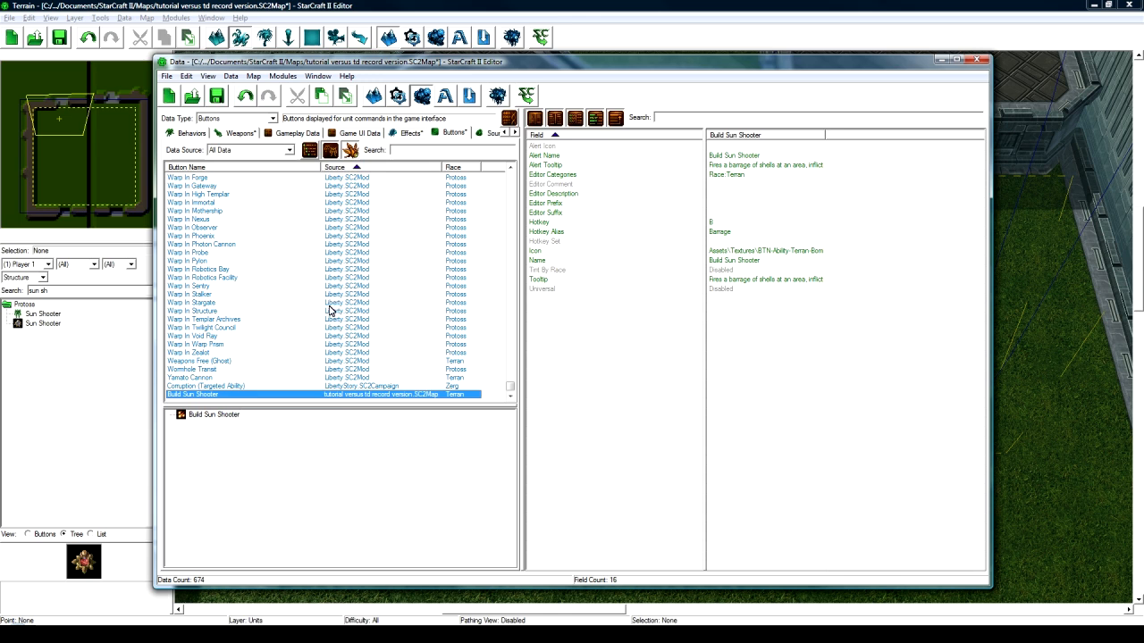
- Filter the list to the map's own buttons and select Build Sun Shooter's hotkey field
left_click(289, 149)
left_click(248, 209)
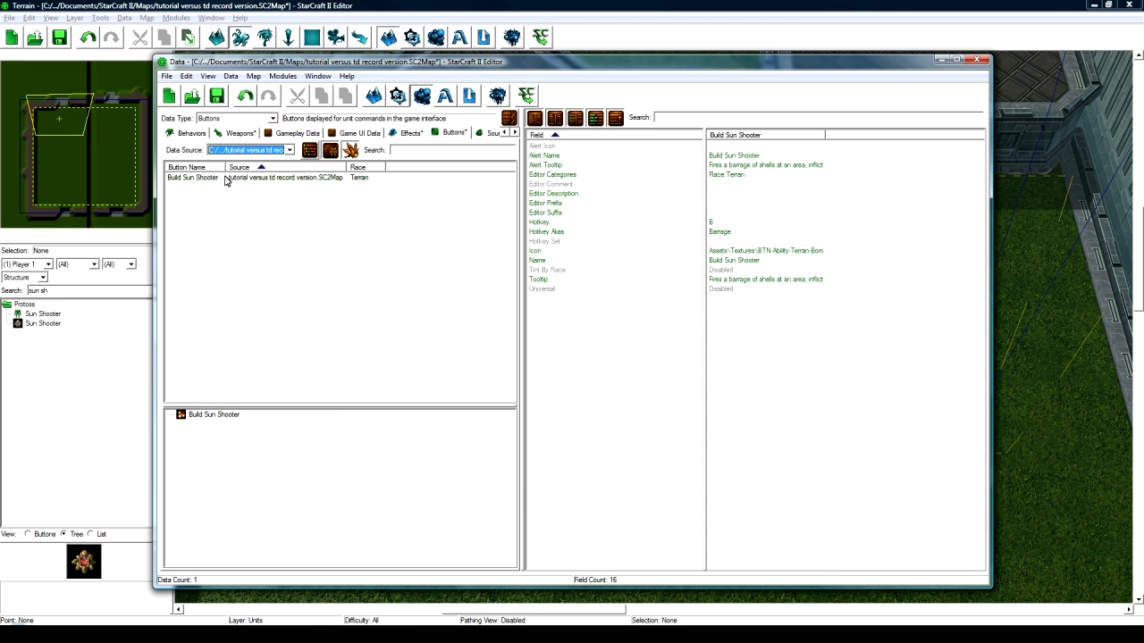
left_click(227, 178)
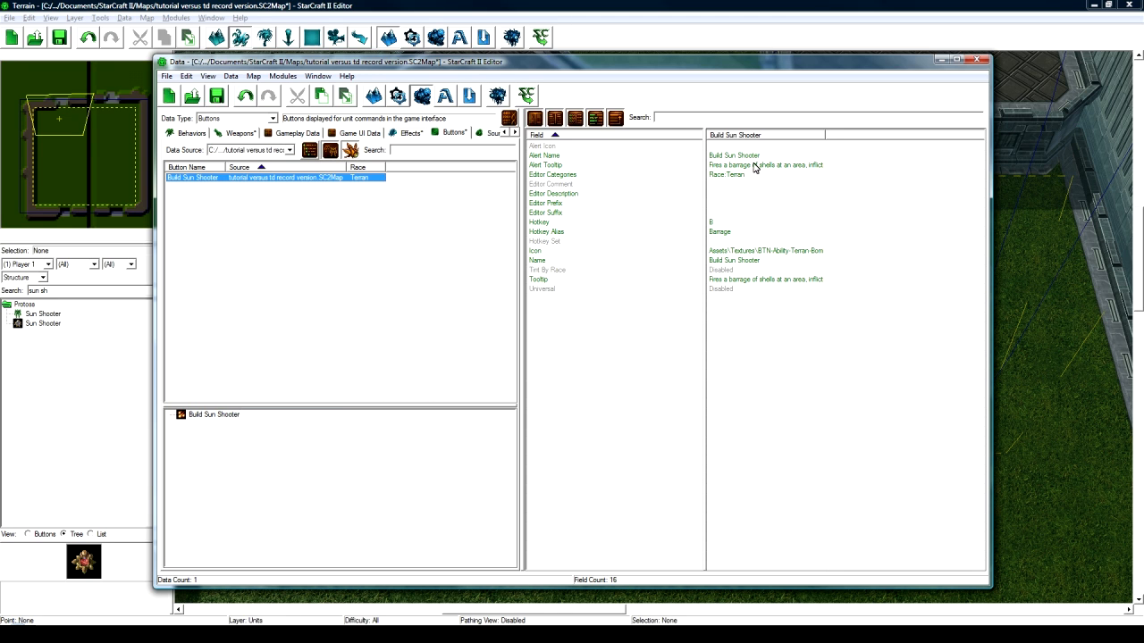
left_click(723, 223)
left_click_drag(732, 157, 738, 178)
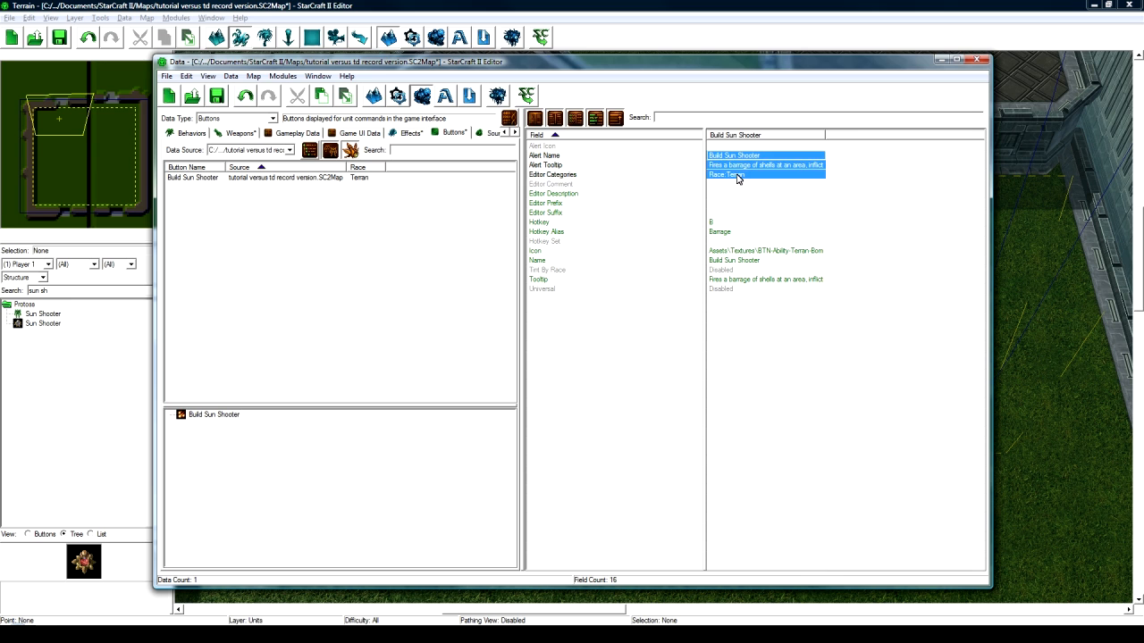
left_click(725, 223)
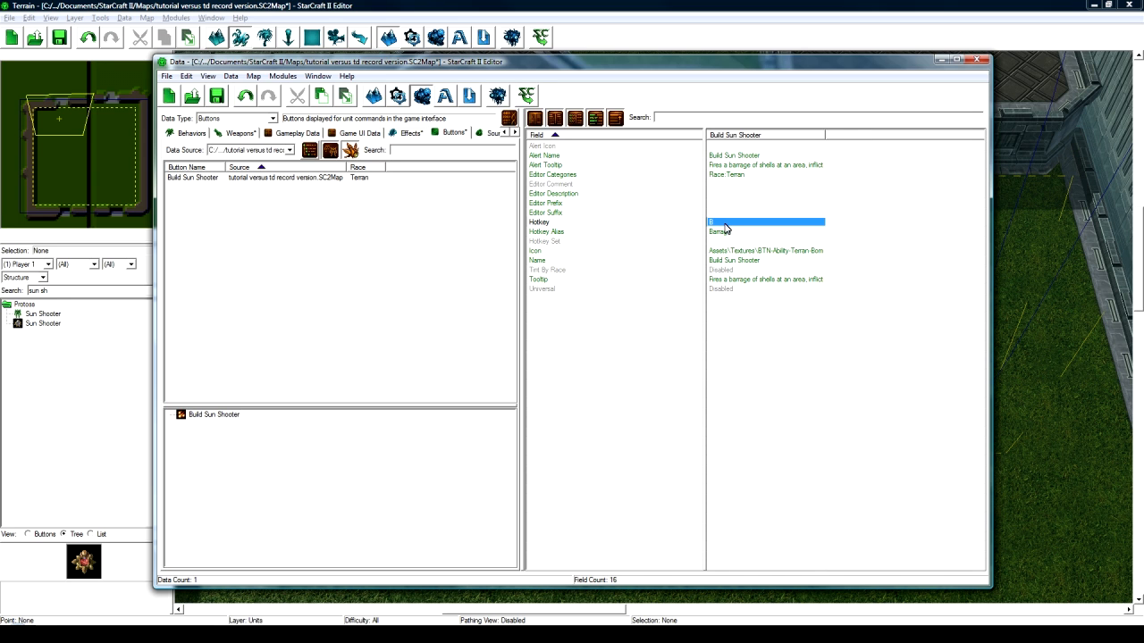
- Set the hotkey to S and the hotkey alias to Build Sun Shooter
double_click(726, 226)
left_click(302, 238)
key("s")
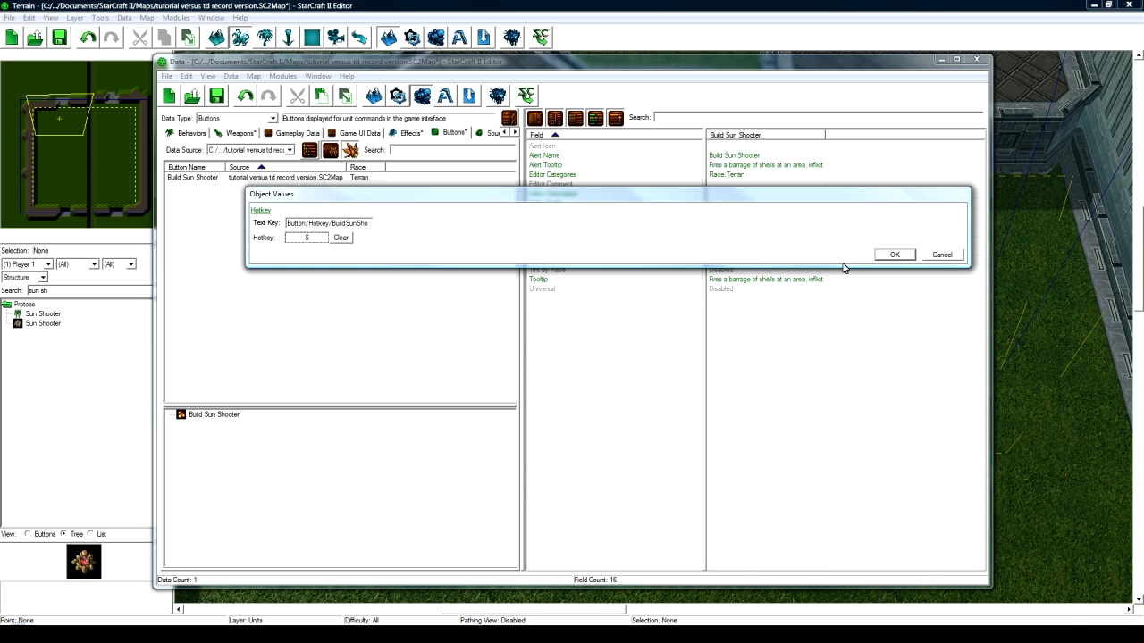
left_click(893, 255)
left_click(724, 232)
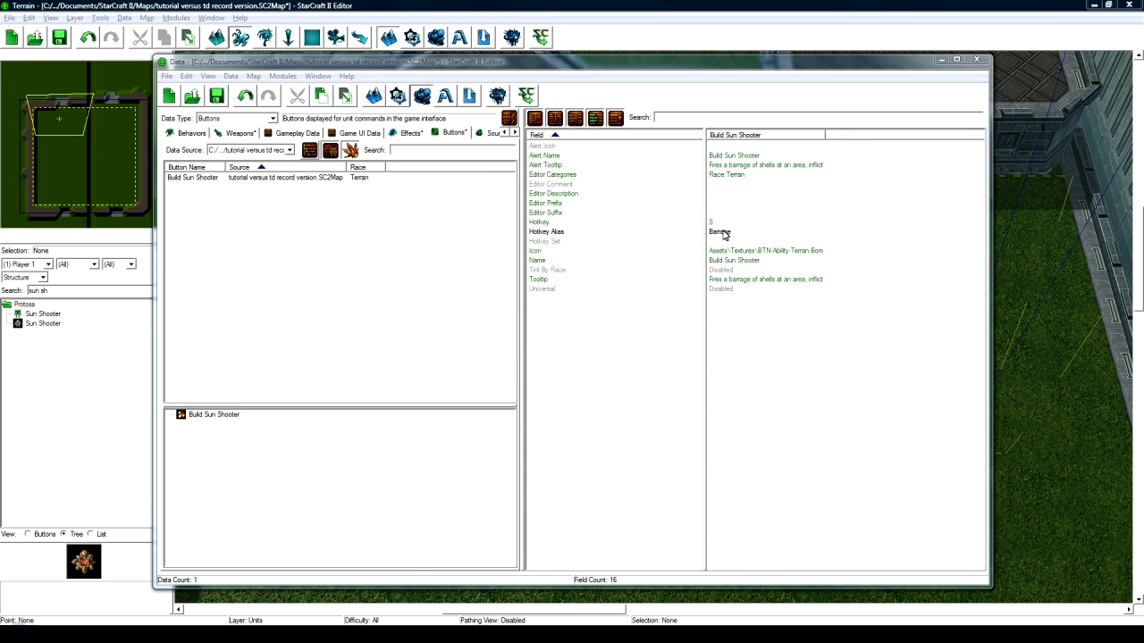
double_click(735, 233)
type("build s")
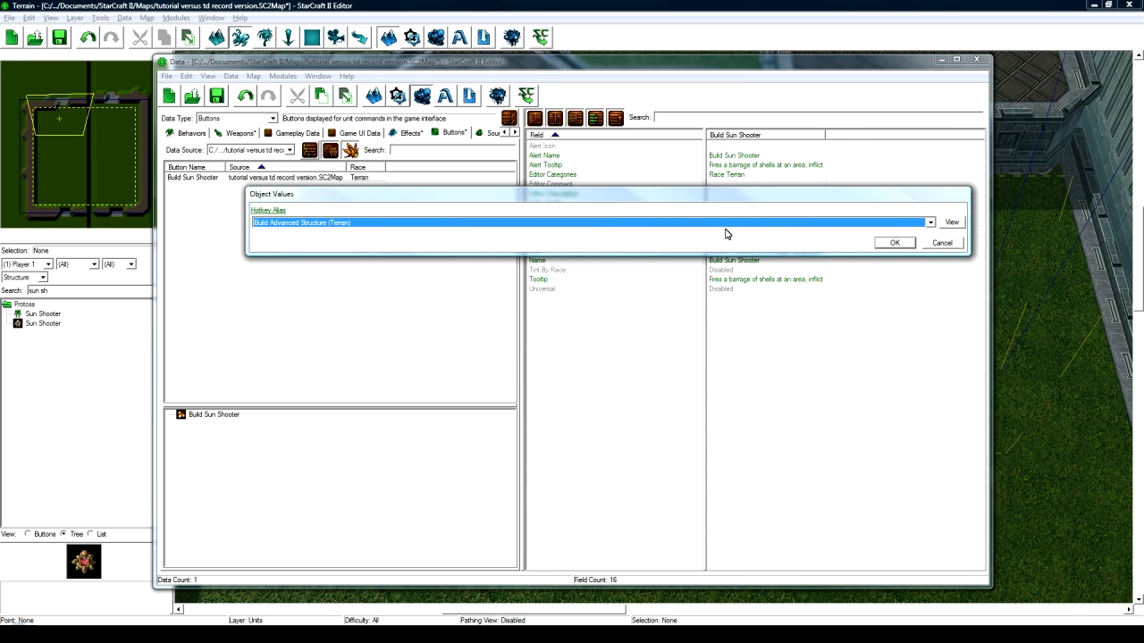
key("Return")
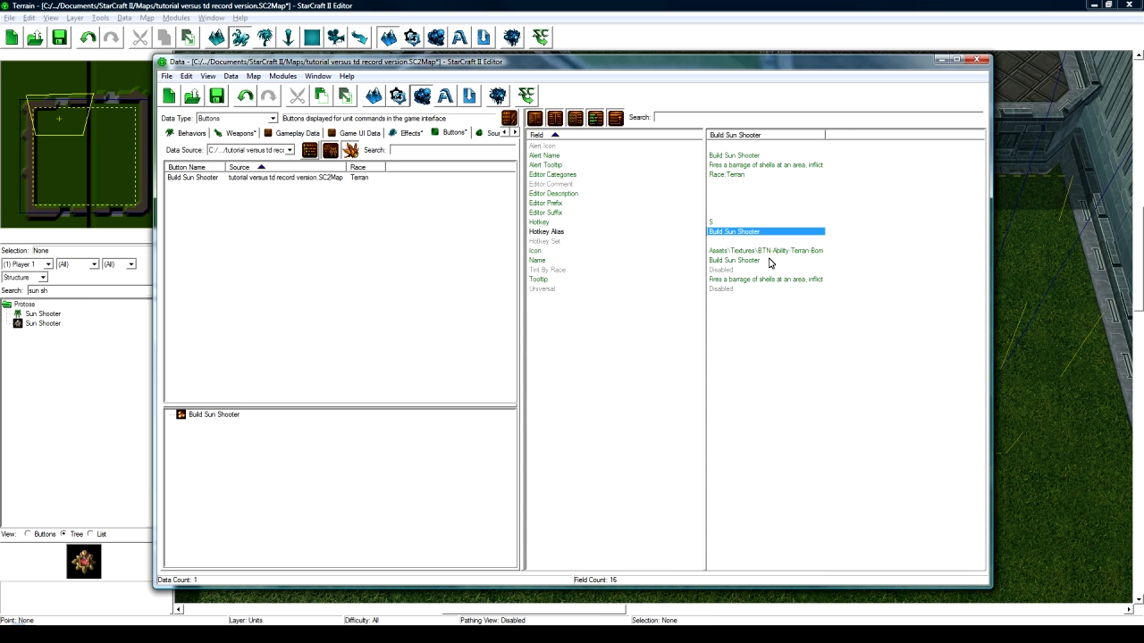
- Change the icon to the photon cannon image btn-building-protoss-photoncannon.dds
left_click(754, 251)
double_click(754, 251)
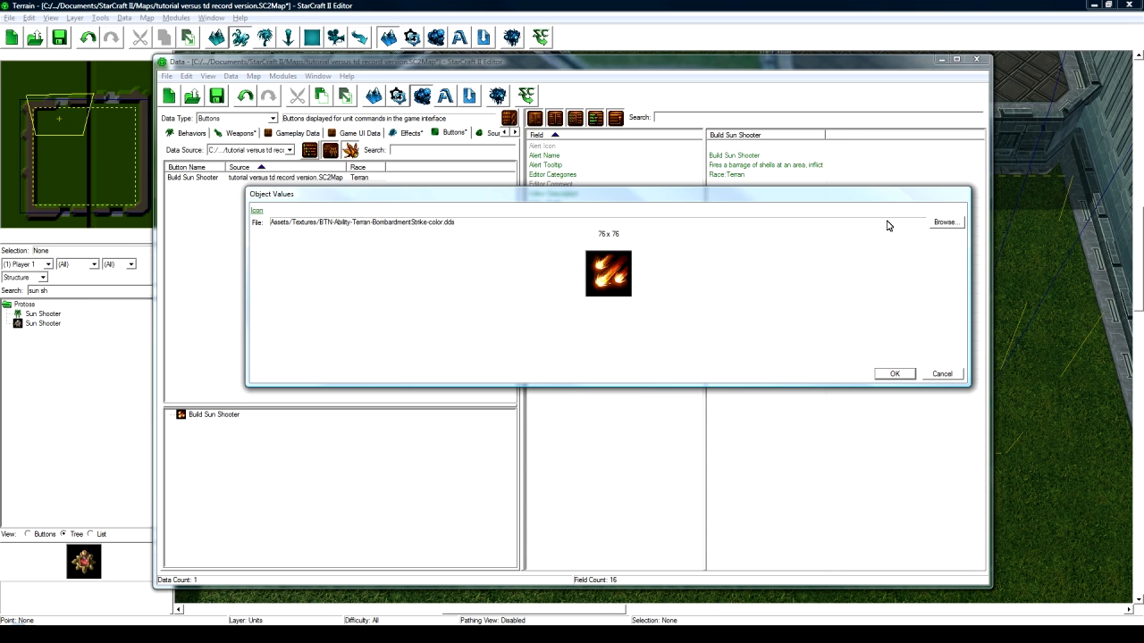
left_click(944, 223)
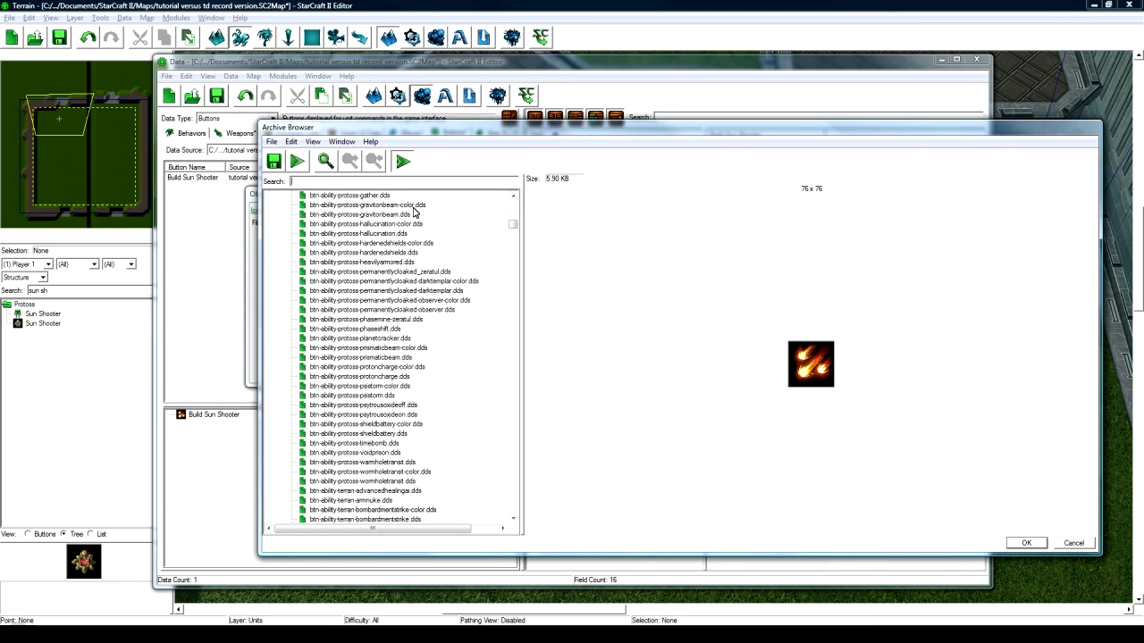
type("p")
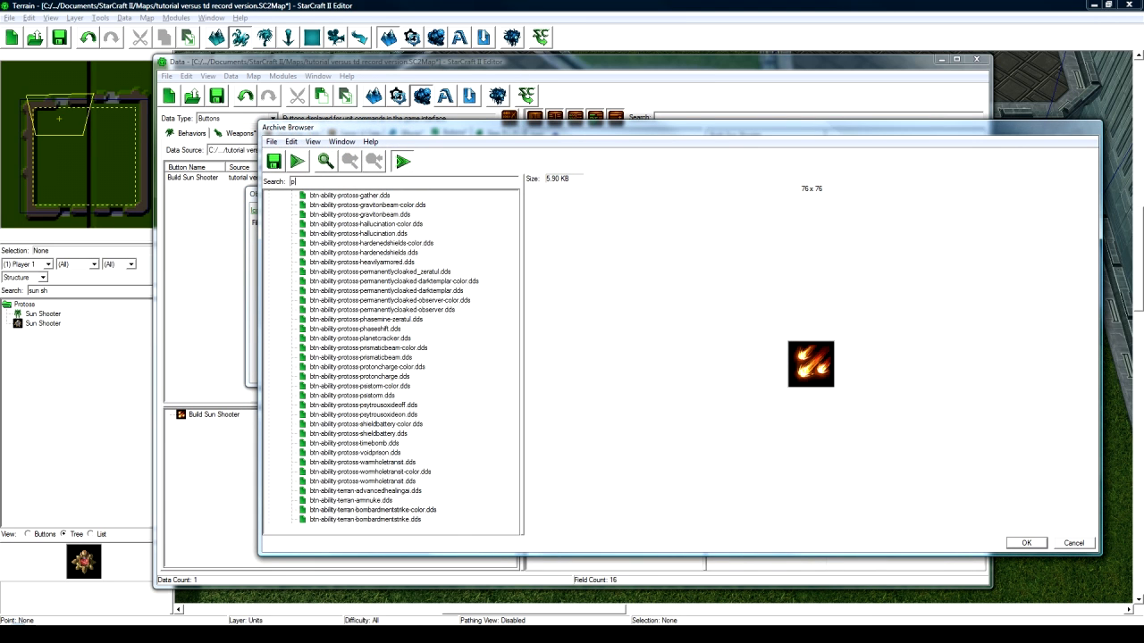
type("hoton")
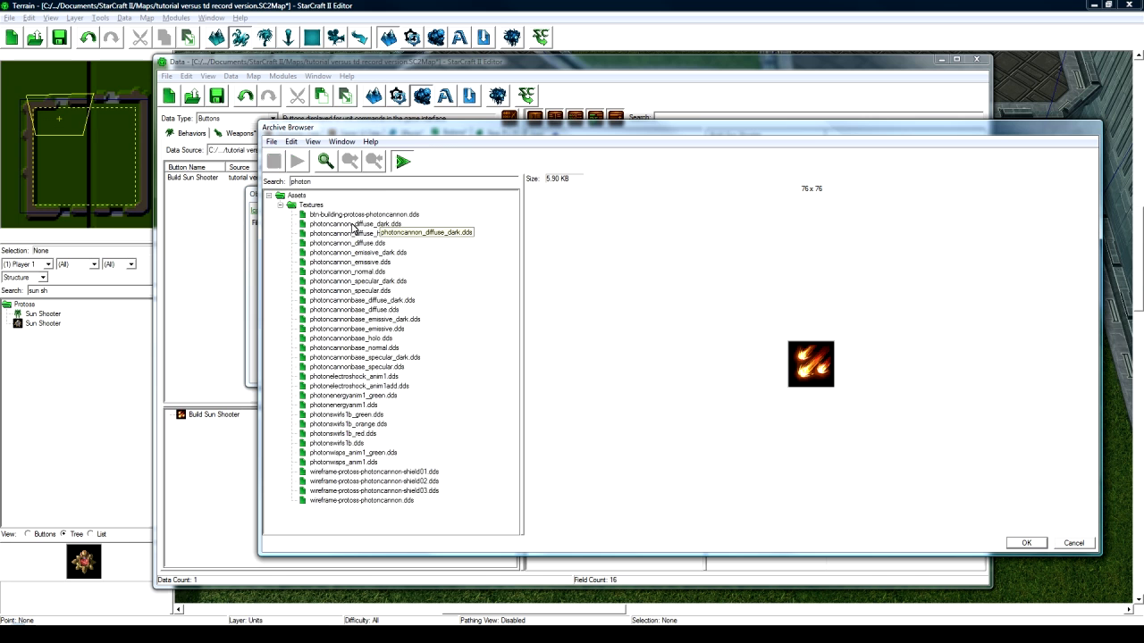
left_click(364, 216)
left_click(1025, 542)
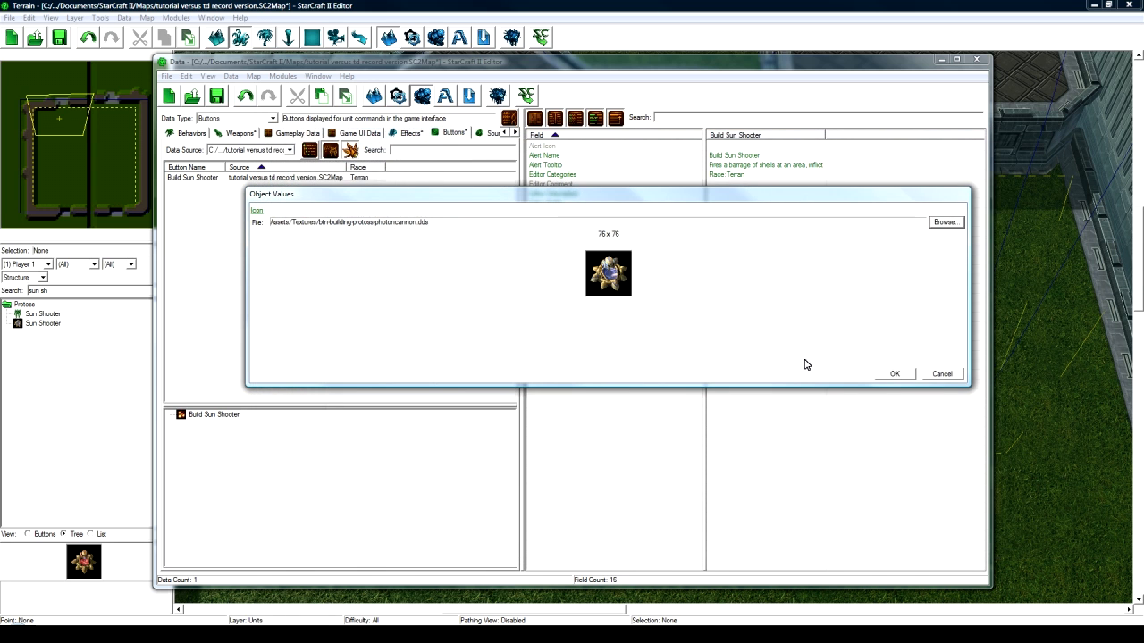
left_click(898, 375)
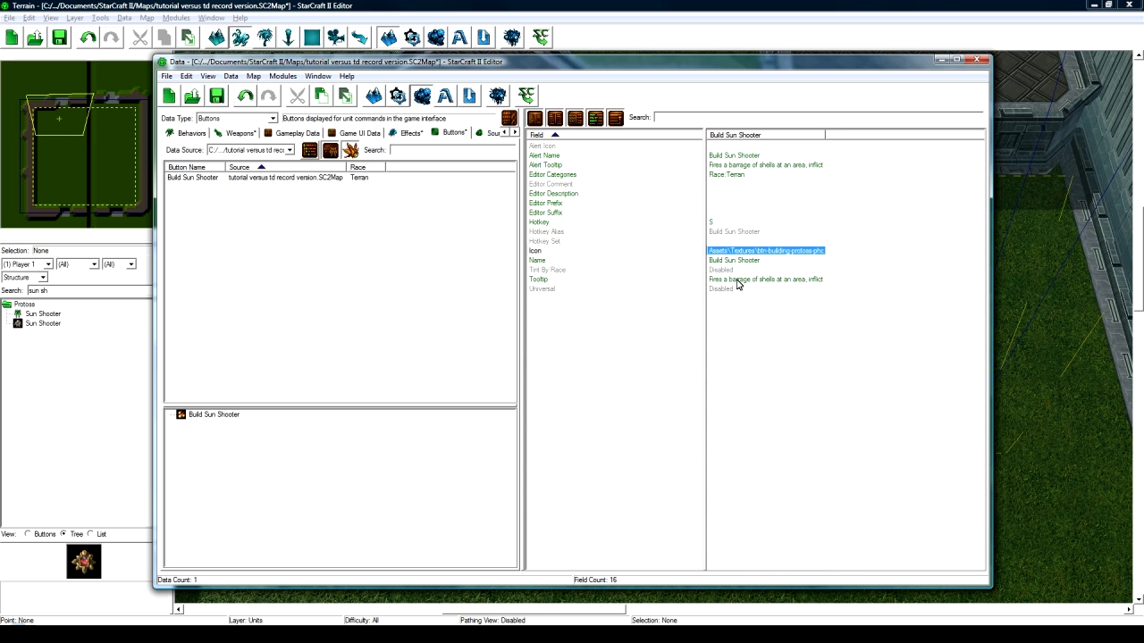
- Replace the tooltip's Barrage description with 'A basic fast shooting tower for the Sun team'
double_click(735, 281)
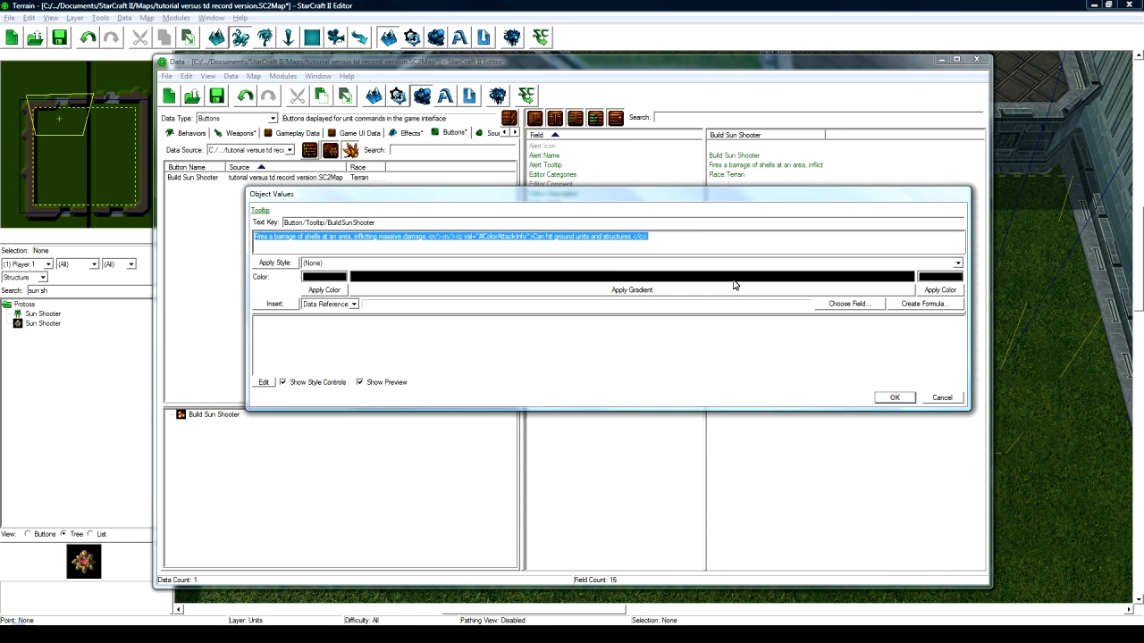
left_click(453, 236)
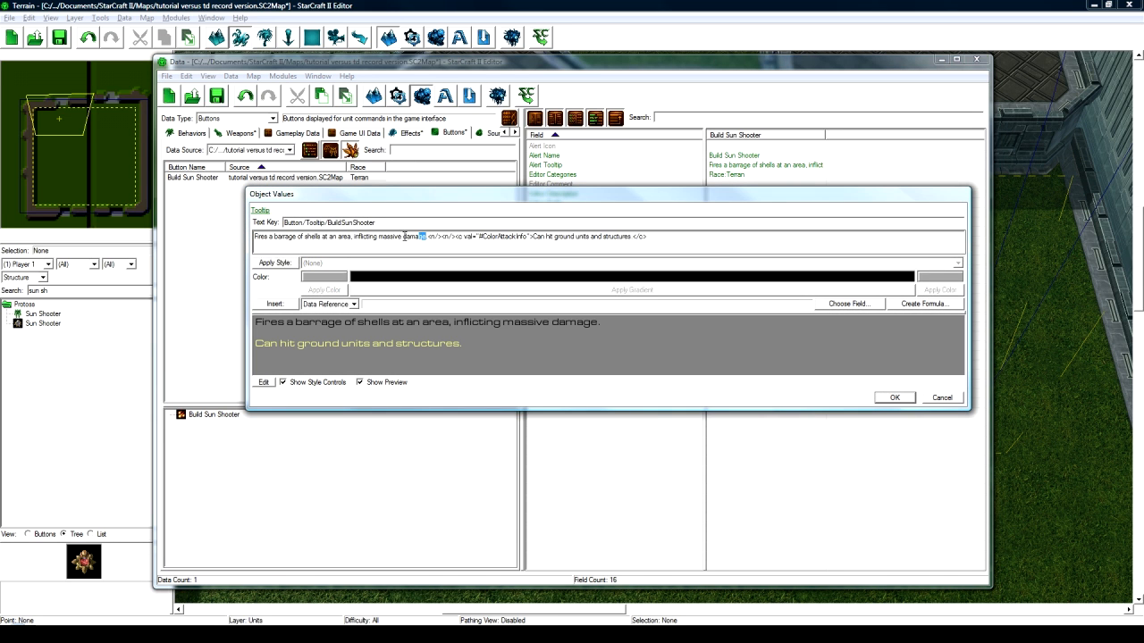
left_click_drag(427, 237, 254, 236)
key("BackSpace")
type("A basic f")
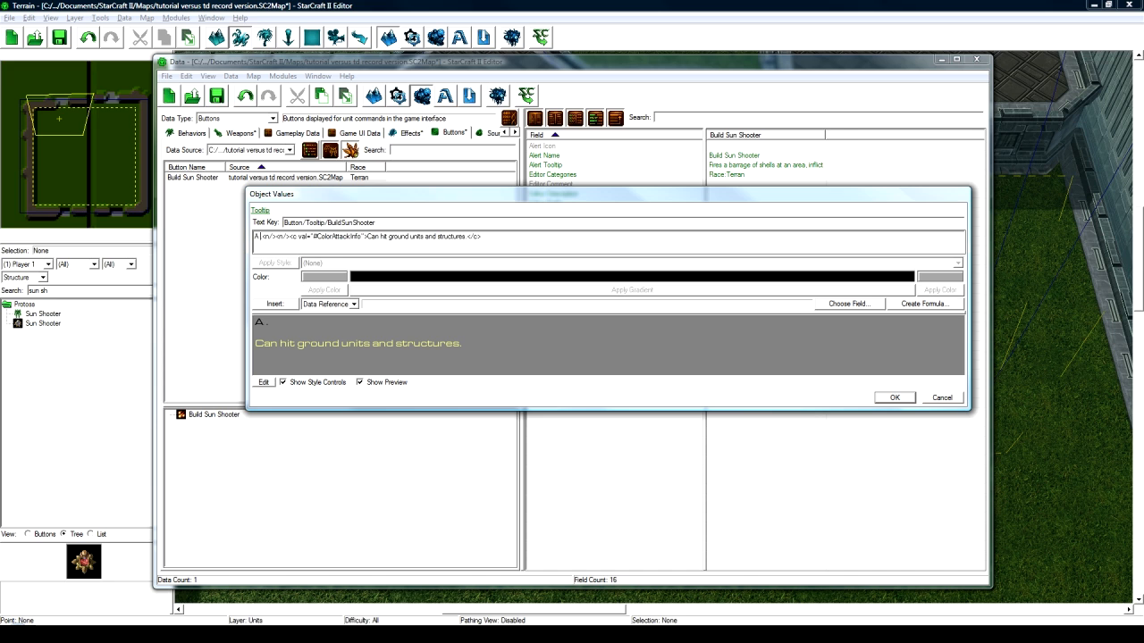
type("ast shooting tower for th")
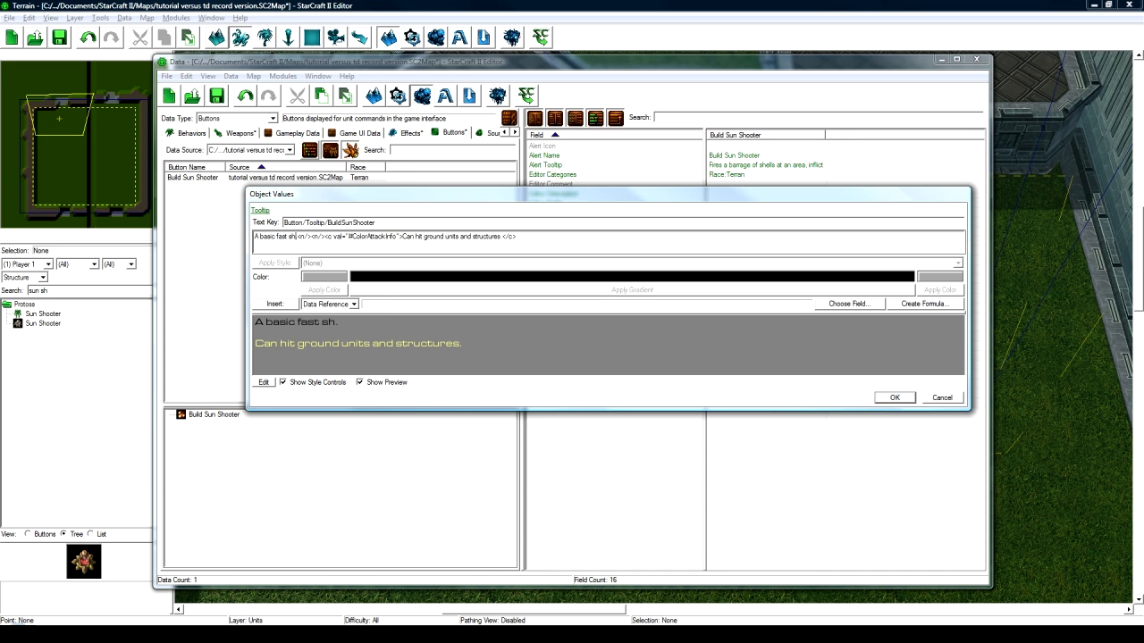
type("e Sun ")
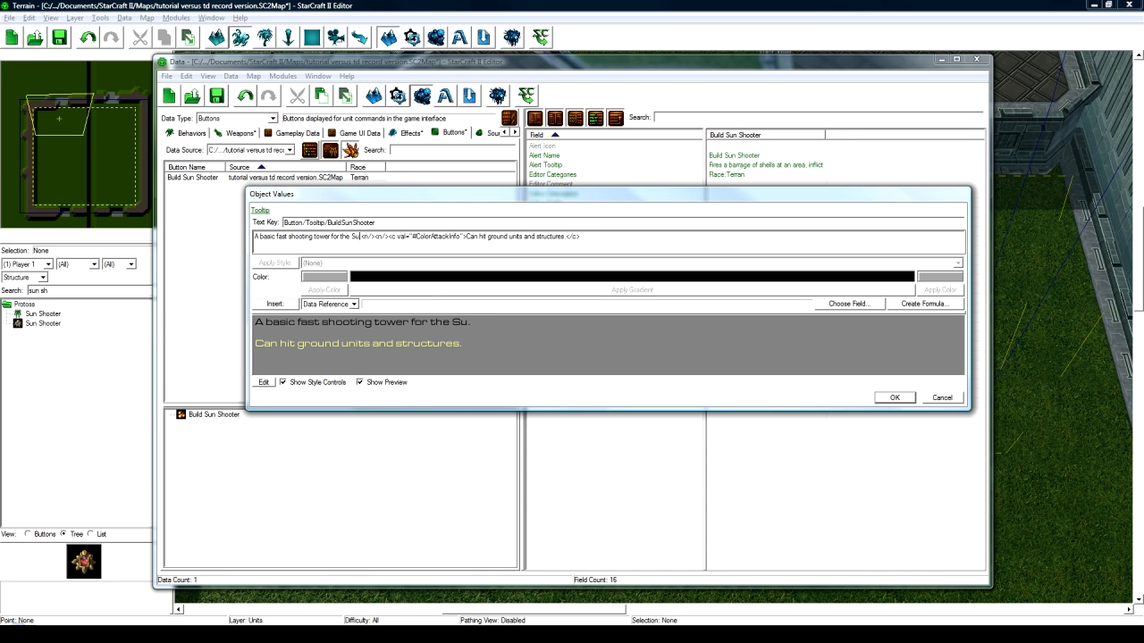
type("team.")
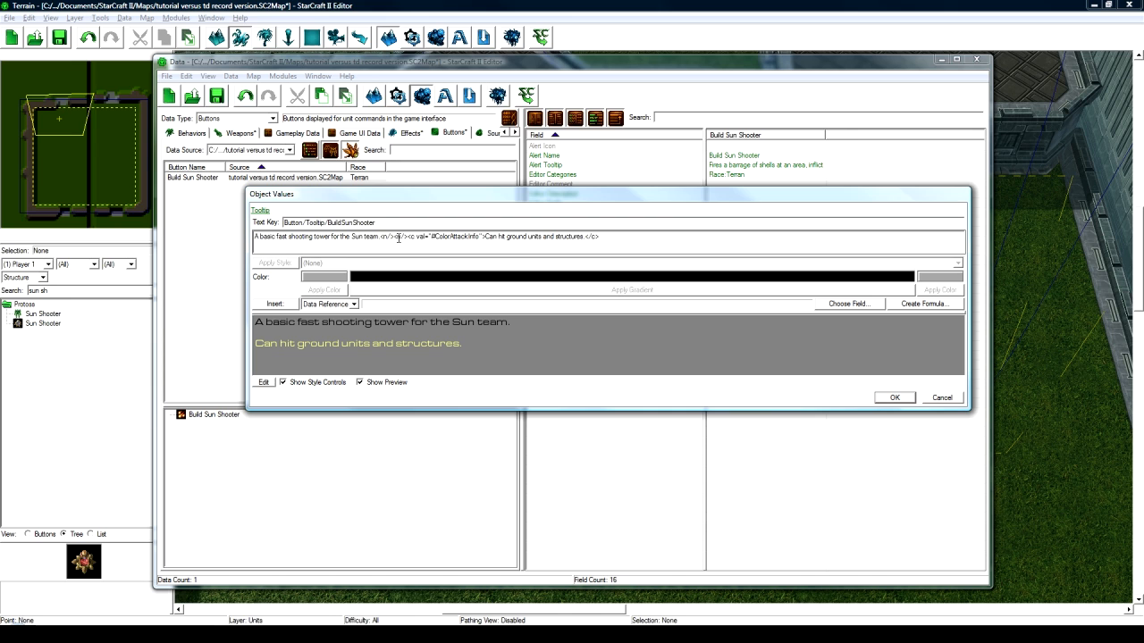
- Replace the ground-units line with 'Deals 3 damage every 0.25 seconds.'
left_click_drag(486, 237, 582, 237)
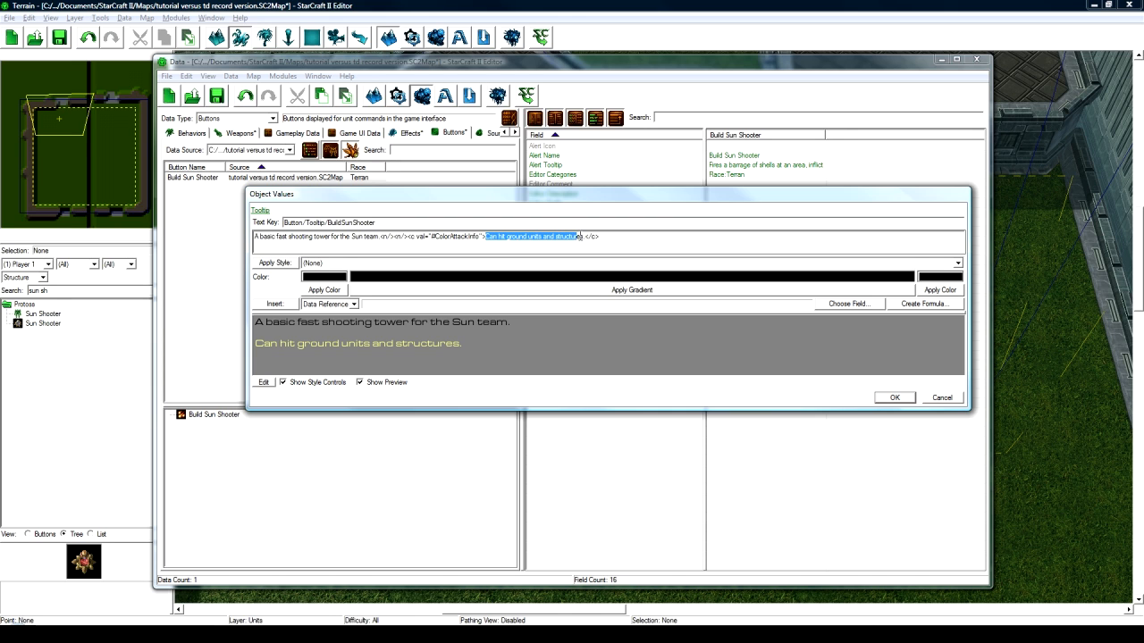
key("Delete")
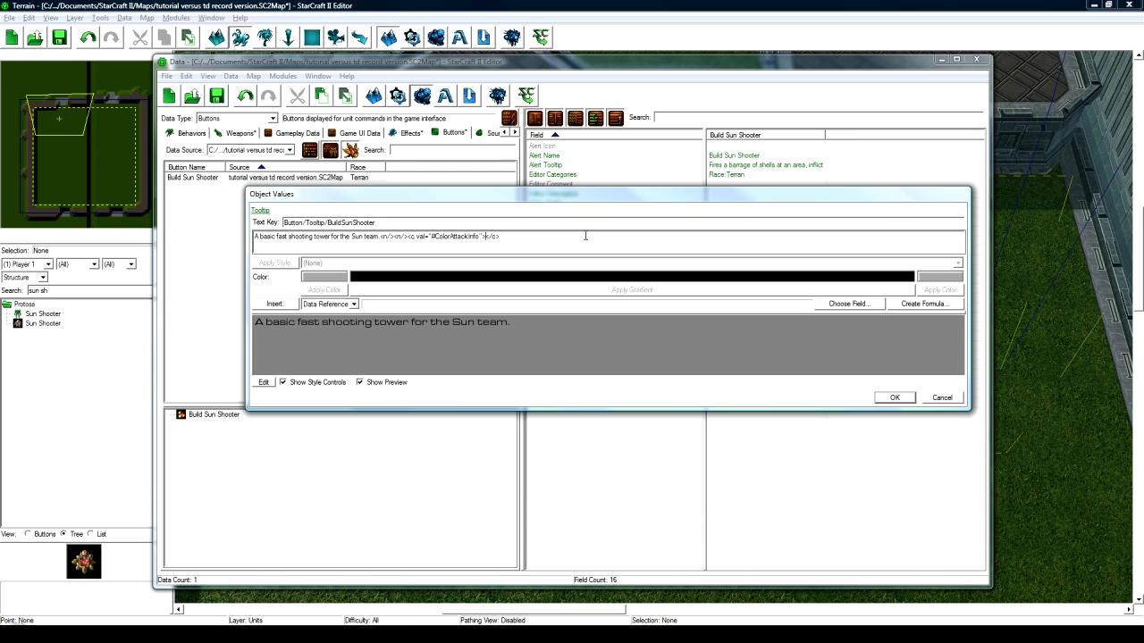
type("Deals")
type(" 3 damage every 0")
type(".25 second")
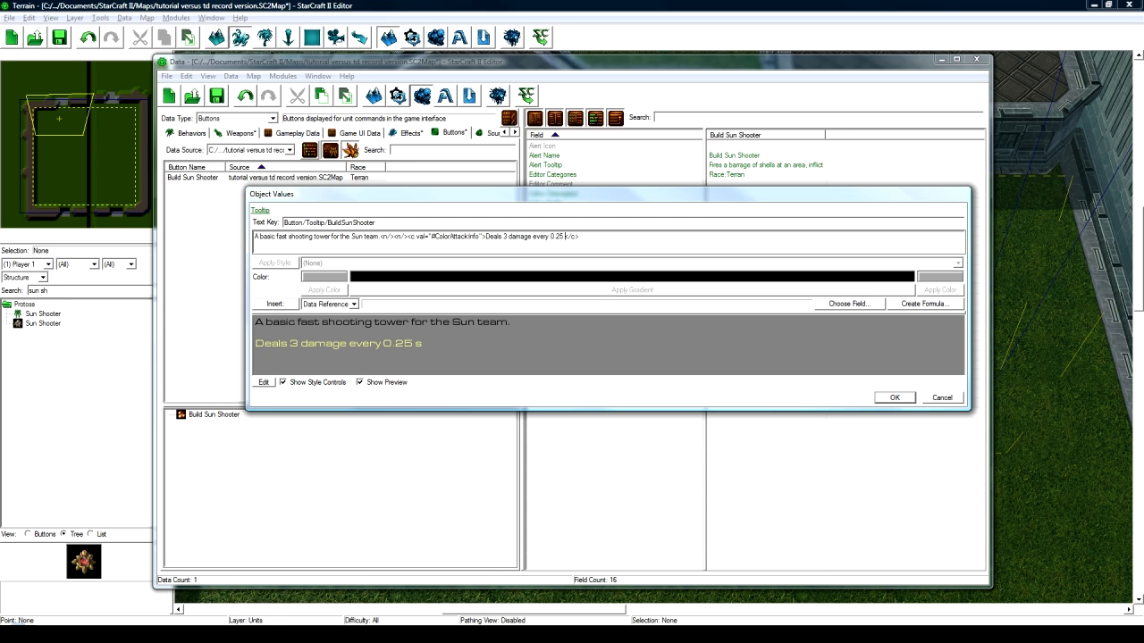
type("s.")
left_click(887, 398)
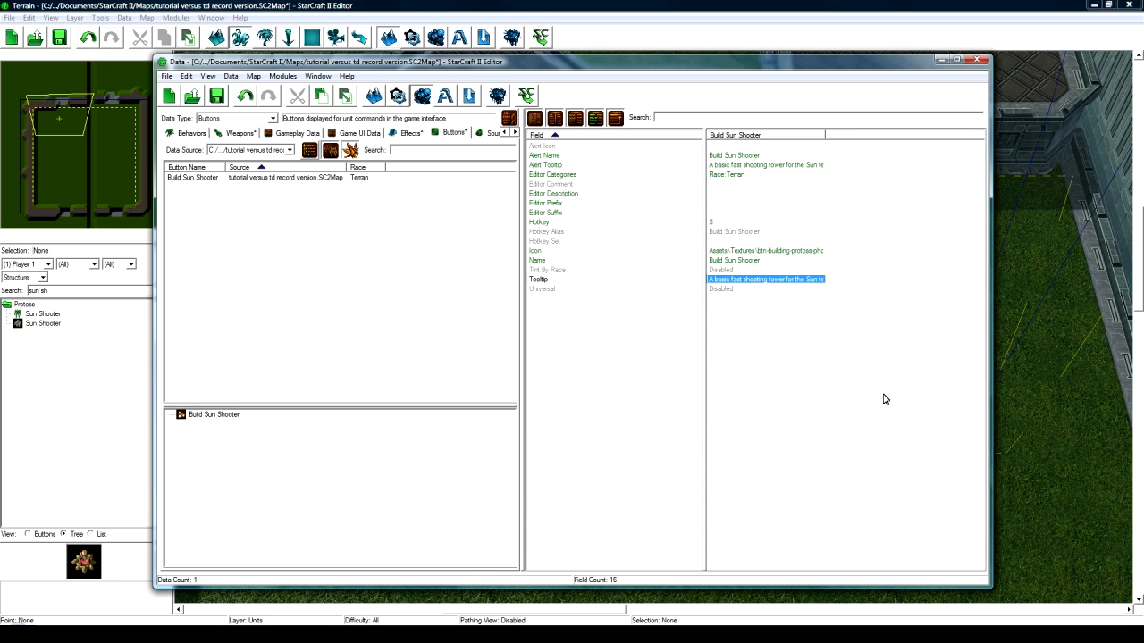
- Duplicate Build Sun Shooter and rename the copy 'Build Shadow Blade' with a suggested ID
left_click(273, 177)
key("ctrl+c")
key("ctrl+v")
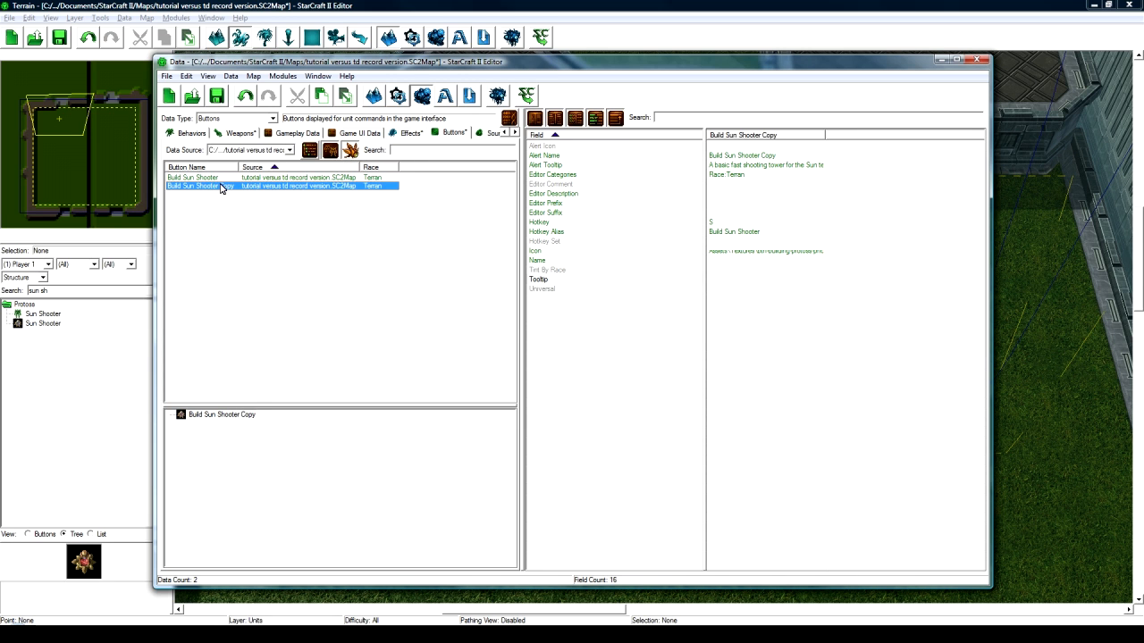
double_click(221, 187)
type("Build Sha")
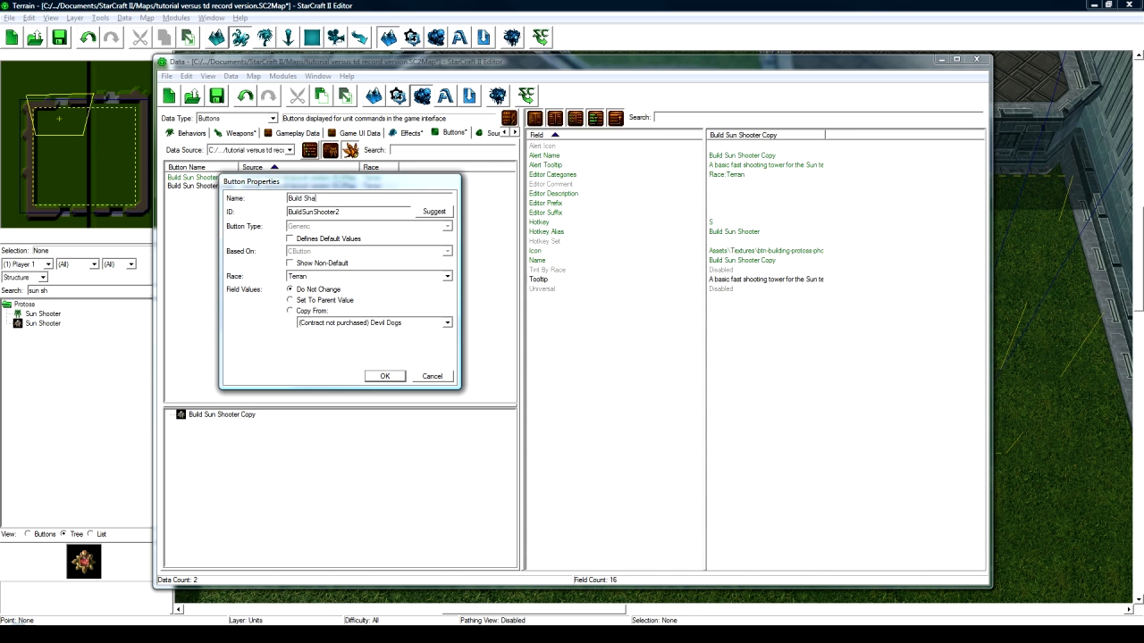
type("dow Blade")
left_click(427, 216)
left_click(387, 379)
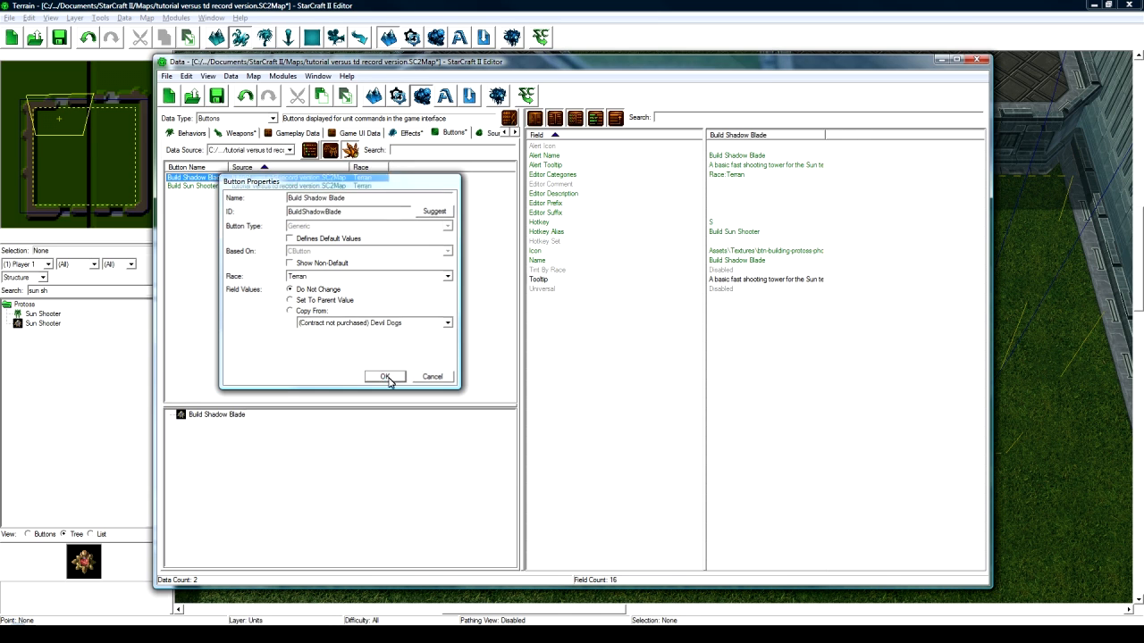
- Set the hotkey alias to Build Shadow Blade
left_click(724, 223)
left_click(733, 232)
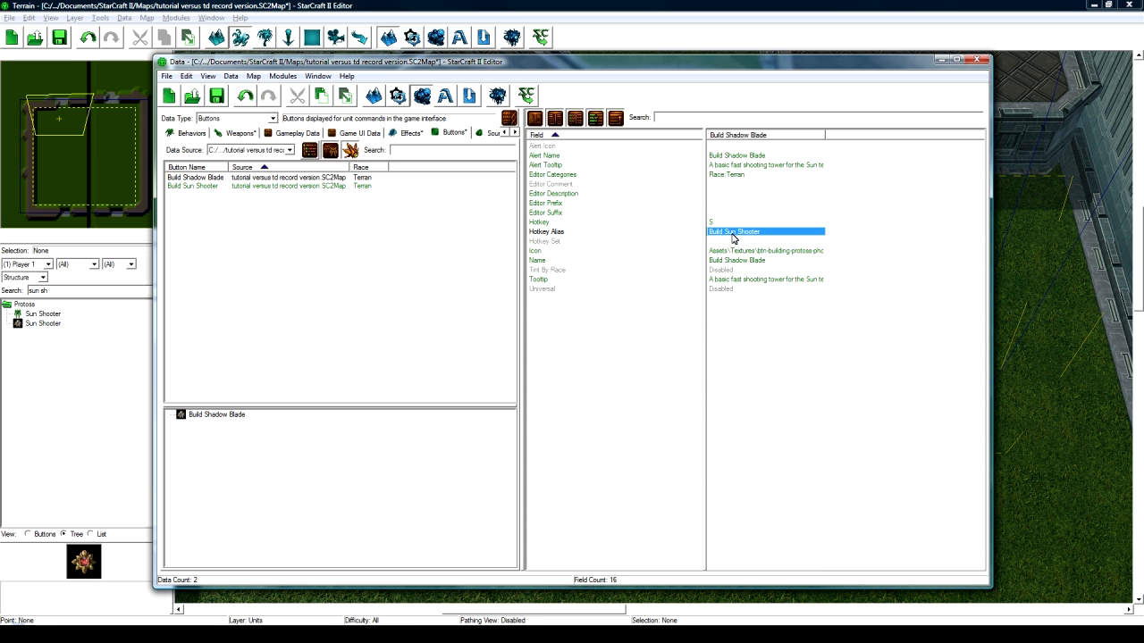
double_click(731, 233)
scroll(718, 245, "up", 6)
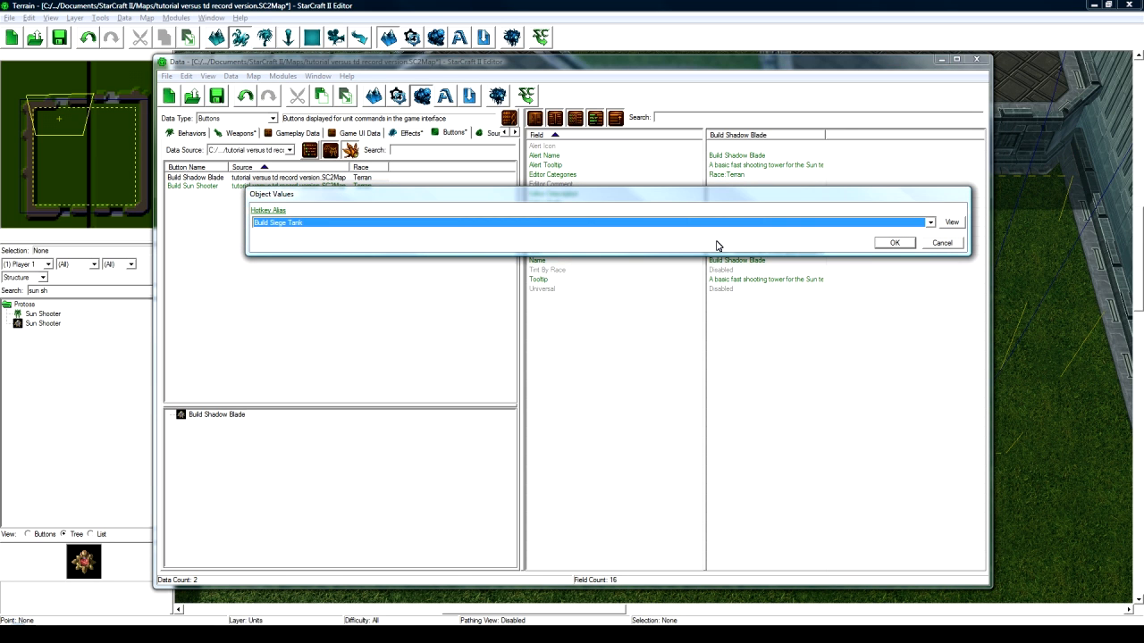
scroll(718, 246, "up", 2)
key("Return")
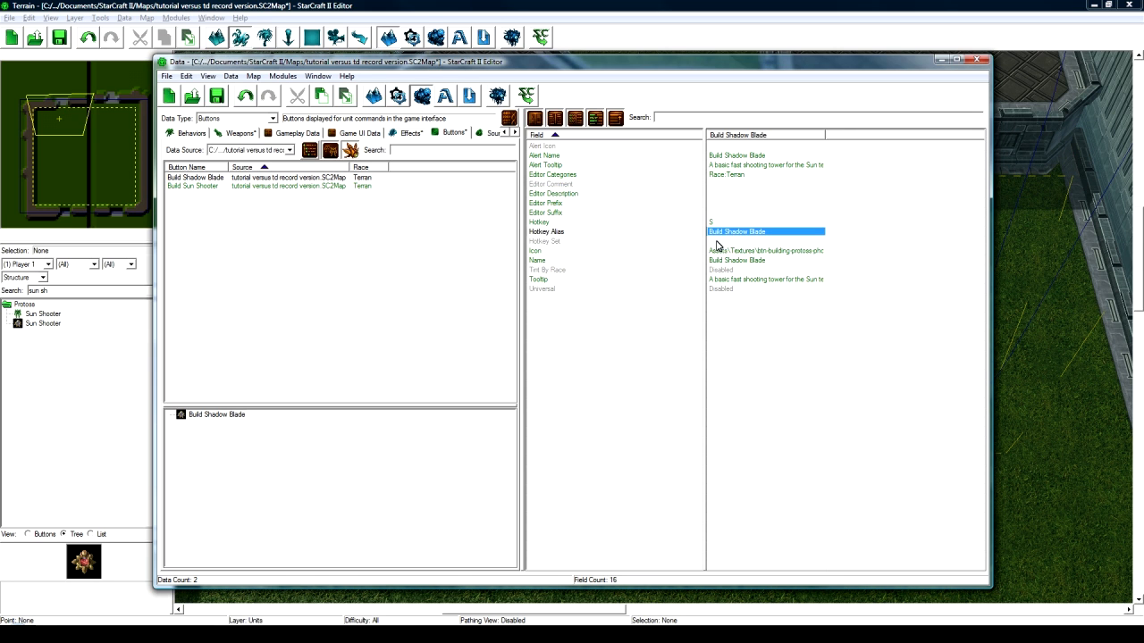
- Change the icon to the Dark Templar texture found by searching 'arktemplar'
double_click(747, 254)
left_click(944, 222)
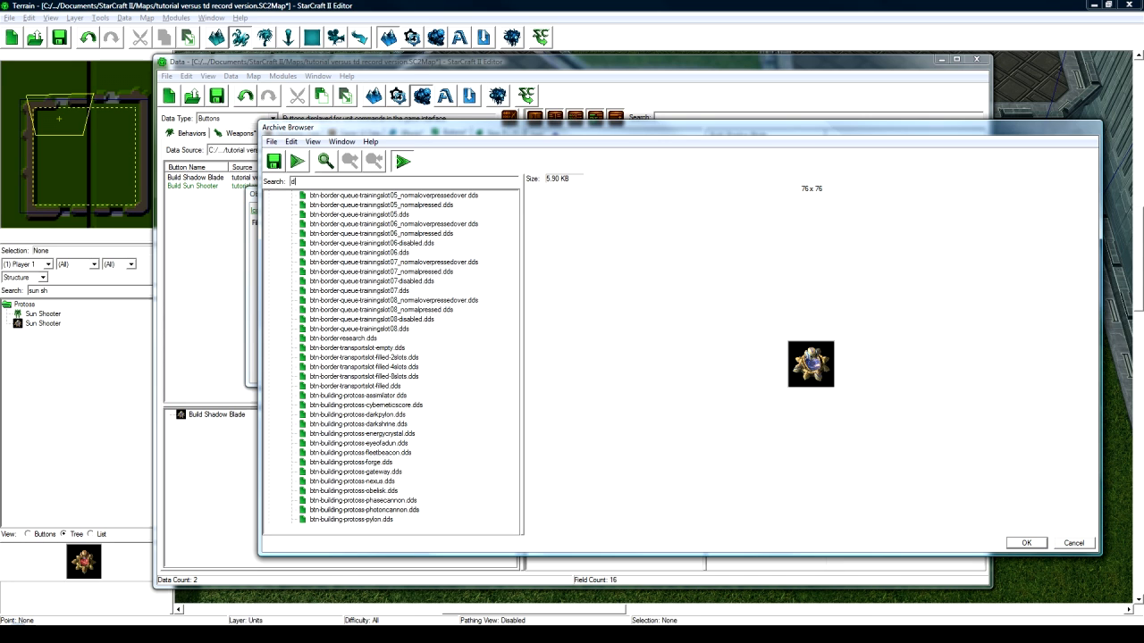
type("arktemplar")
left_click(375, 238)
left_click(1023, 543)
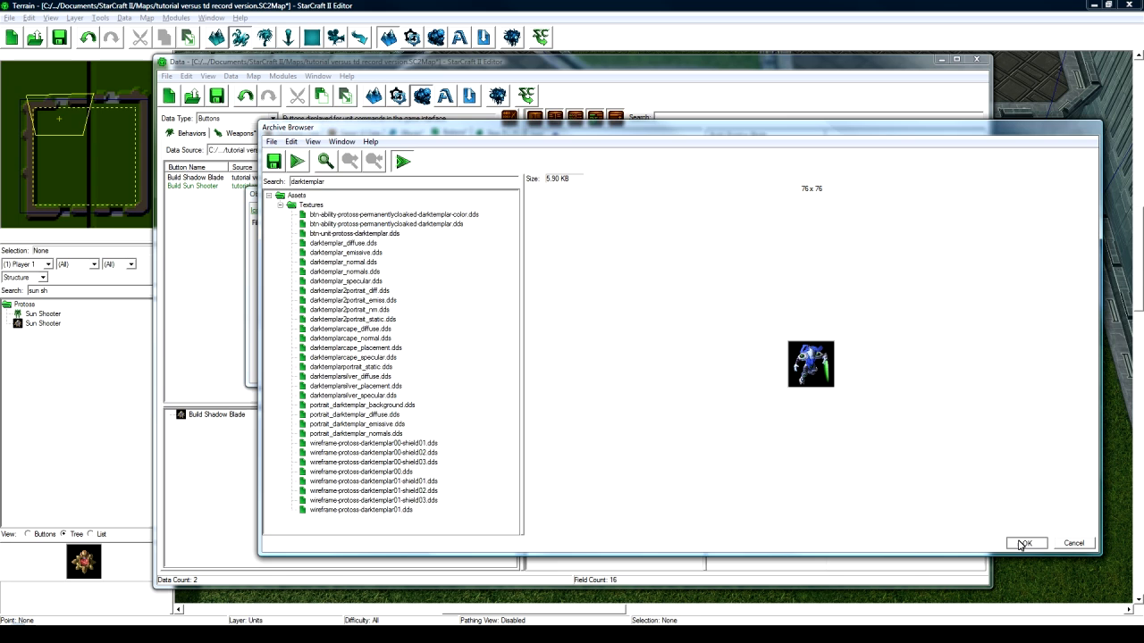
left_click(894, 374)
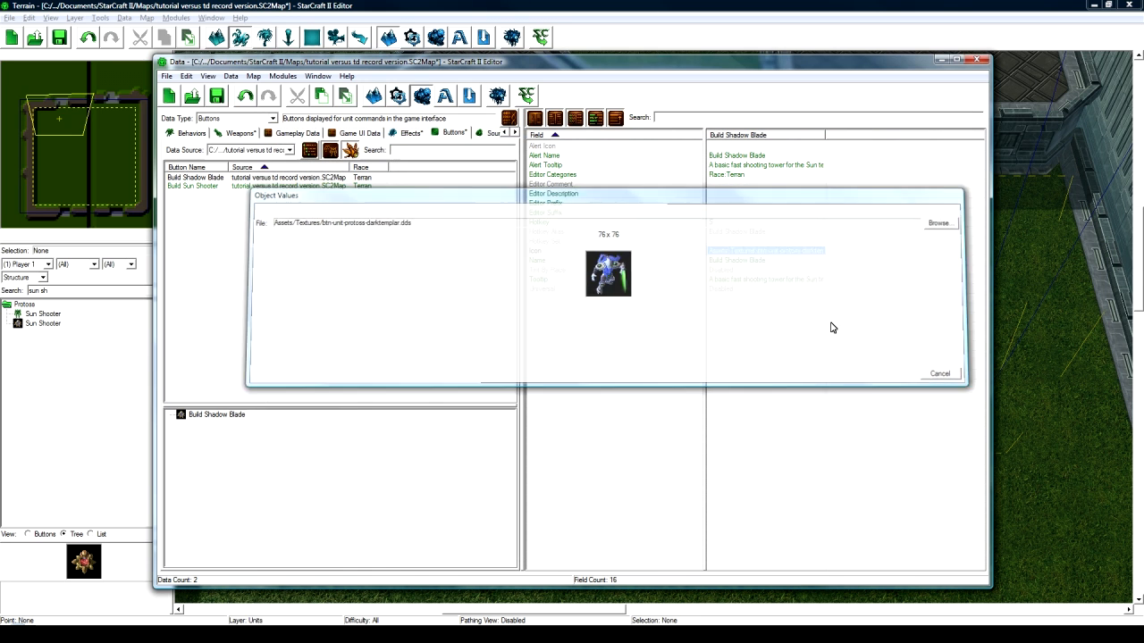
- Rewrite the tooltip as a Shadow team tower dealing 13 damage every 0.9 seconds
double_click(746, 279)
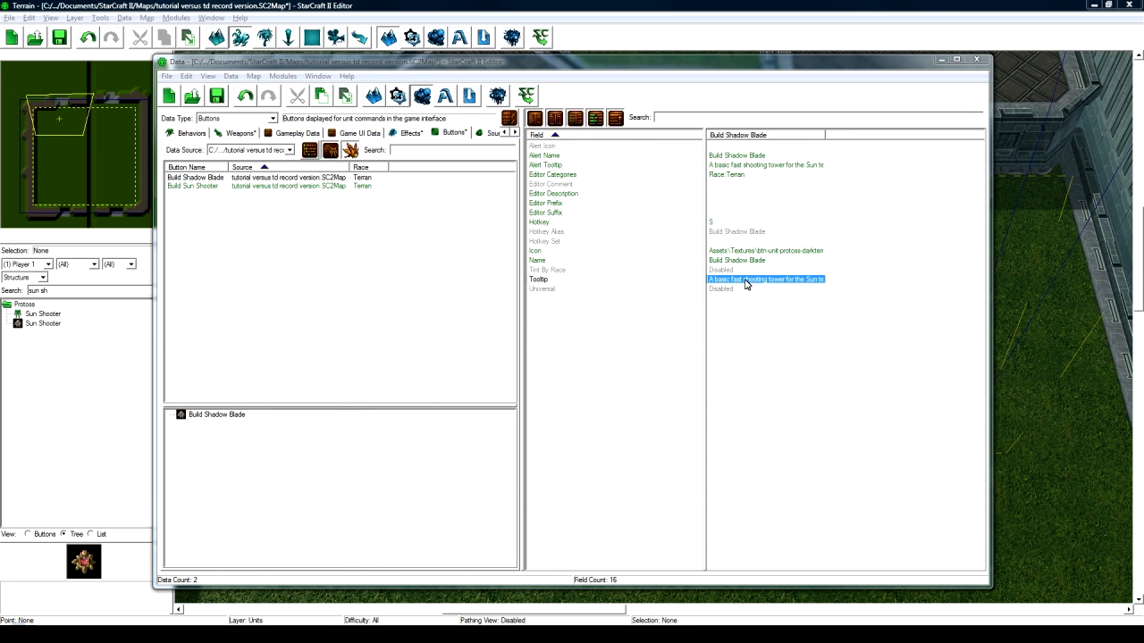
left_click_drag(380, 237, 279, 237)
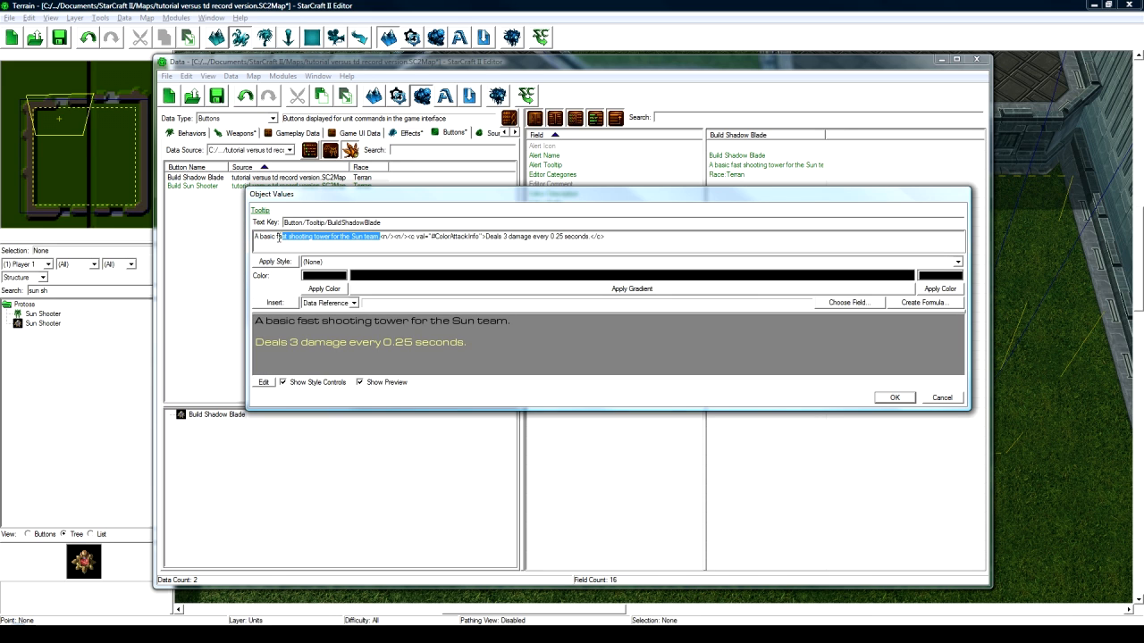
type("slo")
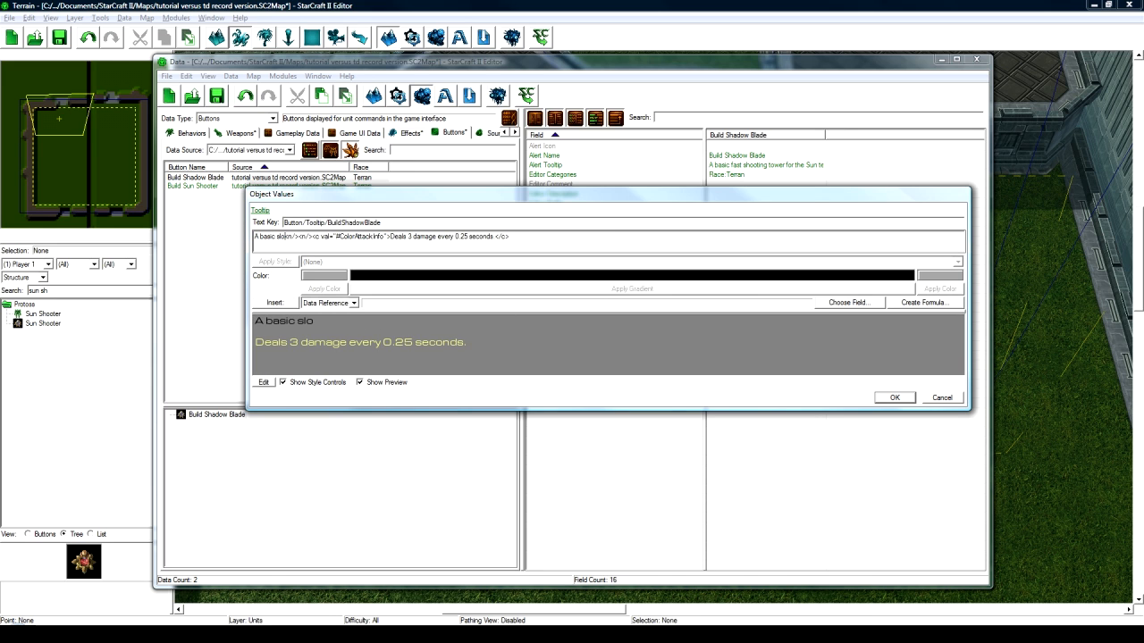
key("BackSpace")
key("BackSpace")
key("BackSpace")
type("tower for")
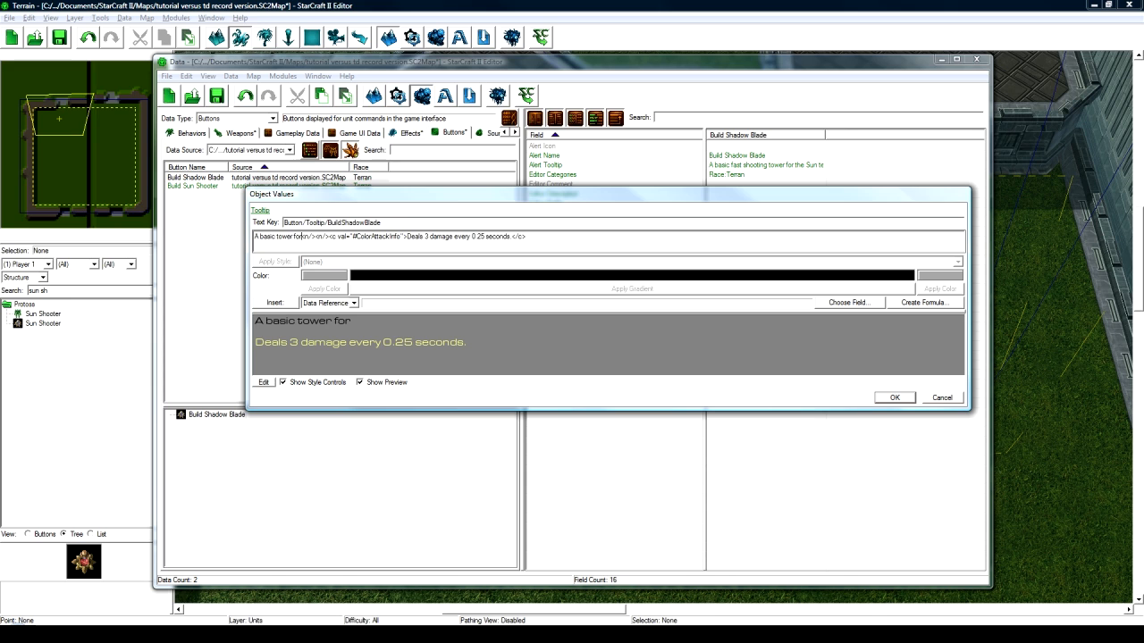
type(" the Shadow team")
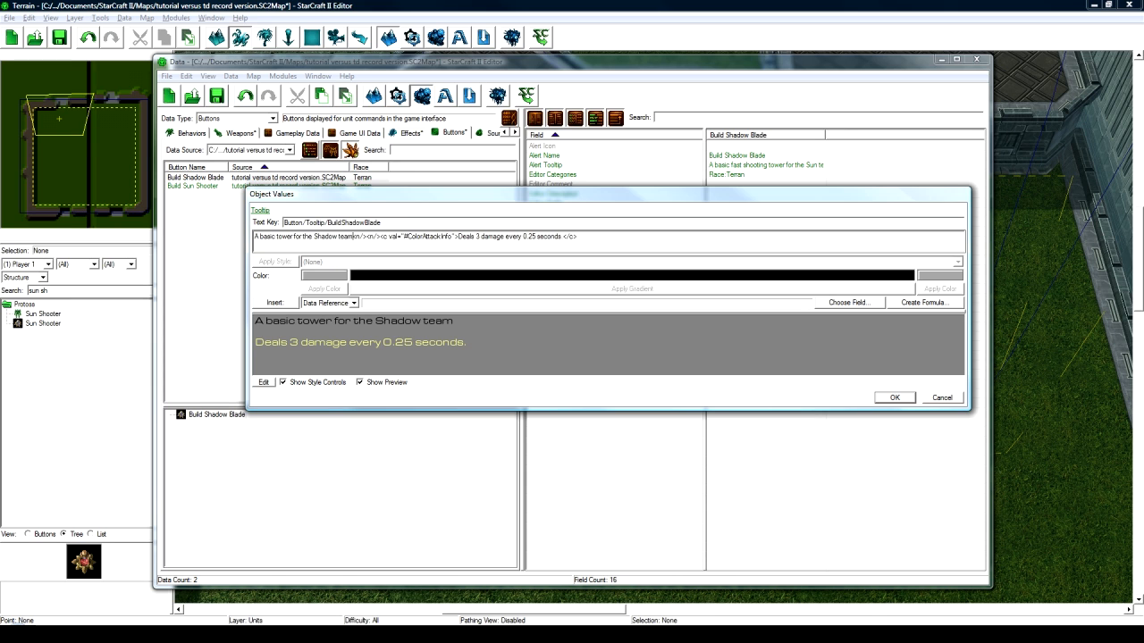
type(".")
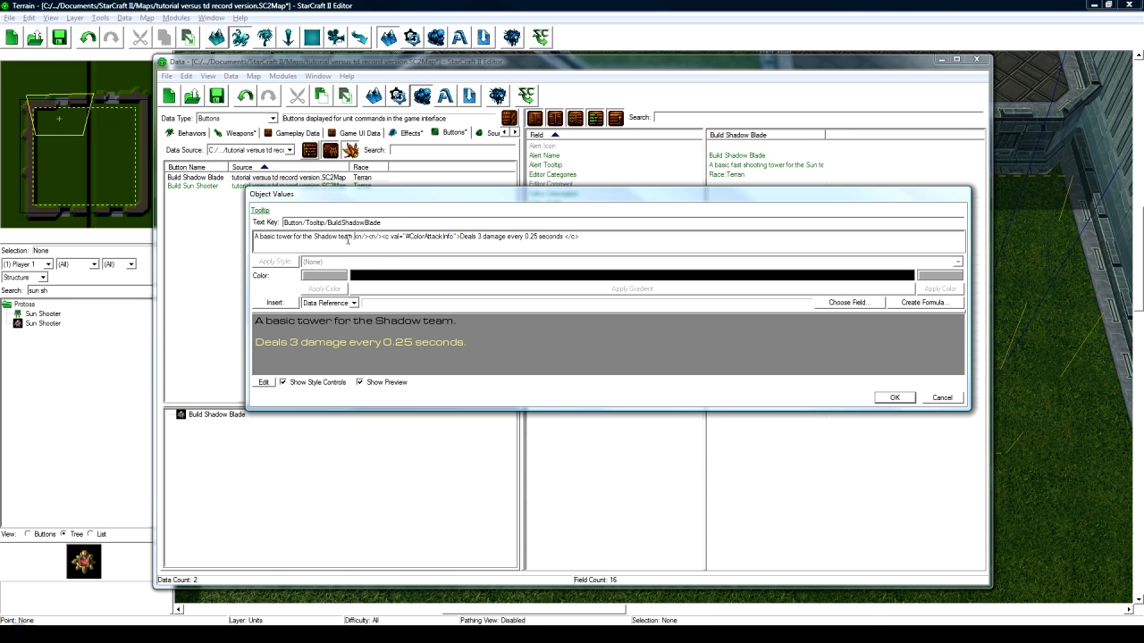
double_click(479, 236)
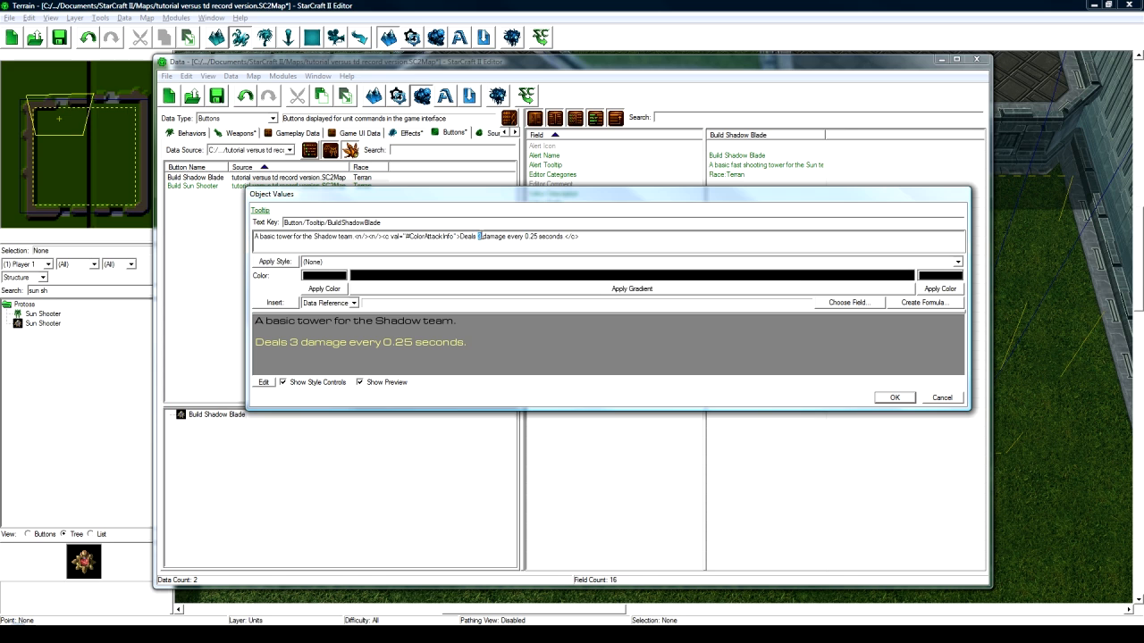
type("13")
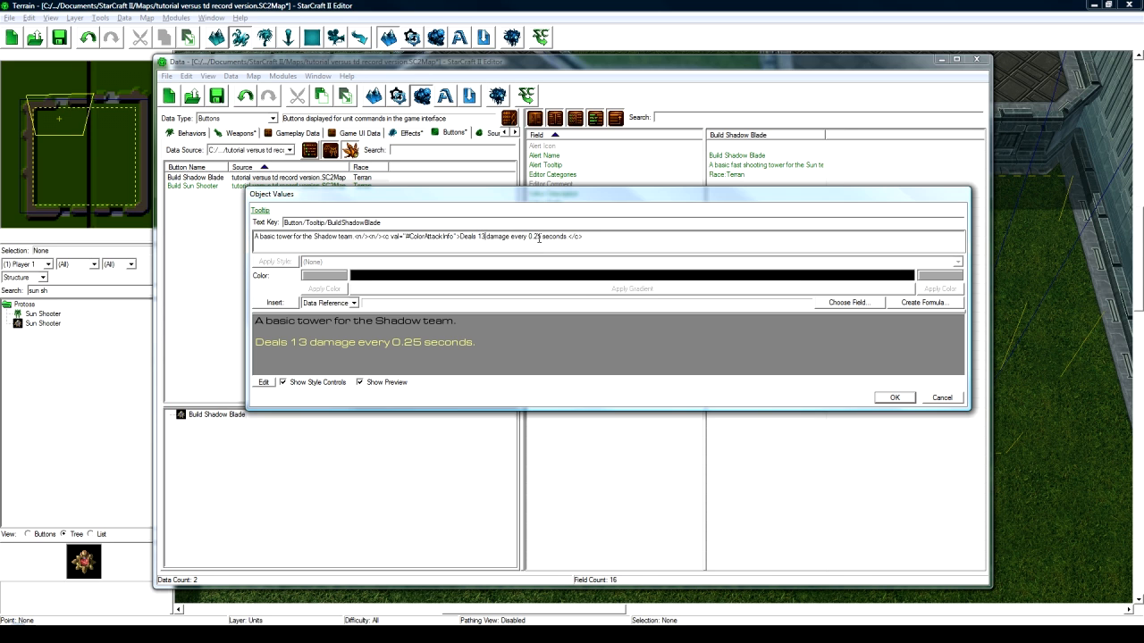
double_click(536, 235)
type("9")
left_click(892, 399)
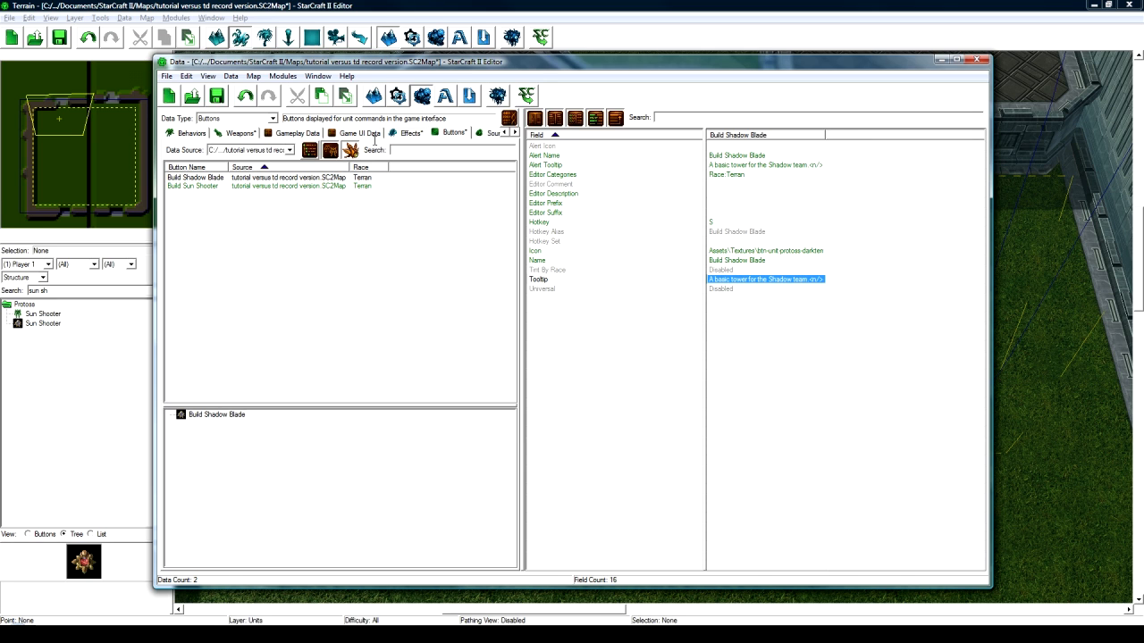
- Paste another copy of Build Sun Shooter and rename it 'Build Sun Towers'
left_click(227, 191)
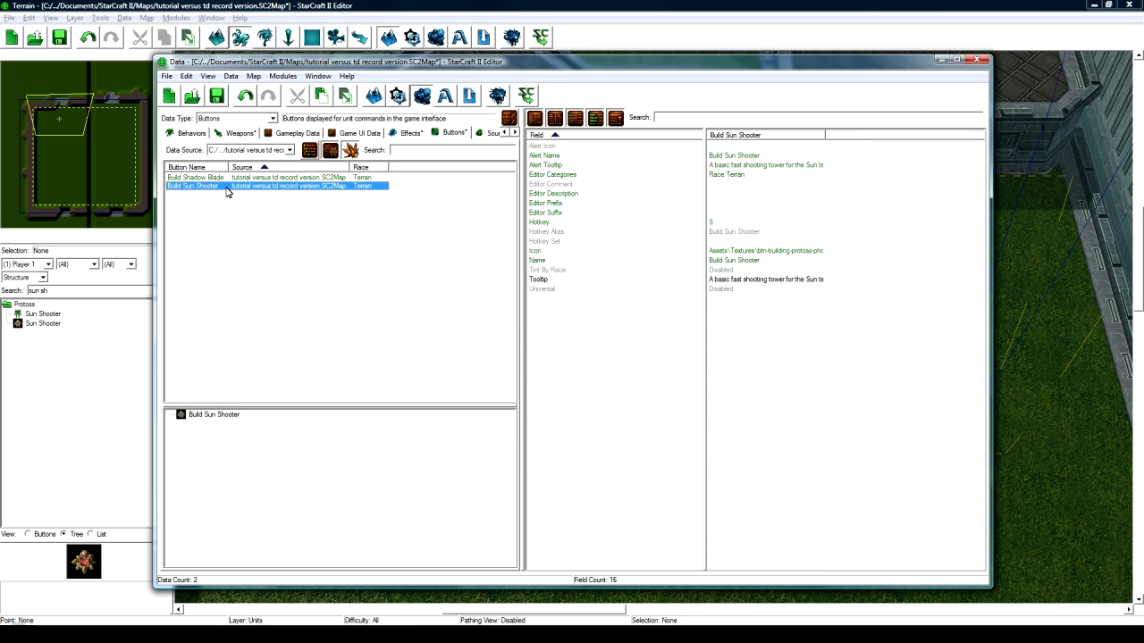
key("ctrl+v")
double_click(222, 194)
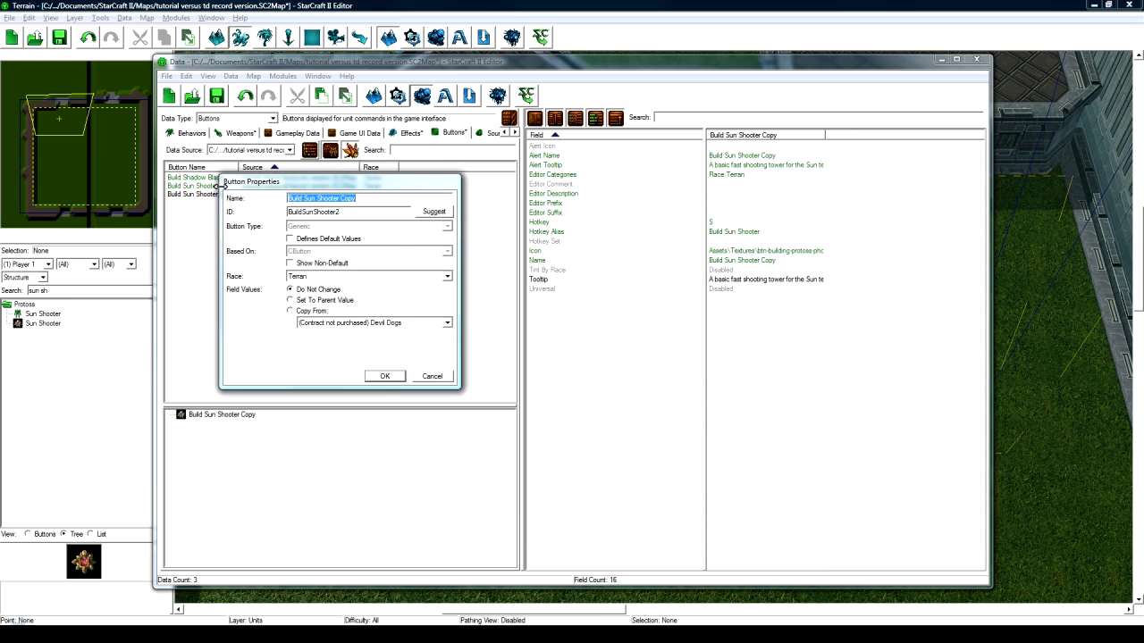
type("Build Sun Towers")
left_click(391, 377)
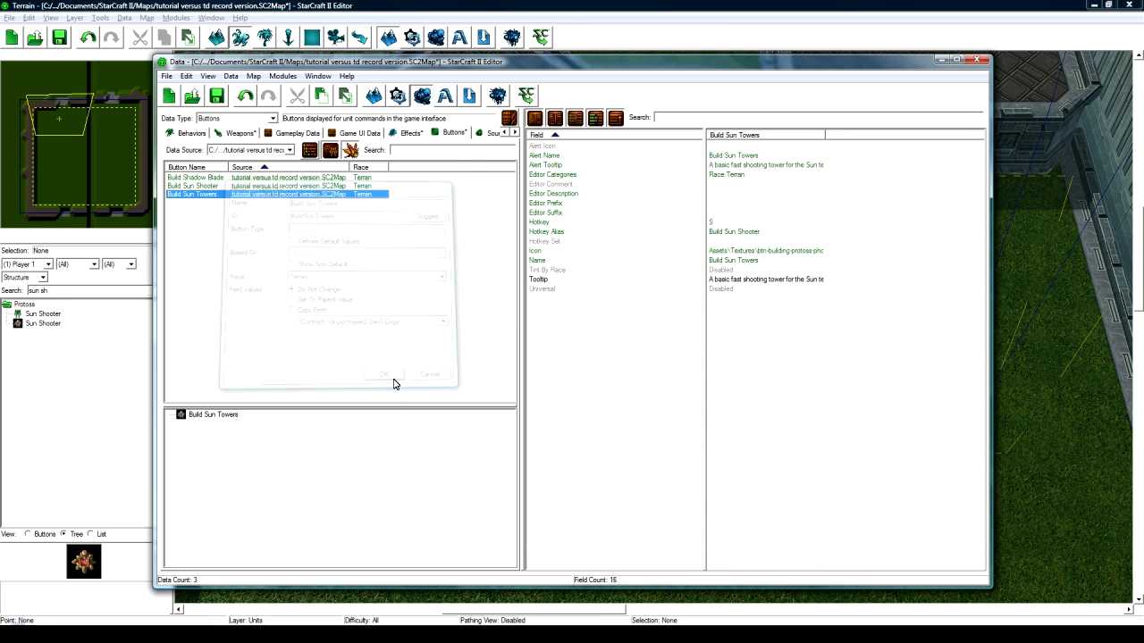
- Change Build Sun Towers' hotkey to B and bring up its icon field
left_click(208, 186)
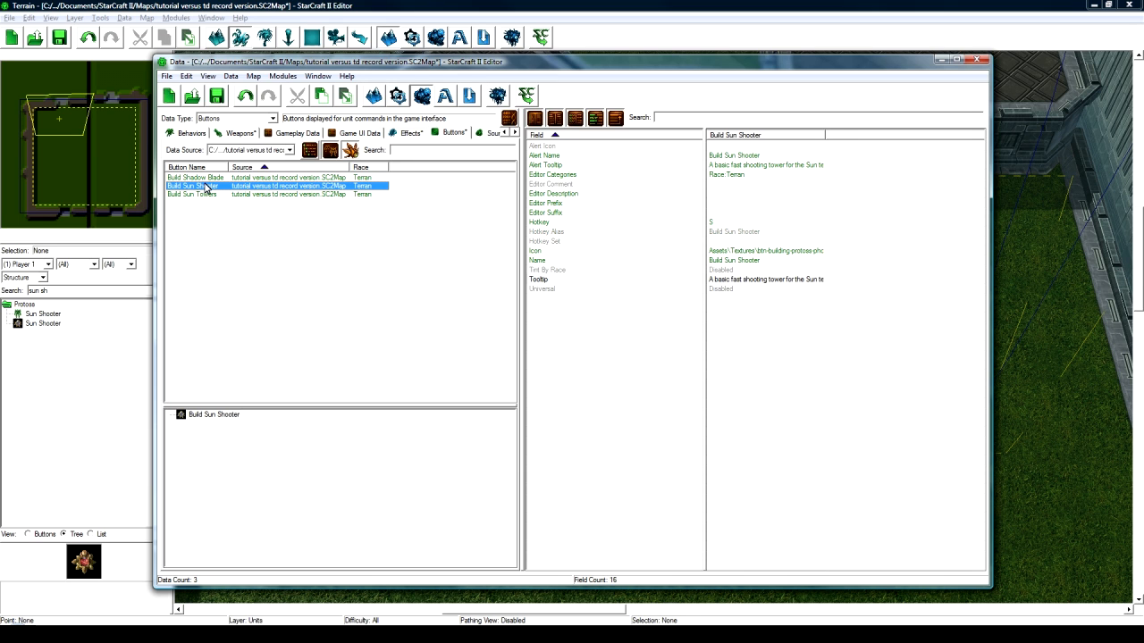
left_click(207, 194)
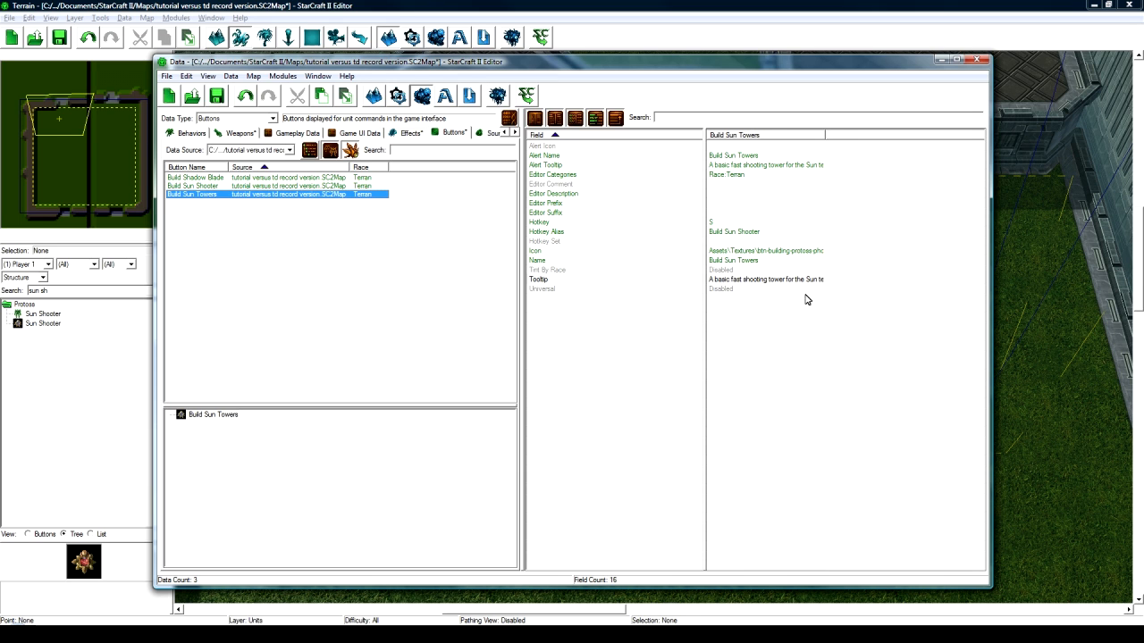
double_click(734, 223)
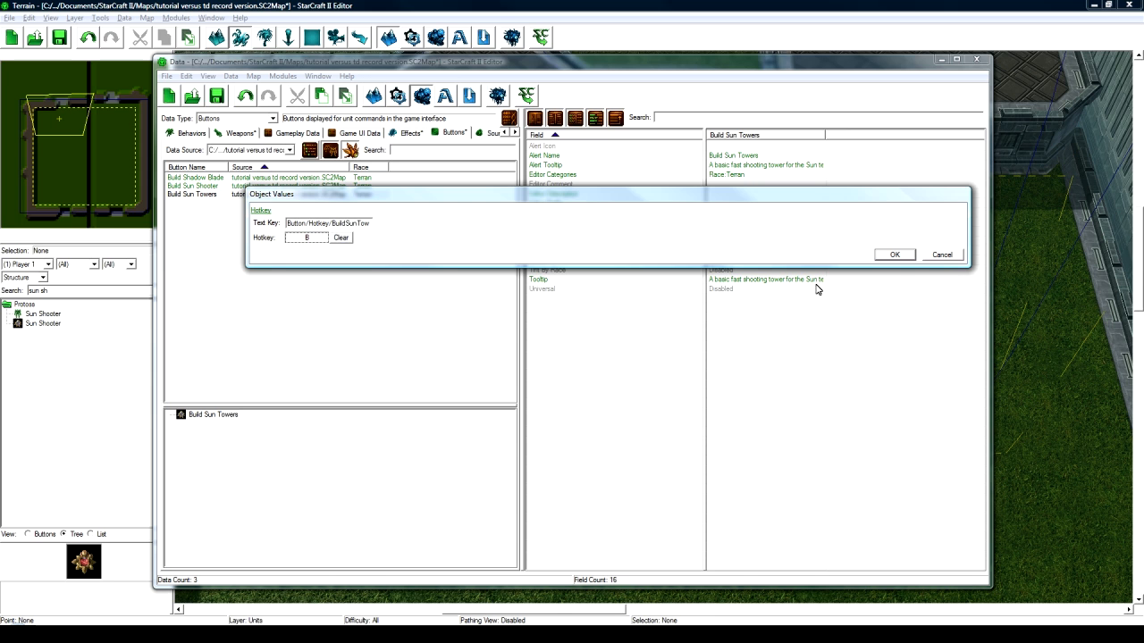
left_click(891, 257)
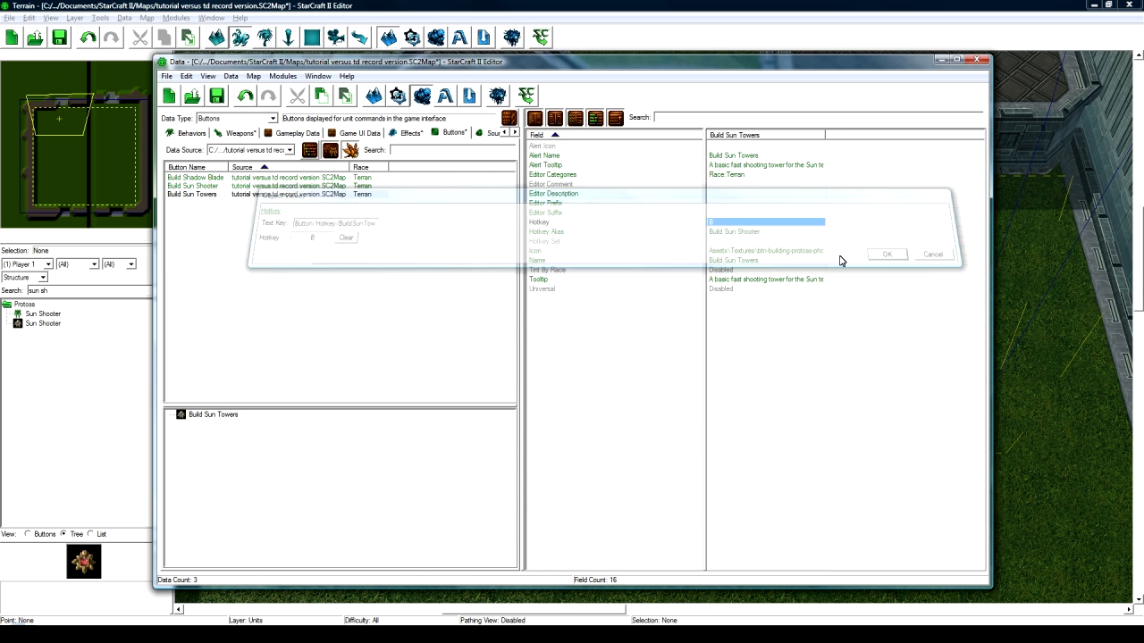
double_click(752, 252)
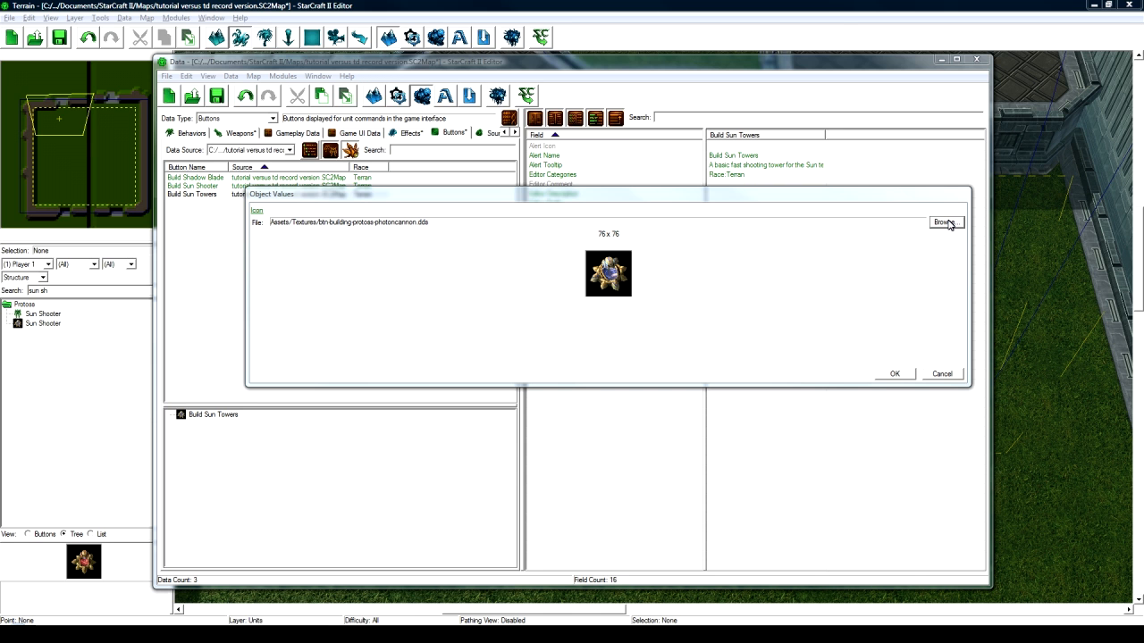
- Search the texture archive for 'warp' and preview several warp icon textures
left_click(945, 222)
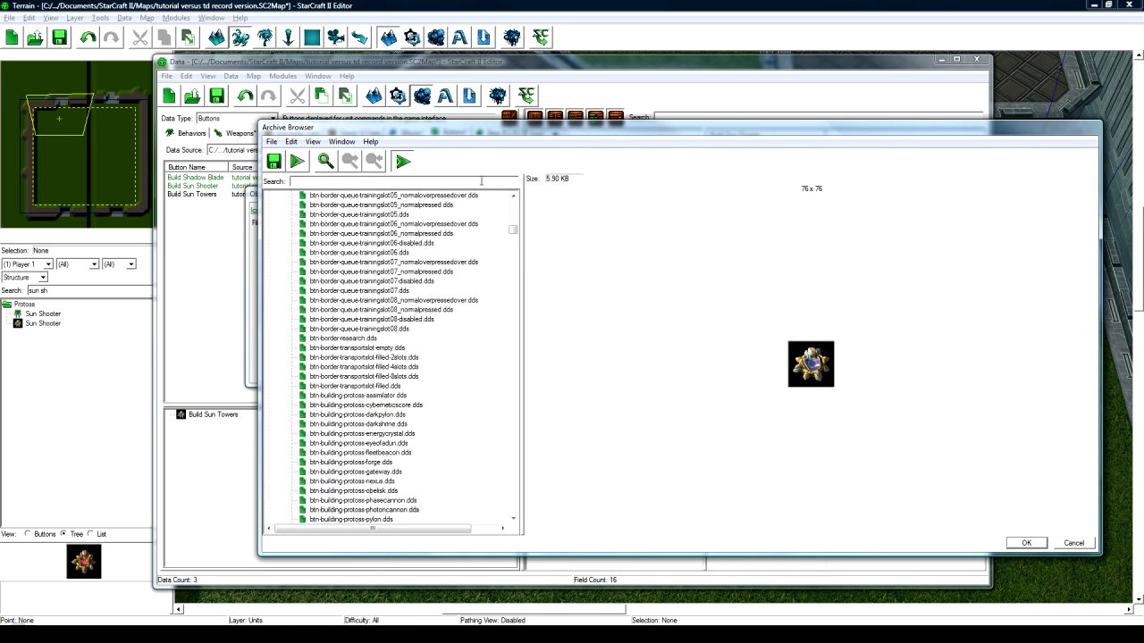
type("warp")
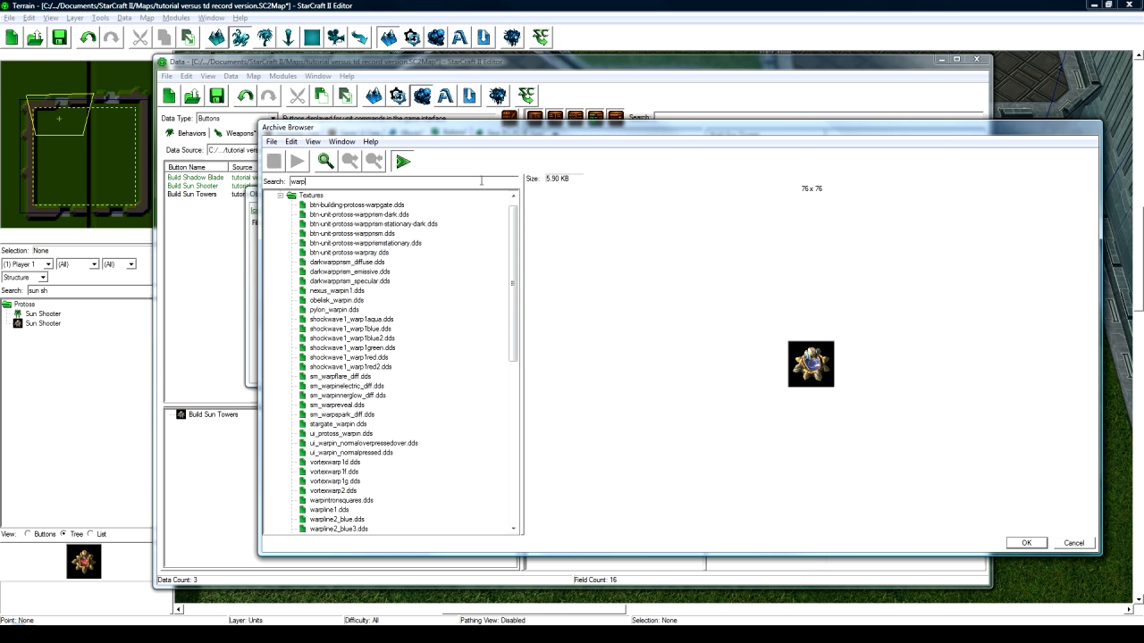
left_click(377, 206)
left_click(377, 214)
left_click(376, 225)
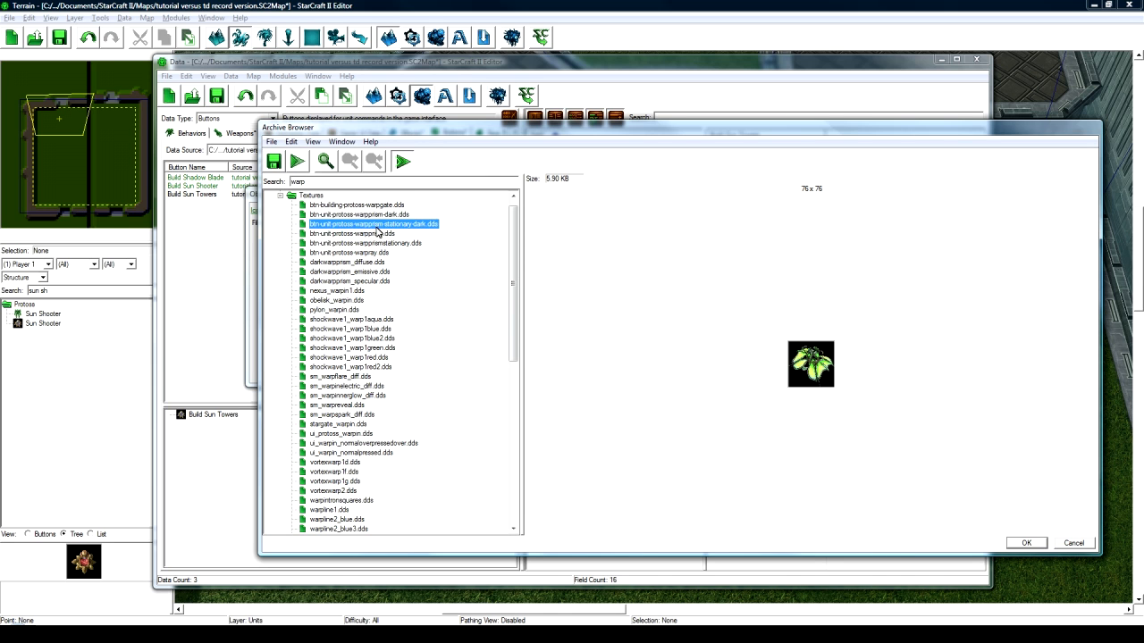
left_click(374, 234)
left_click(370, 253)
scroll(377, 287, "down", 2)
scroll(377, 286, "up", 3)
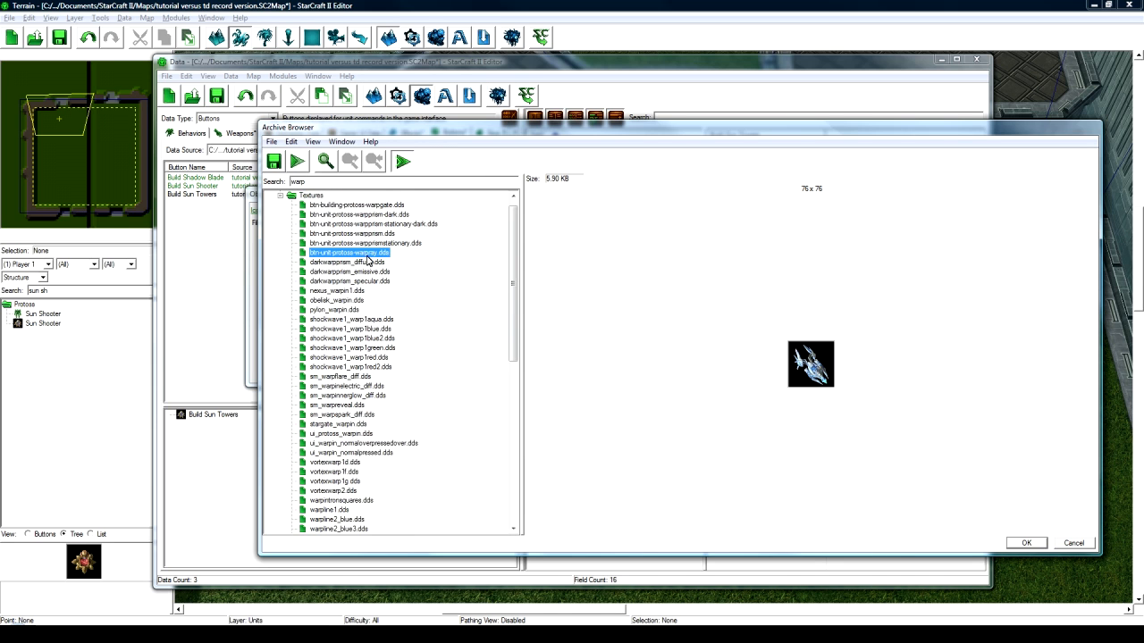
- Search 'btn-' and apply btn-command-protoss-buildstructure.dds as the icon
double_click(313, 181)
type("btn-")
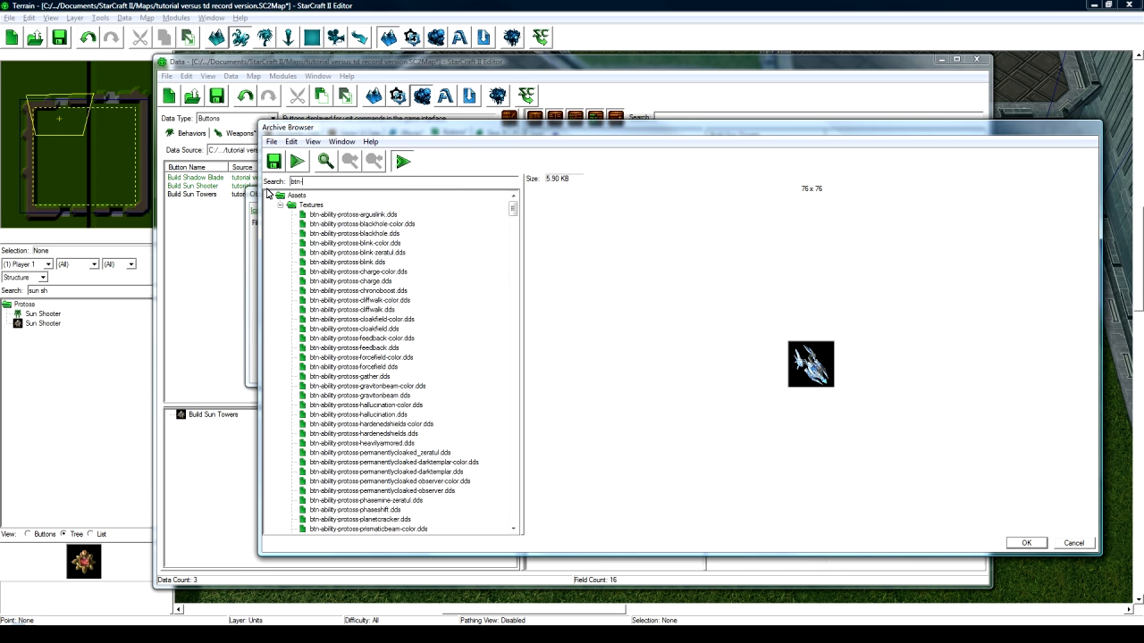
left_click_drag(513, 209, 513, 342)
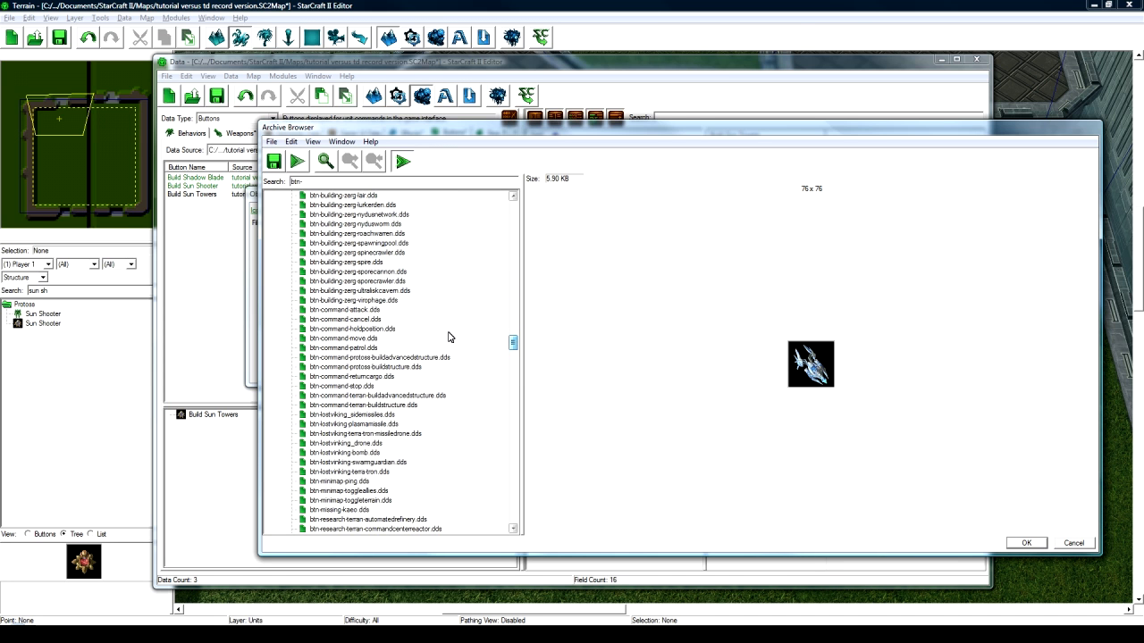
left_click(376, 407)
left_click(382, 369)
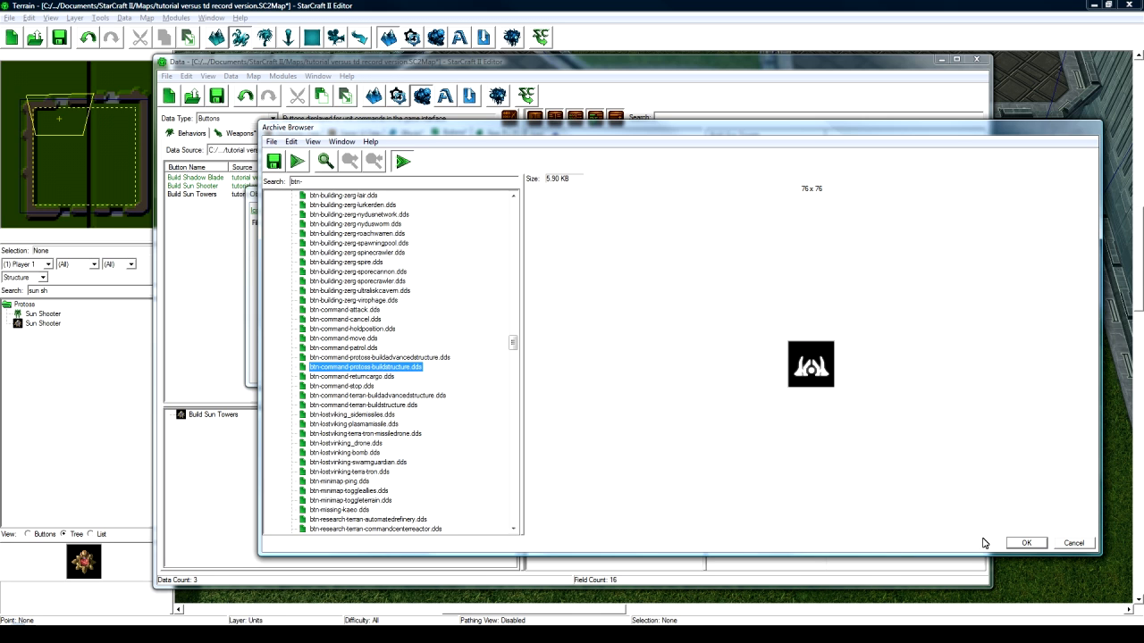
left_click(1026, 543)
left_click(890, 375)
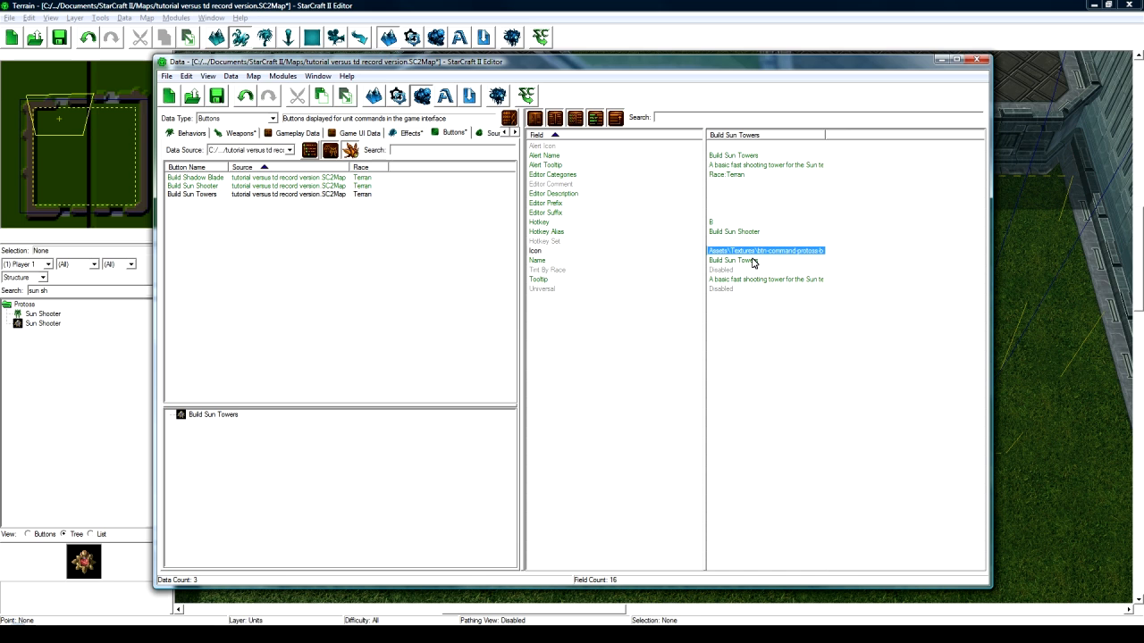
- Replace the tooltip text with 'View the towers to build for the Sun Team'
double_click(757, 281)
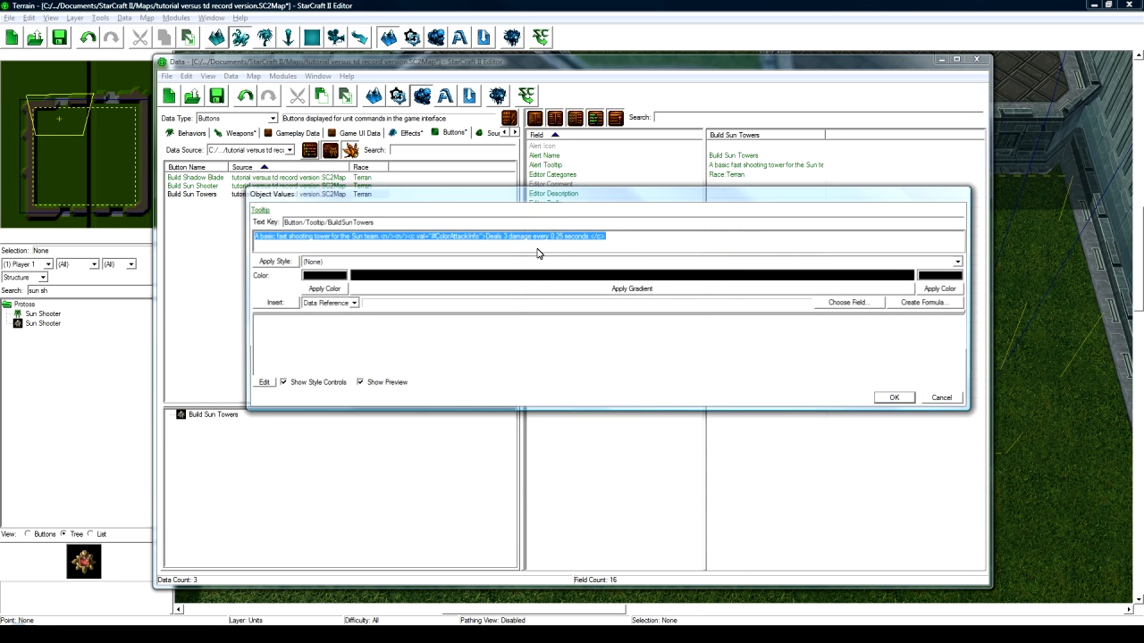
key("BackSpace")
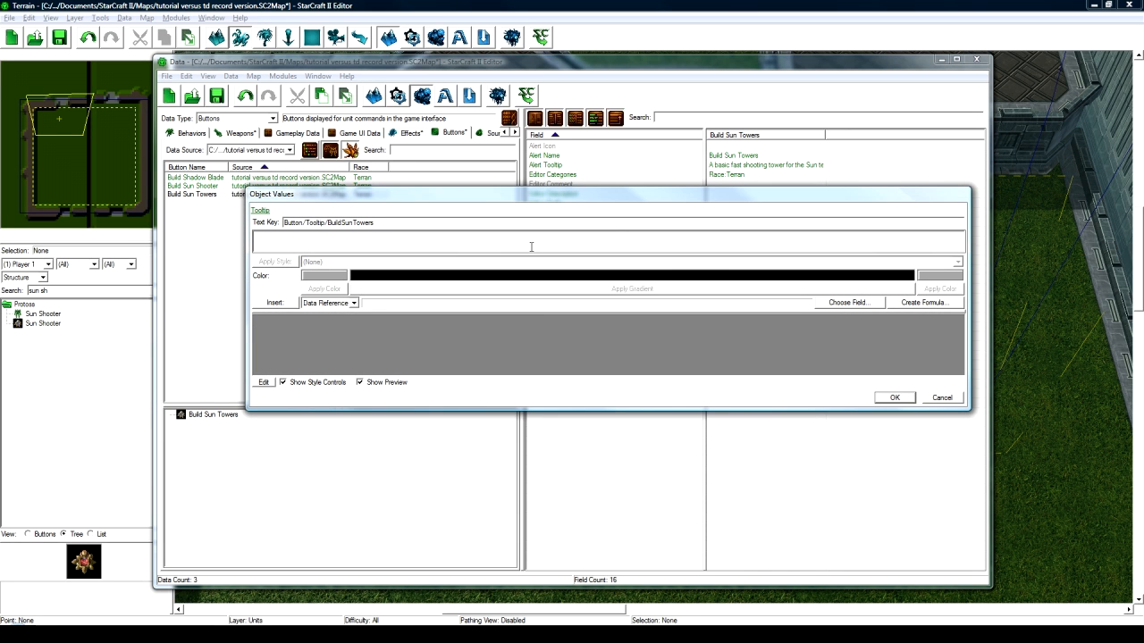
type("View the towers to builk")
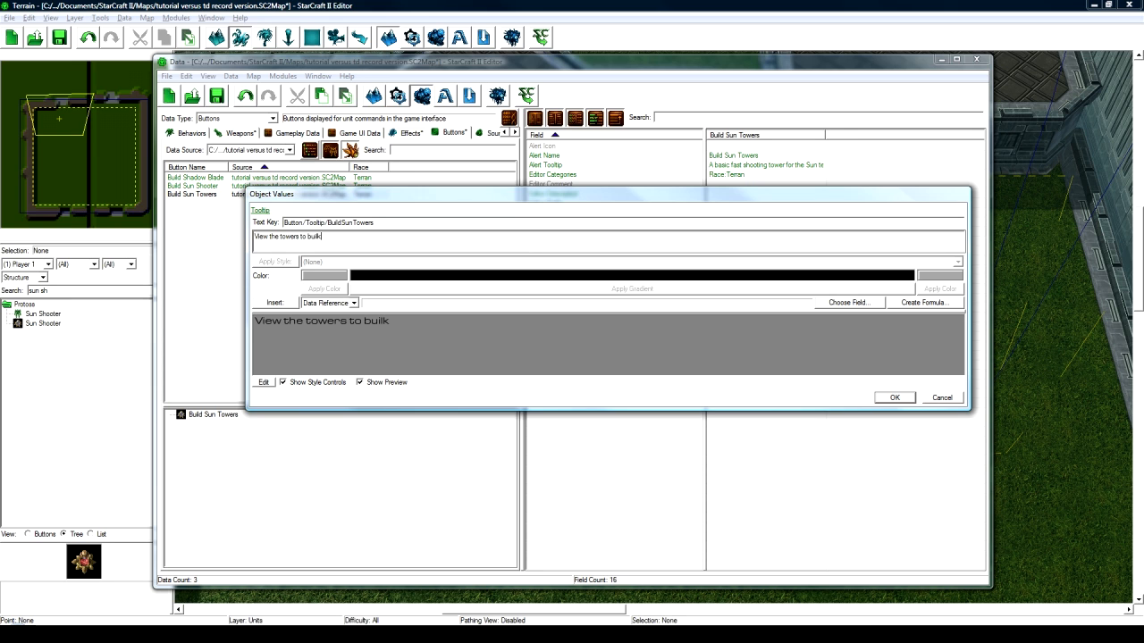
type("d f")
key("BackSpace")
key("BackSpace")
key("BackSpace")
key("BackSpace")
type("d for the Sun Team")
left_click(896, 399)
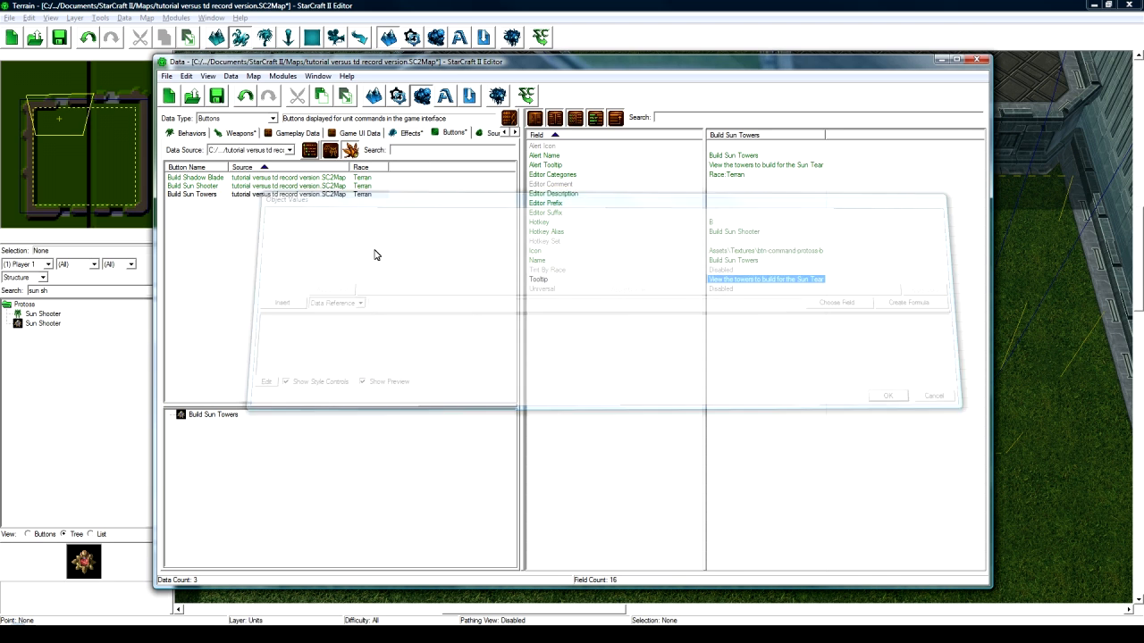
- Duplicate Build Sun Towers and rename the copy 'Build Shadow Towers' with a suggested ID
left_click(249, 197)
key("ctrl+c")
key("ctrl+v")
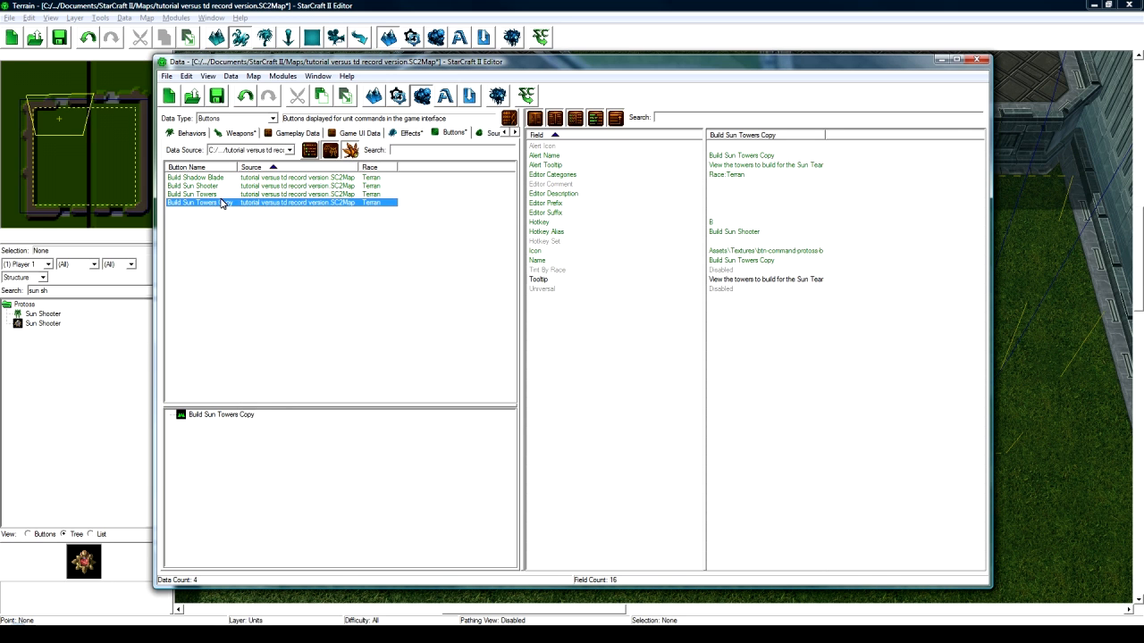
double_click(212, 204)
type("Bu")
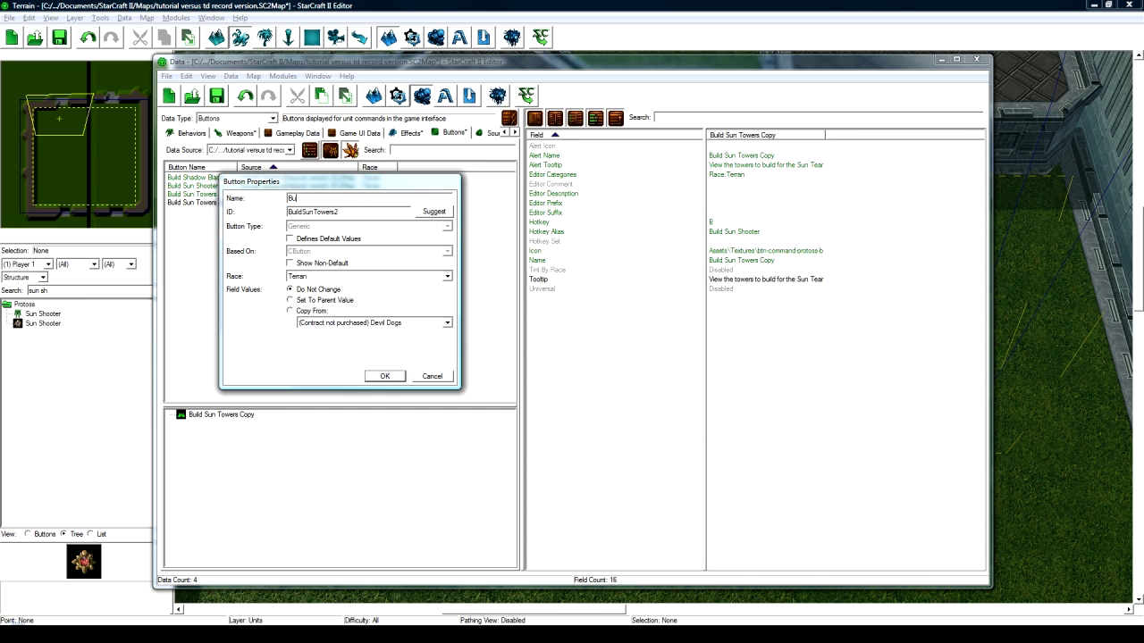
type("ild Shadow Towers")
left_click(433, 211)
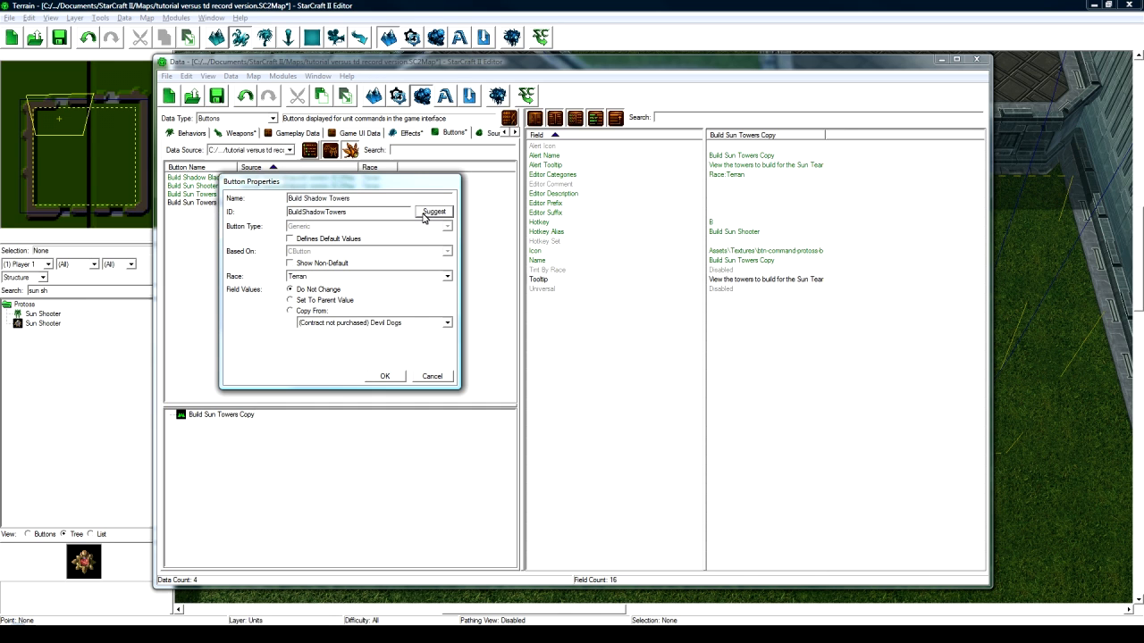
left_click(384, 376)
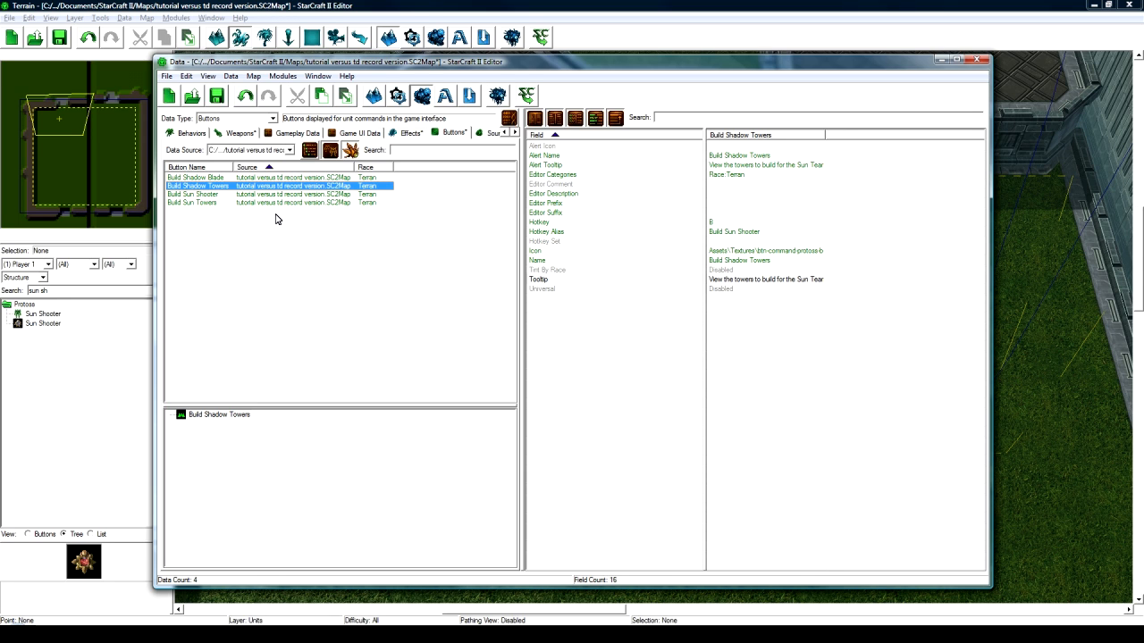
- Set the hotkey alias to Build Shadow Towers
double_click(741, 230)
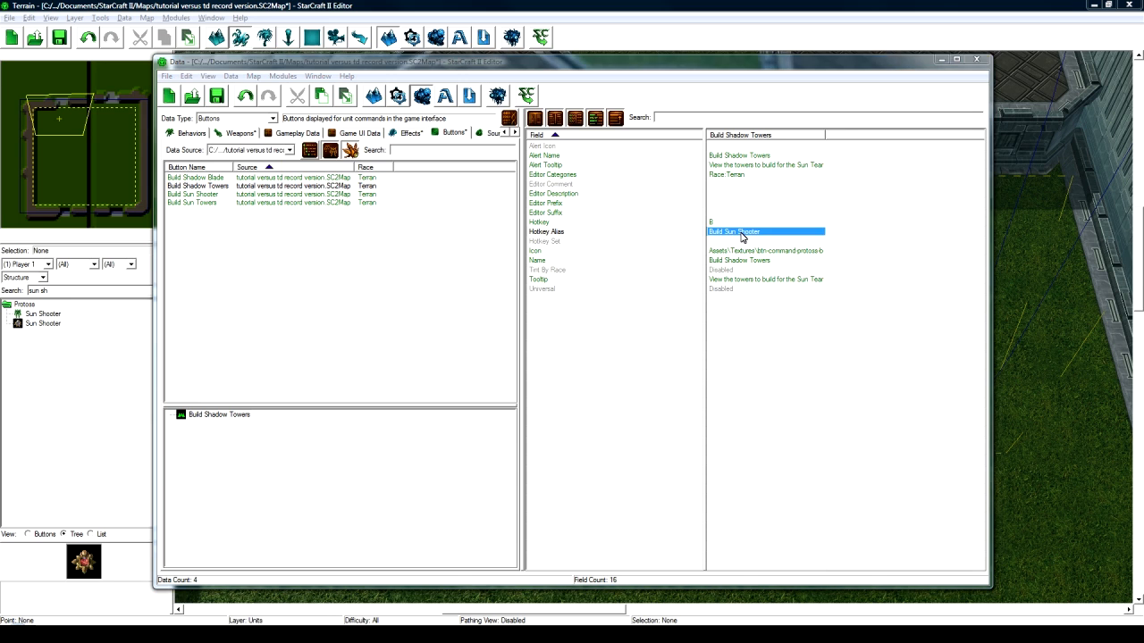
scroll(740, 238, "up", 2)
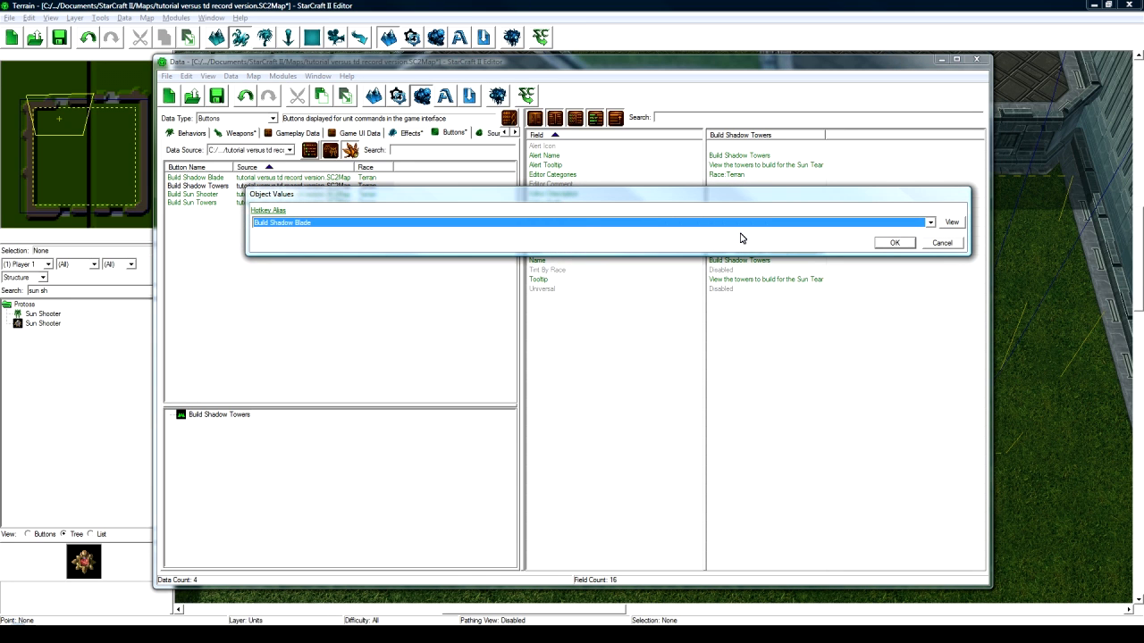
scroll(740, 238, "down", 2)
scroll(740, 238, "down", 1)
key("Return")
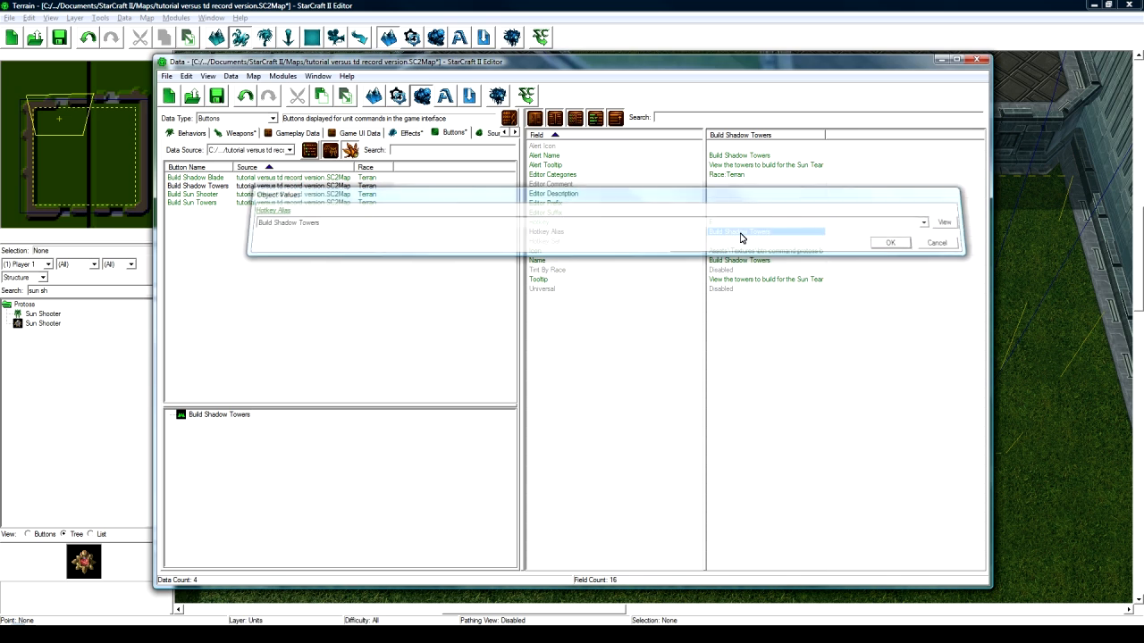
left_click(750, 251)
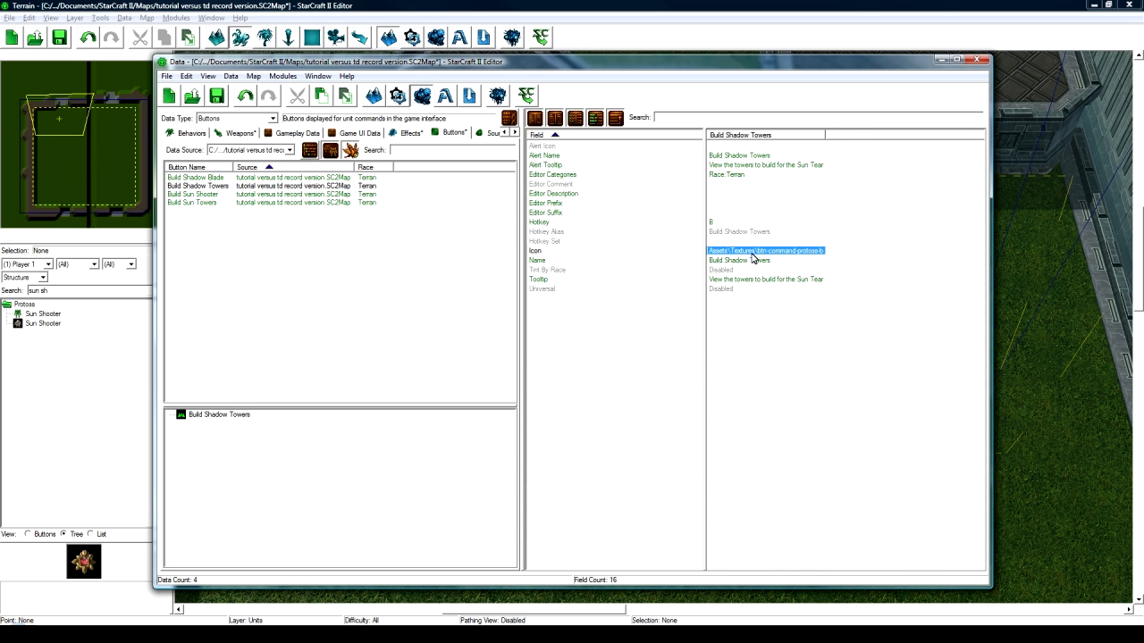
- Change the tooltip to refer to the Shadow Team, then save the map
double_click(753, 278)
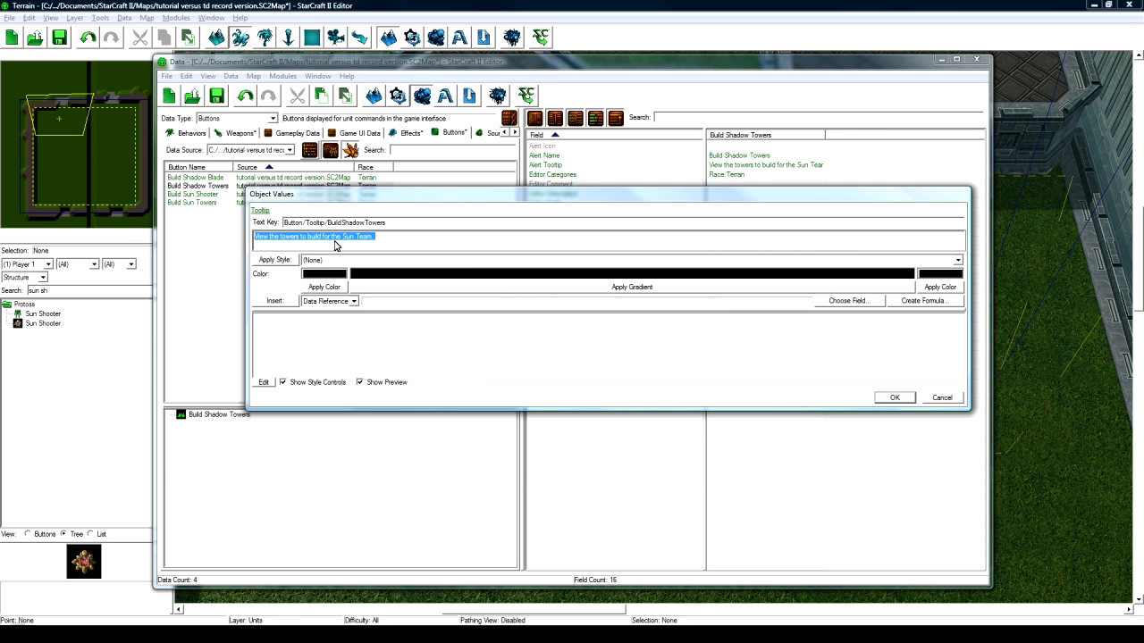
left_click(336, 245)
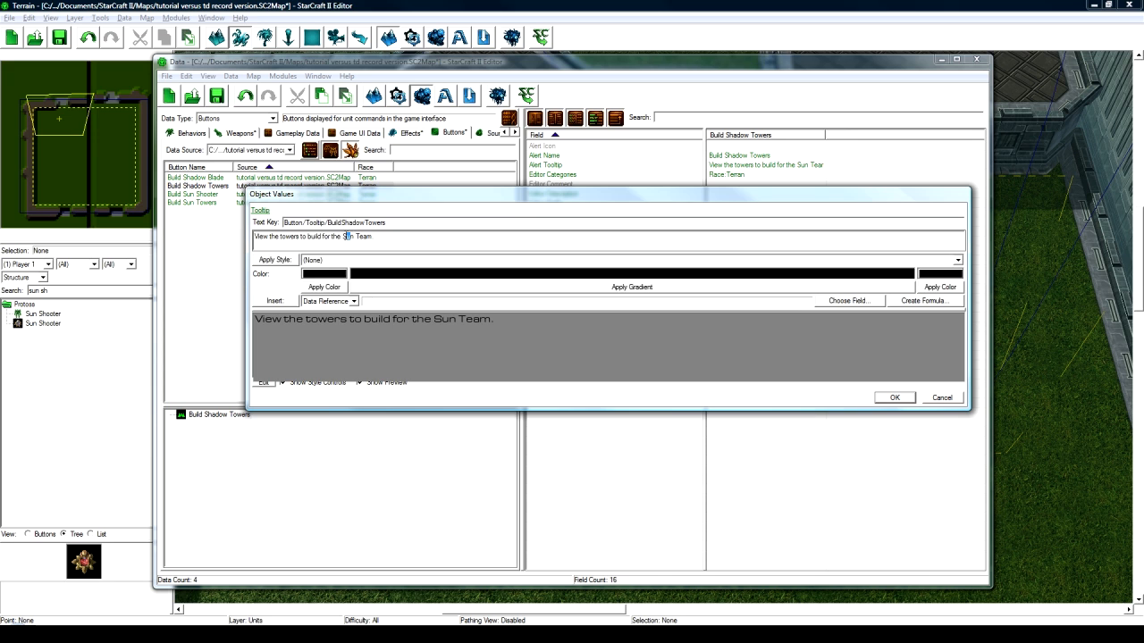
type("Shadow")
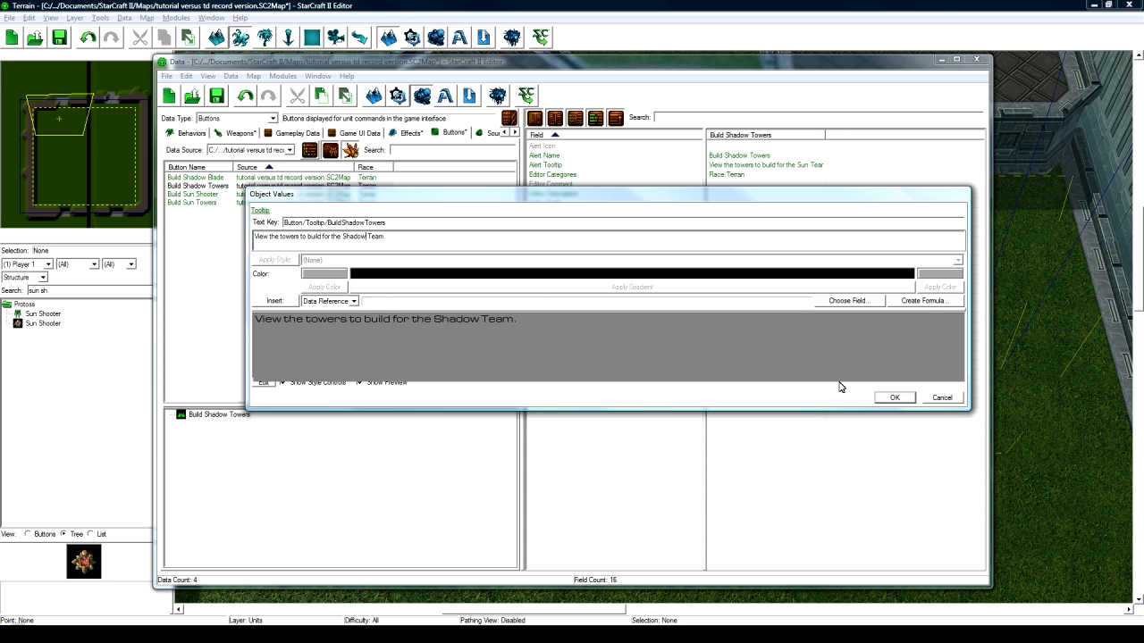
left_click(891, 398)
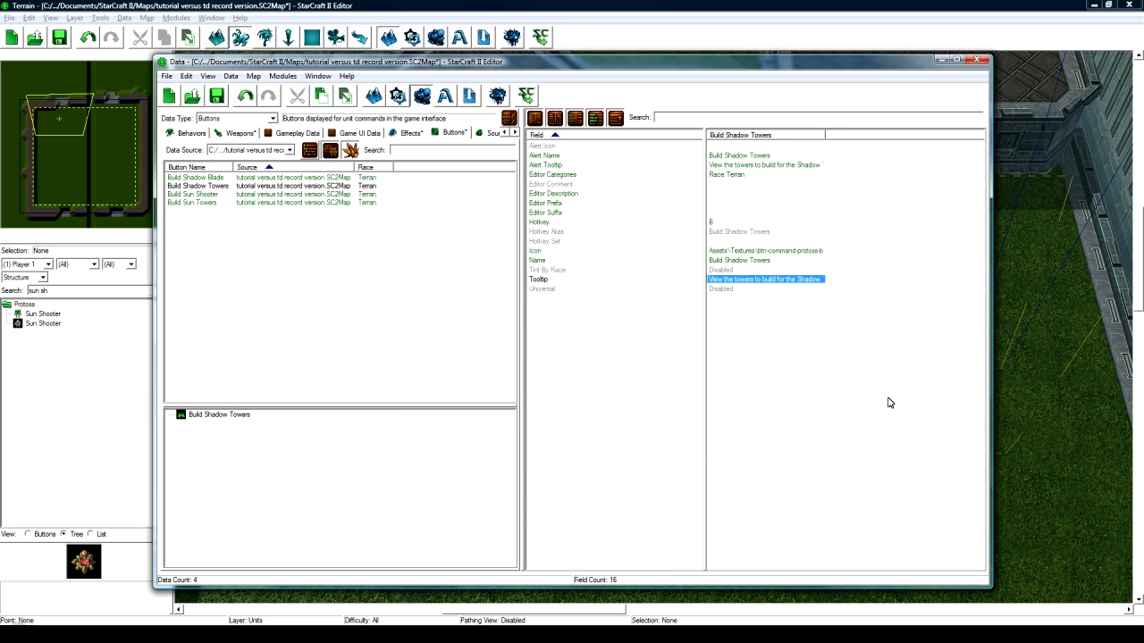
left_click(388, 251)
key("ctrl+s")
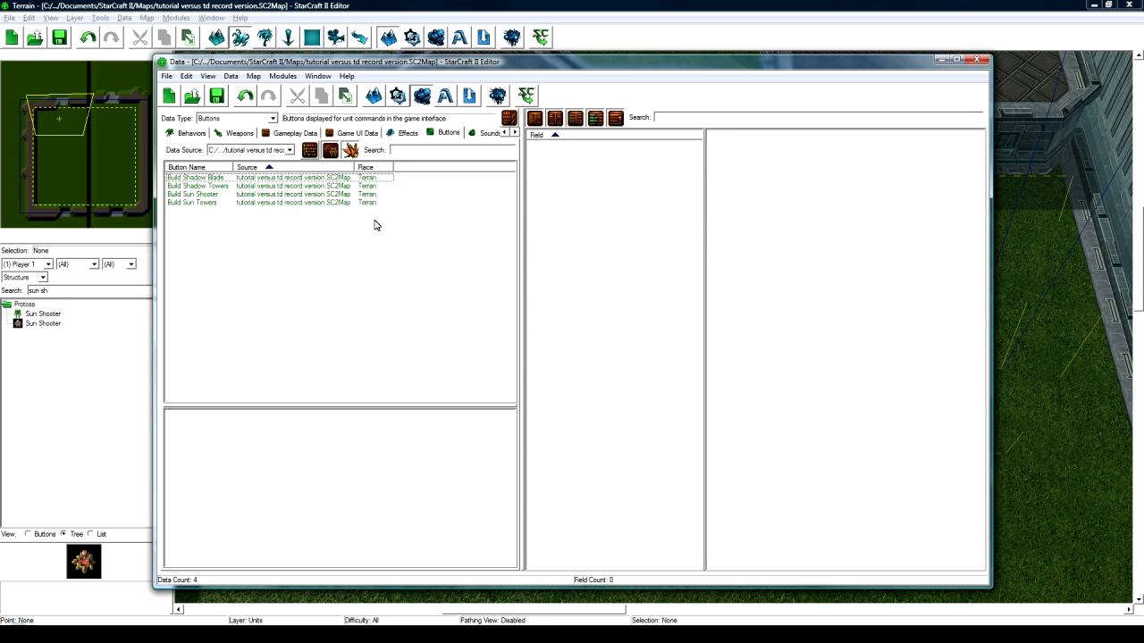
- Show Units from All Data in the data editor and place the cursor in Search
left_click(249, 121)
scroll(226, 208, "up", 5)
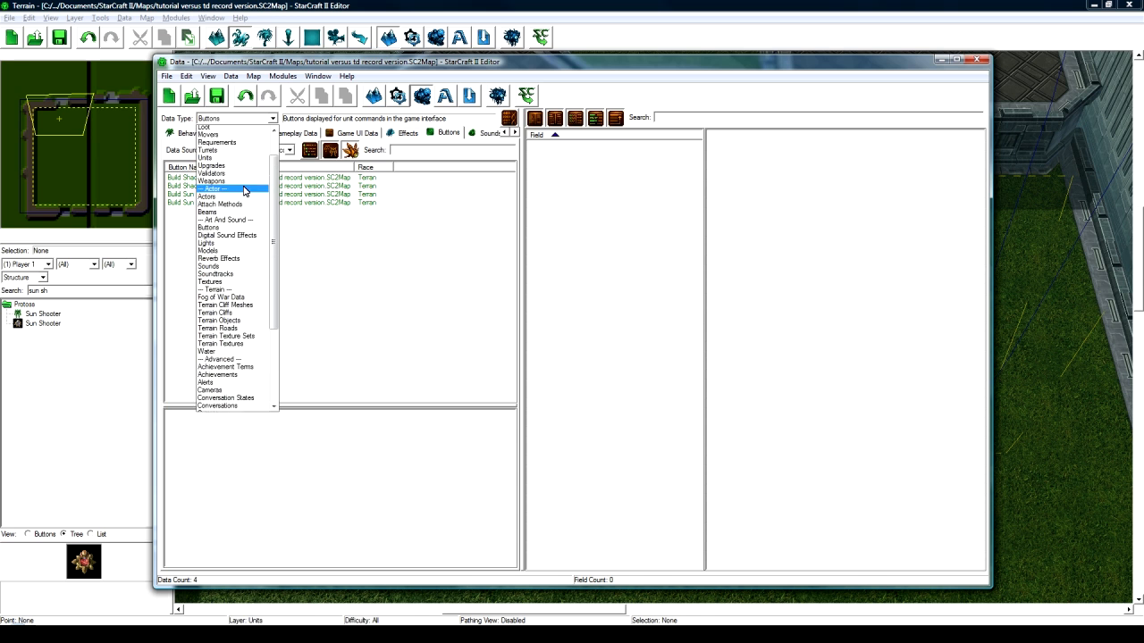
left_click(226, 208)
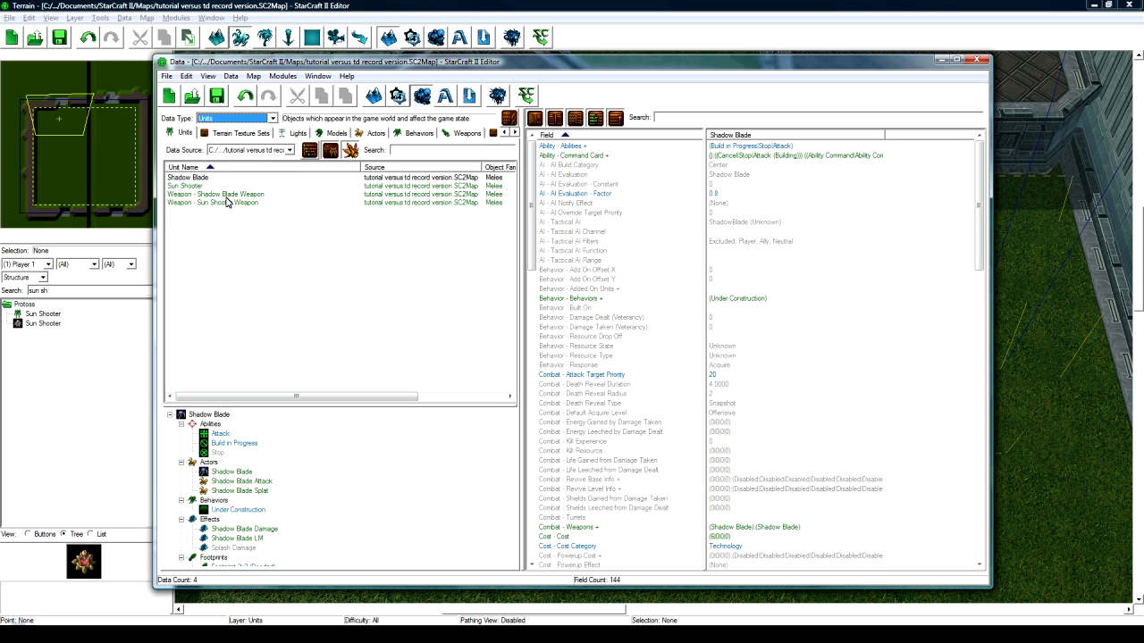
left_click(250, 151)
left_click(377, 164)
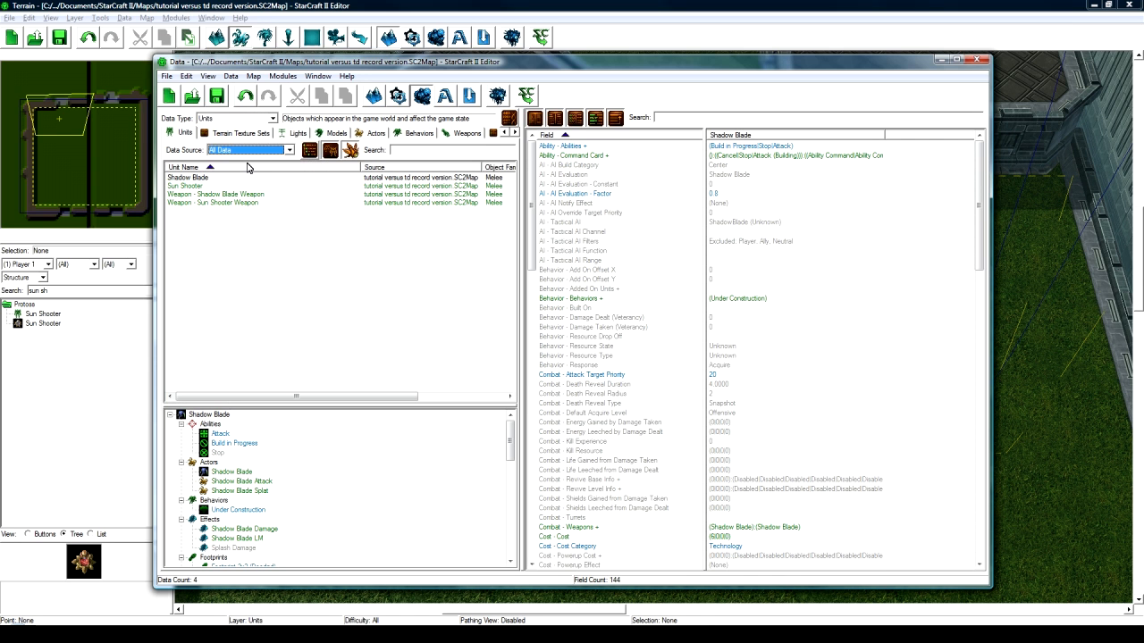
left_click(413, 151)
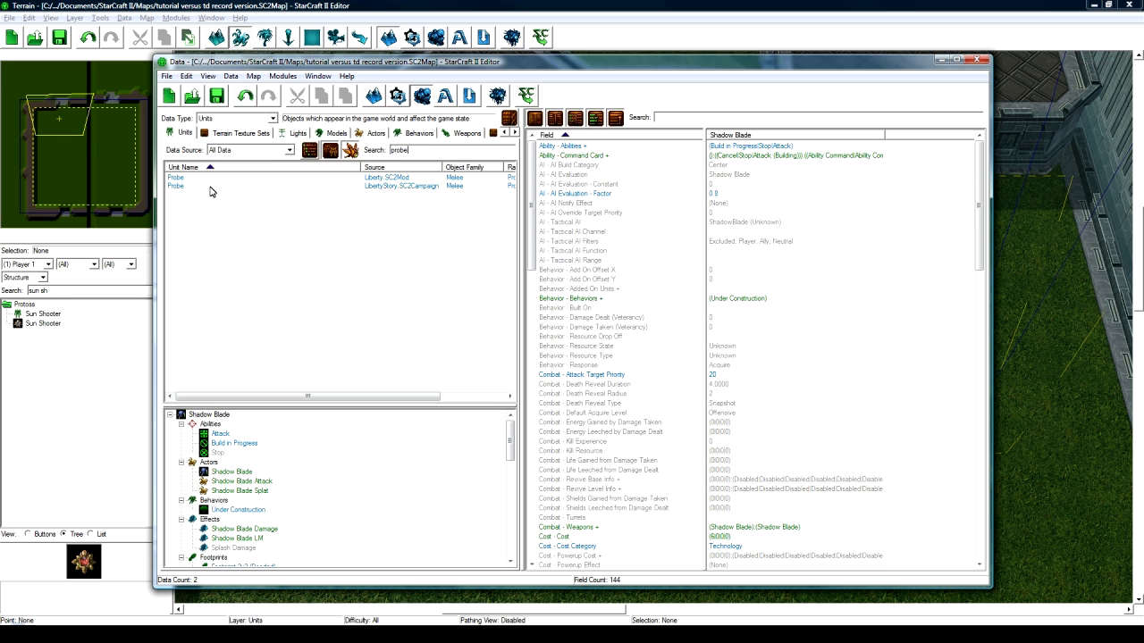
- Duplicate the campaign Probe unit along with its linked Build ability and Probe actor
left_click(207, 187)
right_click(207, 187)
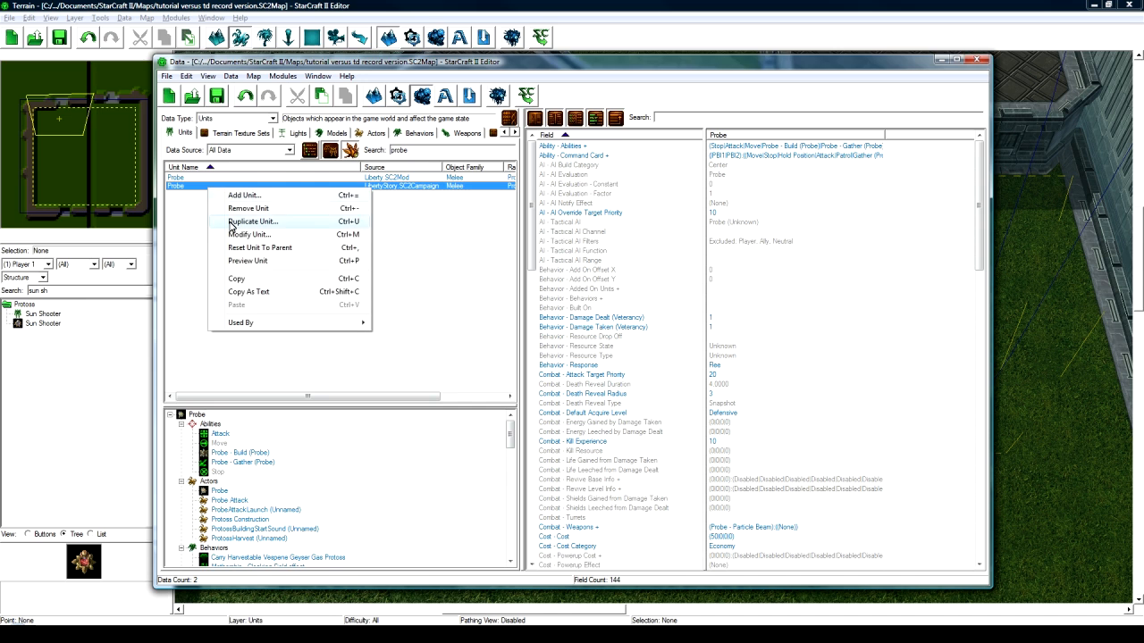
left_click(230, 223)
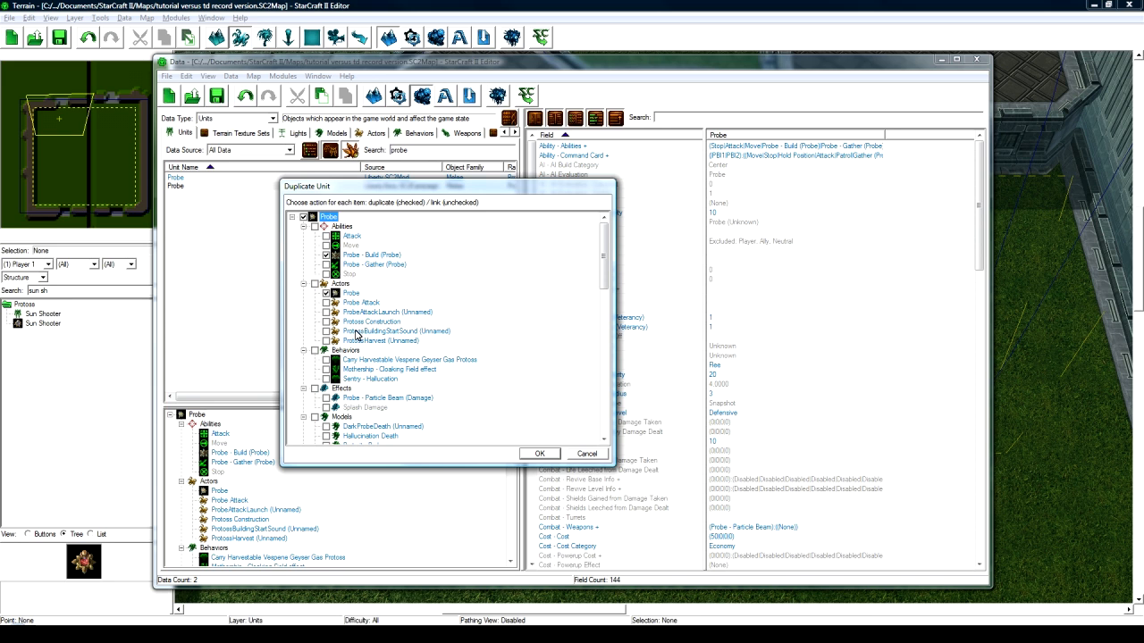
scroll(358, 331, "down", 1)
scroll(362, 318, "up", 1)
scroll(376, 322, "down", 1)
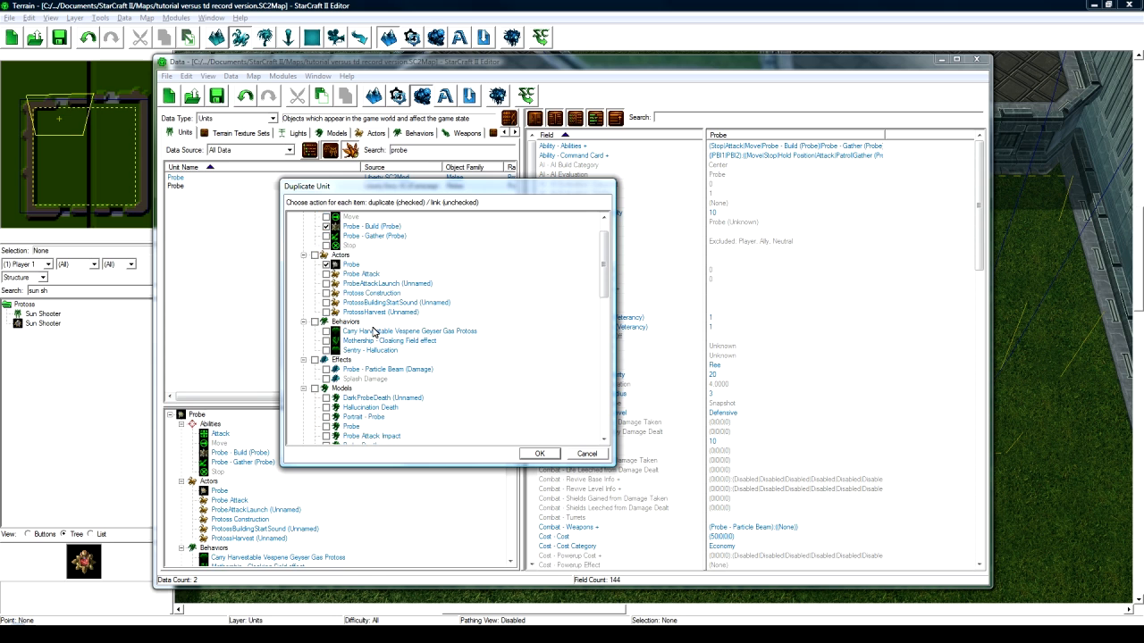
scroll(374, 332, "down", 6)
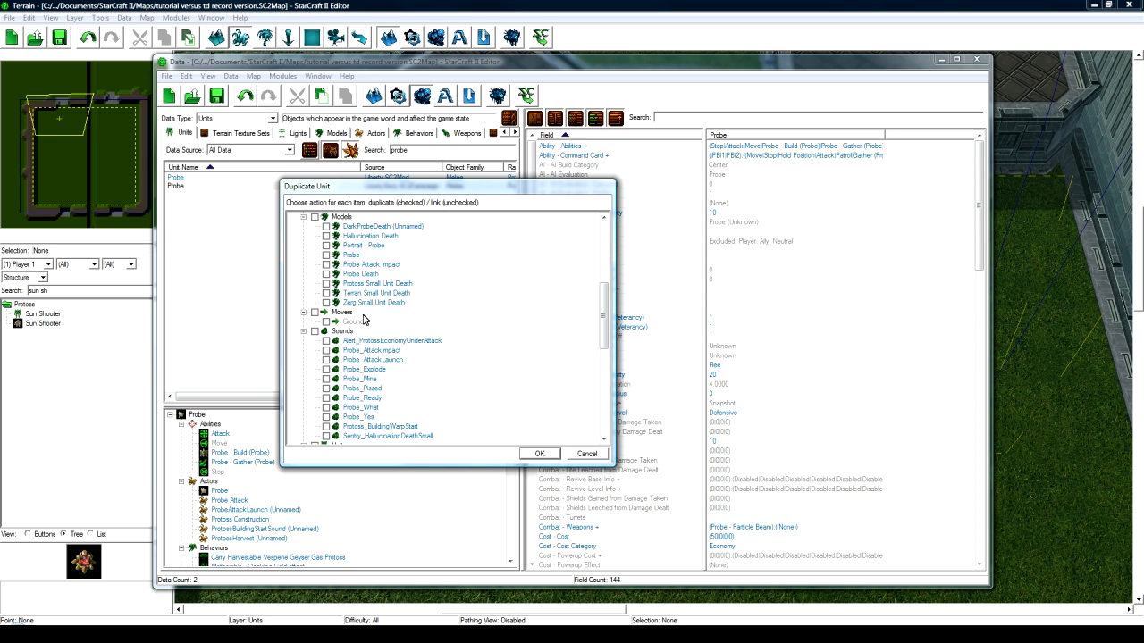
scroll(353, 277, "down", 12)
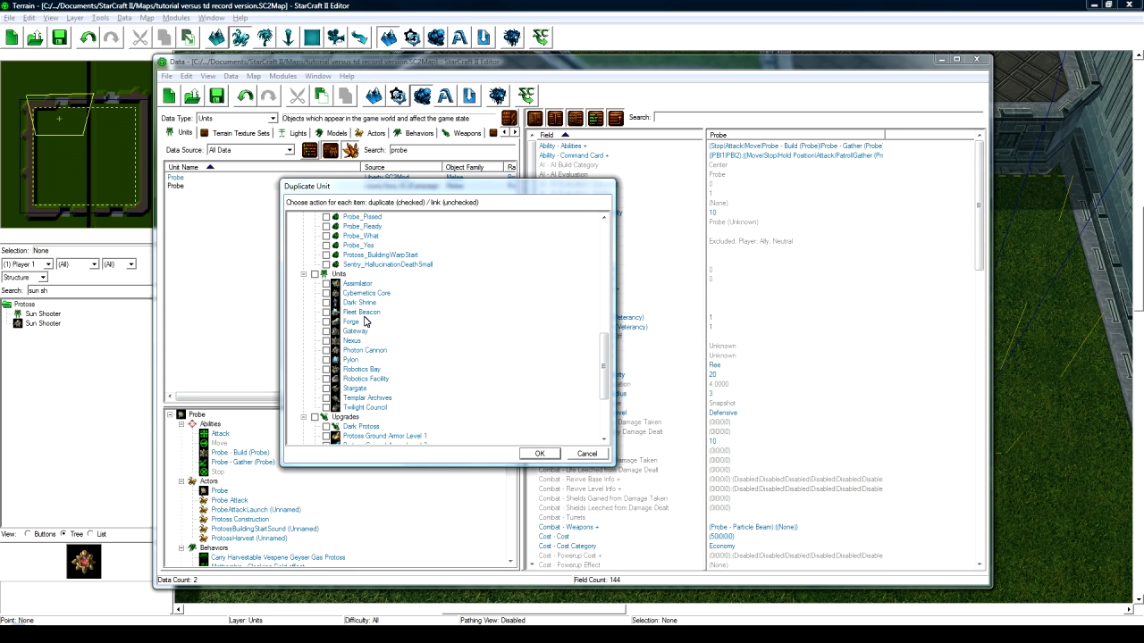
left_click(539, 454)
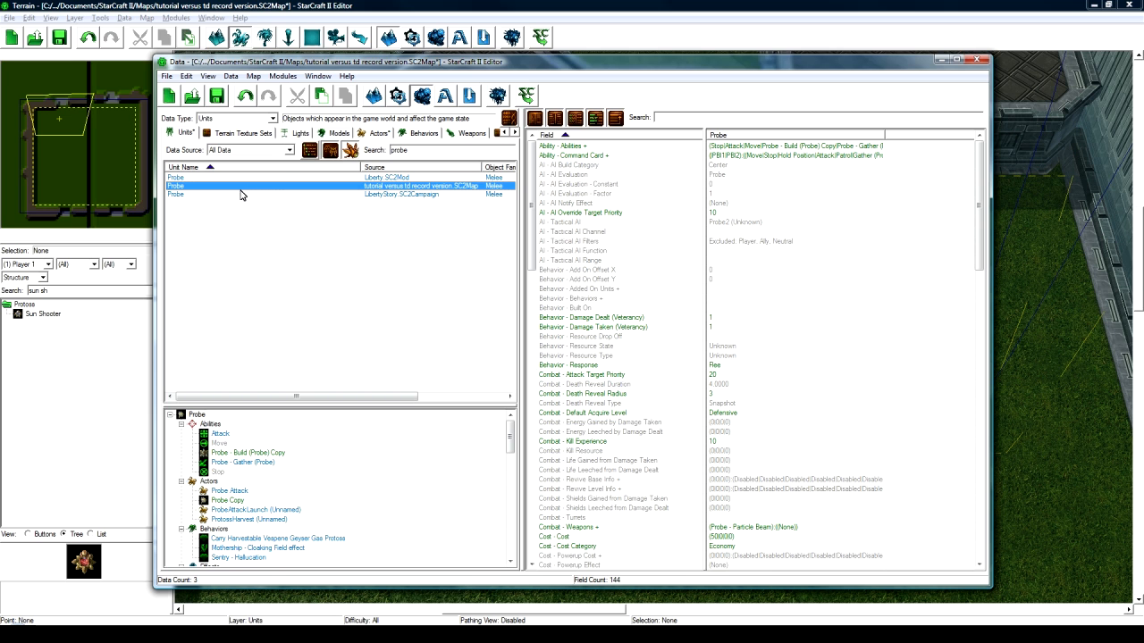
- Rename the copied Probe actor to Sun Builder with the suggested ID SunBuilder
double_click(231, 501)
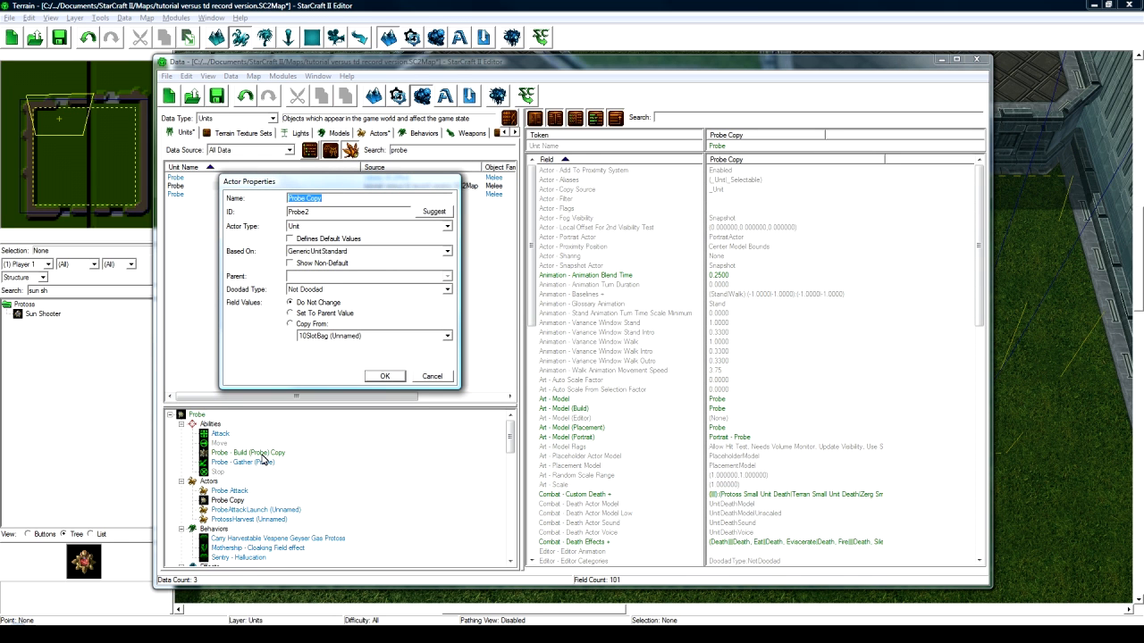
type("Sun Builder")
left_click(421, 212)
left_click(384, 377)
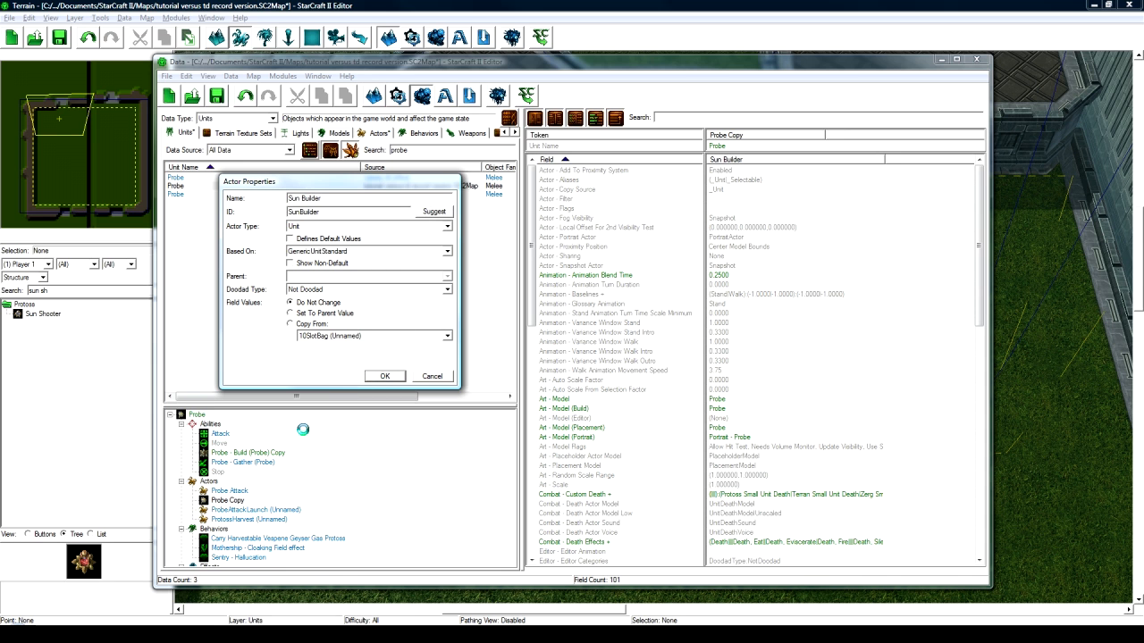
- Rename the copied Probe unit to Sun Builder with ID SunBuilder
double_click(198, 415)
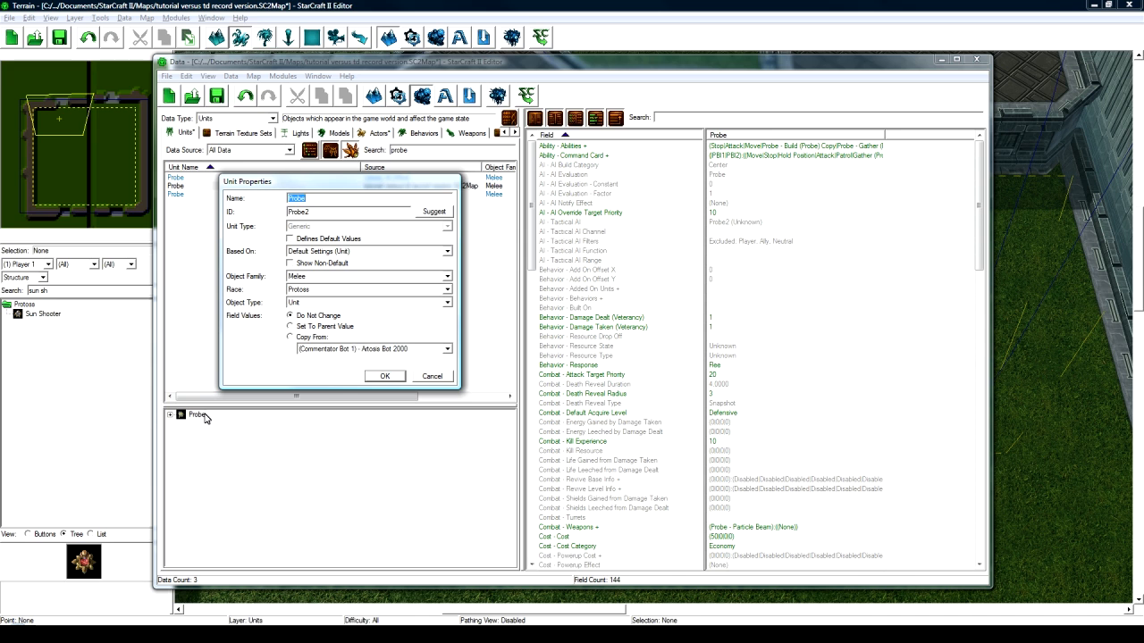
type("Sun Builder")
left_click(434, 212)
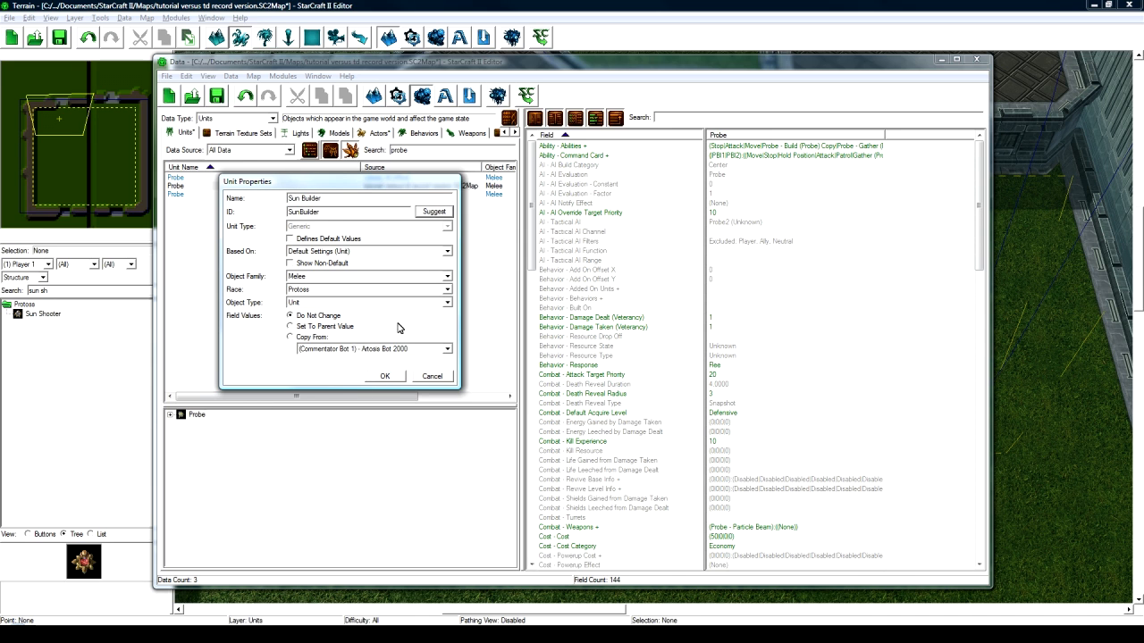
left_click(384, 376)
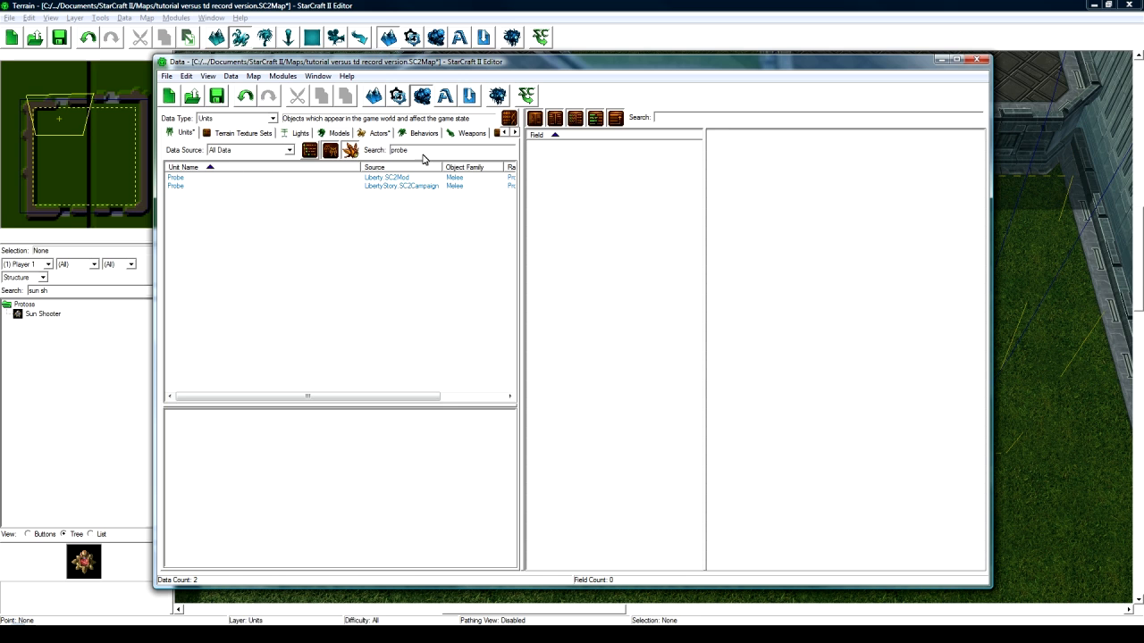
- Clear the probe search, show only this map's data, and select the Sun Builder unit
left_click_drag(423, 153, 390, 151)
key("BackSpace")
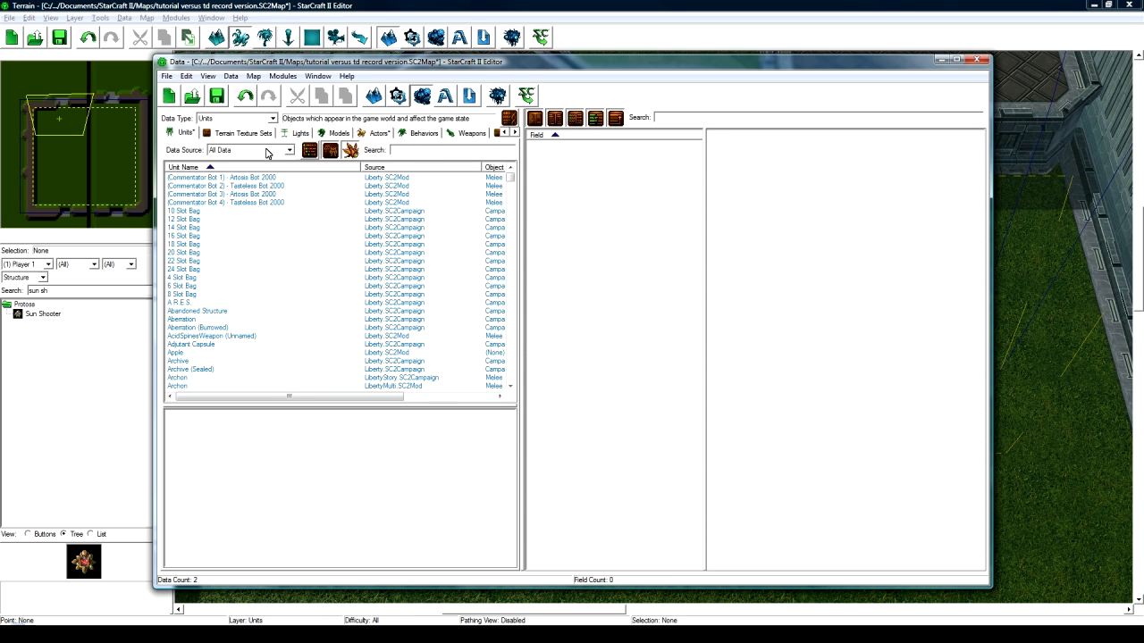
left_click(268, 149)
left_click(257, 207)
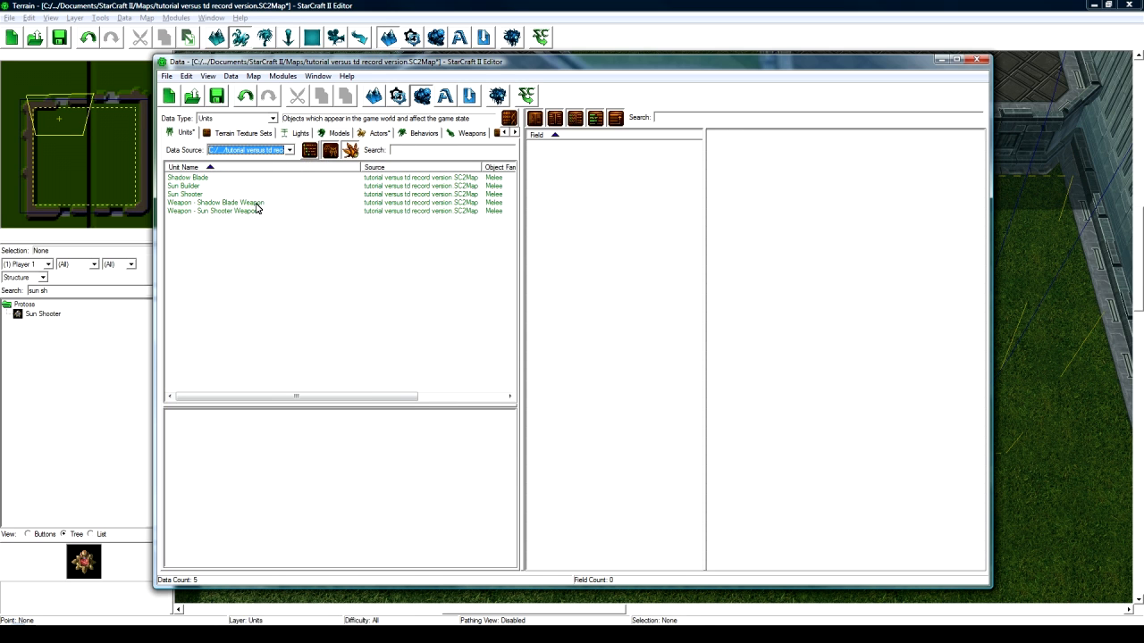
left_click(190, 187)
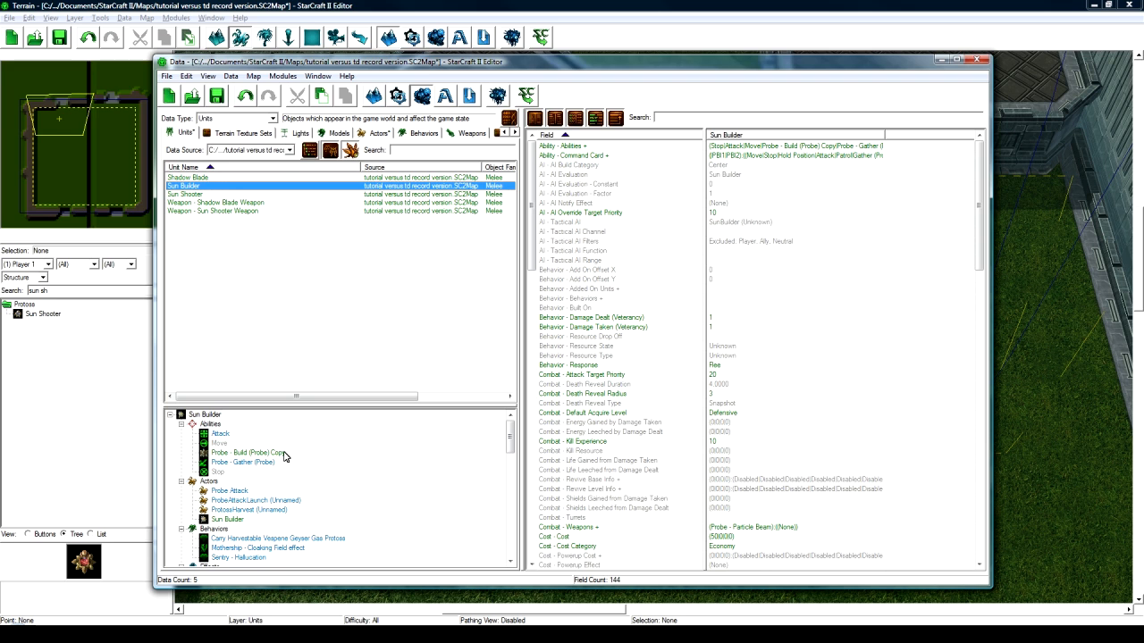
- Set the copied build ability's Editor Prefix to 'Sun Builder -'
left_click(280, 453)
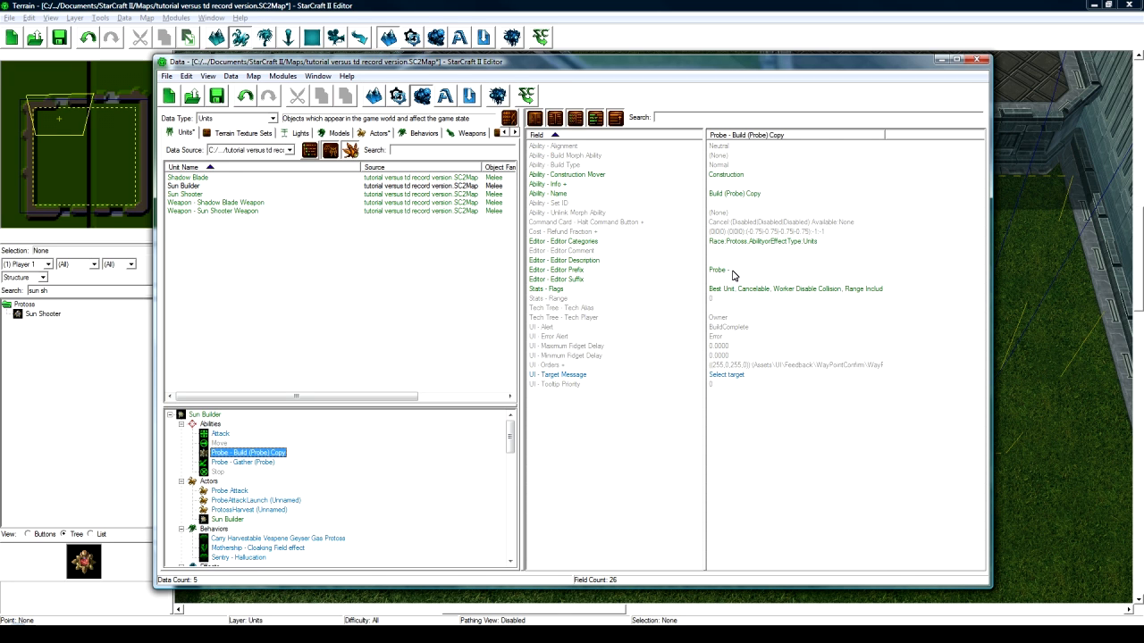
double_click(728, 270)
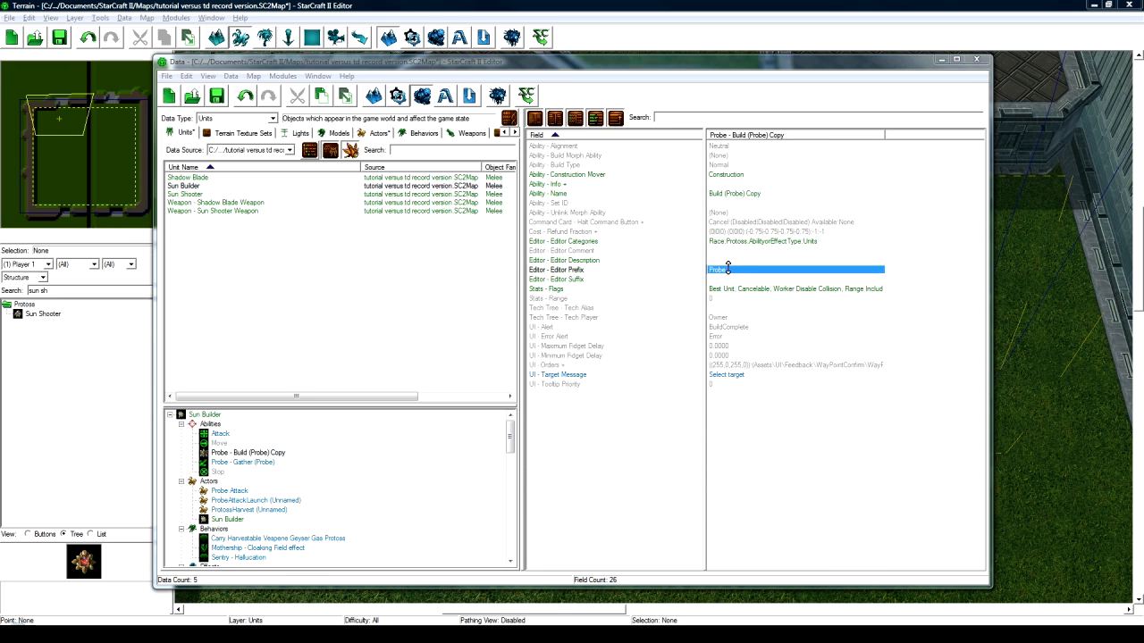
type("S")
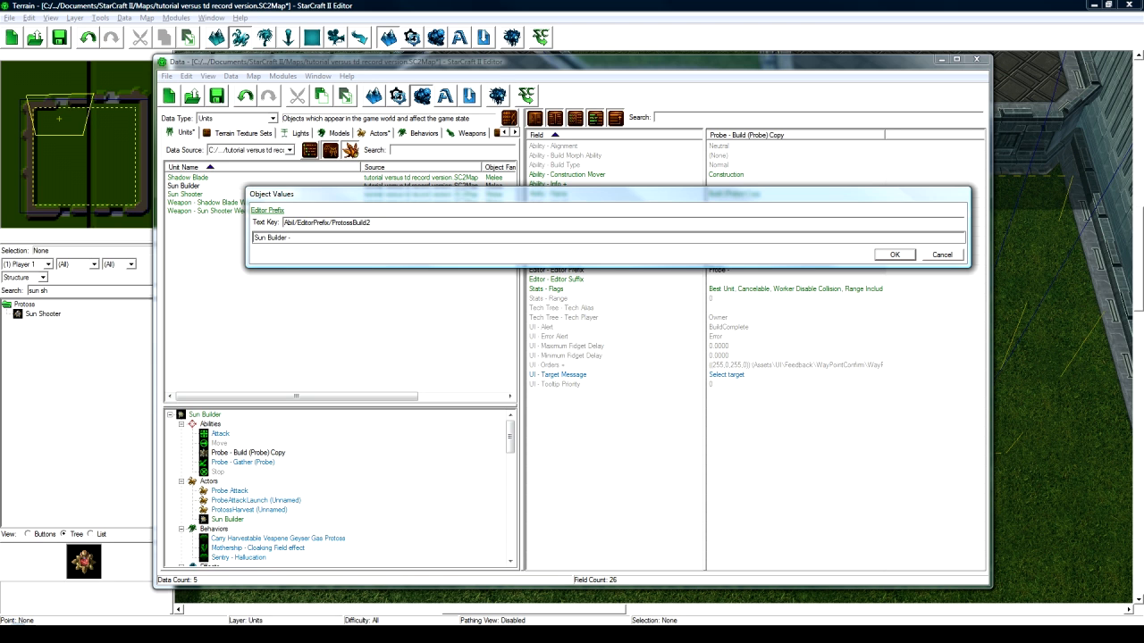
type("un Builder -")
key("Return")
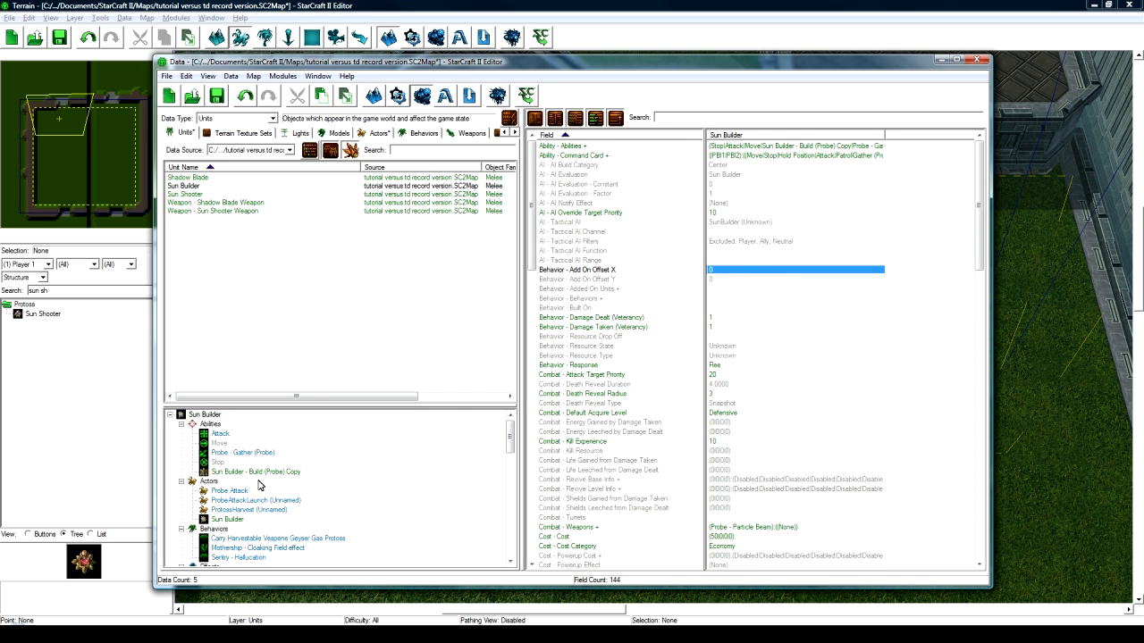
left_click(265, 472)
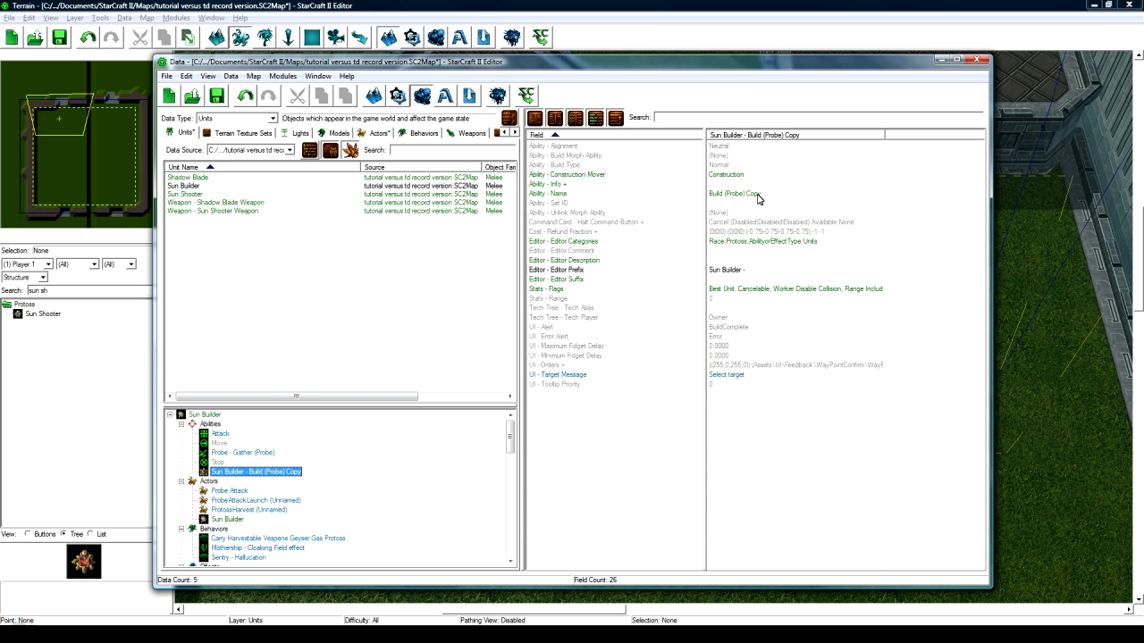
double_click(728, 194)
left_click(916, 255)
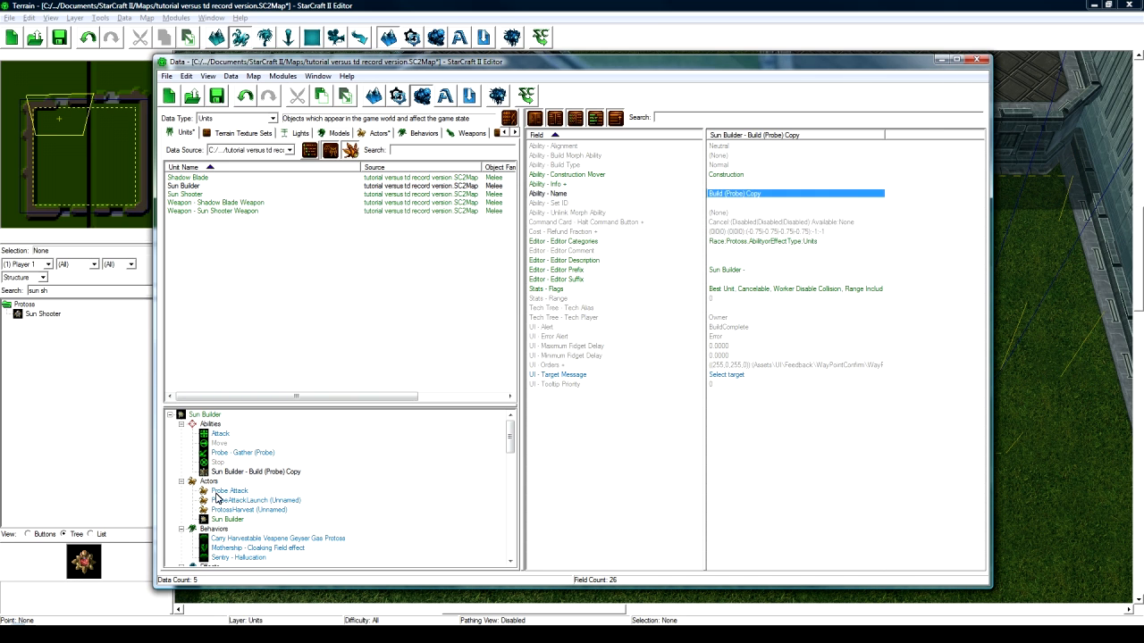
- Rename the build ability to Build (Sun Builder) with ID BuildSunBuilder
double_click(266, 473)
type("Build (Sun Builder")
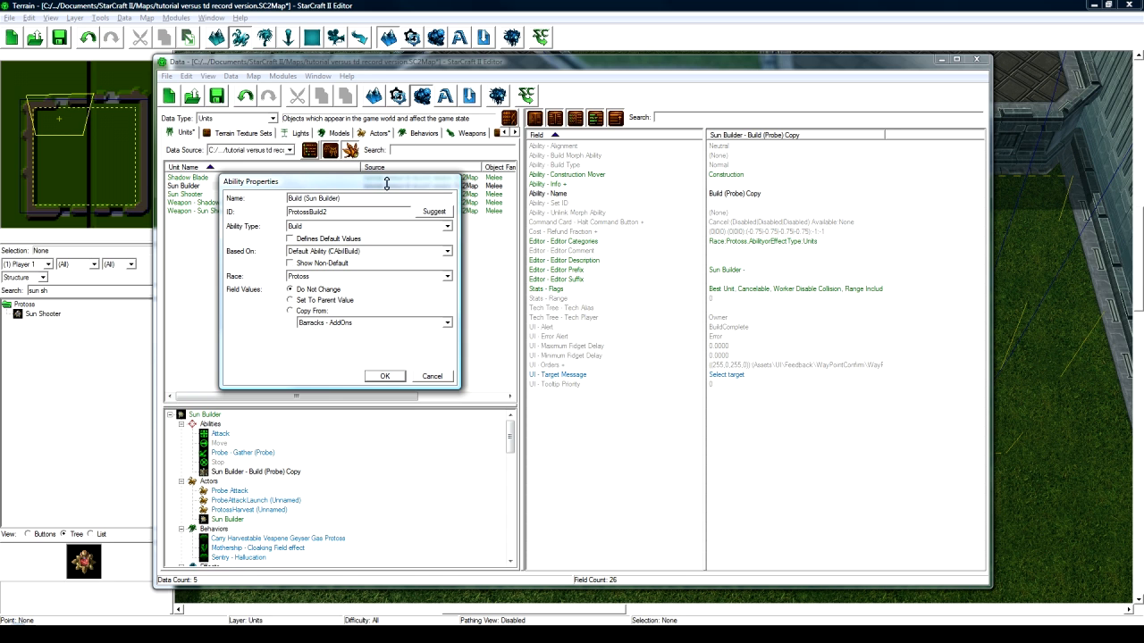
left_click(427, 213)
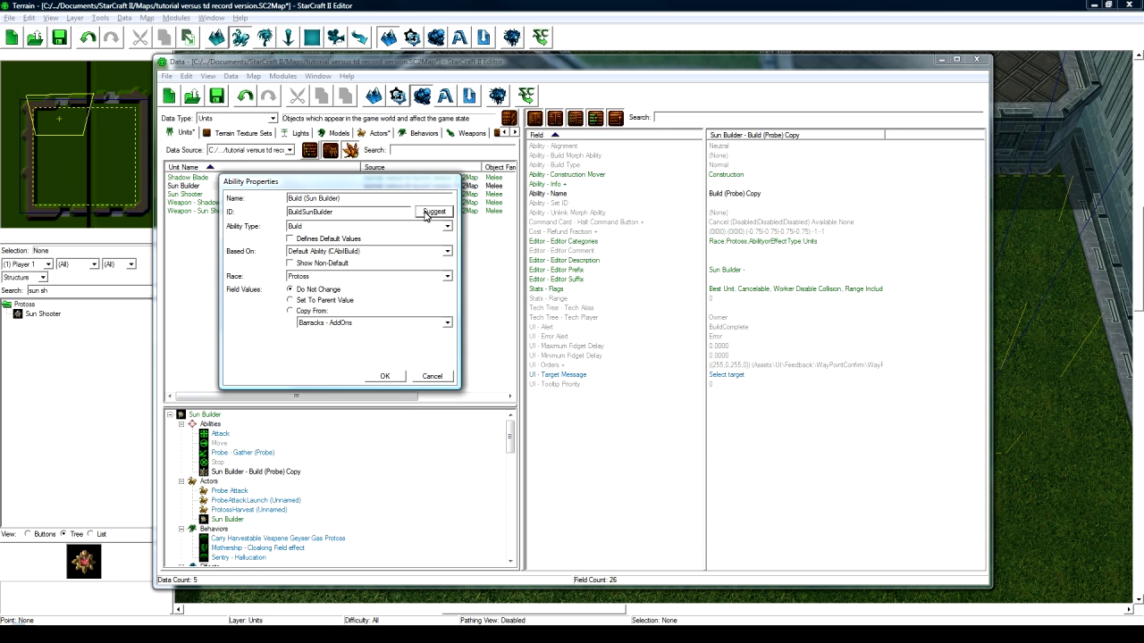
left_click(399, 376)
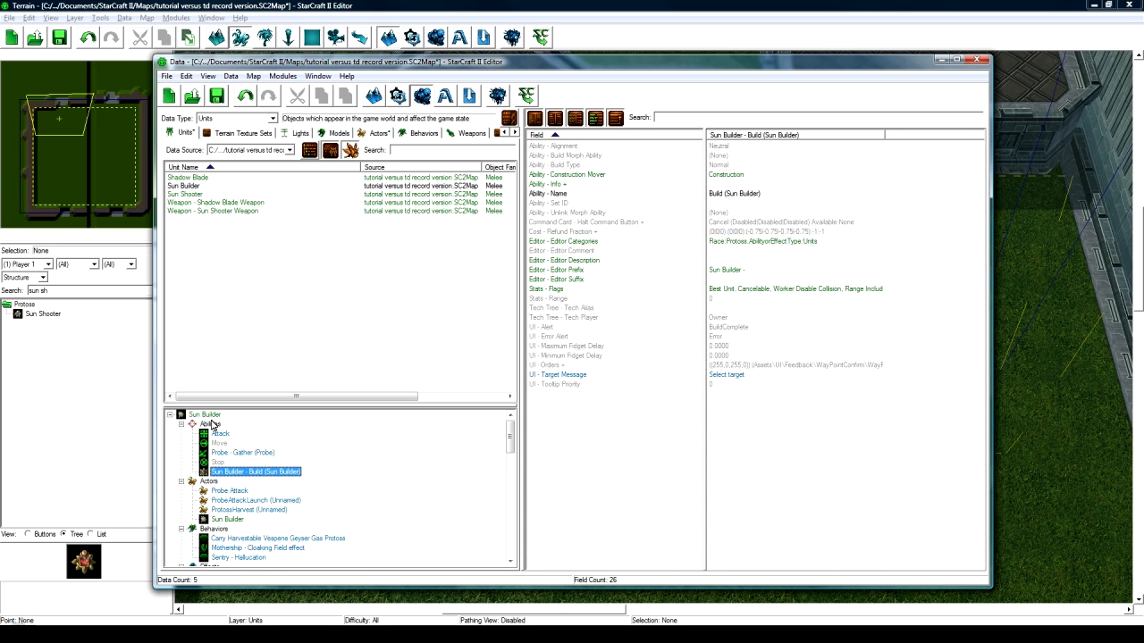
- Return to the Sun Builder unit's fields and open its Ability - Abilities list
scroll(231, 465, "down", 1)
scroll(231, 464, "down", 1)
left_click(231, 462)
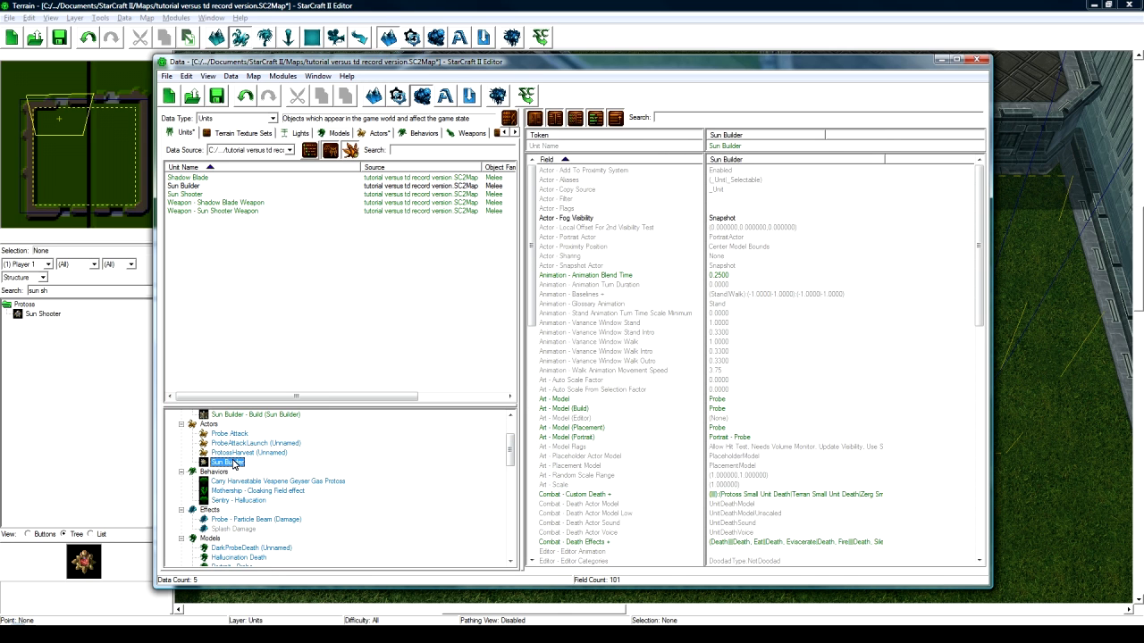
scroll(927, 337, "down", 13)
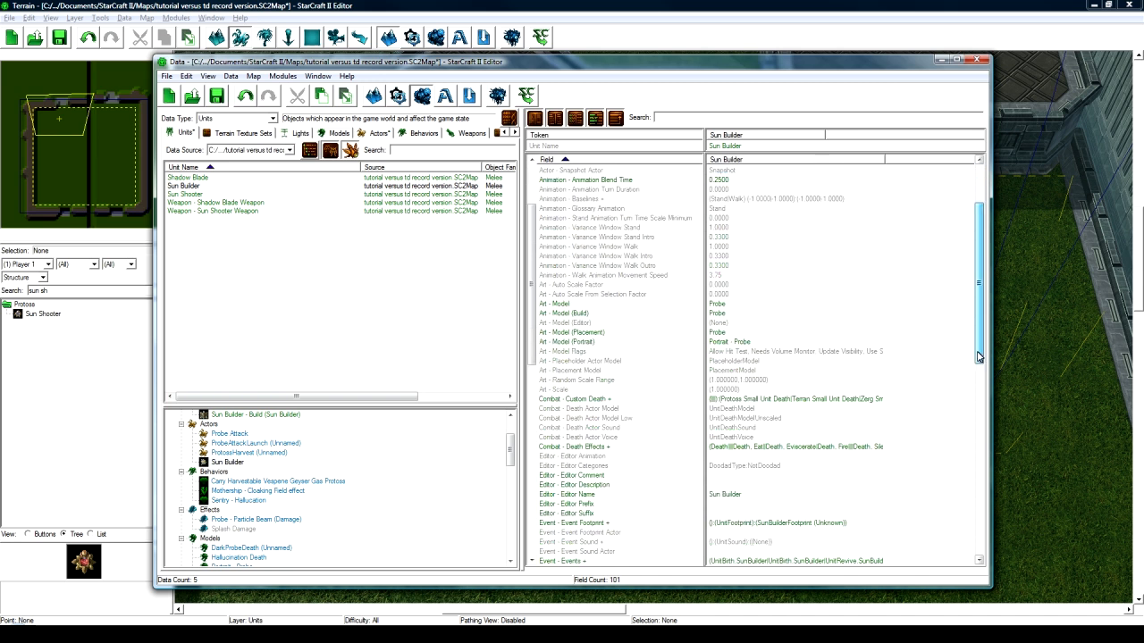
scroll(960, 402, "up", 13)
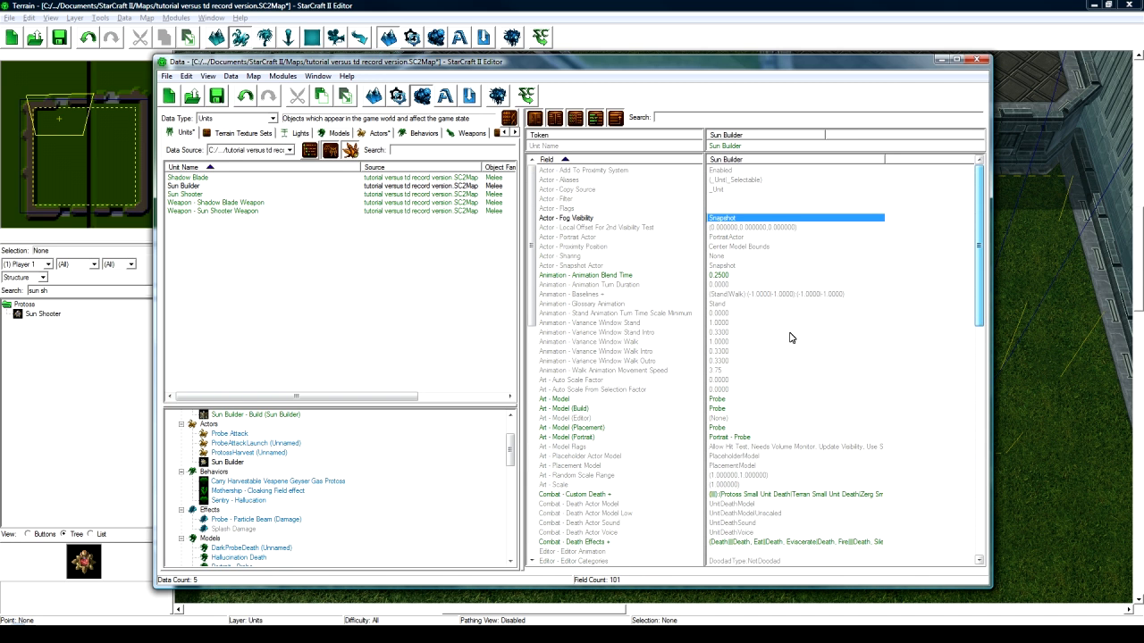
scroll(269, 464, "up", 2)
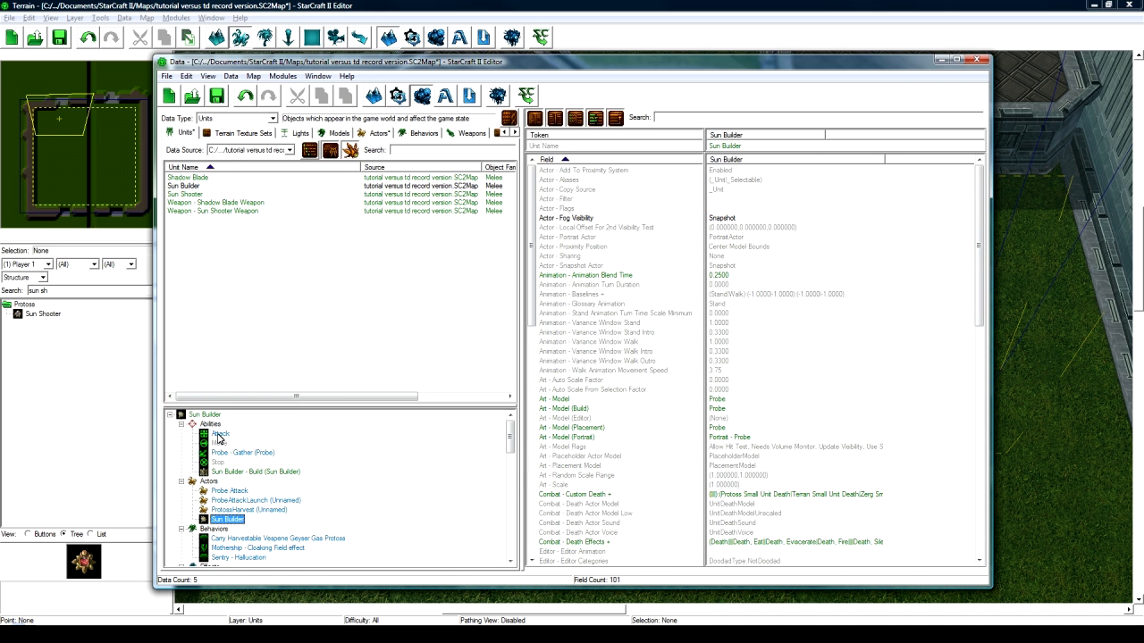
left_click(214, 416)
left_click(715, 159)
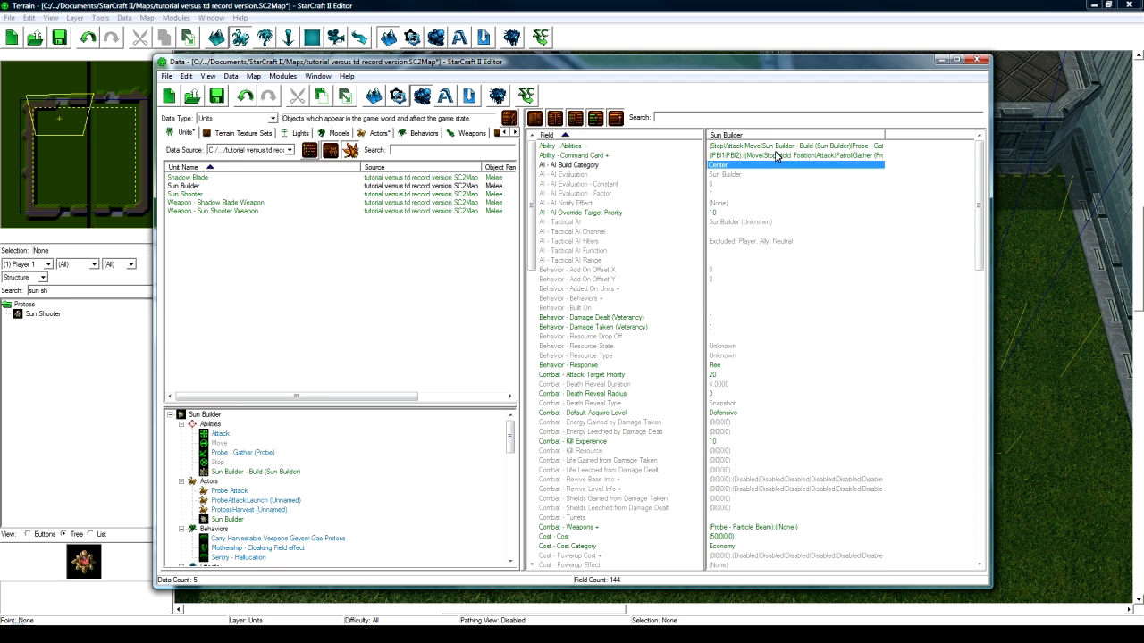
double_click(715, 147)
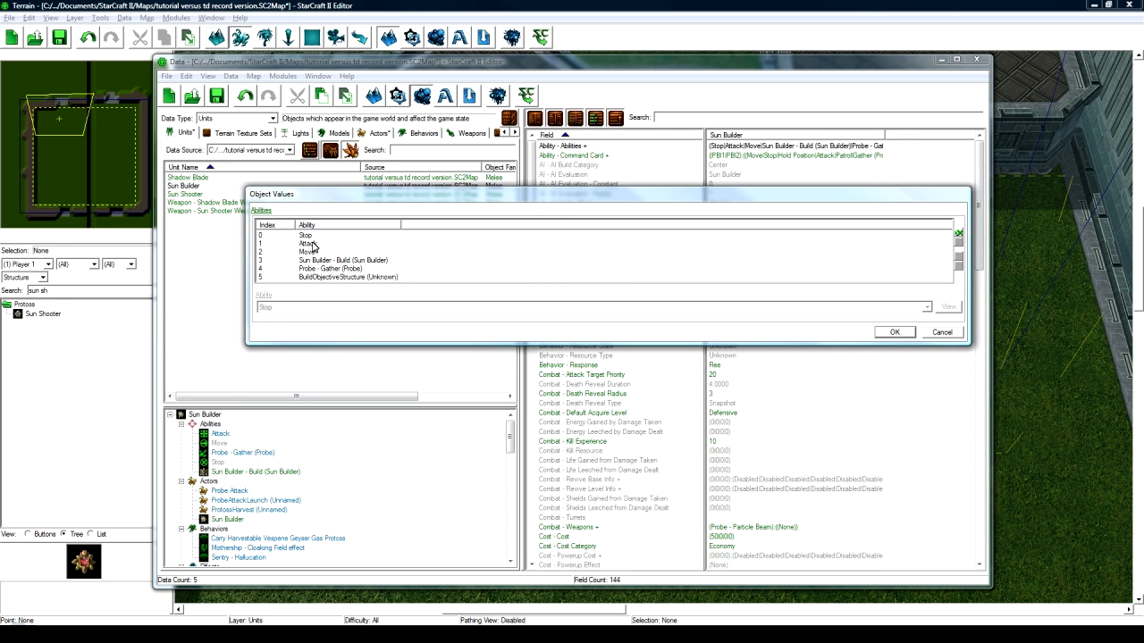
- Remove Attack, Probe - Gather and BuildObjectiveStructure, leaving Stop, Move and the build ability
left_click(308, 244)
left_click(958, 243)
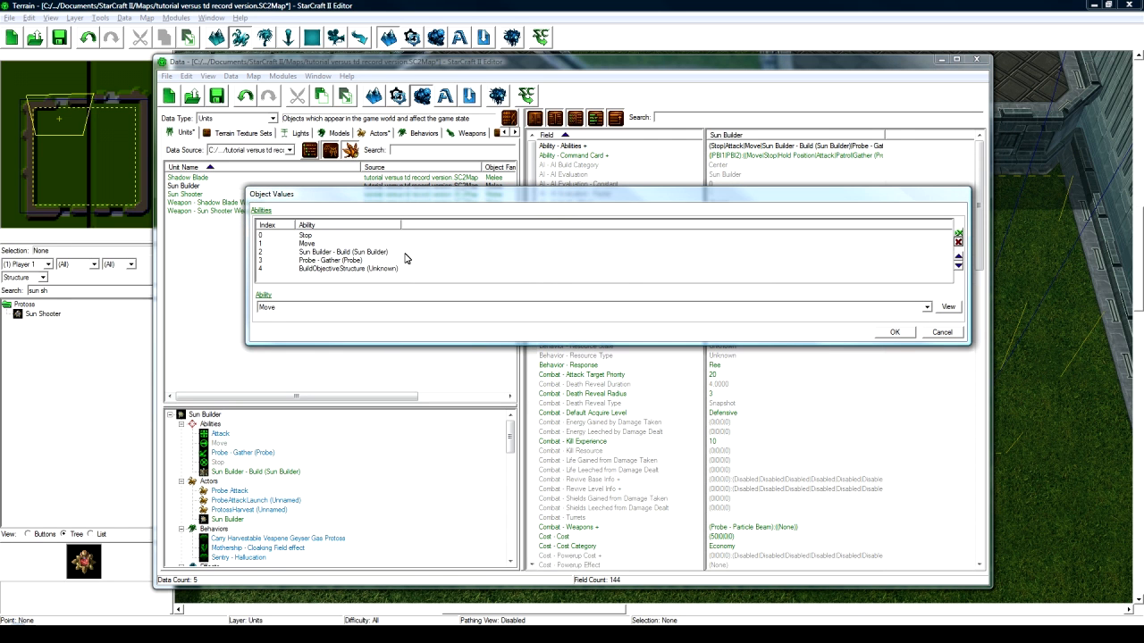
left_click(373, 253)
left_click(374, 260)
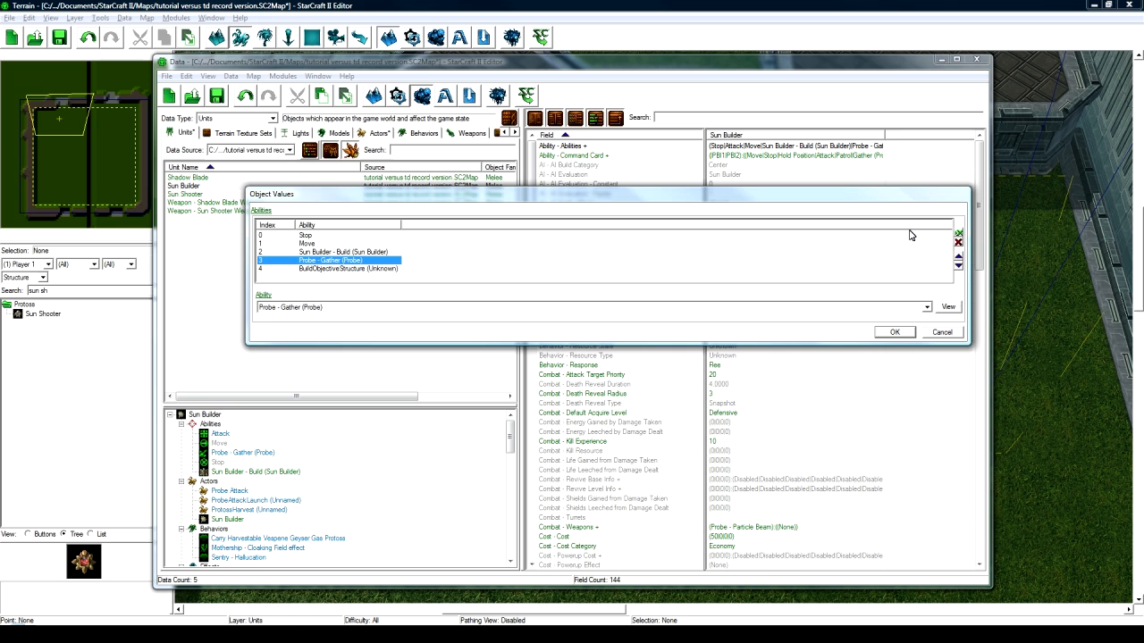
left_click(958, 242)
left_click(958, 242)
left_click(895, 332)
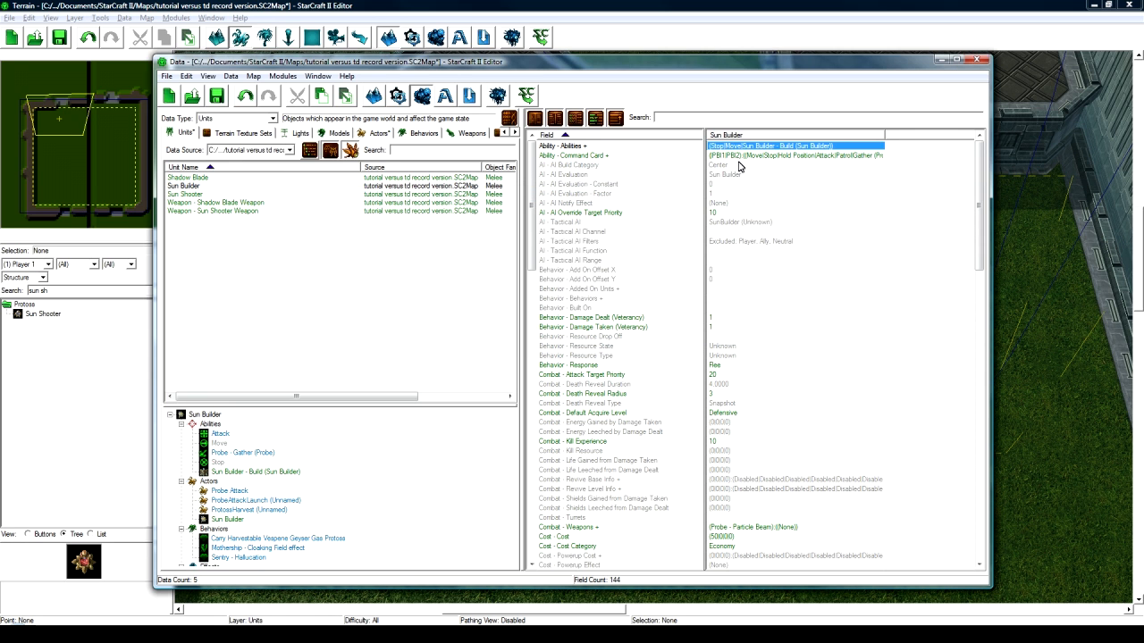
- Remove Gather, Return Cargo, Warp In Advanced Structure and Attack from the first command card
left_click(745, 156)
double_click(745, 156)
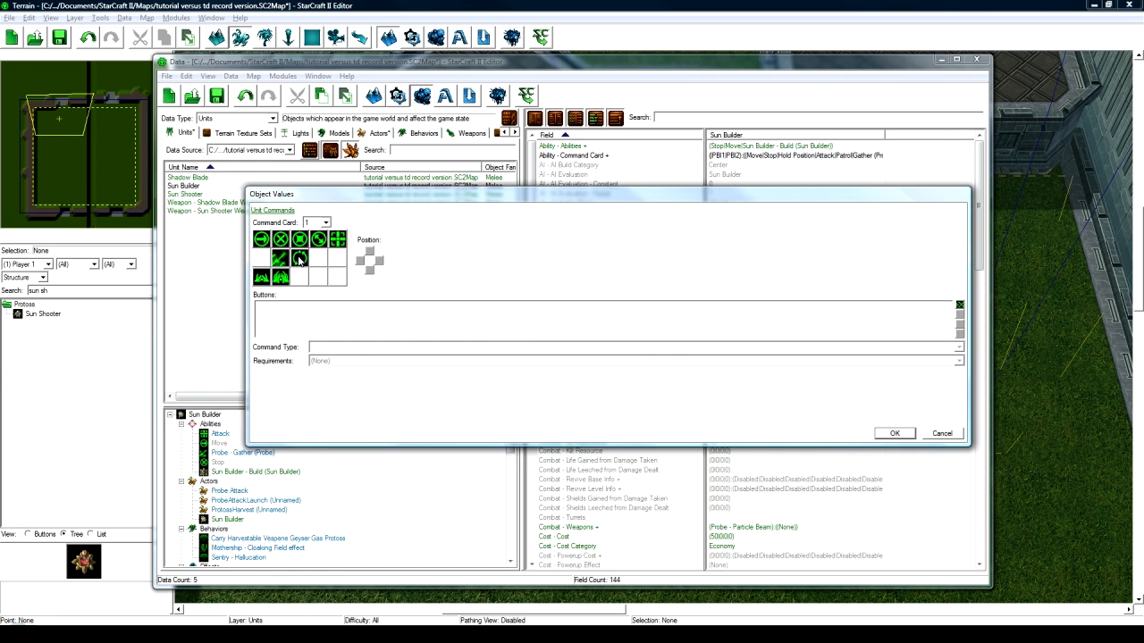
left_click(958, 314)
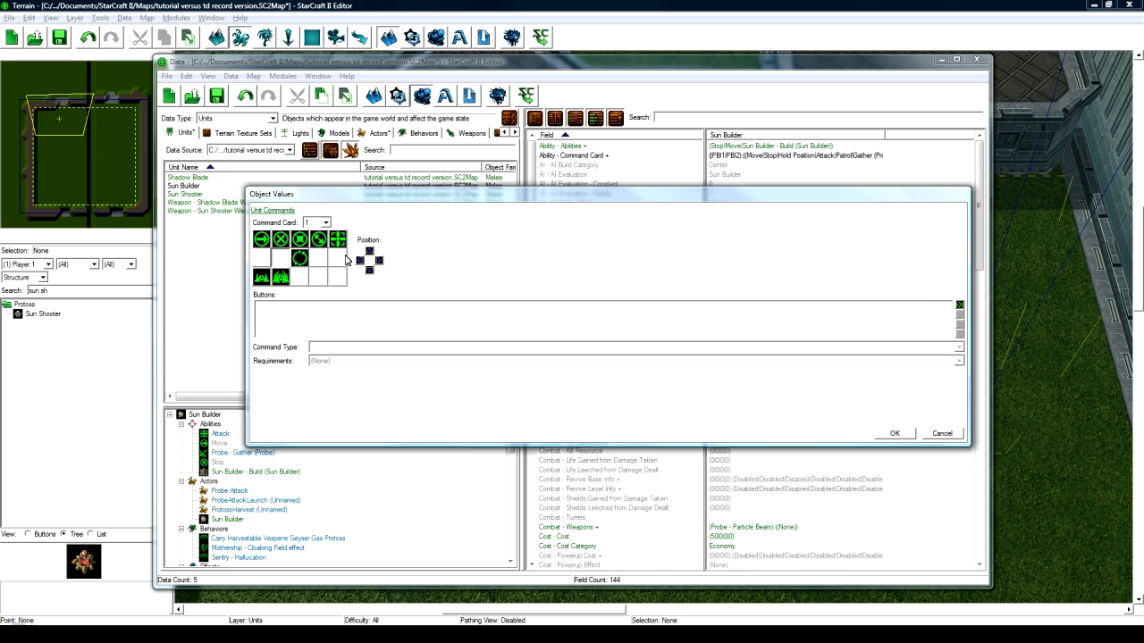
left_click(958, 314)
left_click(280, 279)
left_click(959, 313)
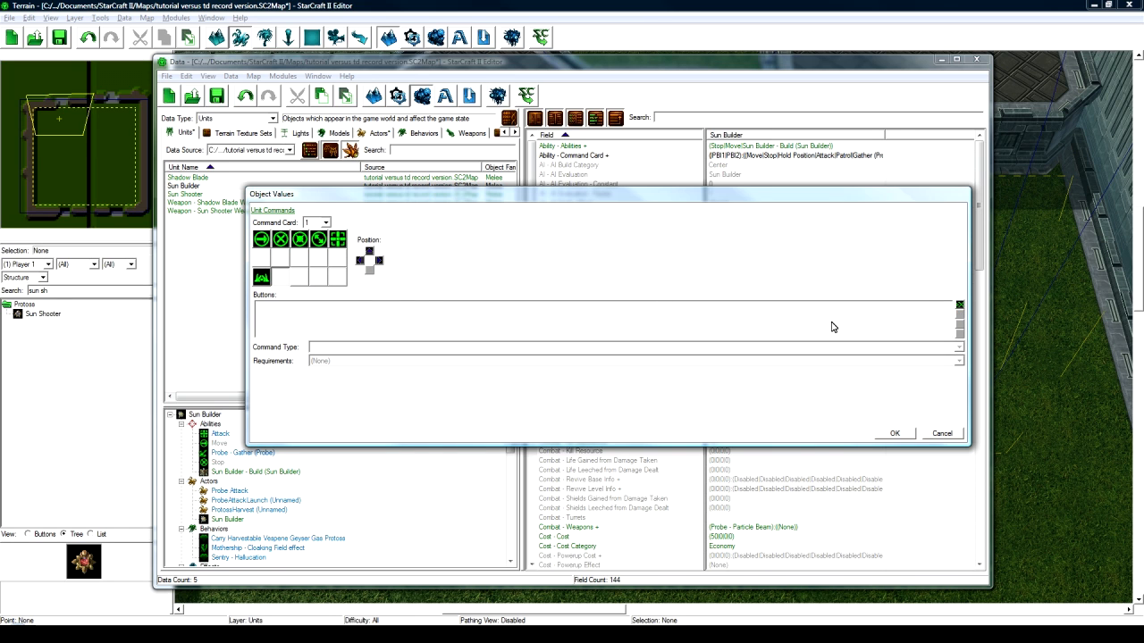
left_click(338, 239)
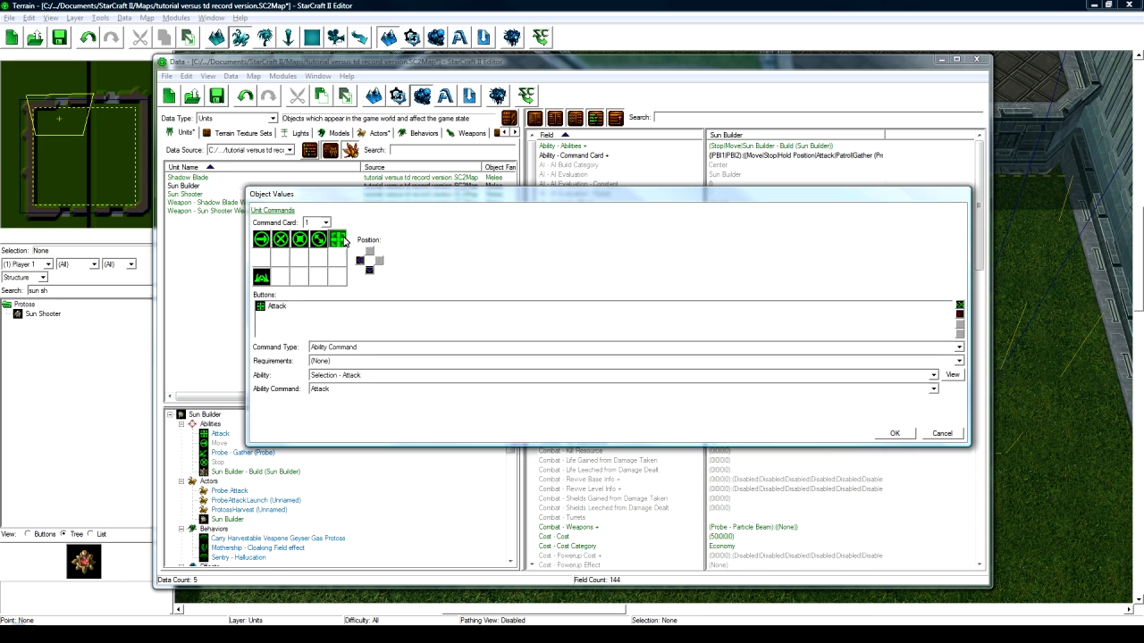
left_click(958, 314)
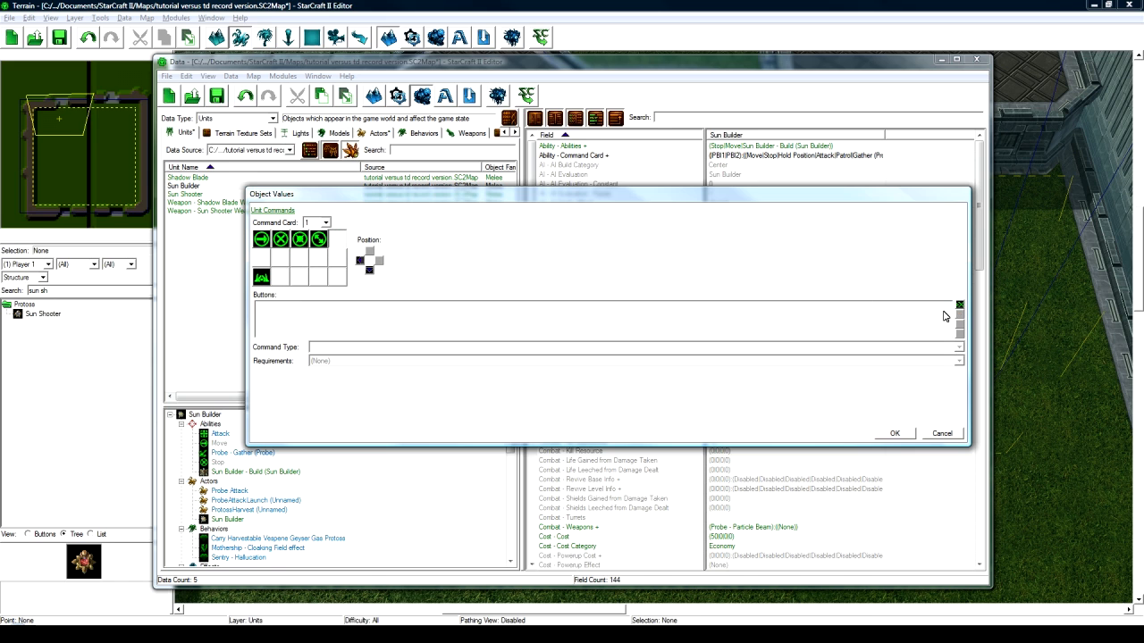
- Change the warp-in structures button to Build Sun Towers, keeping its Submenu command type
left_click(261, 277)
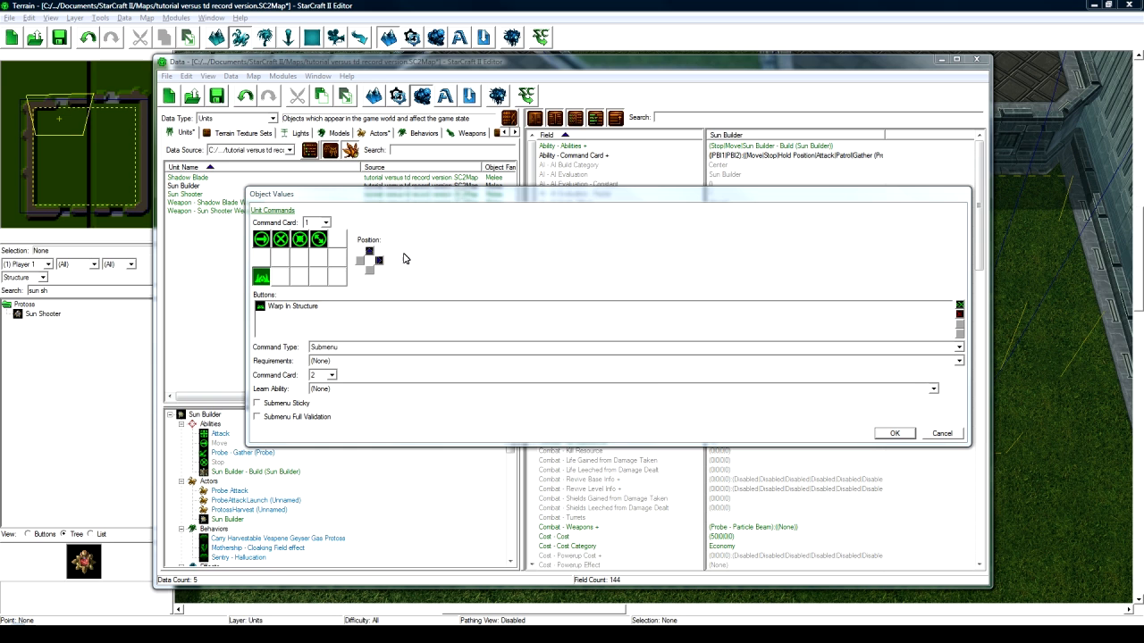
left_click(449, 237)
type("su")
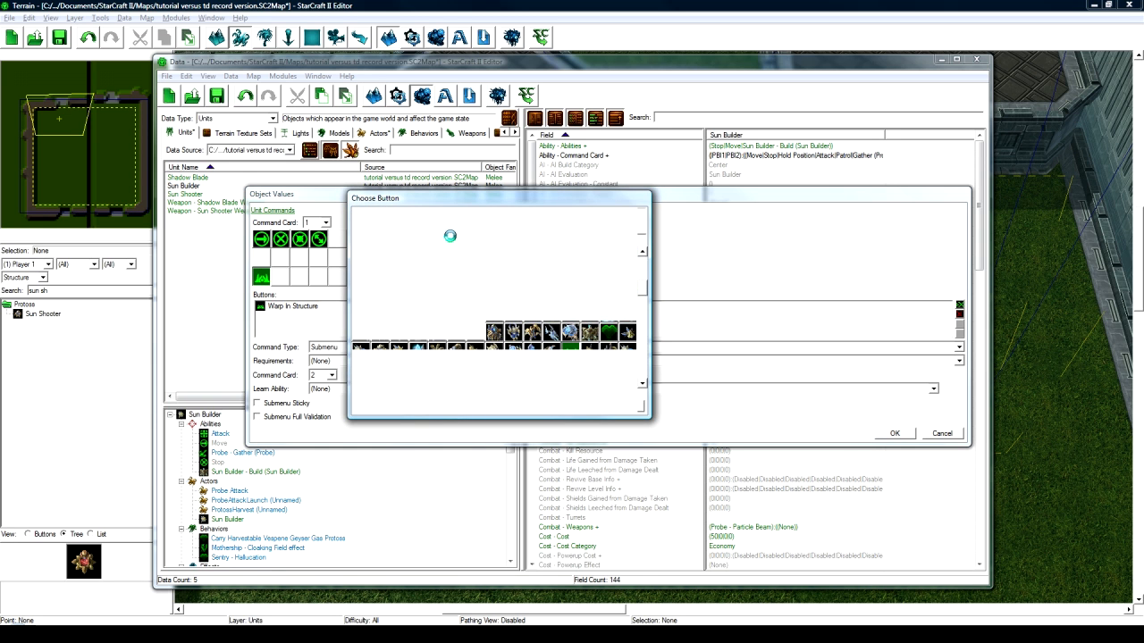
type("n")
left_click(382, 276)
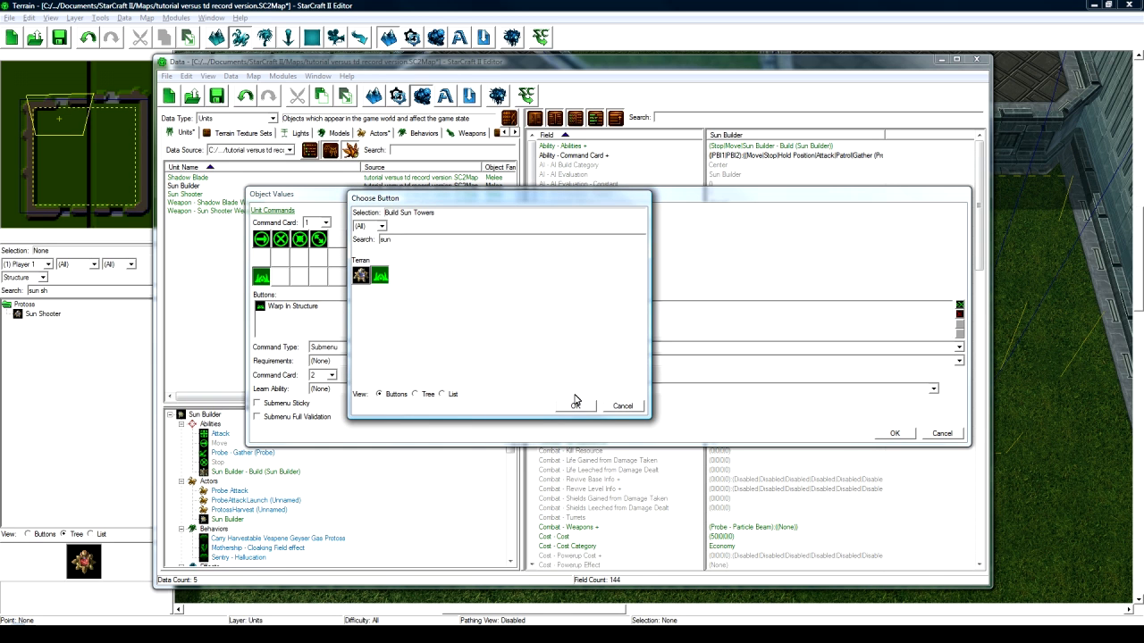
left_click(576, 408)
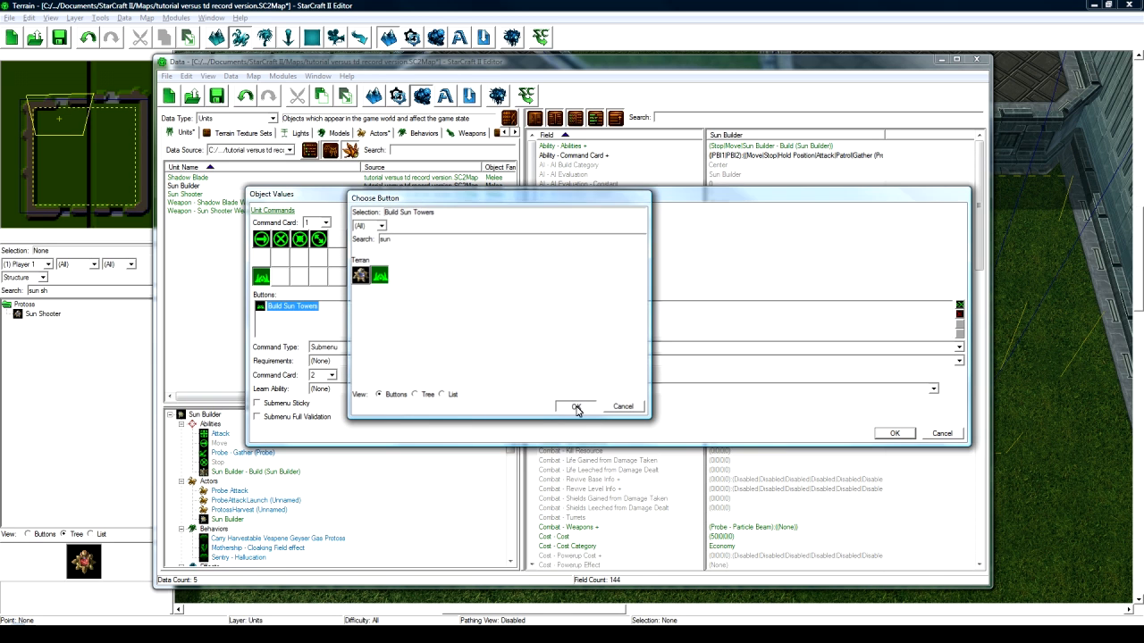
left_click(337, 351)
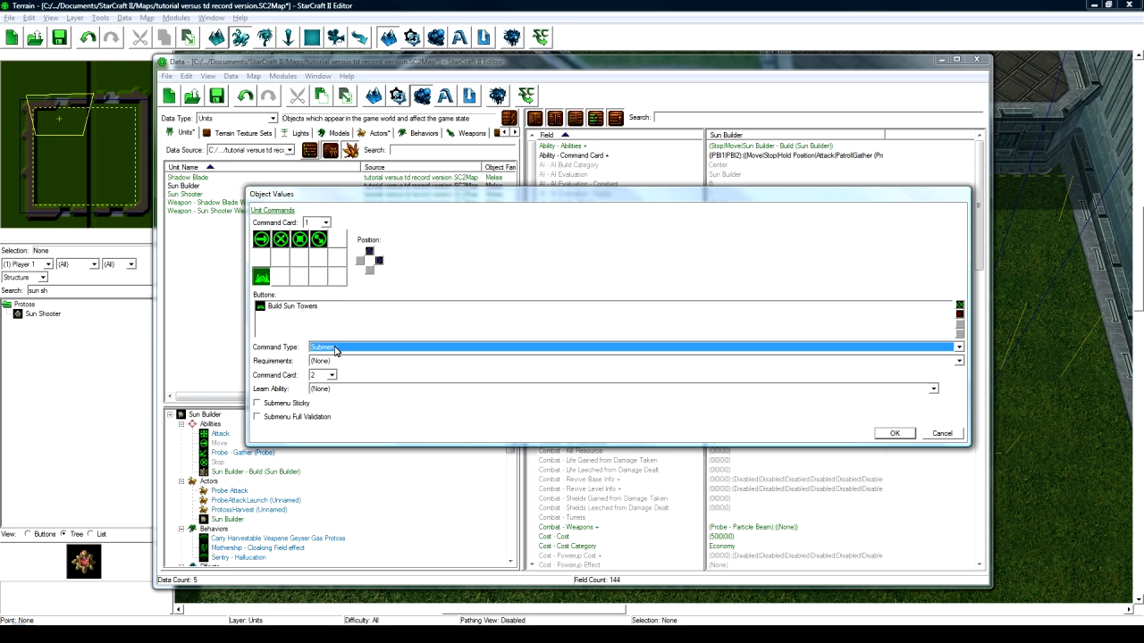
left_click(903, 434)
- On command card 2, remove Warp In Nexus, Assimilator and Pylon
double_click(843, 156)
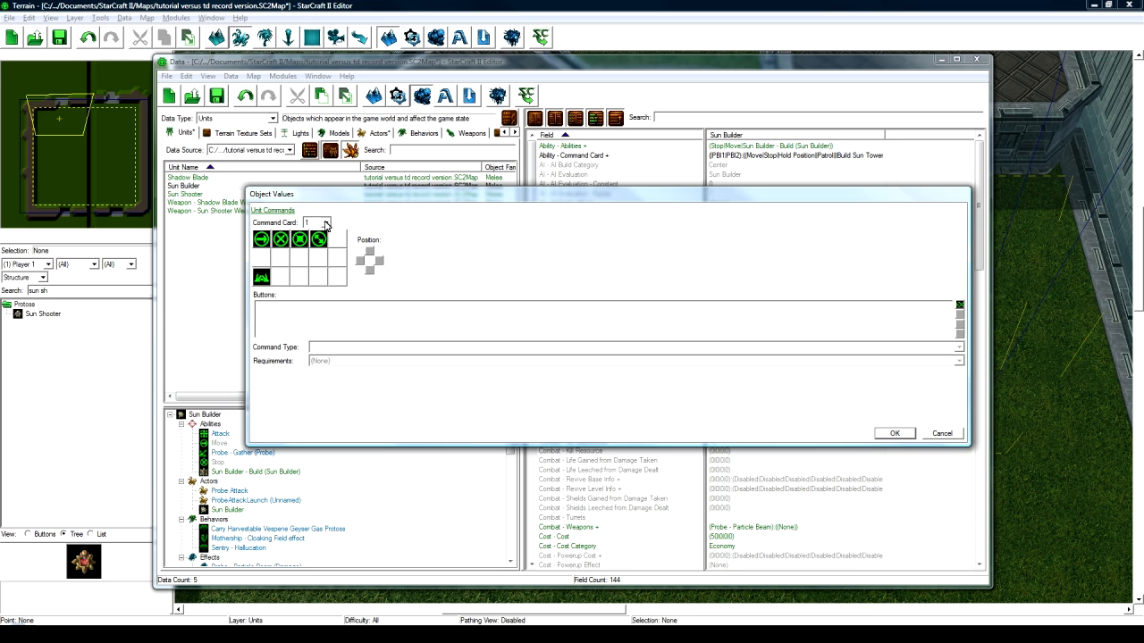
left_click(326, 224)
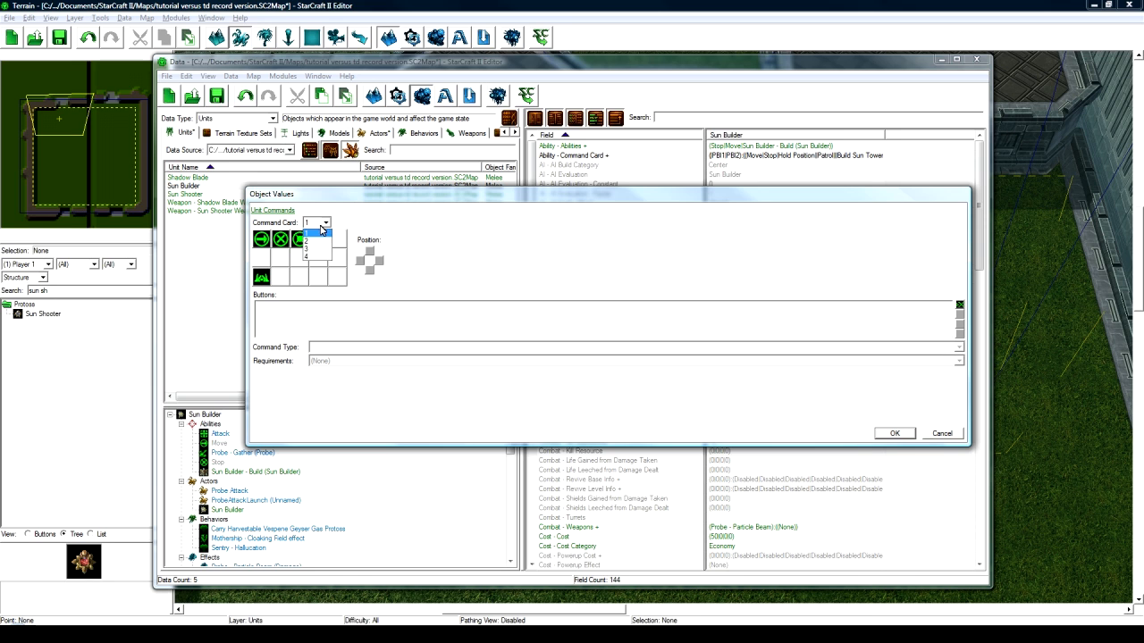
left_click(318, 241)
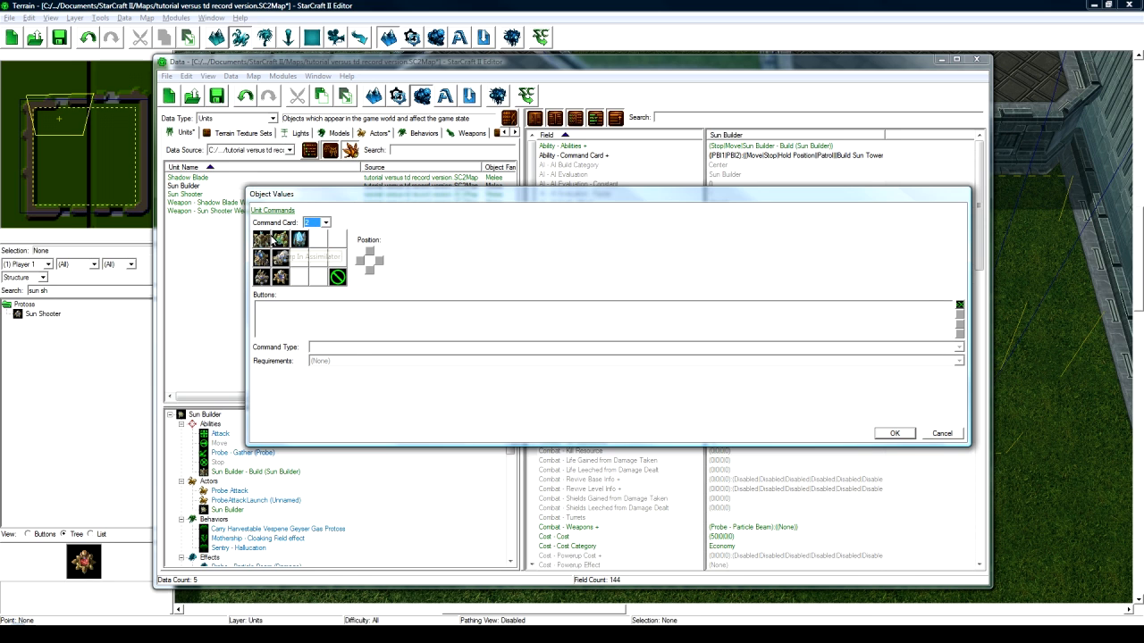
left_click(957, 314)
left_click(285, 243)
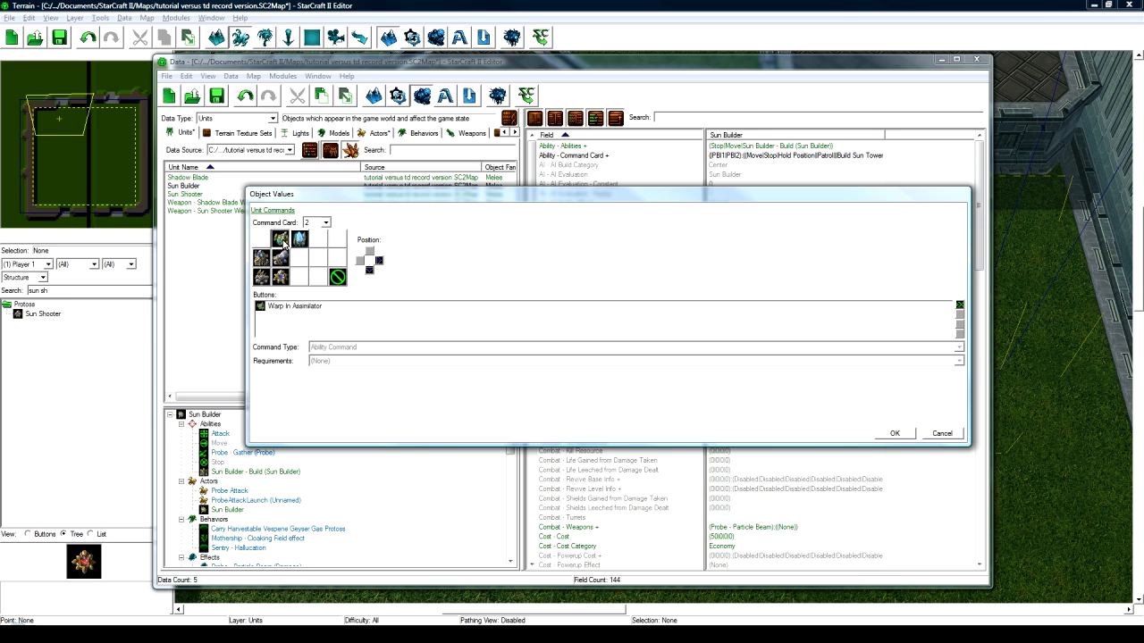
left_click(957, 313)
left_click(299, 239)
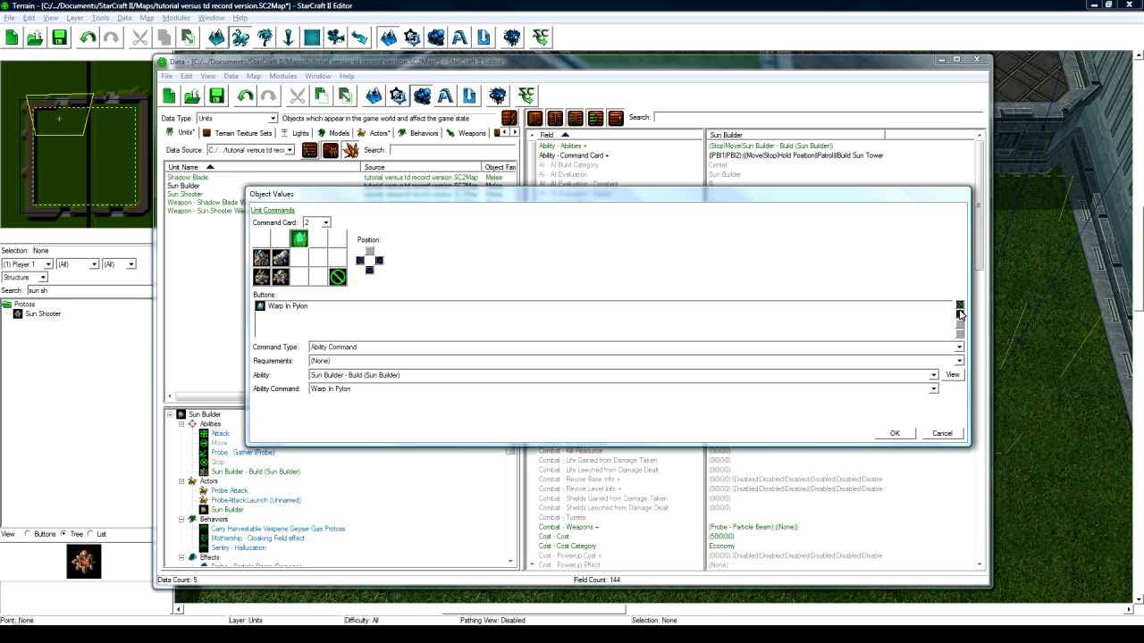
left_click(959, 314)
- Remove card 2's remaining warp-ins, including Gateway, Cybernetics Core and Photon Cannon, keeping only Cancel
left_click(282, 259)
left_click(959, 313)
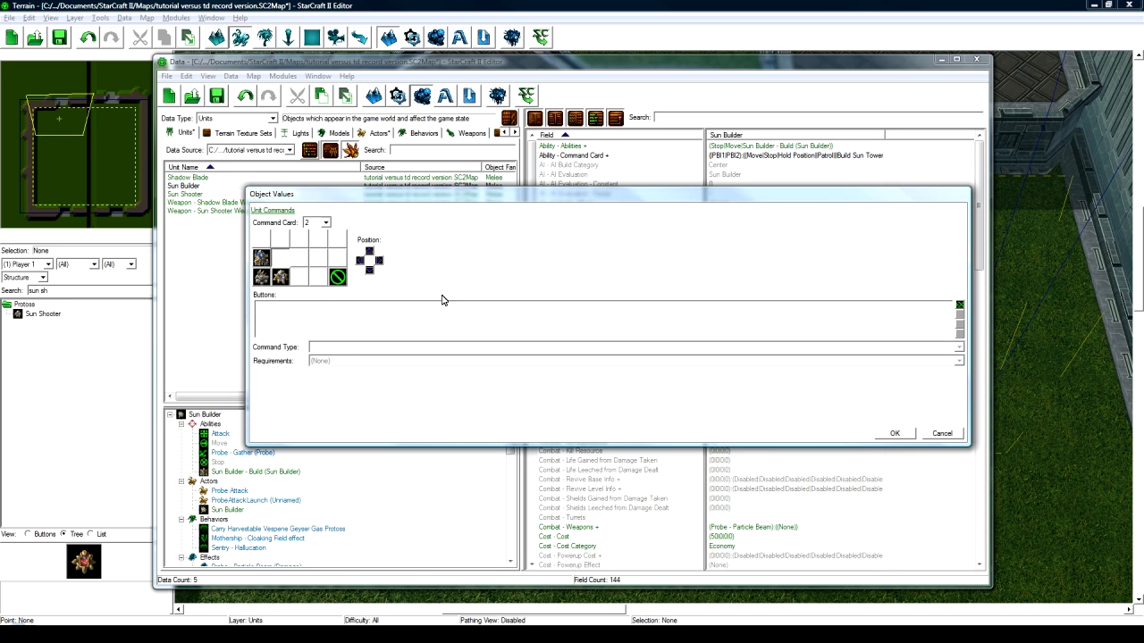
left_click(260, 259)
left_click(959, 314)
left_click(260, 277)
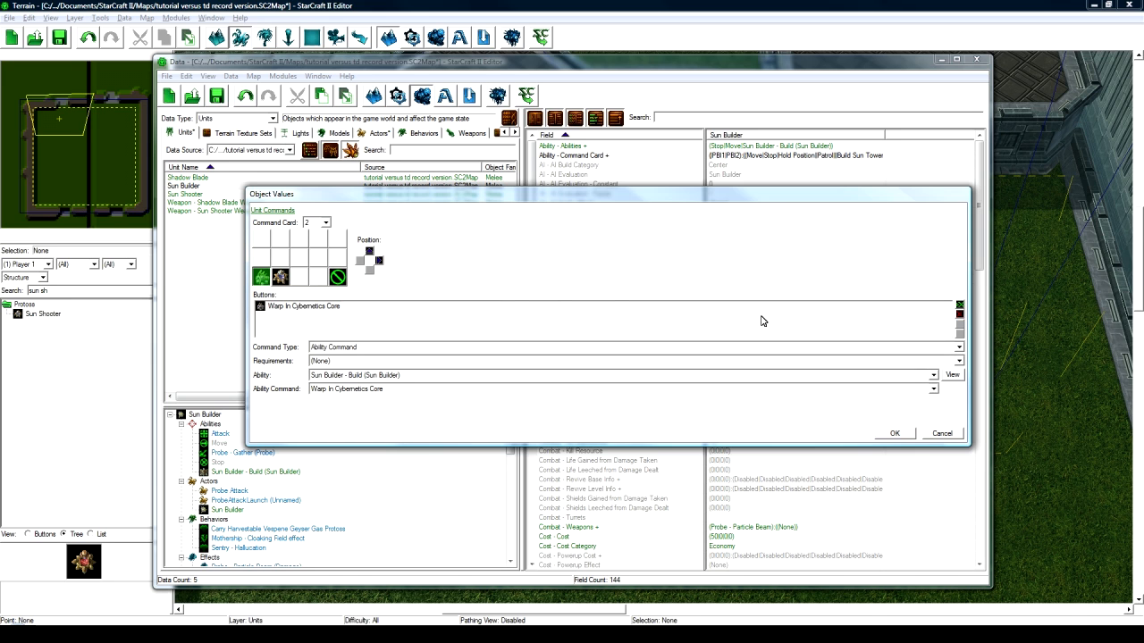
left_click(959, 313)
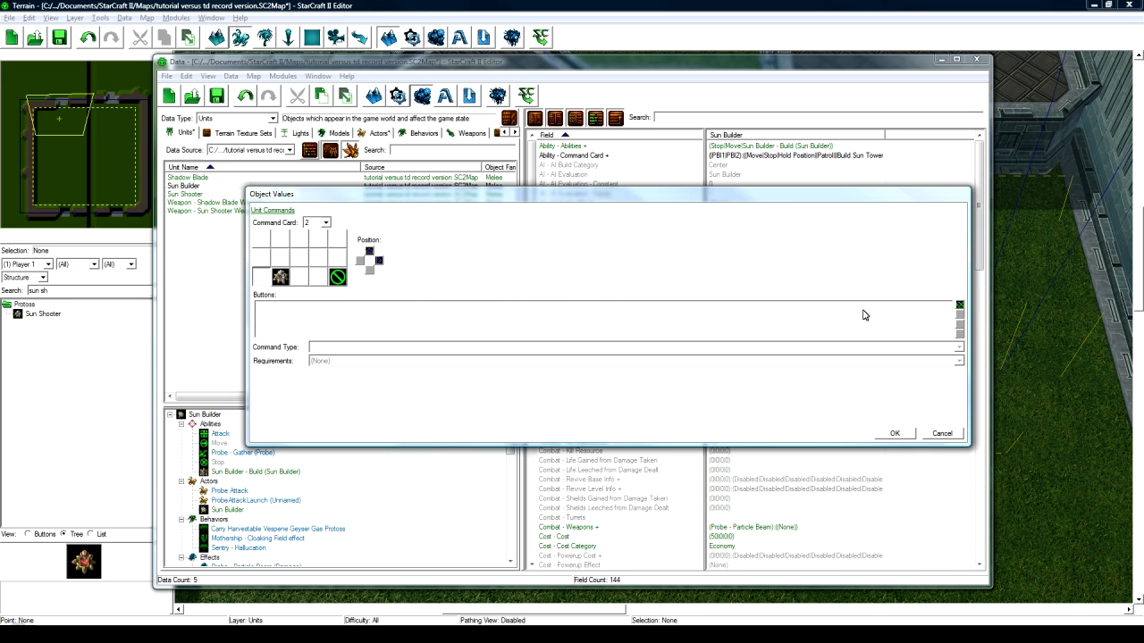
left_click(281, 277)
left_click(959, 313)
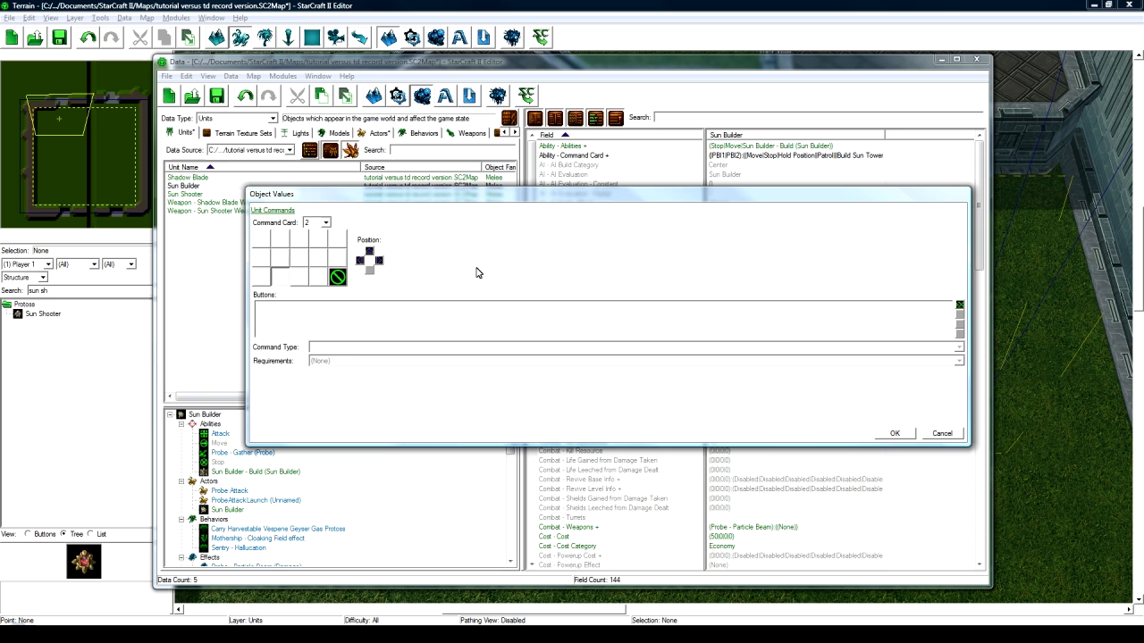
left_click(337, 277)
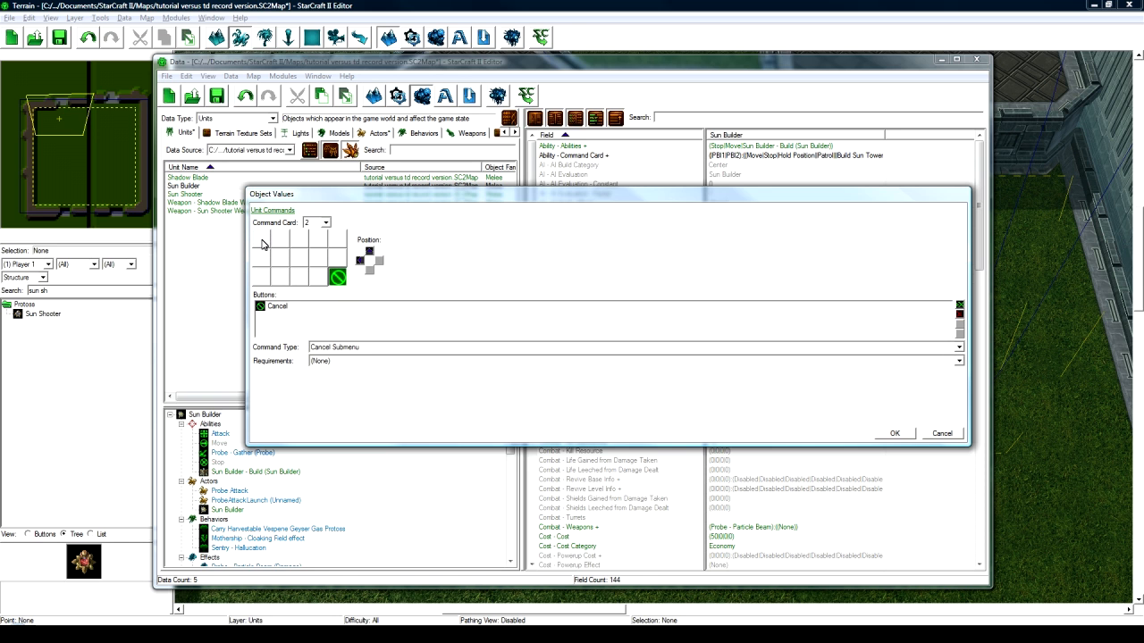
left_click(894, 433)
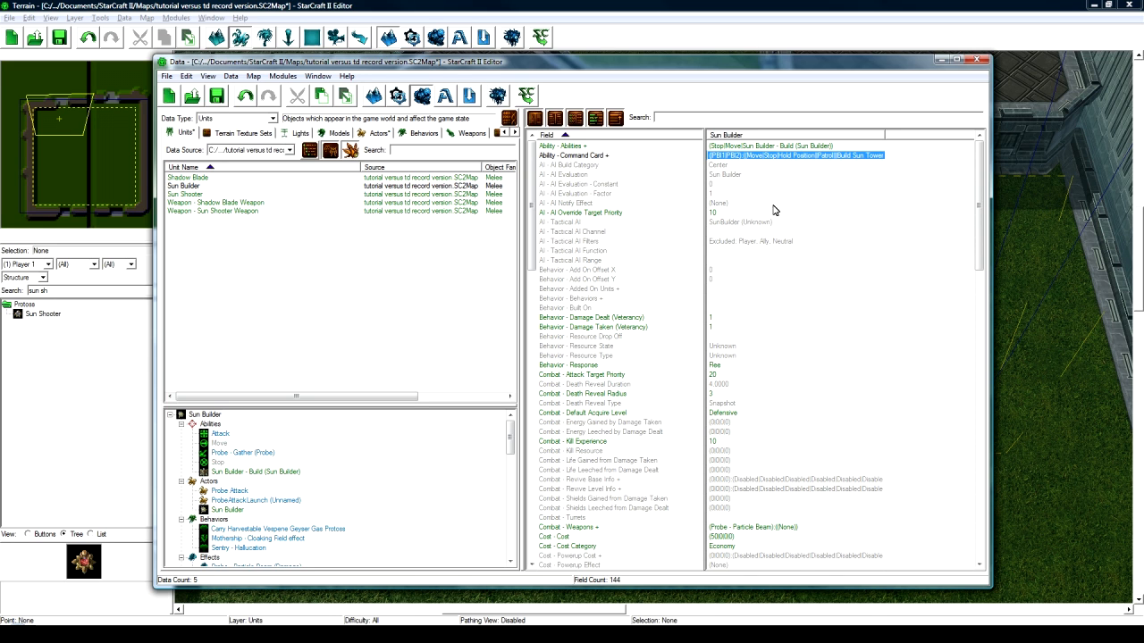
- Set the Sun Builder's Behavior - Response to No Response
left_click(715, 366)
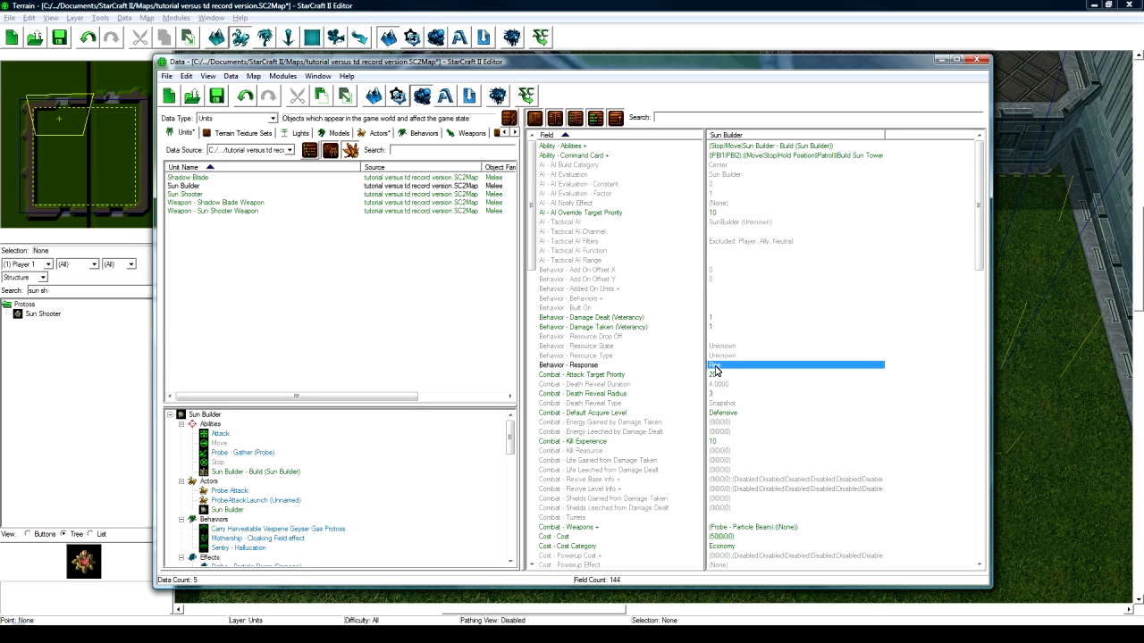
double_click(715, 367)
left_click(485, 222)
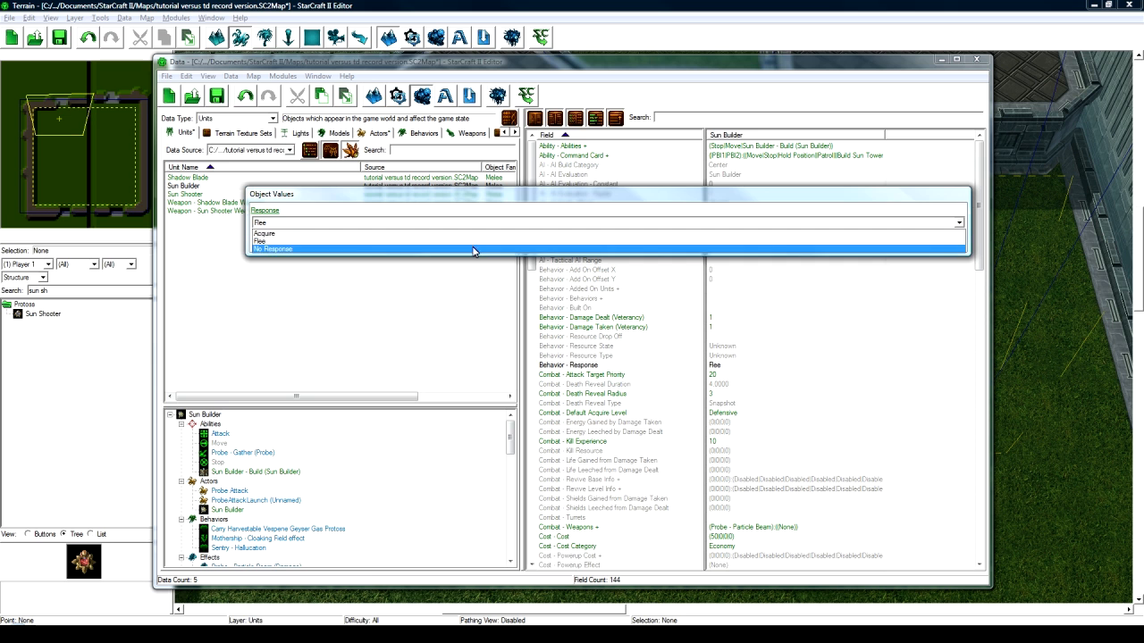
left_click(474, 249)
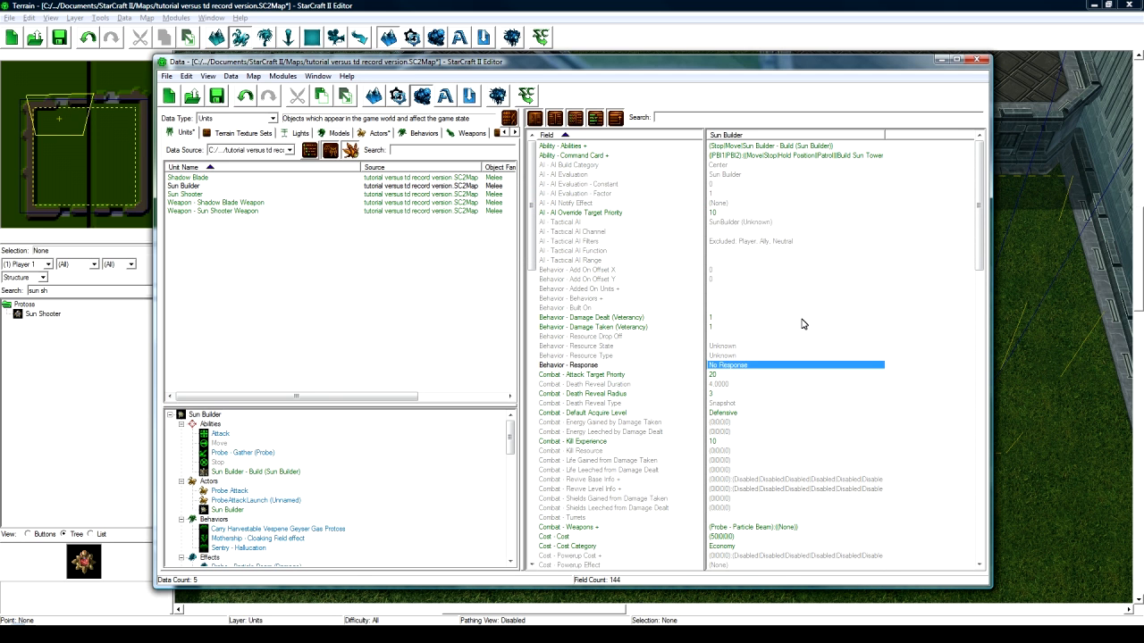
- Remove the Probe - Particle Beam weapon from Combat - Weapons, leaving it empty
scroll(787, 332, "down", 2)
left_click(731, 356)
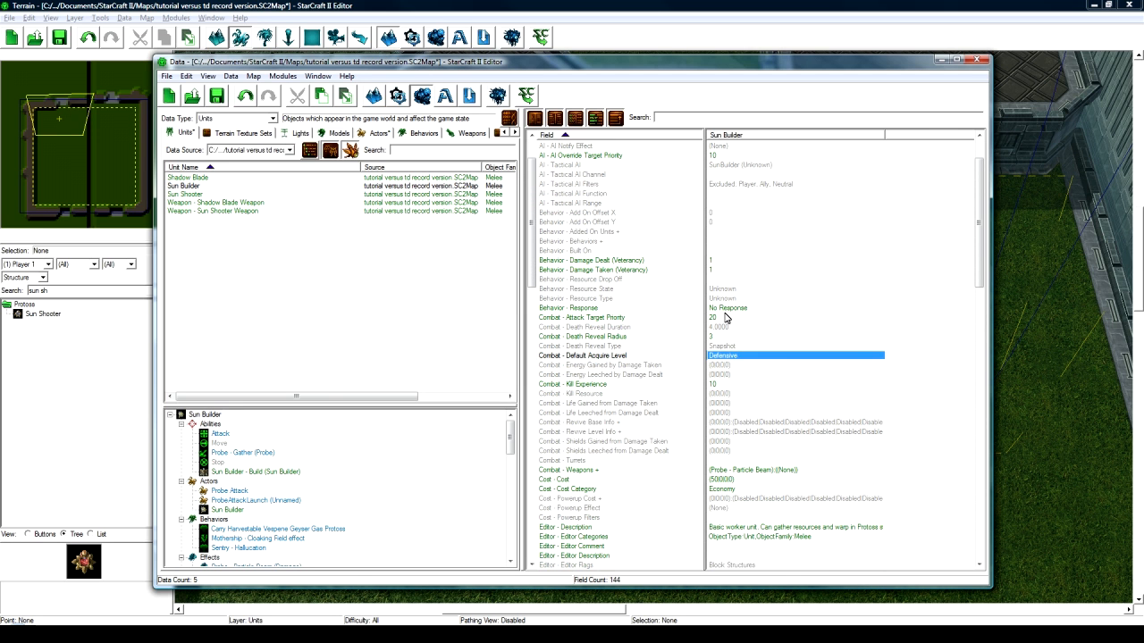
scroll(726, 318, "down", 4)
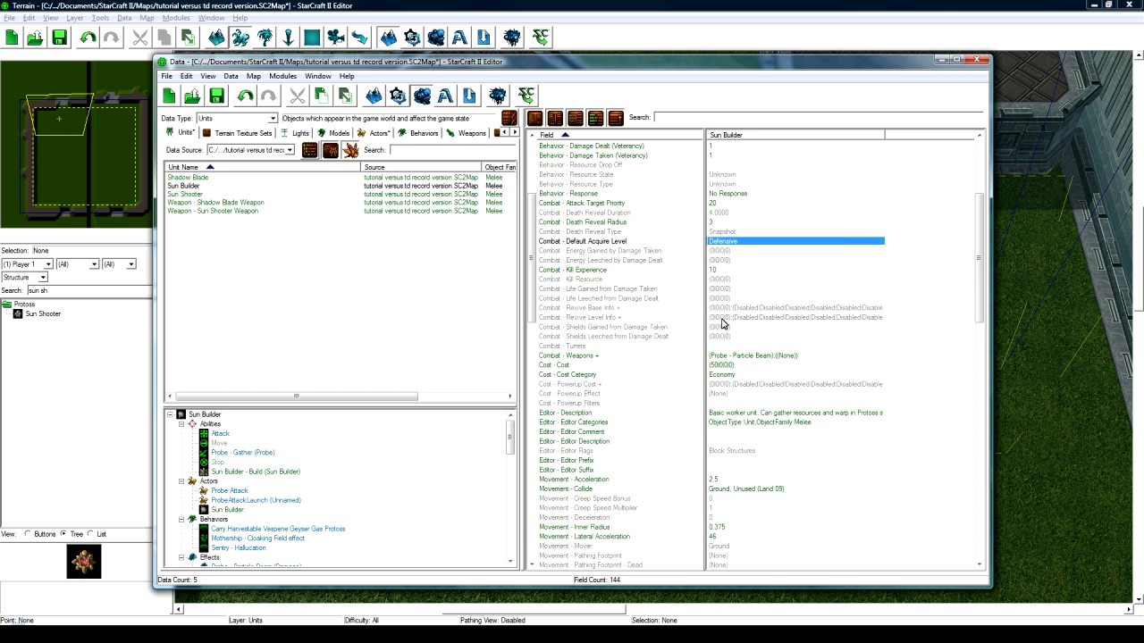
double_click(742, 357)
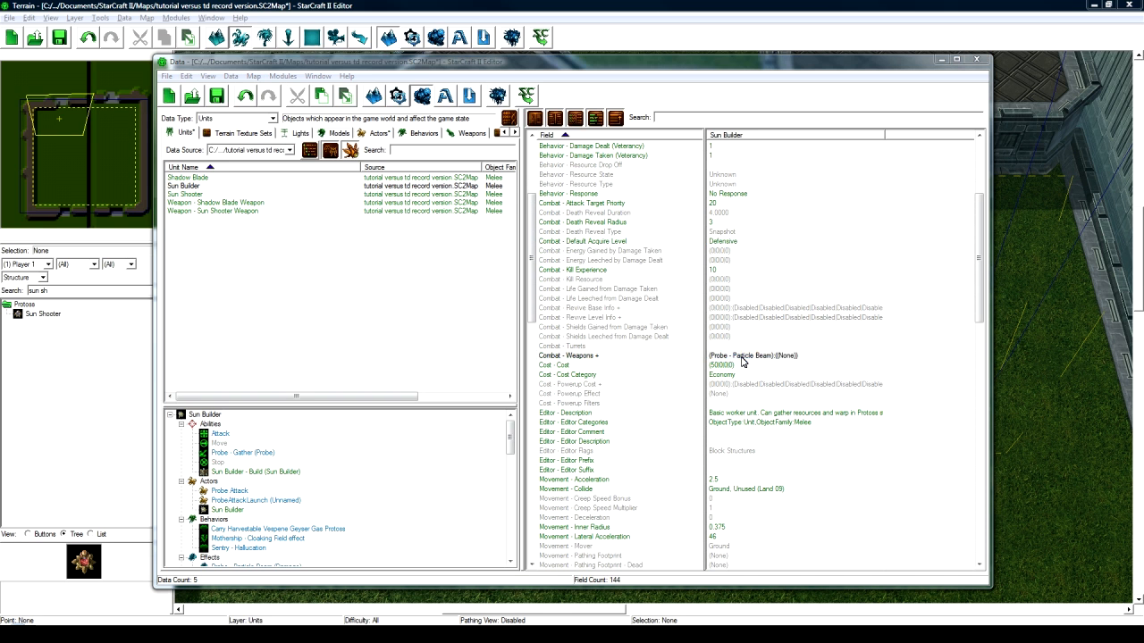
left_click(447, 236)
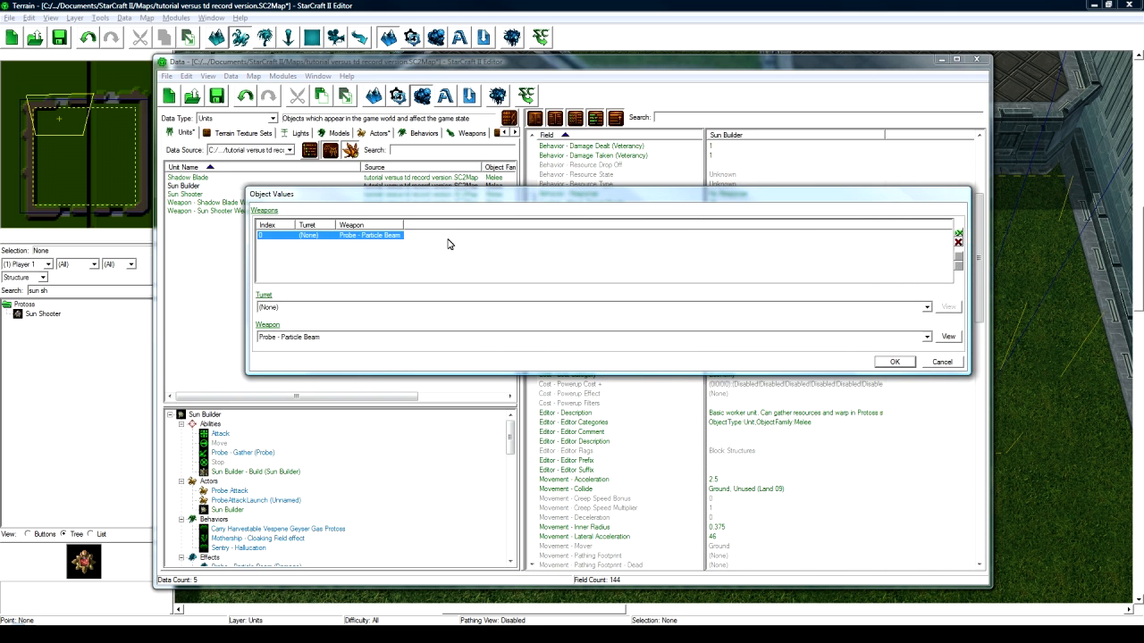
left_click(958, 243)
left_click(894, 362)
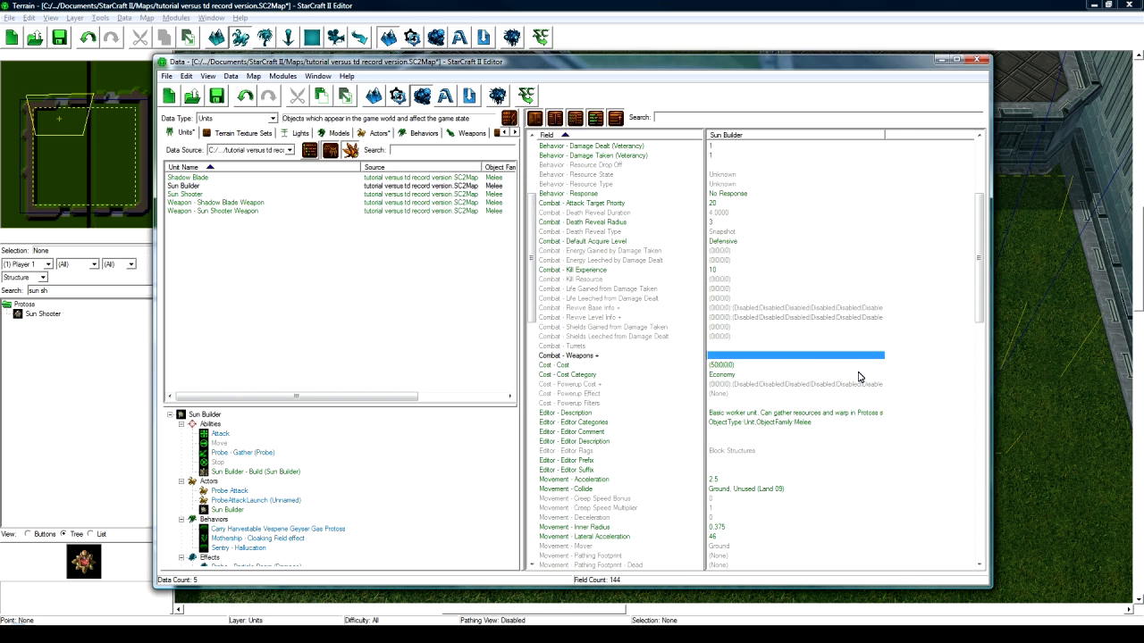
- Delete the Editor - Description text so the description is blank
left_click(746, 366)
scroll(743, 407, "down", 1)
double_click(761, 386)
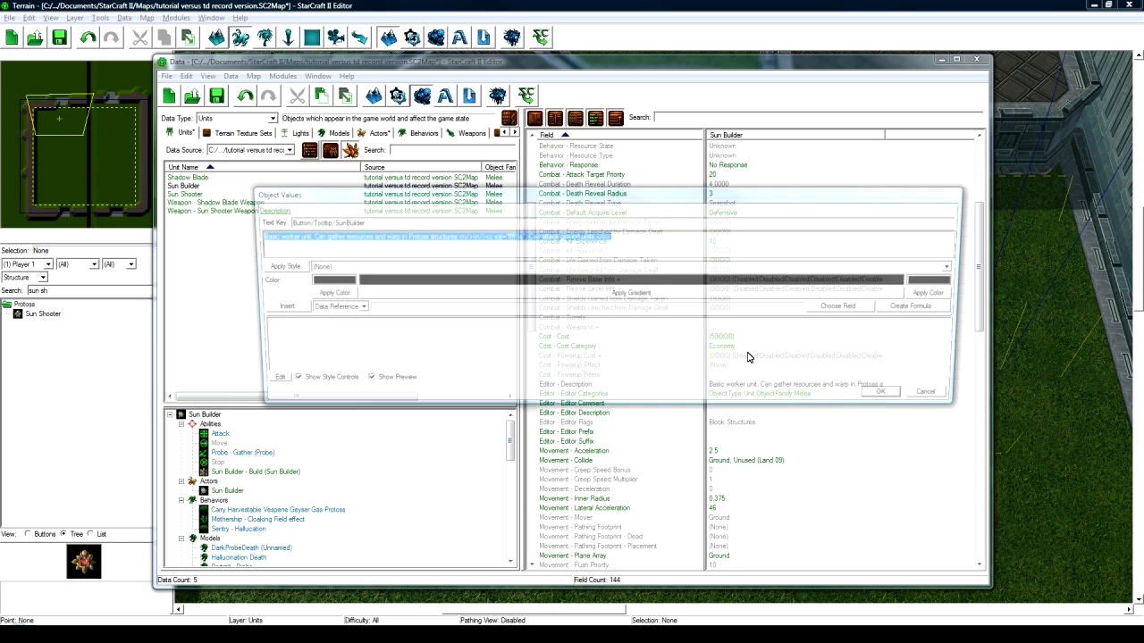
key("Delete")
left_click(893, 396)
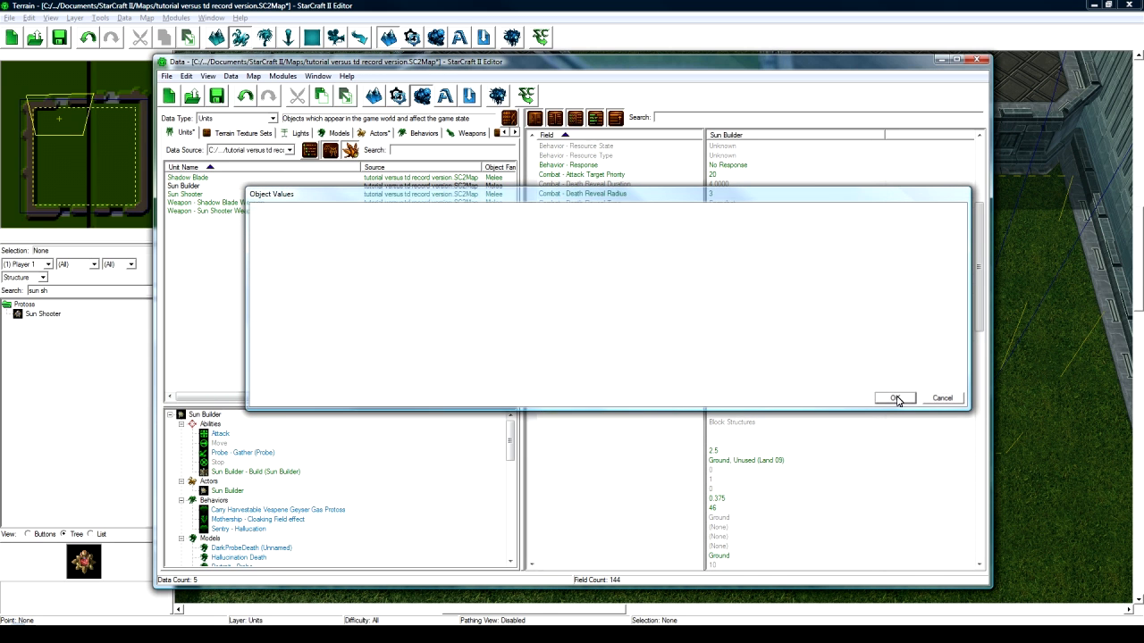
- Stop the Sun Builder colliding with Unused (Land 09) in Movement - Collide
scroll(722, 406, "down", 2)
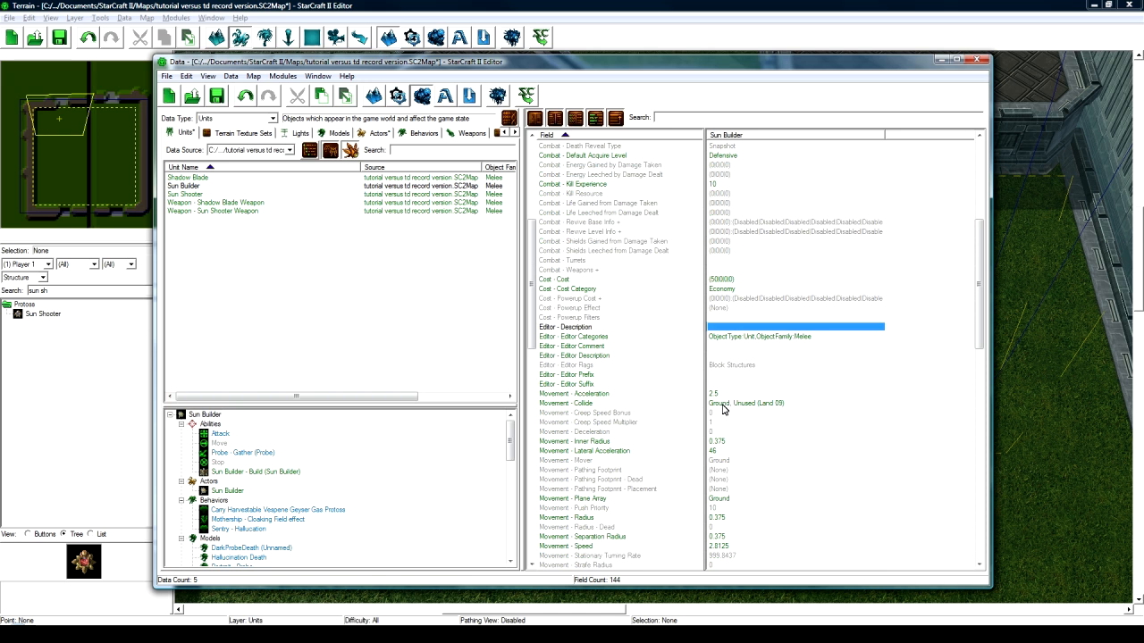
double_click(720, 403)
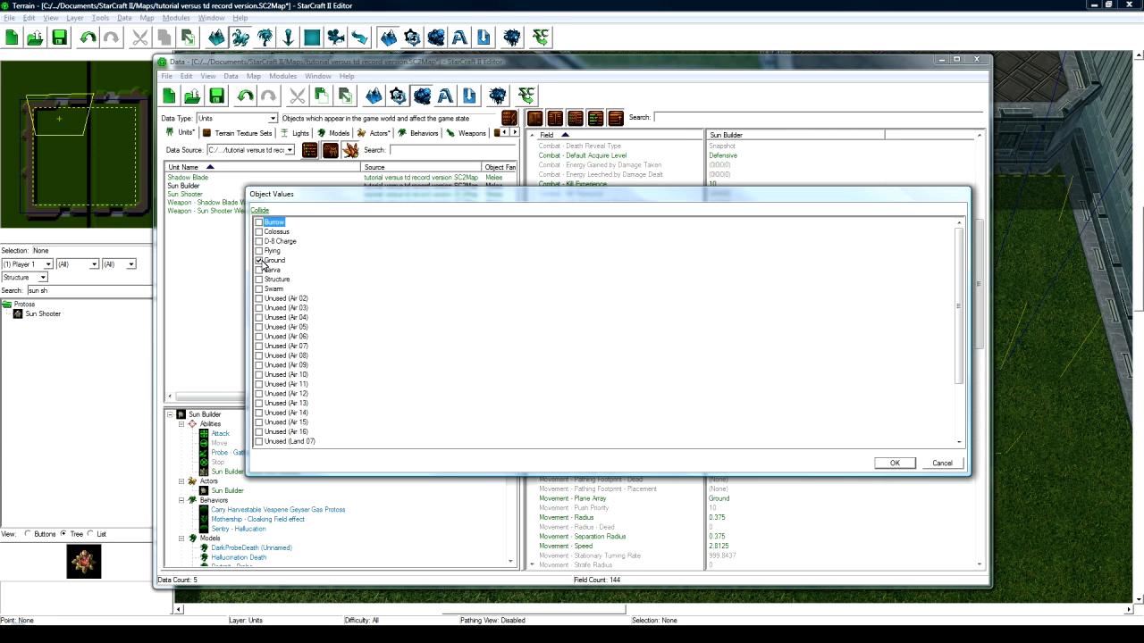
scroll(255, 364, "down", 3)
left_click(259, 403)
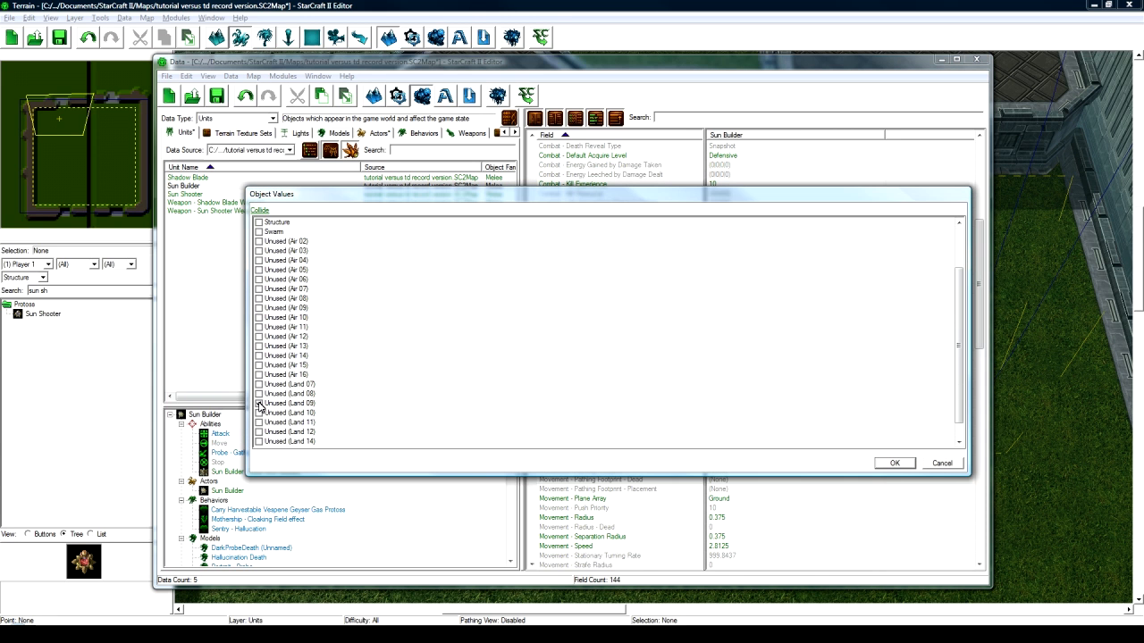
left_click(894, 462)
- Set Movement - Mover to Fly and Movement - Speed to 3.5
scroll(759, 427, "down", 3)
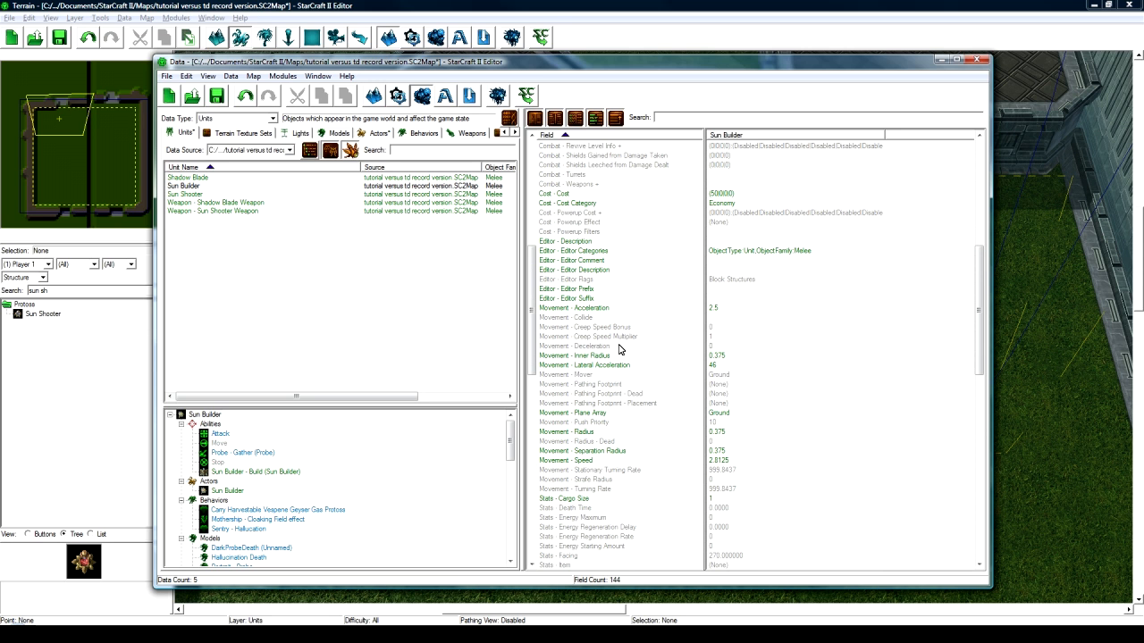
double_click(746, 379)
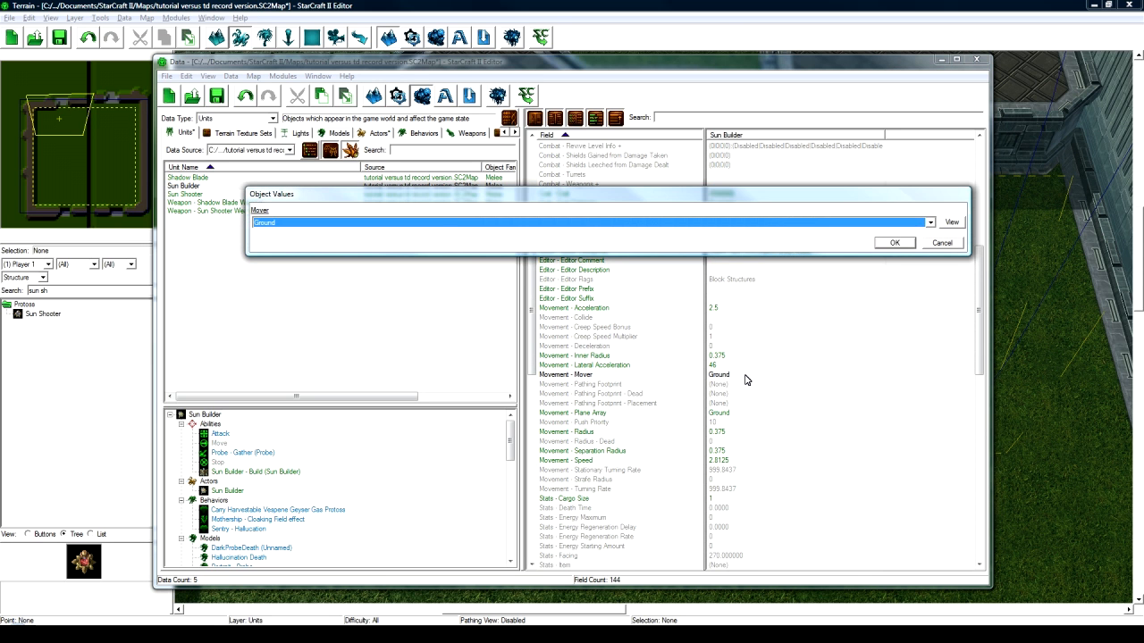
key("Return")
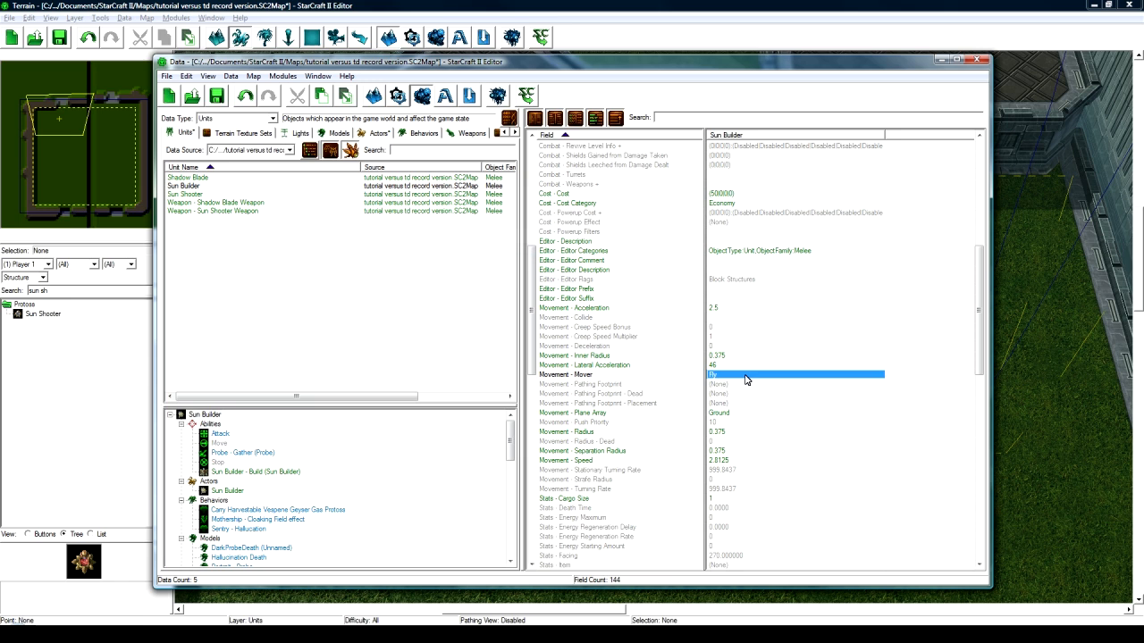
double_click(728, 461)
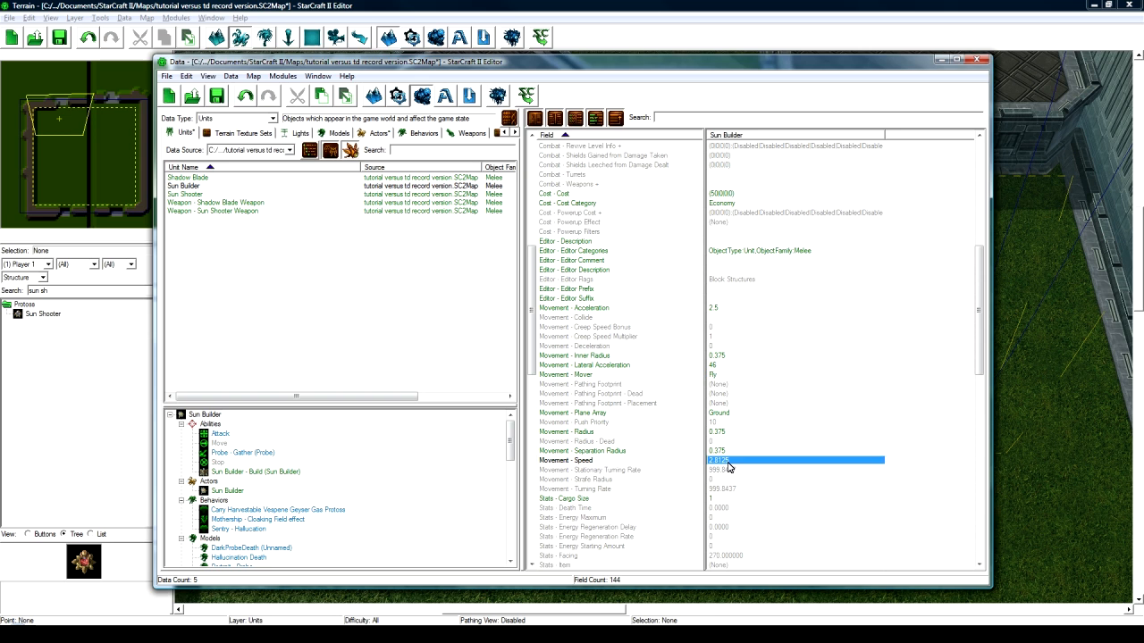
type("3.5")
key("Return")
- Set shield maximum, regeneration delay, regeneration rate and starting amount all to 0
scroll(729, 465, "down", 7)
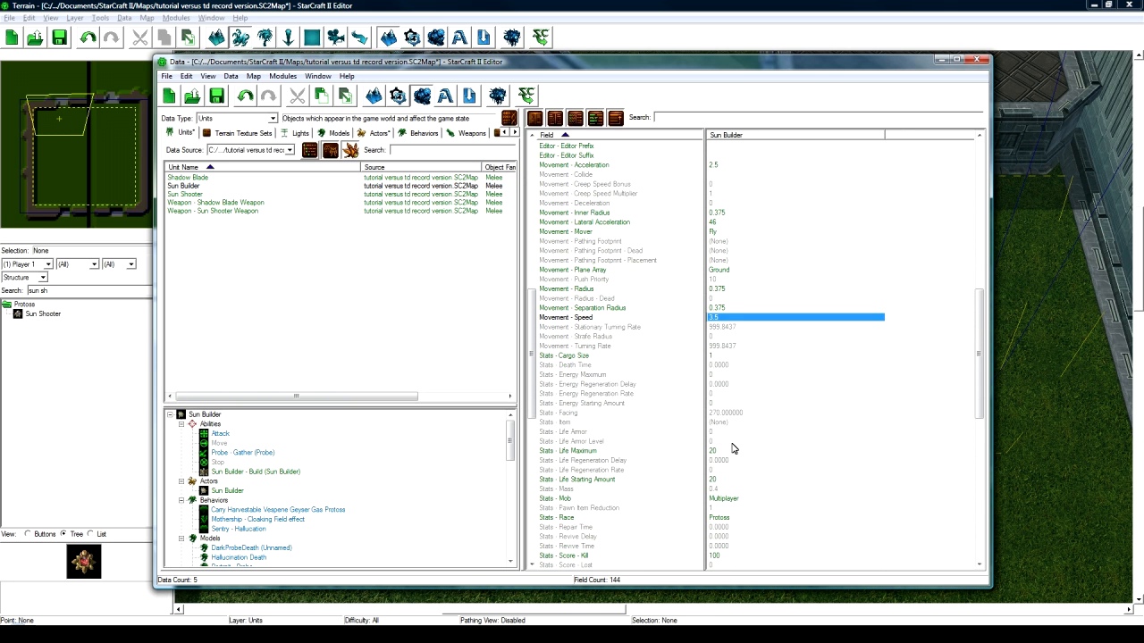
scroll(769, 446, "down", 4)
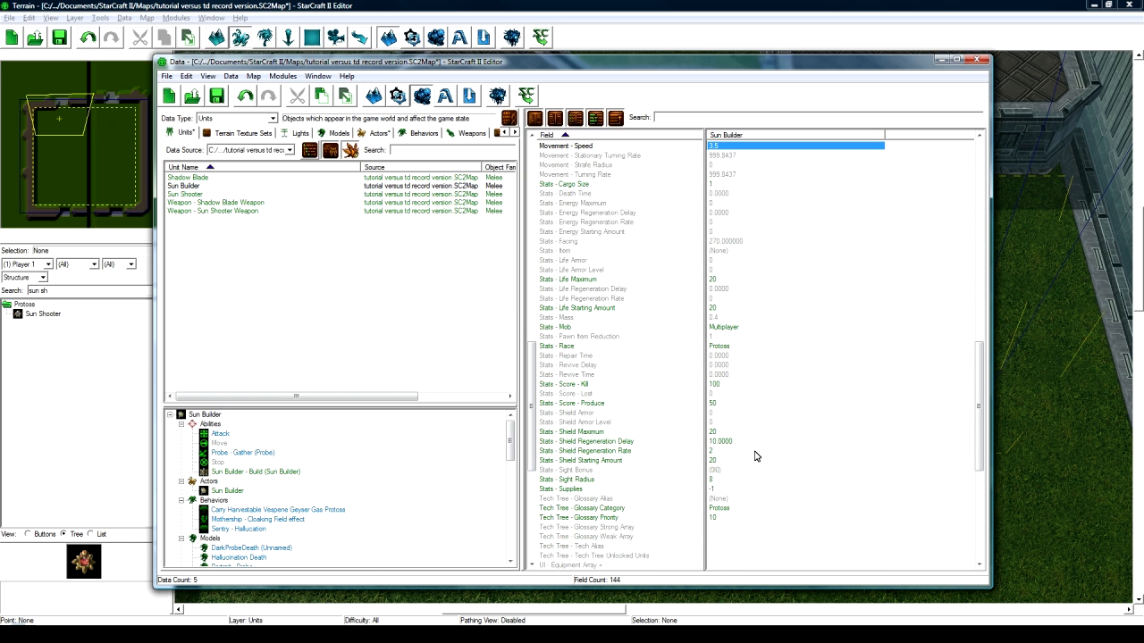
left_click(728, 434)
double_click(728, 434)
type("0")
key("Return")
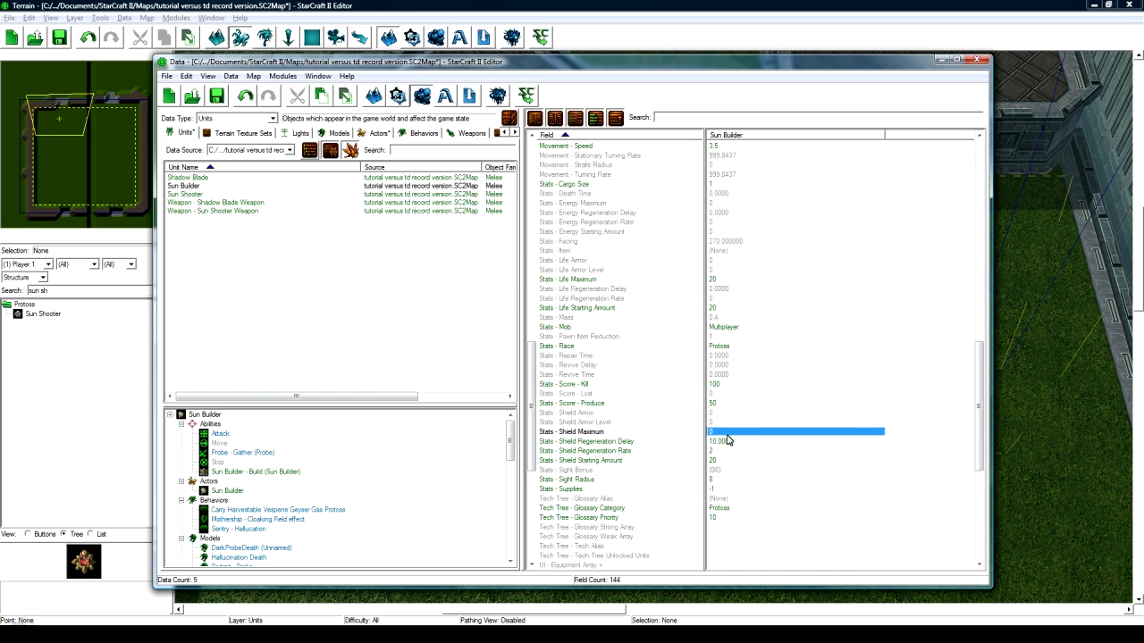
left_click(728, 450)
key("Delete")
left_click(733, 442)
key("Delete")
left_click(728, 461)
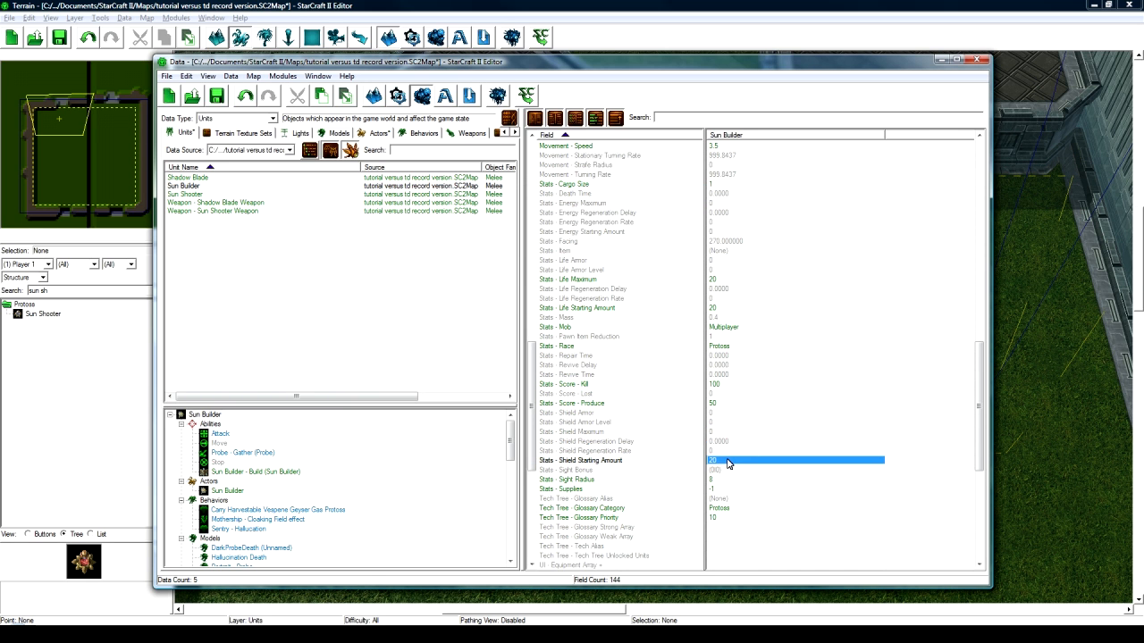
key("Delete")
scroll(715, 464, "down", 3)
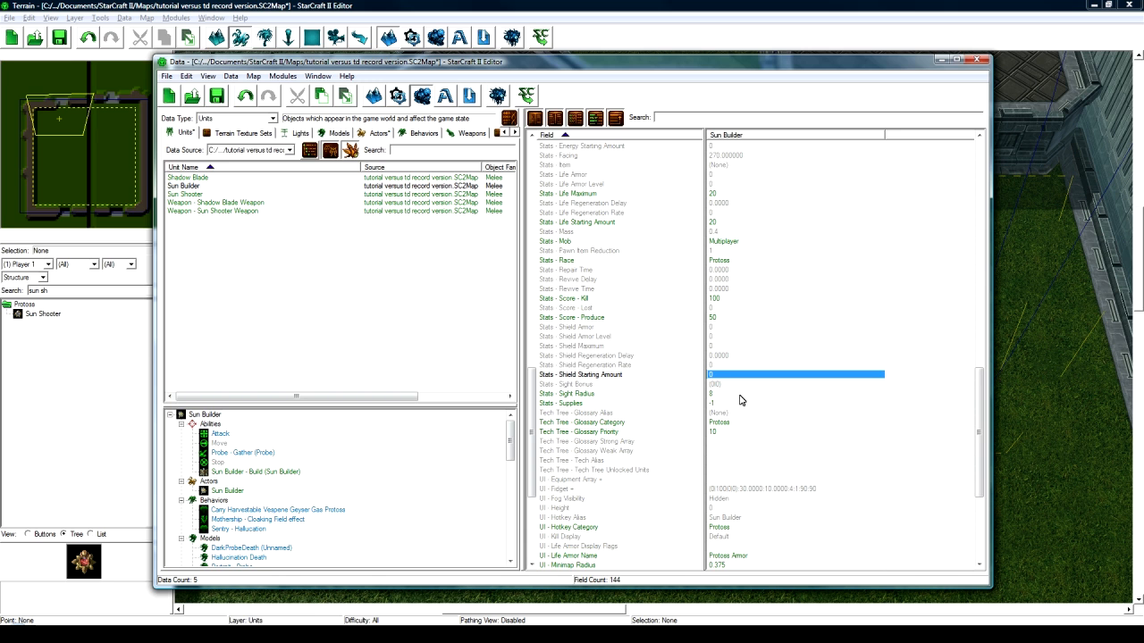
scroll(738, 446, "down", 2)
scroll(738, 451, "down", 2)
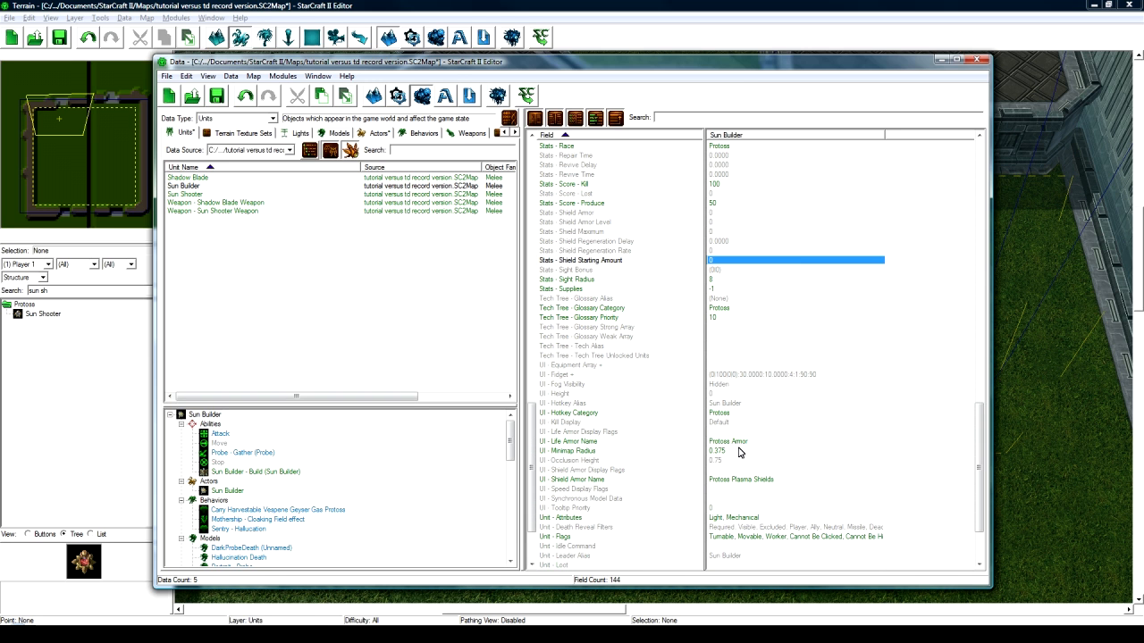
scroll(737, 457, "down", 3)
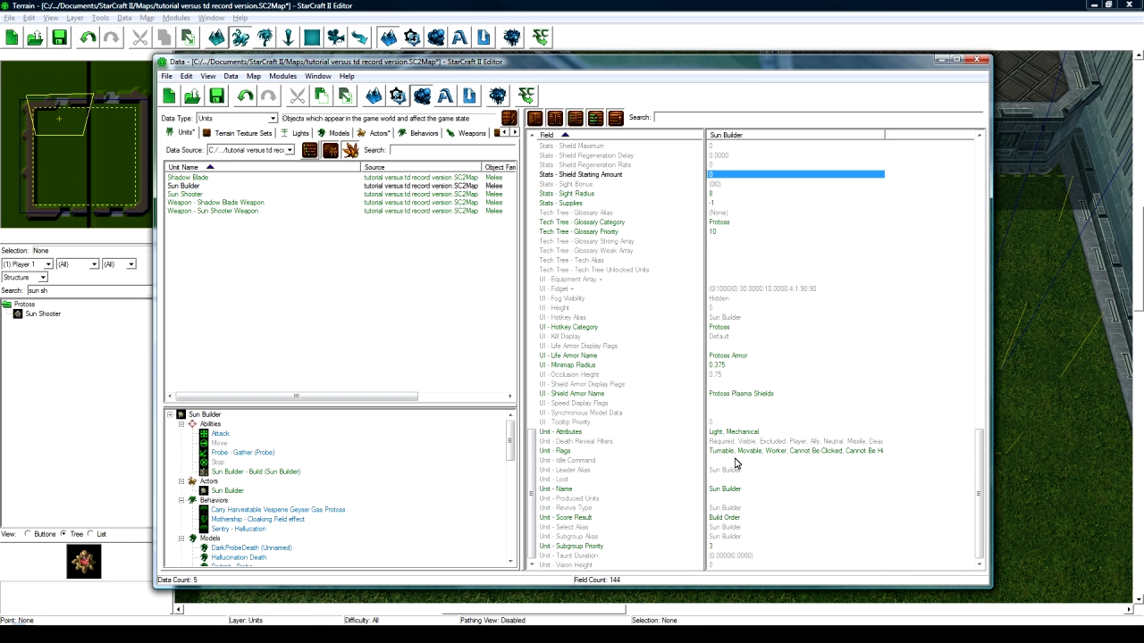
- Tick the Invulnerable flag in the Sun Builder's Unit - Flags
double_click(750, 452)
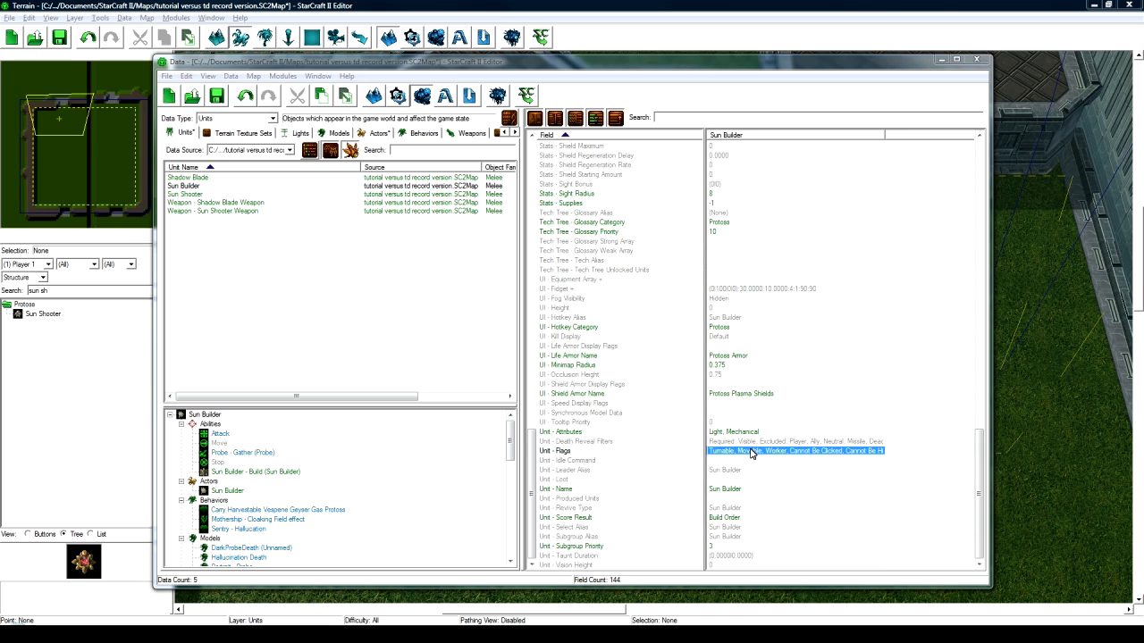
scroll(432, 358, "down", 5)
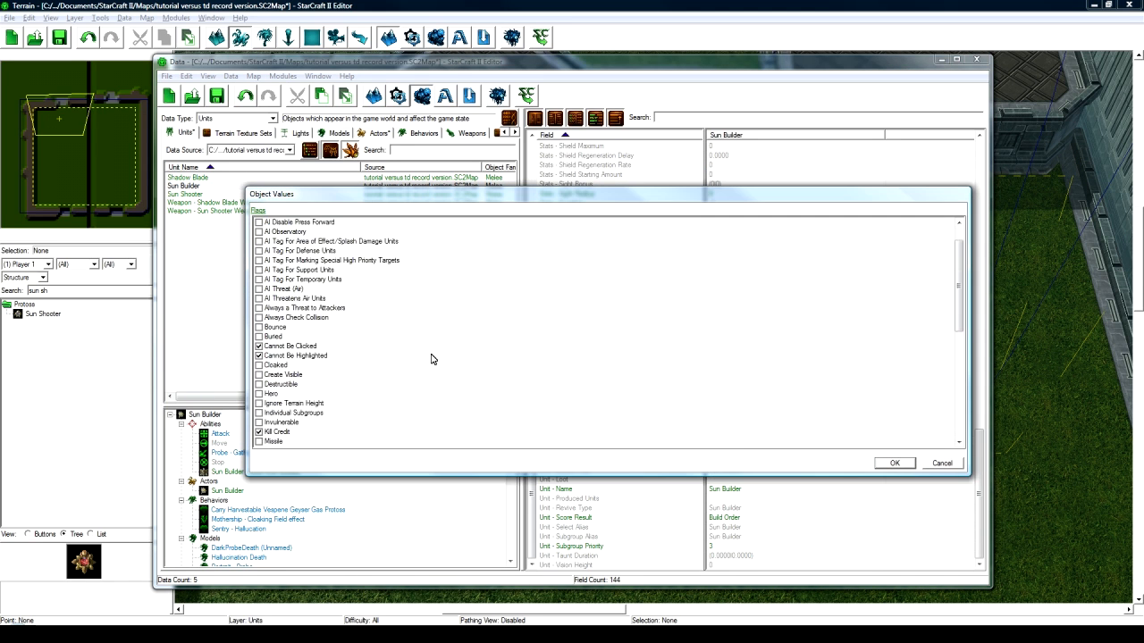
left_click(258, 337)
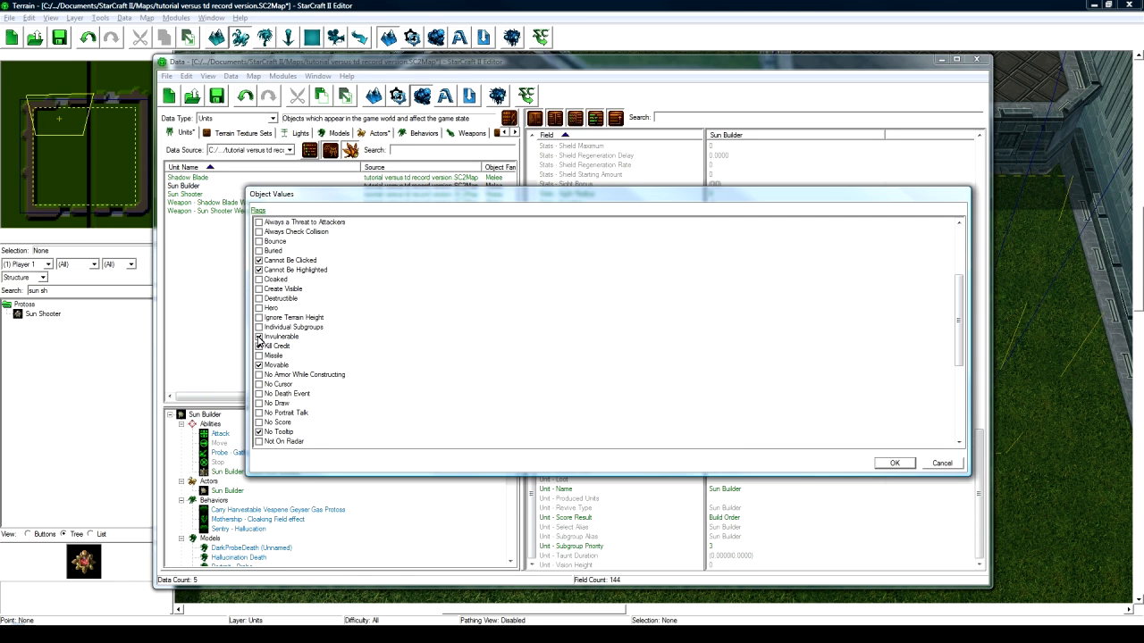
left_click(893, 463)
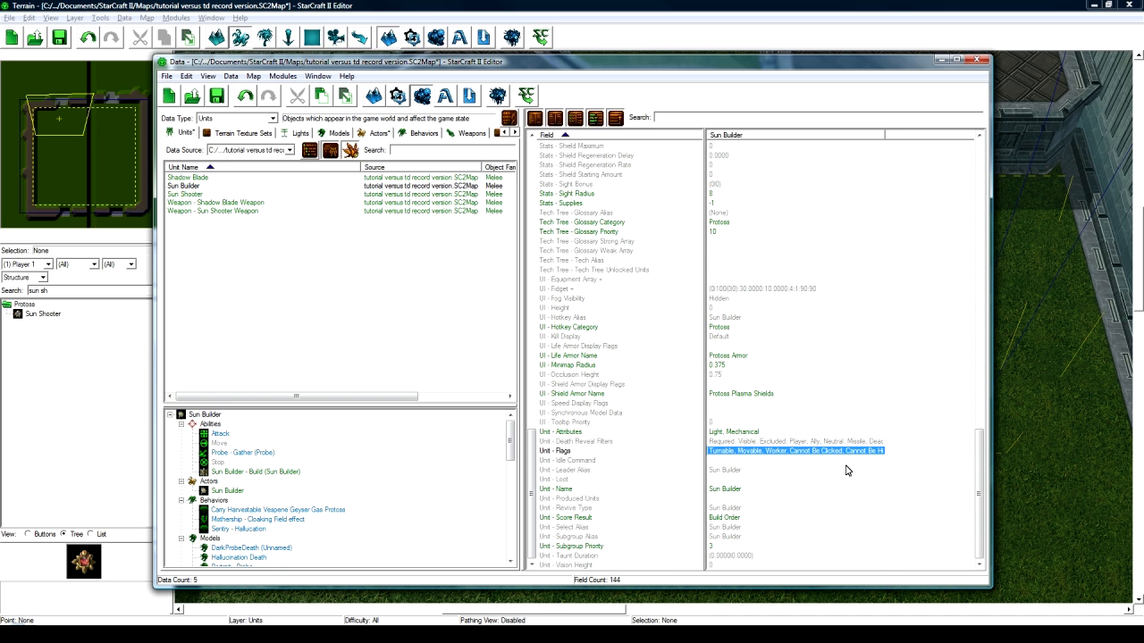
- Set the Sun Builder's UI - Height to 2
scroll(808, 469, "up", 4)
scroll(798, 470, "down", 1)
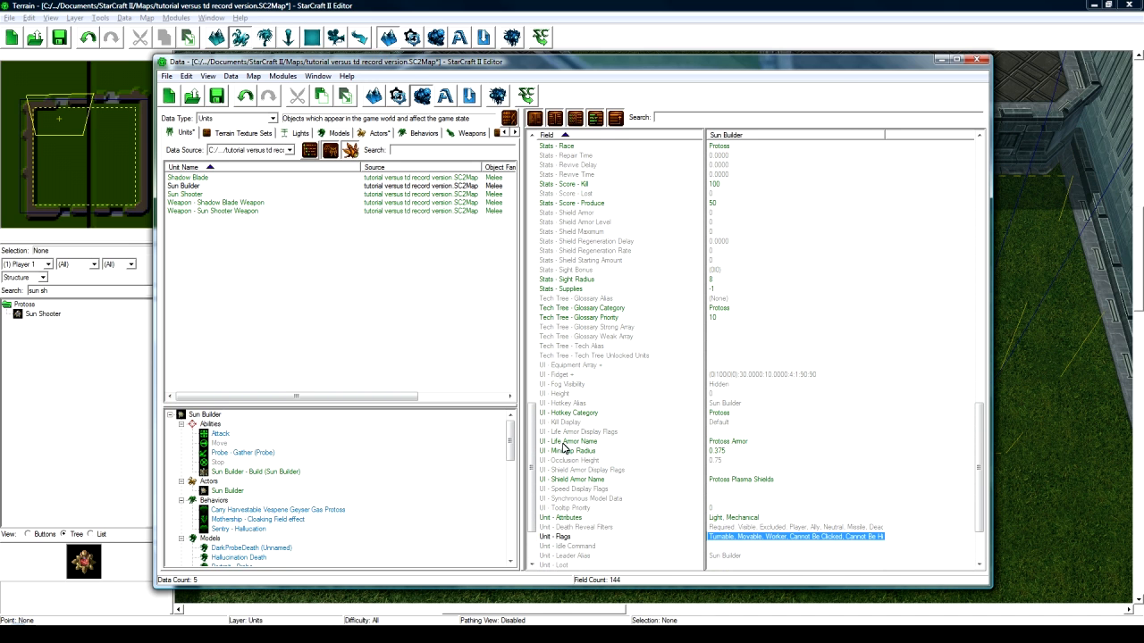
left_click(543, 395)
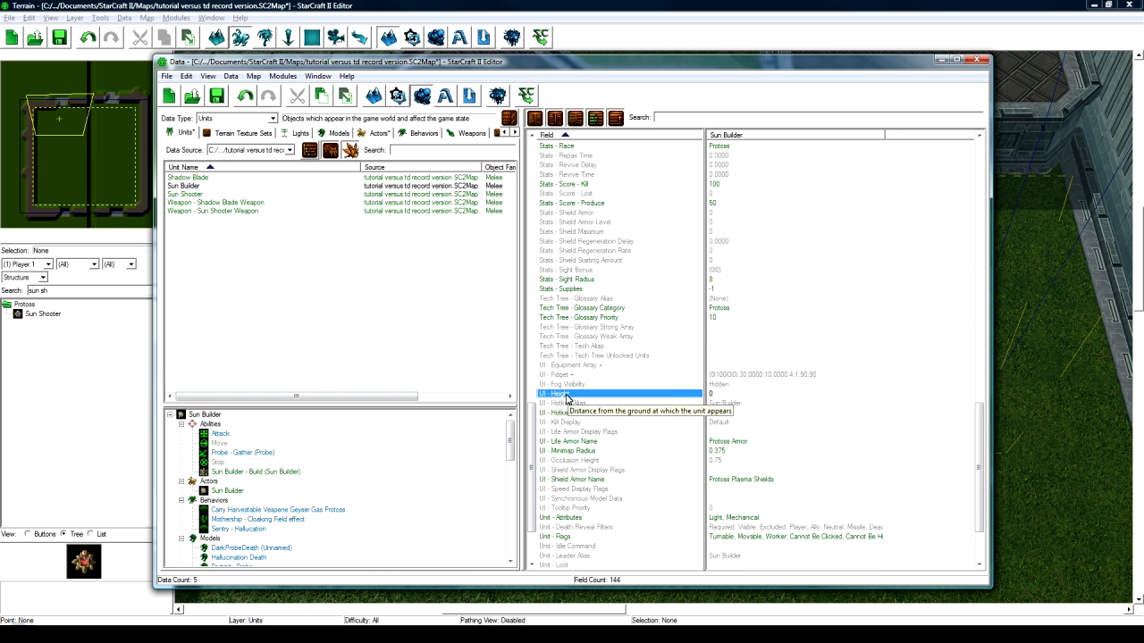
scroll(558, 398, "down", 1)
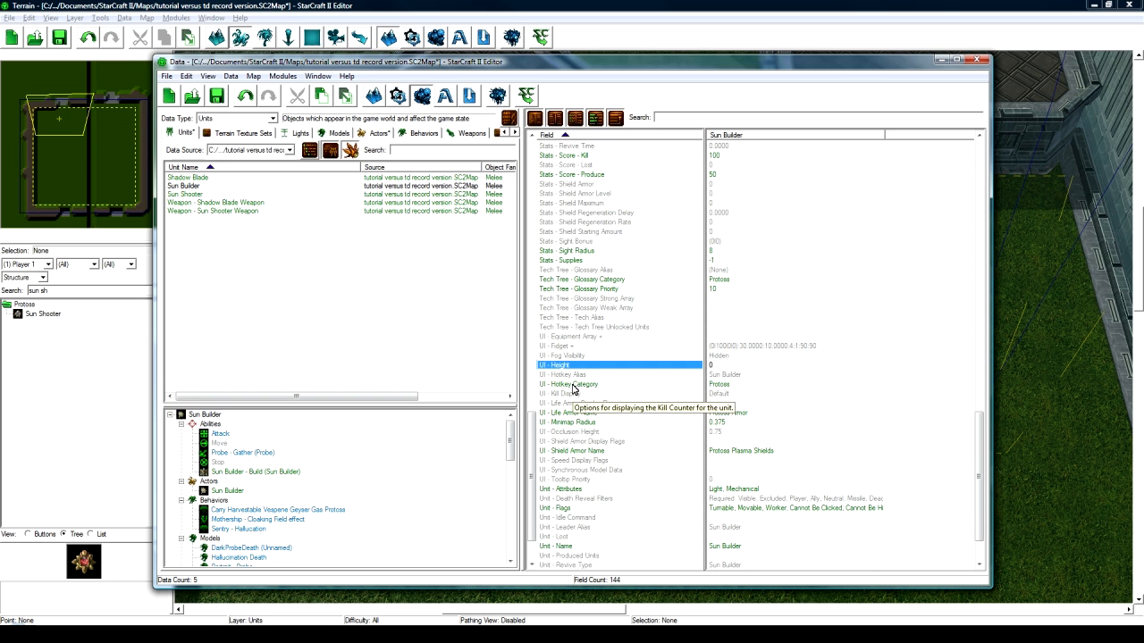
double_click(717, 369)
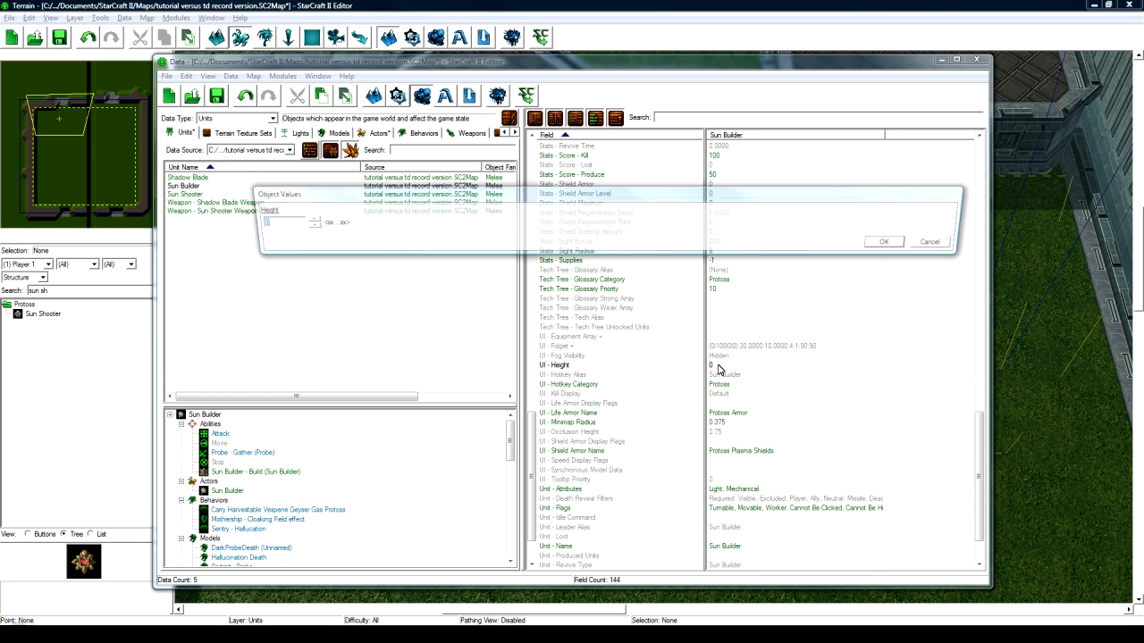
type("2")
key("Return")
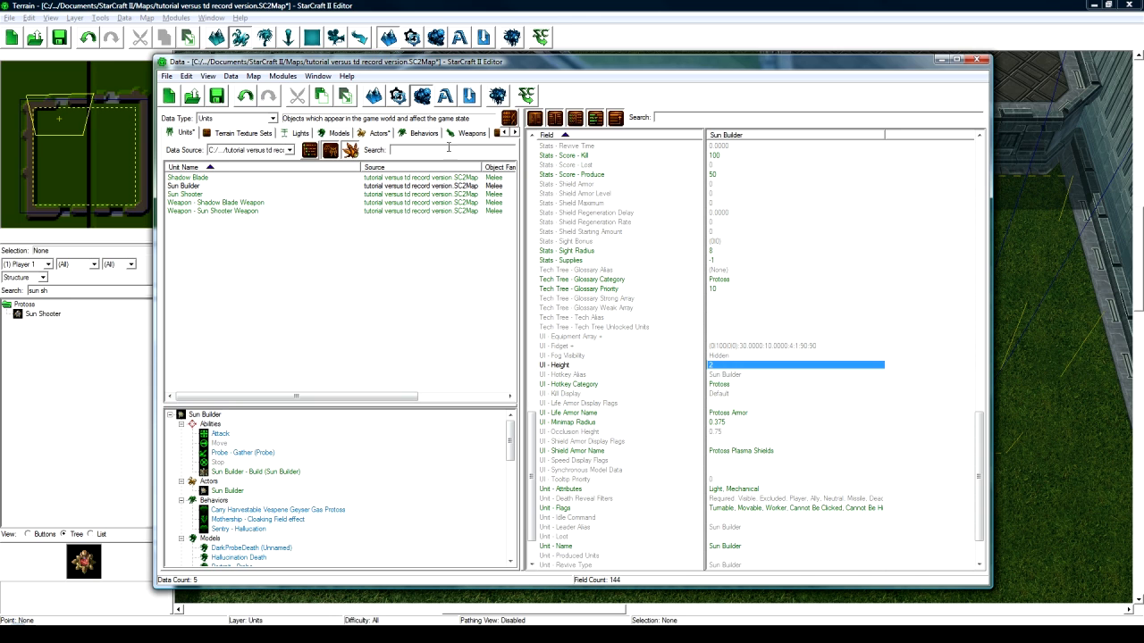
- Open the Ability - Info command list of Sun Builder - Build and select the empty Build 16 slot
left_click(246, 473)
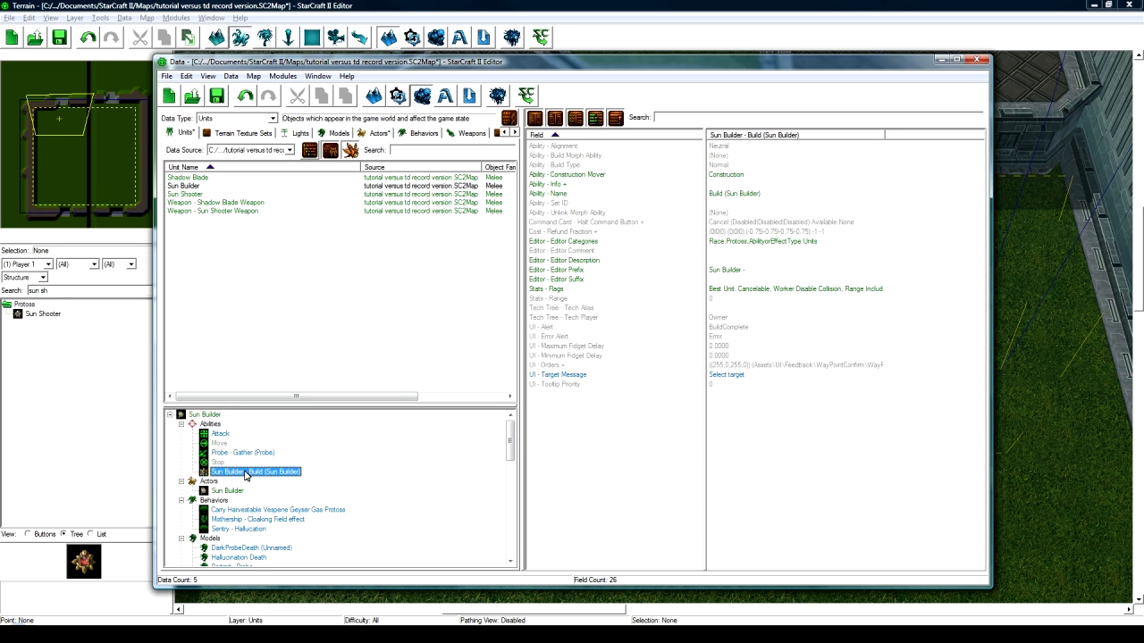
left_click(728, 186)
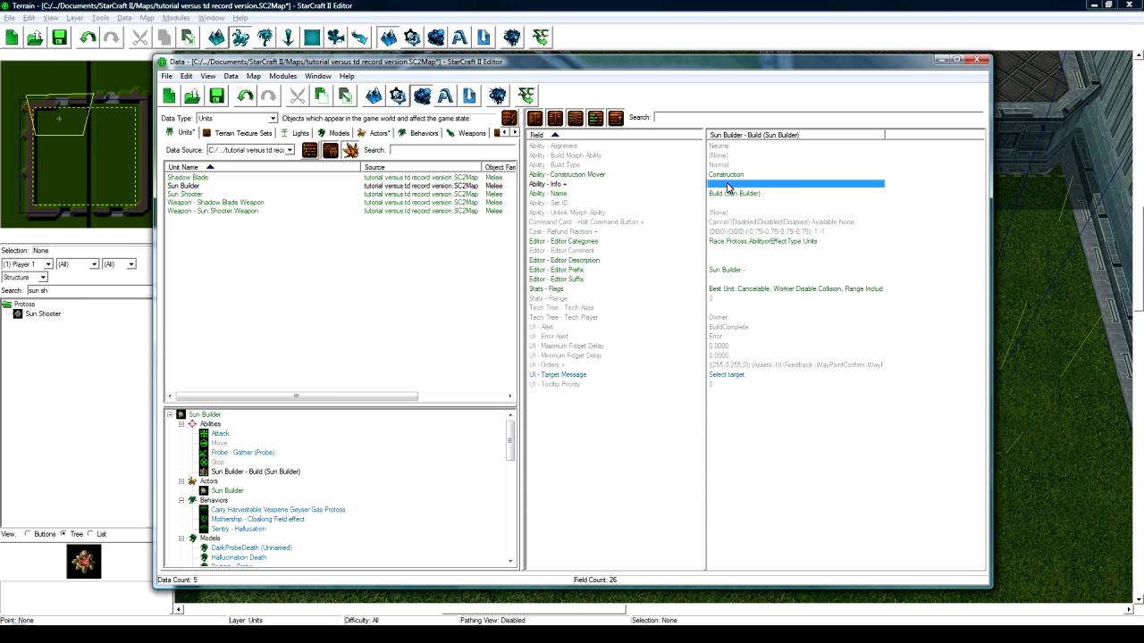
double_click(729, 186)
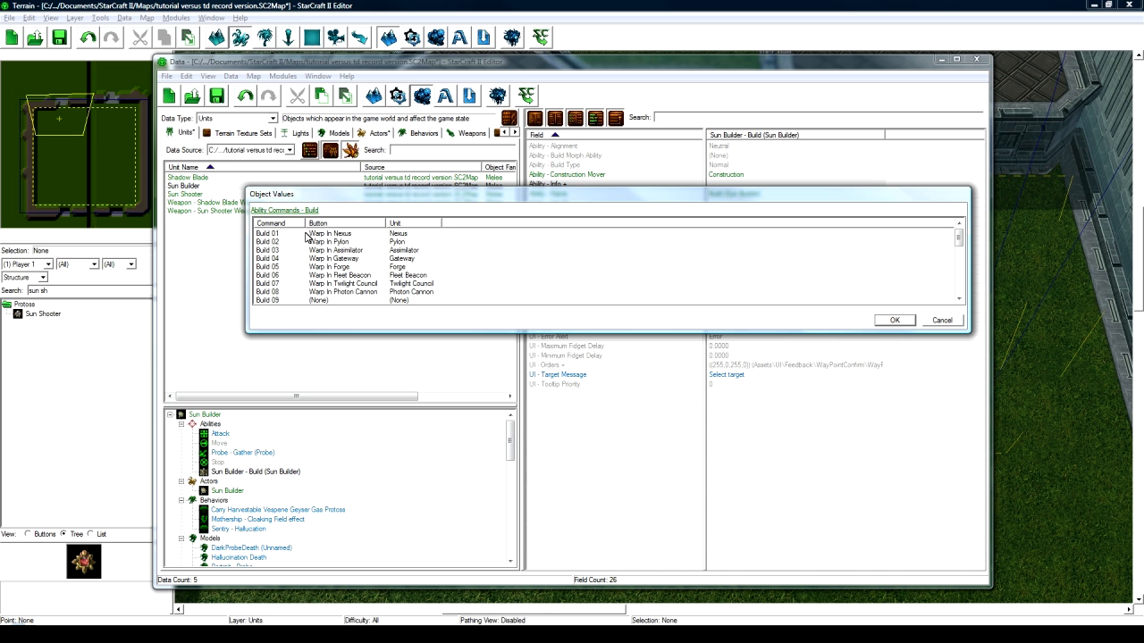
scroll(313, 246, "down", 3)
left_click_drag(351, 203, 342, 358)
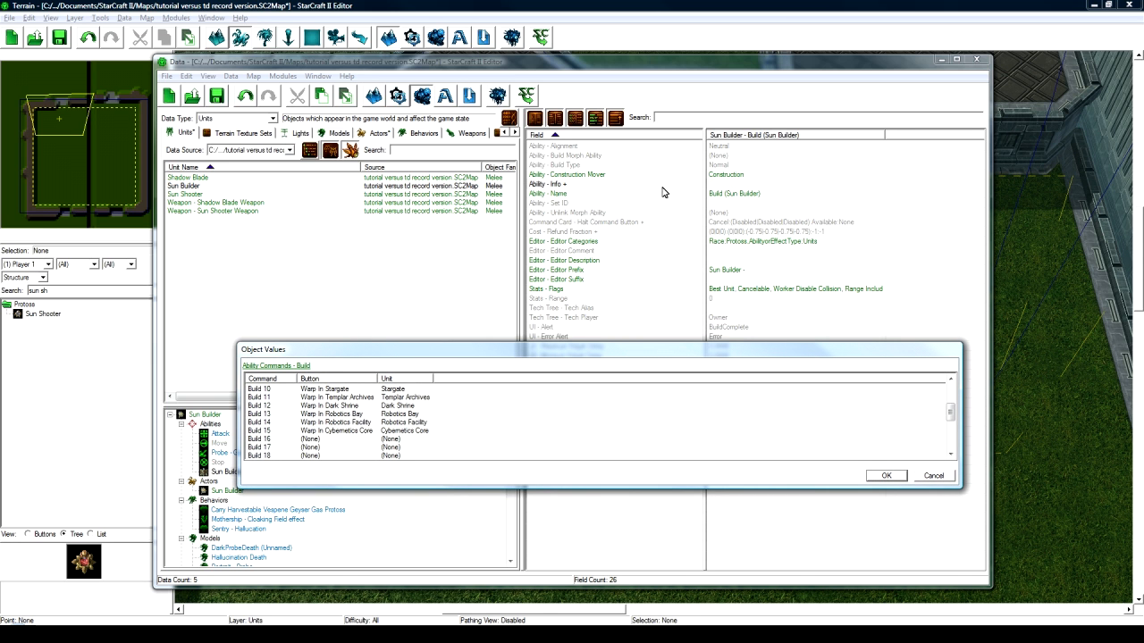
left_click_drag(467, 352, 470, 302)
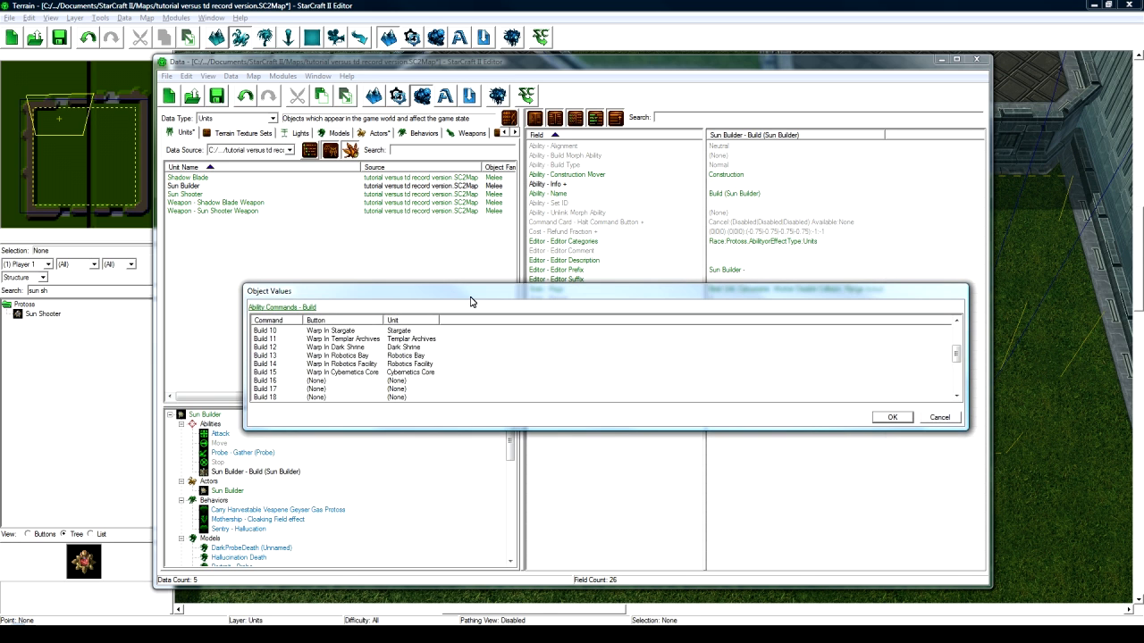
left_click(324, 382)
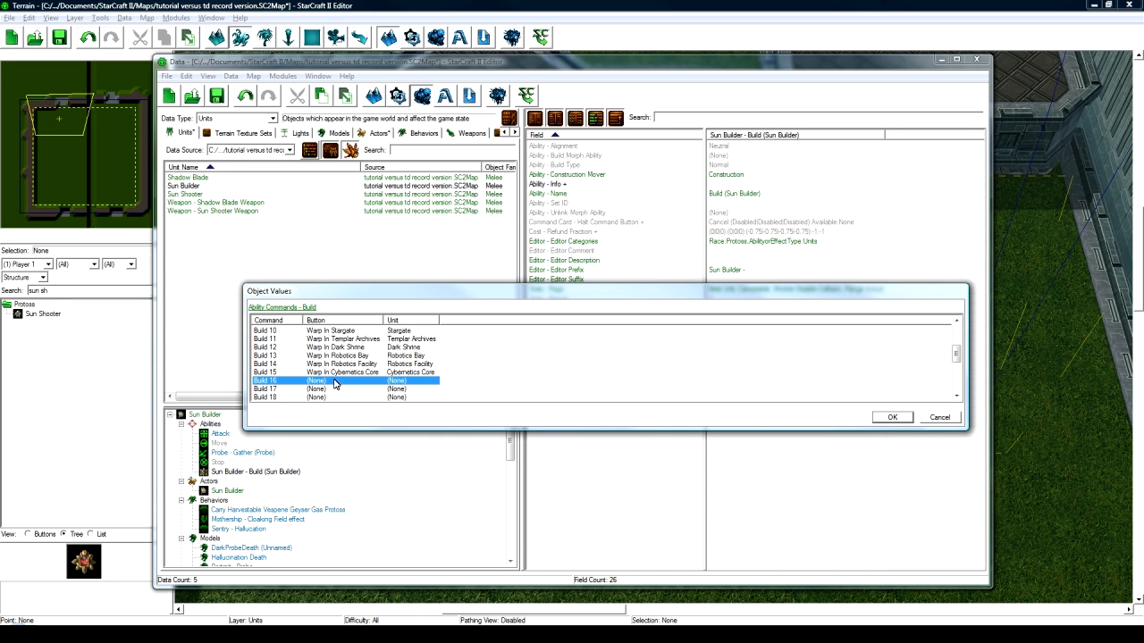
scroll(335, 383, "up", 3)
scroll(353, 370, "down", 3)
scroll(353, 370, "down", 1)
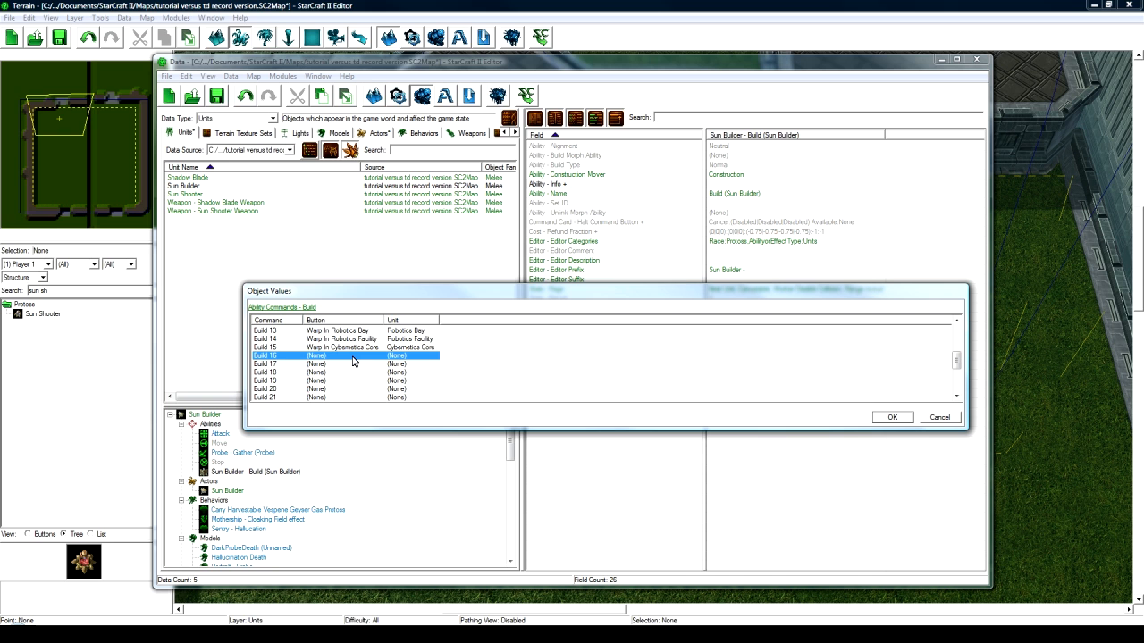
- Set the Build 16 command's default button to Build Sun Shooter
double_click(353, 361)
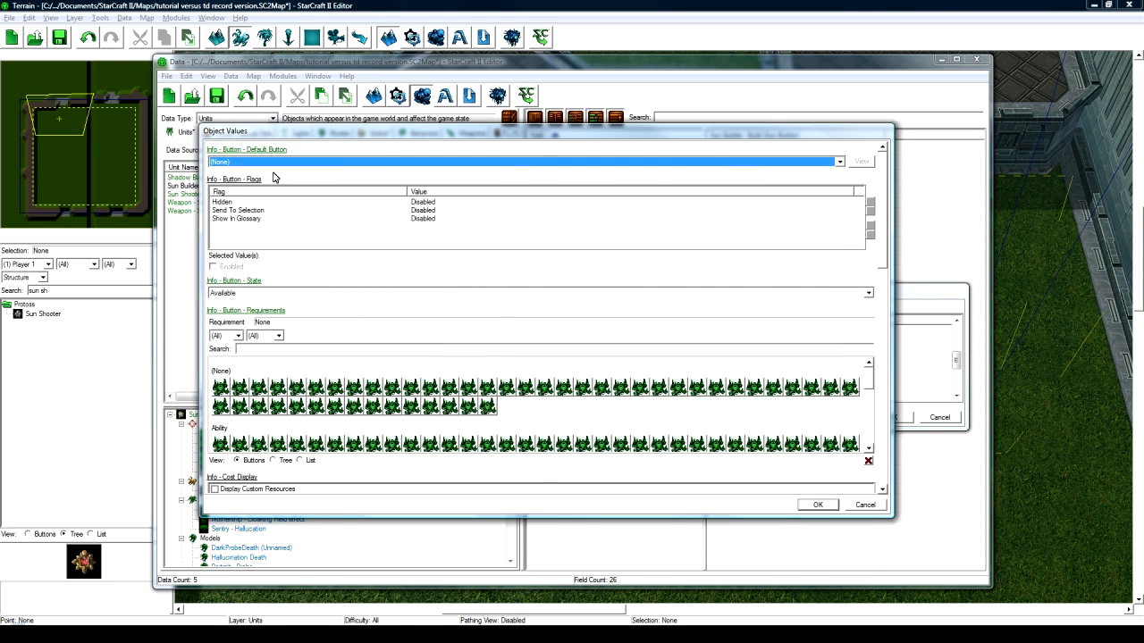
left_click(279, 163)
type("bu")
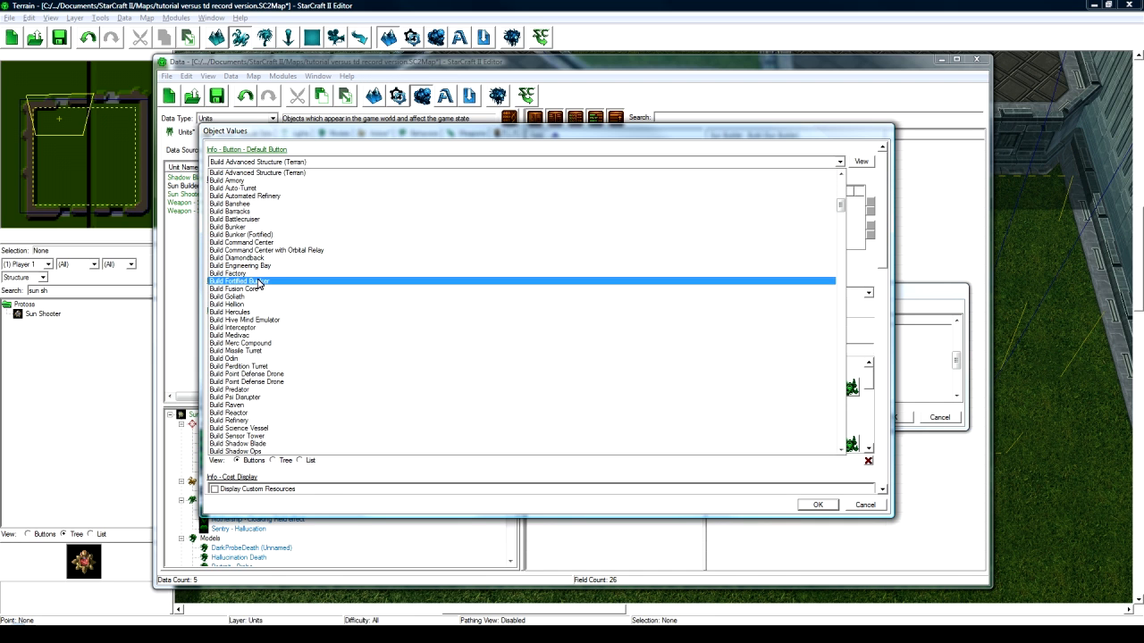
type("bsu")
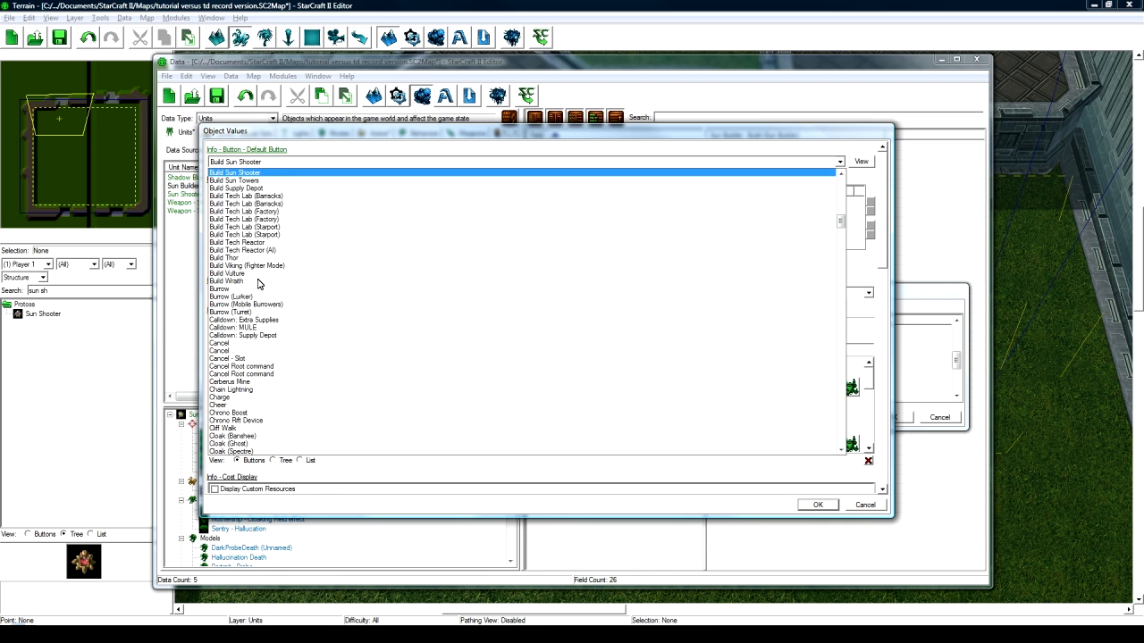
left_click(279, 179)
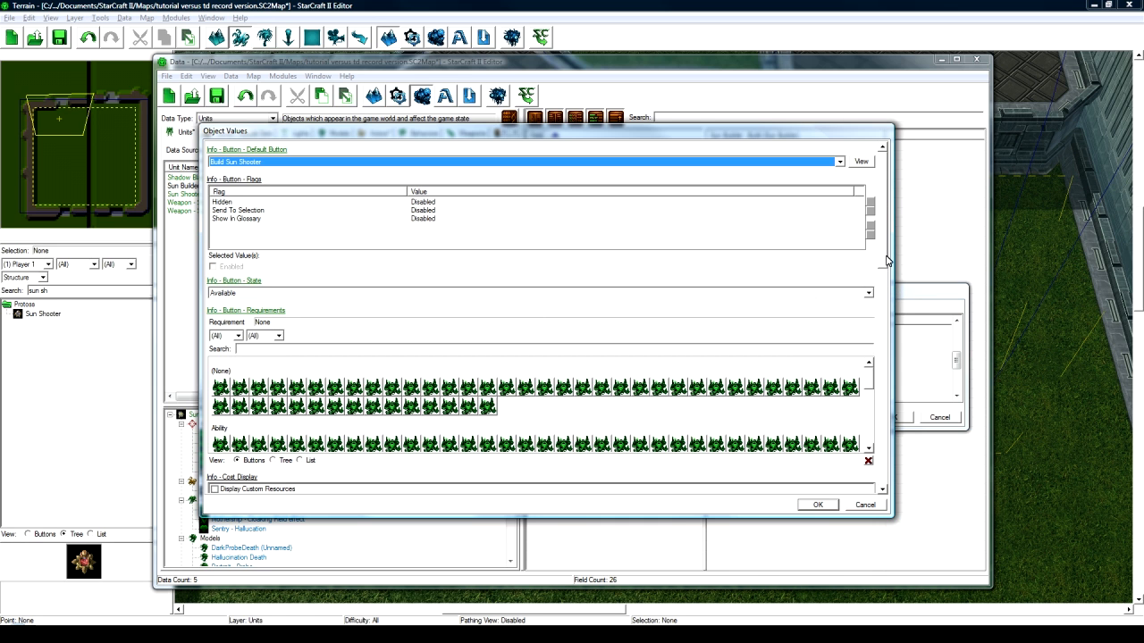
scroll(883, 268, "down", 3)
- Make Build 16 produce the Sun Shooter unit with a build time of 1
left_click_drag(881, 273, 881, 475)
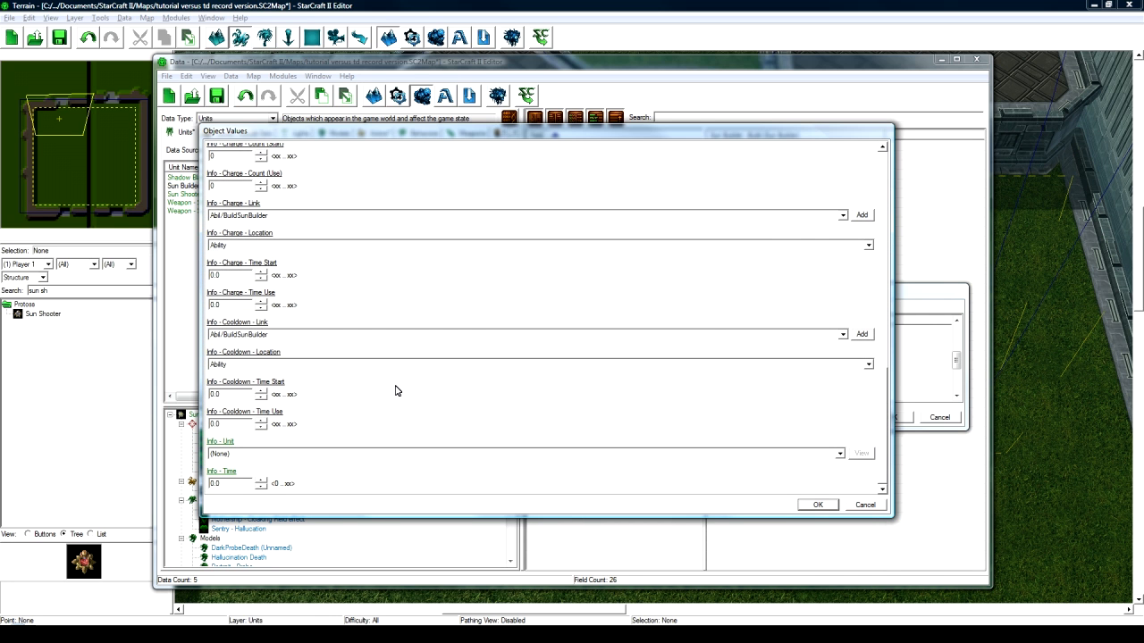
left_click(237, 454)
type("sun sh")
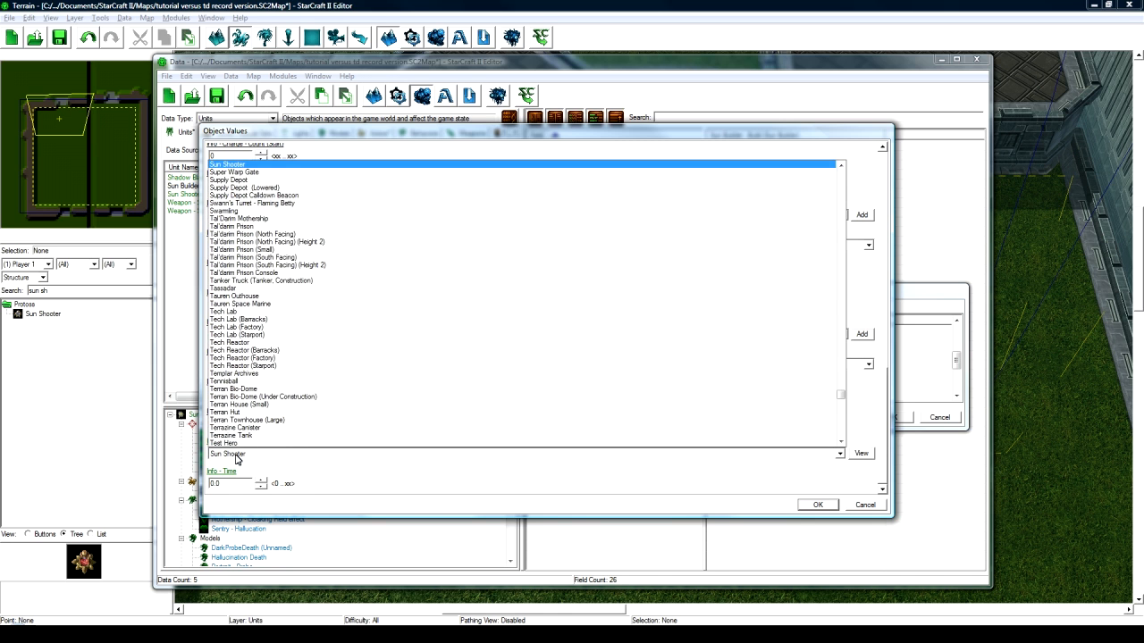
key("Return")
key("Tab")
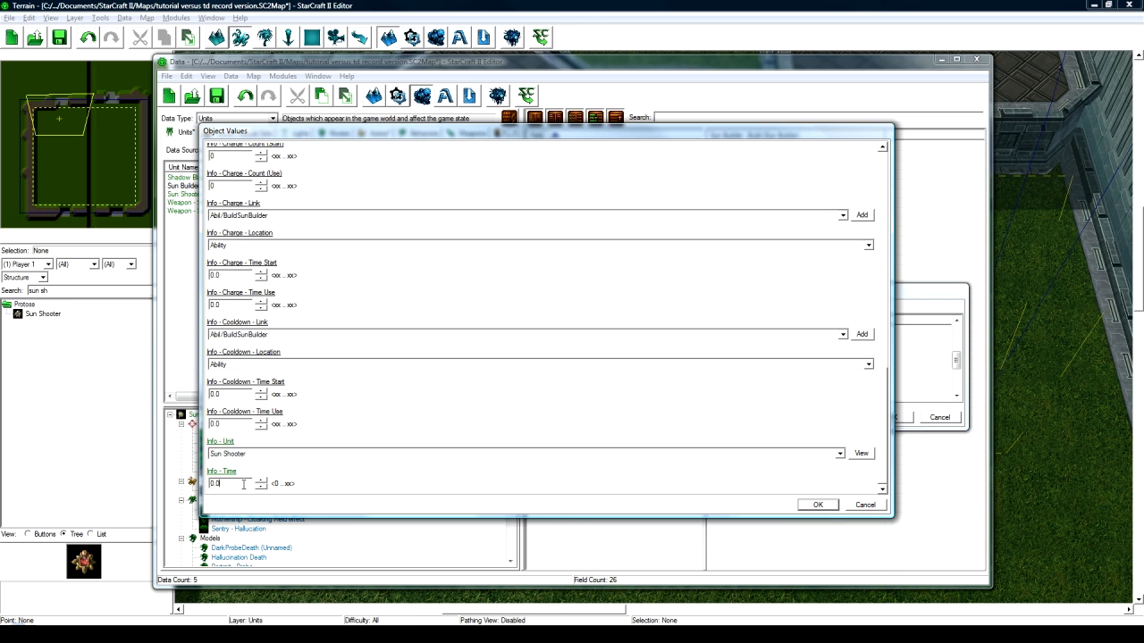
type("1")
- Confirm the build command changes and bring up the Sun Builder's second command card
left_click(815, 504)
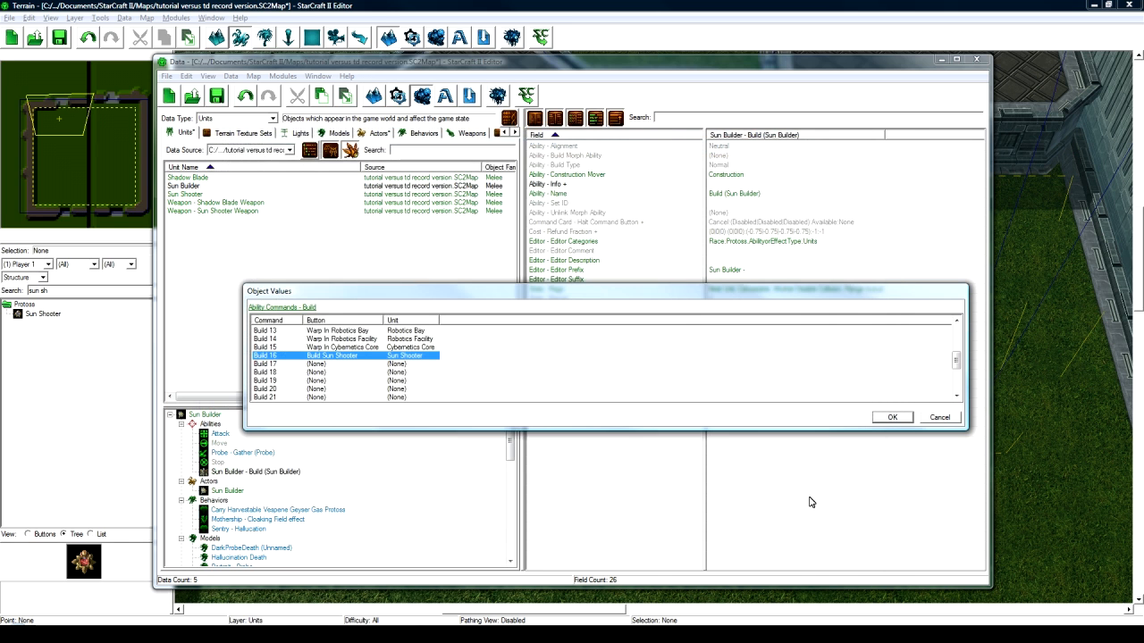
left_click(892, 418)
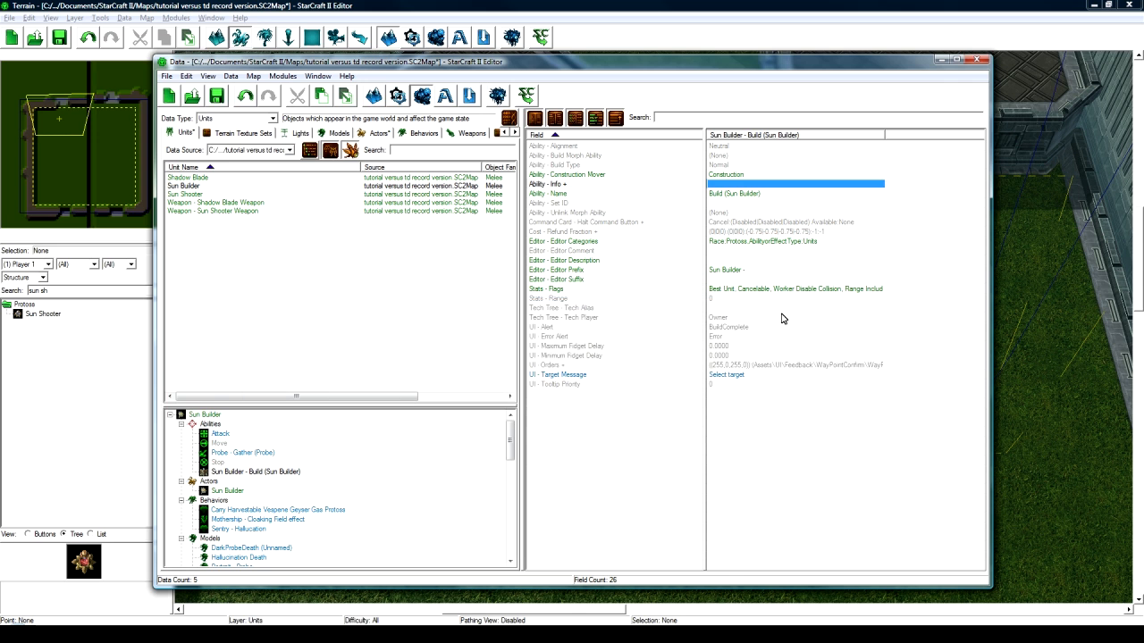
left_click(231, 473)
left_click(219, 414)
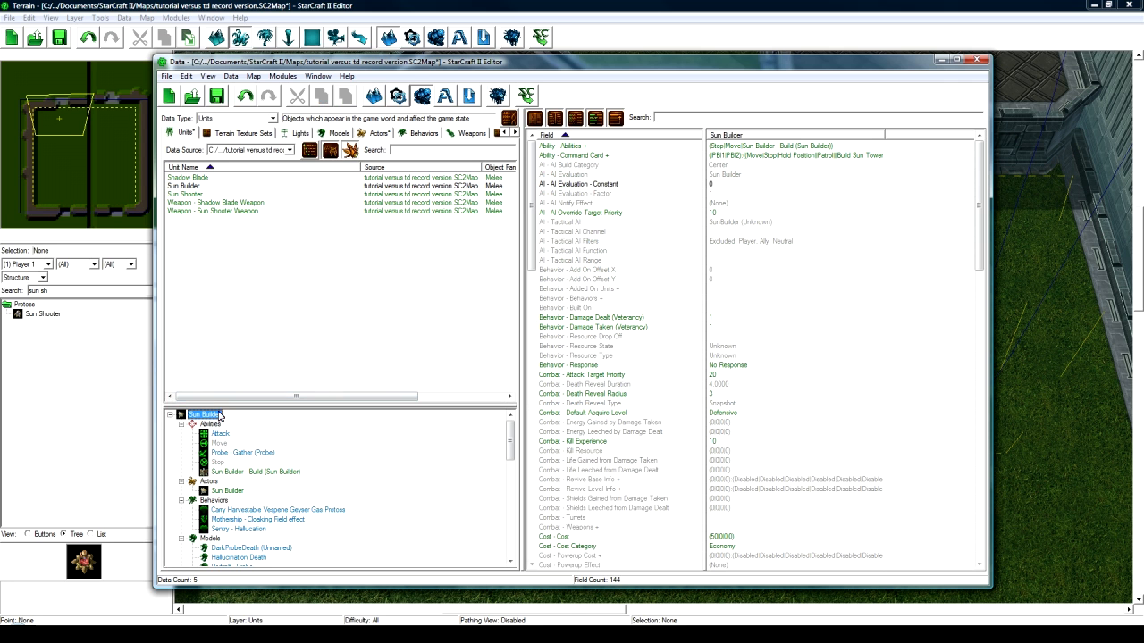
double_click(771, 155)
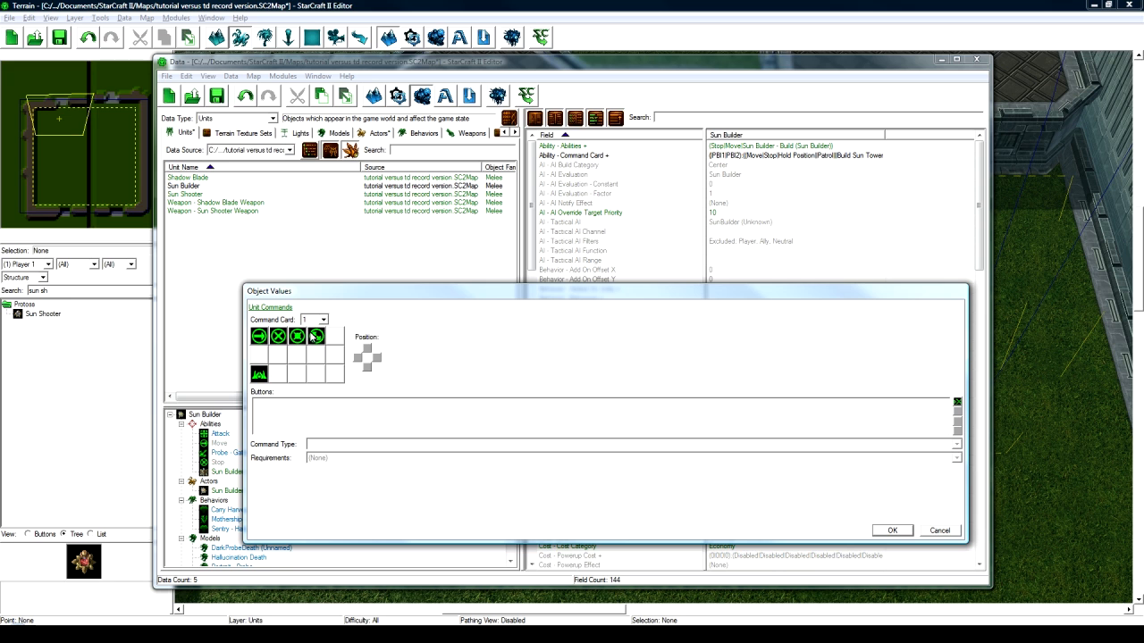
left_click(320, 322)
left_click(308, 339)
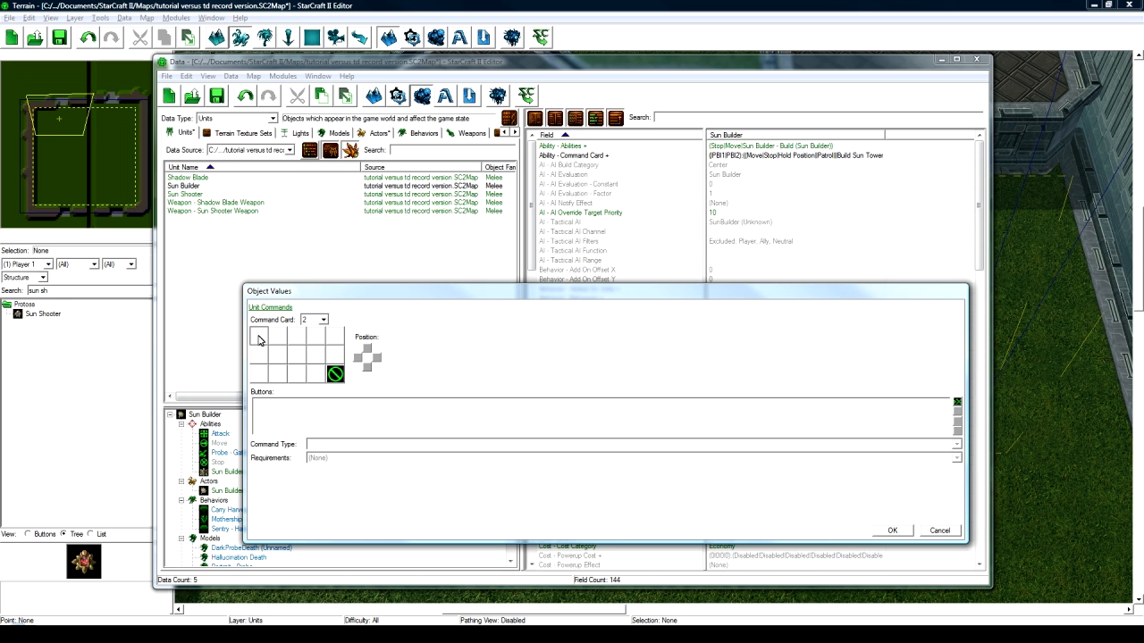
- Add a Build Sun Shooter button that triggers Sun Builder - Build's Build Sun Shooter command, then save
double_click(956, 403)
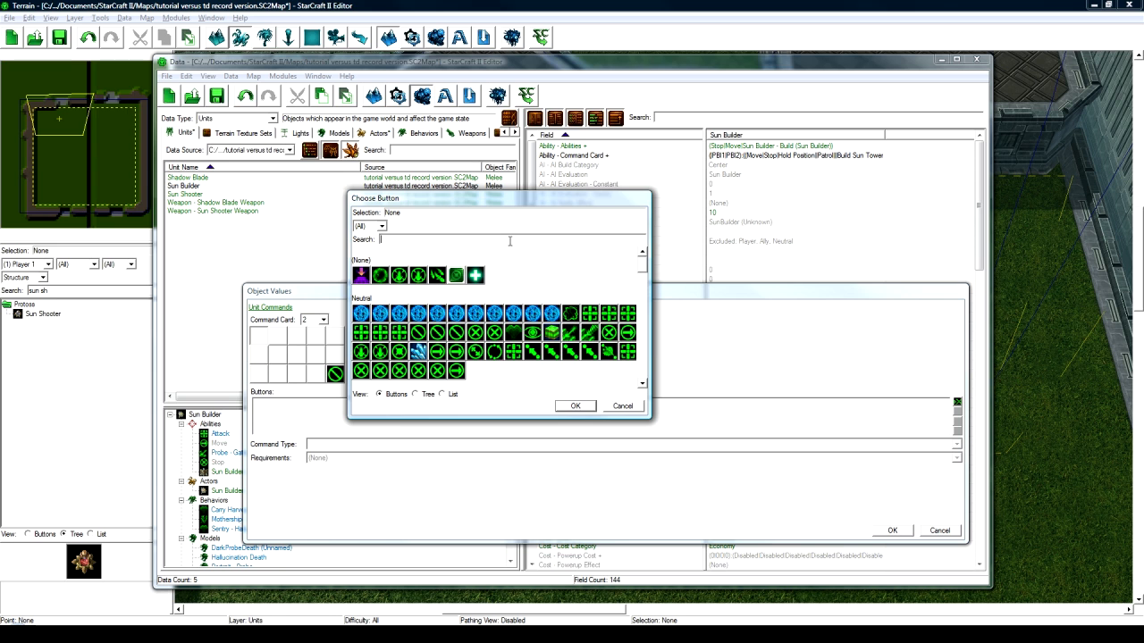
type("build sun")
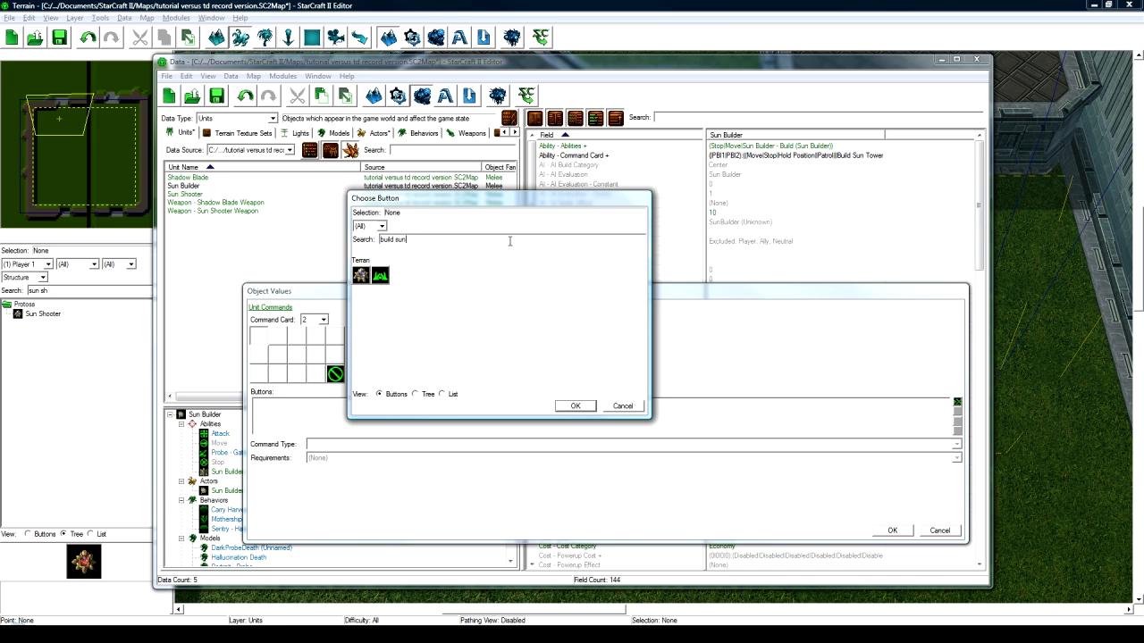
left_click(360, 275)
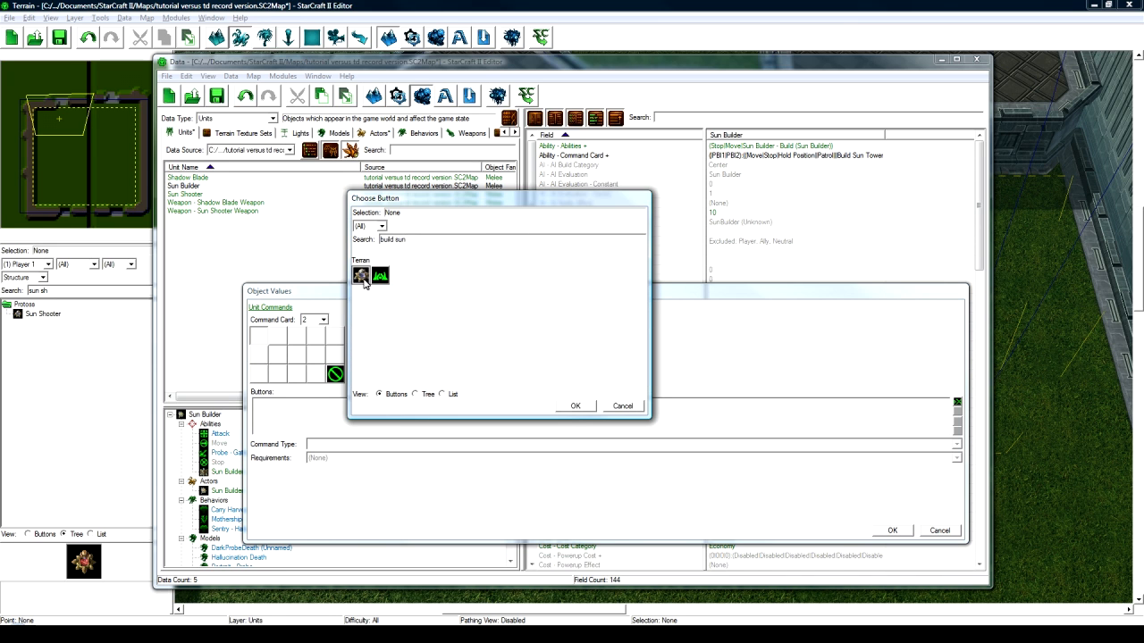
left_click(576, 406)
left_click(329, 444)
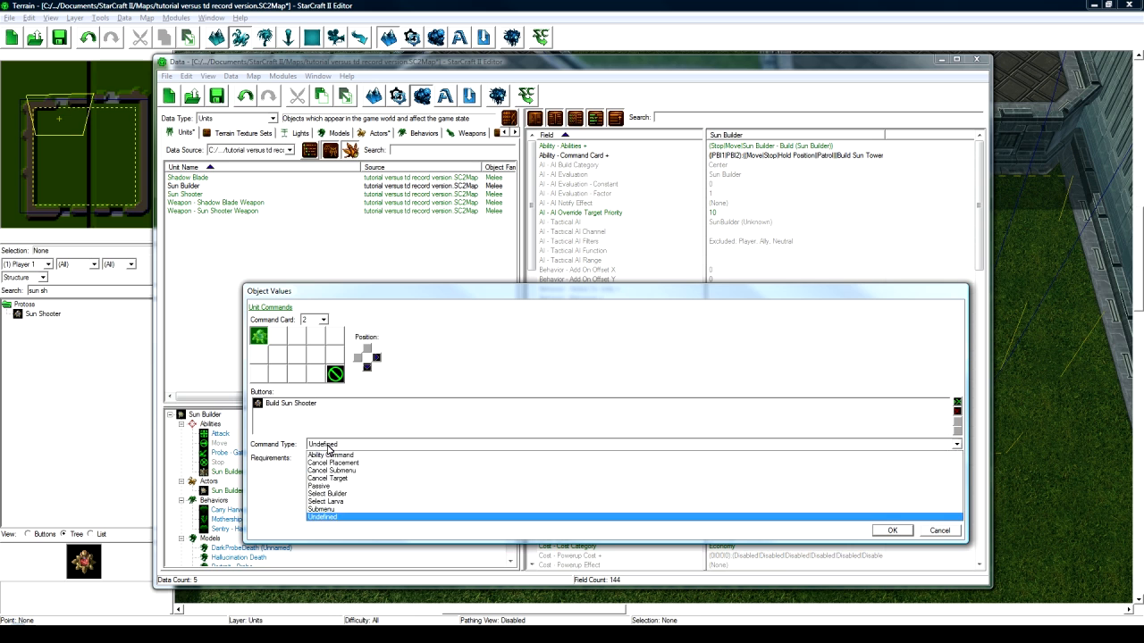
left_click(334, 458)
left_click(324, 472)
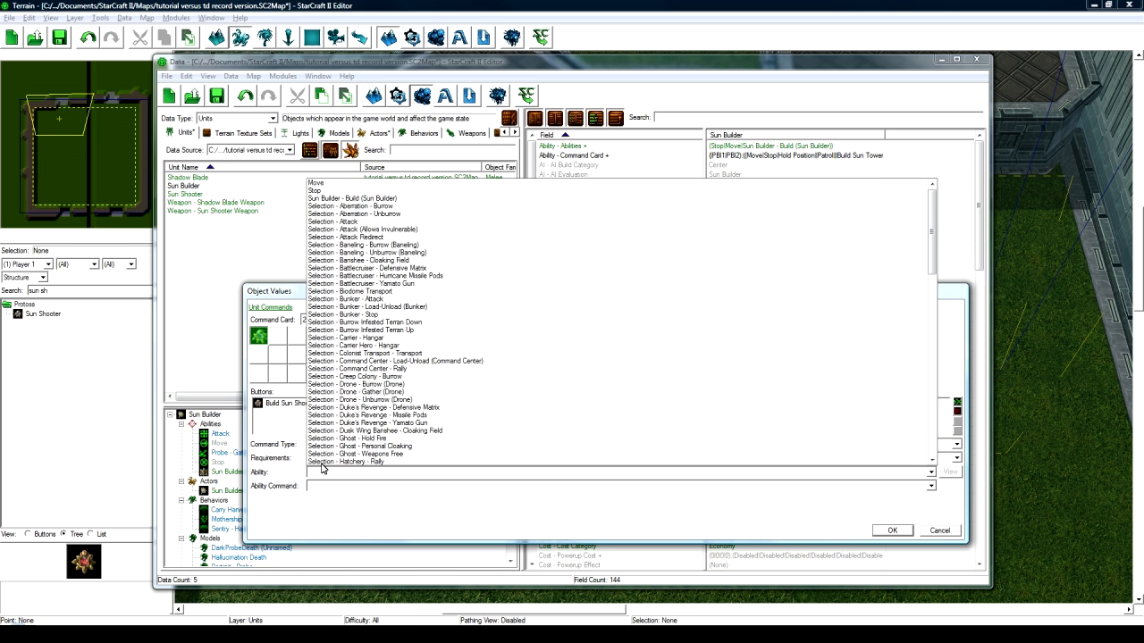
left_click(363, 198)
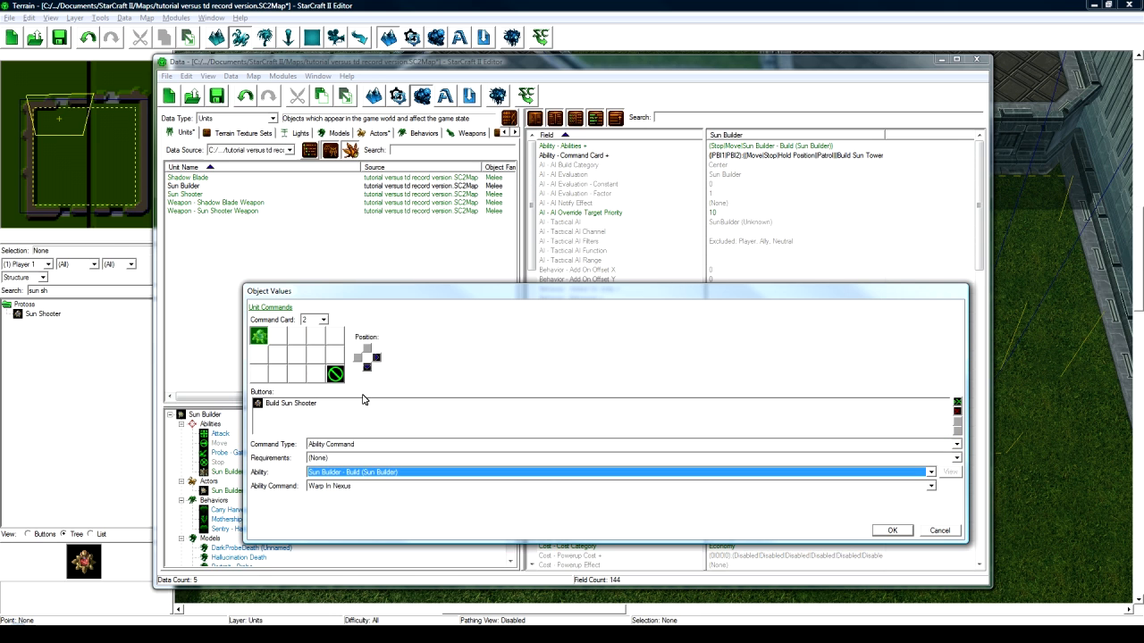
left_click(353, 485)
left_click(331, 496)
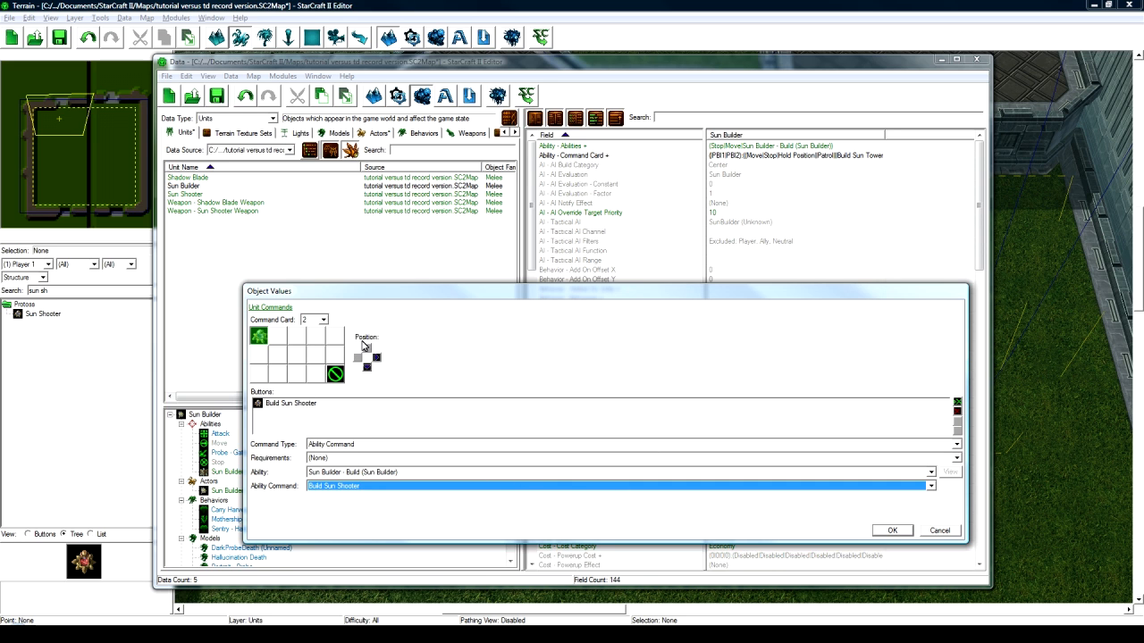
left_click(891, 529)
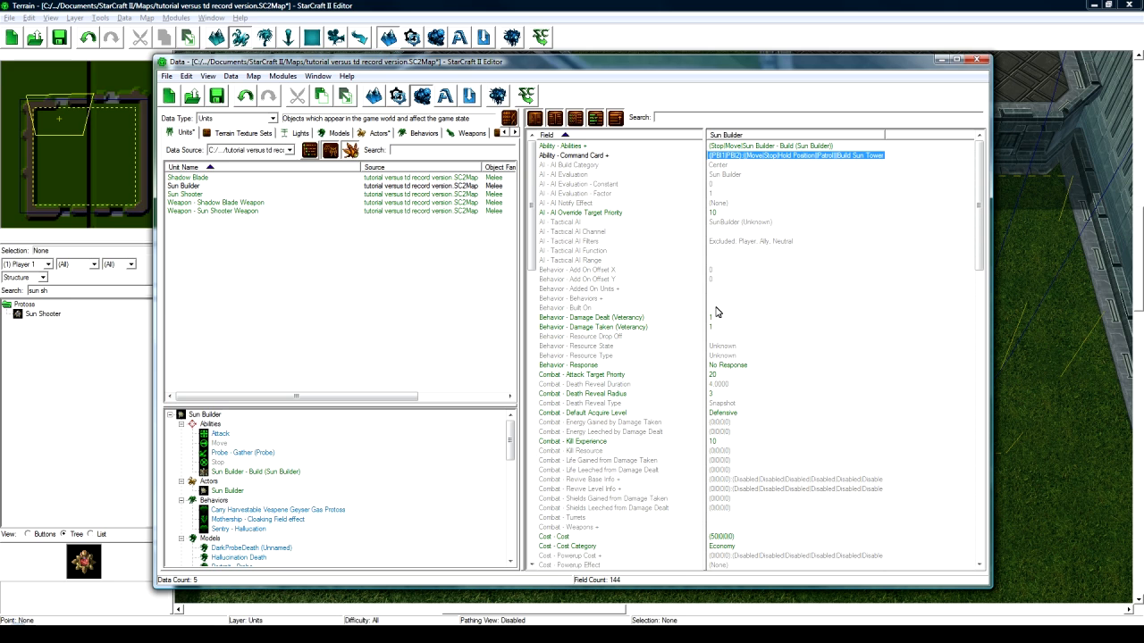
left_click(217, 97)
- Duplicate the Sun Builder unit along with its actor
left_click(206, 186)
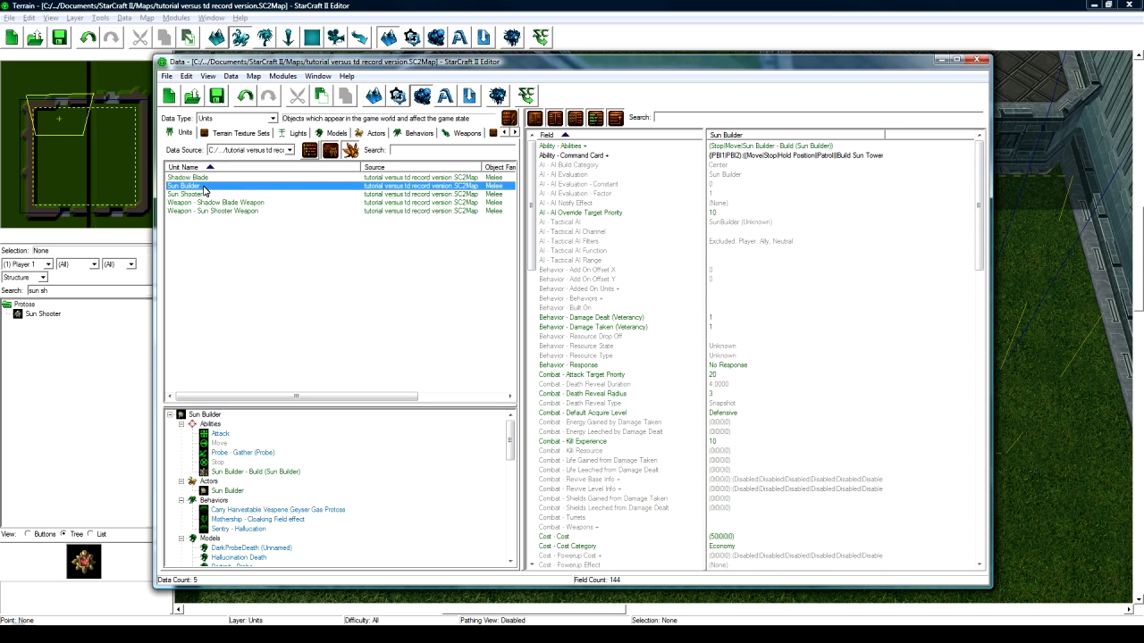
right_click(203, 187)
left_click(232, 222)
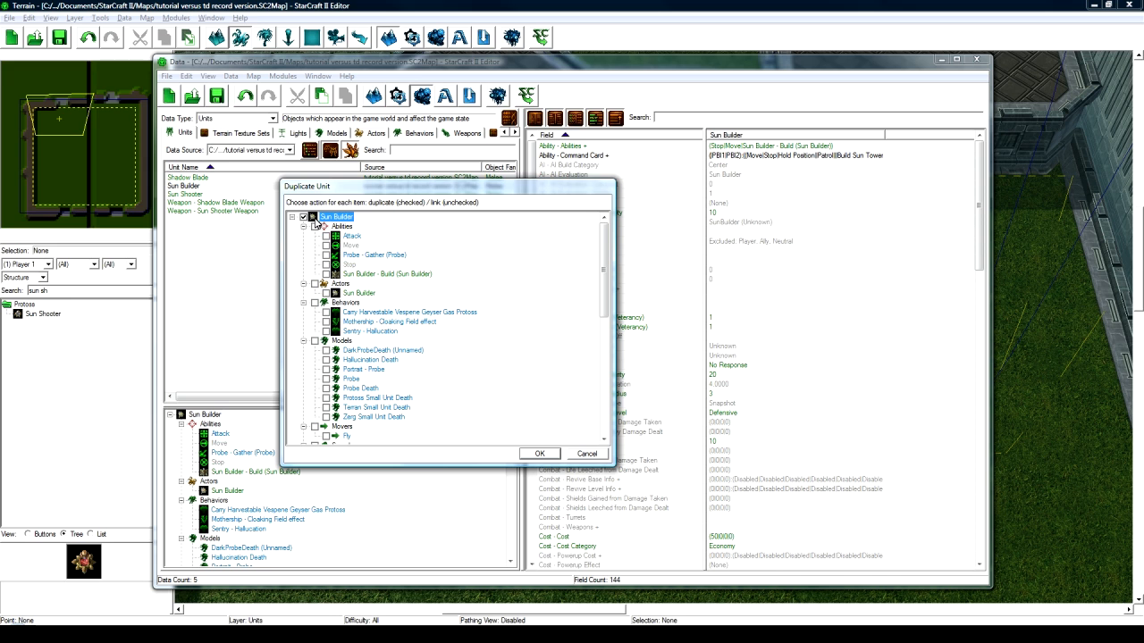
left_click(326, 293)
left_click(545, 453)
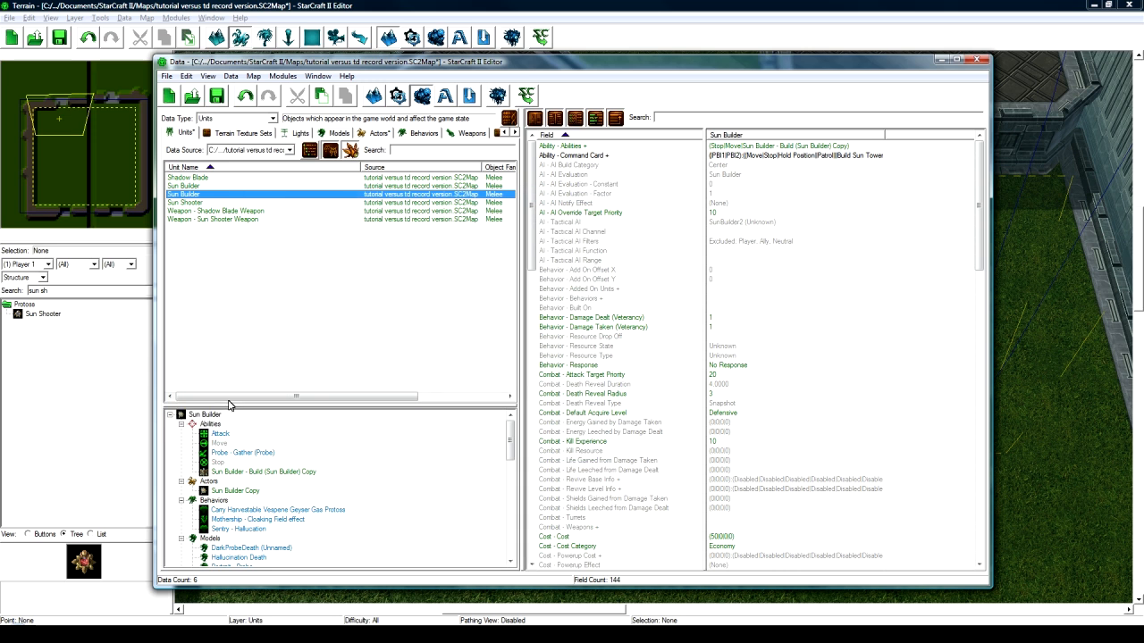
- Rename the copied actor and unit to Shadow Builder with suggested IDs
double_click(244, 492)
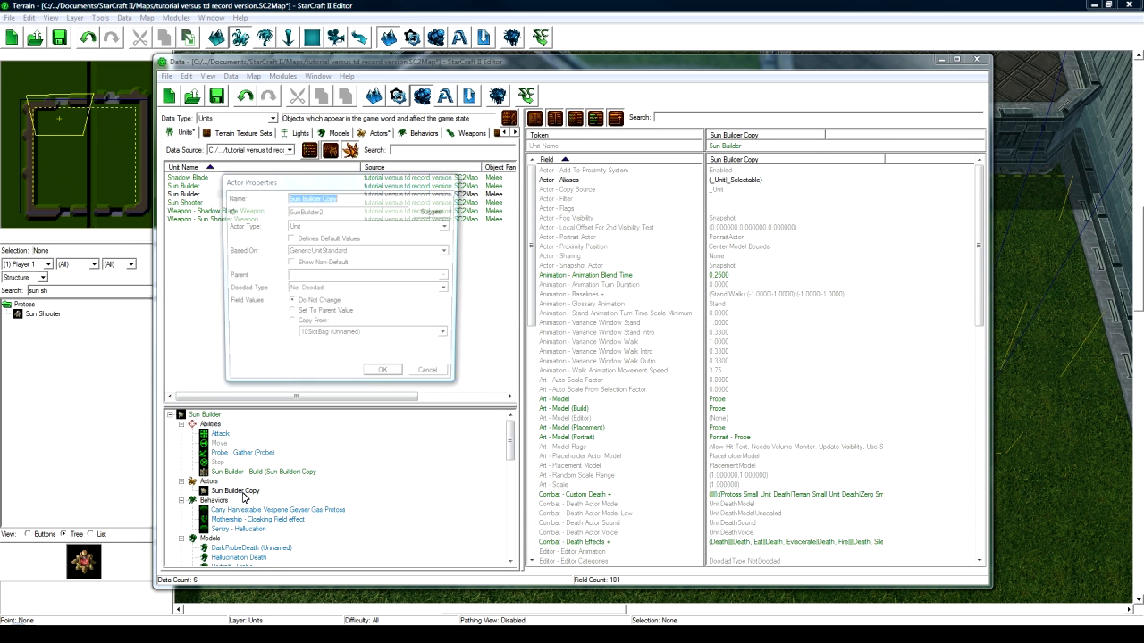
type("Shadow Builder")
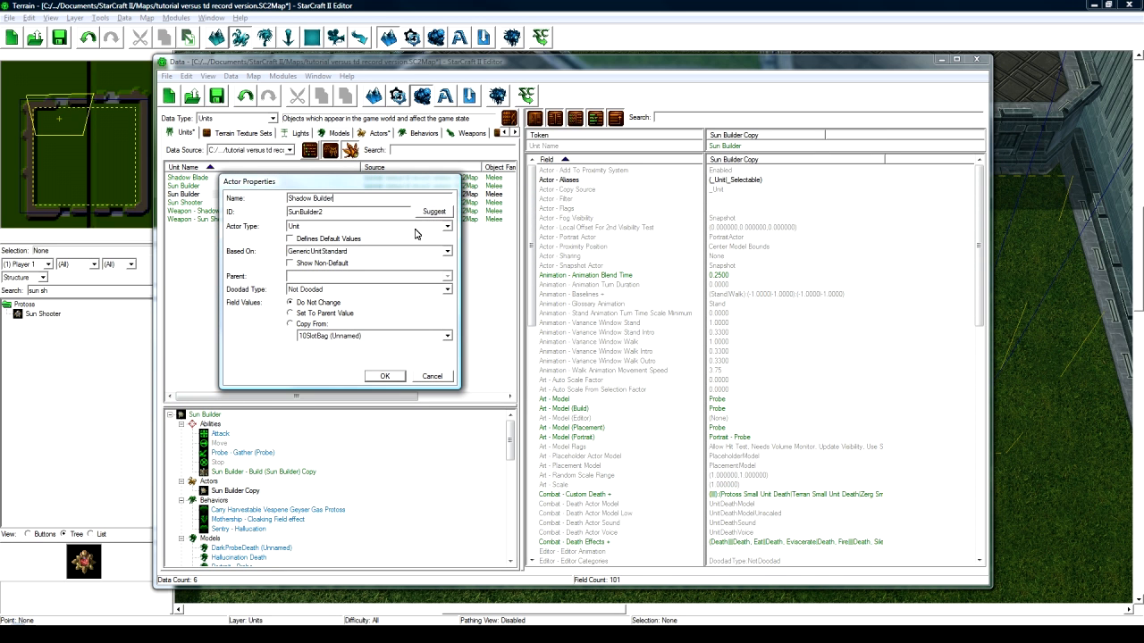
left_click(434, 210)
left_click(385, 376)
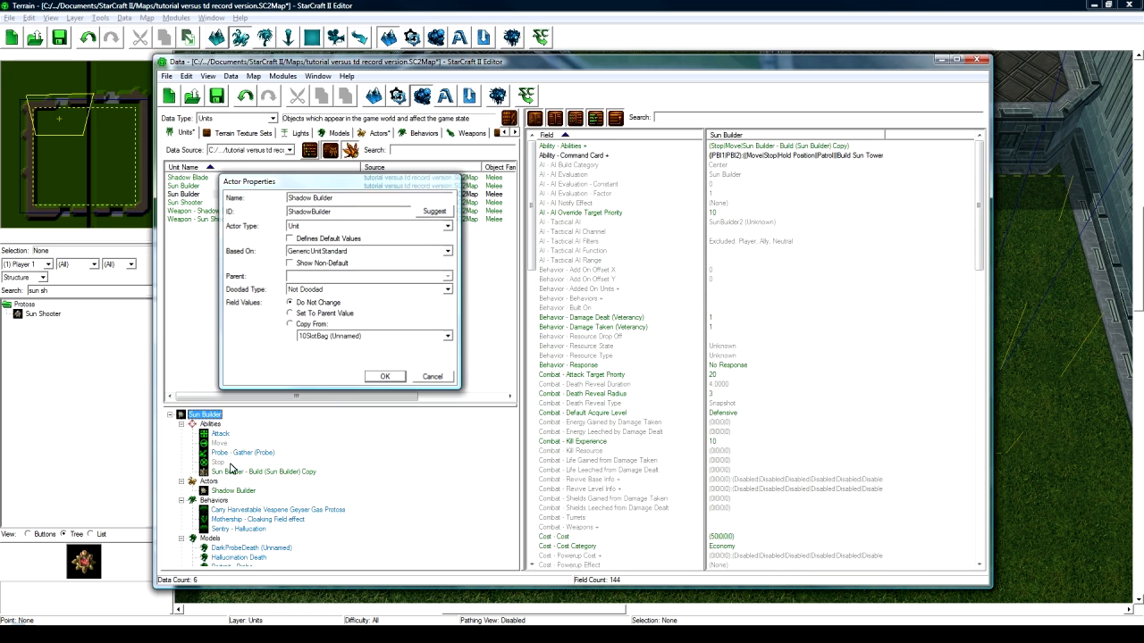
double_click(215, 418)
type("Shadow Builder")
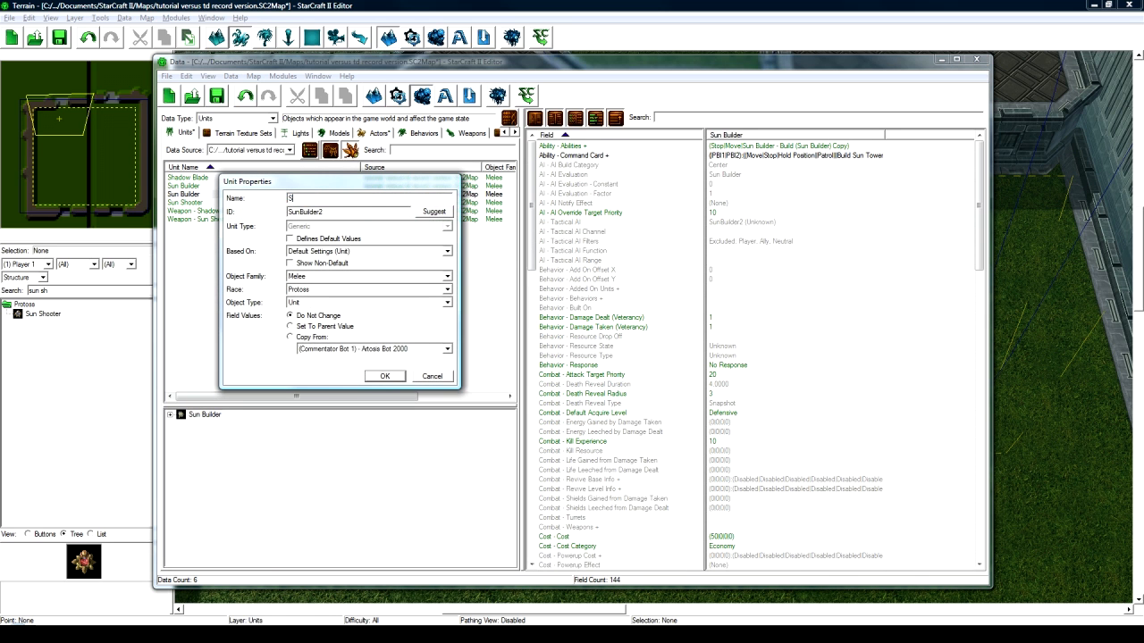
left_click(433, 212)
left_click(384, 377)
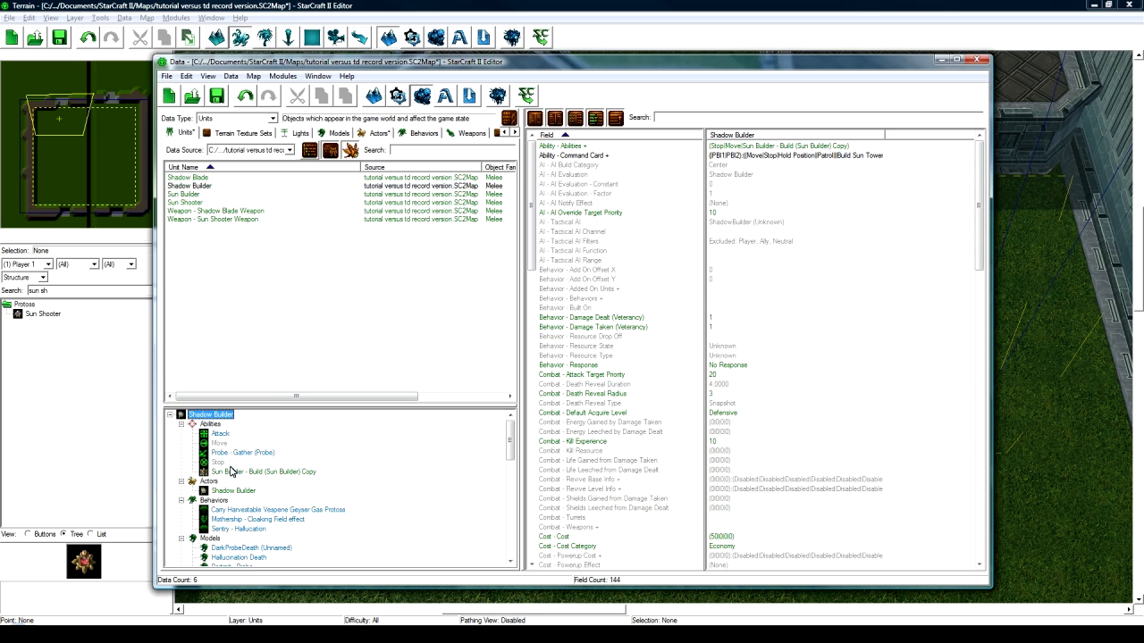
left_click(240, 471)
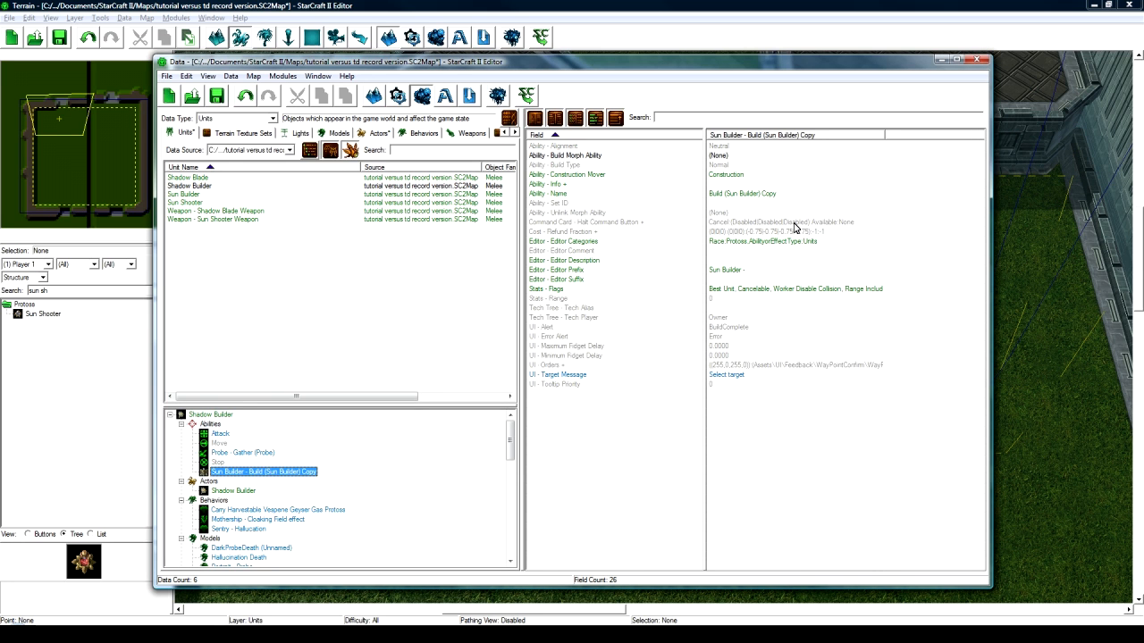
- Set the copied build ability's Editor Prefix to Shadow Builder
double_click(766, 270)
type("Shadow ")
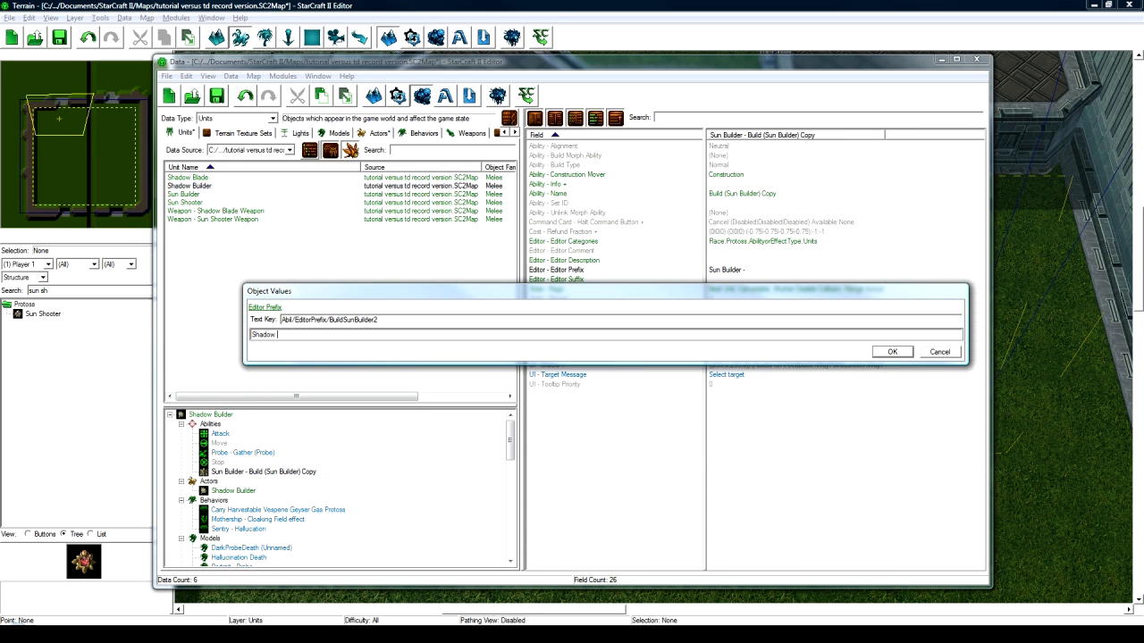
type("Builder -")
key("Return")
left_click(289, 463)
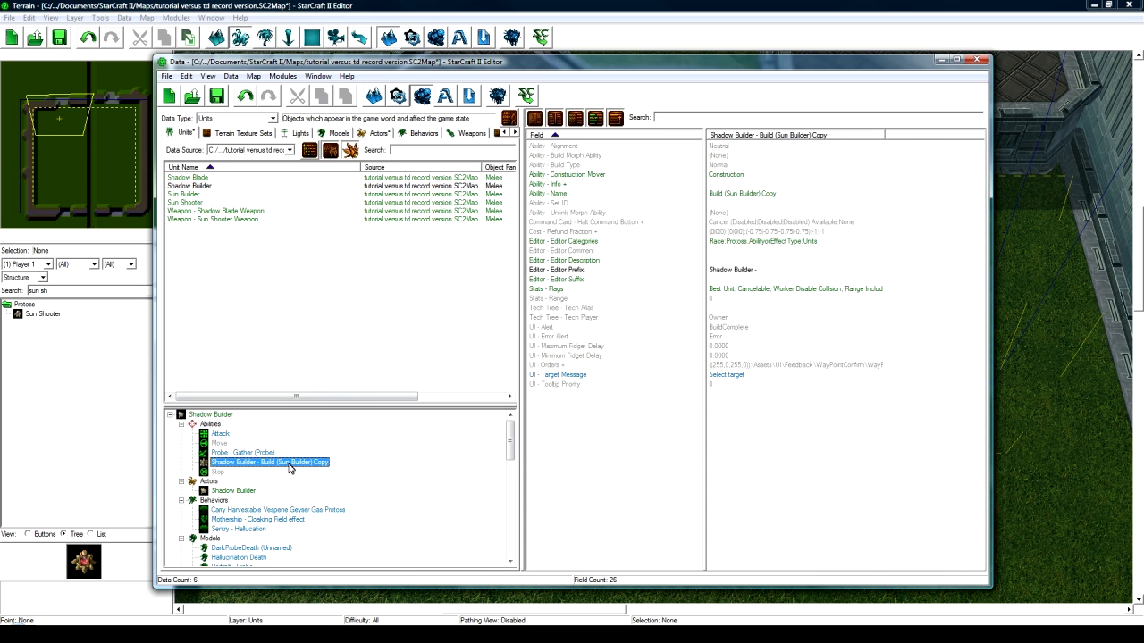
left_click(586, 271)
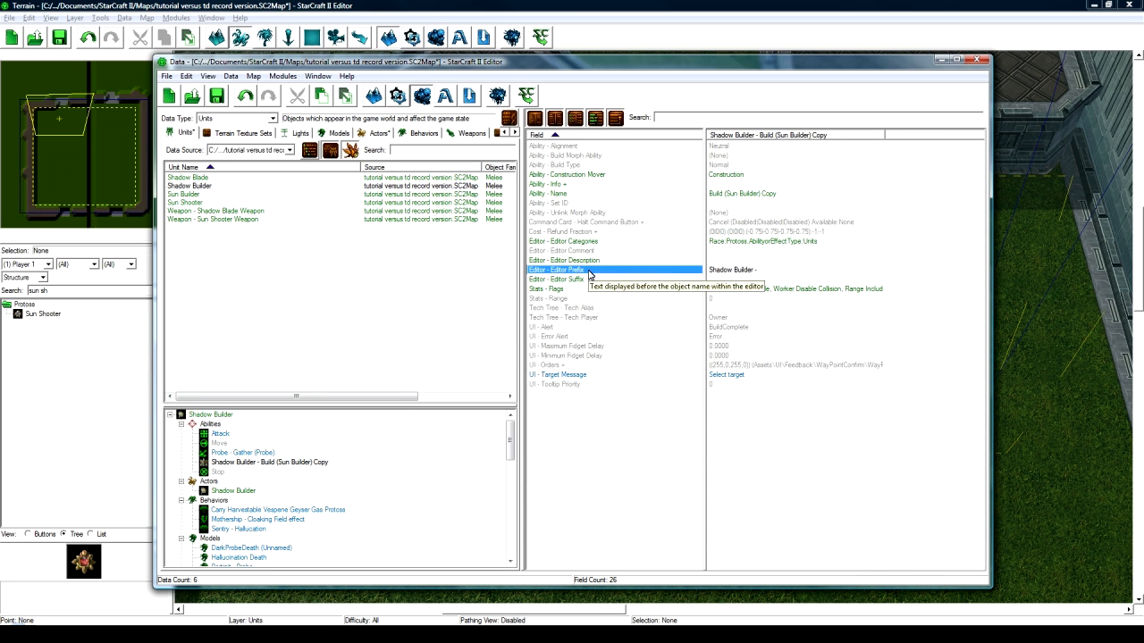
- Rename the copied ability to Build (Shadow Builder) with the suggested ID BuildShadowBuilder
double_click(250, 463)
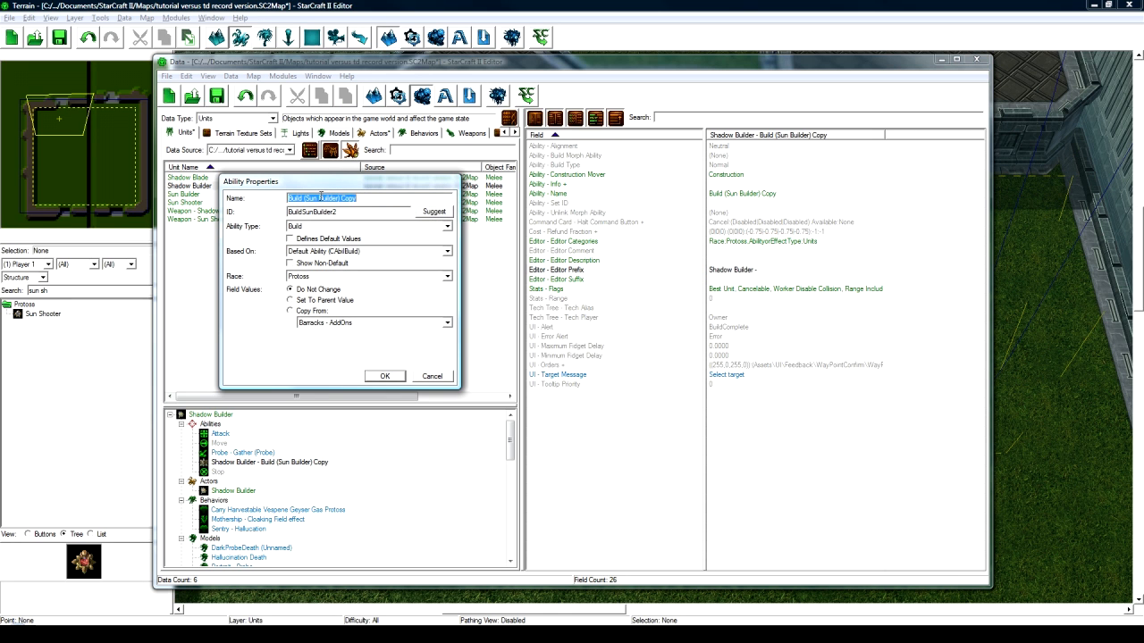
left_click_drag(340, 197, 365, 198)
key("BackSpace")
type("hadow")
left_click(434, 211)
left_click(384, 376)
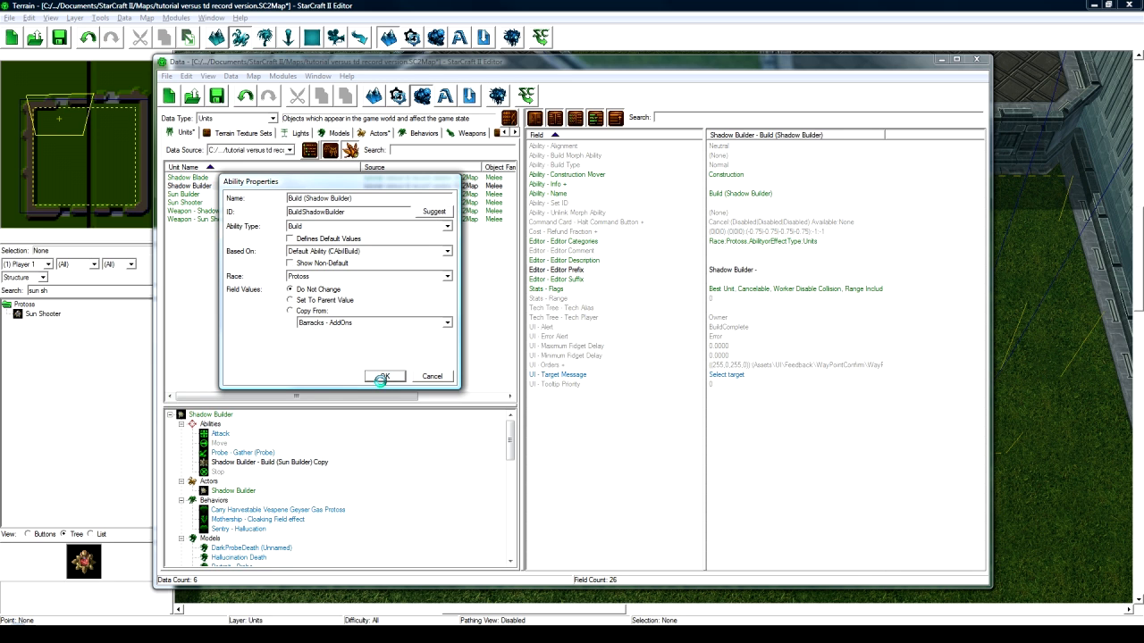
left_click(289, 466)
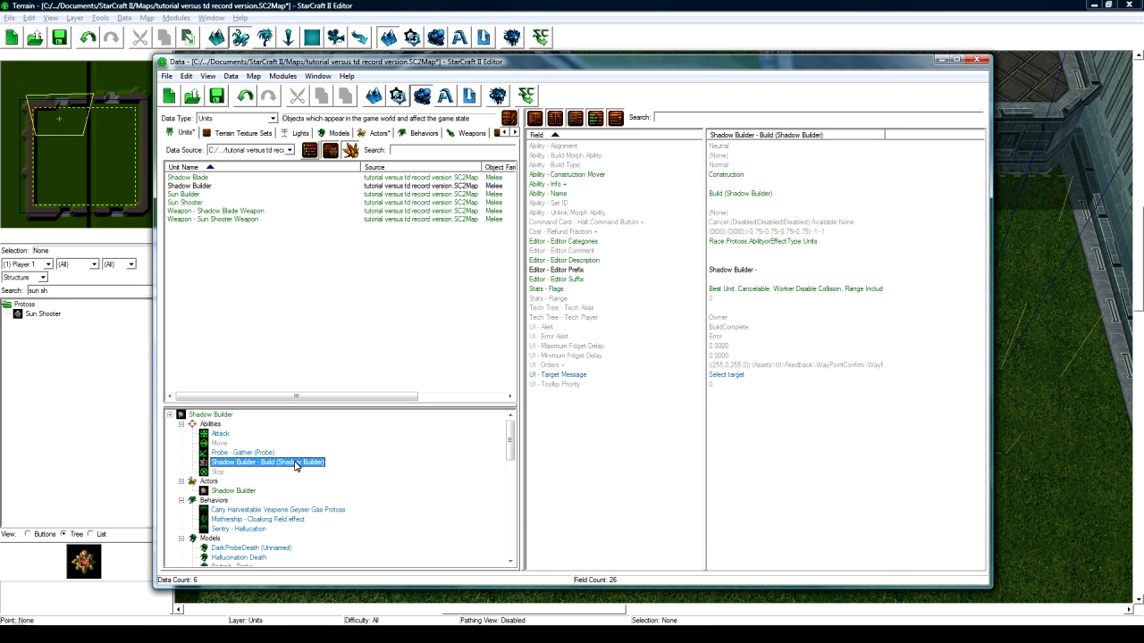
- Open the Shadow Builder build ability's Build 16 command, currently Build Sun Shooter
left_click(259, 453)
left_click(261, 463)
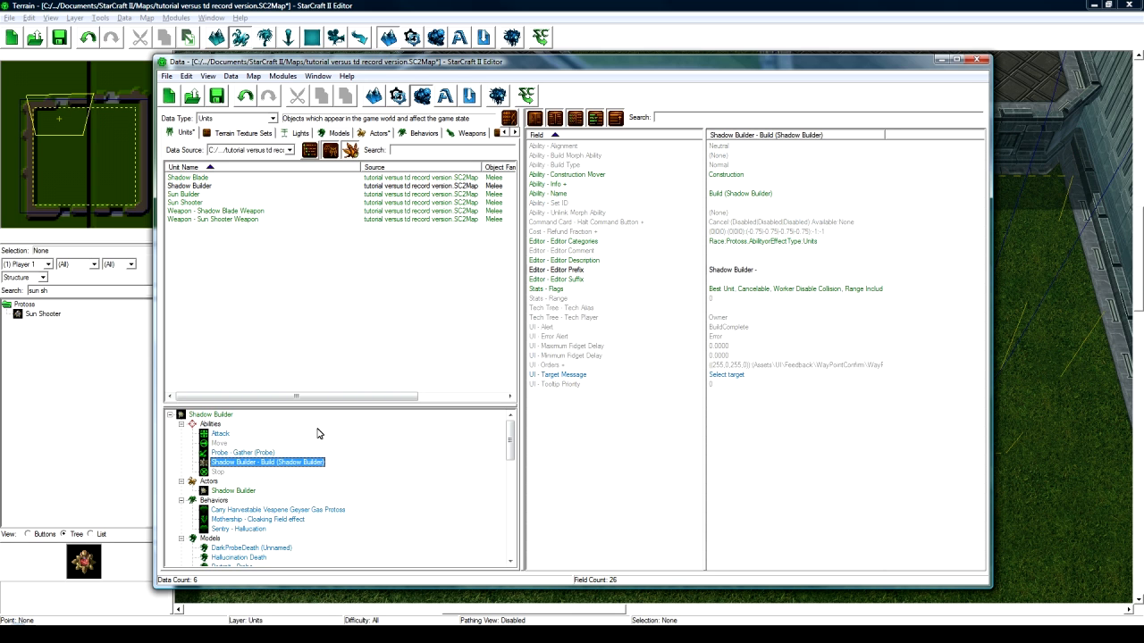
double_click(733, 184)
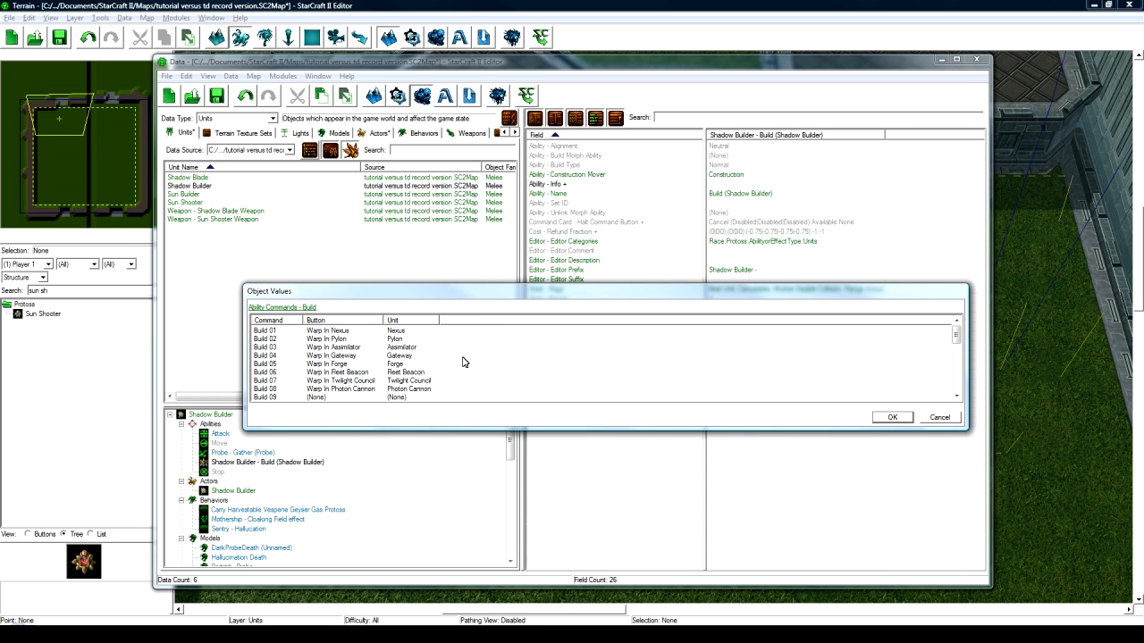
scroll(463, 361, "down", 4)
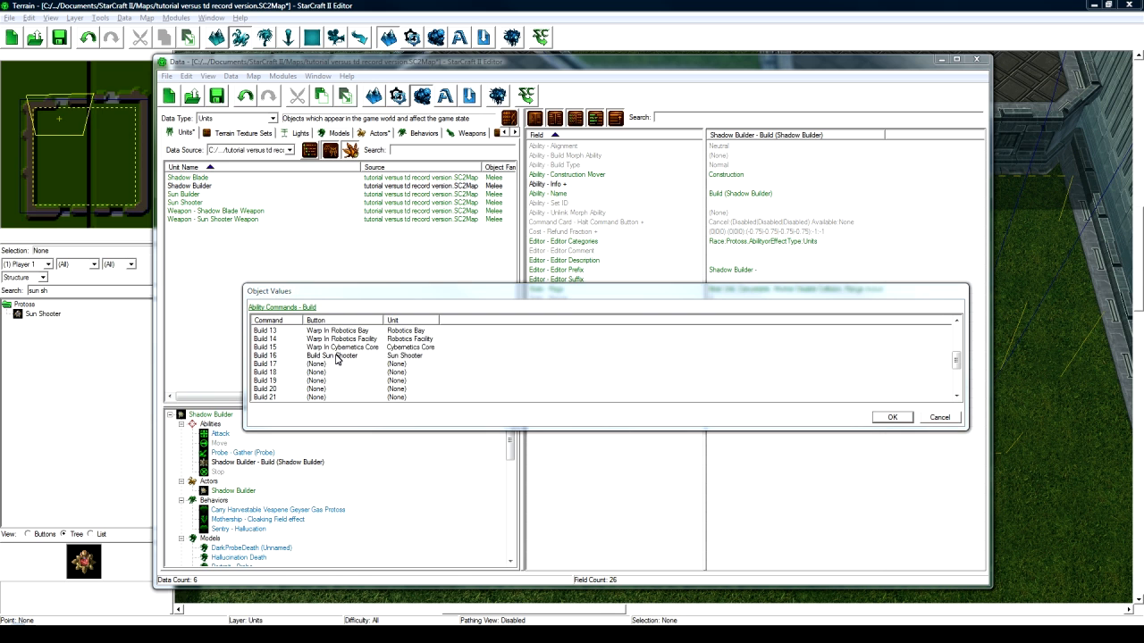
double_click(336, 358)
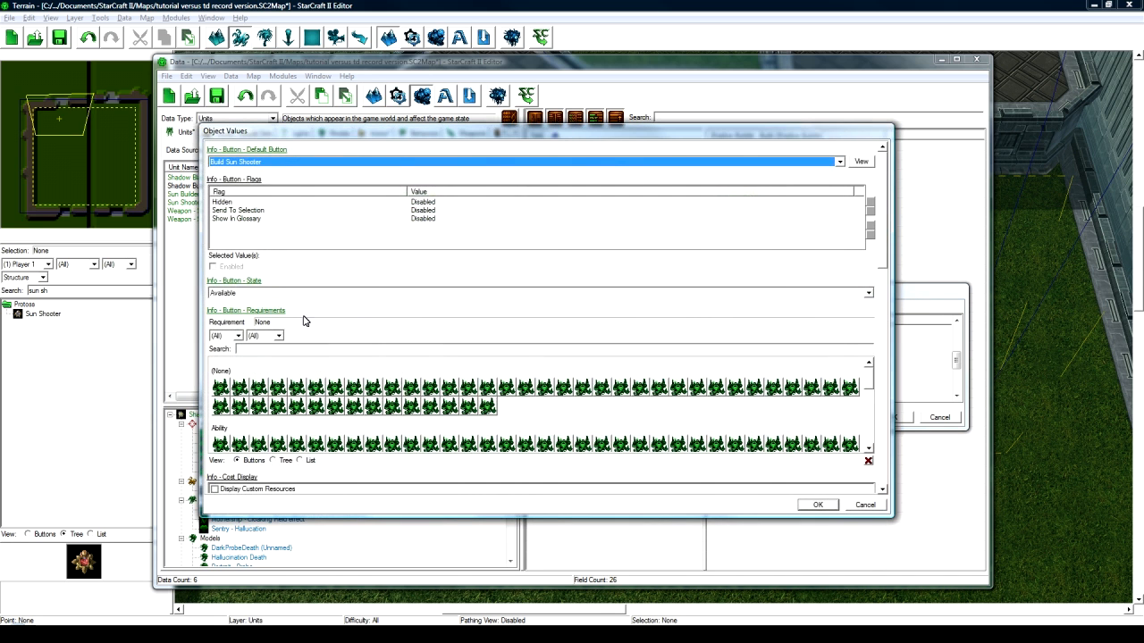
- Change Build 16 to the Build Shadow Blade button with Shadow Blade as its unit
left_click(273, 163)
scroll(273, 192, "up", 3)
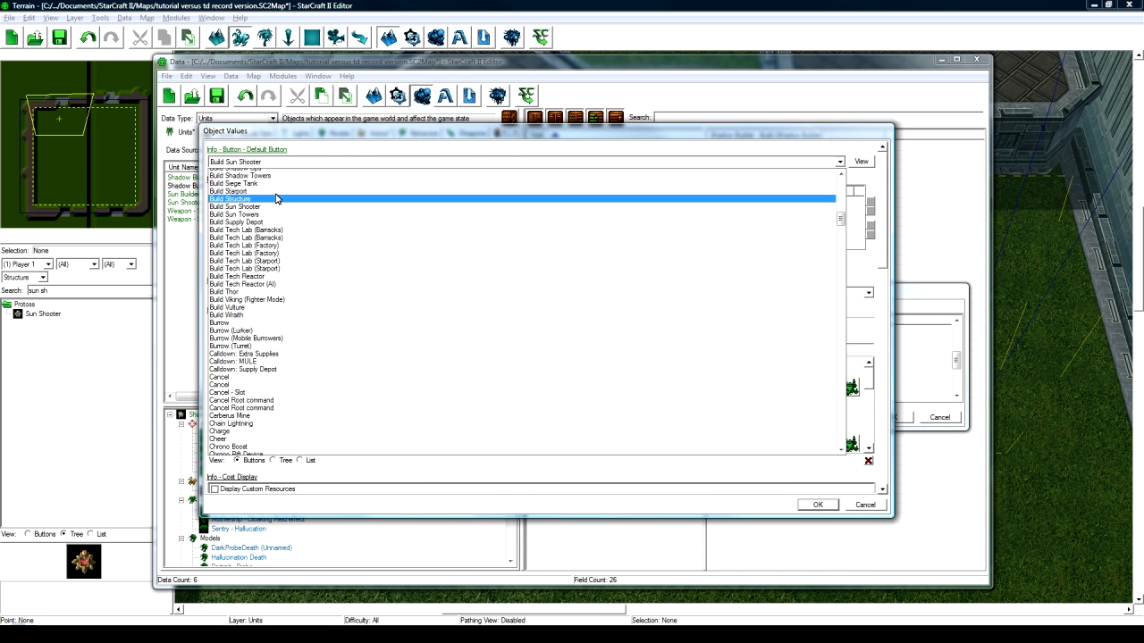
left_click(277, 200)
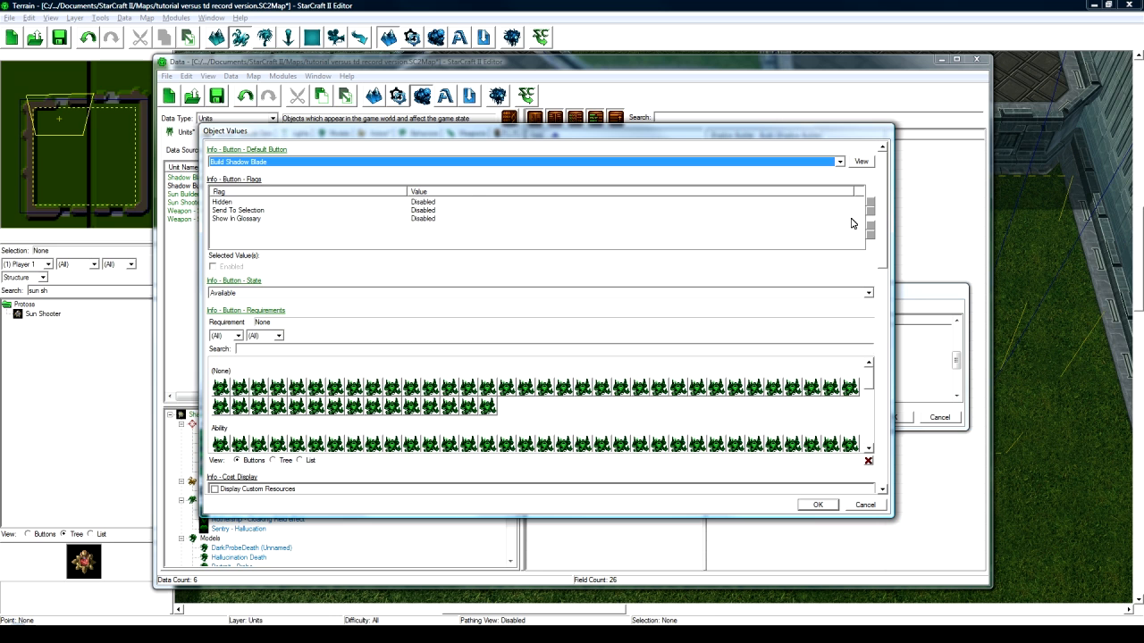
scroll(886, 216, "down", 10)
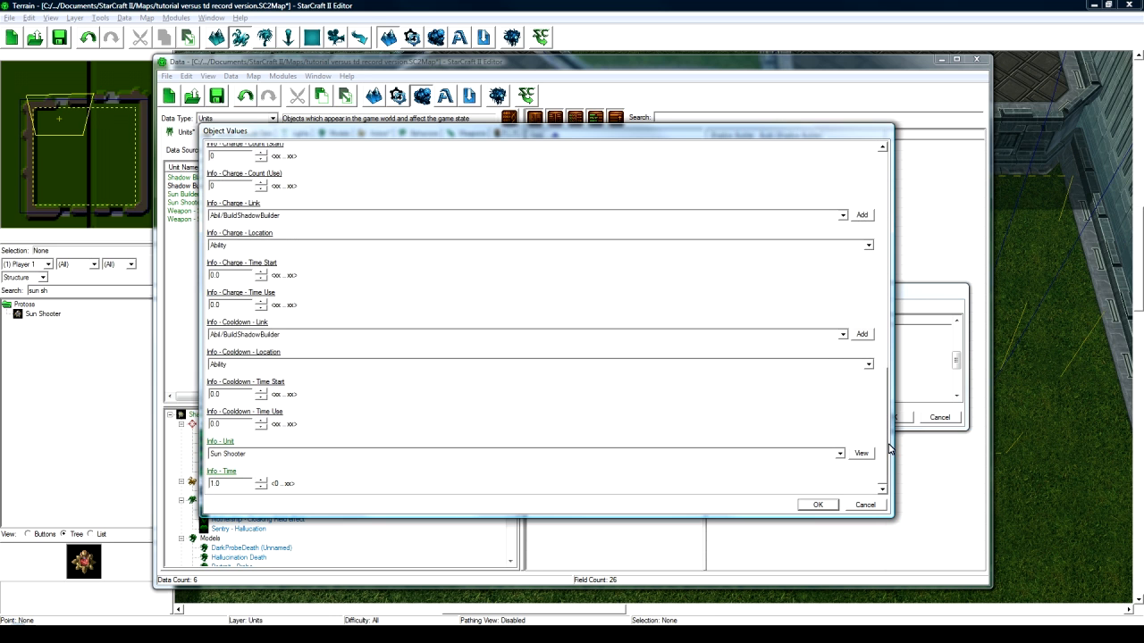
left_click(239, 456)
type("sh")
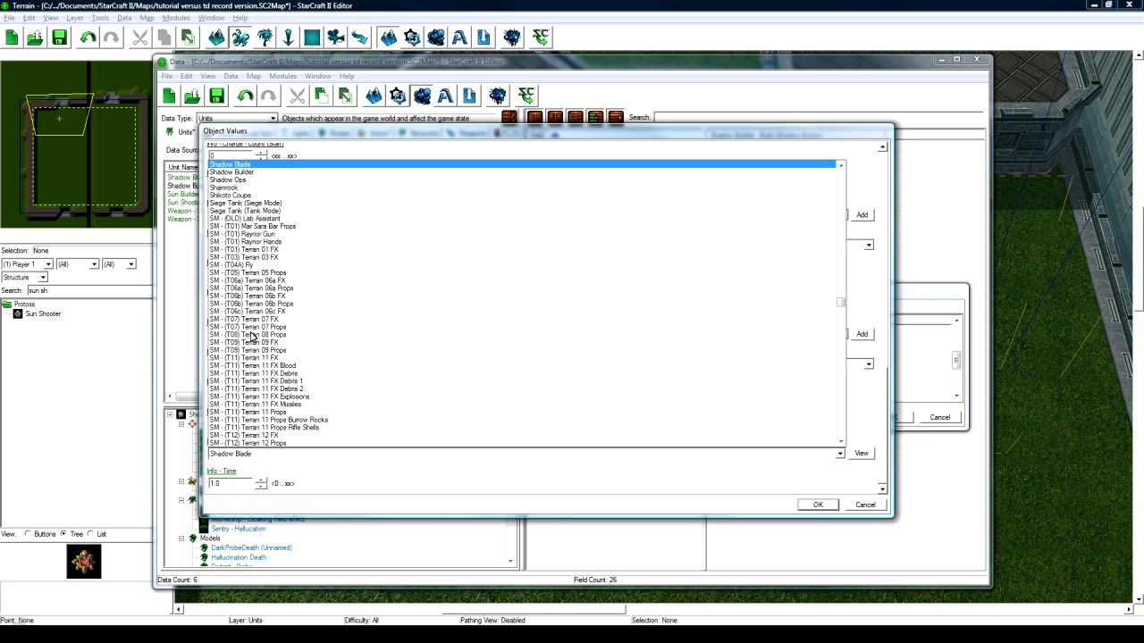
left_click(257, 167)
left_click(819, 505)
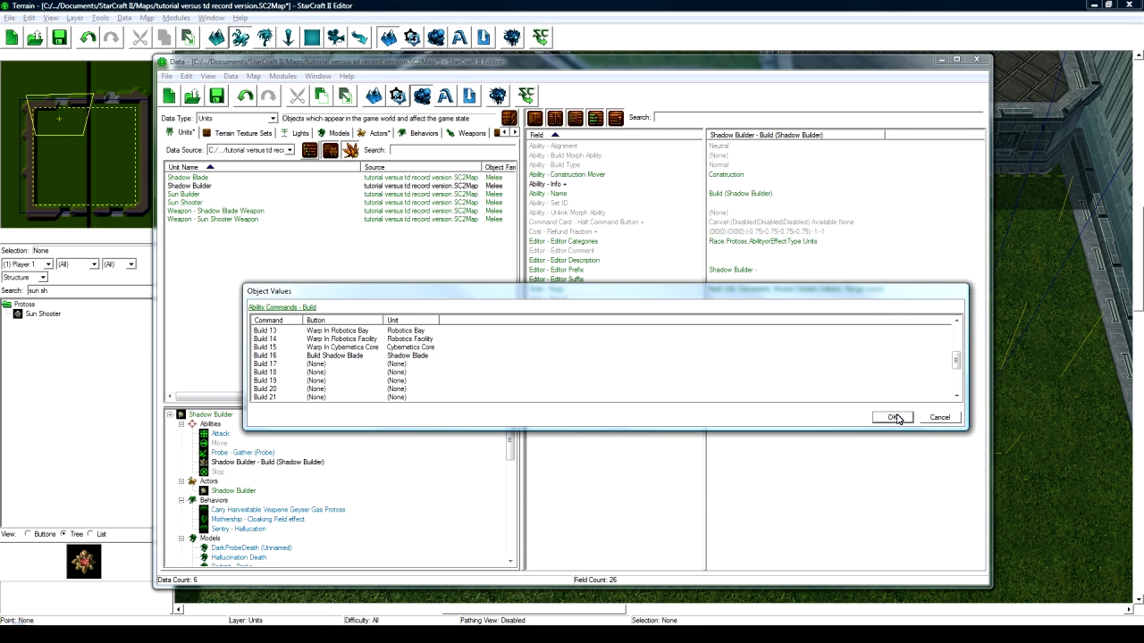
left_click(893, 417)
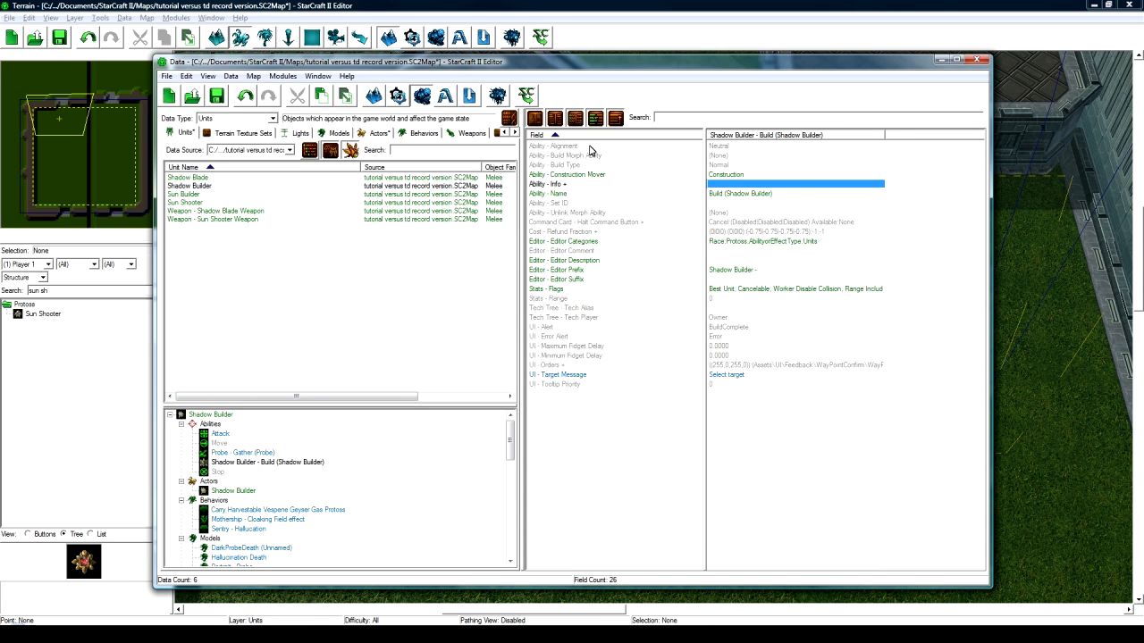
- Recheck the build command list to verify Build 16 now produces Shadow Blade
double_click(731, 185)
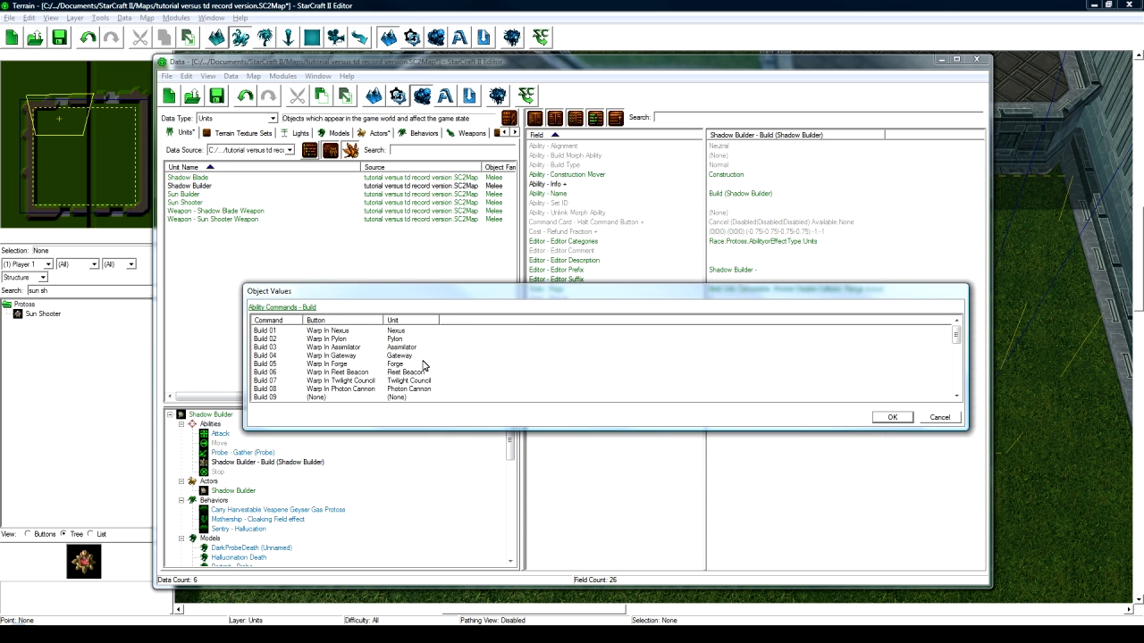
scroll(333, 368, "down", 3)
left_click(937, 420)
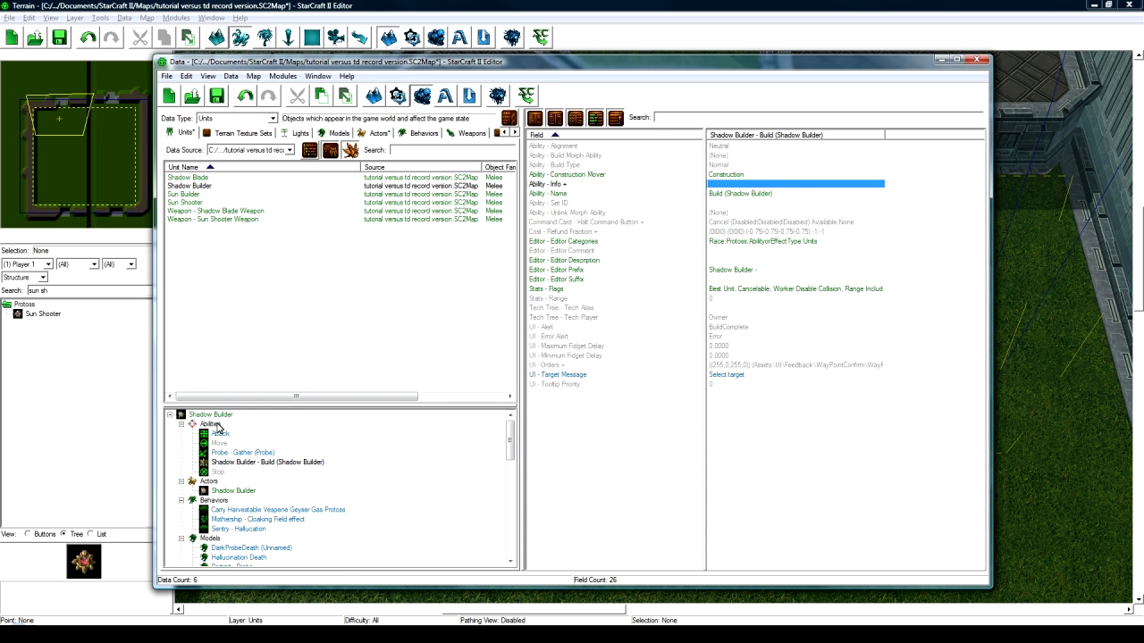
left_click(222, 418)
- On the Shadow Builder's command card 2, delete all old button entries from the first slot
double_click(745, 155)
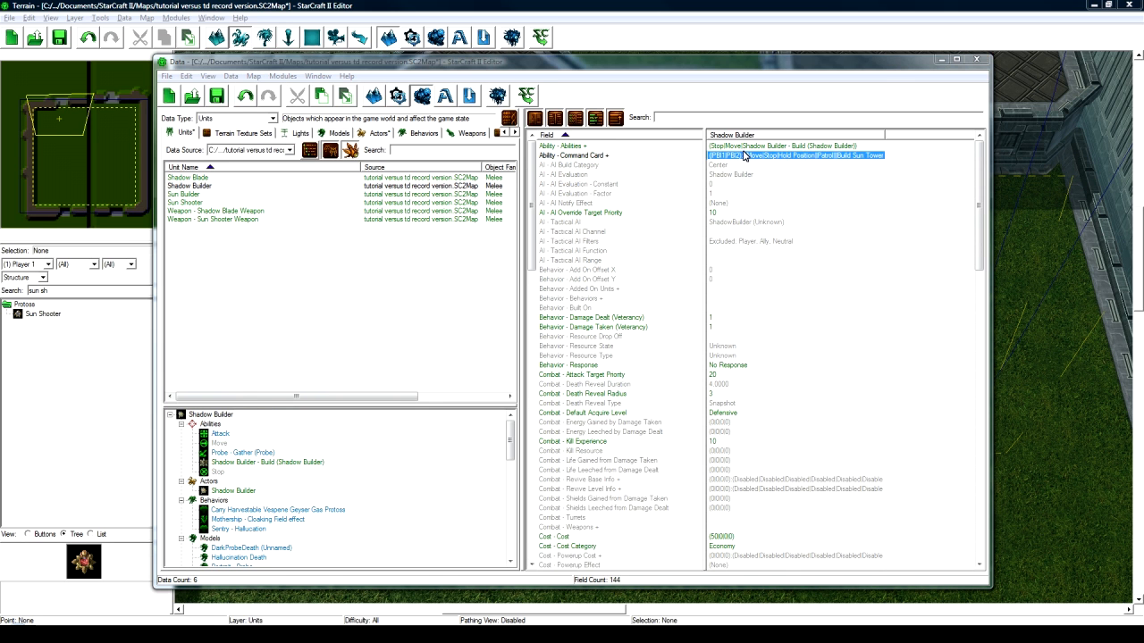
left_click(315, 319)
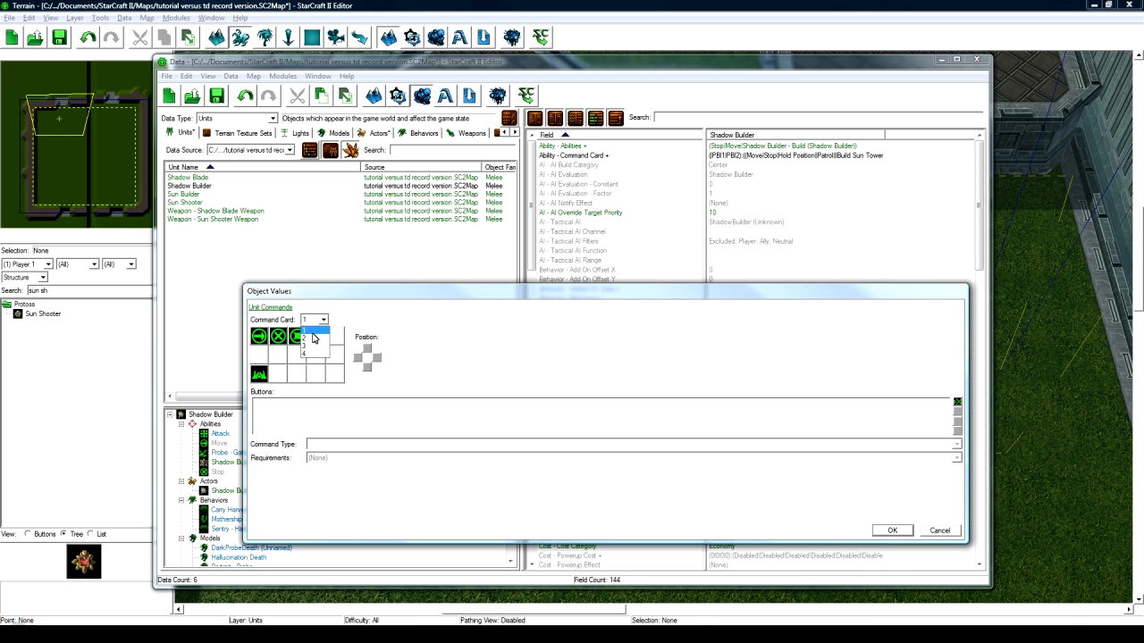
left_click(304, 341)
left_click(260, 337)
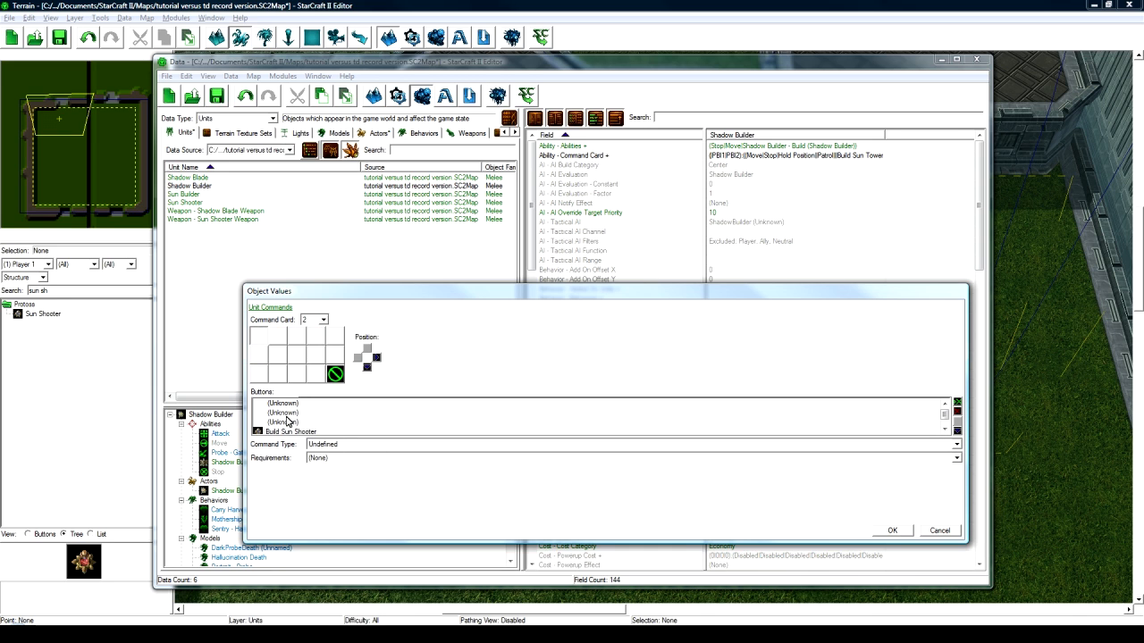
left_click(288, 406)
left_click(290, 413)
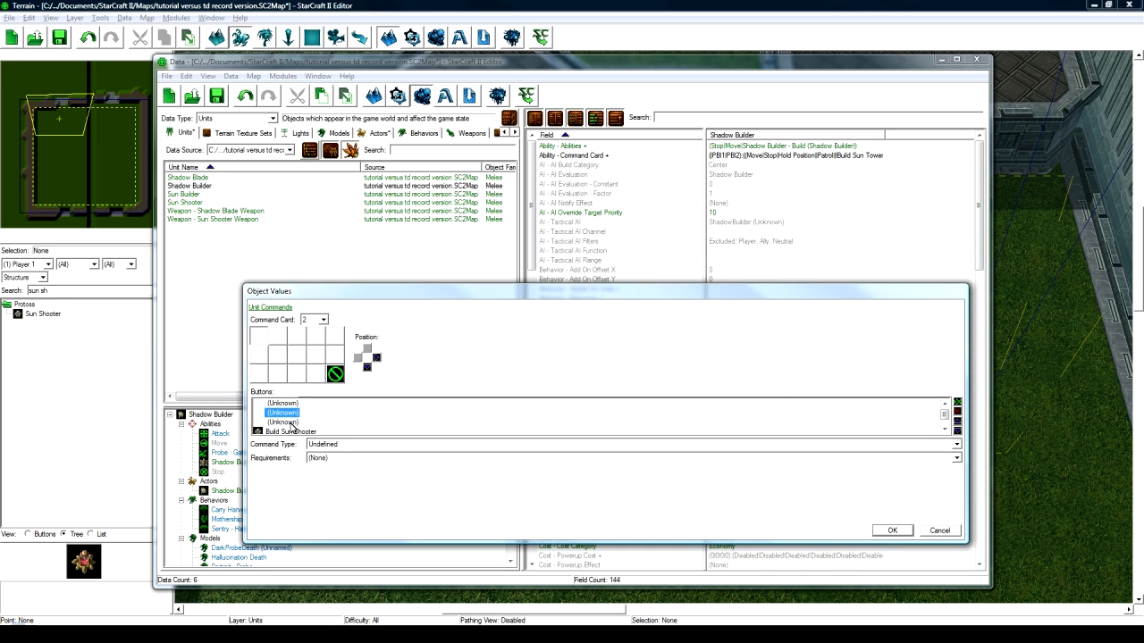
left_click(290, 423)
left_click(290, 414)
left_click(289, 405)
left_click(958, 412)
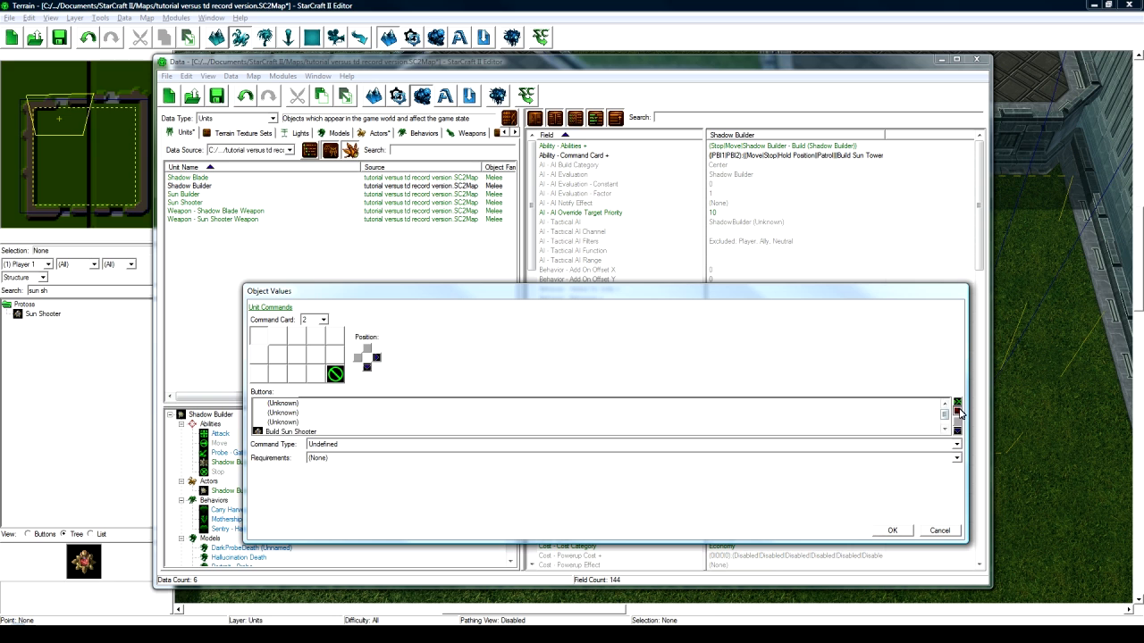
left_click(957, 412)
left_click(958, 411)
left_click(958, 412)
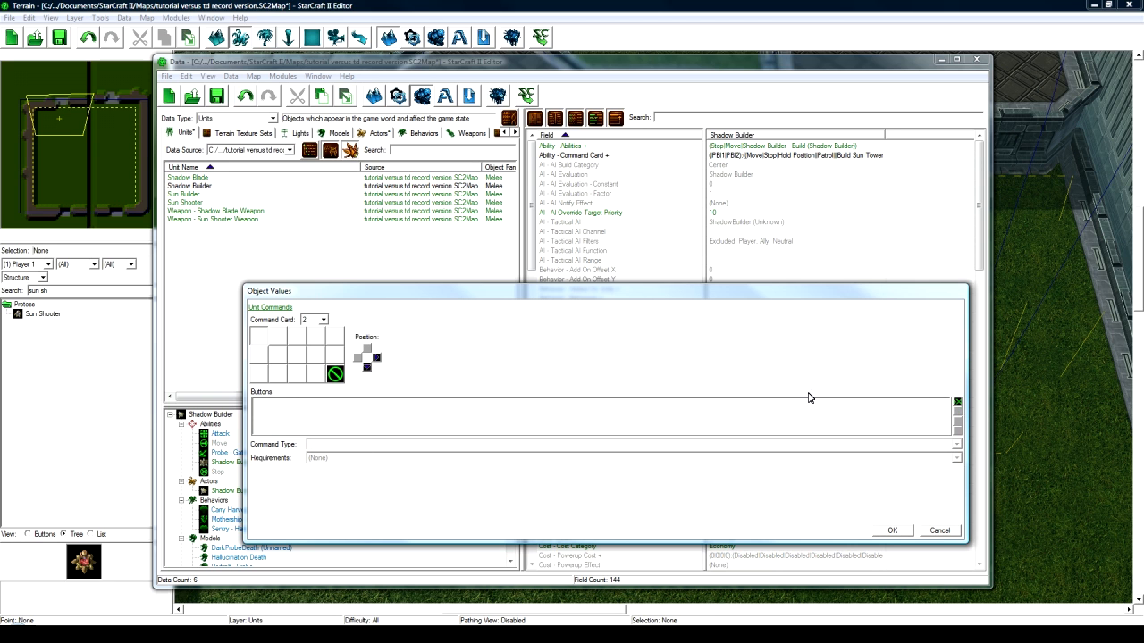
- Add the Build Shadow Blade button to the emptied slot
left_click(957, 402)
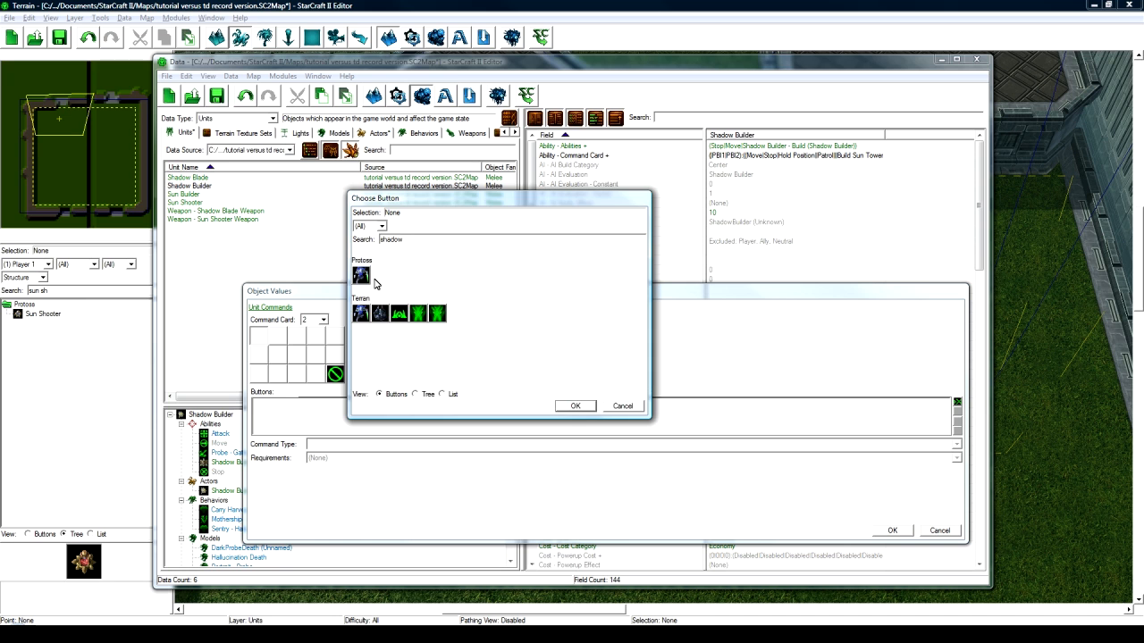
left_click(362, 276)
left_click(361, 313)
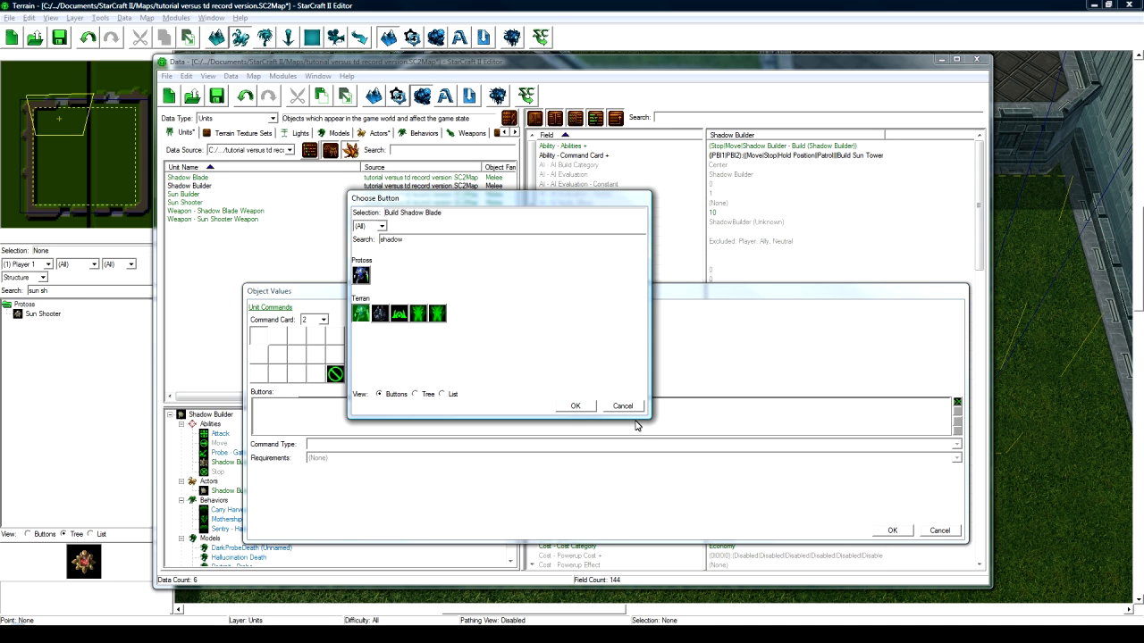
left_click(576, 405)
- Make the button an ability command using Shadow Builder - Build / Build Shadow Blade
left_click(356, 446)
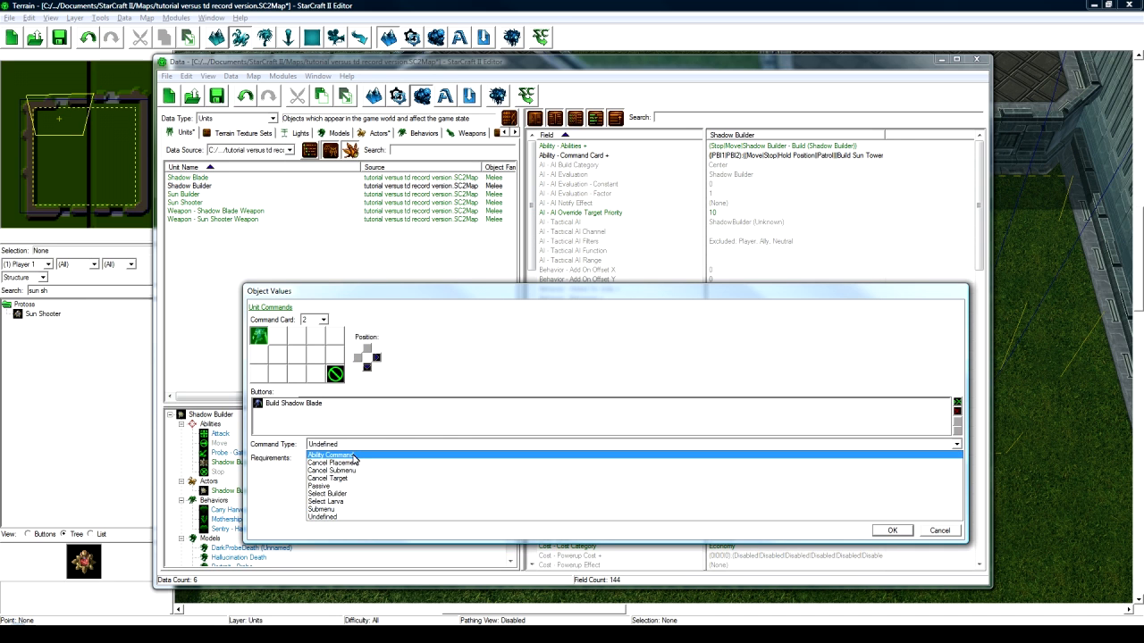
left_click(354, 453)
left_click(327, 473)
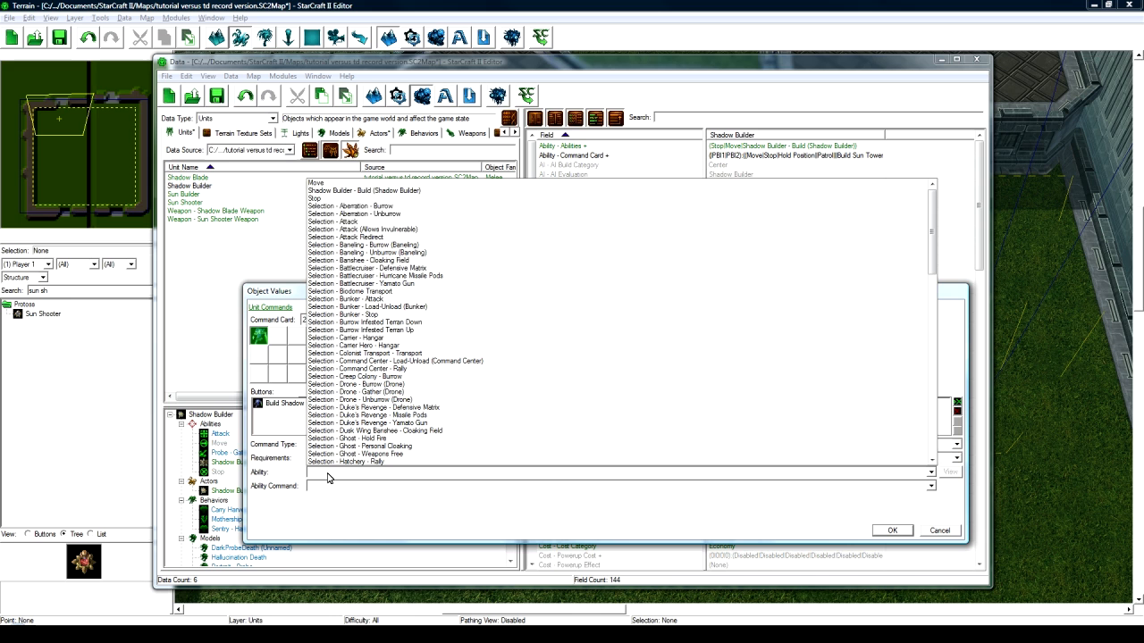
left_click(357, 190)
left_click(390, 487)
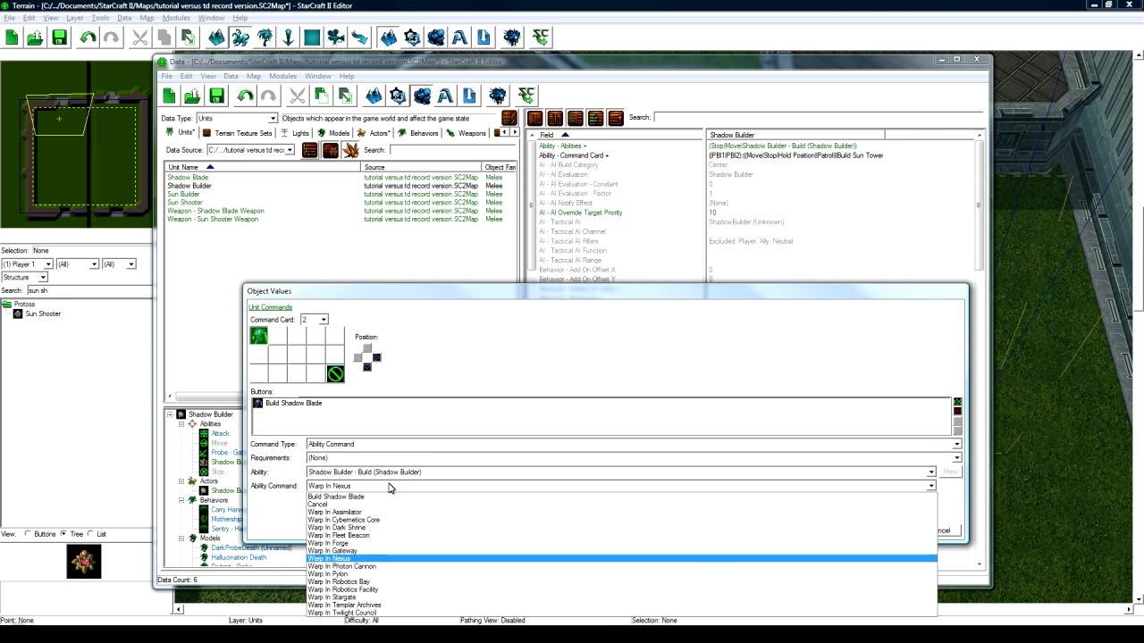
left_click(386, 487)
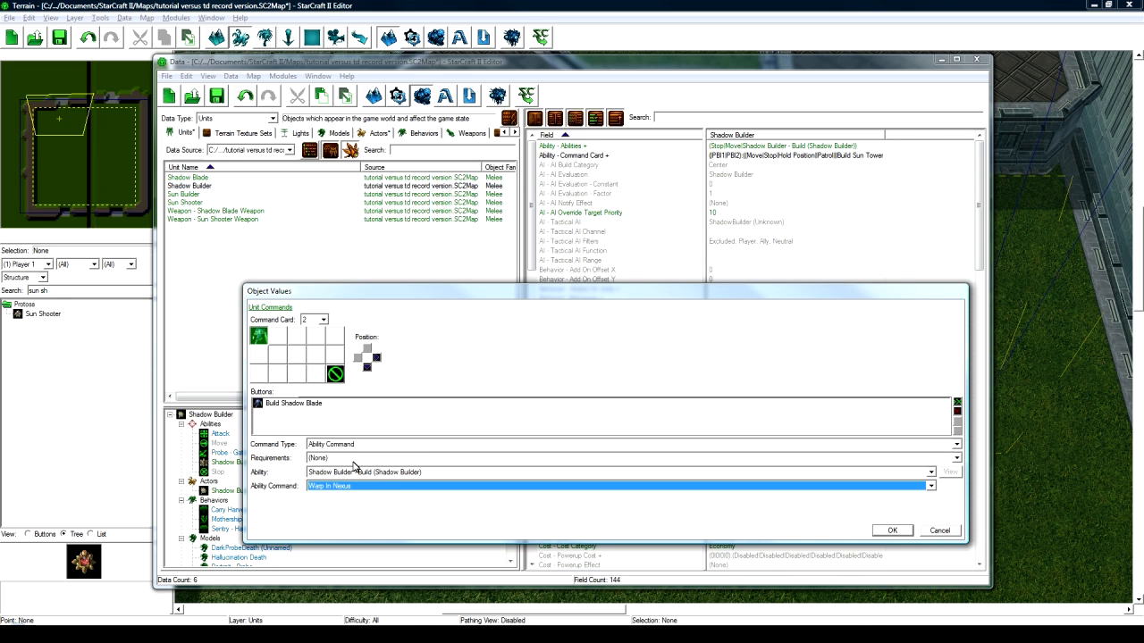
left_click(332, 447)
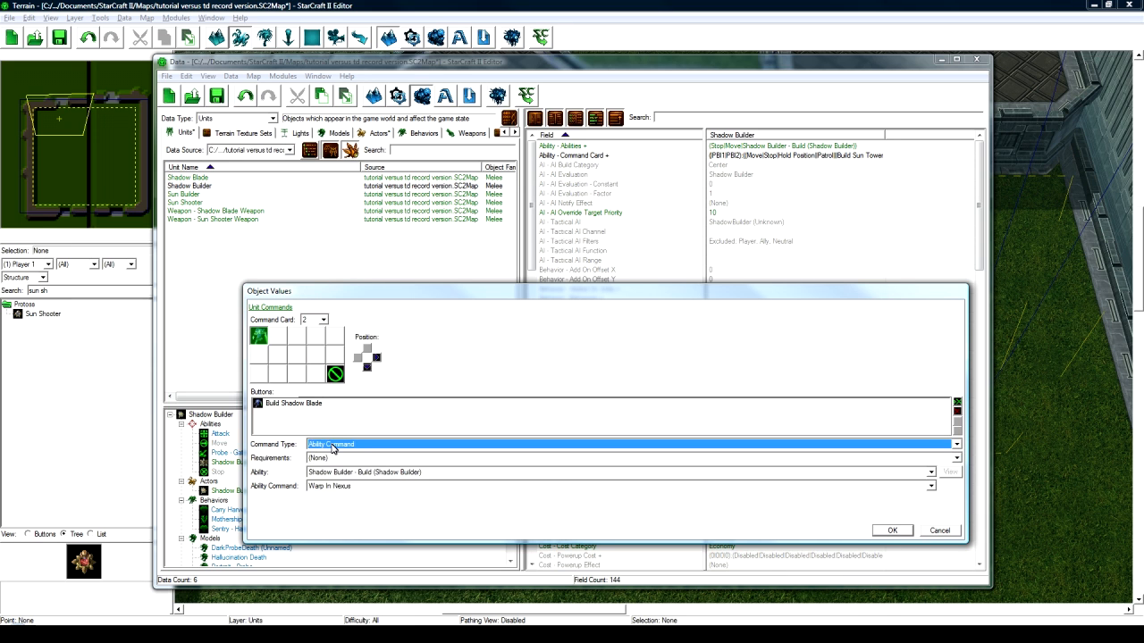
left_click(328, 487)
left_click(332, 497)
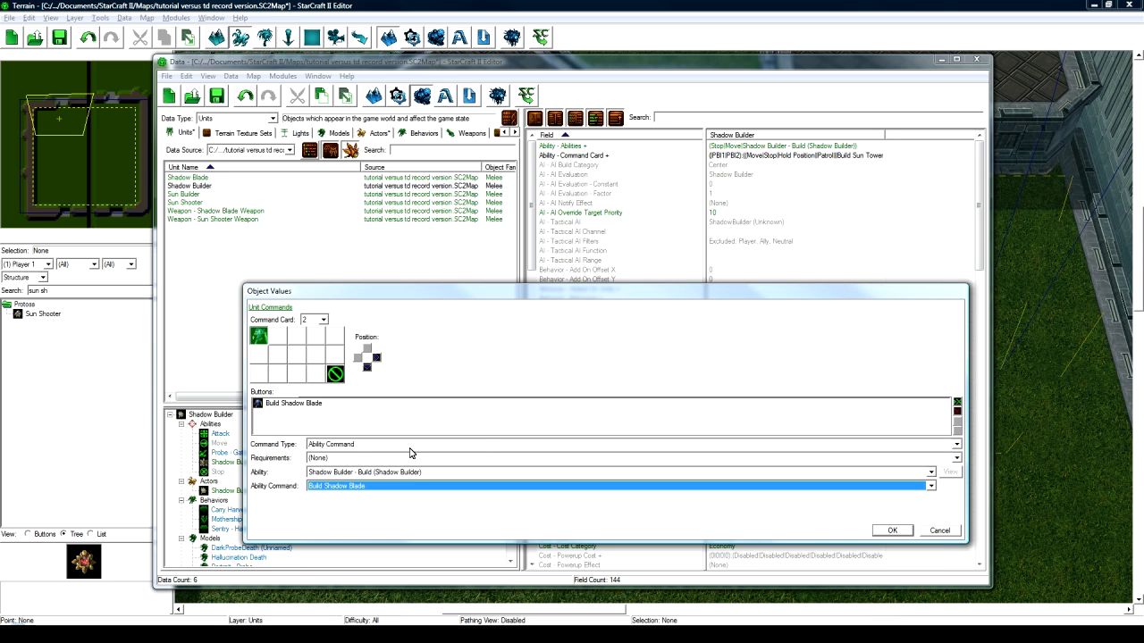
left_click(891, 531)
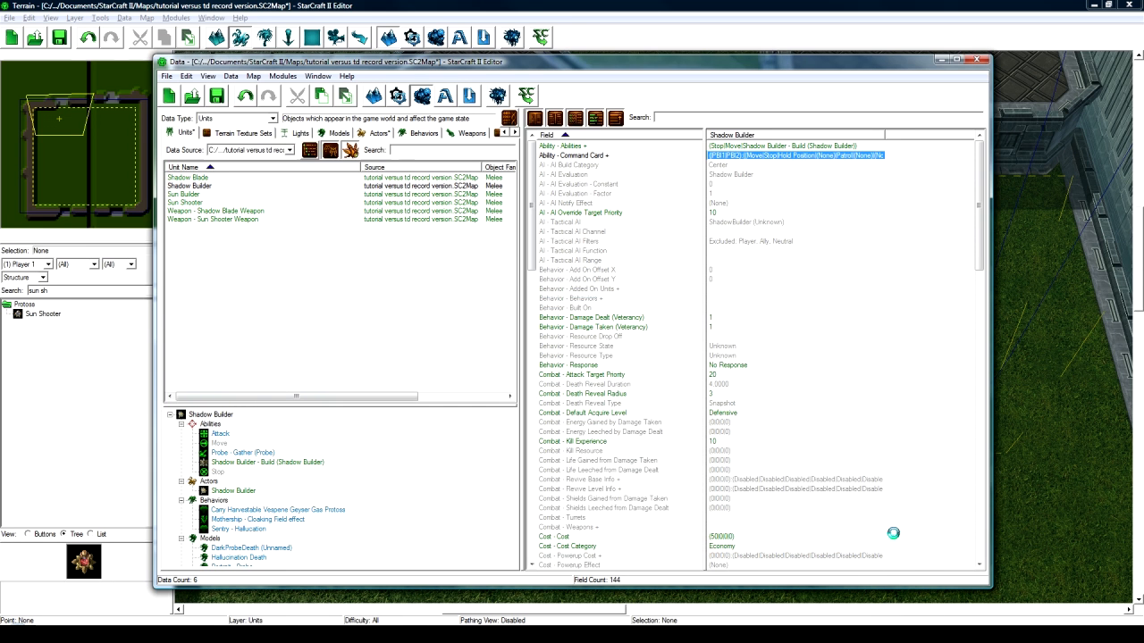
- Select the Shadow Builder unit and save the map with Ctrl+S
left_click(759, 184)
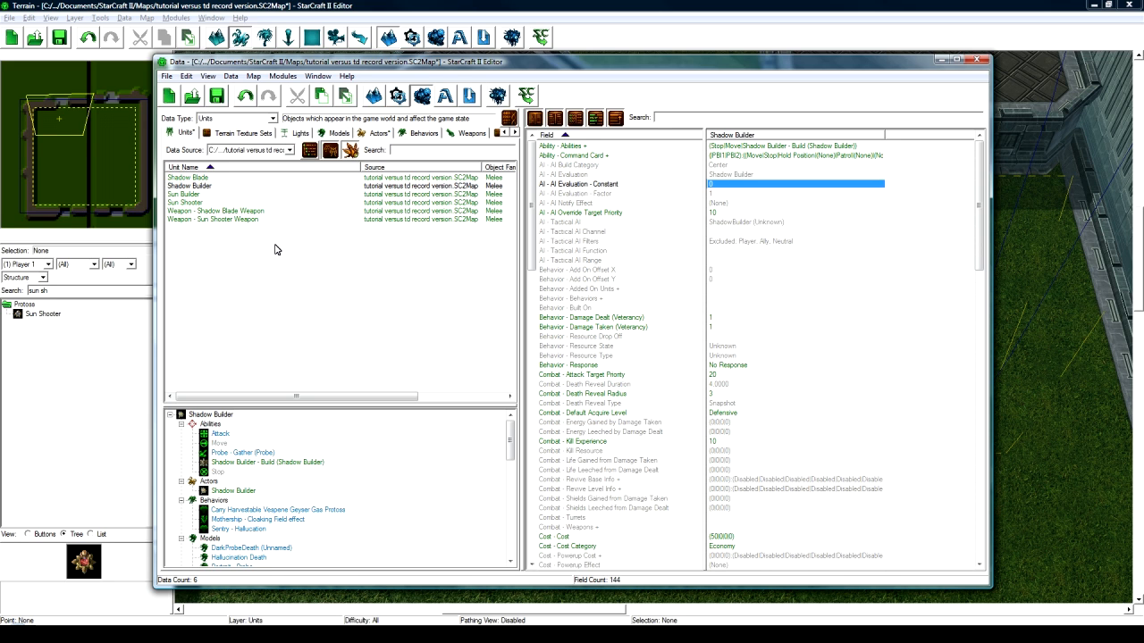
left_click(204, 187)
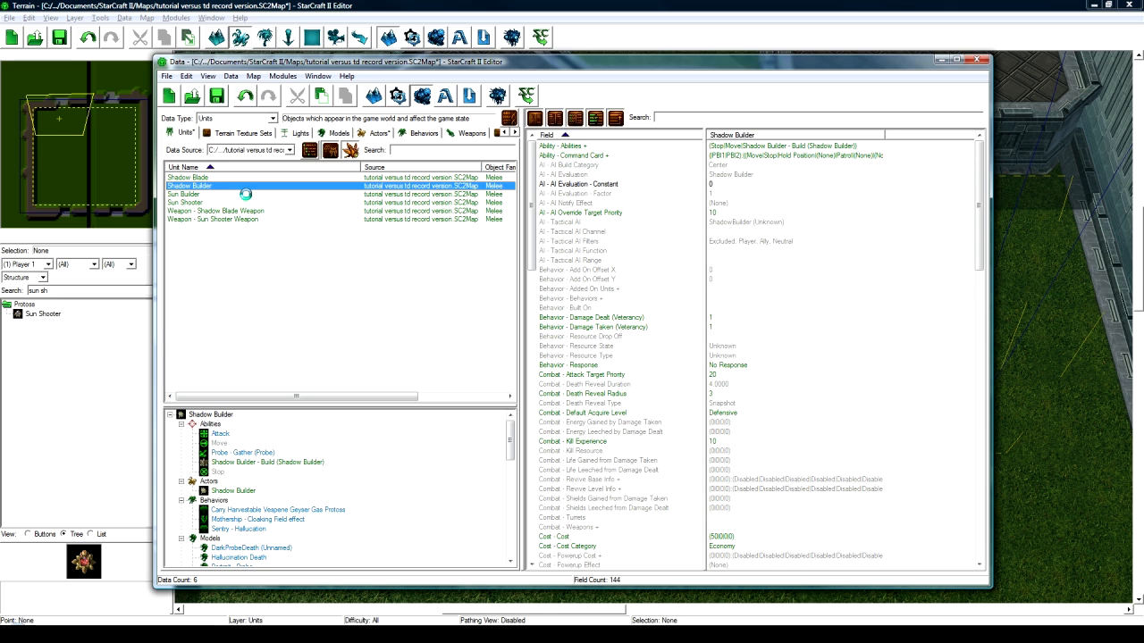
key("ctrl+s")
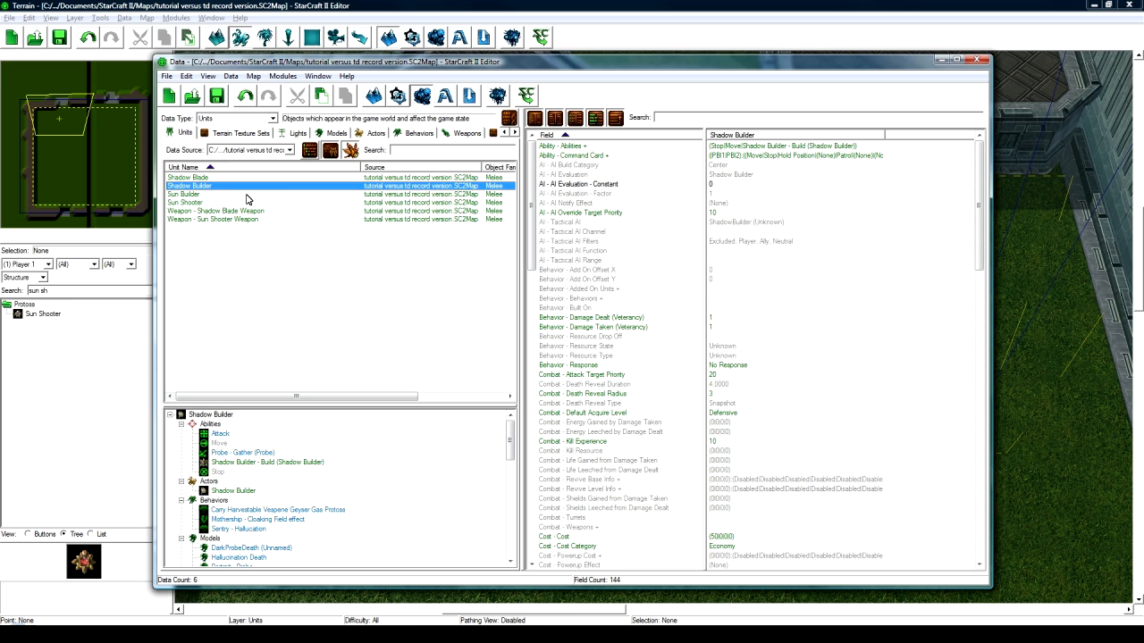
- Set the unit list's Data Source to All Data and start a search
left_click(279, 151)
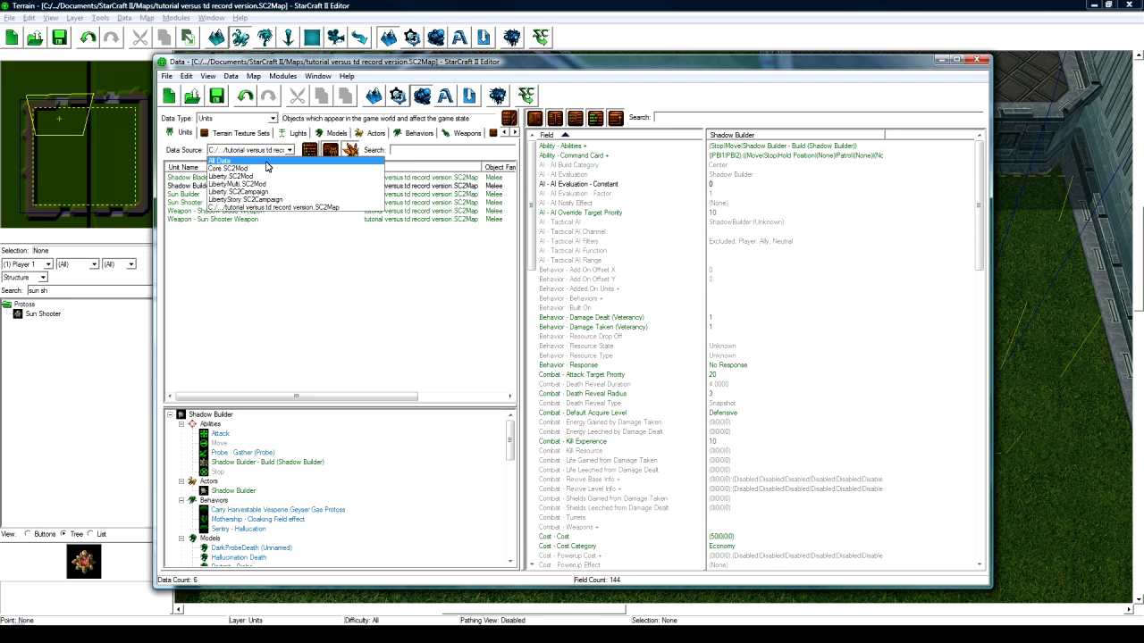
left_click(265, 163)
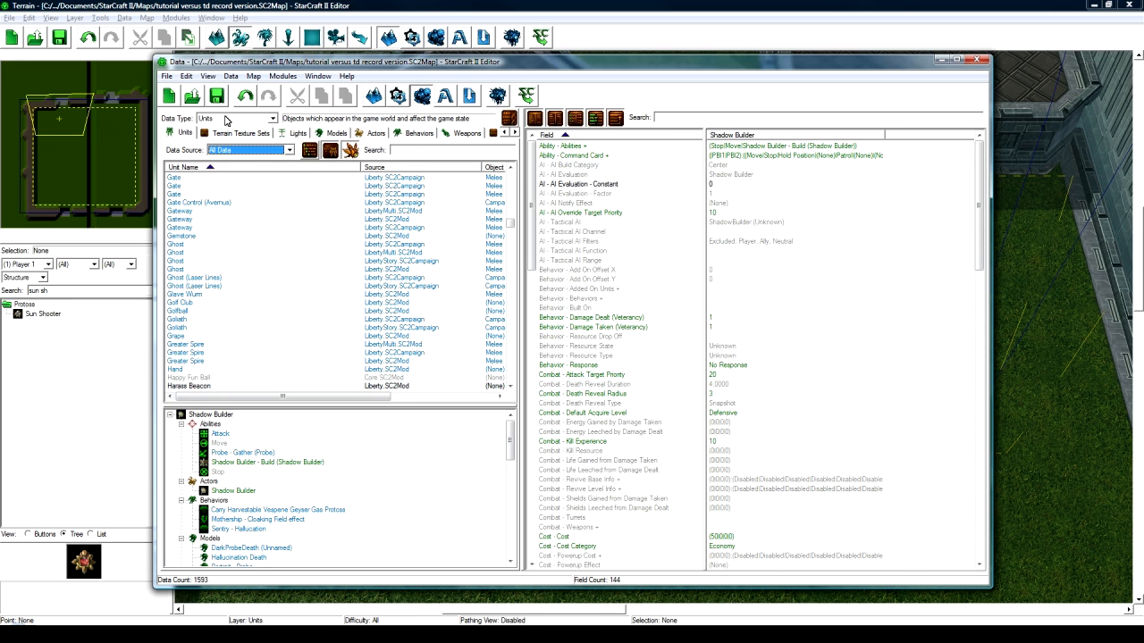
left_click(416, 149)
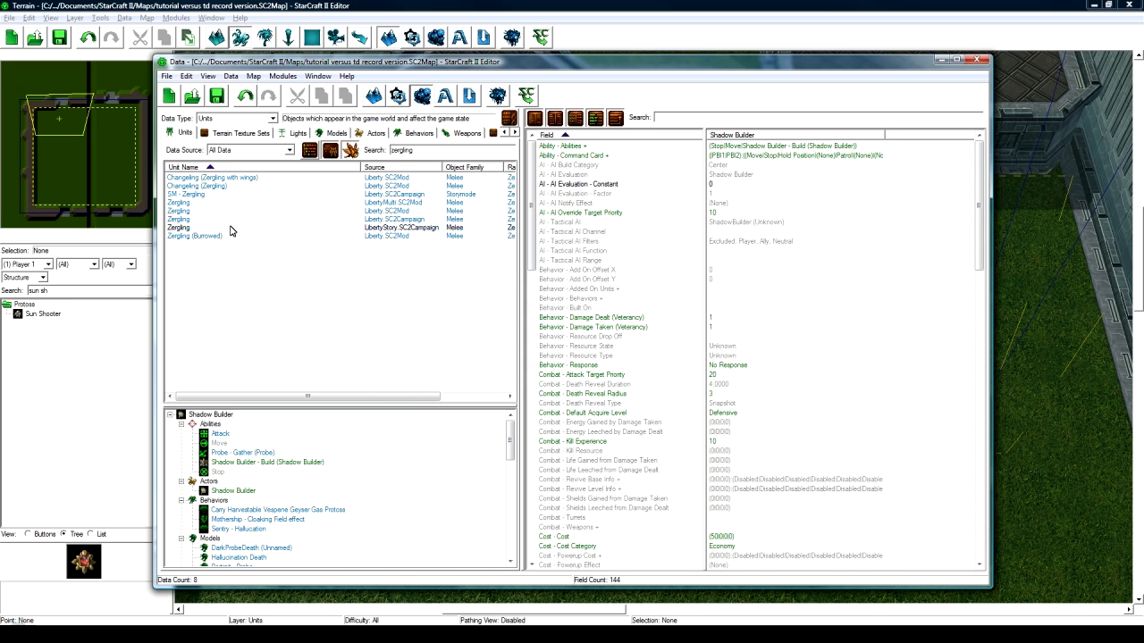
- Duplicate the Zergling unit together with its Zergling actor
left_click(229, 229)
right_click(230, 229)
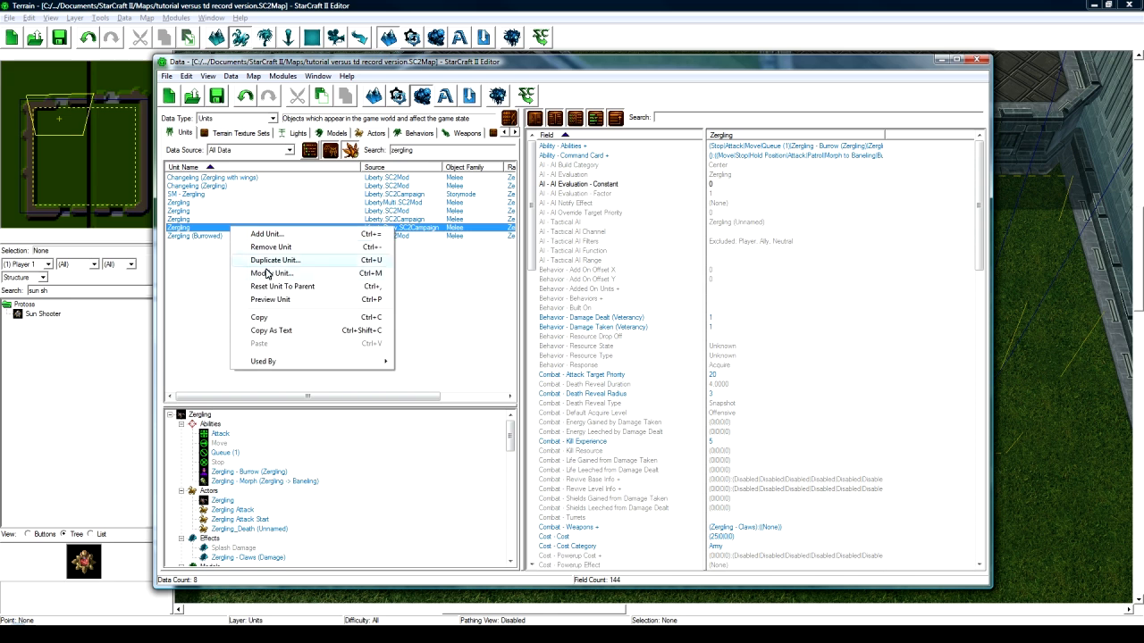
left_click(278, 260)
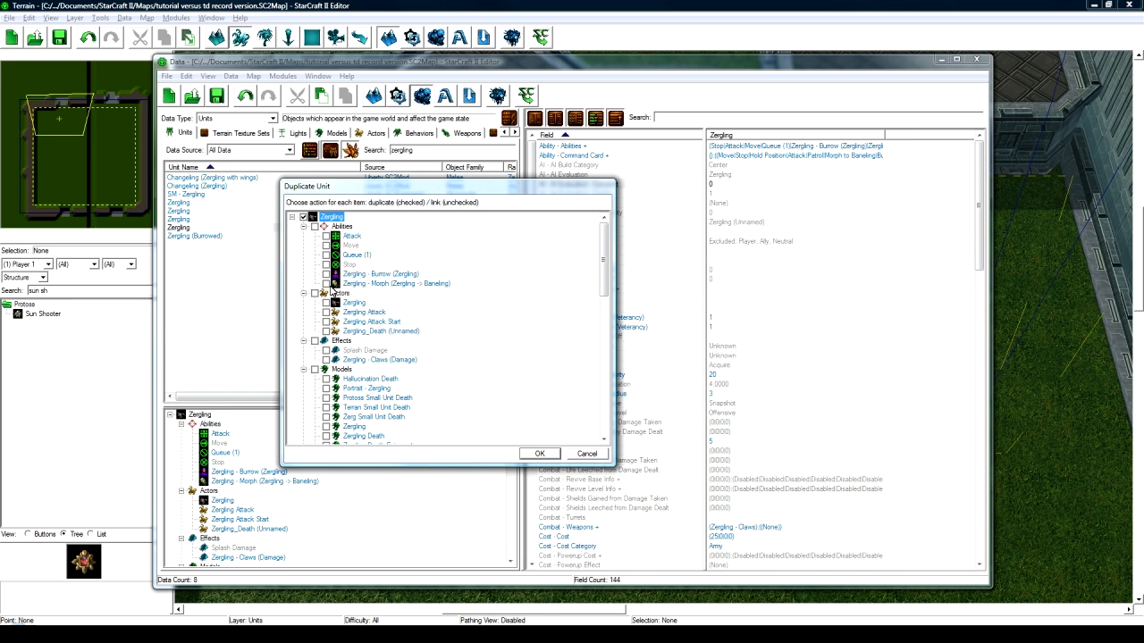
left_click(326, 303)
scroll(375, 321, "down", 3)
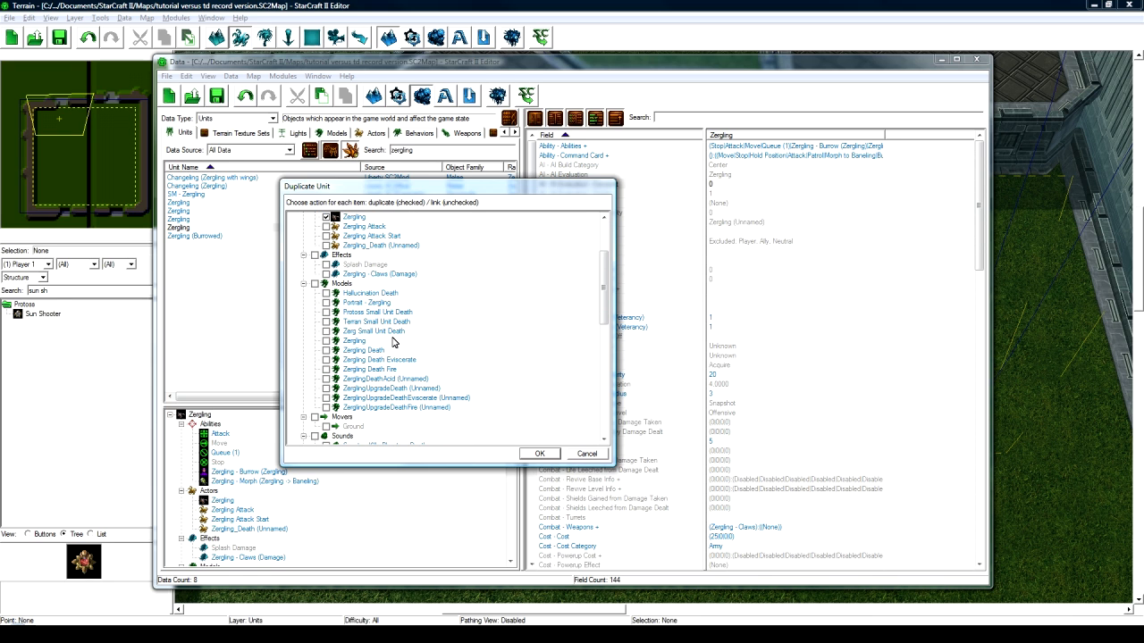
scroll(438, 329, "down", 10)
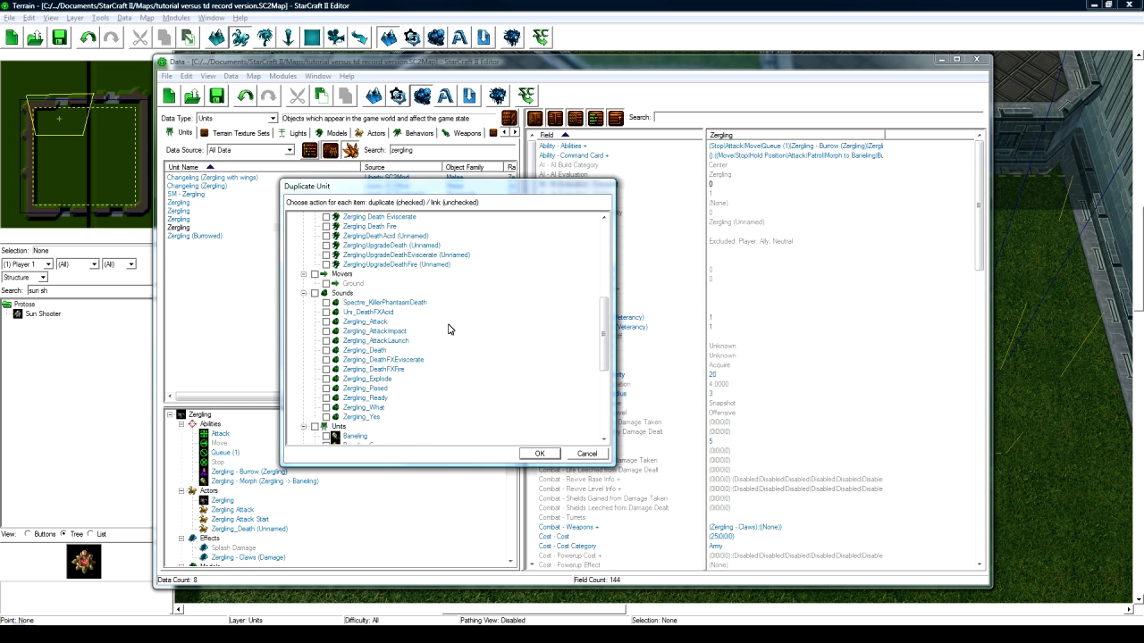
scroll(451, 331, "down", 1)
left_click(538, 453)
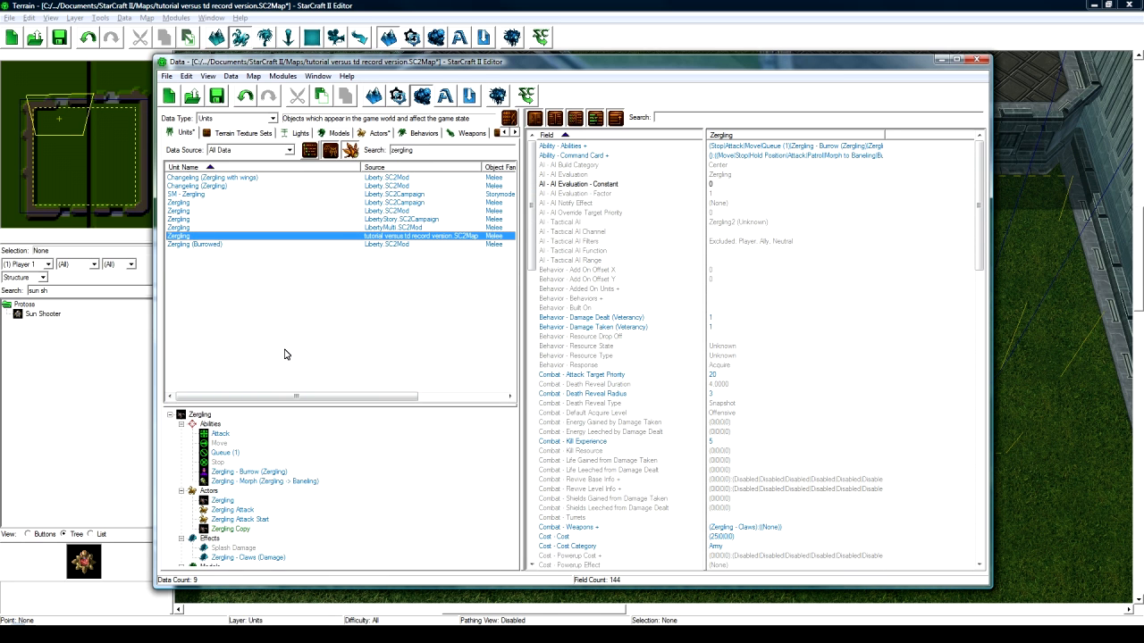
- Rename the Zergling Copy actor to Weakling with the suggested ID
left_click(238, 532)
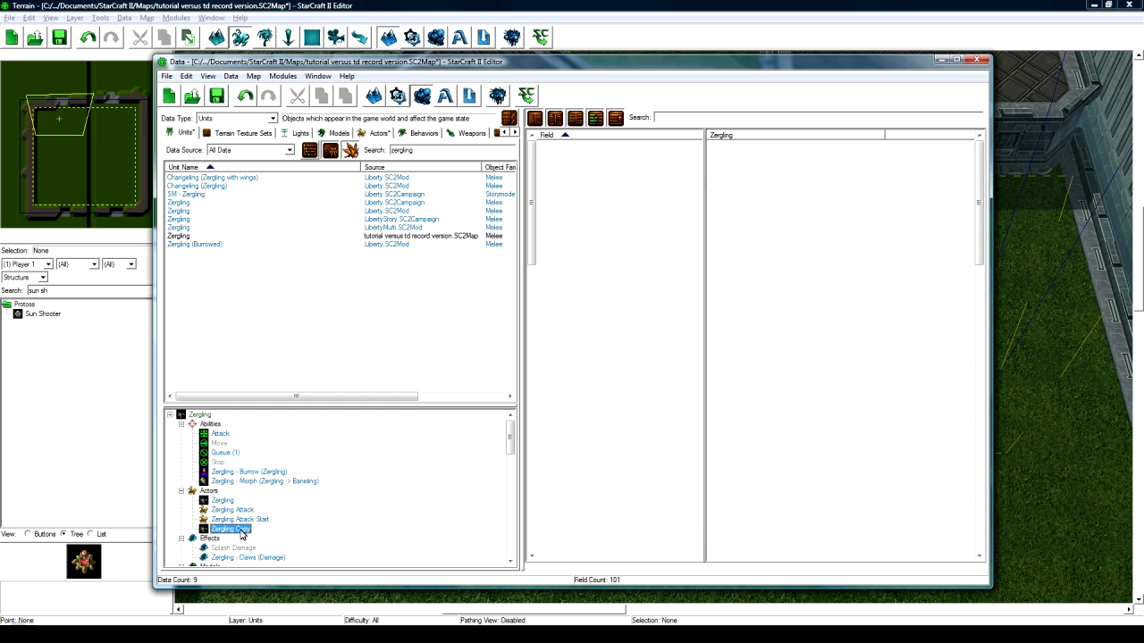
double_click(239, 530)
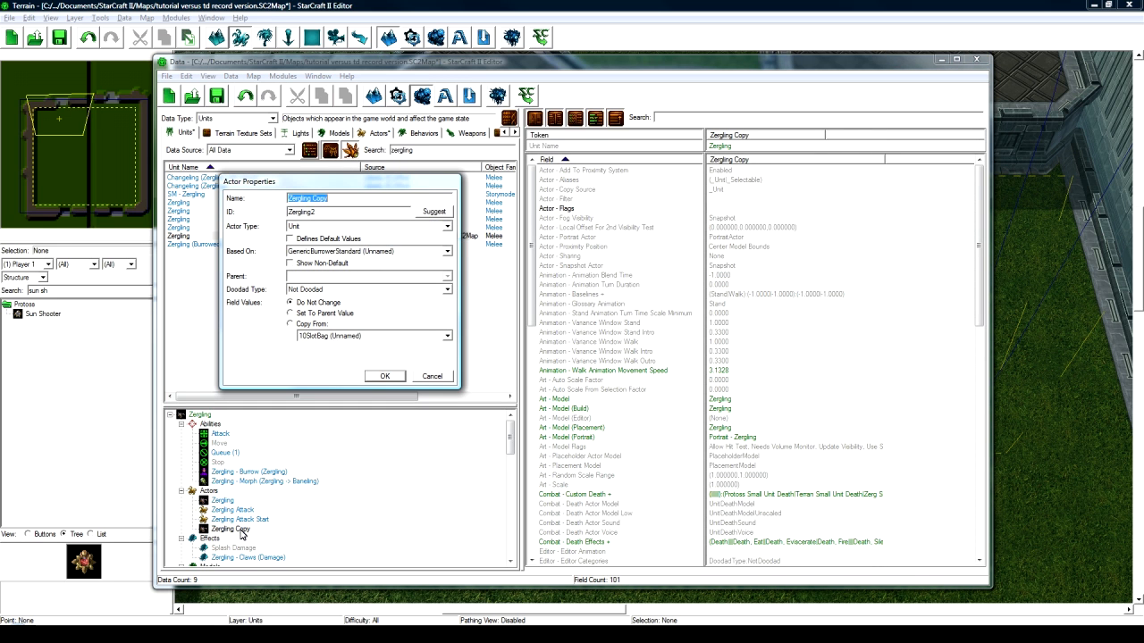
type("Weakling")
left_click(434, 212)
left_click(396, 375)
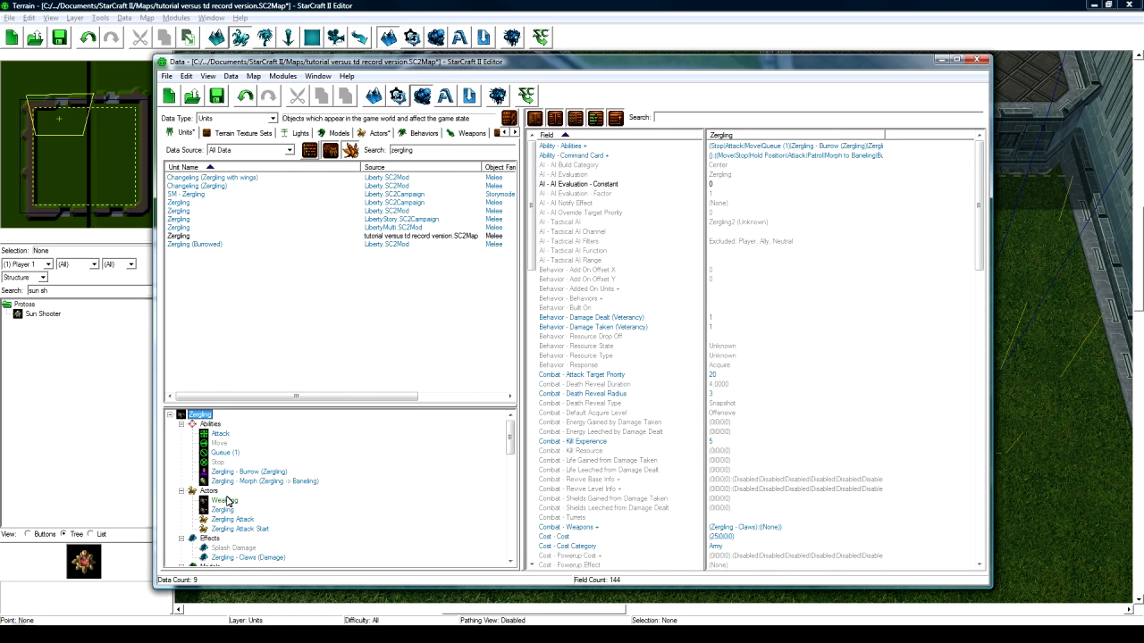
- Rename the copied unit to Weakling with suggested ID, and clear the zergling search
type("Weakling")
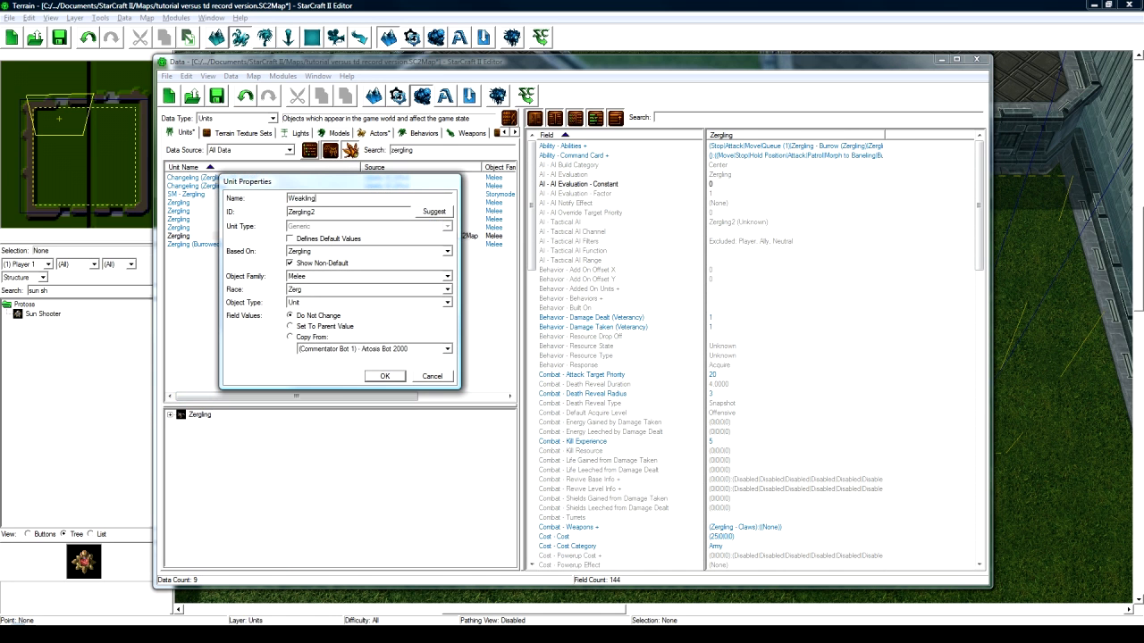
left_click(434, 212)
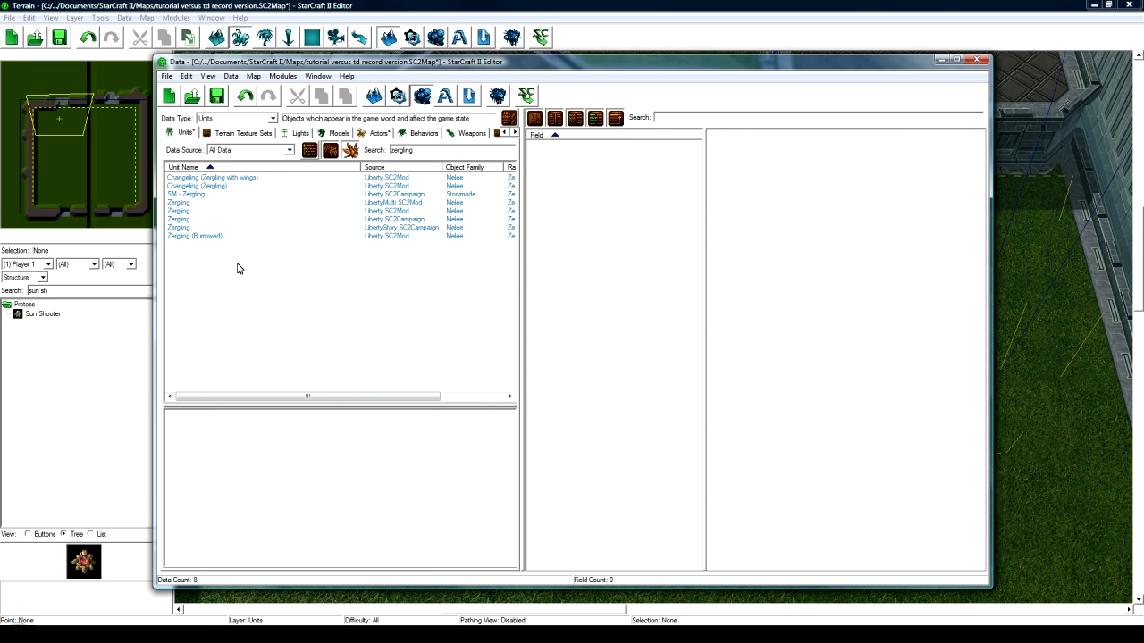
left_click_drag(417, 150, 336, 160)
key("BackSpace")
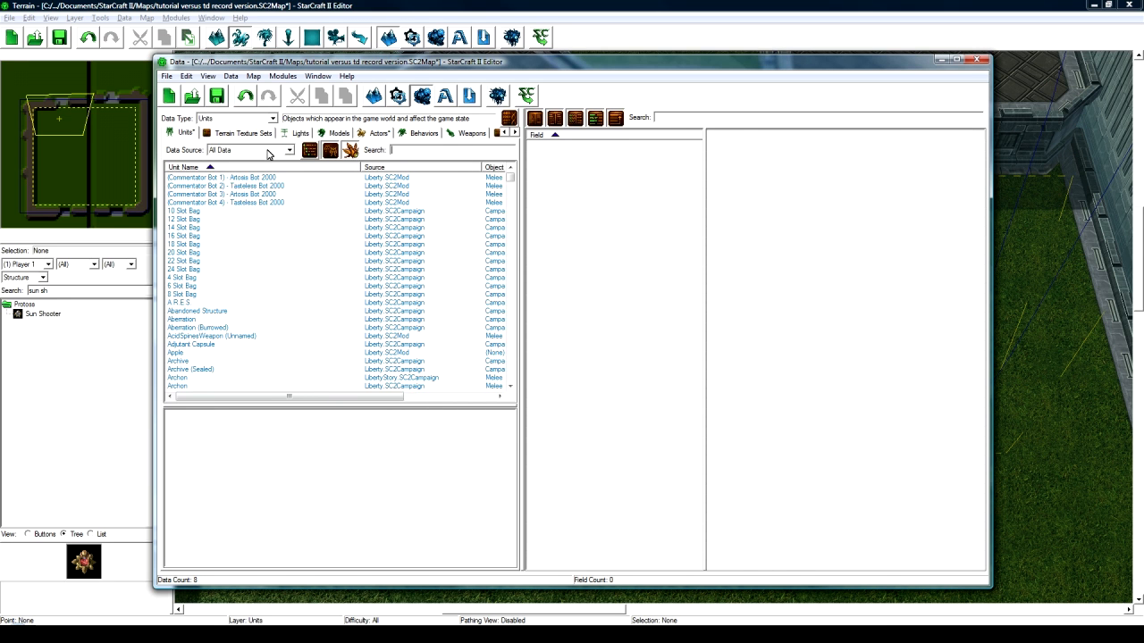
- Limit the unit list to the map's own data and select Weakling
left_click(288, 150)
left_click(251, 208)
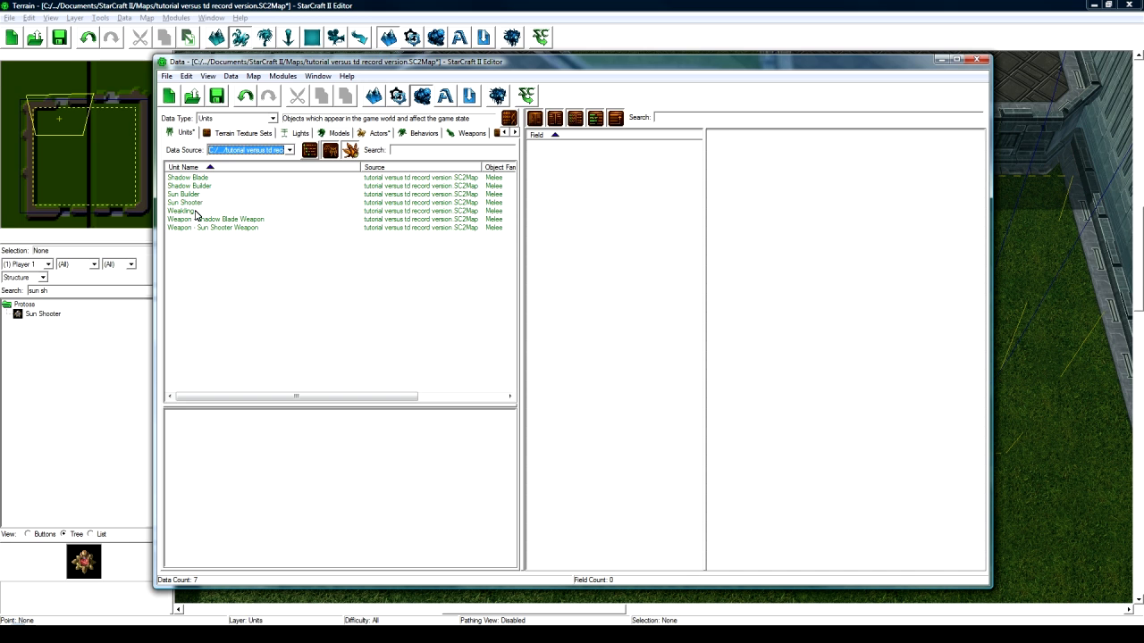
left_click(198, 211)
- Look over the Weakling actor's animation fields, then show the Weakling unit's fields
left_click(243, 503)
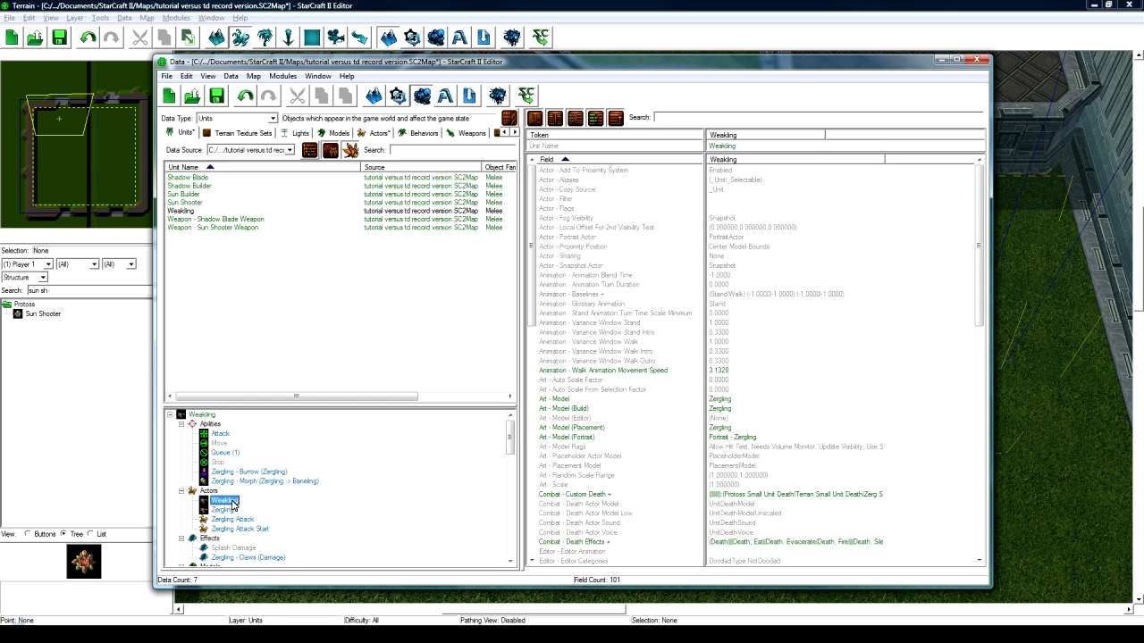
left_click(776, 332)
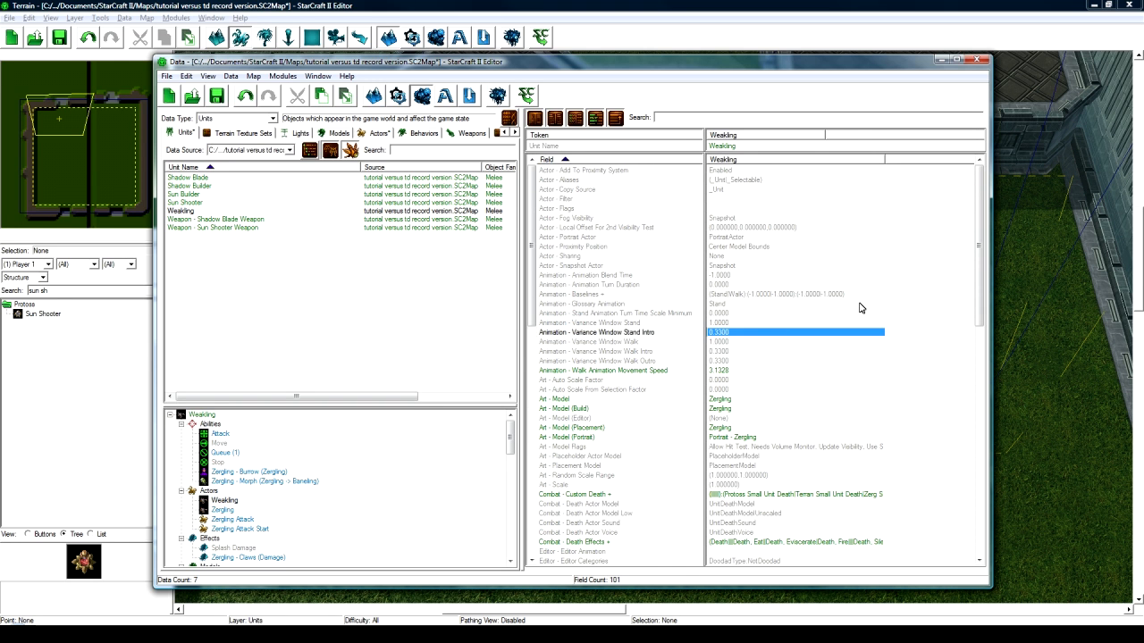
scroll(977, 255, "down", 5)
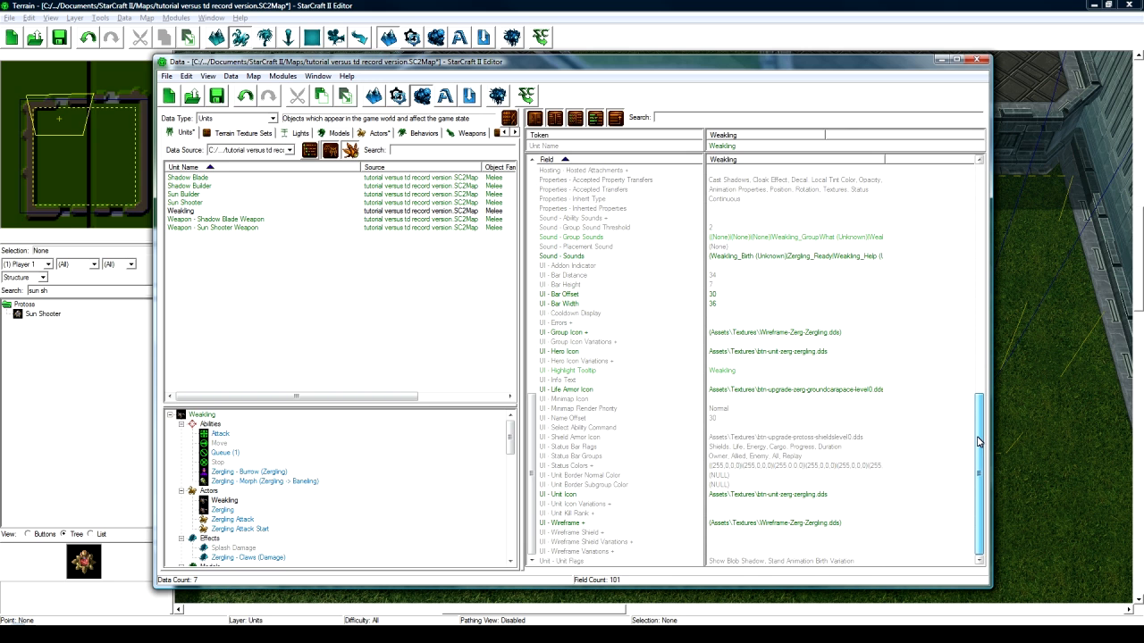
scroll(959, 340, "up", 15)
left_click(946, 219)
scroll(947, 224, "up", 4)
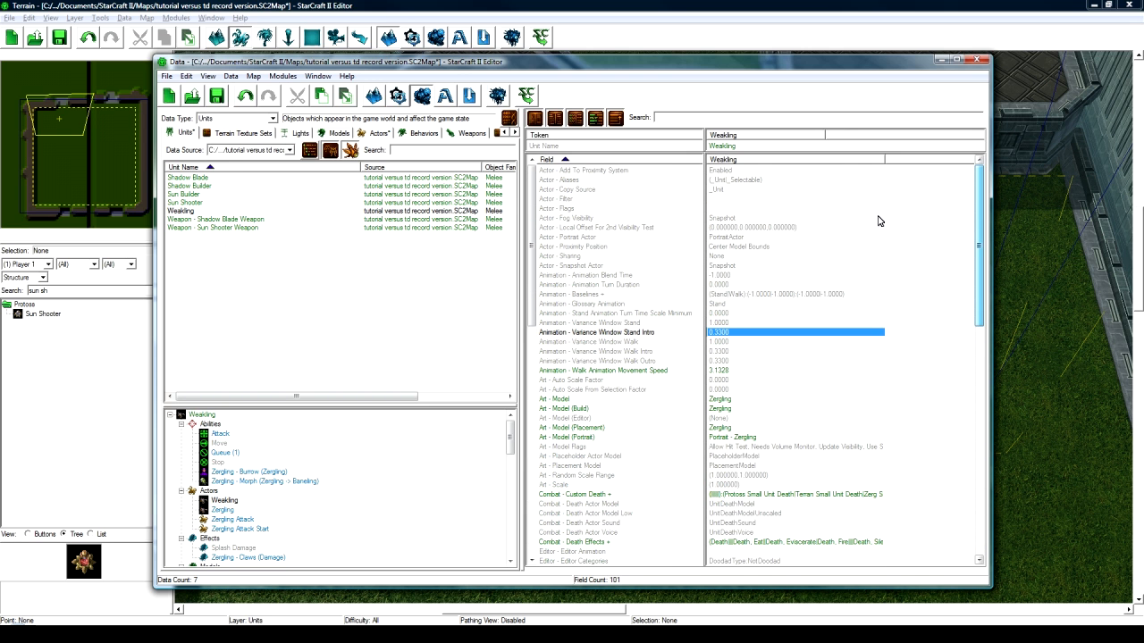
left_click(370, 455)
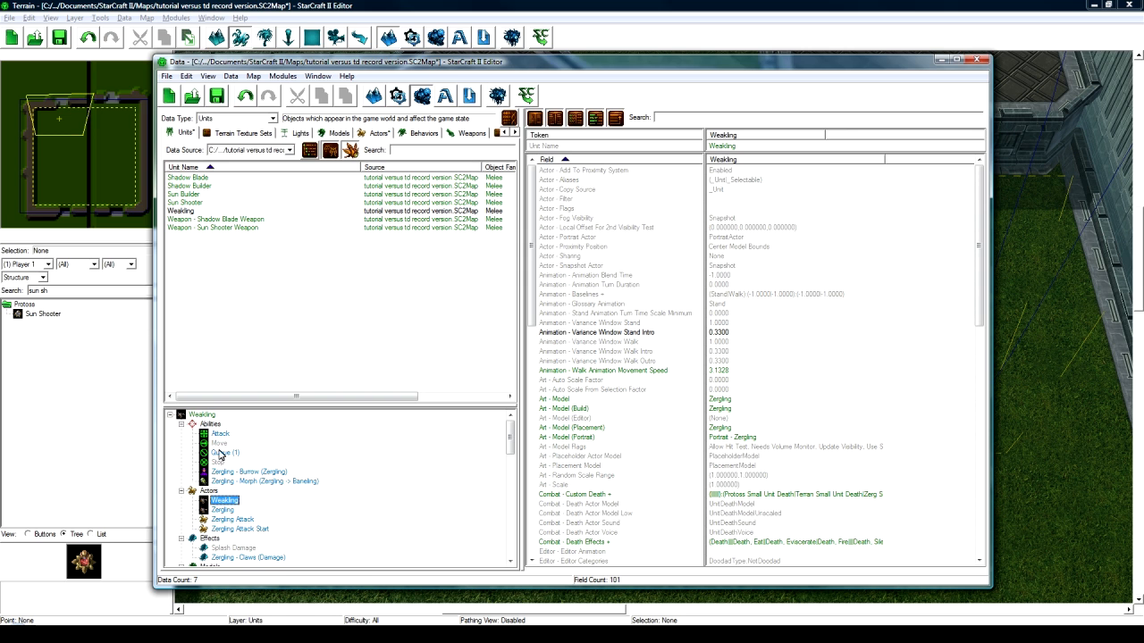
left_click(202, 415)
- Delete Attack, Queue, Burrow and Morph abilities, leaving Stop and Move, then review the command card
left_click(778, 187)
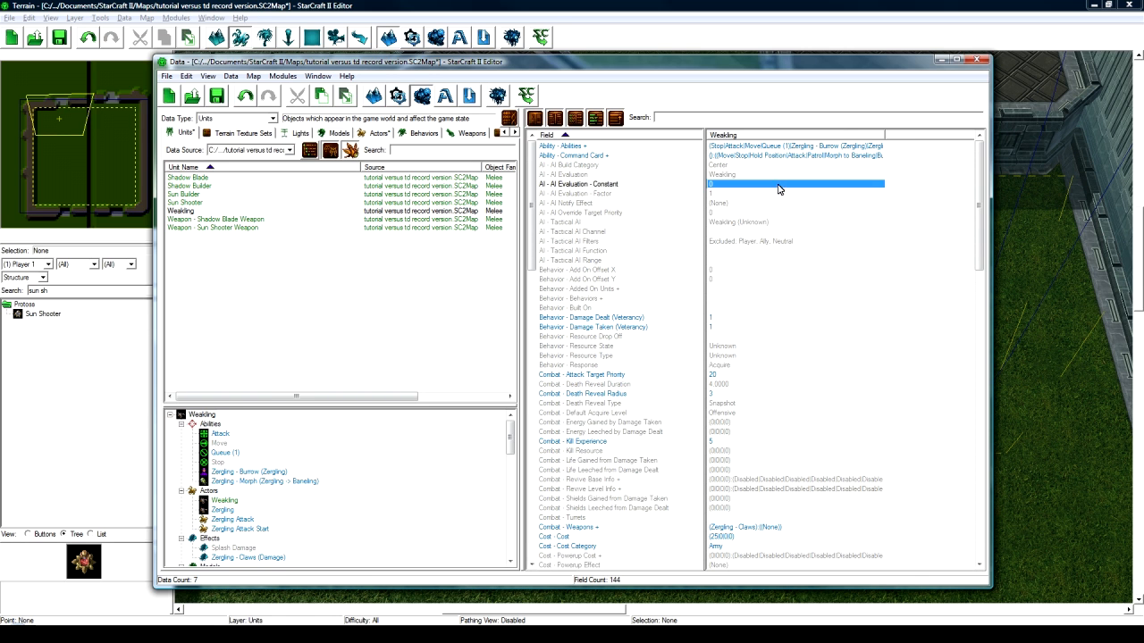
double_click(783, 147)
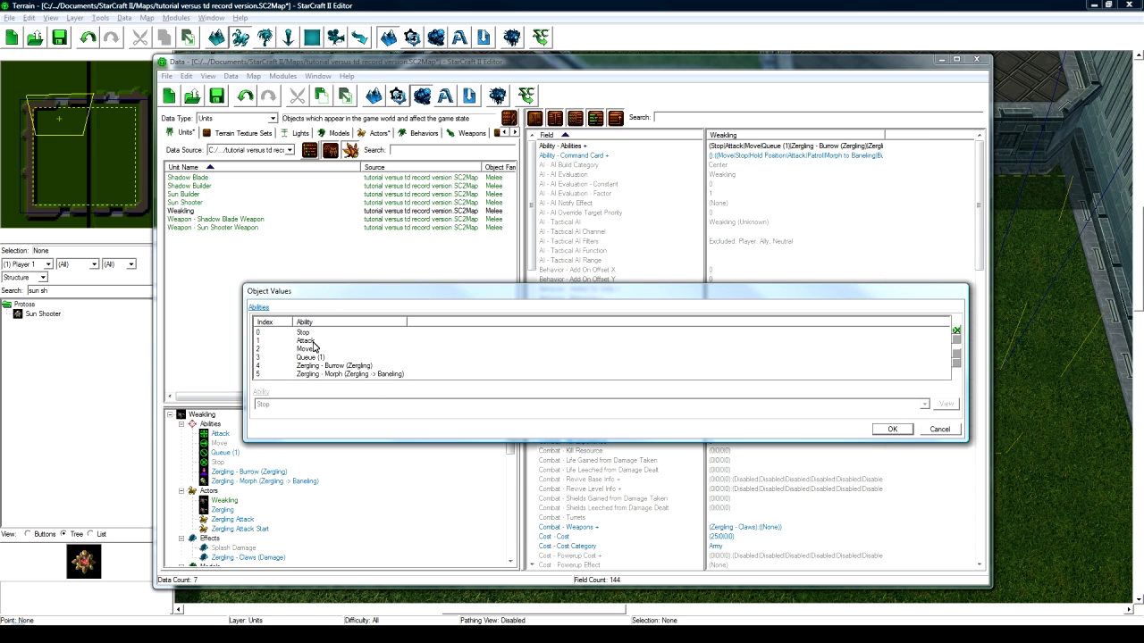
left_click(322, 343)
left_click(956, 340)
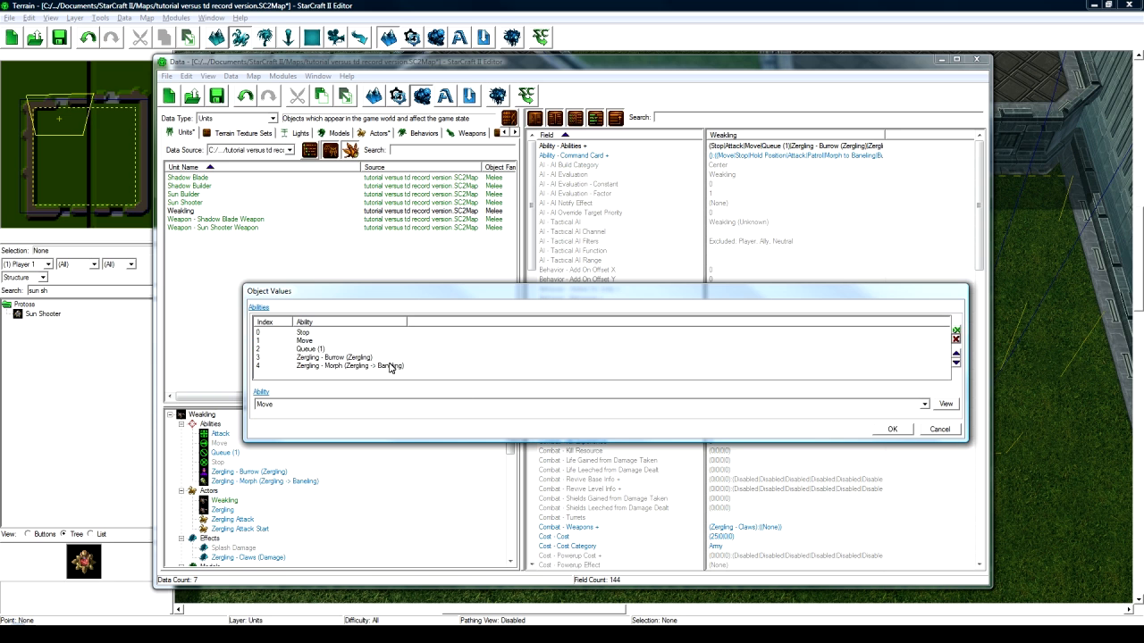
left_click(375, 349)
left_click(955, 339)
left_click(955, 340)
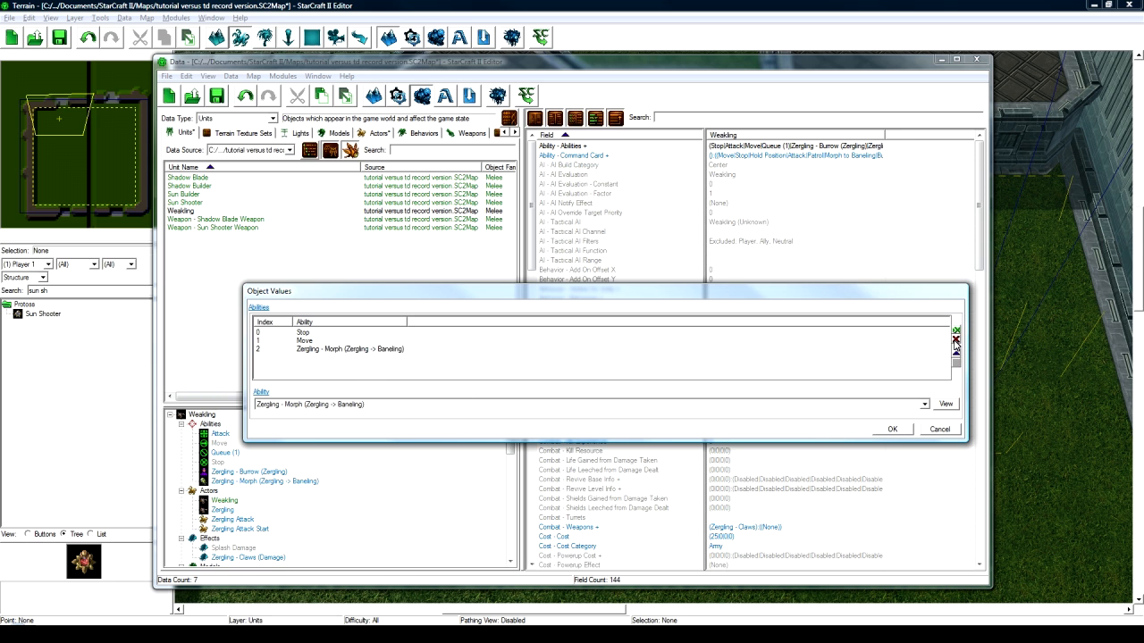
left_click(955, 340)
left_click(901, 430)
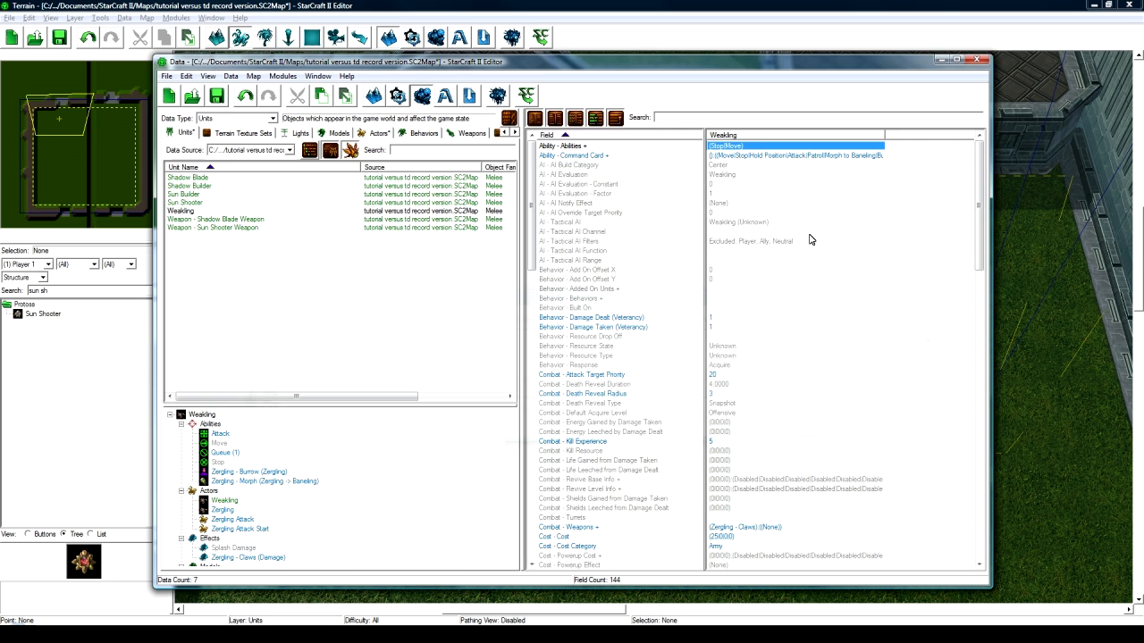
double_click(792, 156)
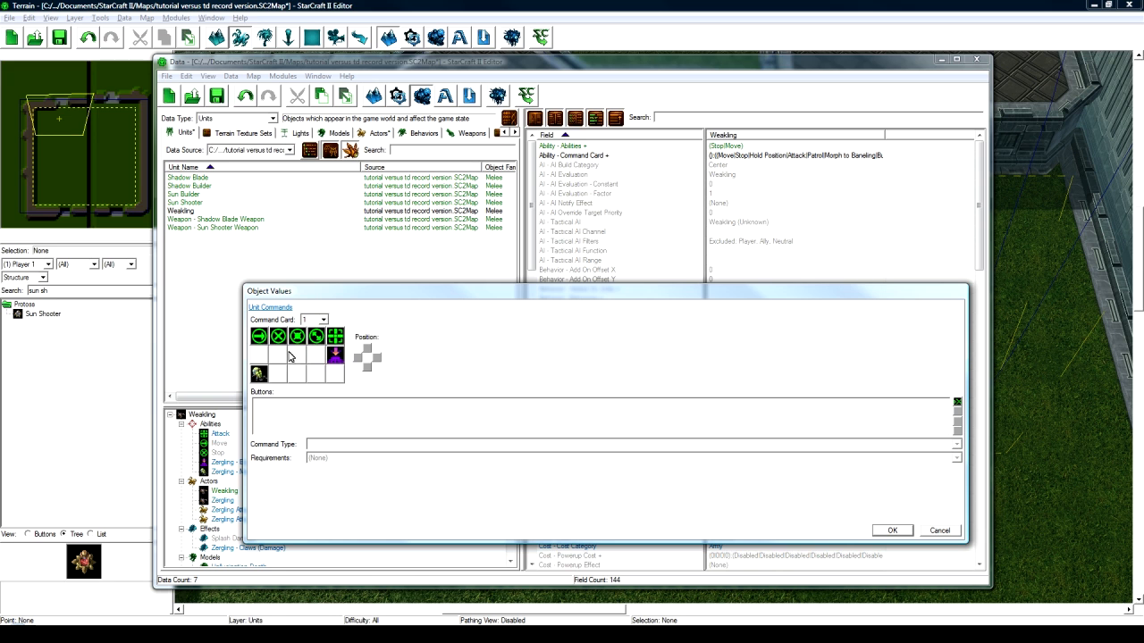
left_click(941, 530)
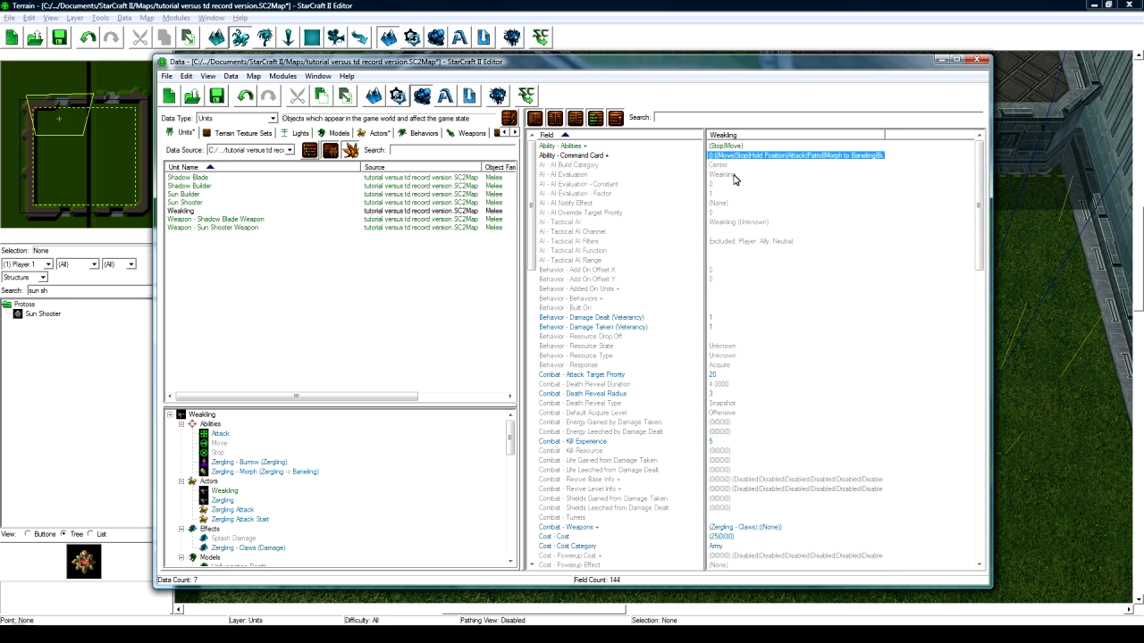
- Set the Weakling's Kill Resource to 1 mineral
scroll(734, 188, "down", 2)
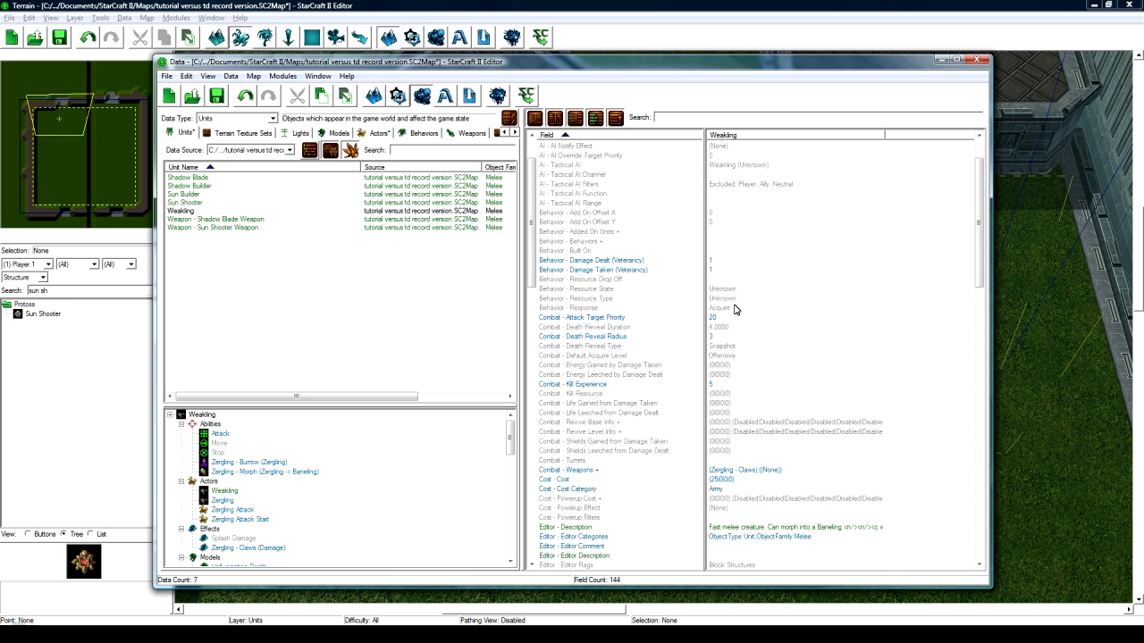
left_click(659, 401)
left_click(660, 394)
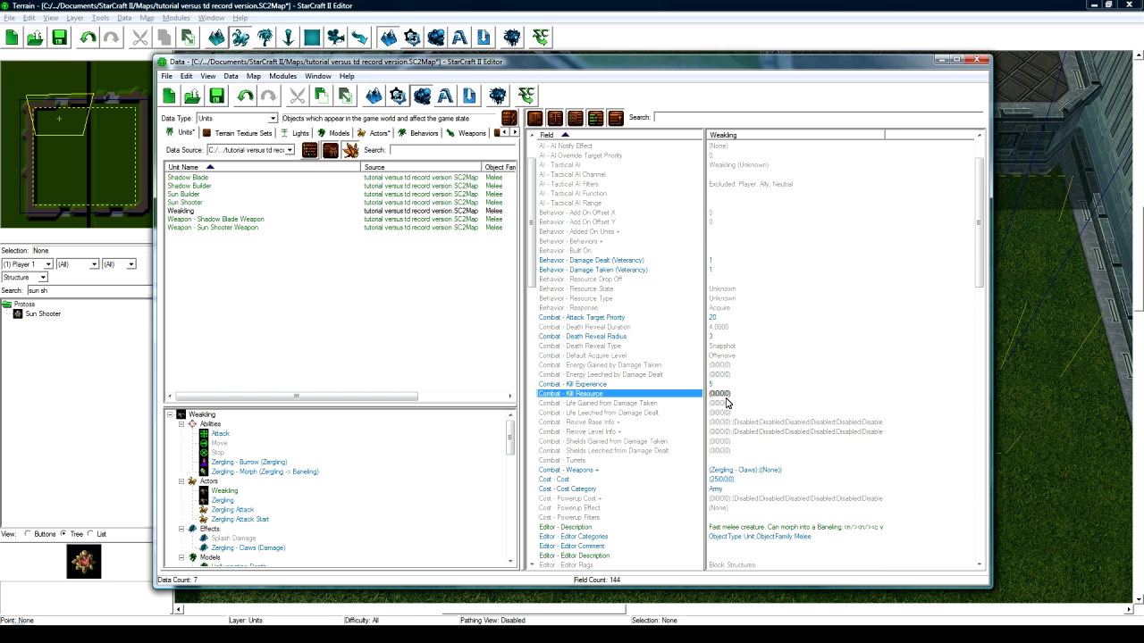
double_click(729, 394)
type("1")
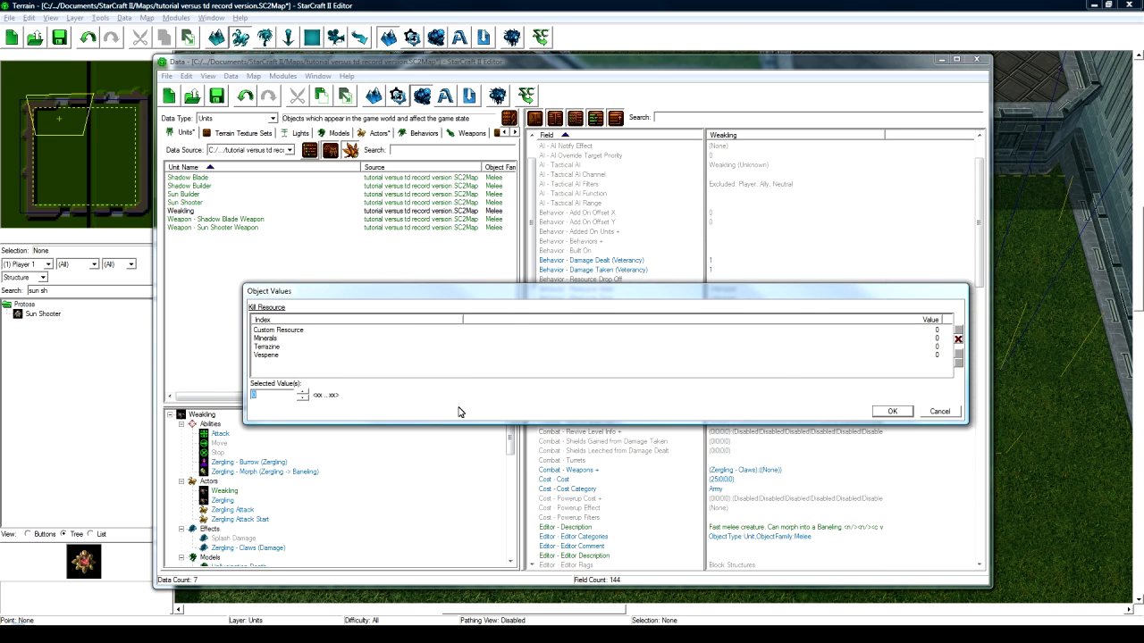
left_click(892, 412)
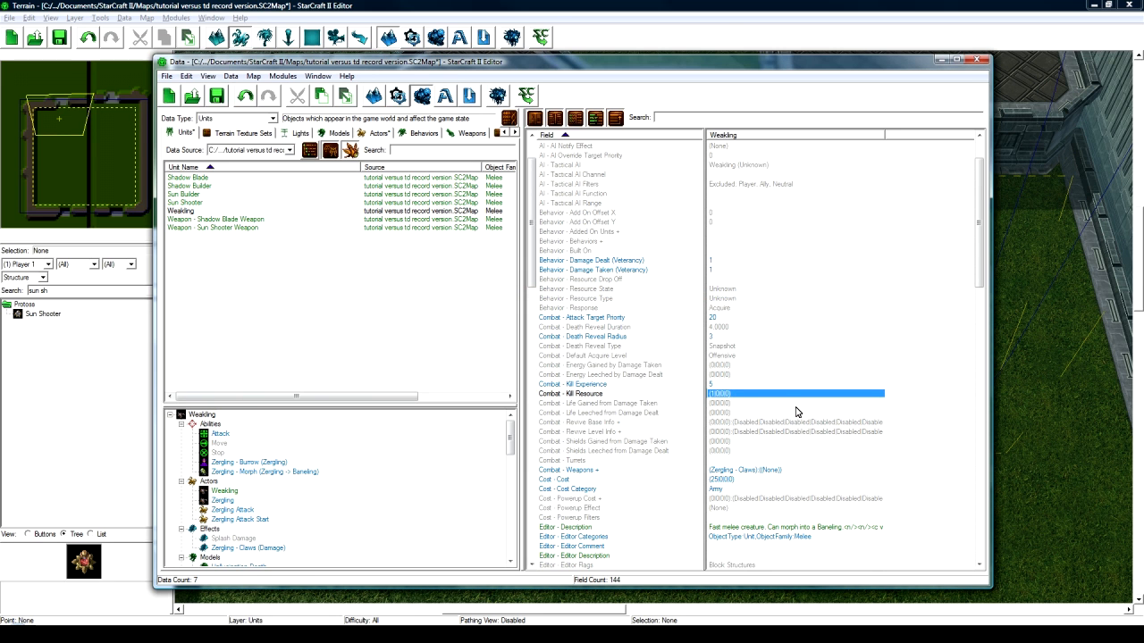
- Remove the Zergling - Claws weapon, leaving the Weakling with no weapons
scroll(743, 434, "down", 1)
double_click(749, 446)
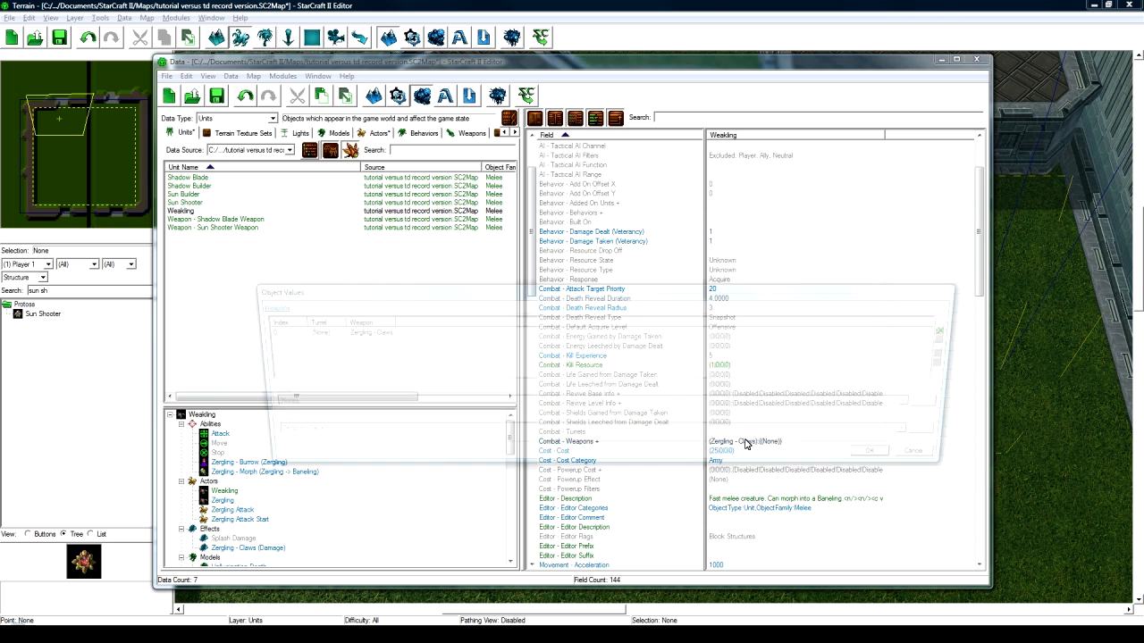
left_click(339, 332)
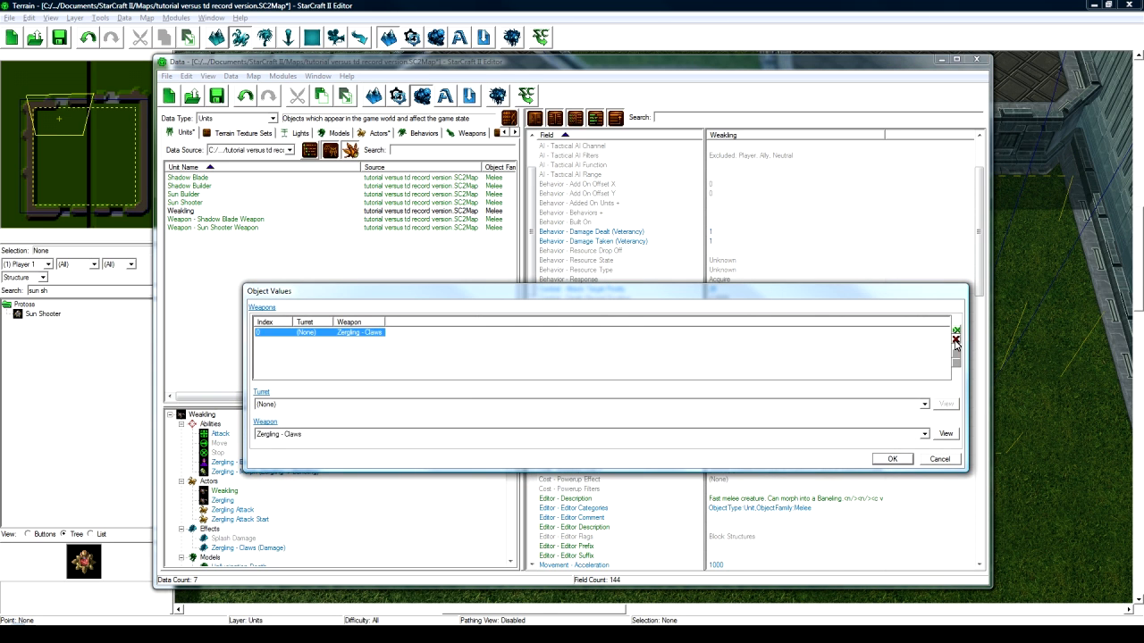
left_click(955, 341)
left_click(891, 459)
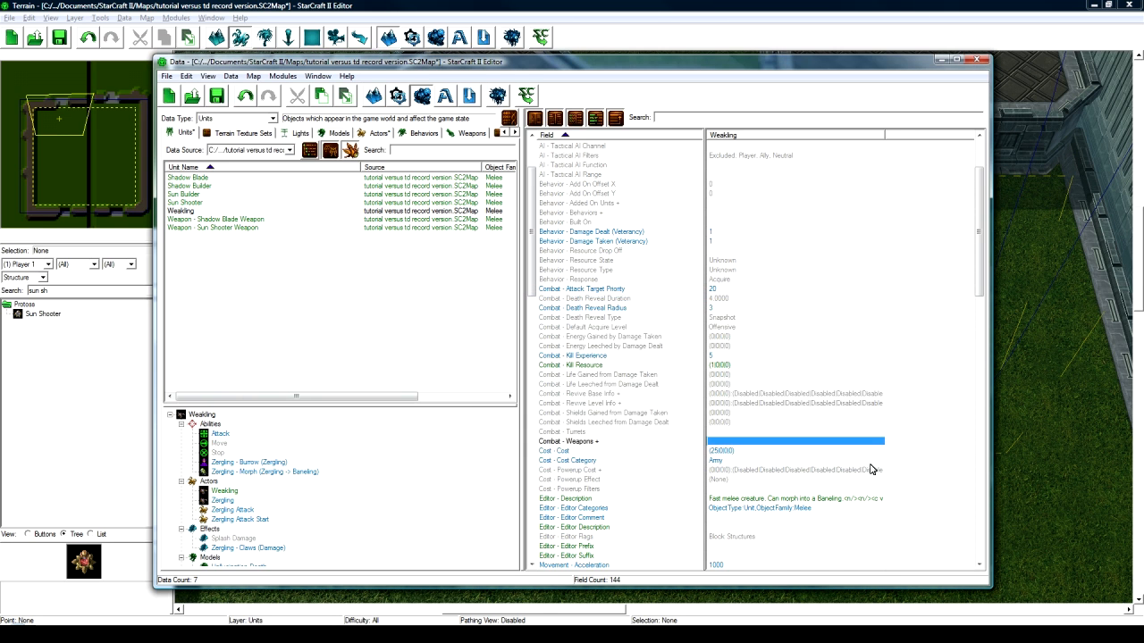
scroll(736, 455, "down", 1)
double_click(747, 472)
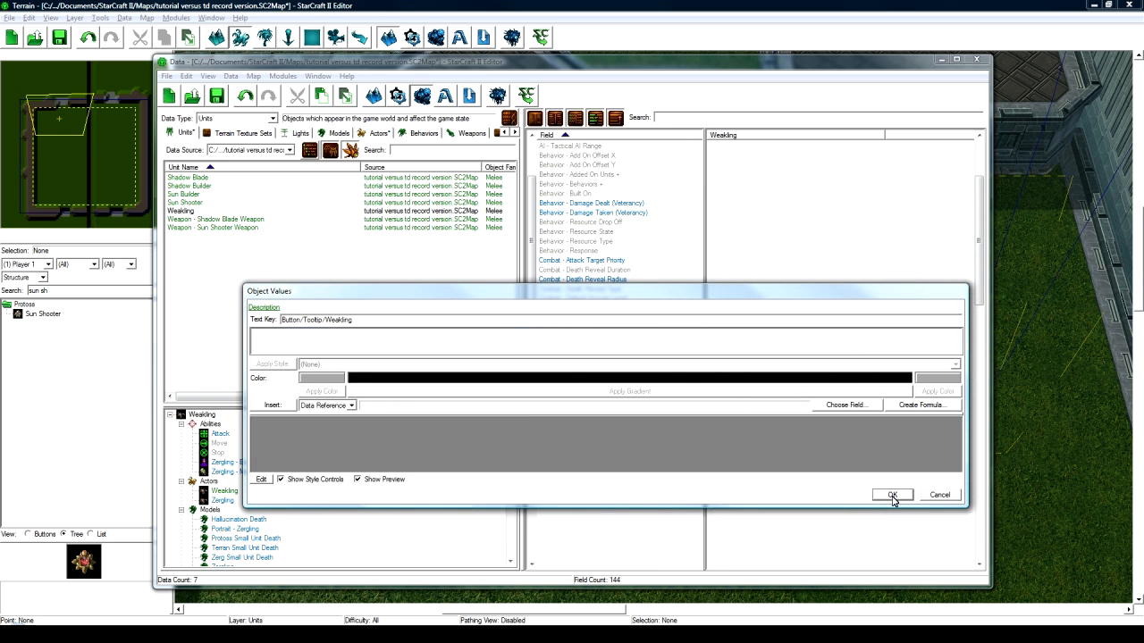
- Set the Weakling's Radius and Separation Radius both to 0.1875
left_click(892, 495)
scroll(816, 465, "down", 6)
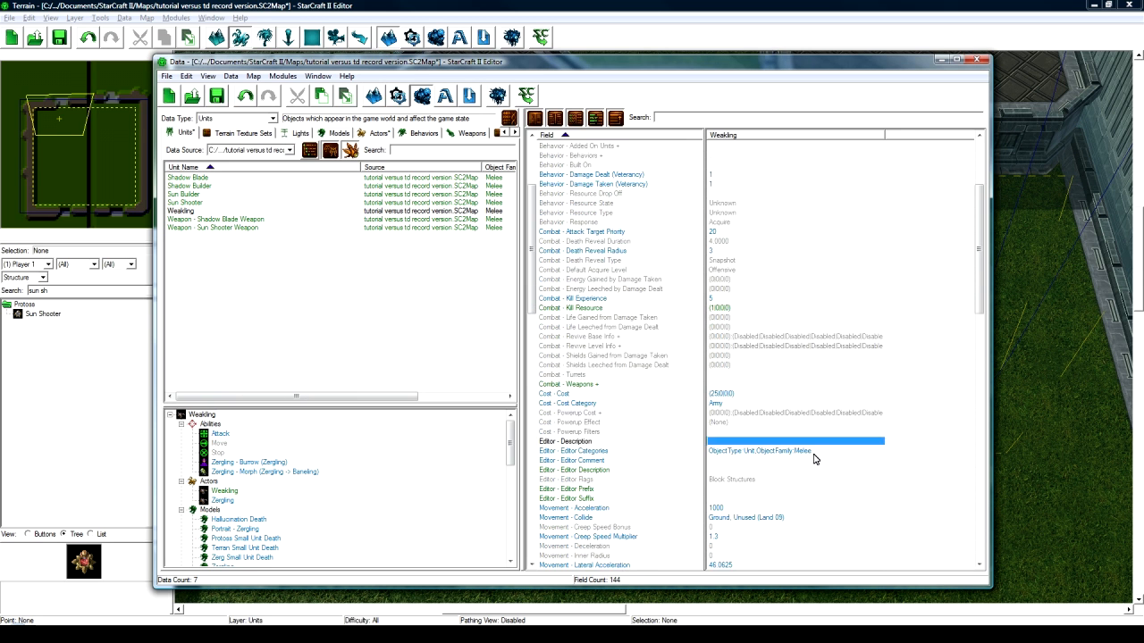
scroll(770, 382, "down", 1)
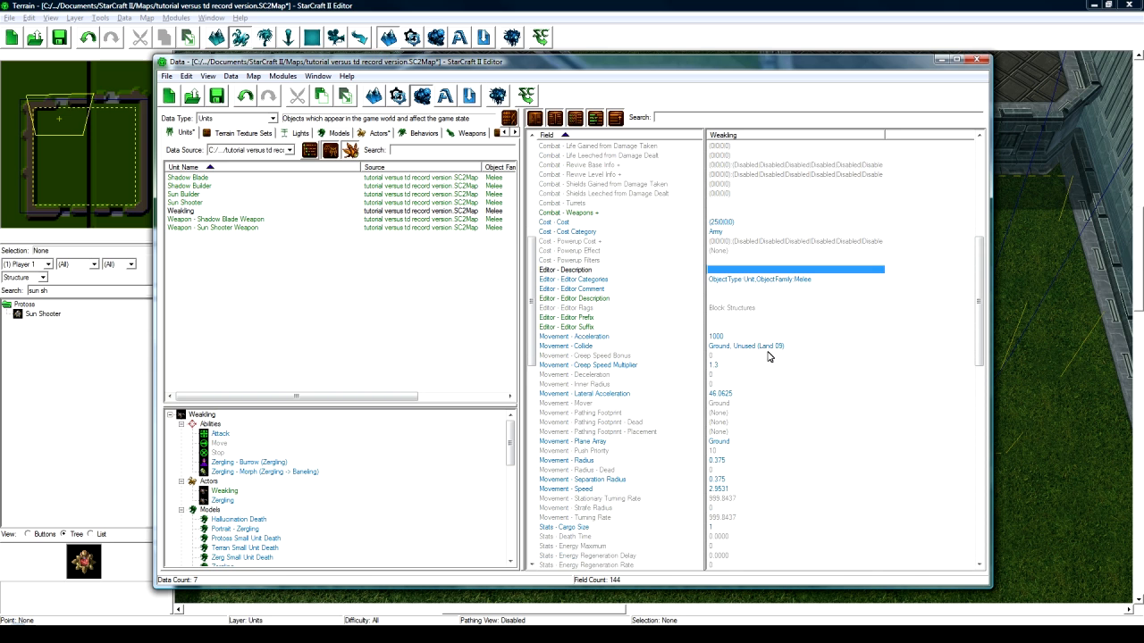
double_click(735, 461)
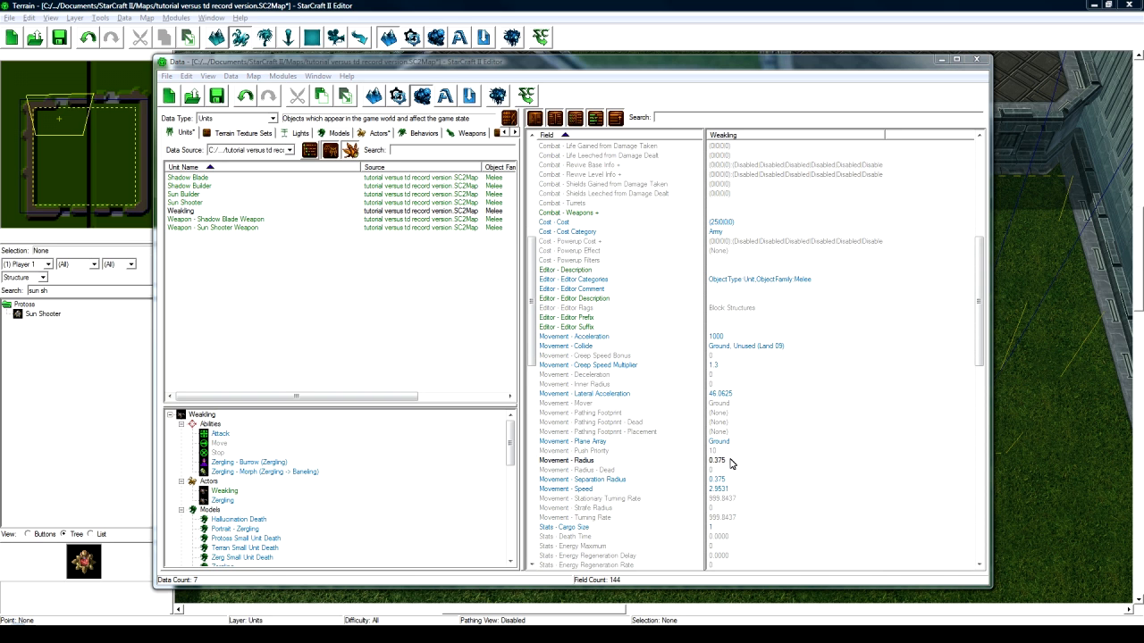
type("0")
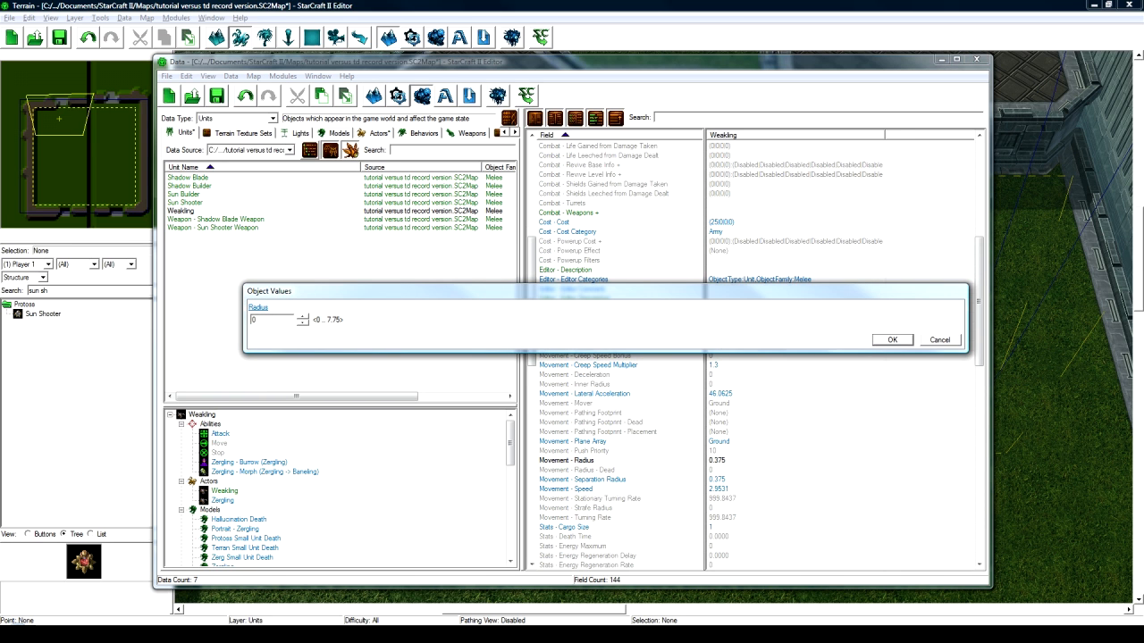
type(".9.1875")
key("Return")
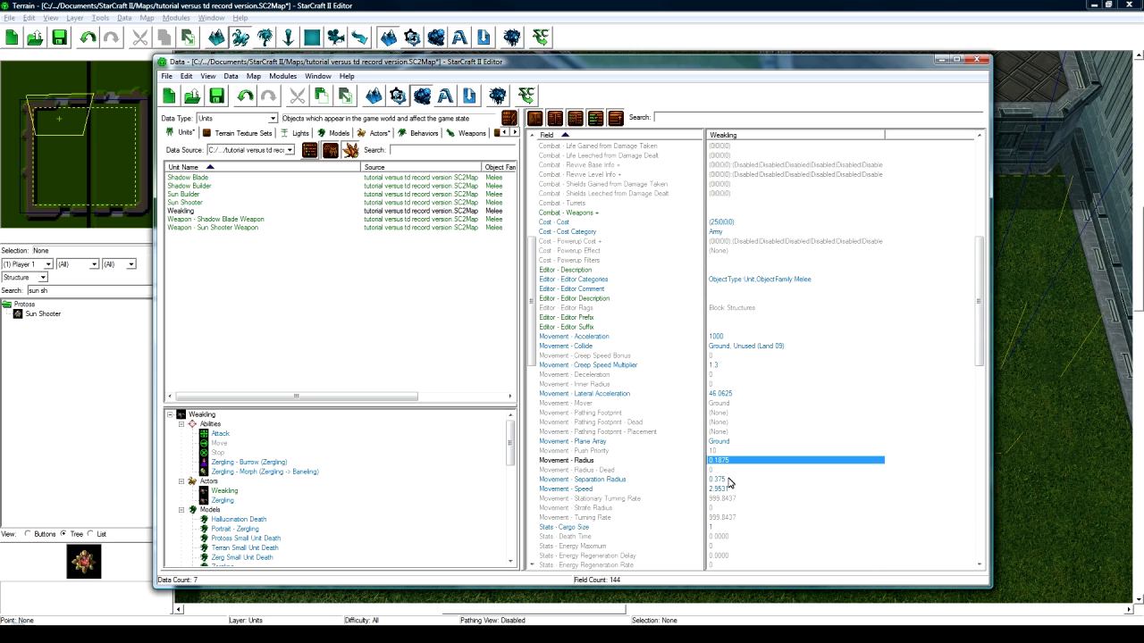
left_click(728, 480)
type("0.1875")
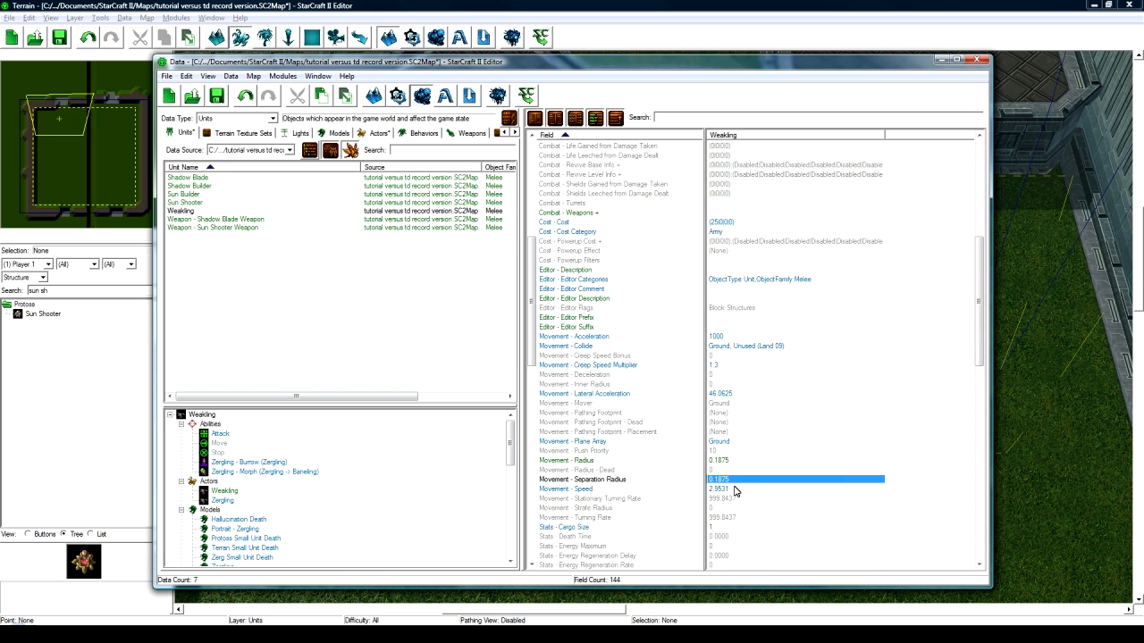
- Lower the Weakling's movement Speed to 2, shown as 2.3984
scroll(734, 490, "down", 2)
double_click(746, 434)
type("2.4")
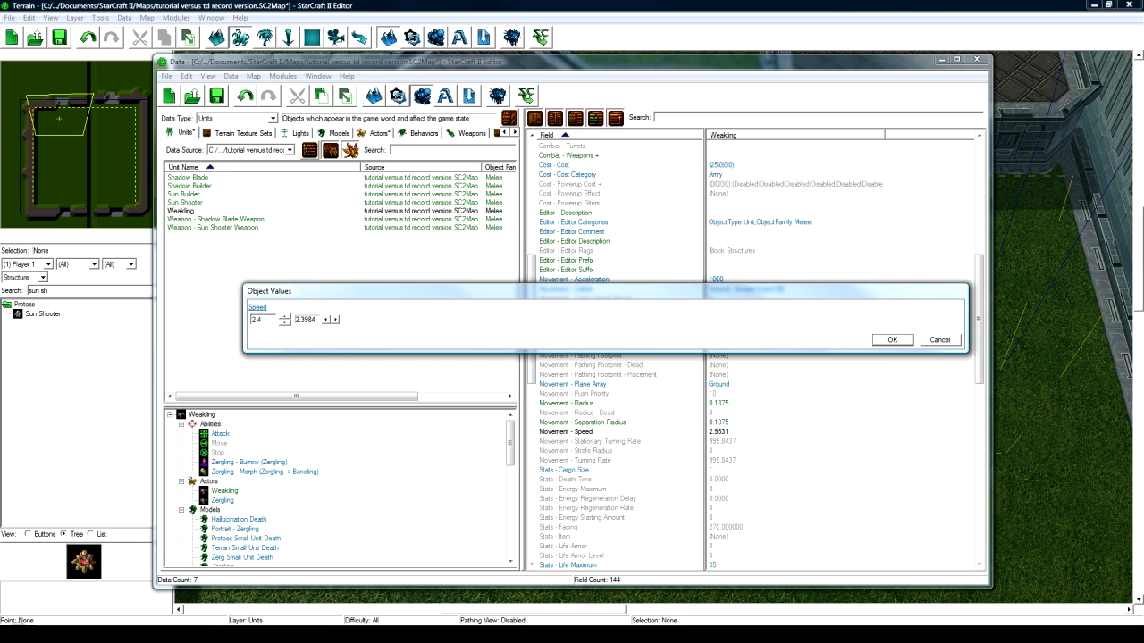
key("Return")
scroll(753, 429, "down", 3)
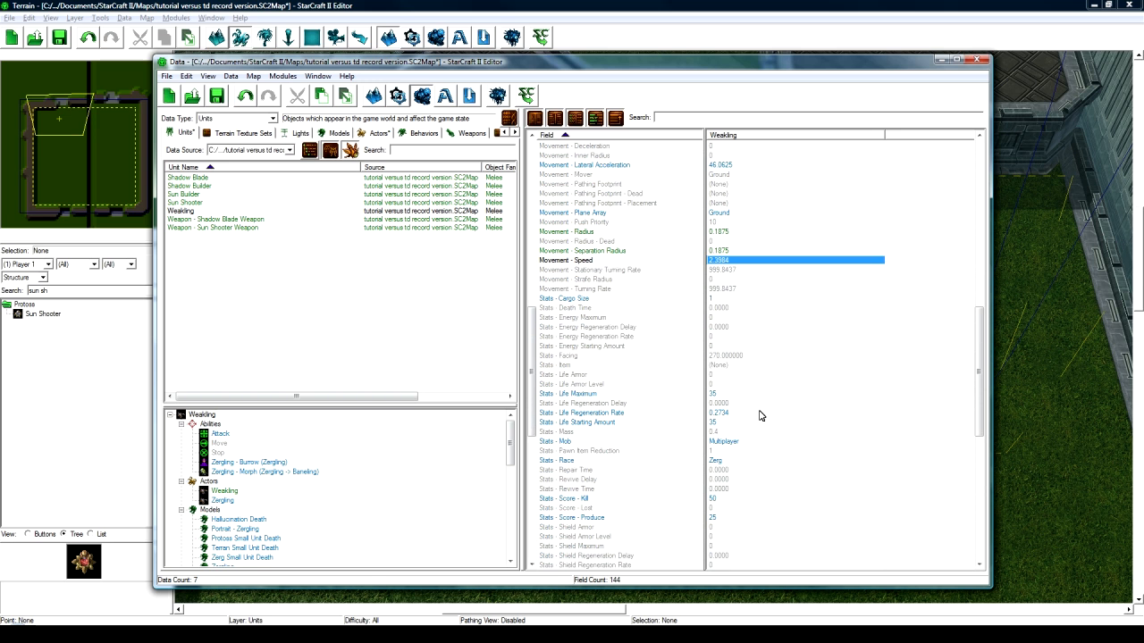
- Set the Weakling's Life Maximum to 16 and check Life Starting Amount
double_click(730, 394)
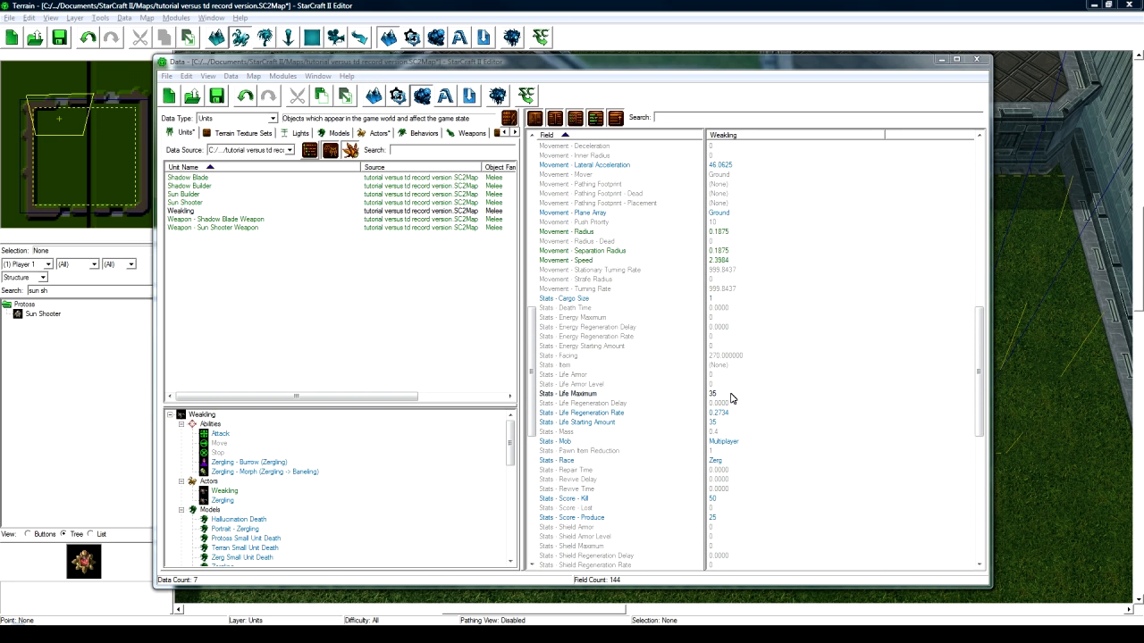
type("16")
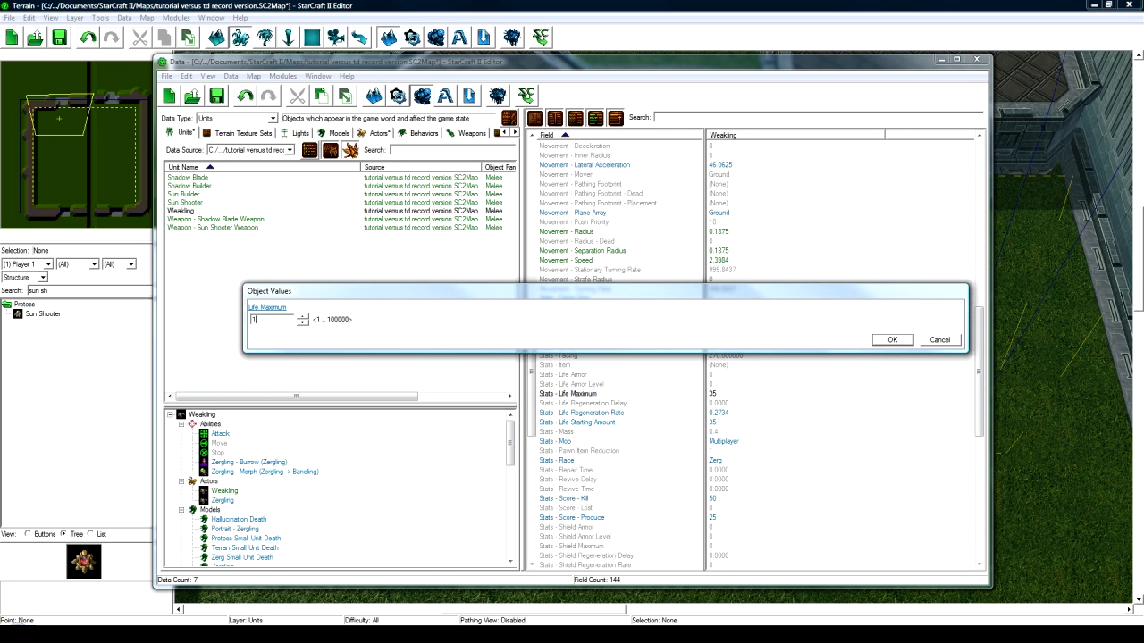
key("Return")
left_click(721, 422)
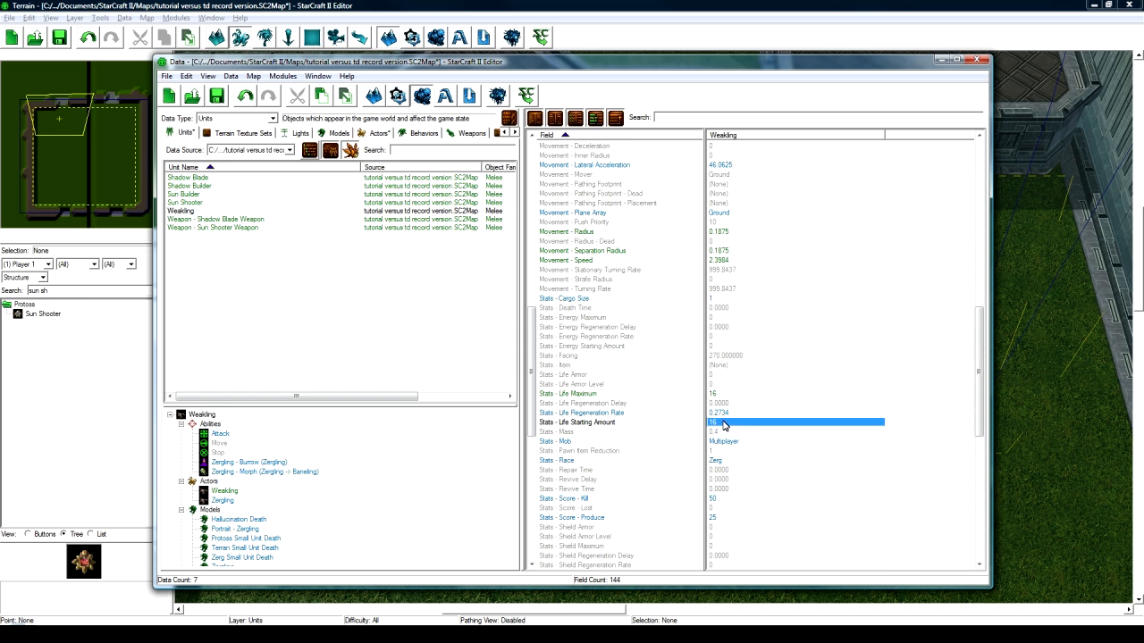
left_click(600, 395)
left_click(611, 423)
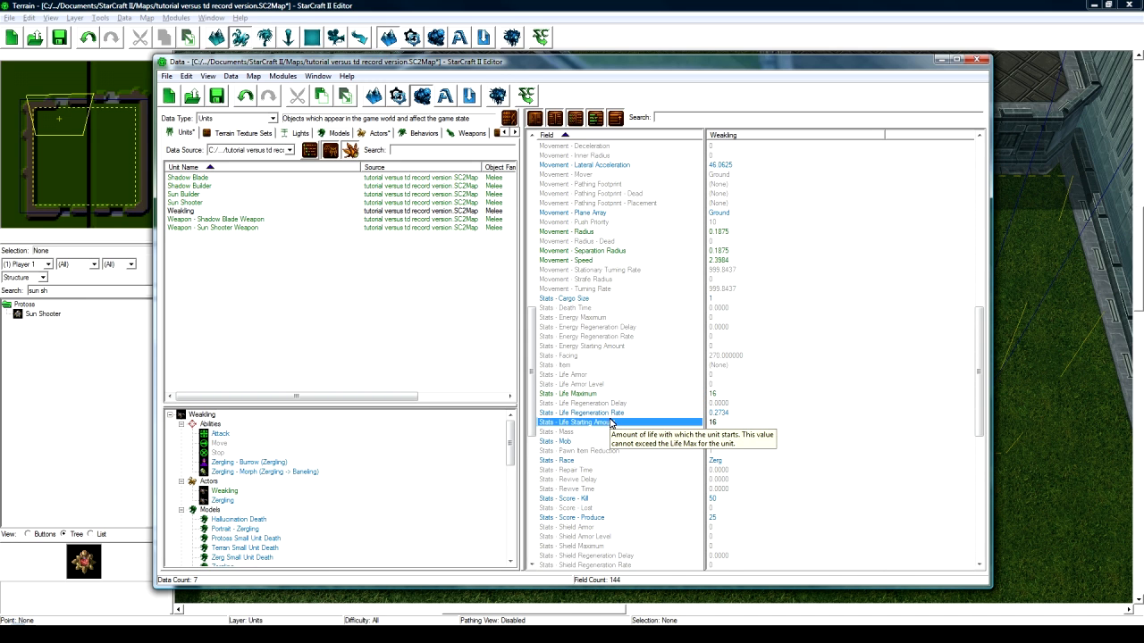
- Review the life regeneration, life and Sight Radius values, then select Weakling in the unit list
left_click(735, 414)
scroll(724, 395, "down", 4)
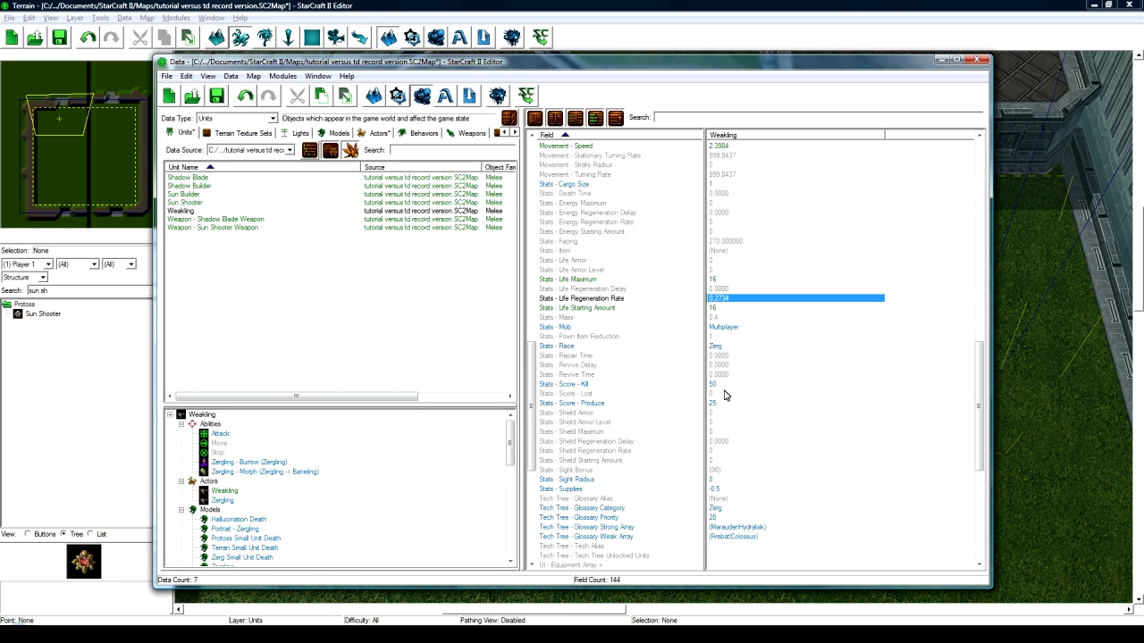
left_click(735, 308)
left_click(739, 290)
left_click(740, 279)
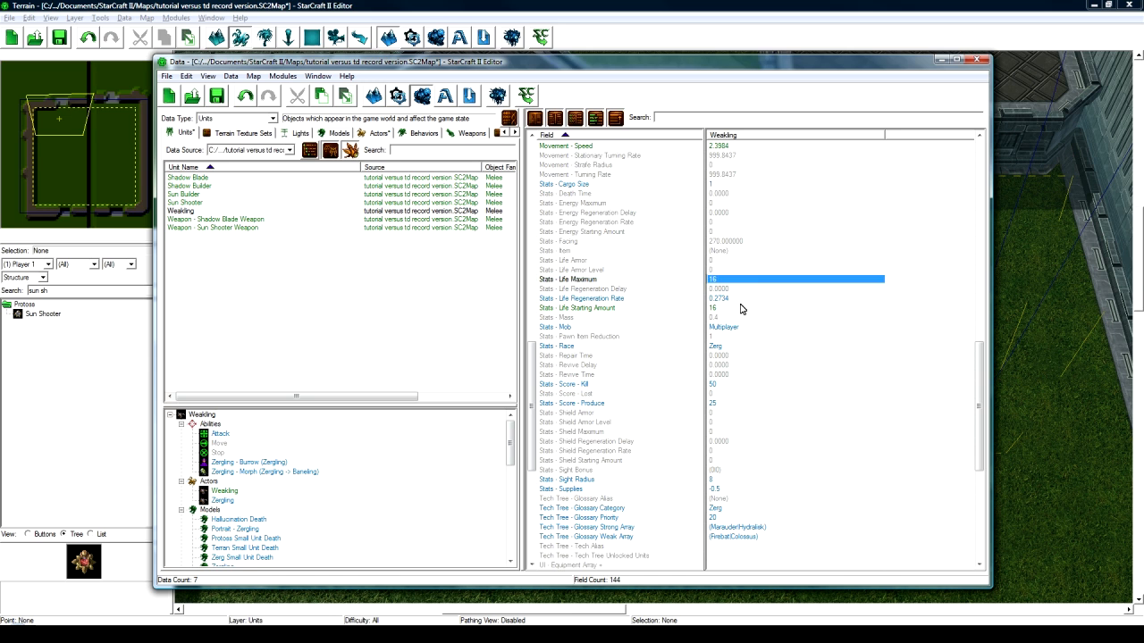
left_click(740, 306)
scroll(725, 358, "down", 4)
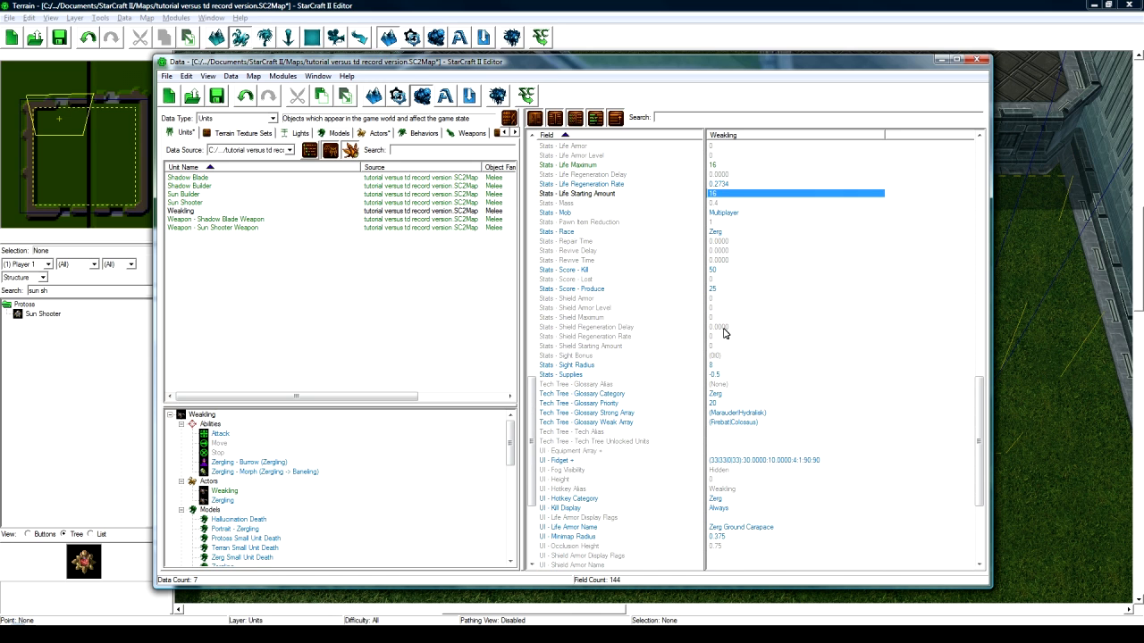
scroll(712, 239, "up", 1)
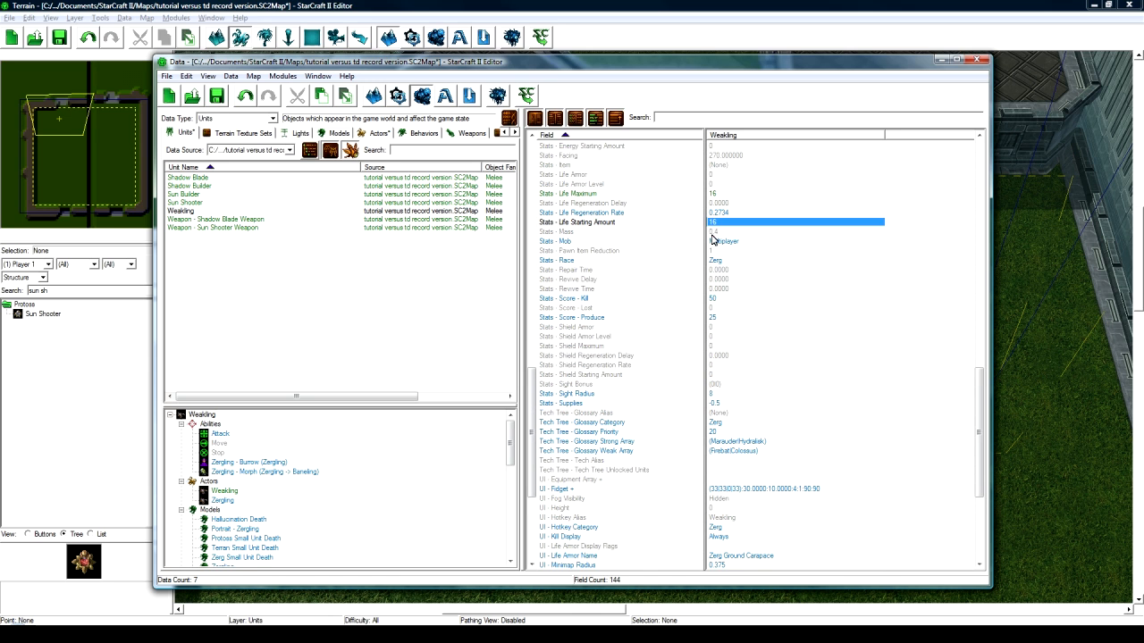
left_click(723, 395)
scroll(725, 407, "down", 6)
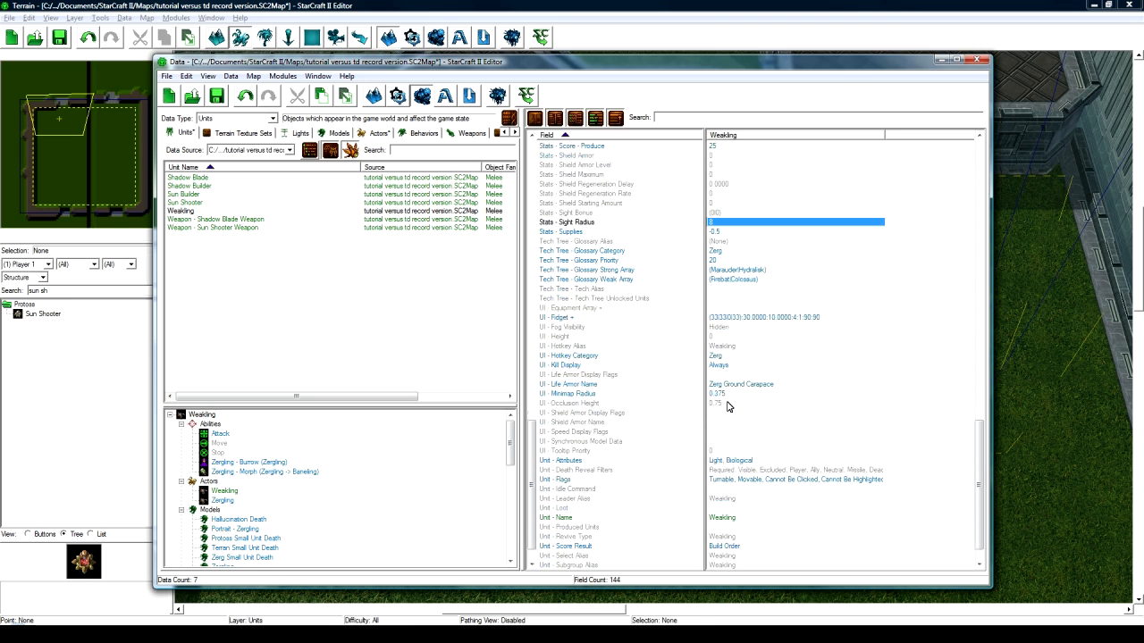
scroll(726, 407, "down", 1)
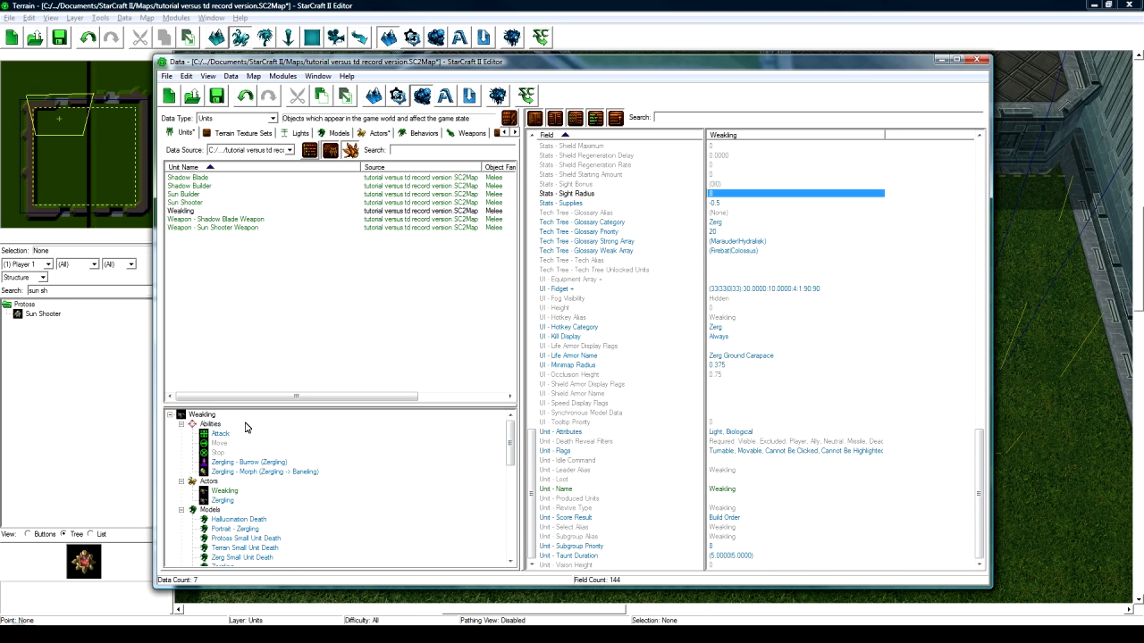
left_click(204, 212)
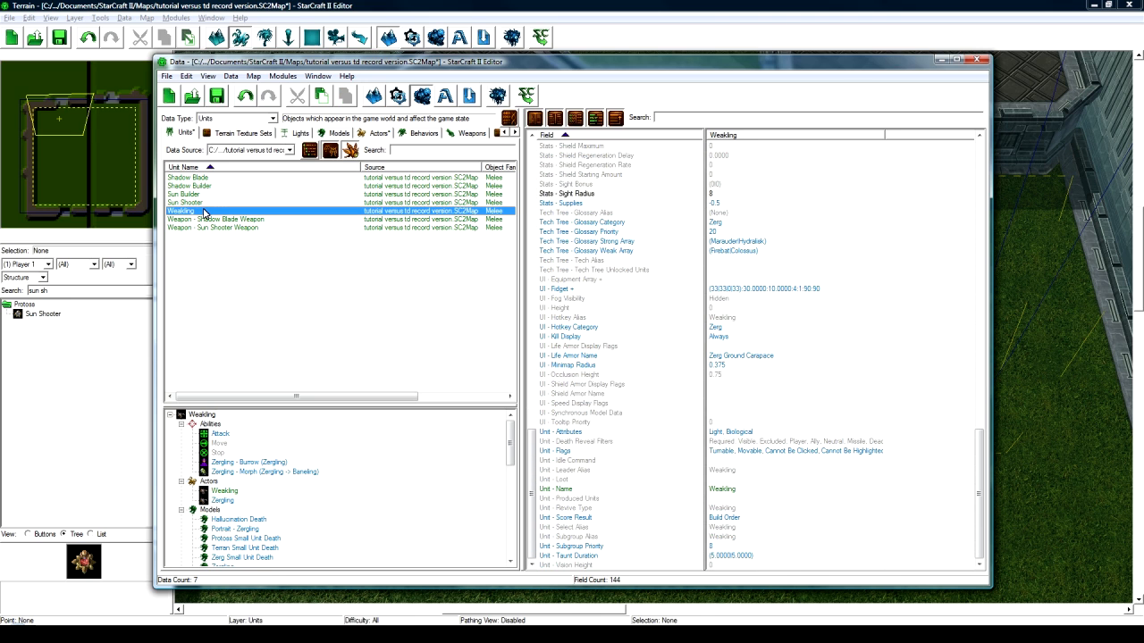
- Duplicate the Weakling unit along with its actor, creating a Weakling Copy actor
right_click(205, 212)
left_click(234, 243)
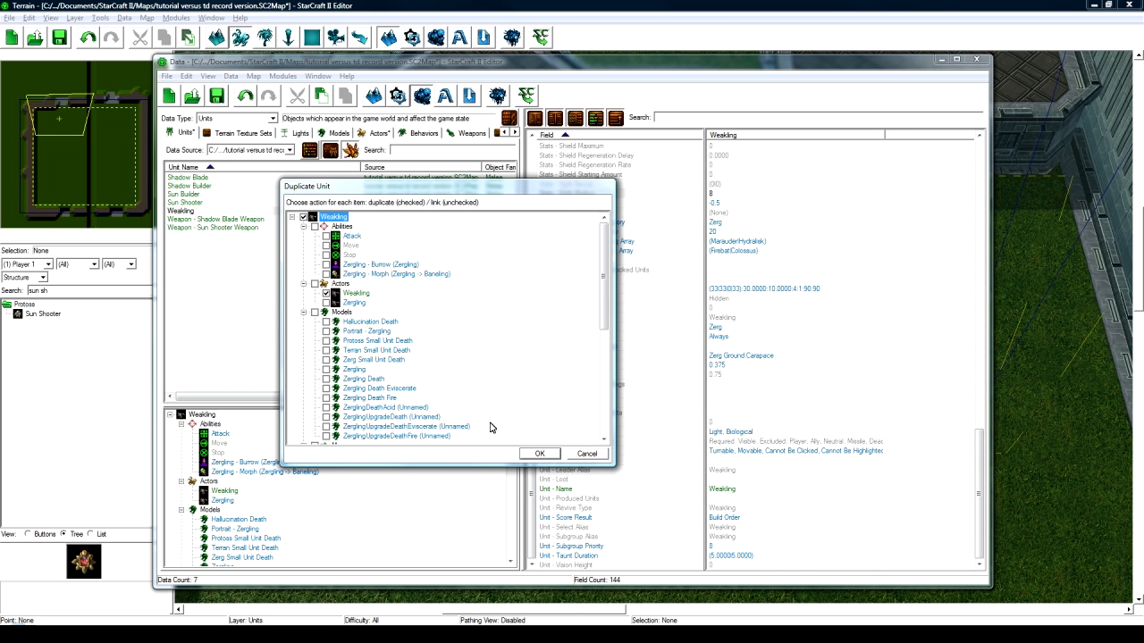
left_click(535, 455)
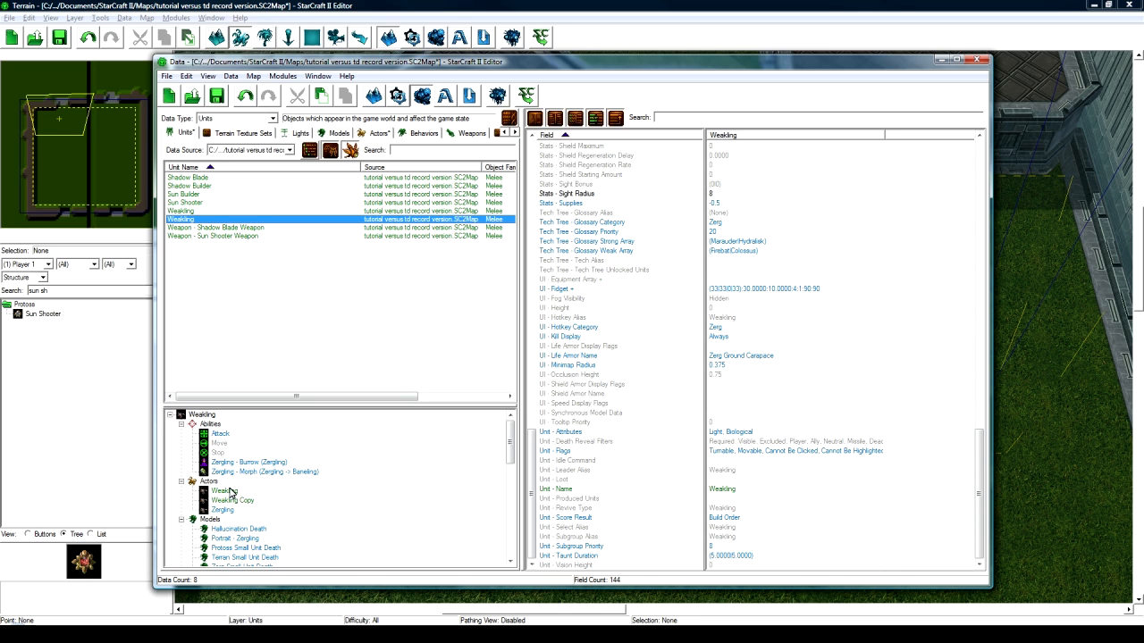
- Rename the Weakling Copy actor to 'Not so Weakling' with the suggested ID NotsoWeakling
left_click(244, 502)
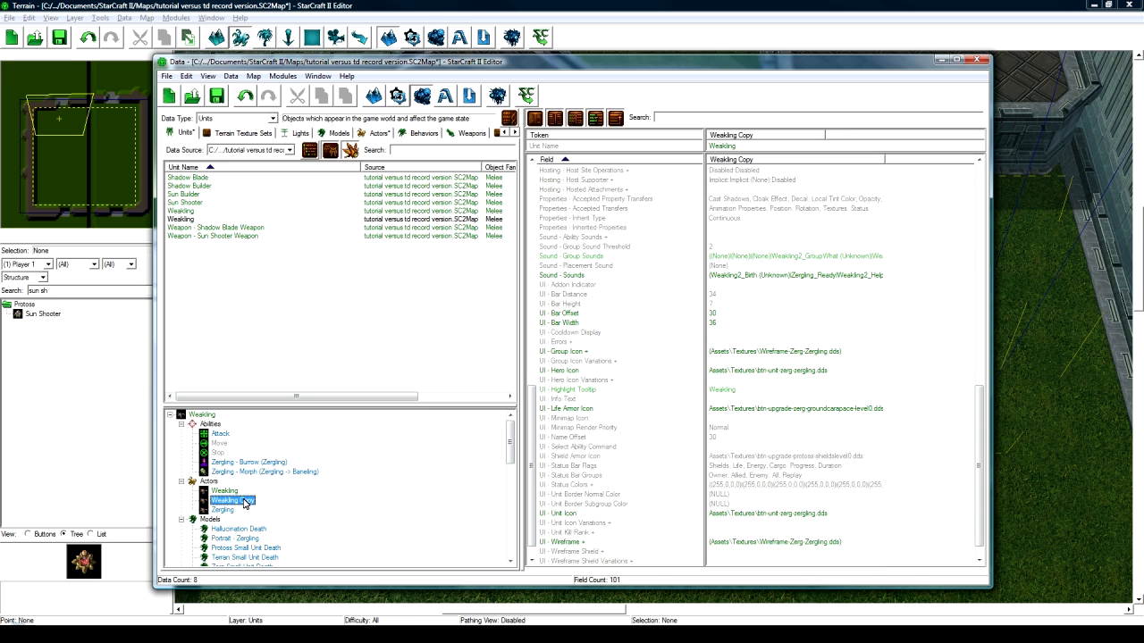
double_click(244, 503)
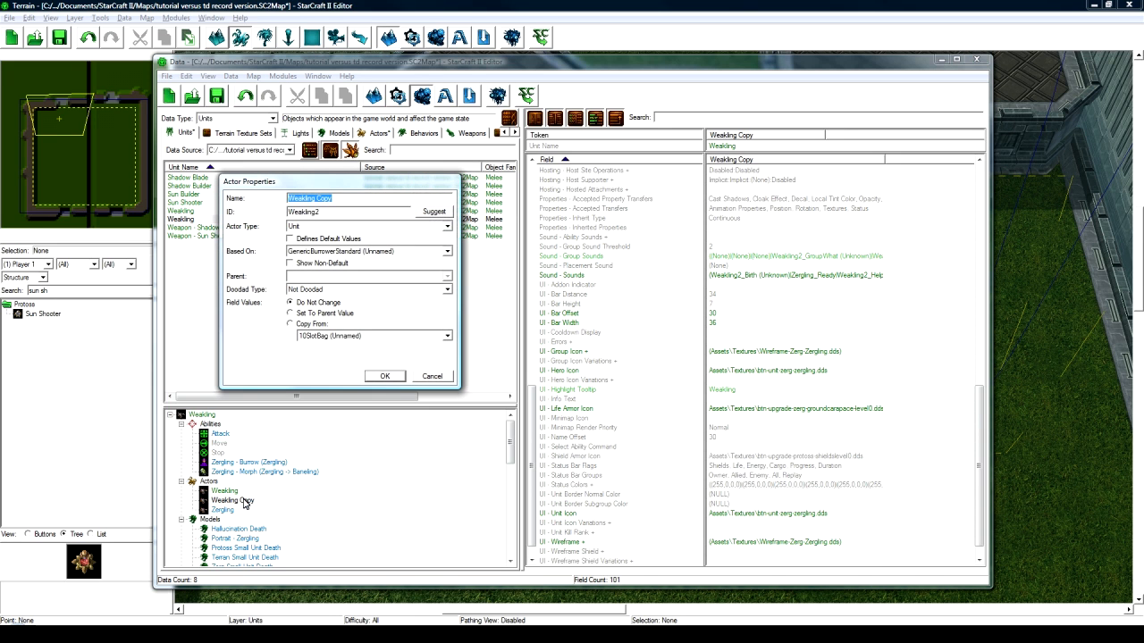
type("Not so")
left_click(434, 212)
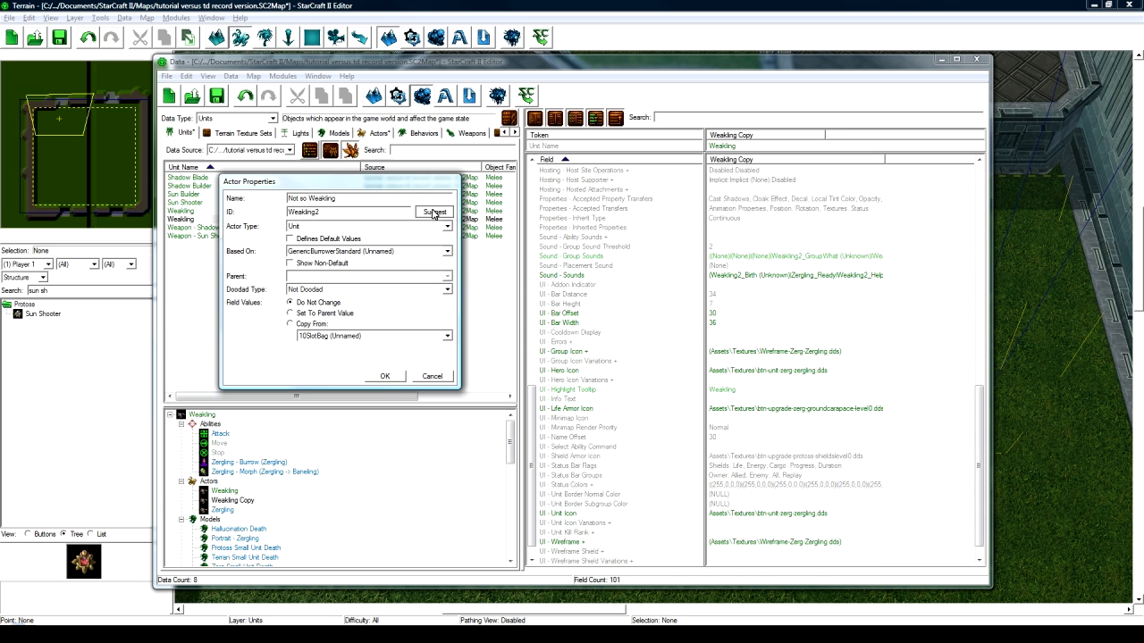
left_click(384, 376)
- Rename the duplicated Weakling unit to 'Not so Weakling' with ID NotsoWeakling
left_click(200, 415)
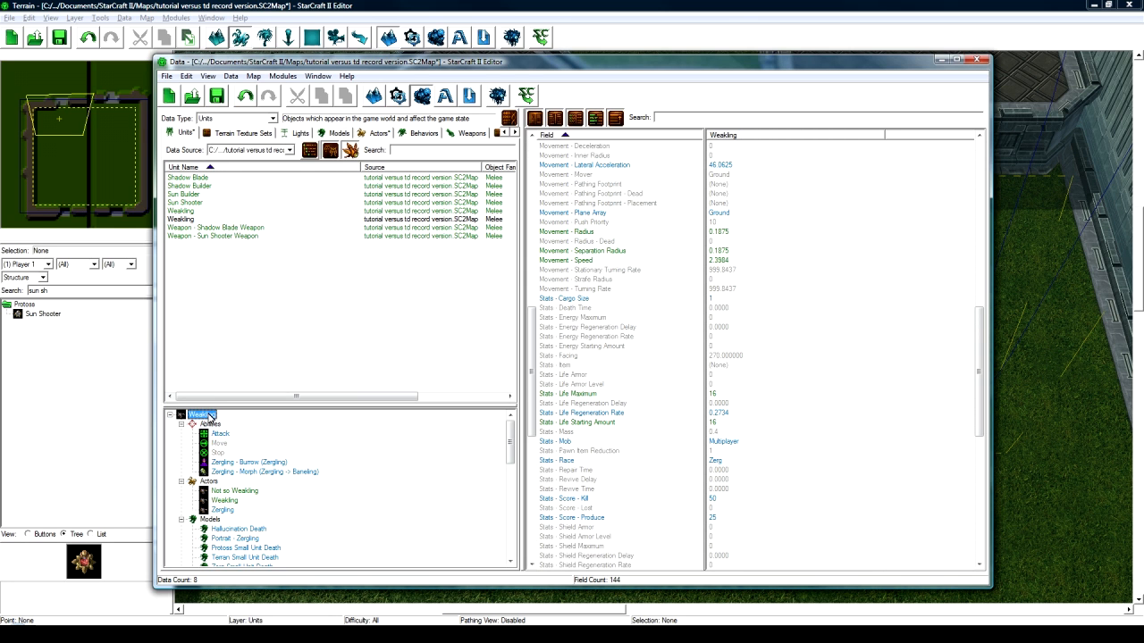
double_click(203, 416)
type("Not so Weakling")
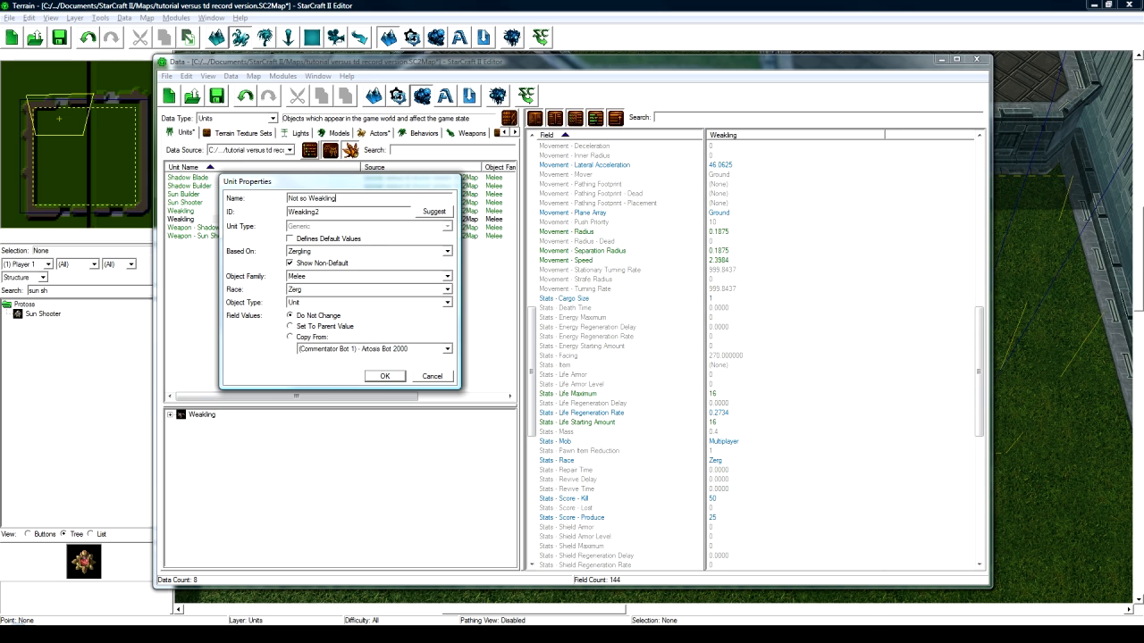
left_click(434, 211)
left_click(384, 376)
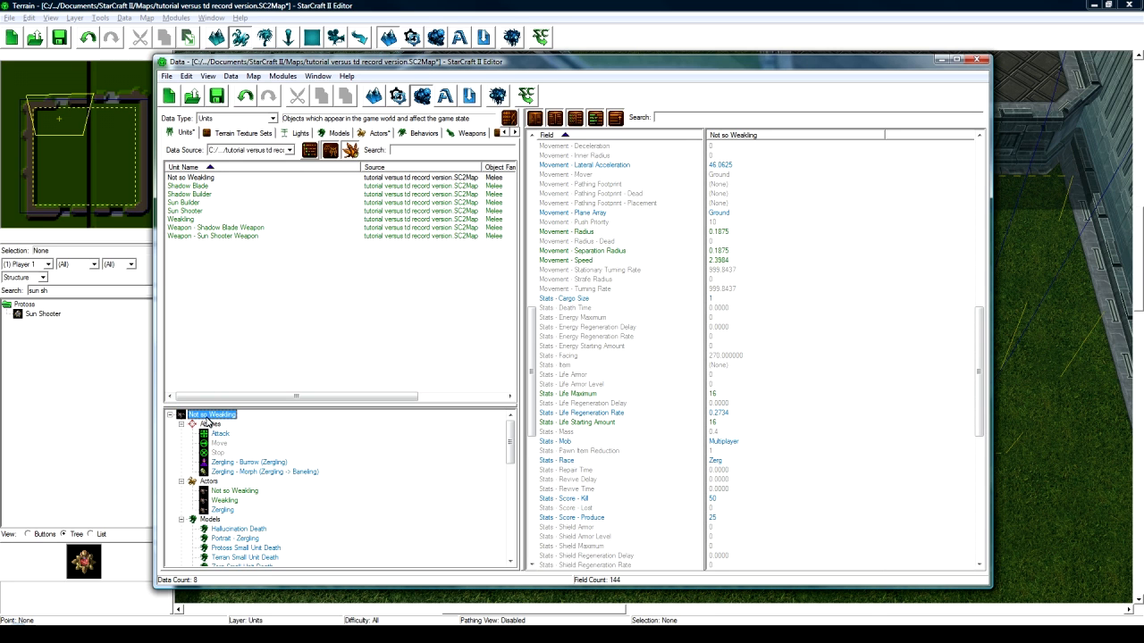
- Set the Not so Weakling actor's main Art - Model to Hydralisk
left_click(234, 491)
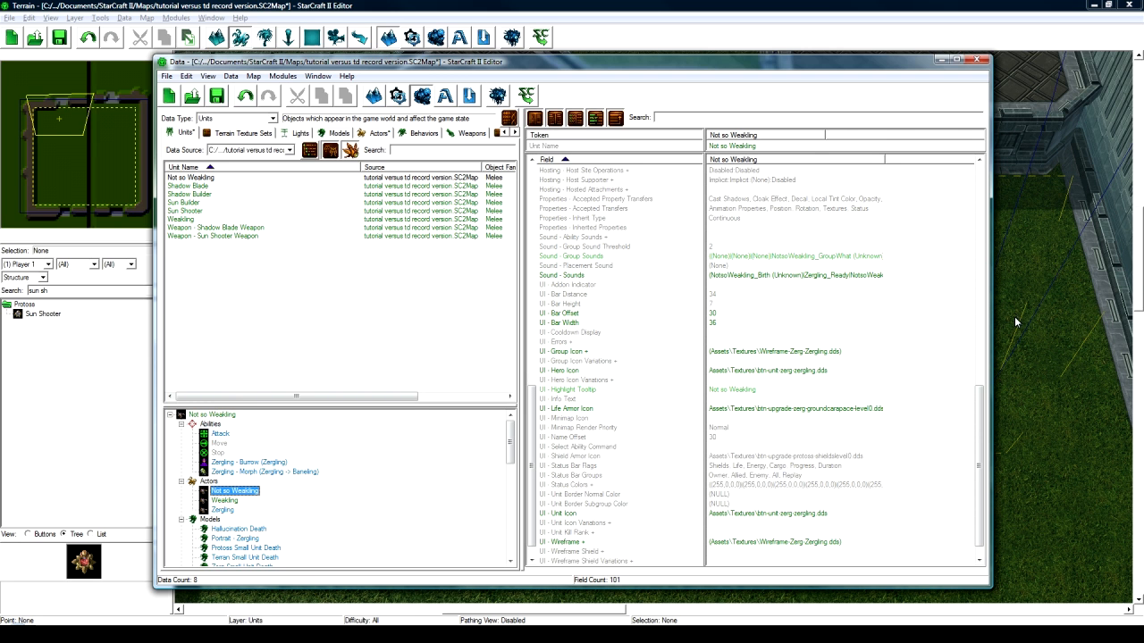
left_click_drag(979, 420, 976, 183)
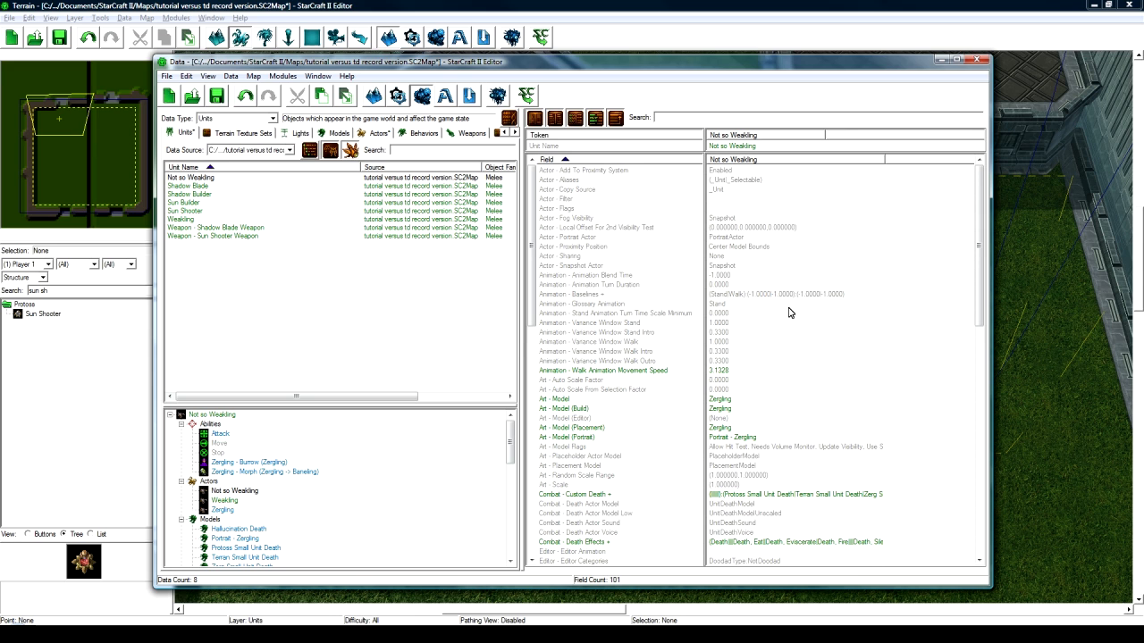
scroll(768, 385, "down", 1)
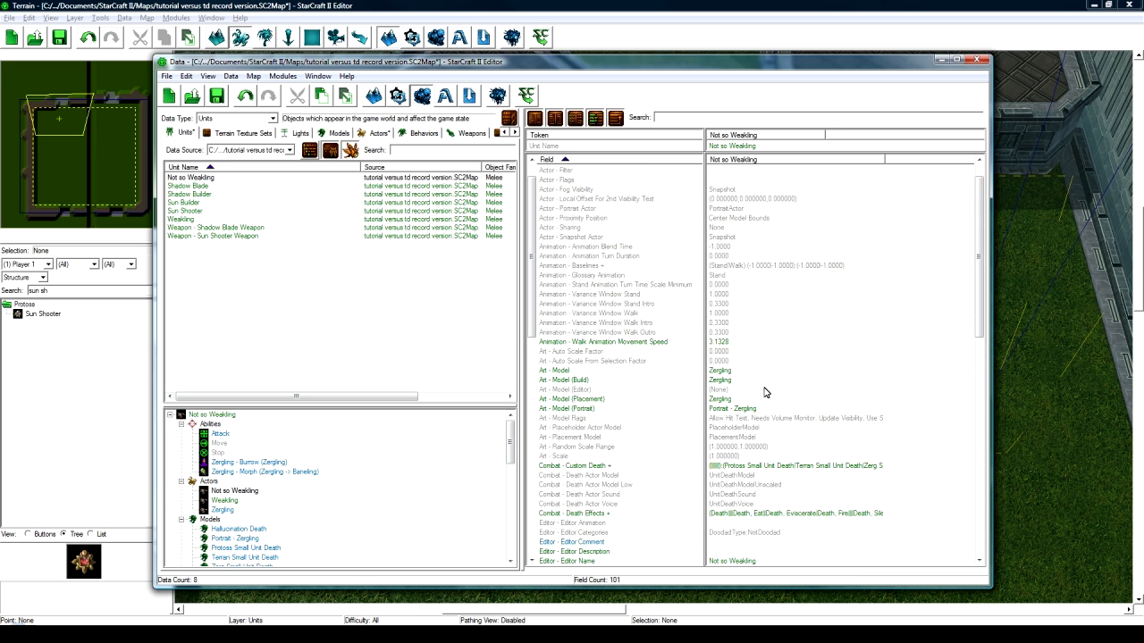
double_click(717, 372)
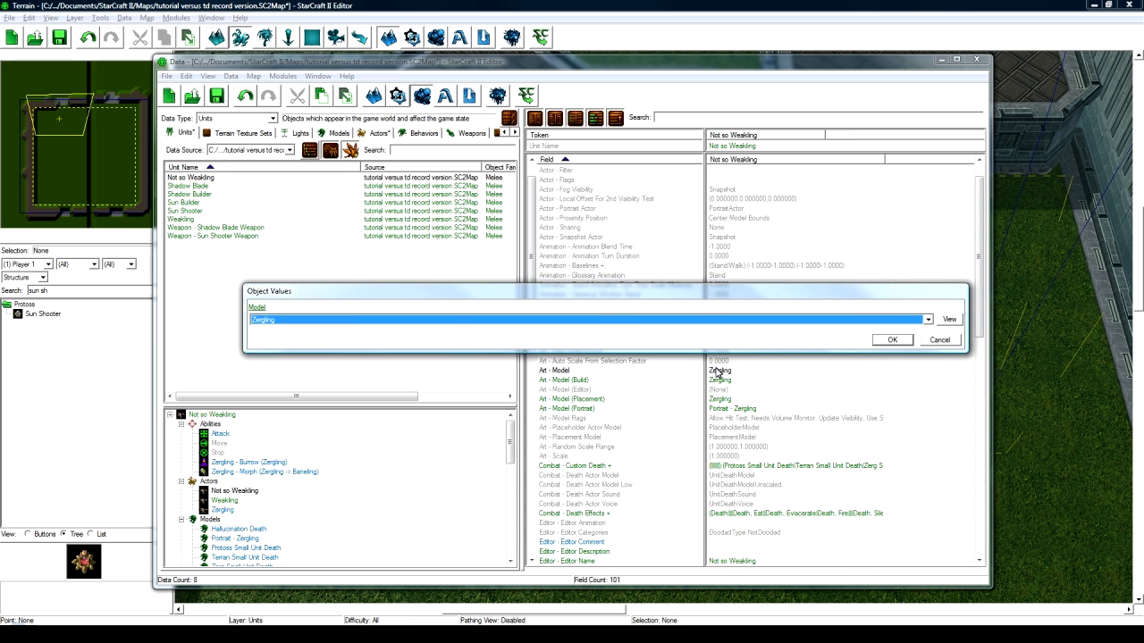
key("Return")
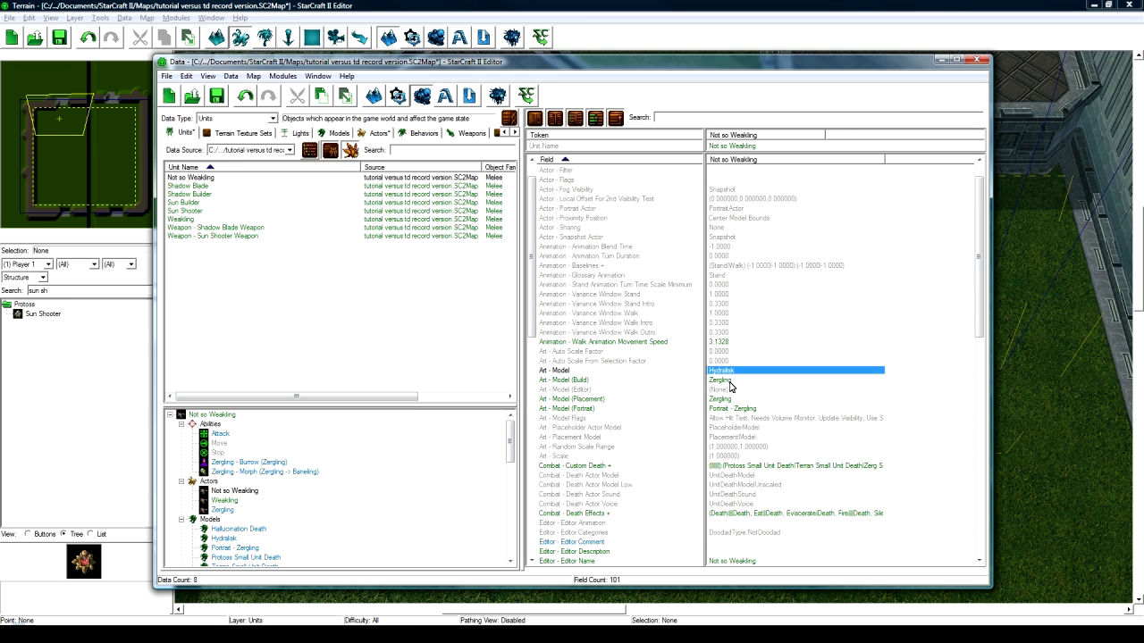
- Paste Hydralisk into the build and placement model fields
left_click(737, 382)
type("Hydralisk")
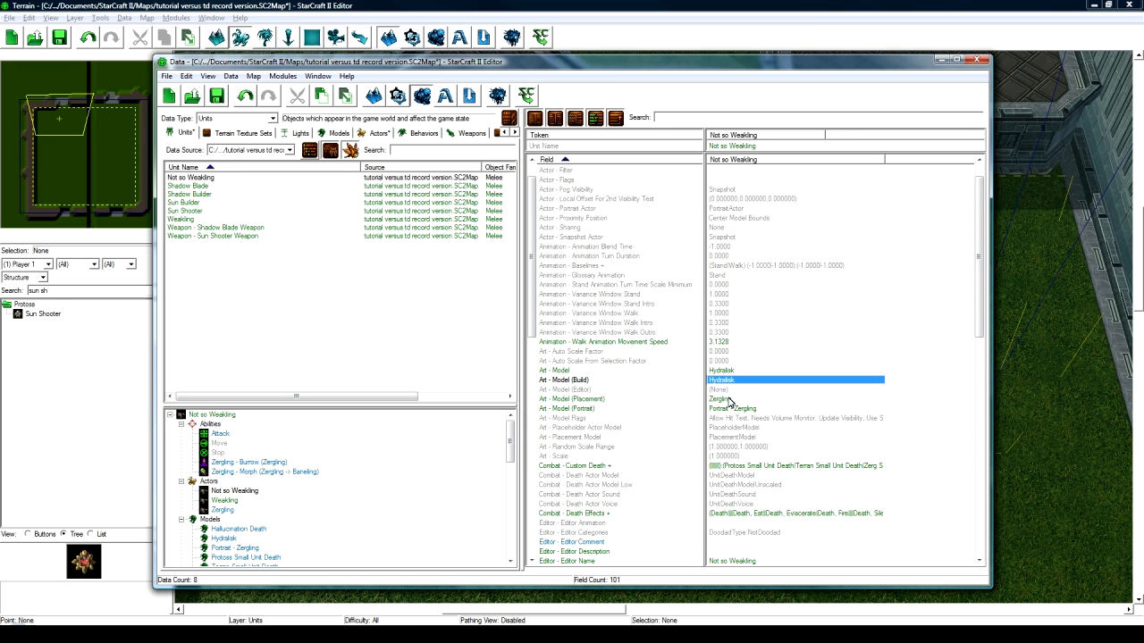
left_click(728, 399)
type("Hydralisk")
- Set the portrait model to Portrait - Hydralisk
left_click(730, 409)
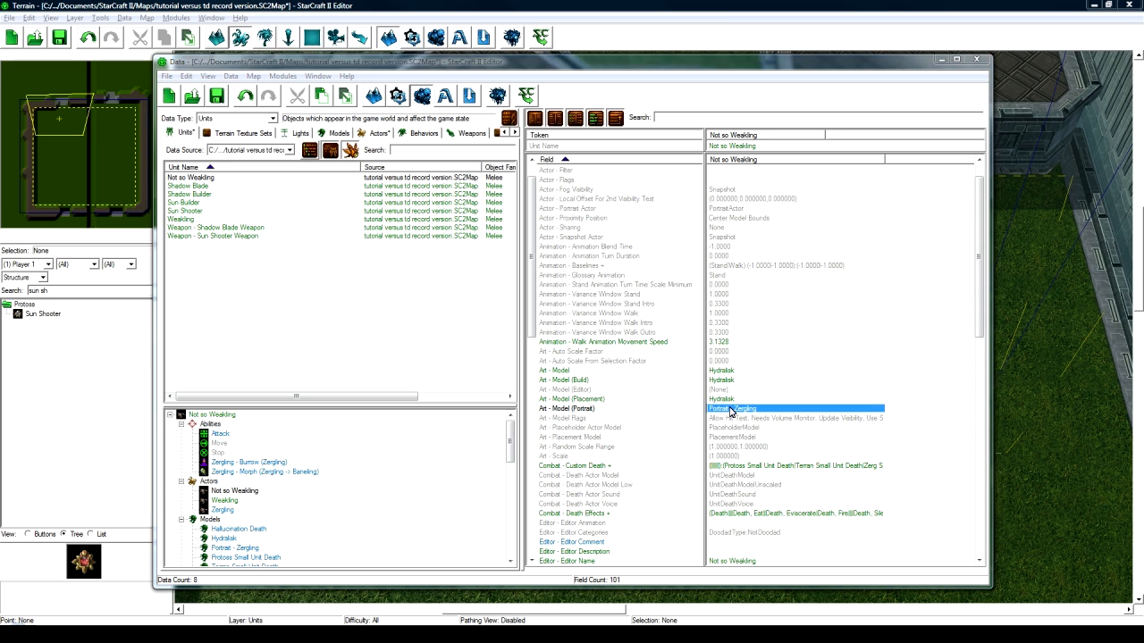
double_click(730, 409)
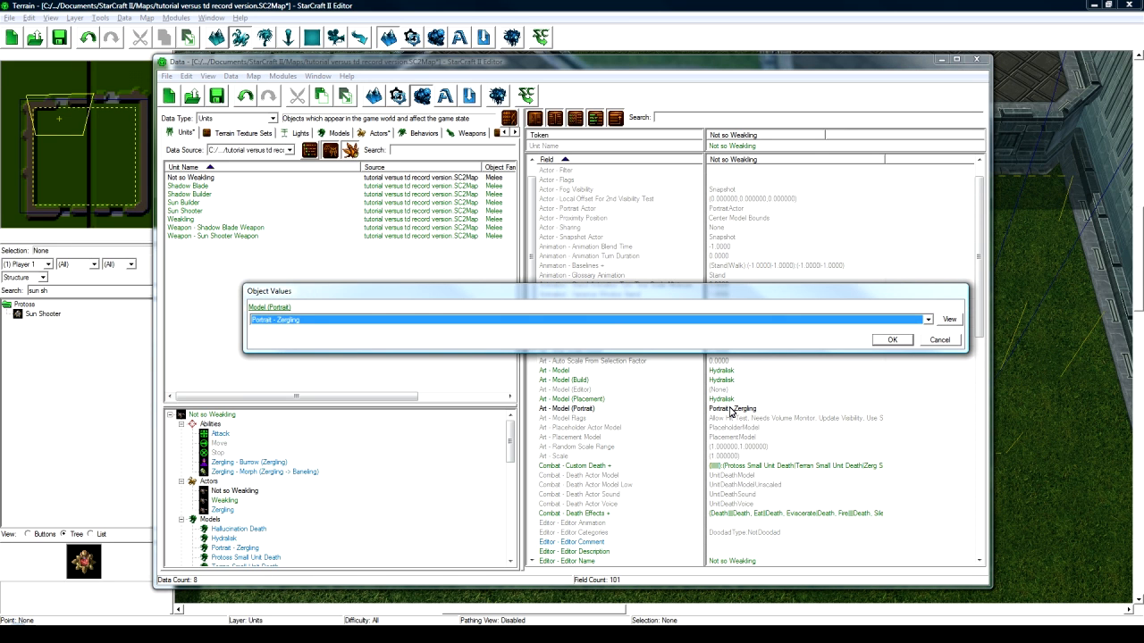
type("por")
key("Return")
scroll(733, 418, "down", 2)
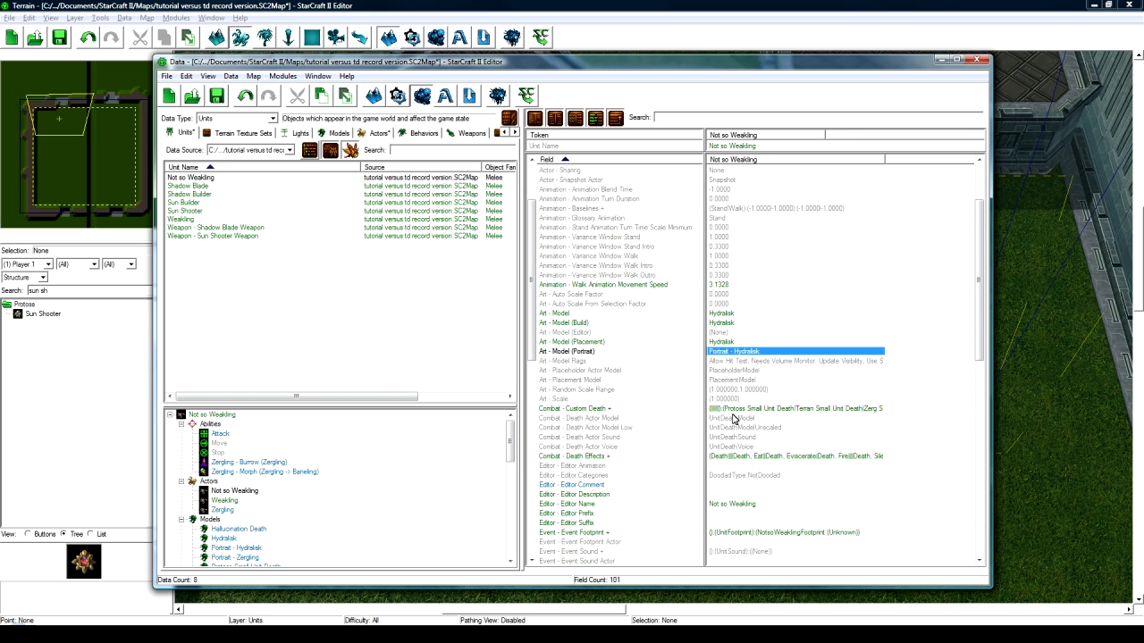
double_click(752, 411)
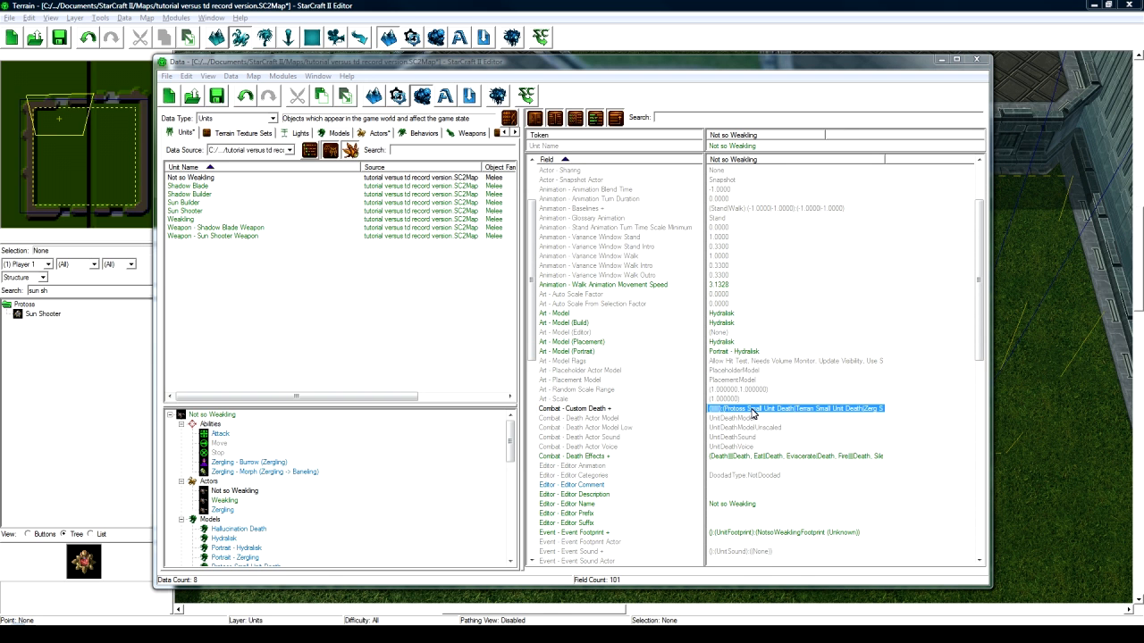
- Delete the ZerglingUpgradeDeath, ZerglingDeathAcid, ZerglingUpgradeDeathFire and Hallucination Death entries from Custom Death
left_click_drag(441, 300, 429, 273)
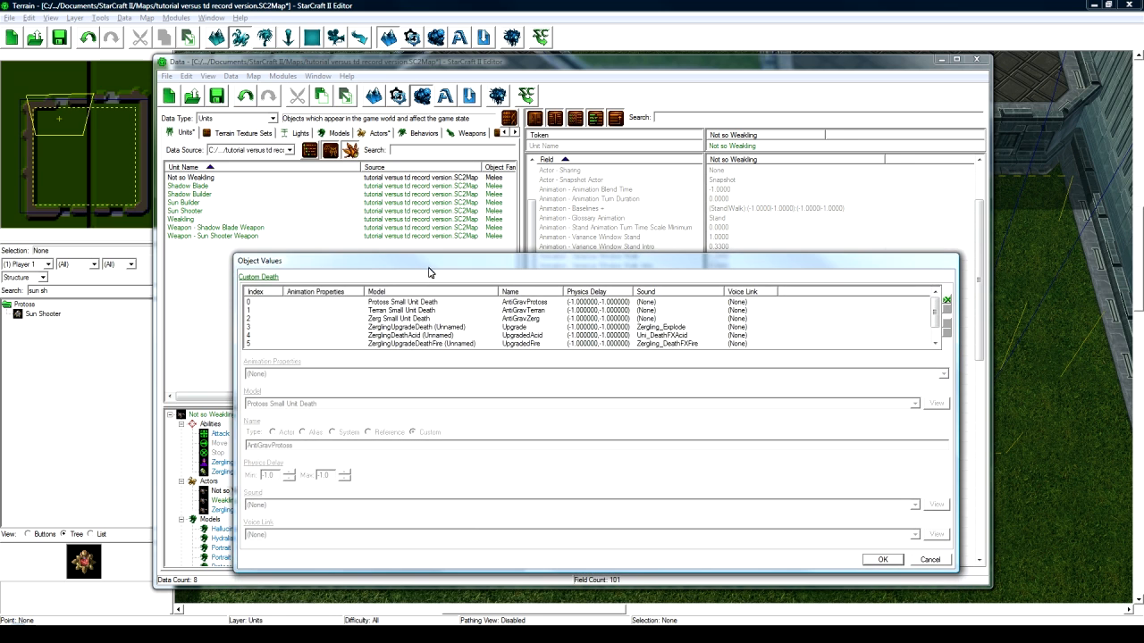
left_click(420, 327)
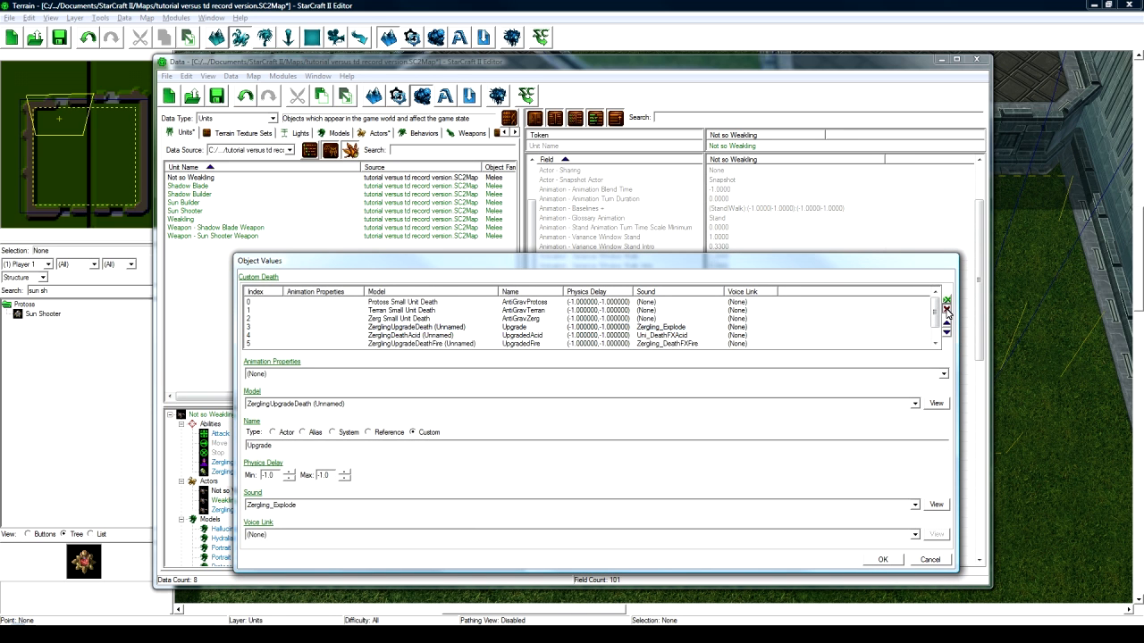
left_click(947, 310)
left_click(947, 310)
left_click(948, 310)
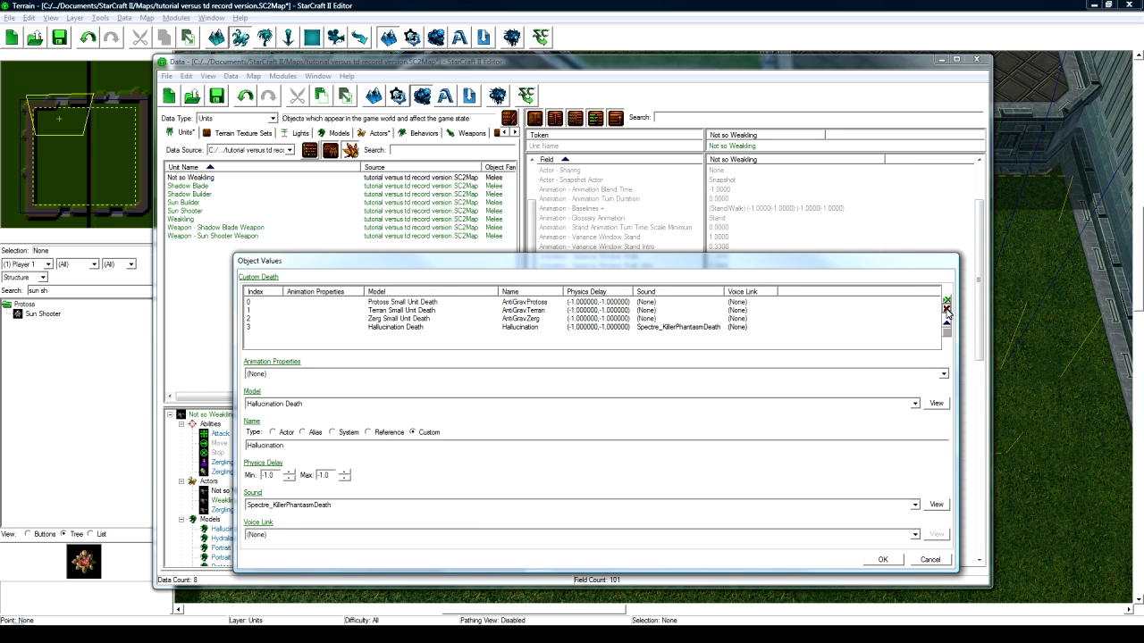
left_click(948, 310)
left_click(895, 561)
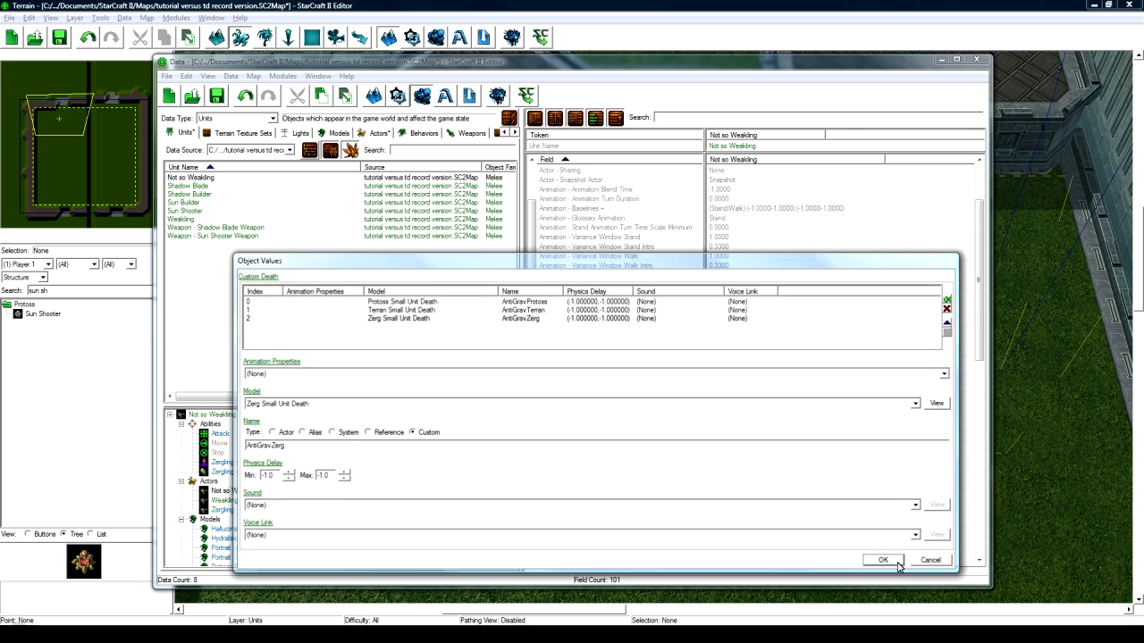
scroll(756, 444, "down", 1)
- Give the Normal death effect the Hydralisk Death model and Hydralisk_Death sound
double_click(755, 429)
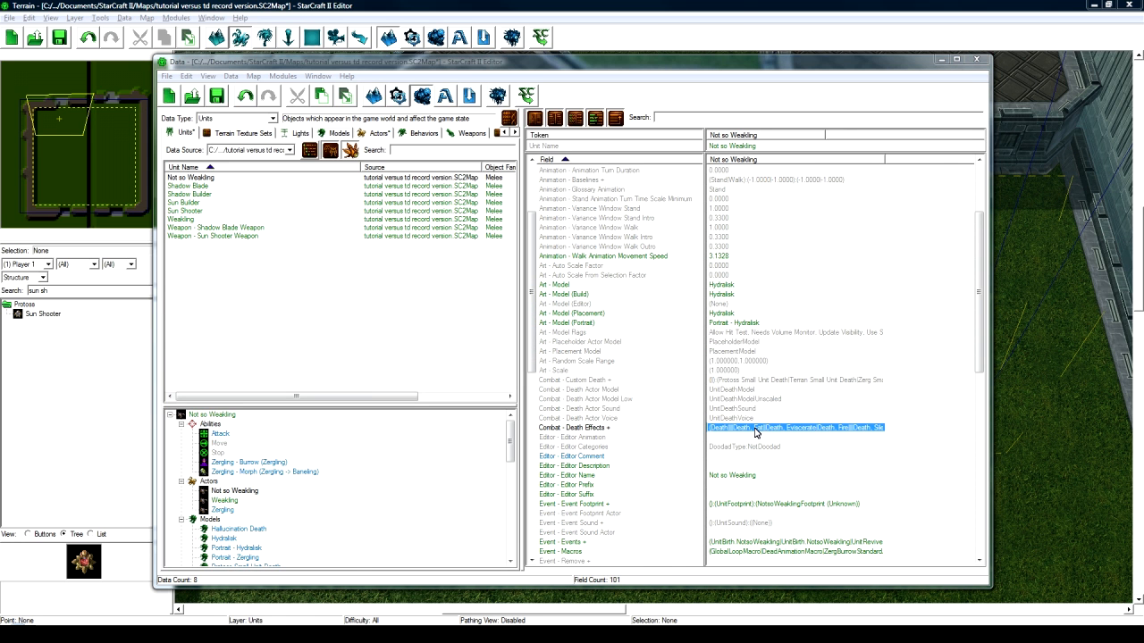
left_click(360, 304)
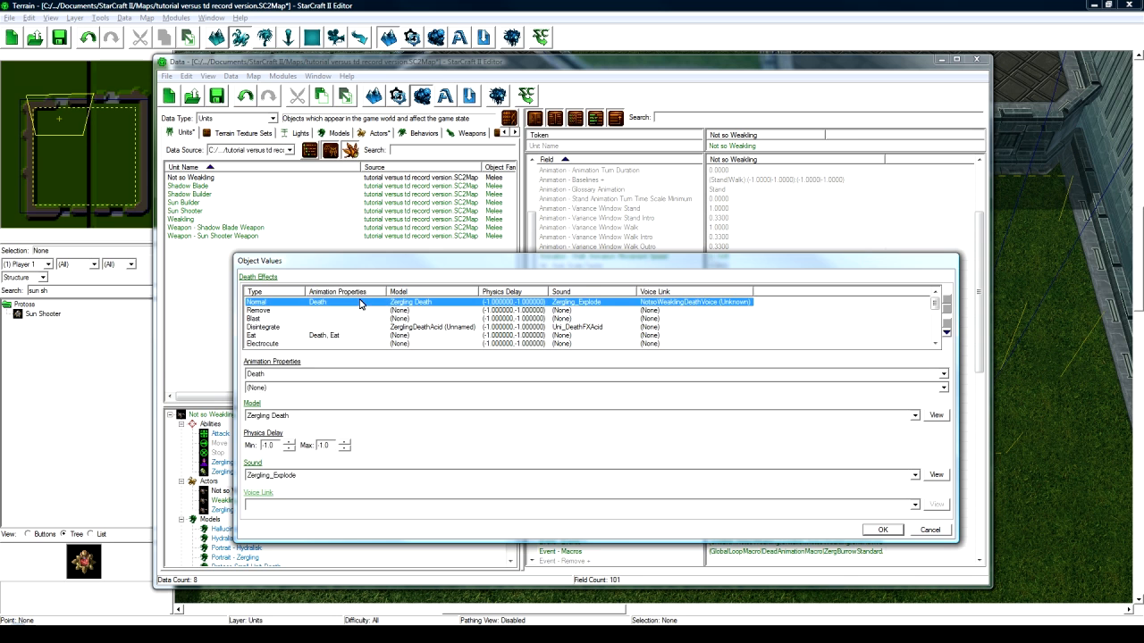
left_click(270, 416)
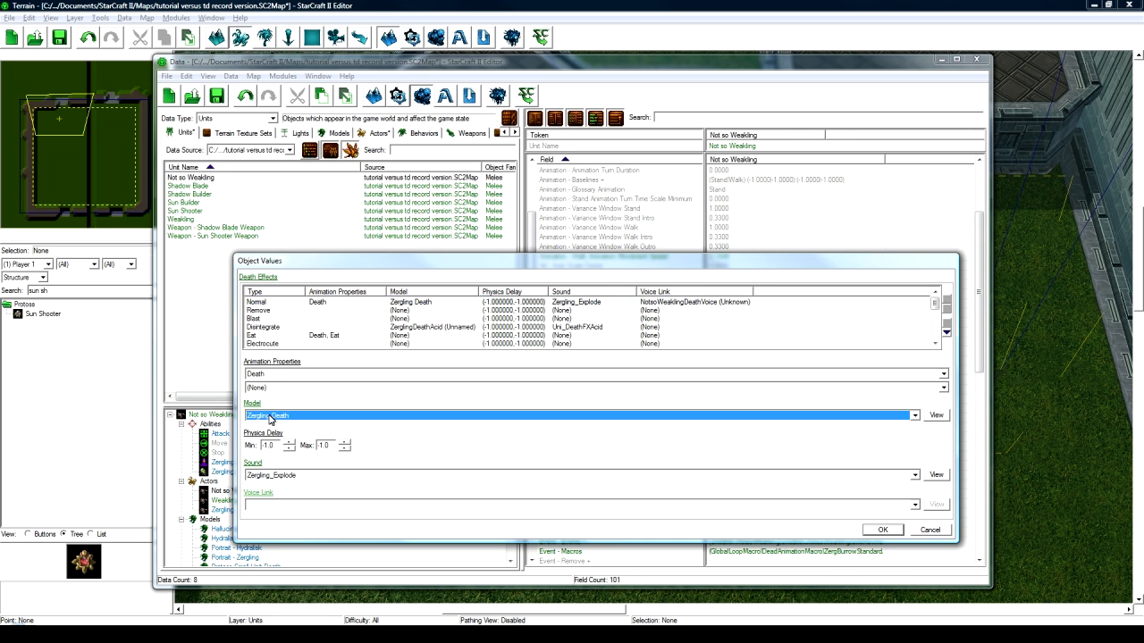
type("hydra")
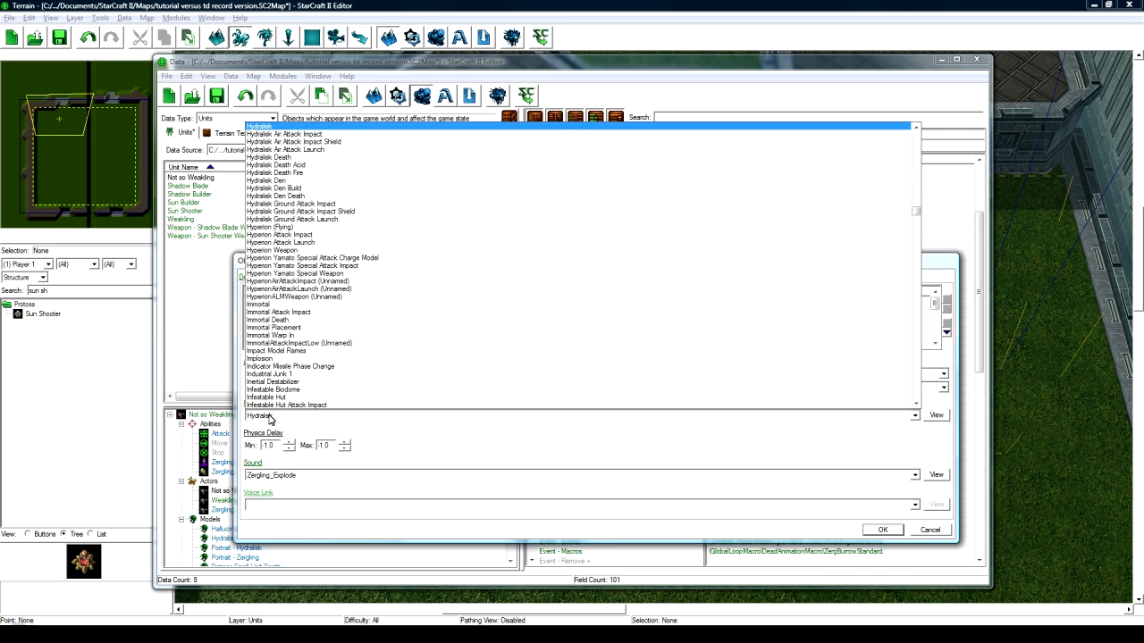
left_click(277, 157)
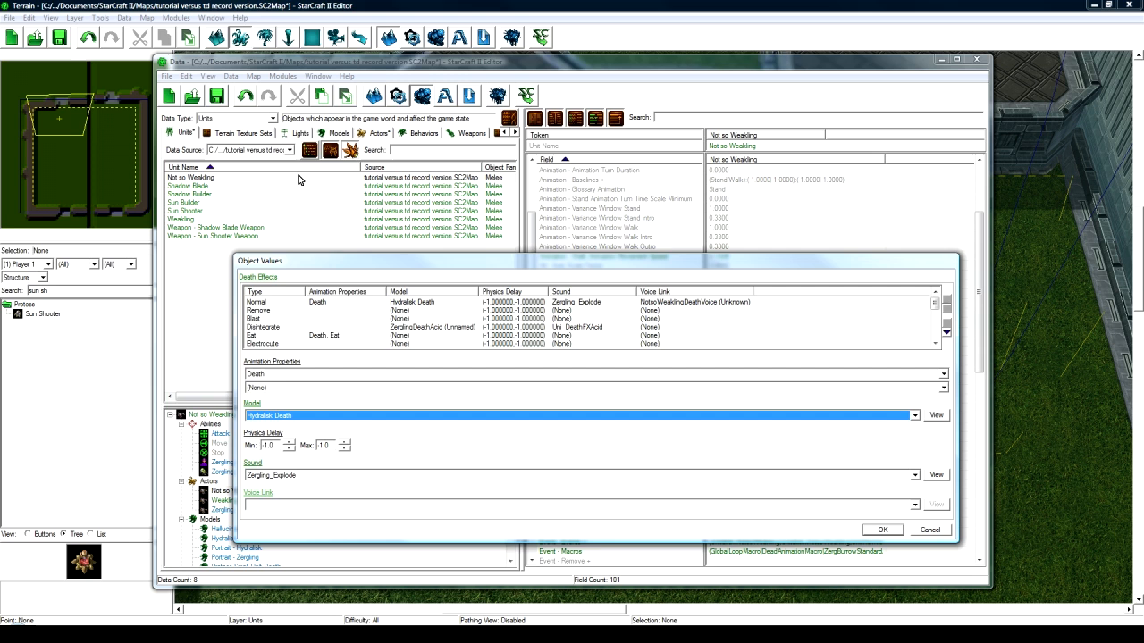
left_click(286, 476)
type("hydra")
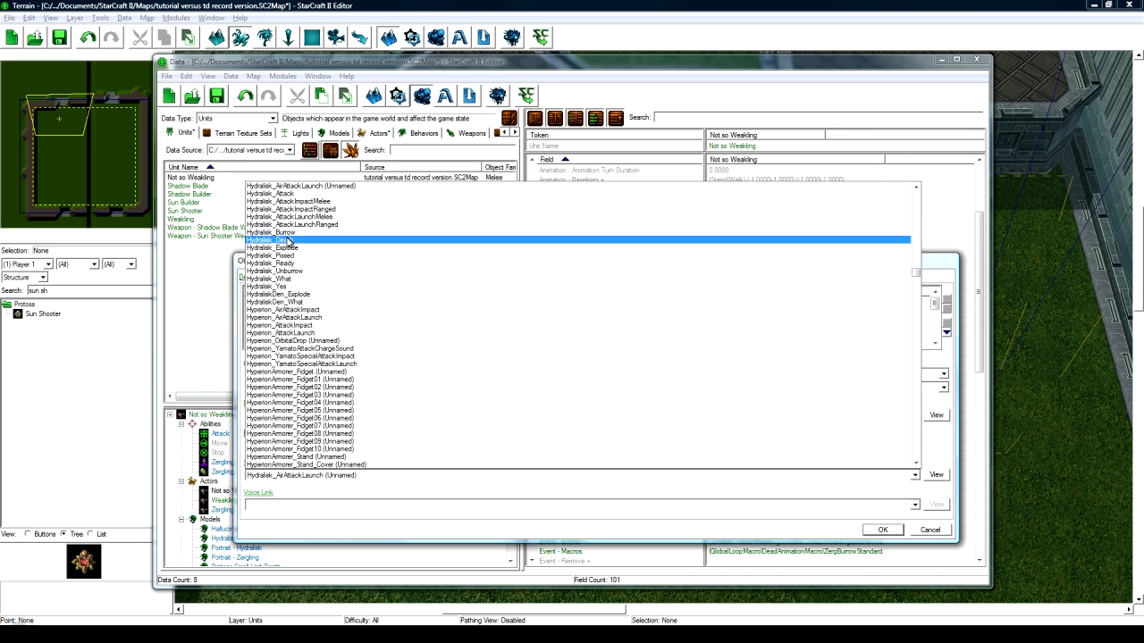
left_click(299, 240)
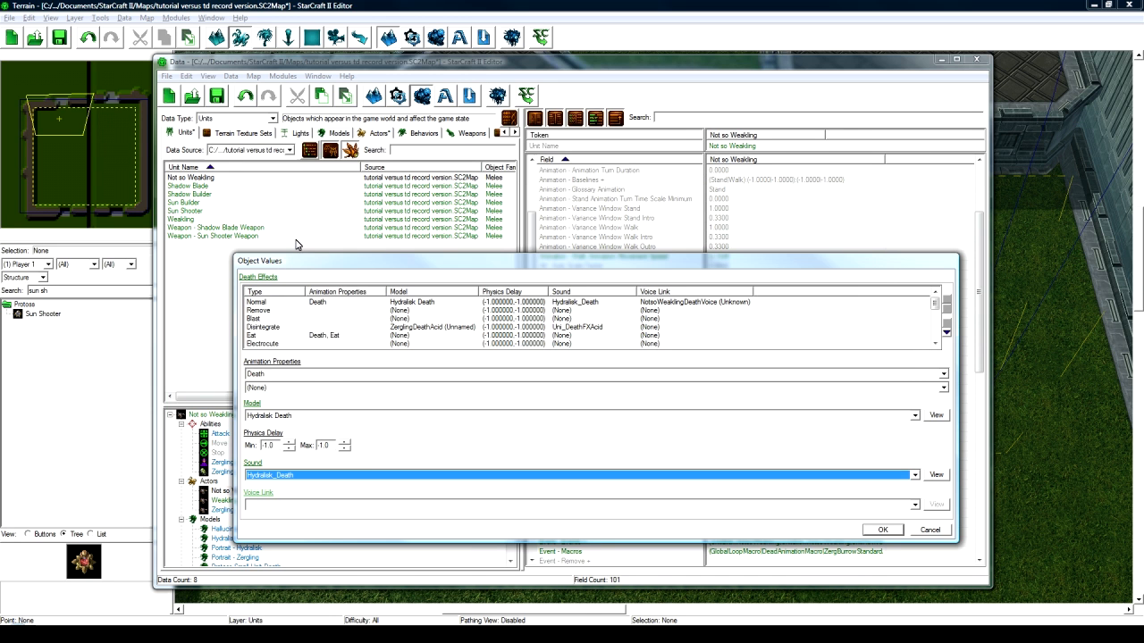
- Set the Disintegrate death effect's model to Hydralisk Death Acid
left_click(325, 327)
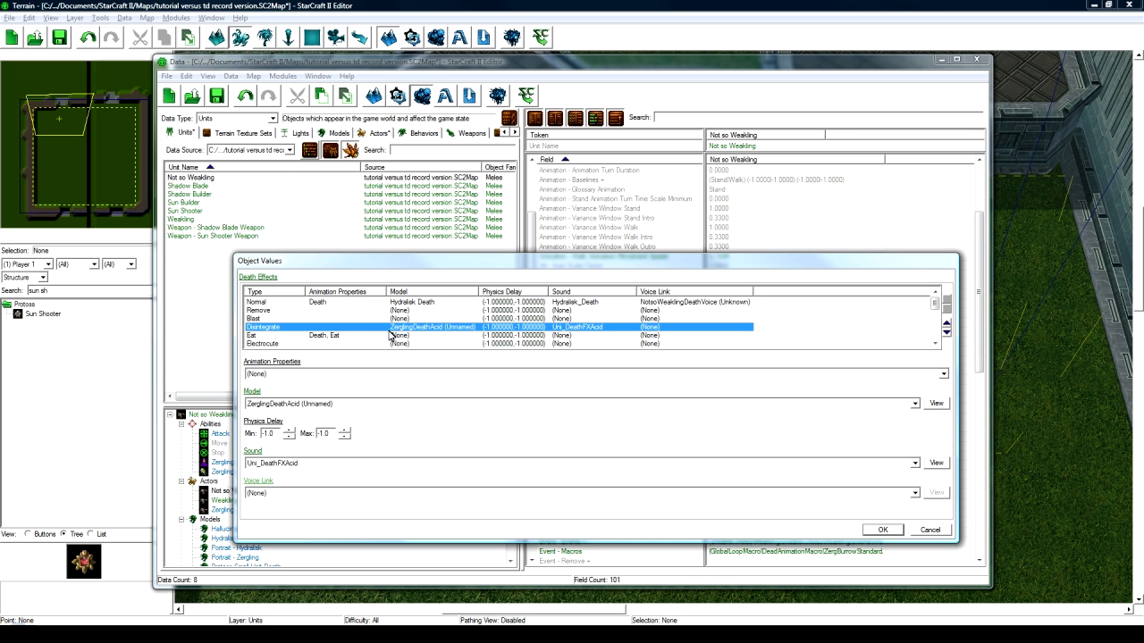
left_click(308, 405)
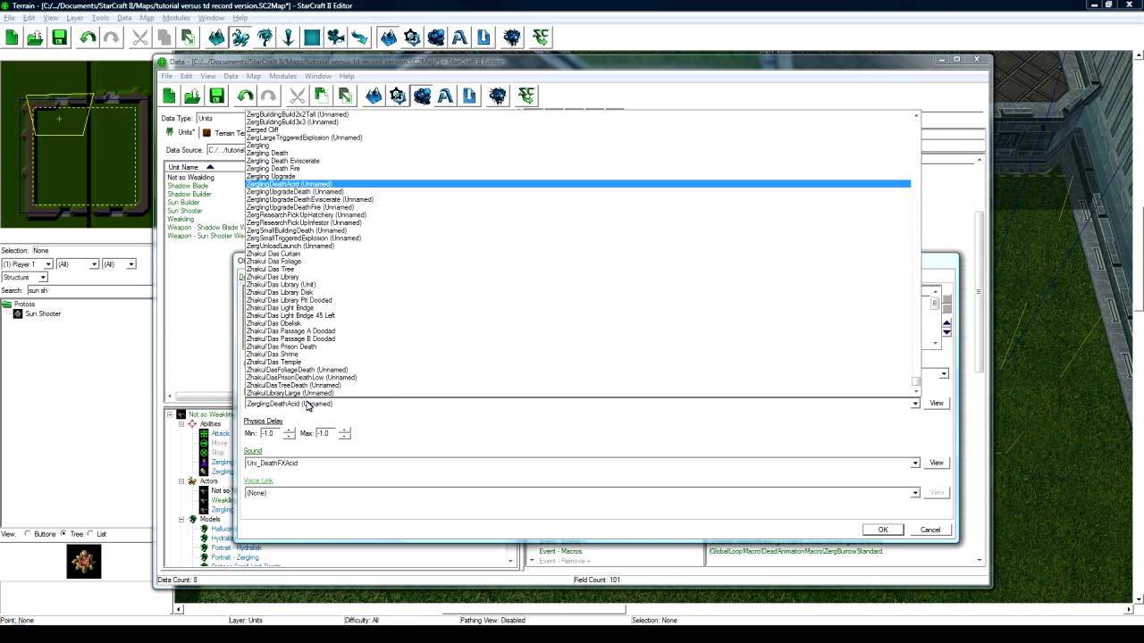
type("hydra")
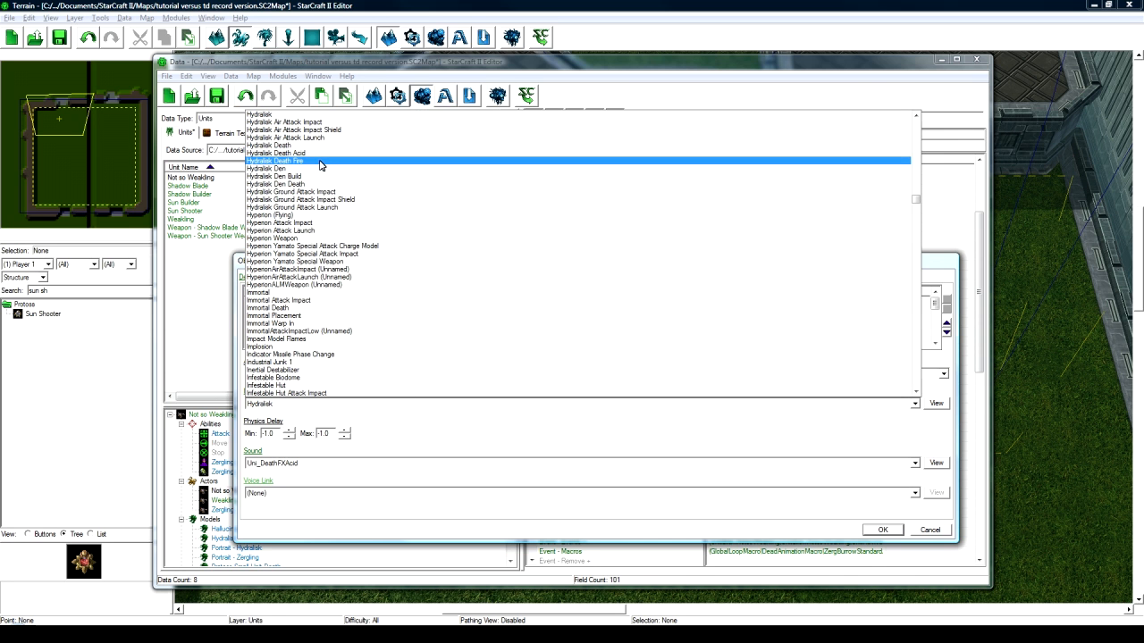
left_click(323, 154)
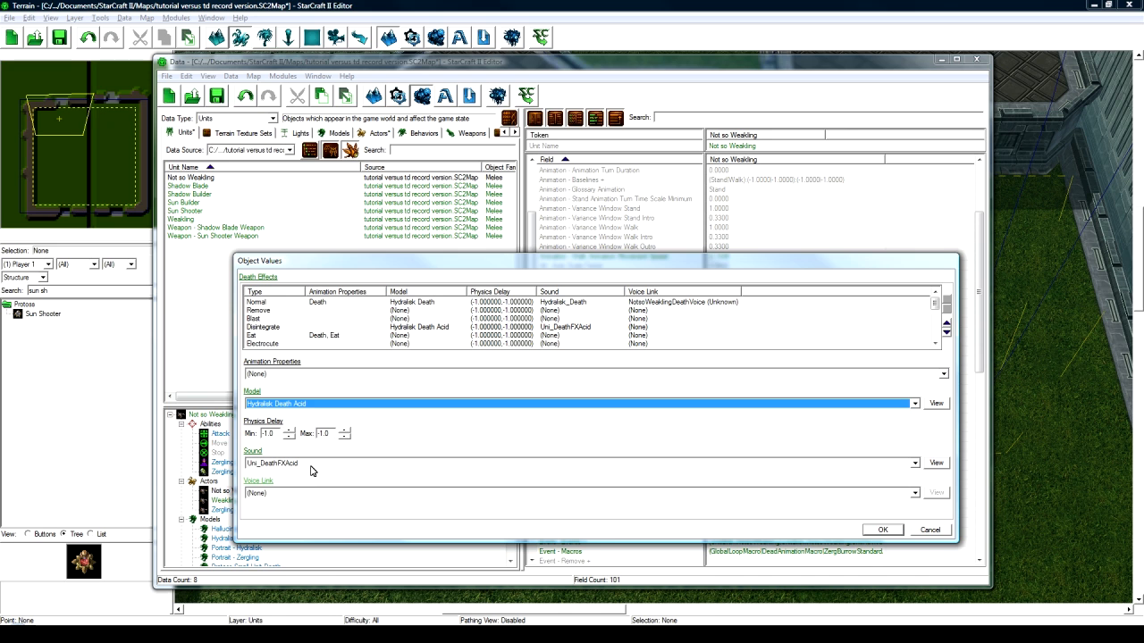
left_click(444, 328)
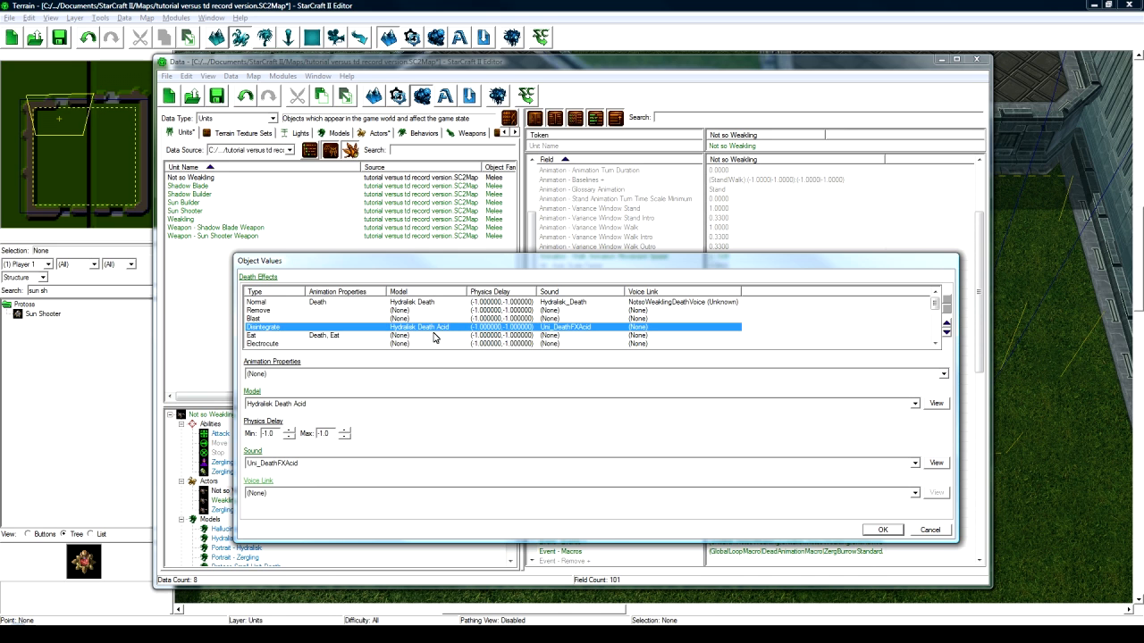
left_click(308, 409)
left_click(307, 409)
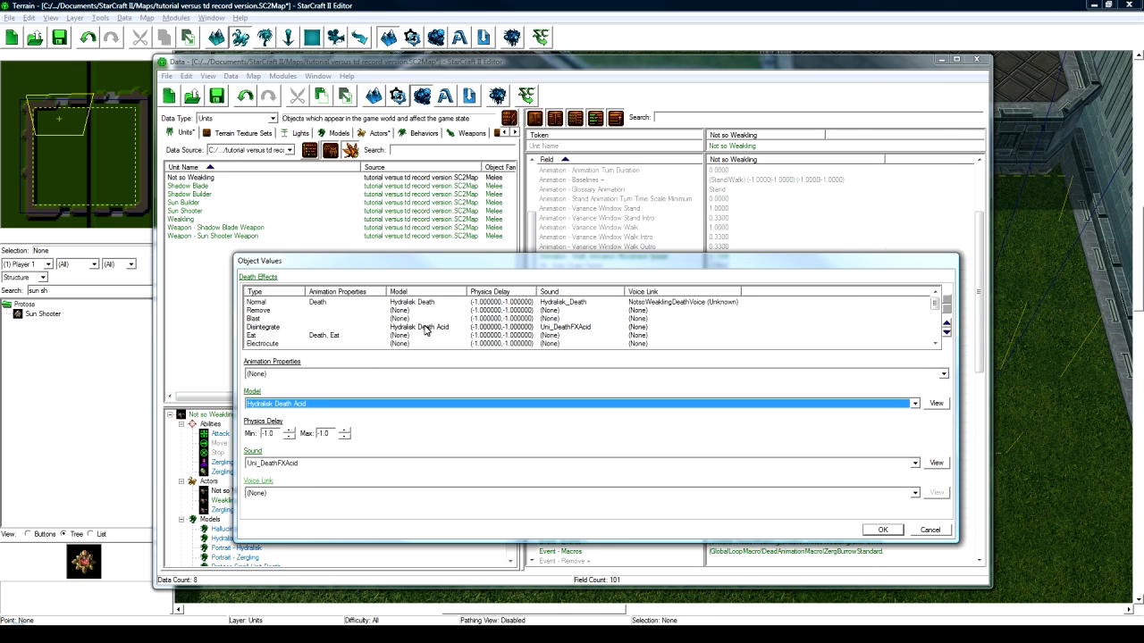
left_click(426, 330)
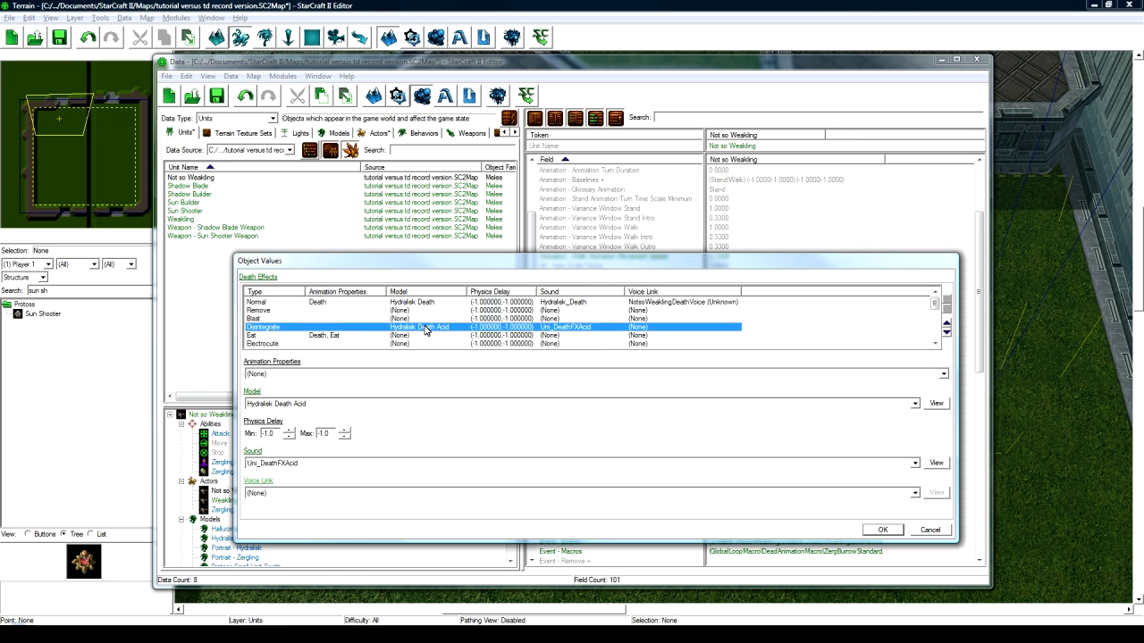
- Review the Normal and Disintegrate death effect values
scroll(420, 329, "down", 1)
scroll(416, 329, "up", 1)
scroll(393, 329, "down", 2)
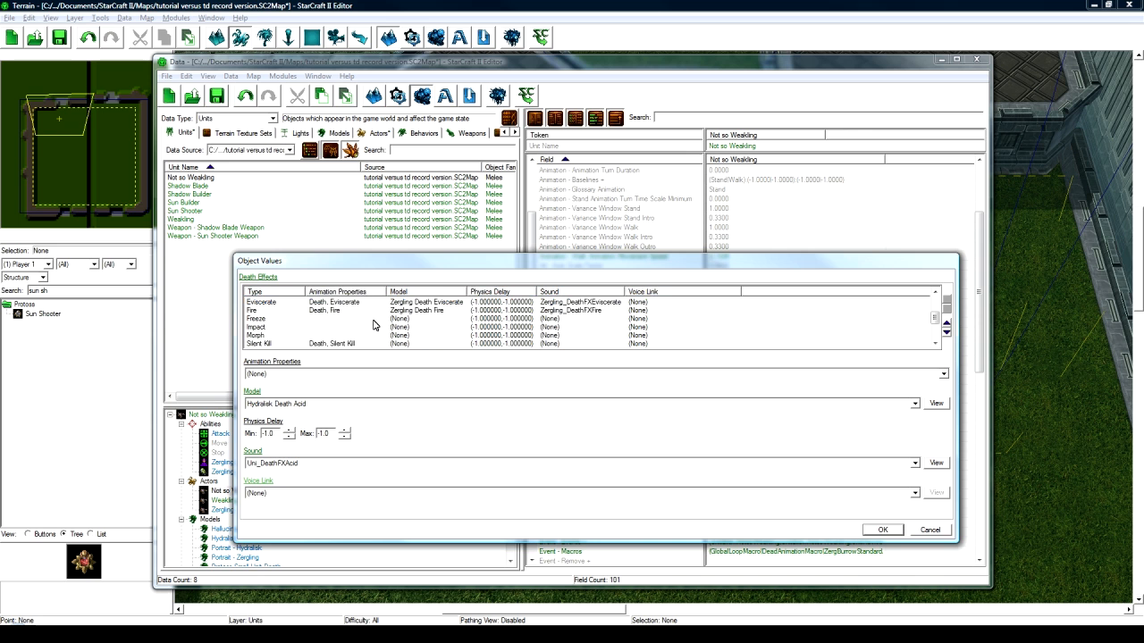
scroll(321, 323, "up", 1)
scroll(277, 318, "up", 1)
left_click(262, 303)
scroll(327, 323, "down", 1)
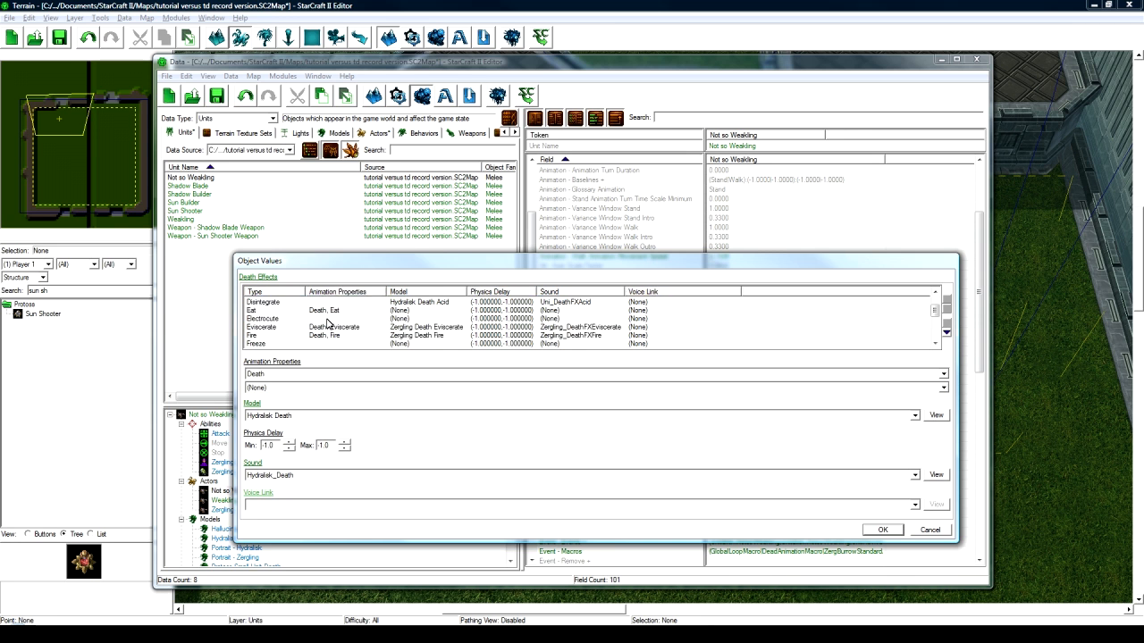
scroll(404, 325, "up", 1)
scroll(413, 328, "down", 1)
- Give the Eviscerate death effect the Hydralisk Death model and Hydralisk_Death sound
left_click(422, 329)
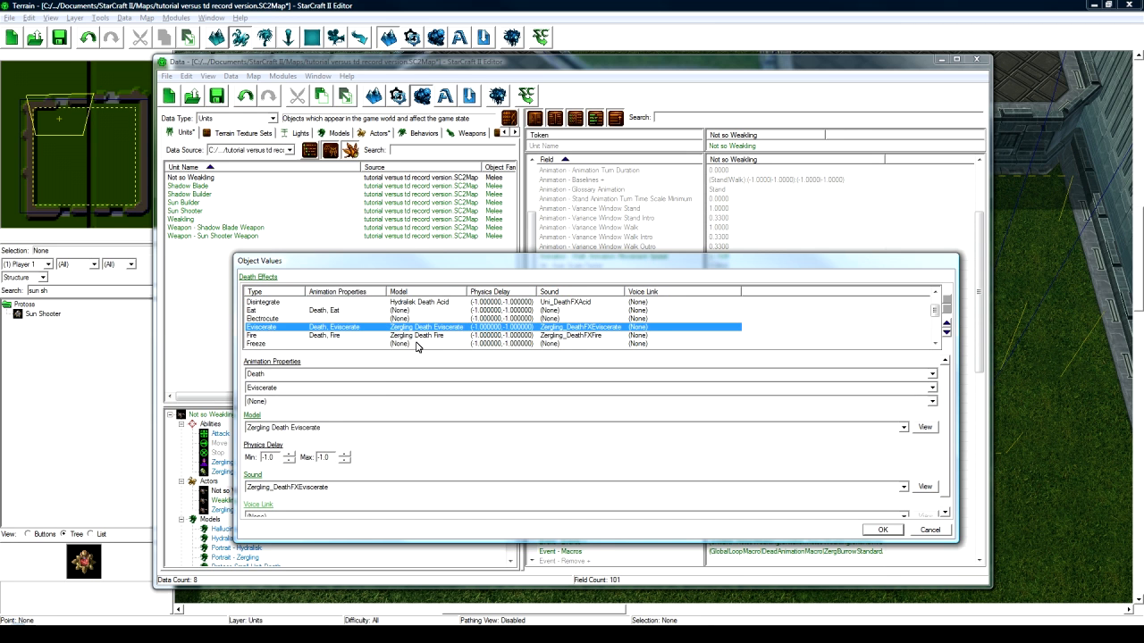
left_click(310, 429)
type("hy")
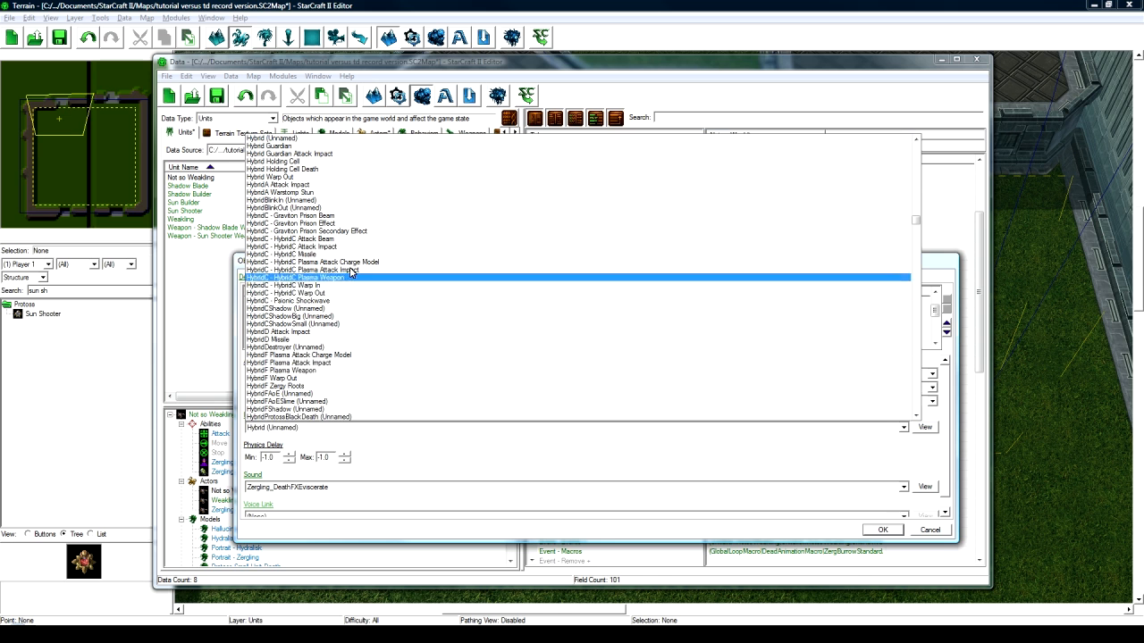
type("dralisk")
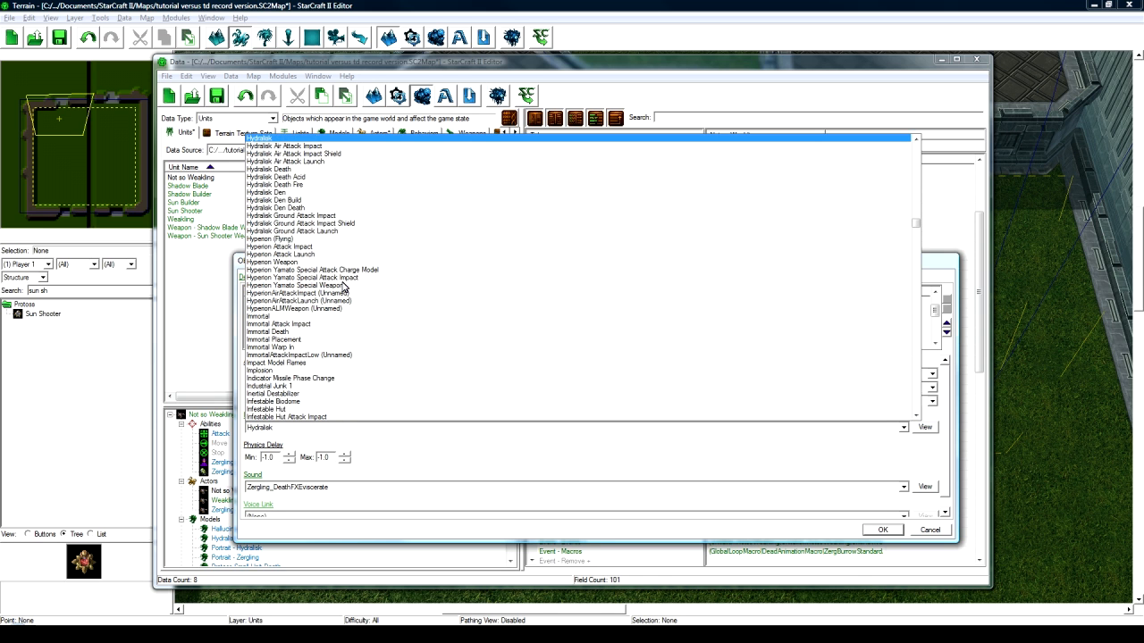
left_click(349, 170)
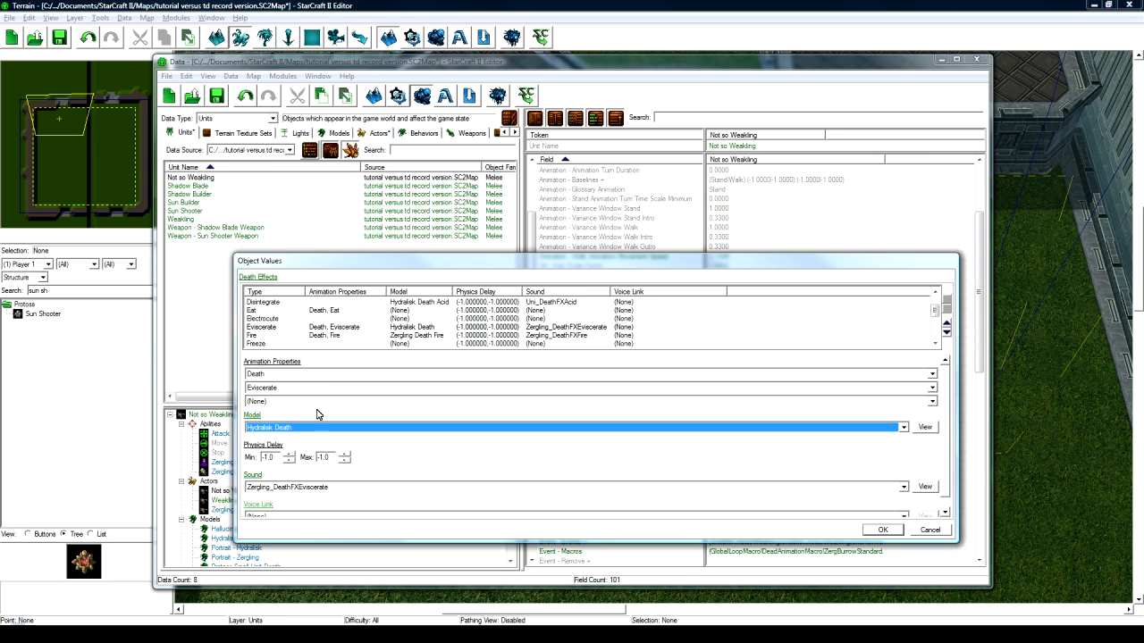
left_click(323, 491)
scroll(322, 487, "down", 5)
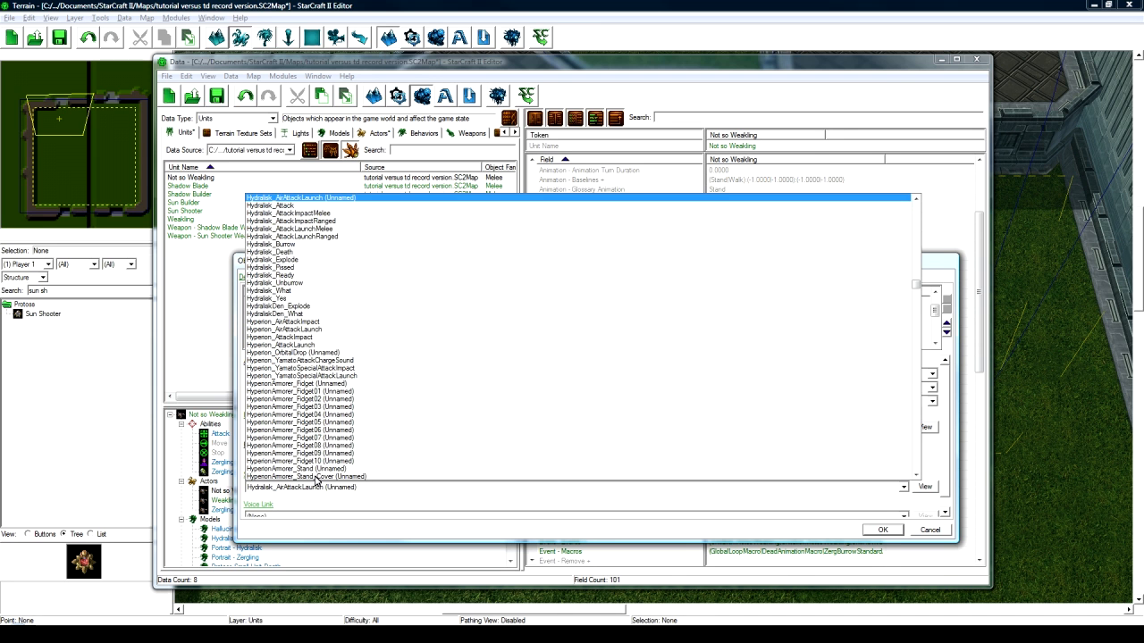
left_click(305, 258)
- Set the Fire death effect to Hydralisk Death Fire model with Uni_DeathFXFire sound, and confirm
left_click(390, 336)
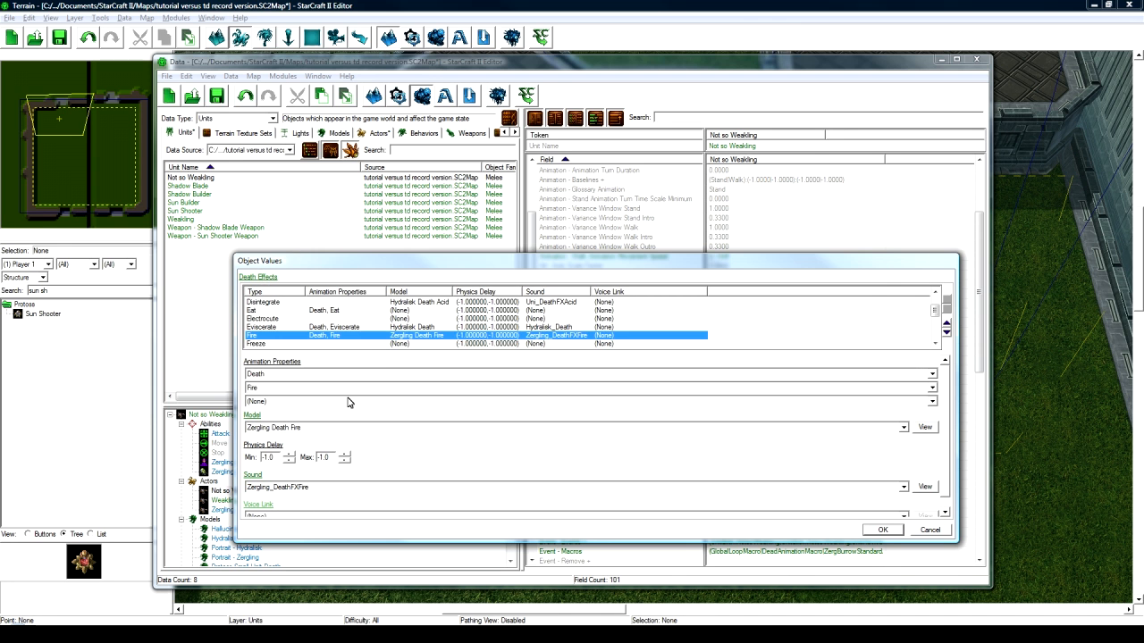
left_click(309, 429)
type("hydra")
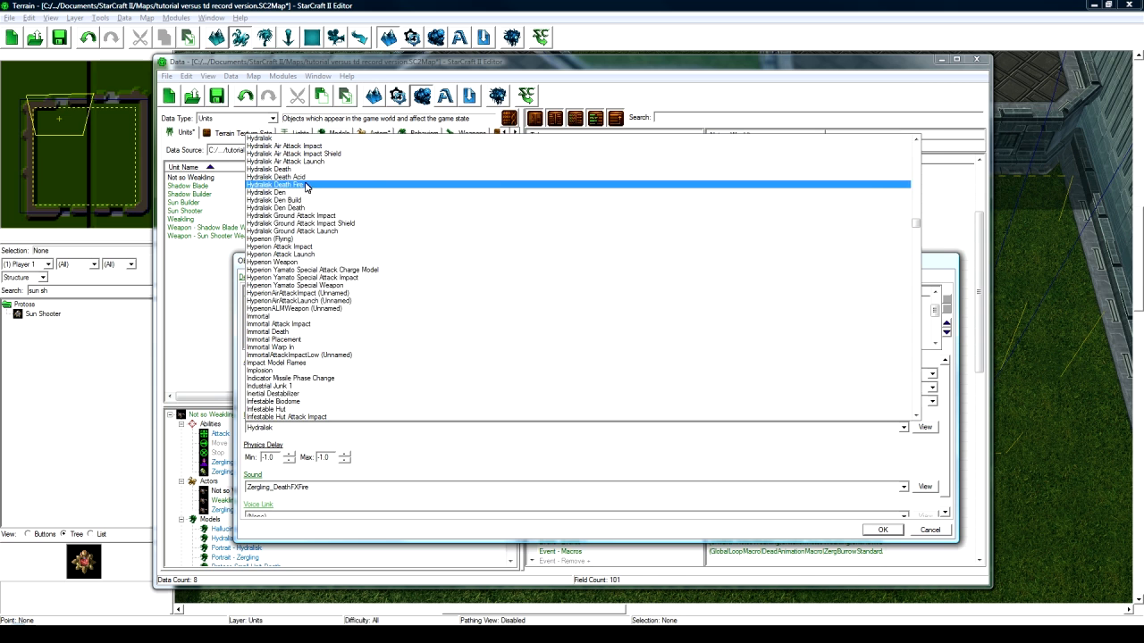
key("Return")
left_click(306, 487)
type("hydra")
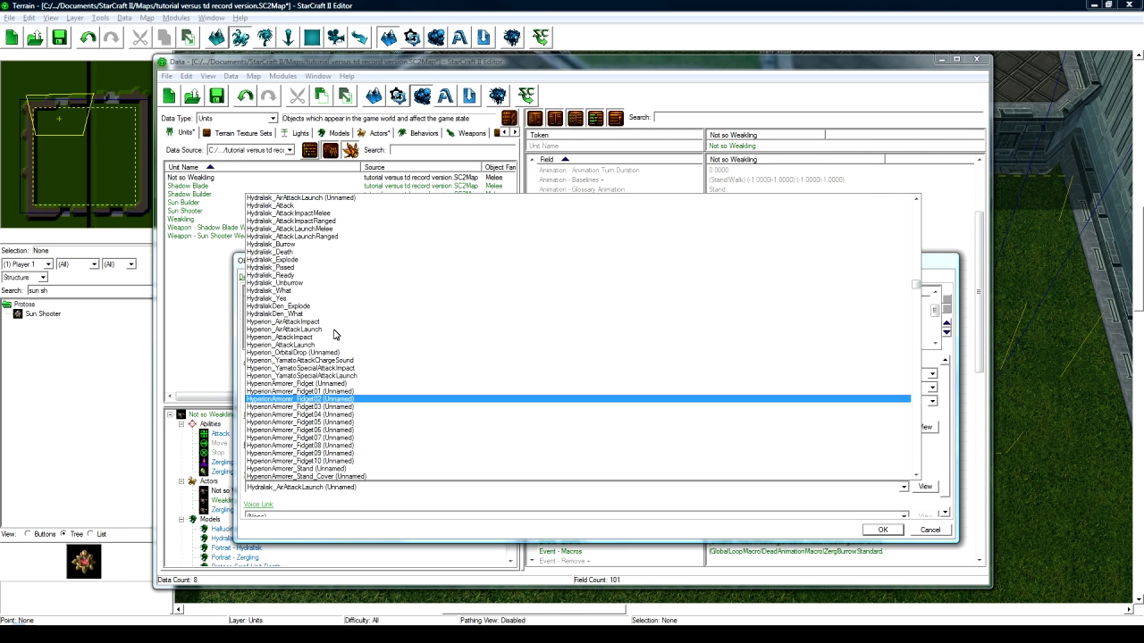
left_click(326, 254)
left_click(345, 336)
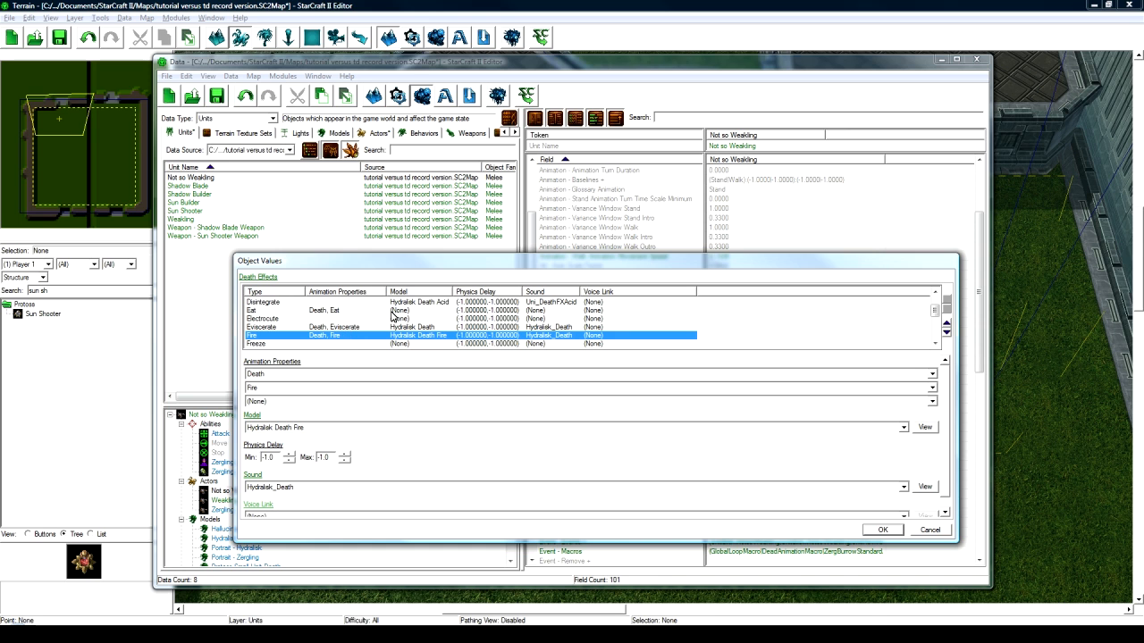
left_click(310, 489)
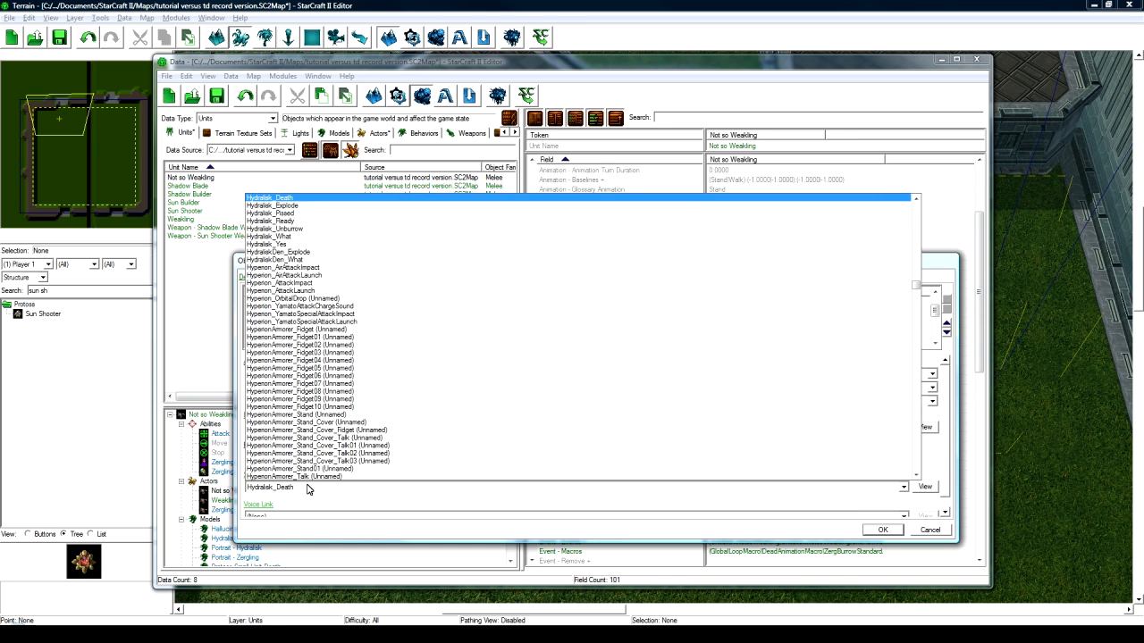
type("un")
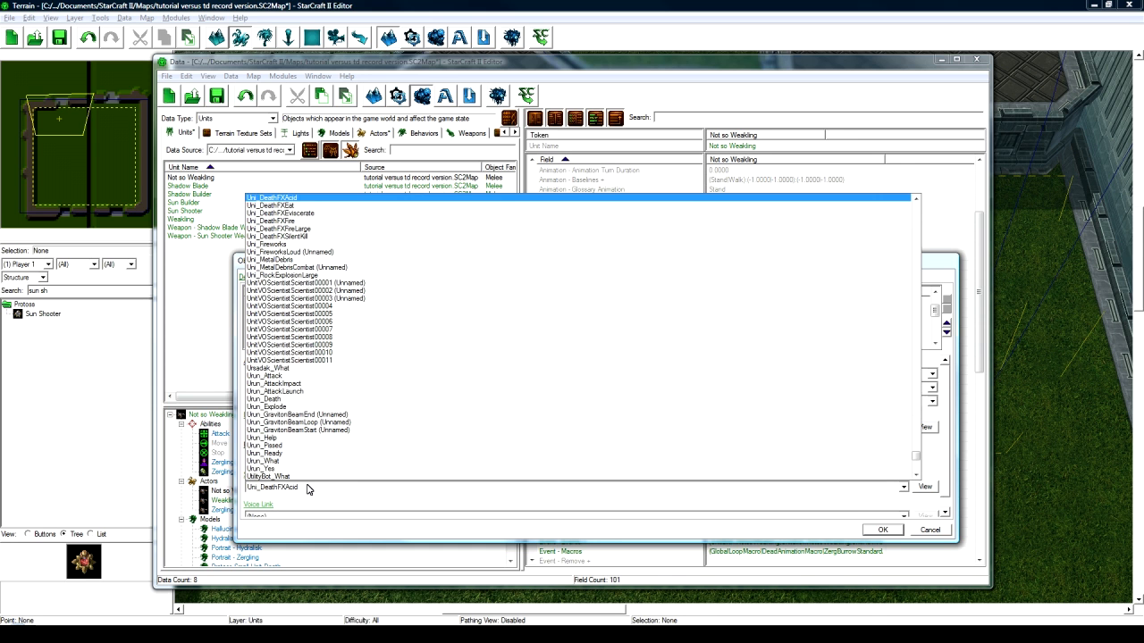
left_click(313, 221)
scroll(503, 347, "down", 3)
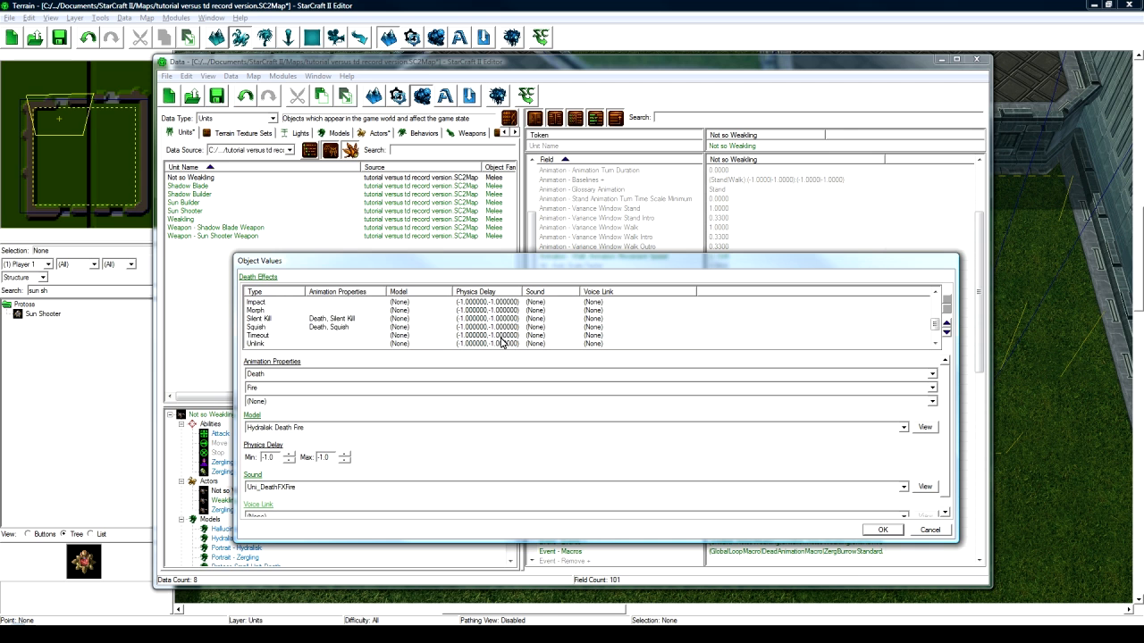
left_click(882, 530)
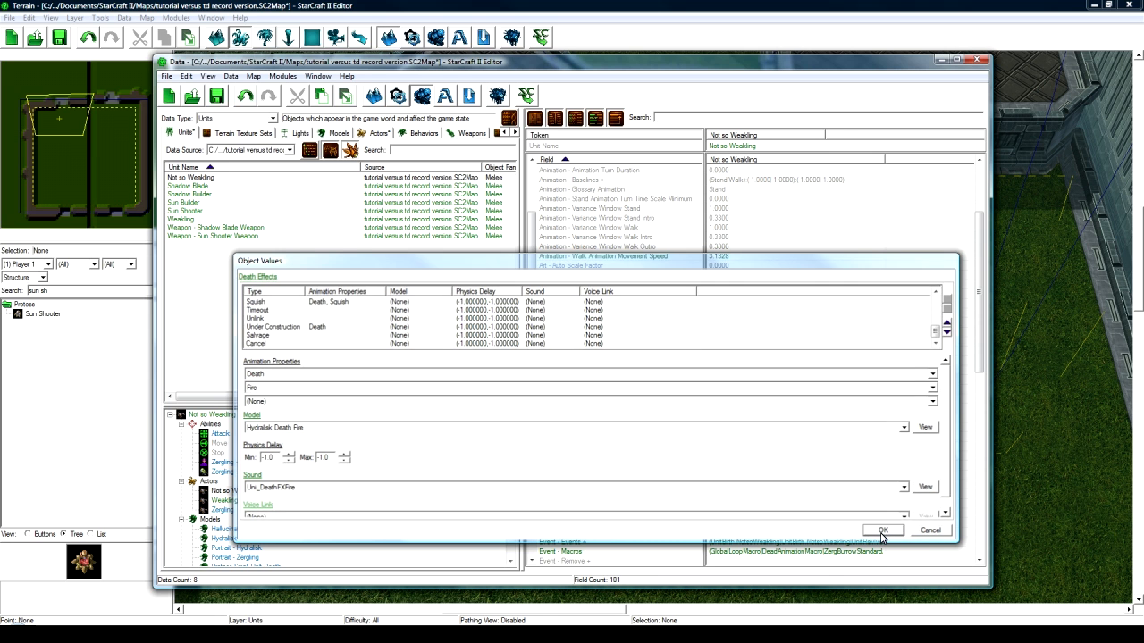
- Set the unit's Attack sound to Hydralisk_Attack
scroll(765, 432, "down", 3)
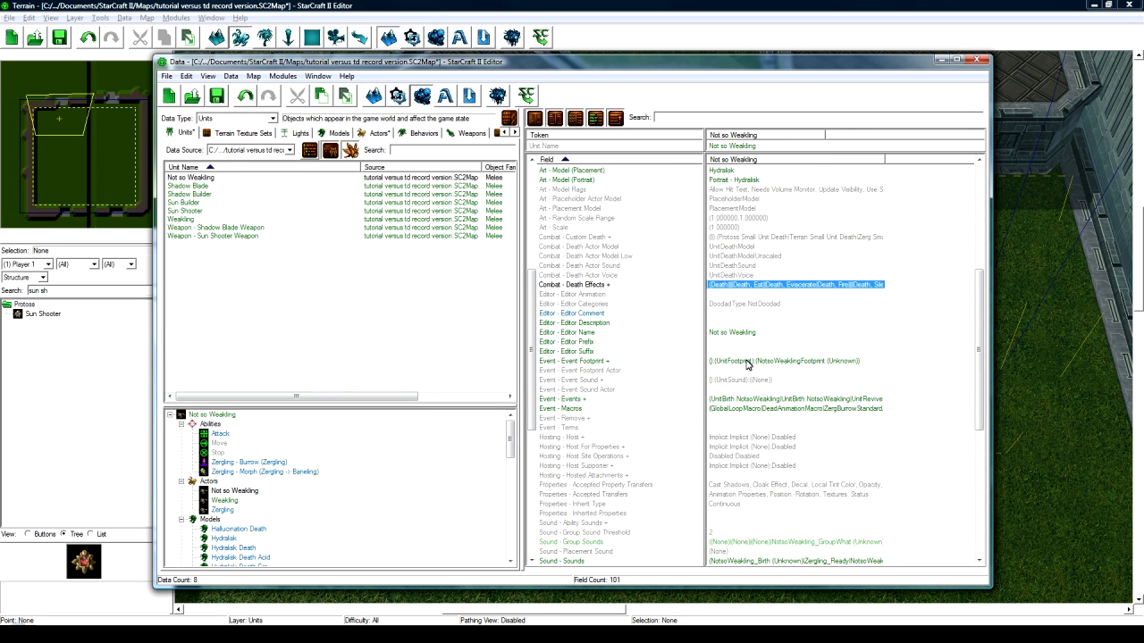
scroll(728, 395, "down", 5)
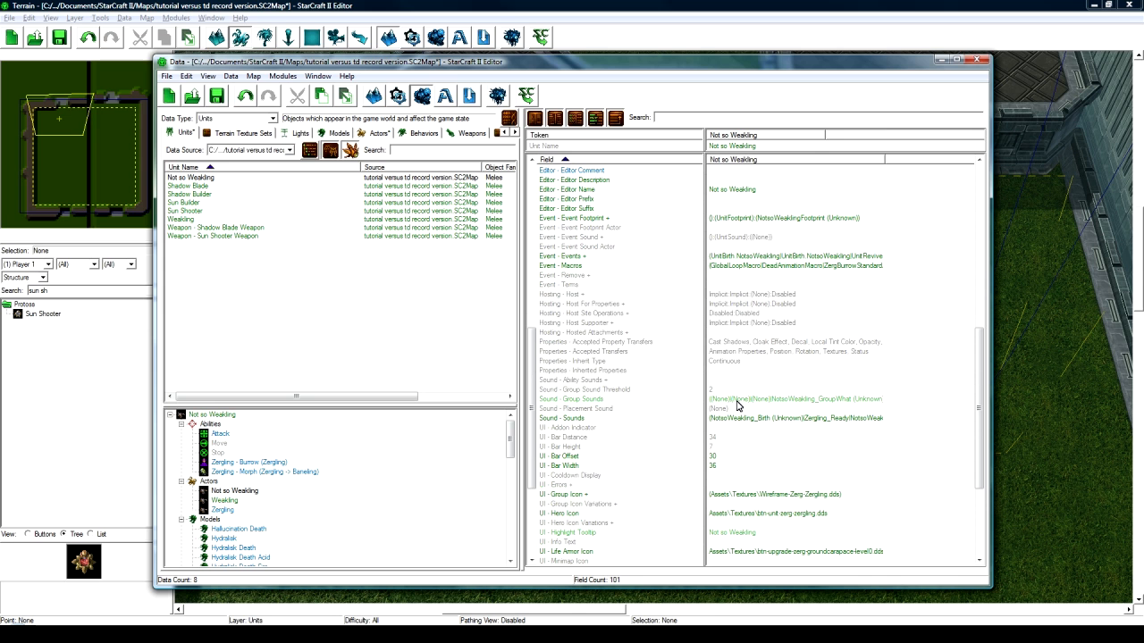
left_click(745, 401)
double_click(744, 418)
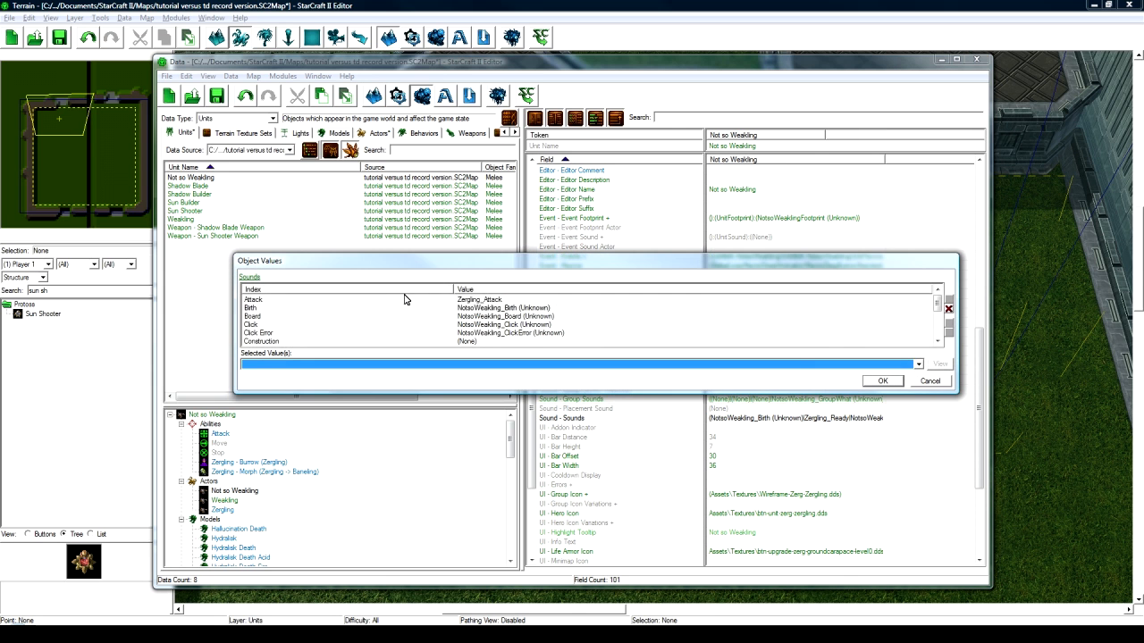
left_click(465, 301)
left_click(414, 371)
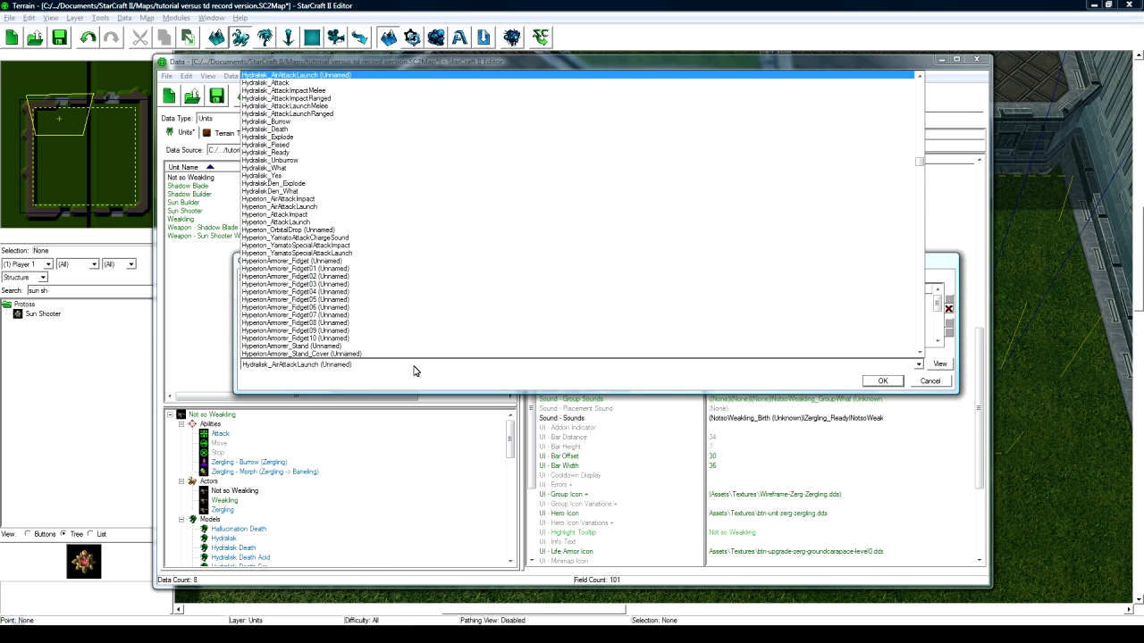
left_click(299, 83)
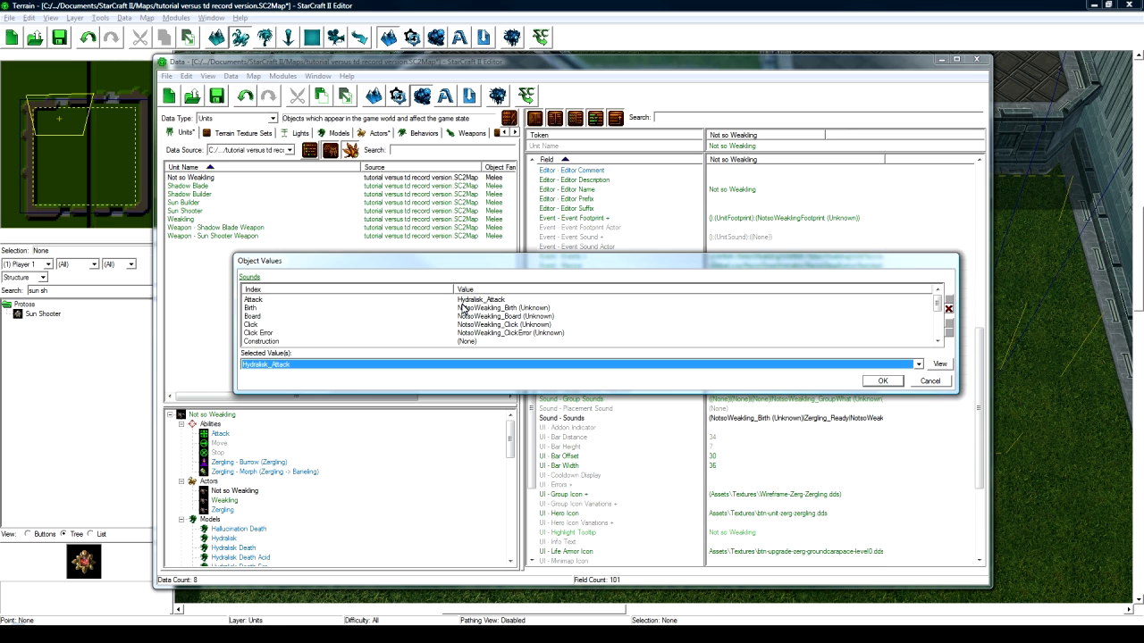
left_click(463, 303)
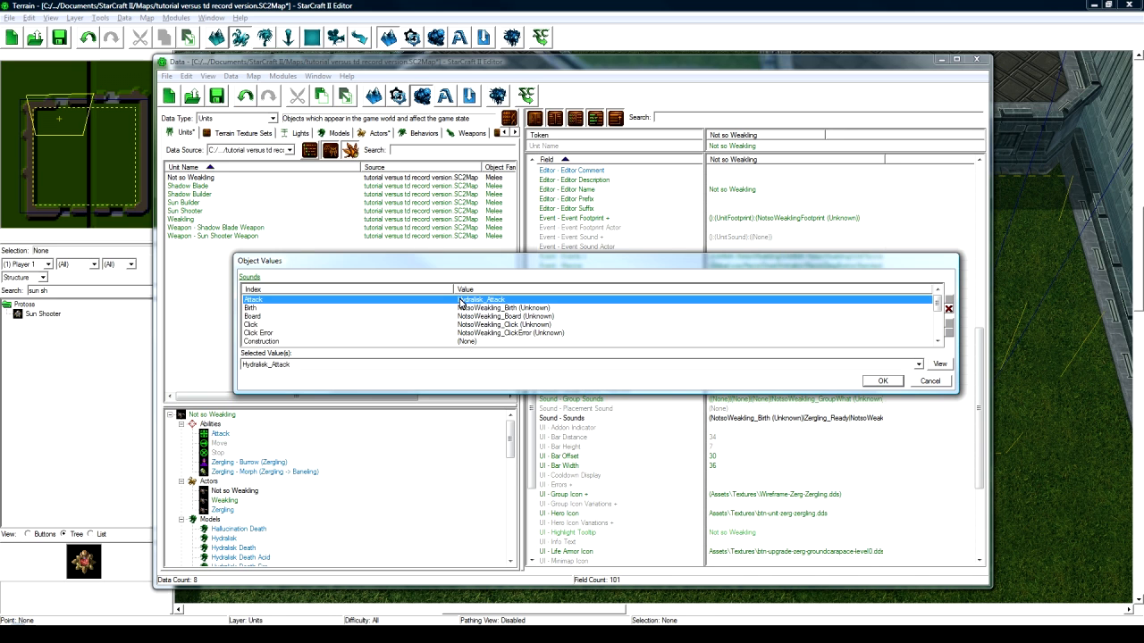
- Set the Pissed and Ready sounds to Hydralisk_Pissed and Hydralisk_Ready
scroll(475, 312, "down", 1)
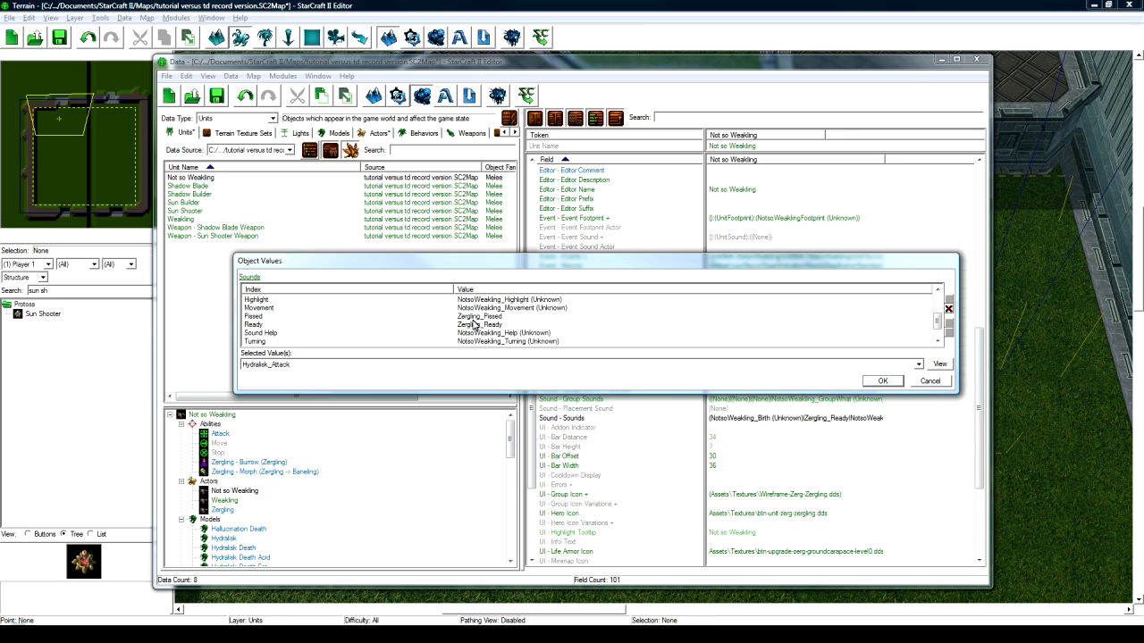
left_click(475, 318)
left_click(463, 365)
scroll(464, 339, "down", 5)
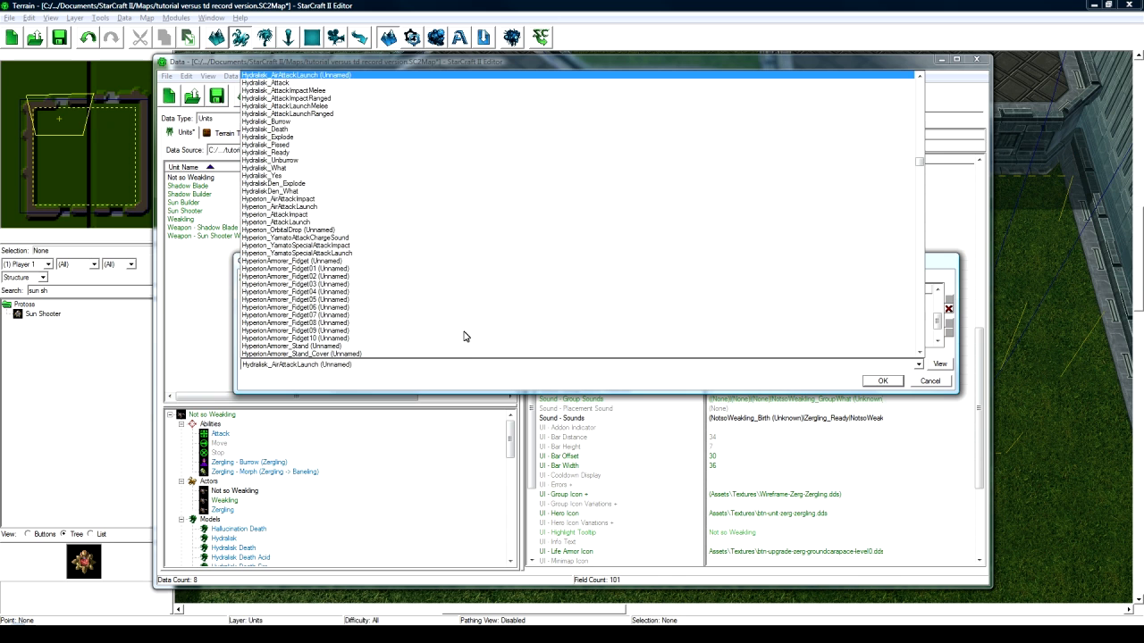
left_click(335, 150)
left_click(481, 326)
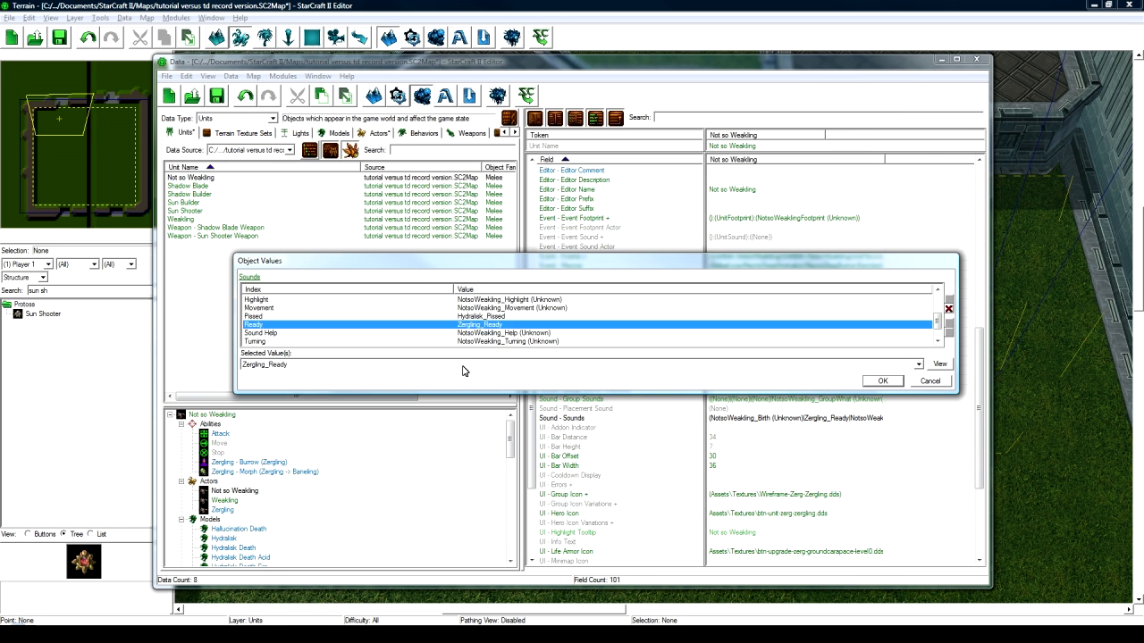
left_click(463, 366)
type("hy")
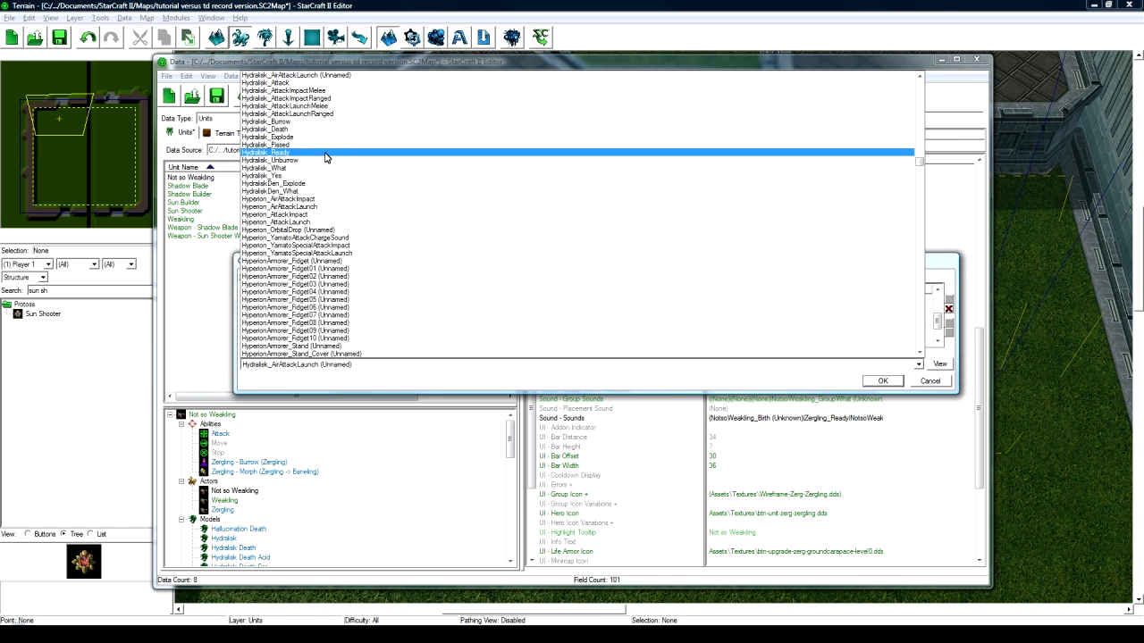
left_click(295, 152)
- Set the What and Yes sounds to Hydralisk_What and Hydralisk_Yes, and confirm
left_click(485, 333)
scroll(486, 333, "down", 1)
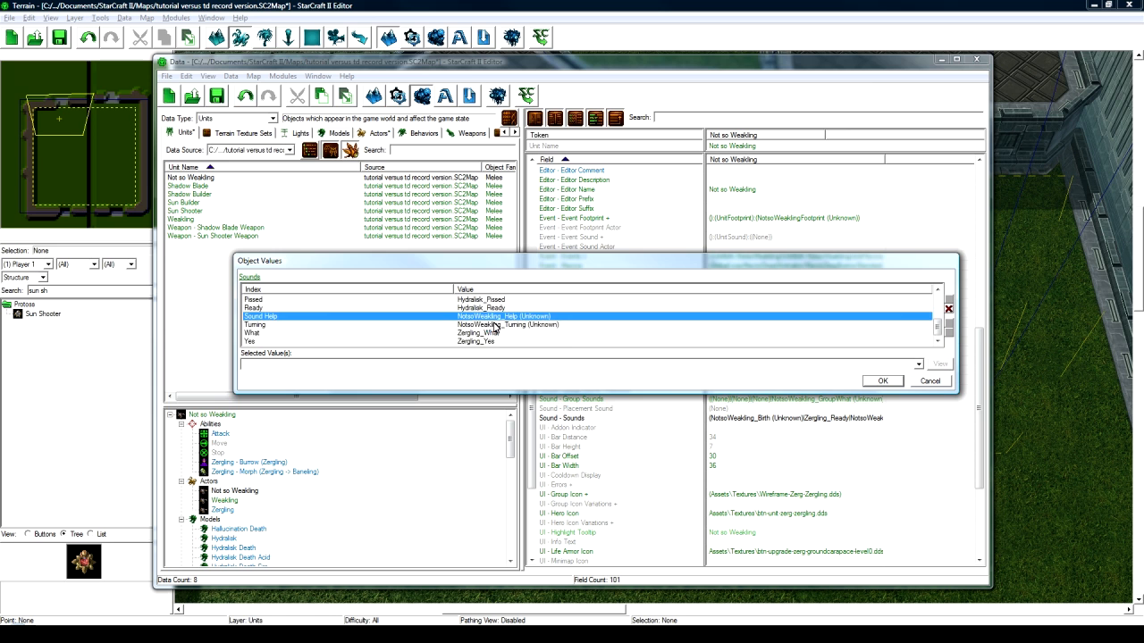
left_click(501, 334)
left_click(471, 367)
type("h")
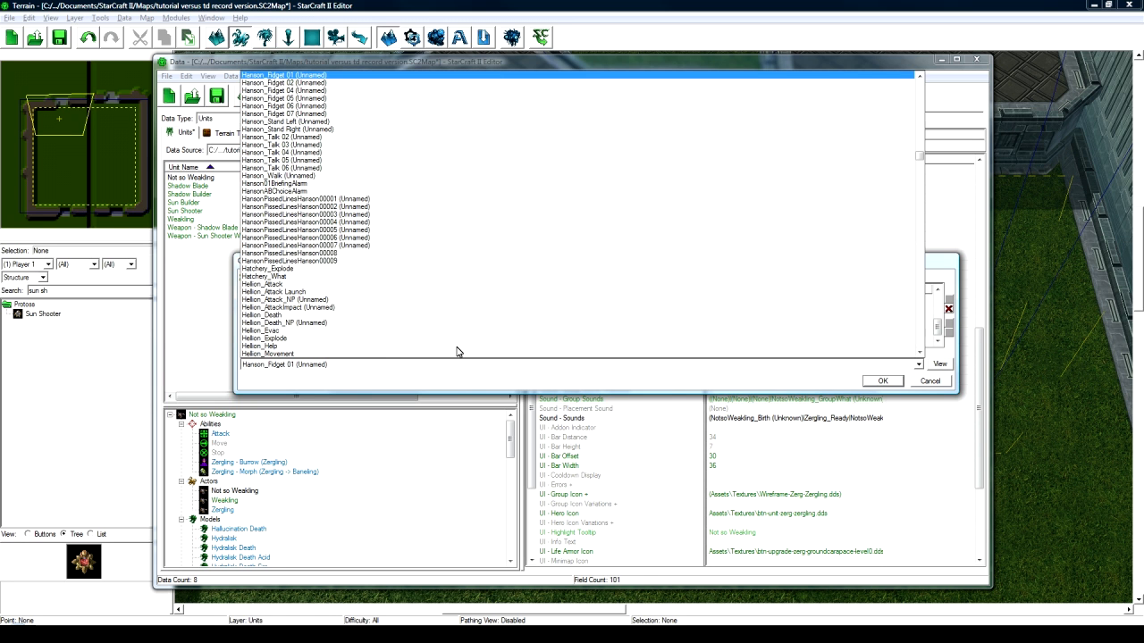
type("hyd")
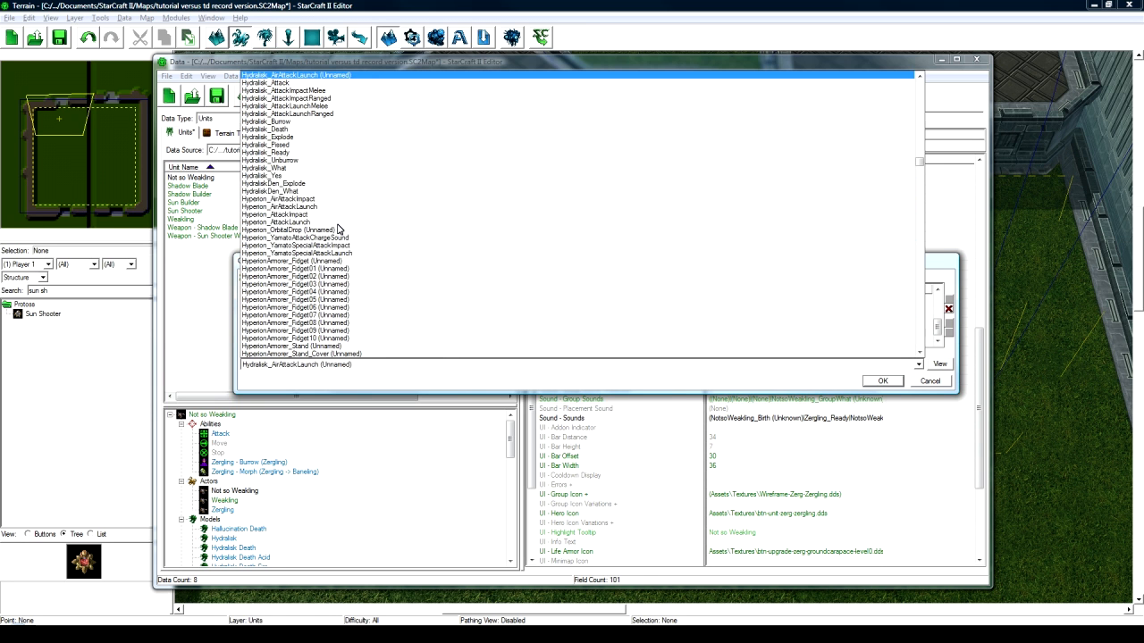
left_click(321, 170)
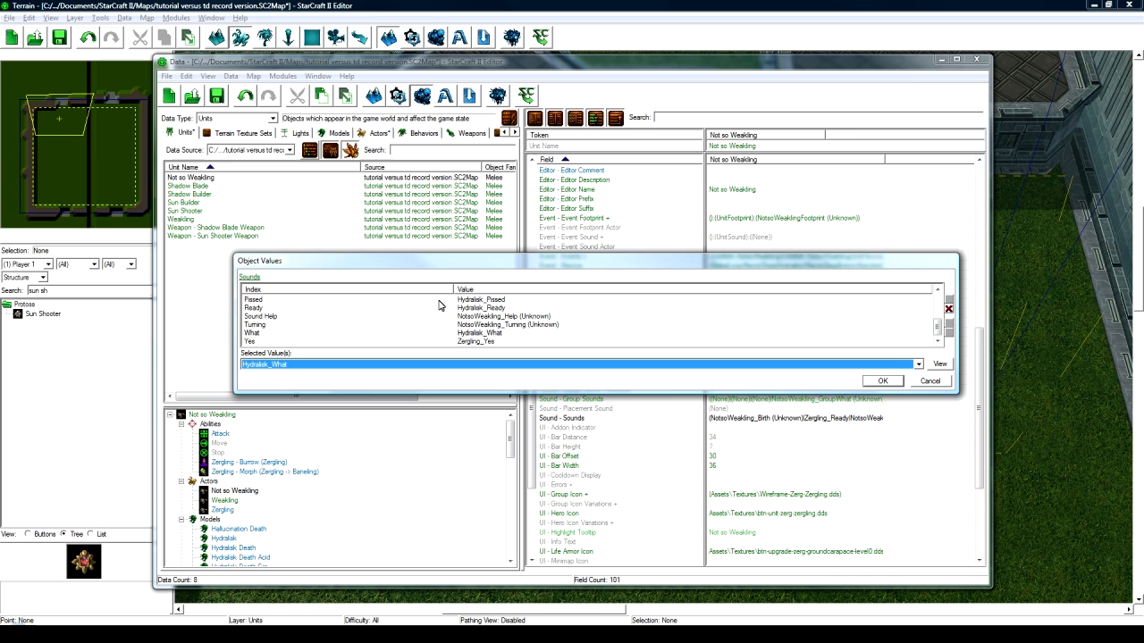
left_click(486, 345)
left_click(479, 364)
type("hyd")
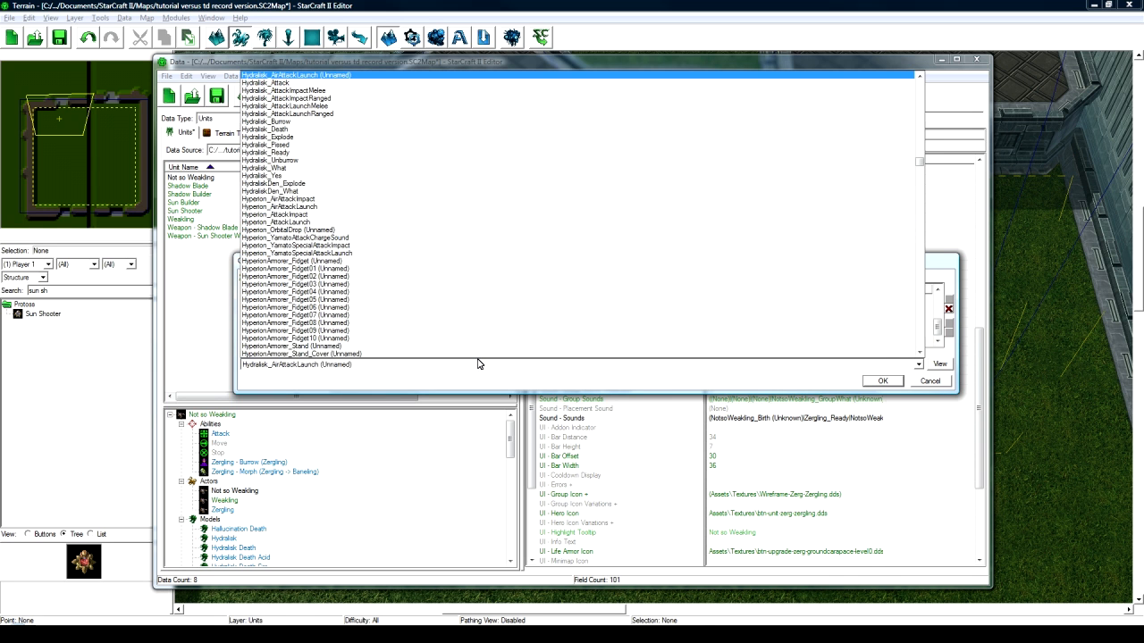
left_click(313, 175)
left_click(882, 380)
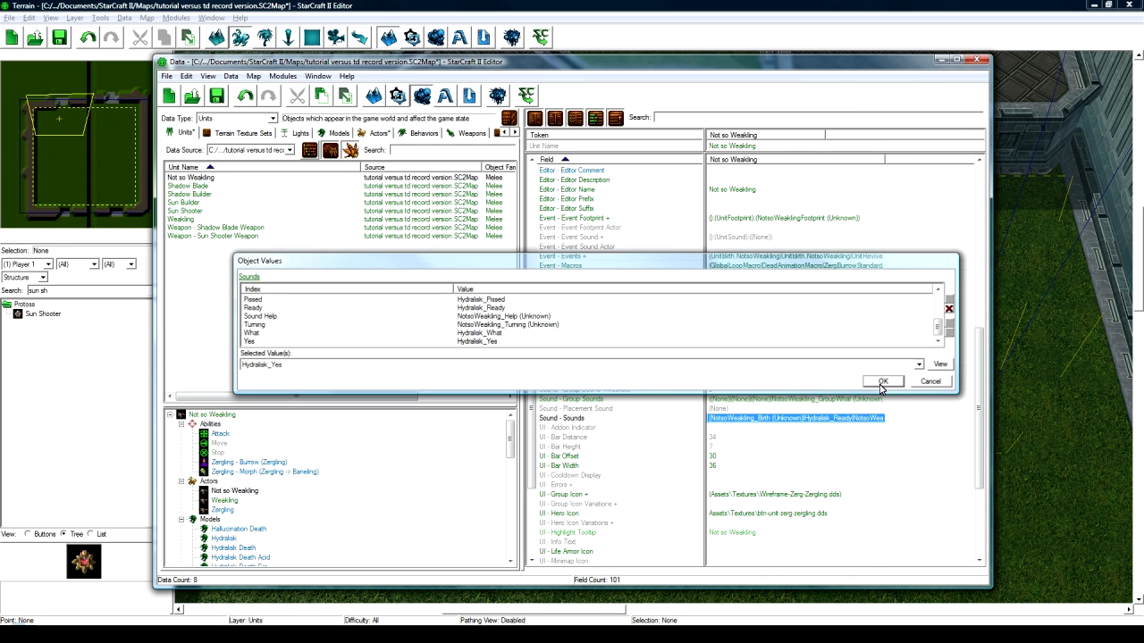
scroll(783, 411, "down", 3)
- Set the UI Group Icon image to wireframe-zerg-hydralisk.dds from the game archive
left_click(783, 409)
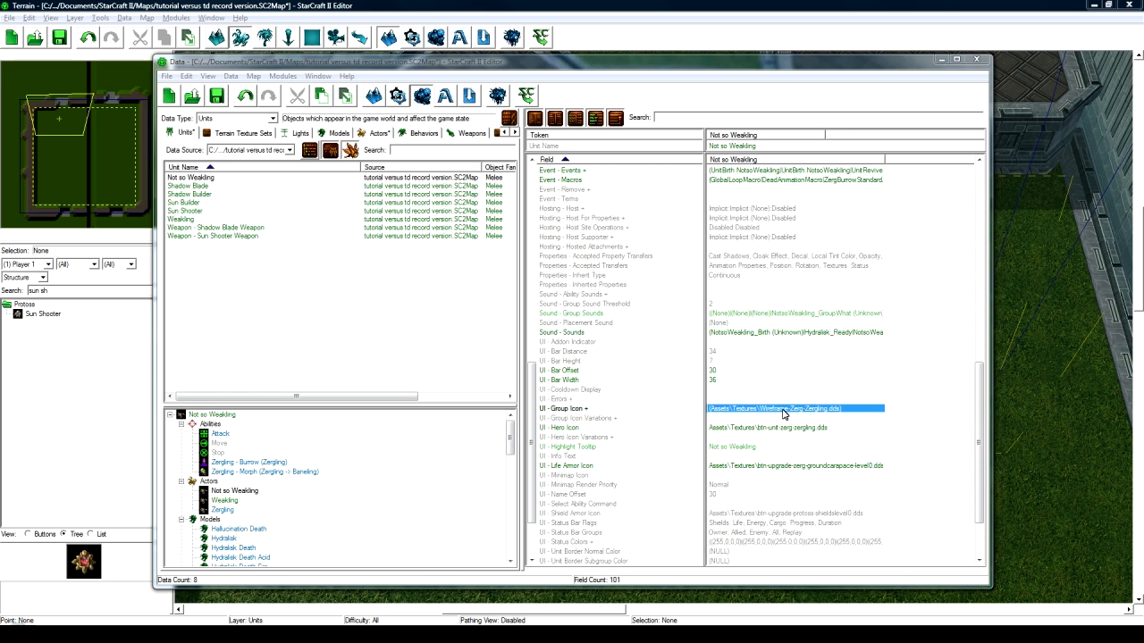
double_click(783, 411)
double_click(363, 317)
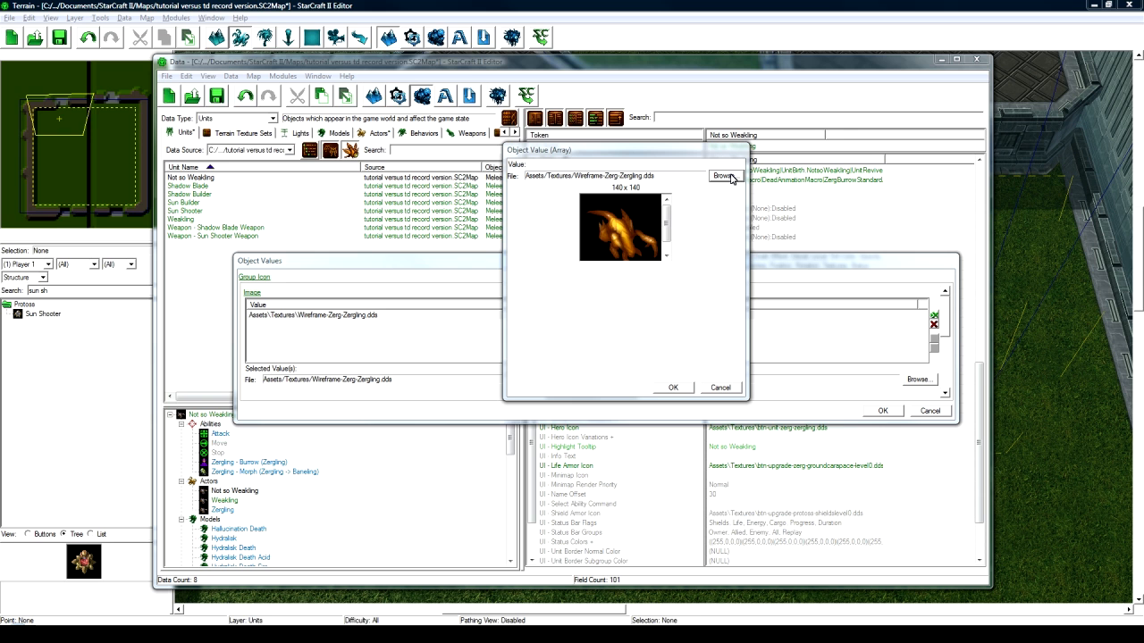
left_click(723, 176)
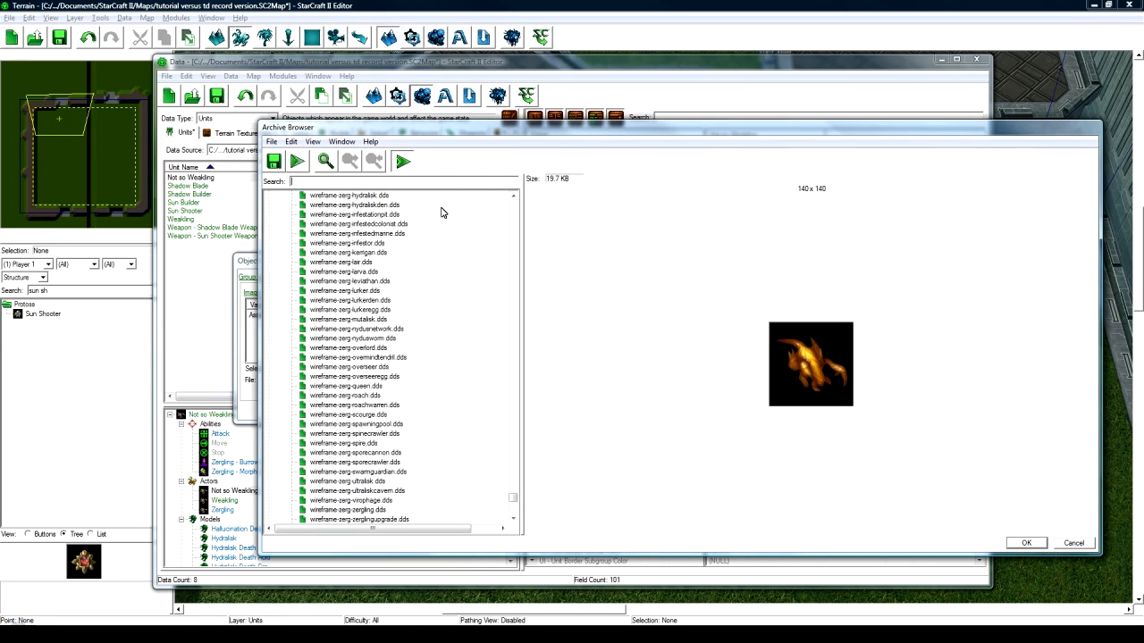
type("h")
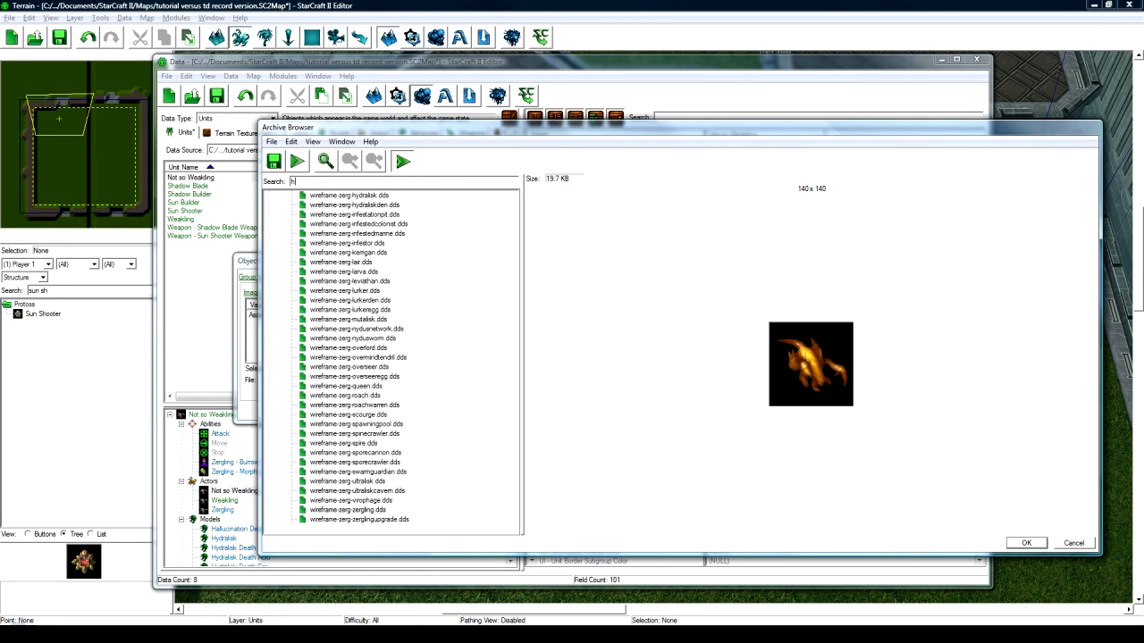
type("ydralisk")
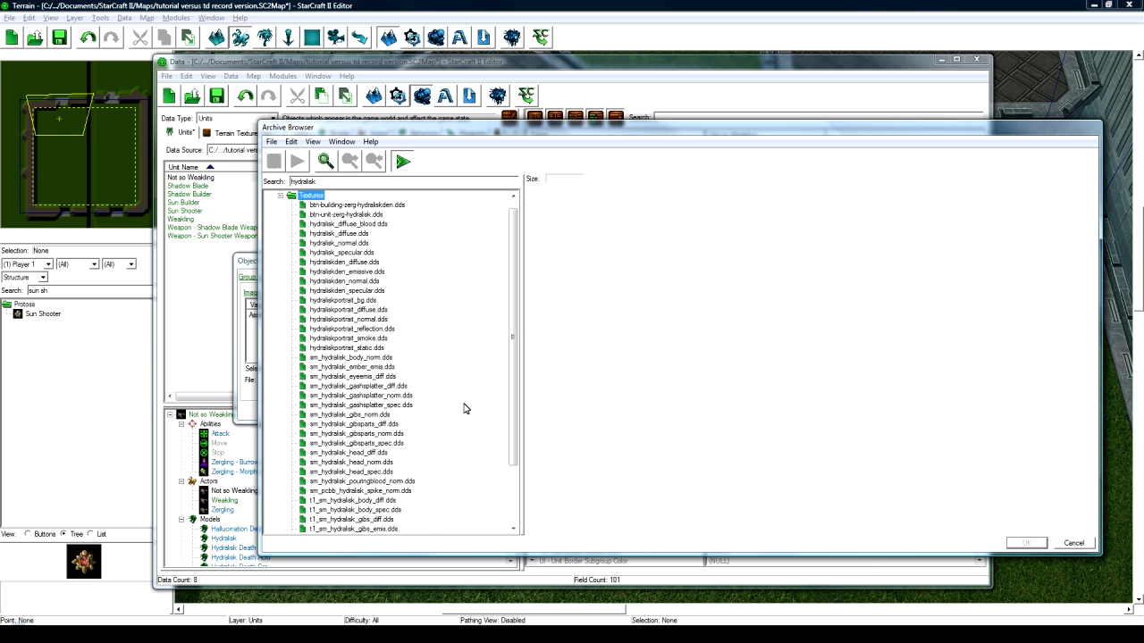
scroll(464, 409, "down", 3)
left_click(354, 520)
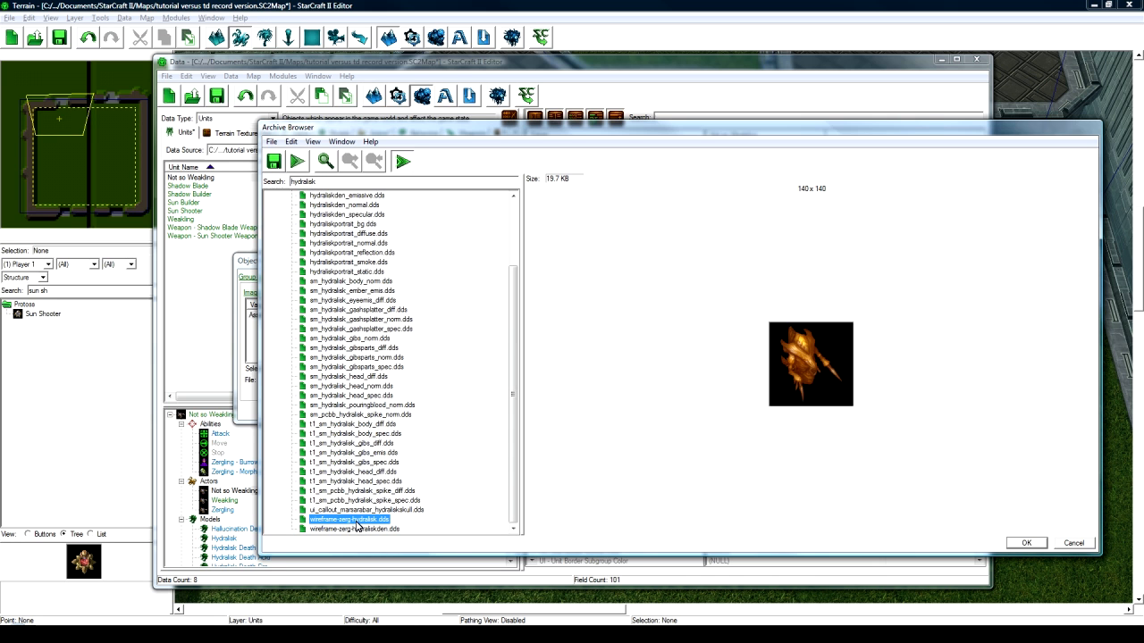
left_click(1026, 543)
left_click(672, 386)
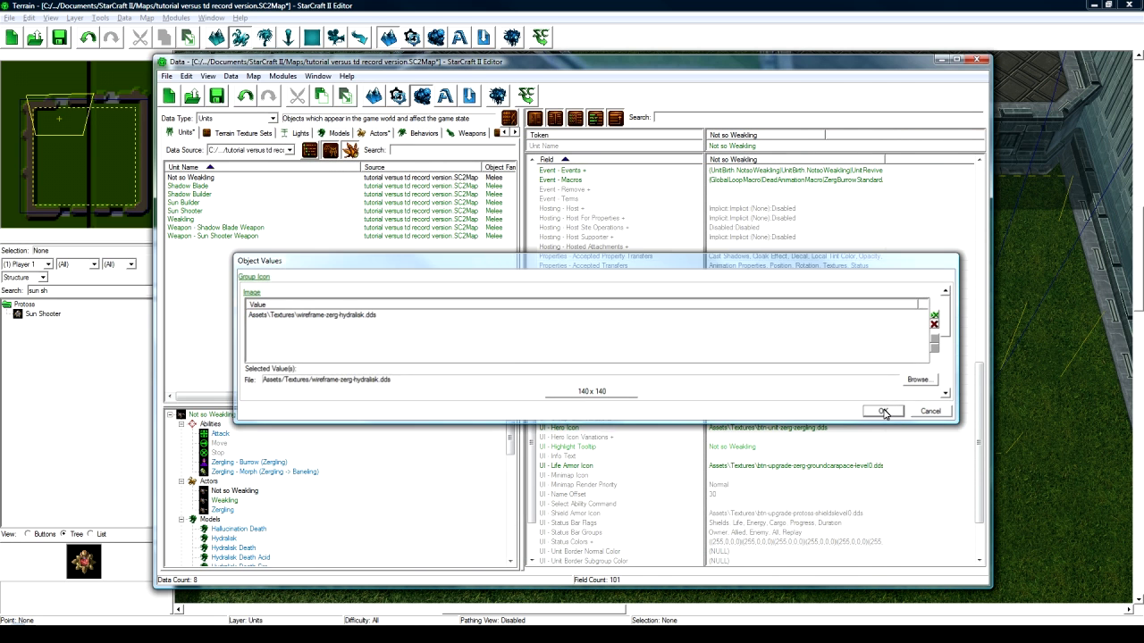
left_click(884, 413)
scroll(791, 483, "down", 3)
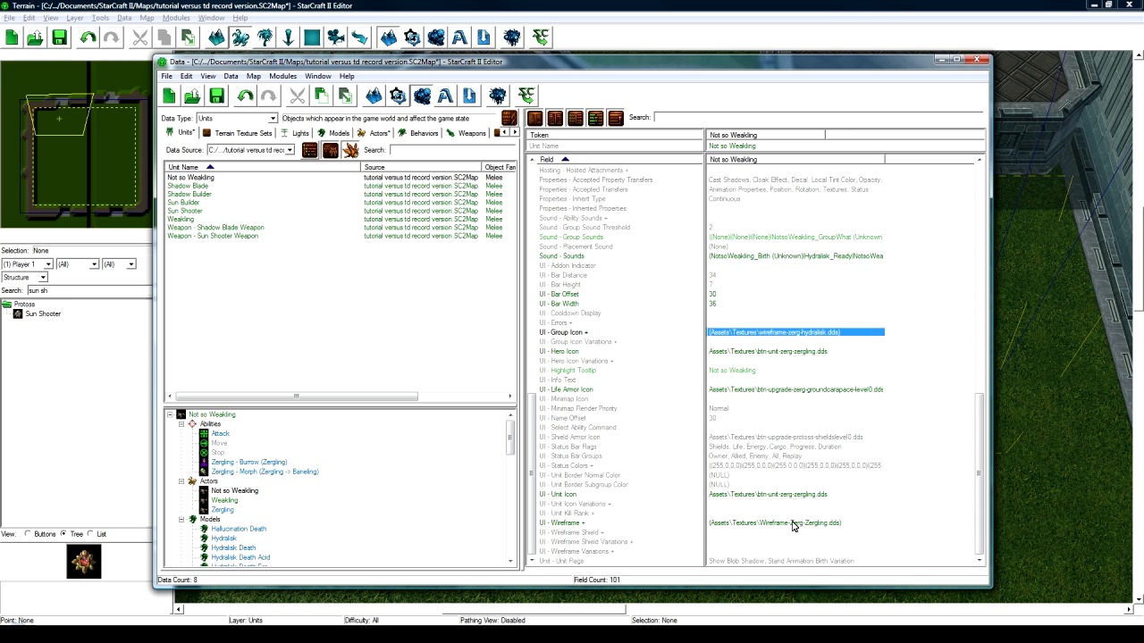
left_click(791, 523)
- Paste the hydralisk texture into Wireframe and set Unit Icon to btn-unit-zerg-hydralisk.dds
type("Assets\\Textures\\wireframe-zerg-hydralisk.dds")
left_click(797, 496)
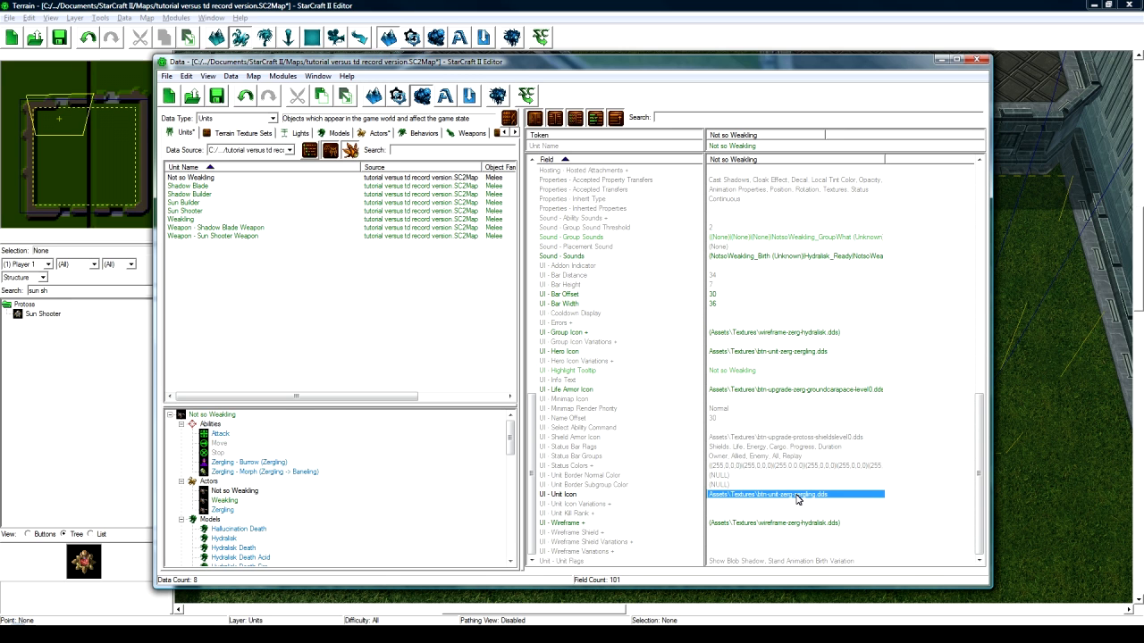
key("ctrl+d")
key("ctrl+d")
double_click(783, 496)
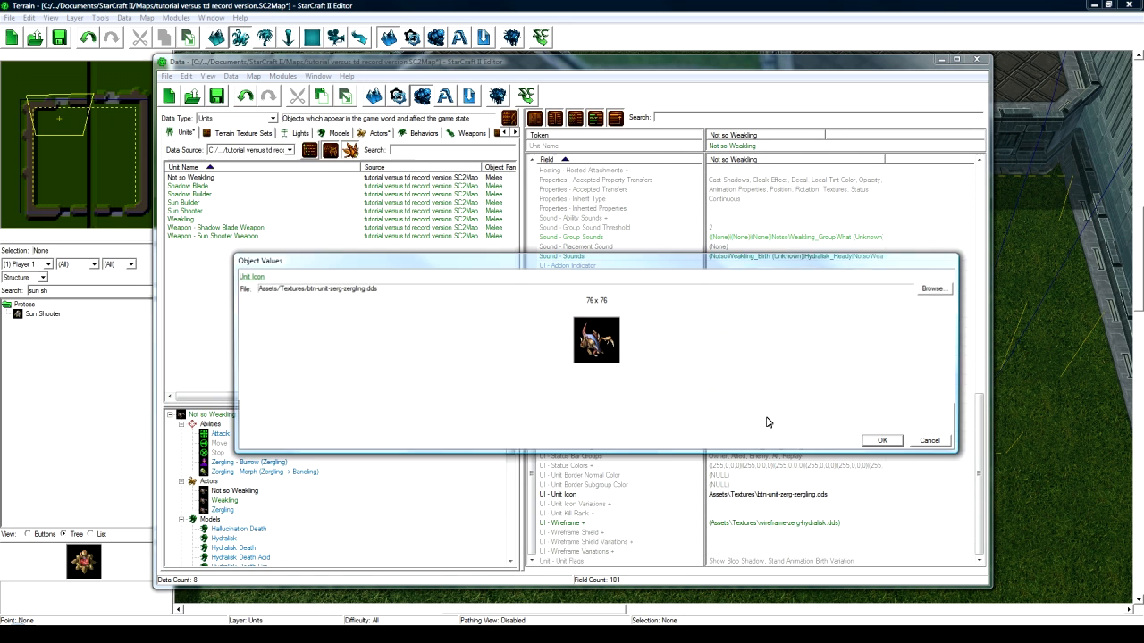
left_click(933, 288)
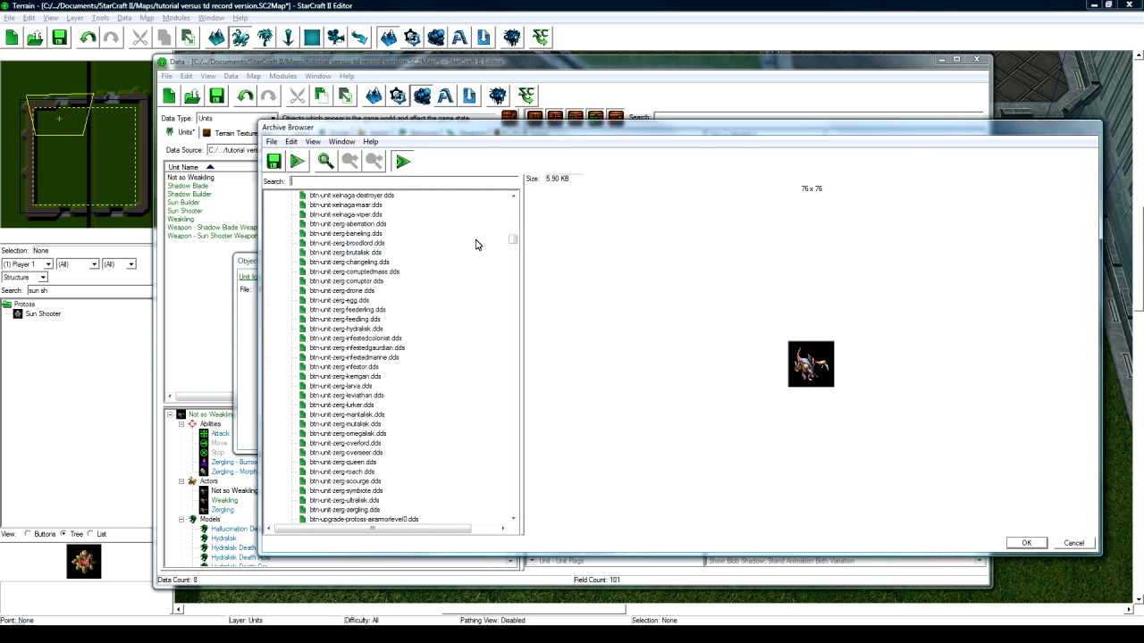
type("h")
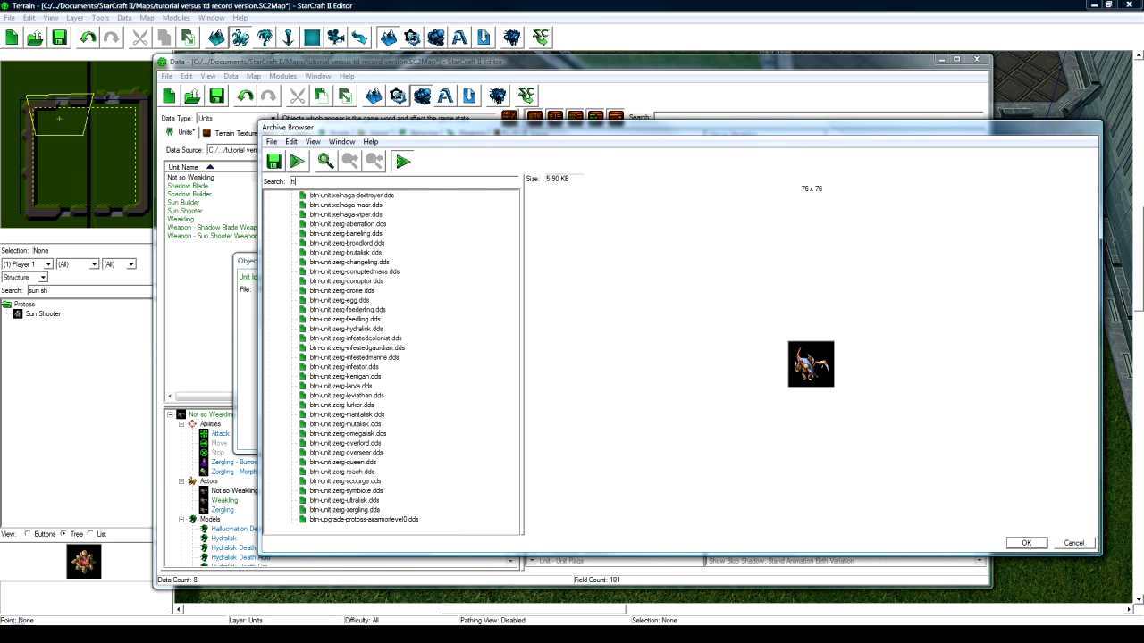
type("ydrali")
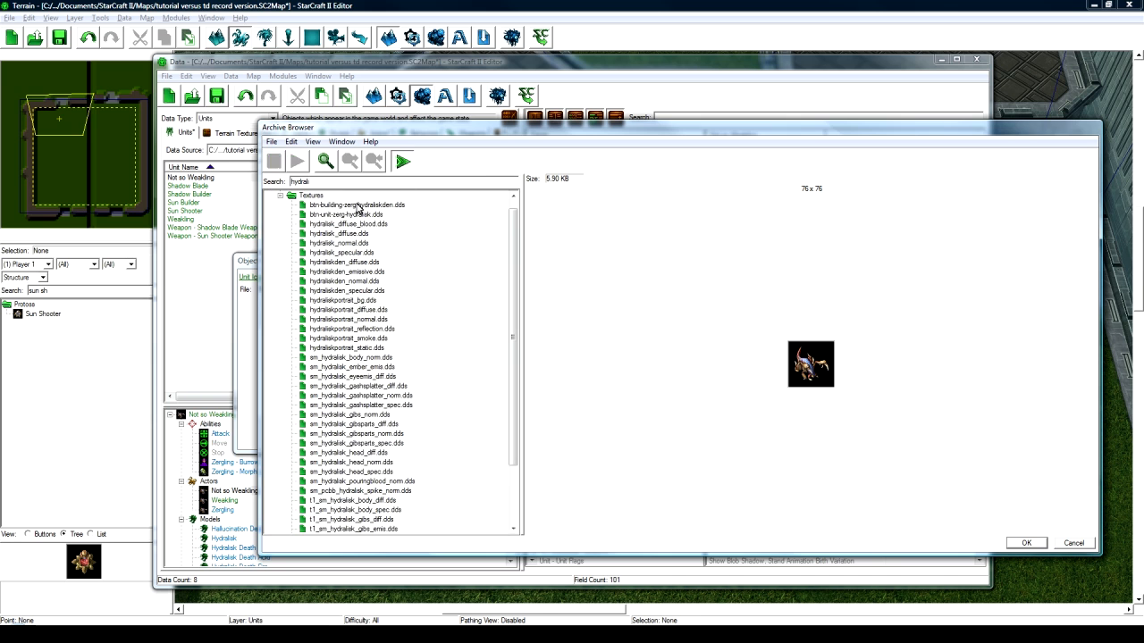
left_click(362, 215)
left_click(1026, 542)
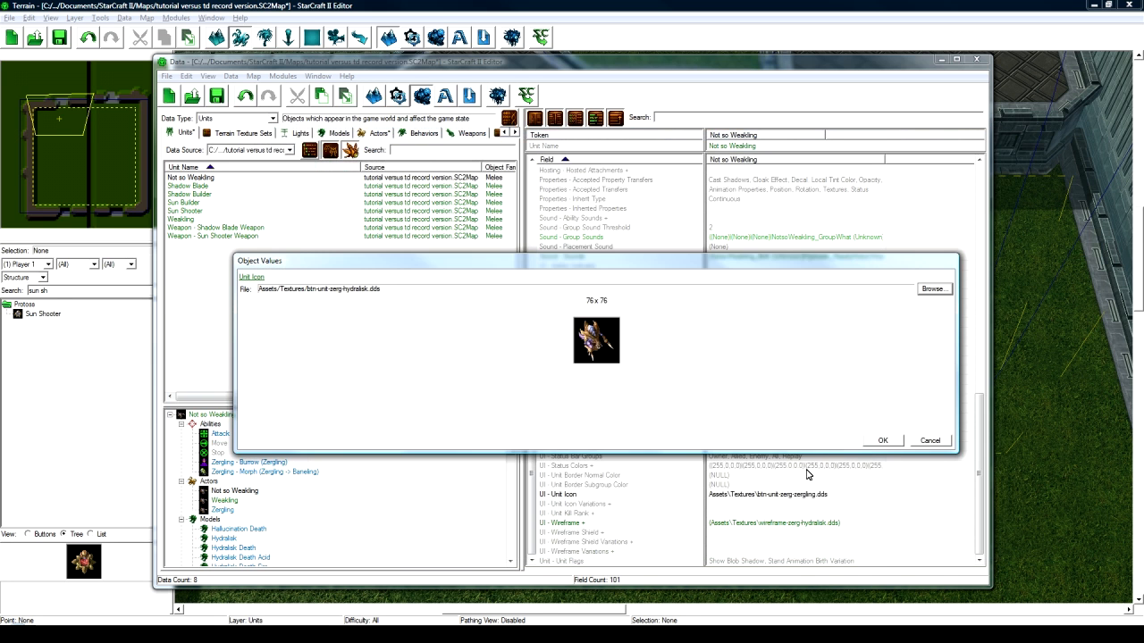
left_click(882, 441)
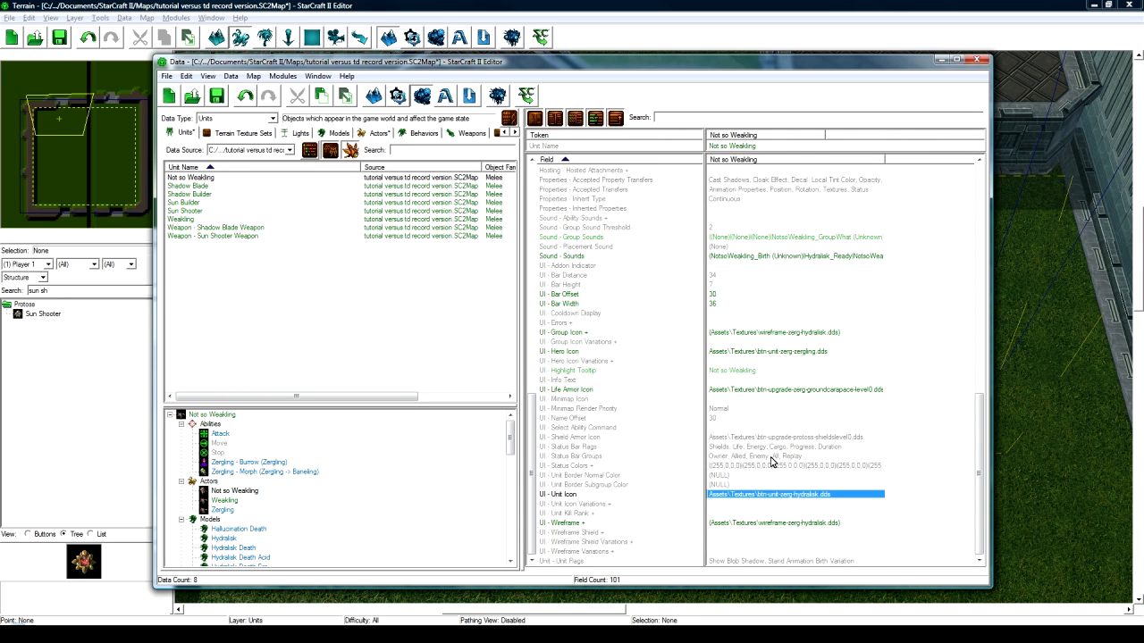
- Paste the hydralisk icon path into Hero Icon, then review the unit's fields
left_click(759, 353)
type("Assets\\Textures\\btn-unit-zerg-hydralisk.dds")
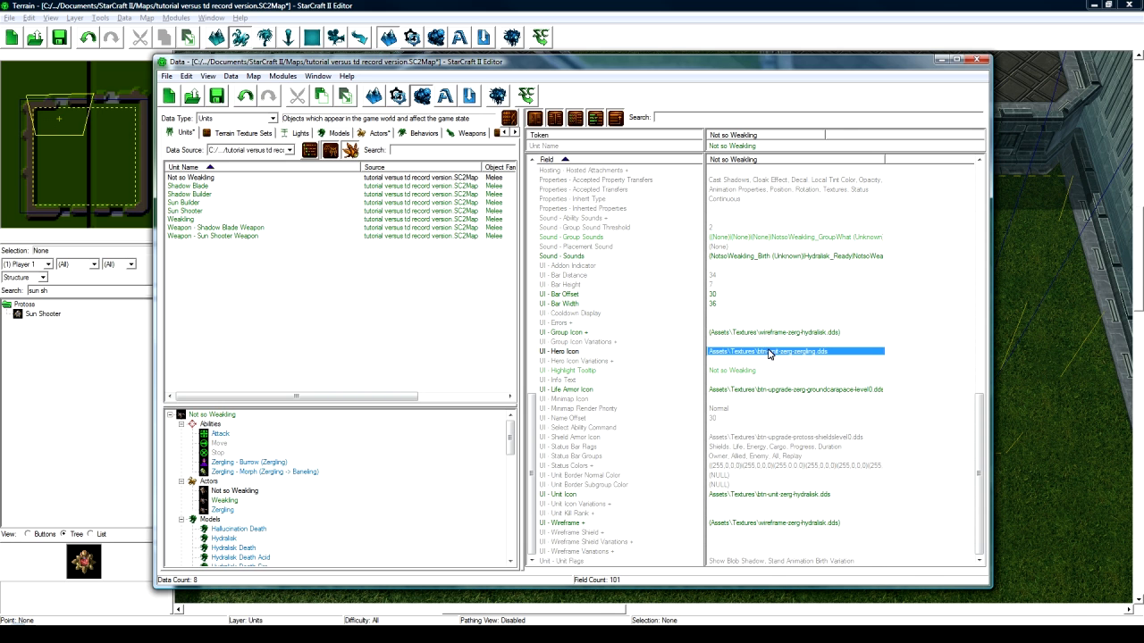
scroll(804, 416, "up", 20)
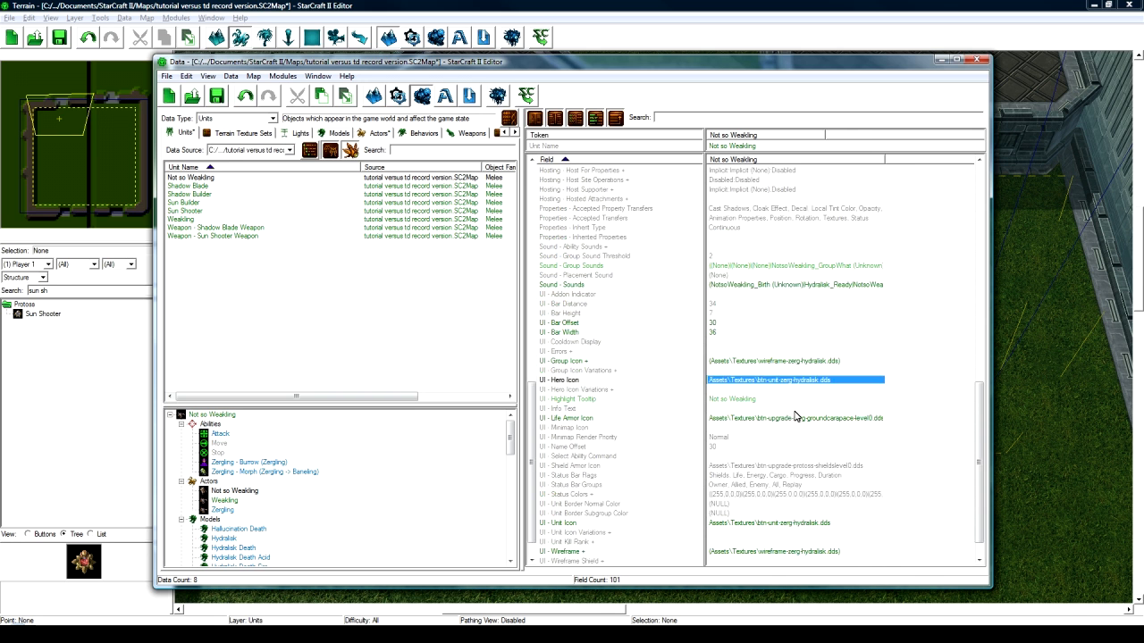
scroll(798, 421, "down", 10)
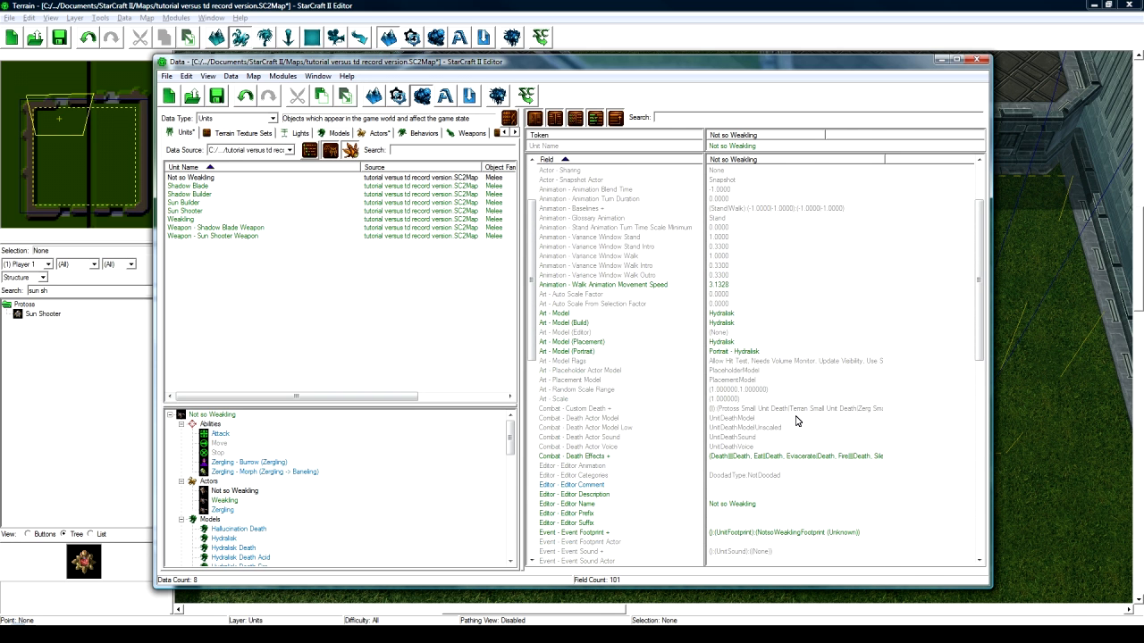
left_click(234, 491)
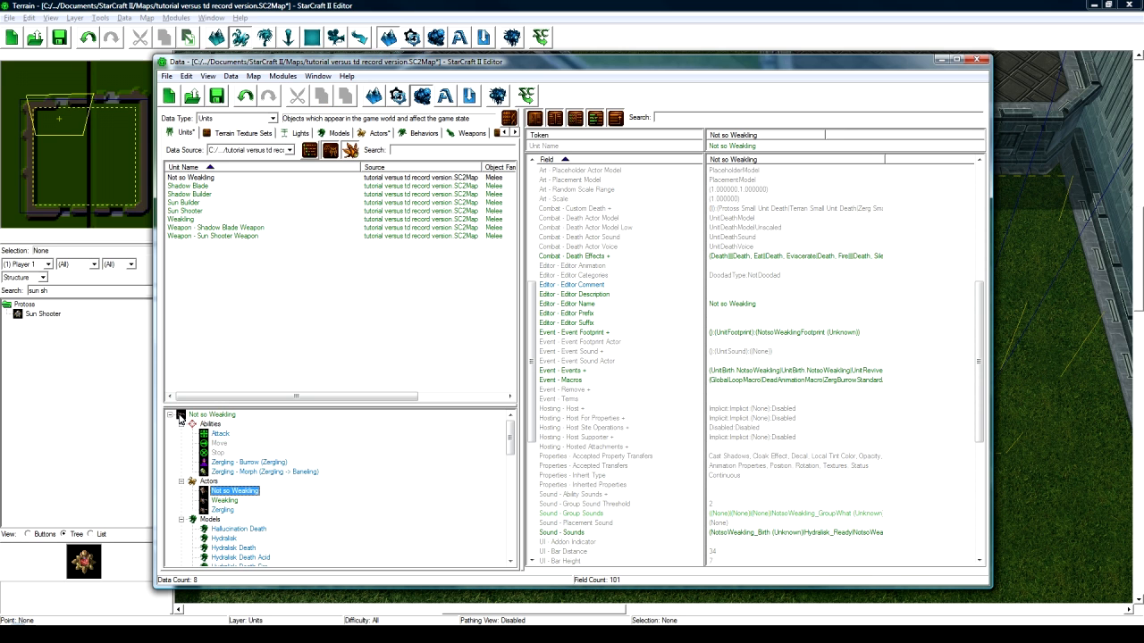
left_click(189, 178)
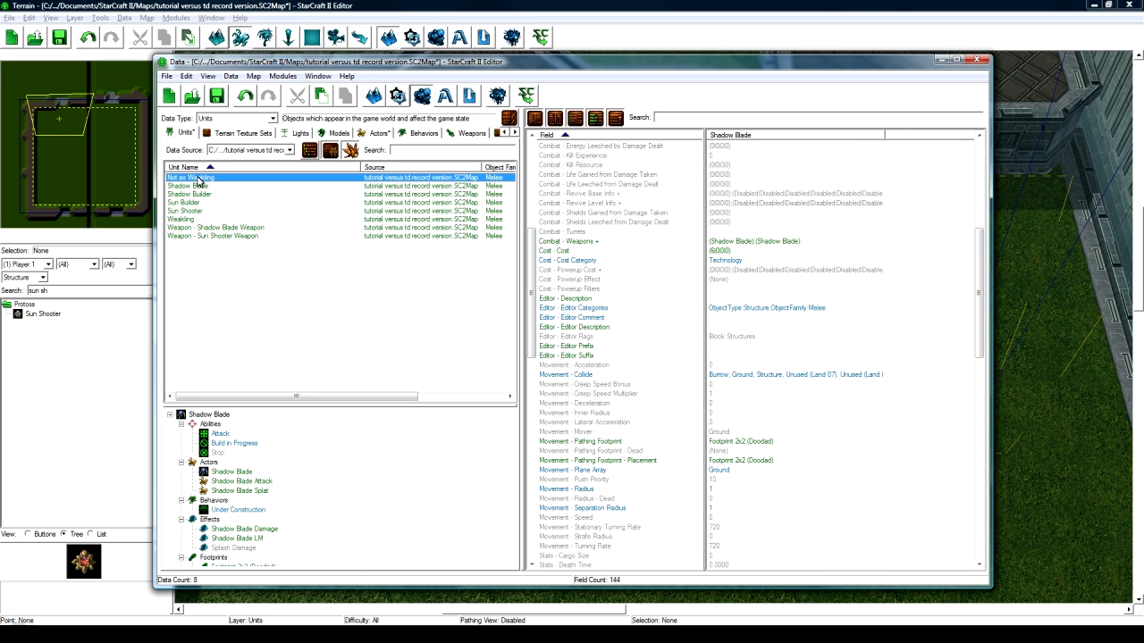
left_click(182, 416)
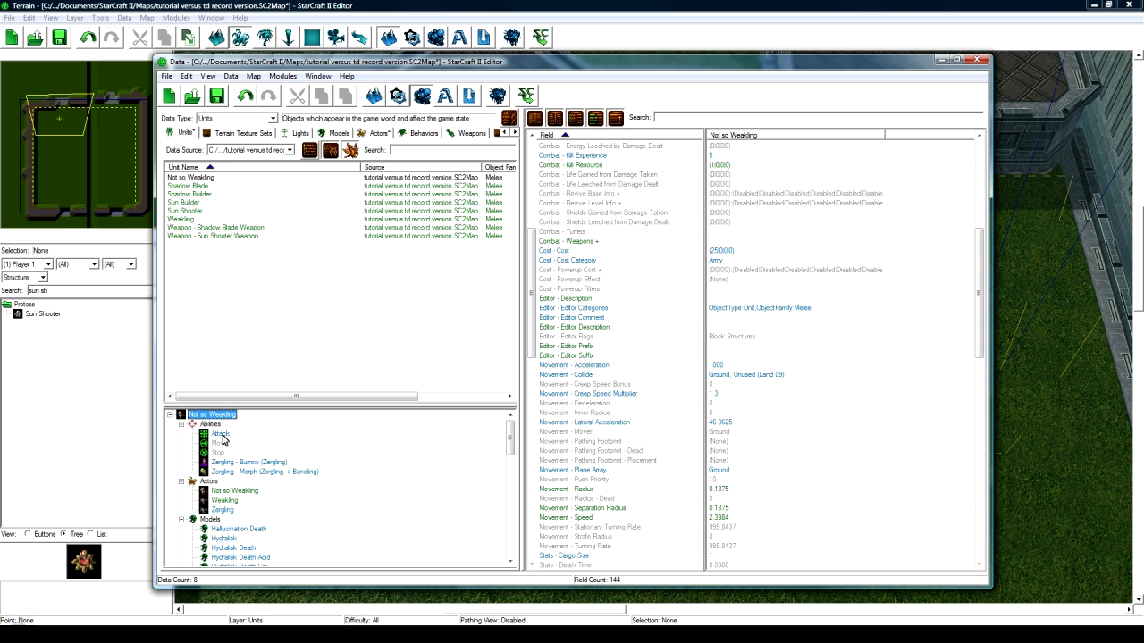
left_click(808, 157)
- Inspect Not so Weakling's command card and kill resource values
scroll(858, 210, "up", 4)
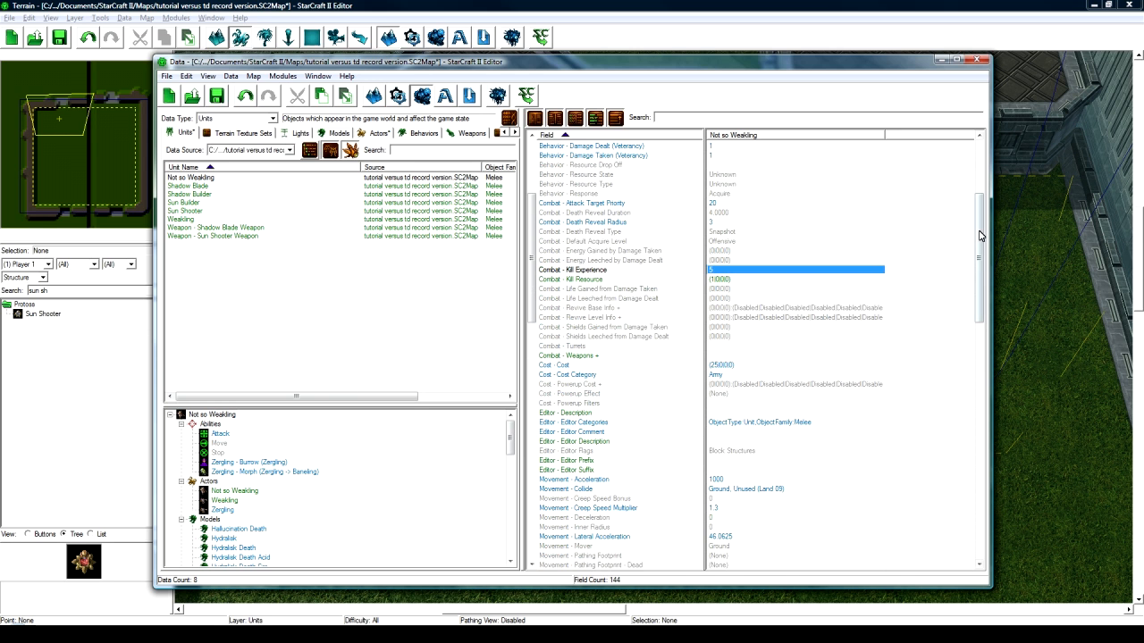
left_click_drag(979, 233, 984, 161)
left_click(769, 157)
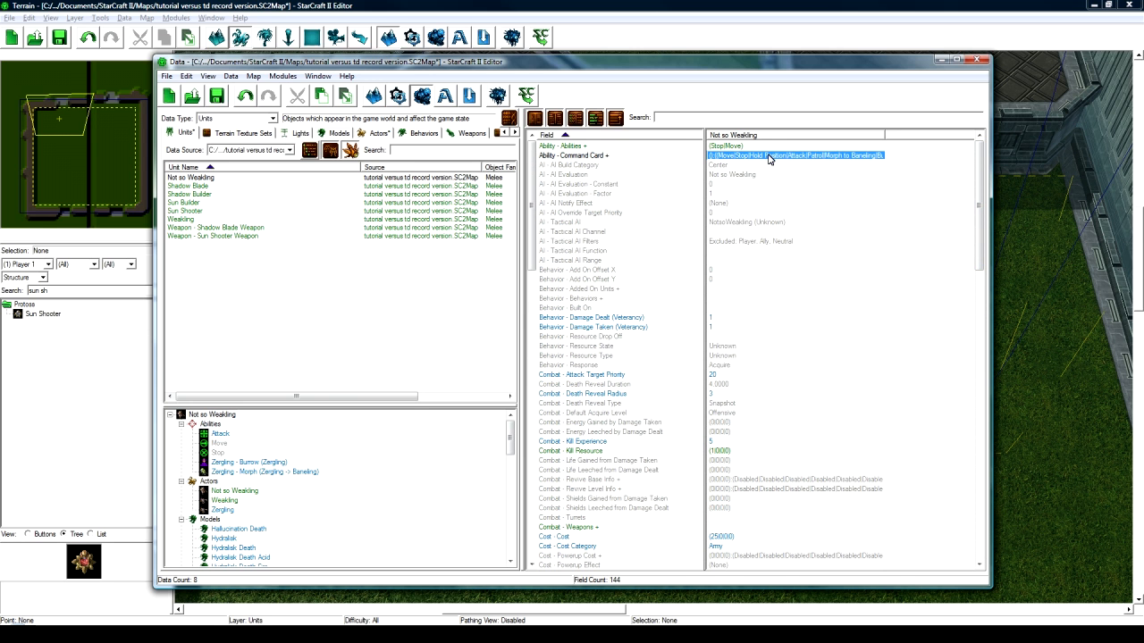
scroll(760, 291, "down", 4)
left_click(722, 337)
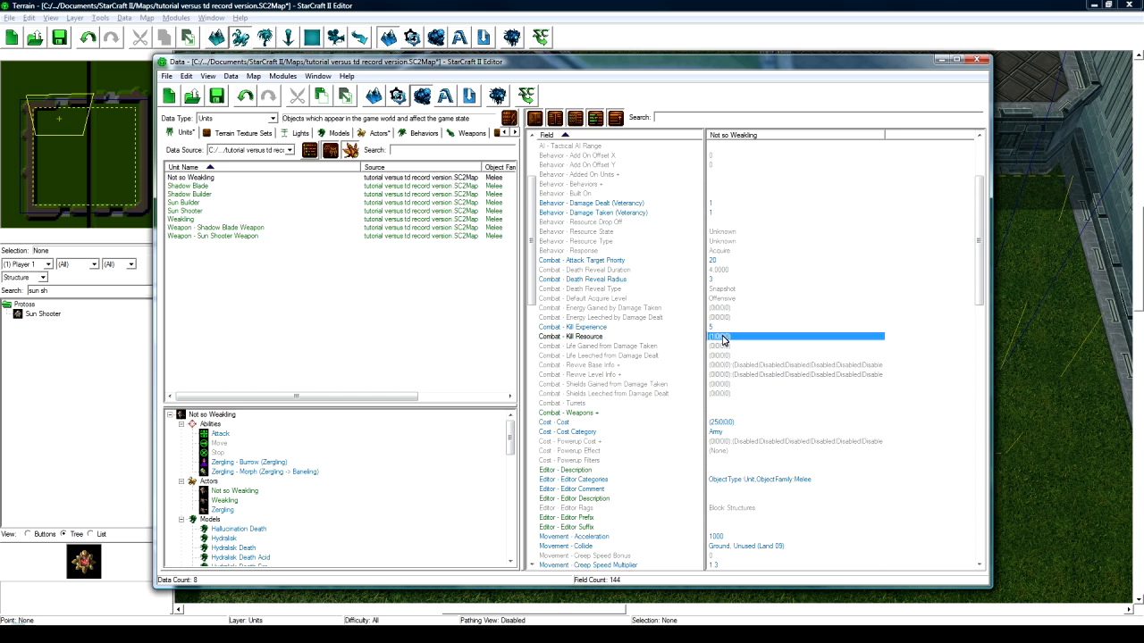
scroll(733, 349, "down", 10)
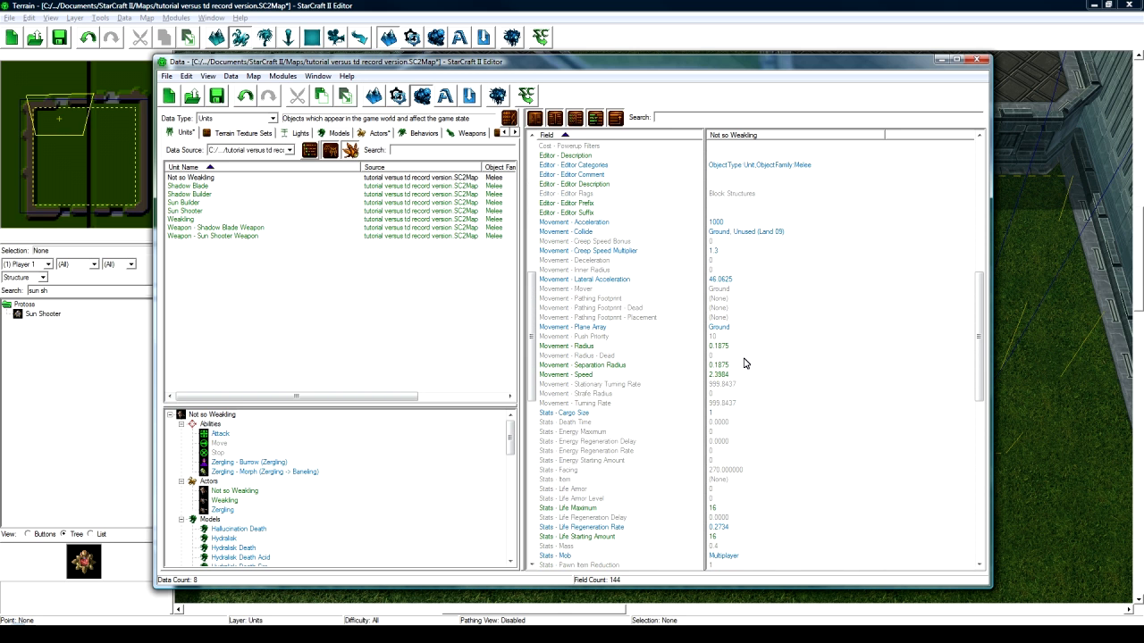
- Set the unit's movement speed to 2.5 and its maximum life to 25
double_click(736, 376)
type("2.5")
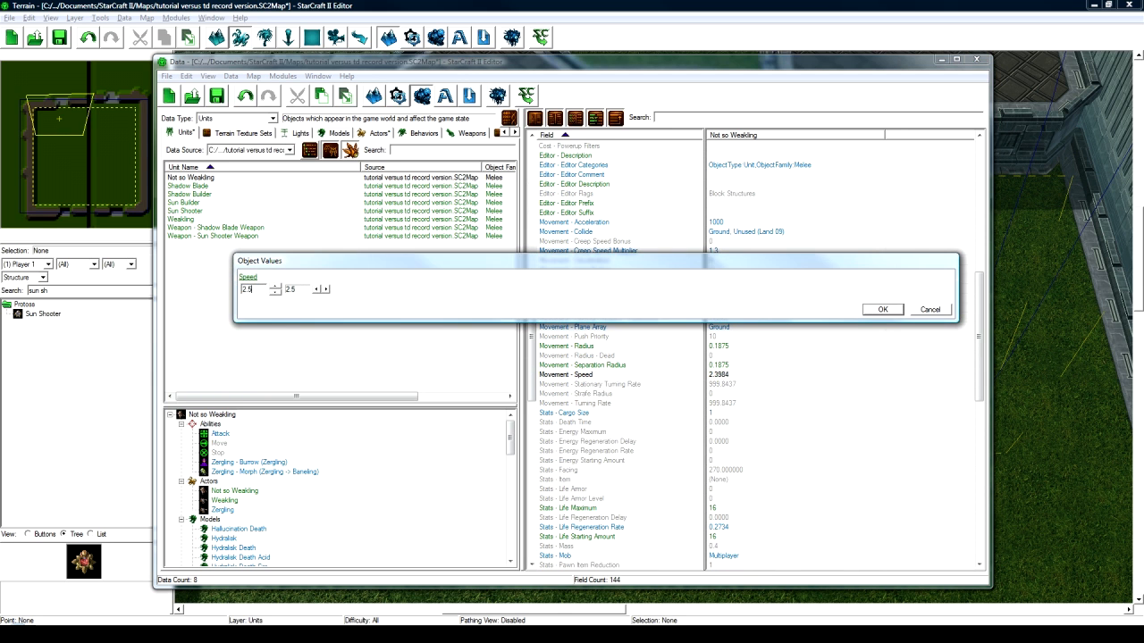
key("Return")
scroll(737, 381, "down", 5)
double_click(722, 365)
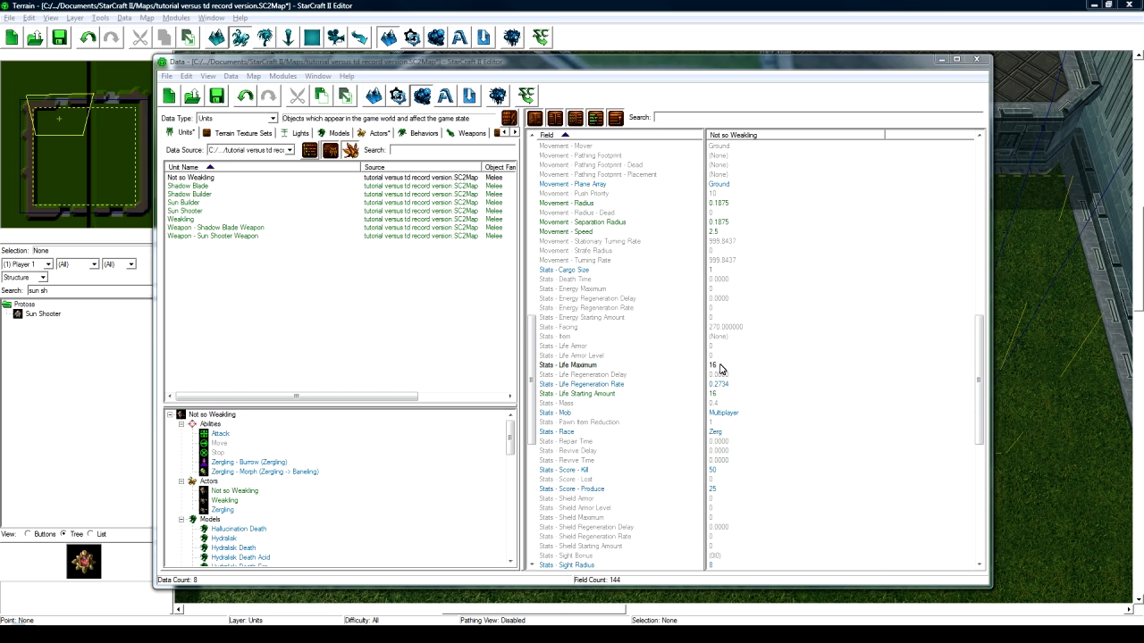
type("25")
key("Return")
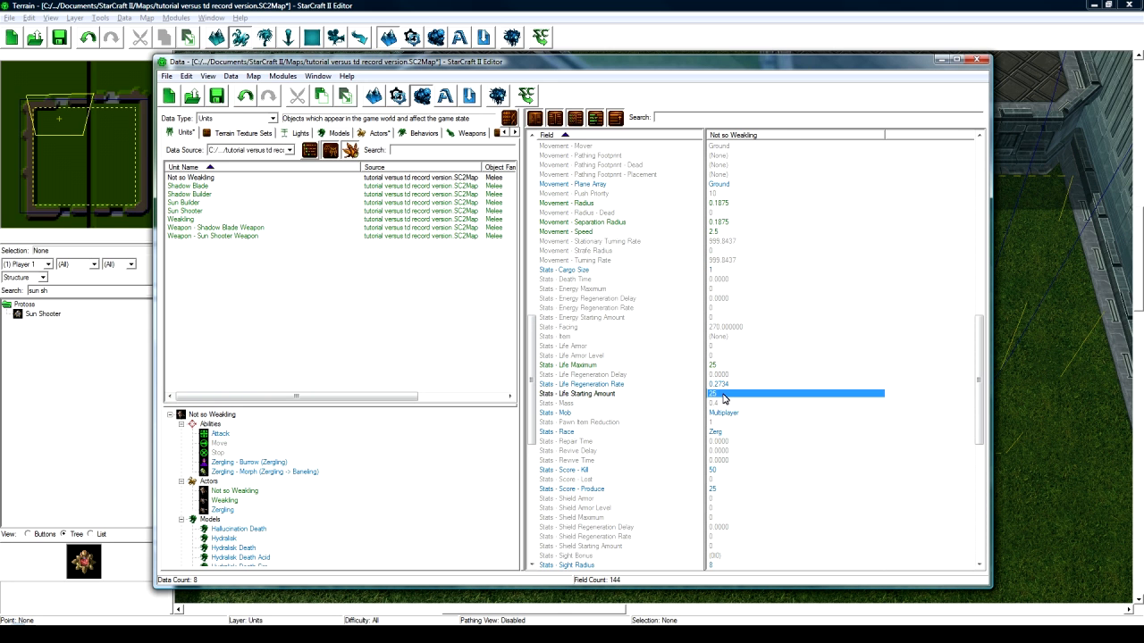
scroll(720, 413, "down", 12)
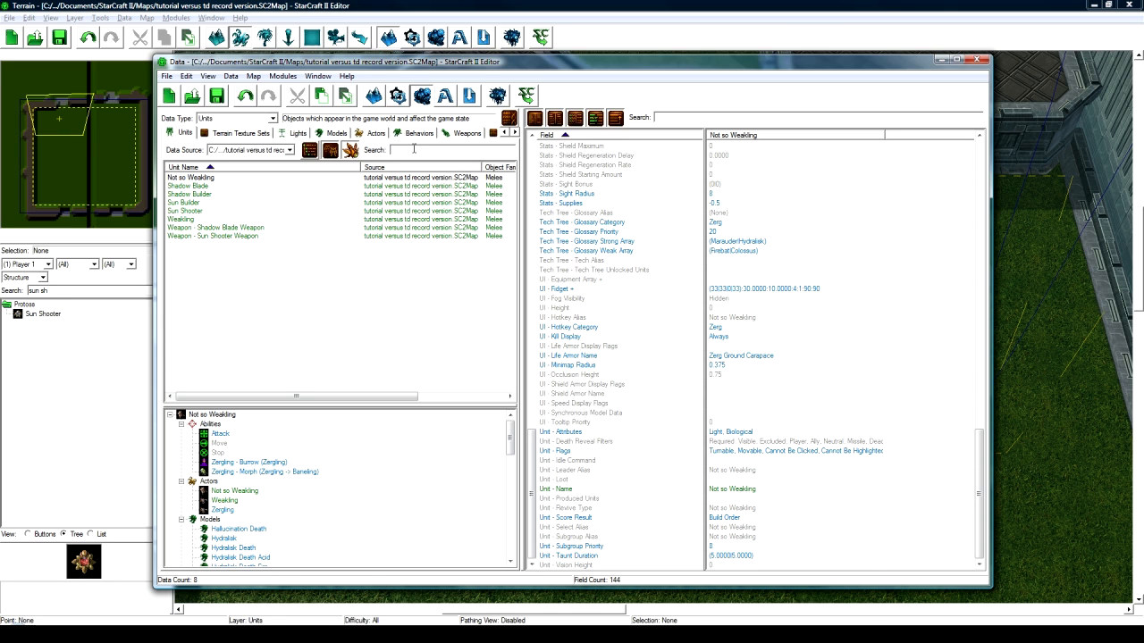
- List Abilities from All Data and search for 'salvage'
left_click(271, 119)
scroll(236, 151, "up", 5)
left_click(268, 142)
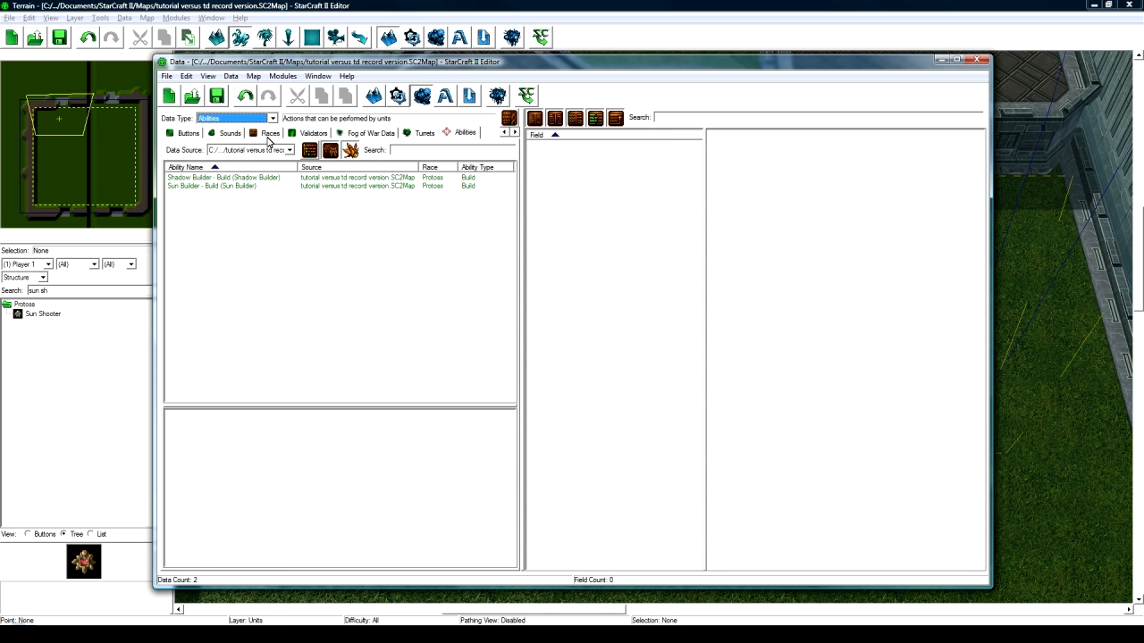
left_click(286, 150)
left_click(259, 161)
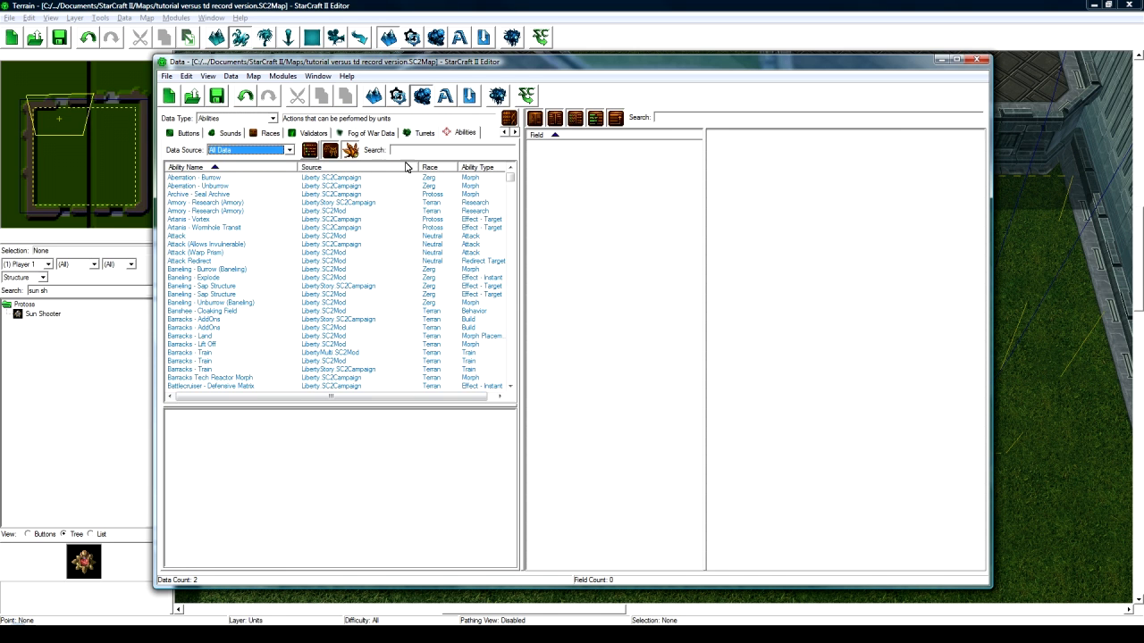
left_click(418, 150)
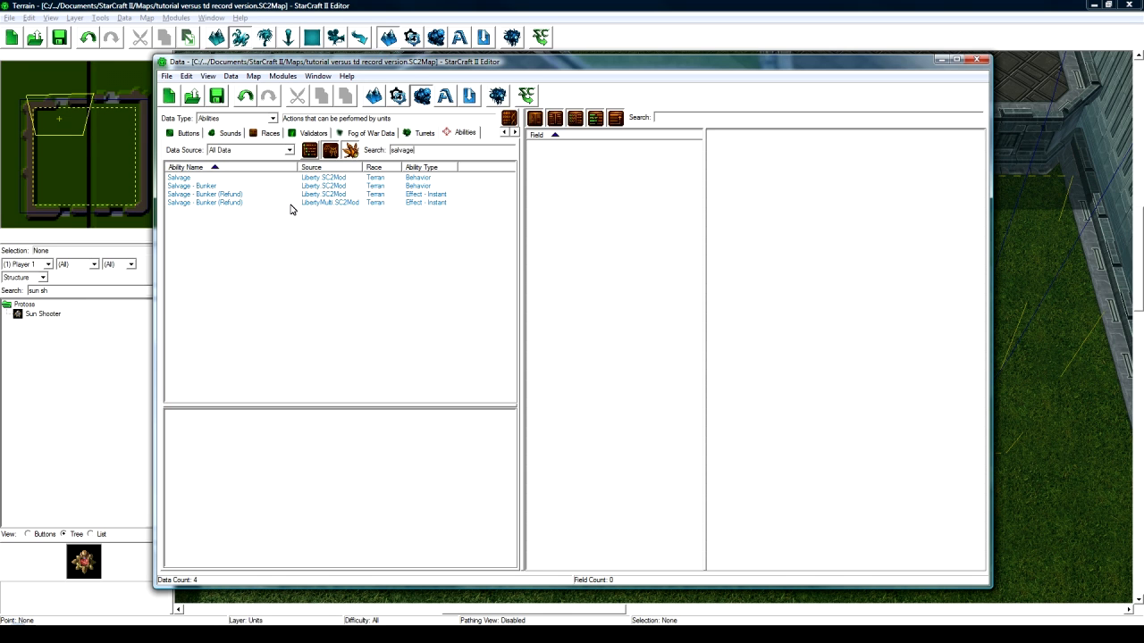
- Open LibertyMulti Salvage - Bunker (Refund), comparing it with the other version and its Salvage Death effect
left_click(253, 204)
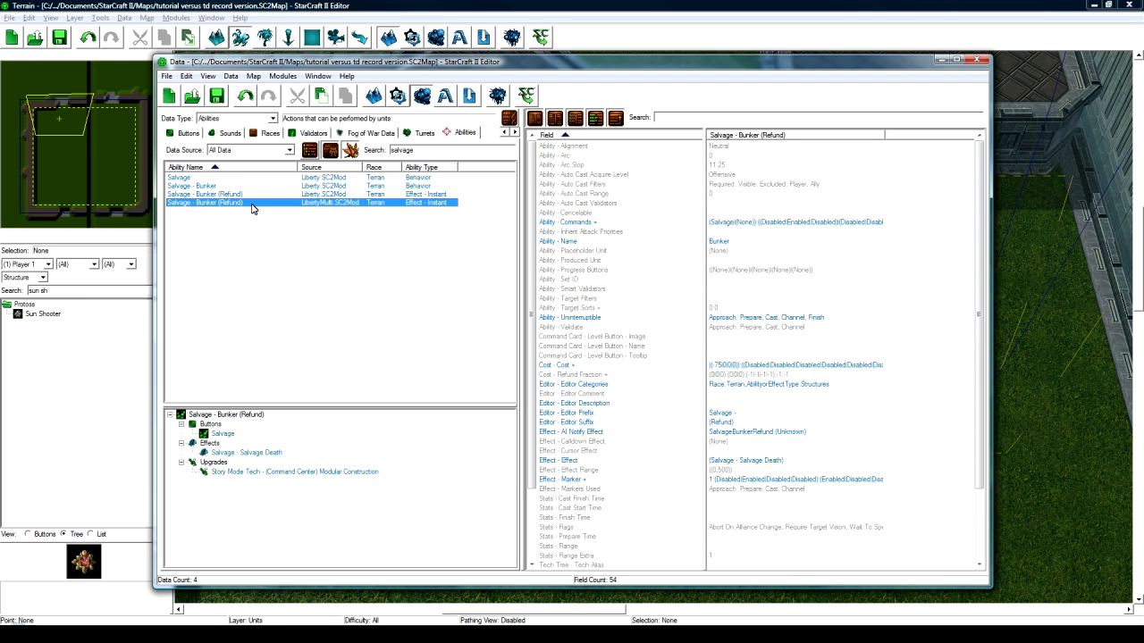
left_click(255, 195)
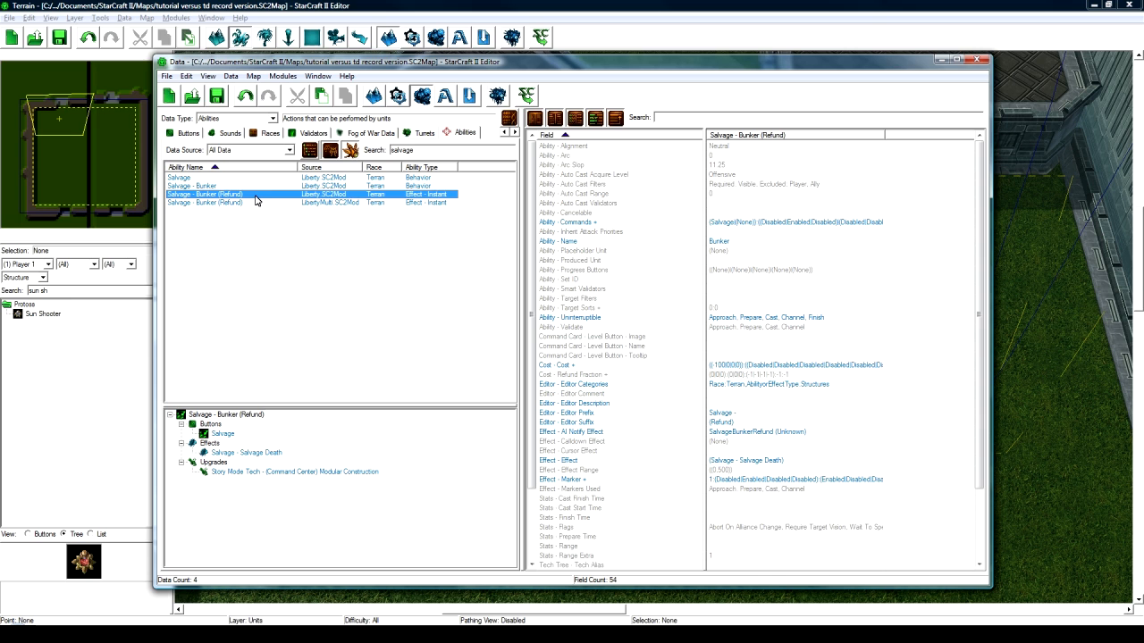
left_click(257, 204)
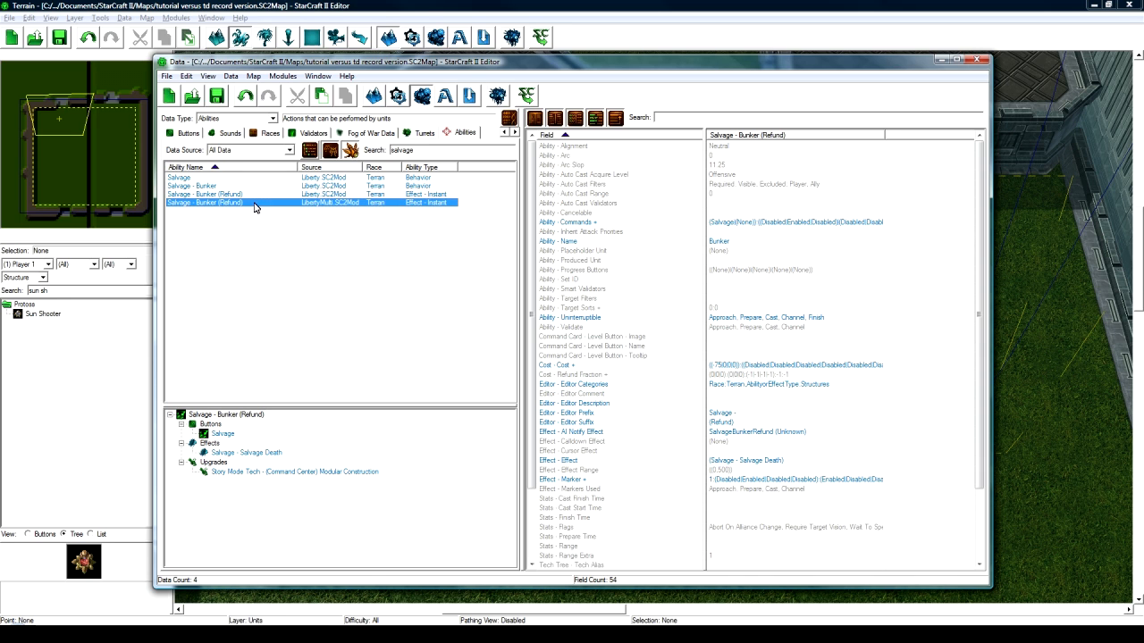
left_click(241, 454)
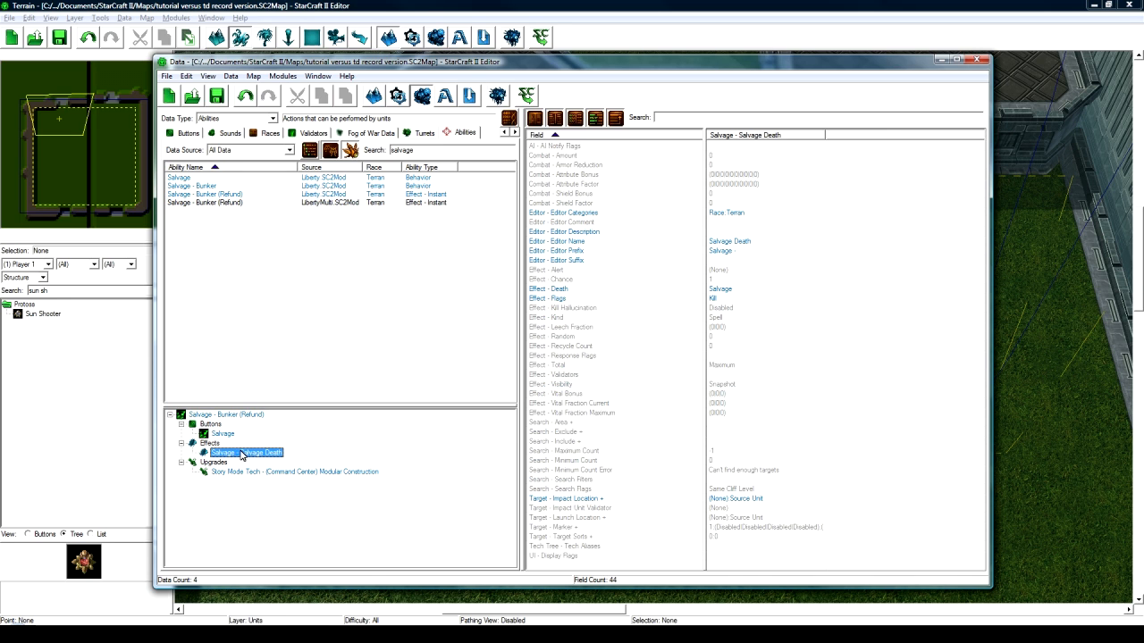
left_click(224, 185)
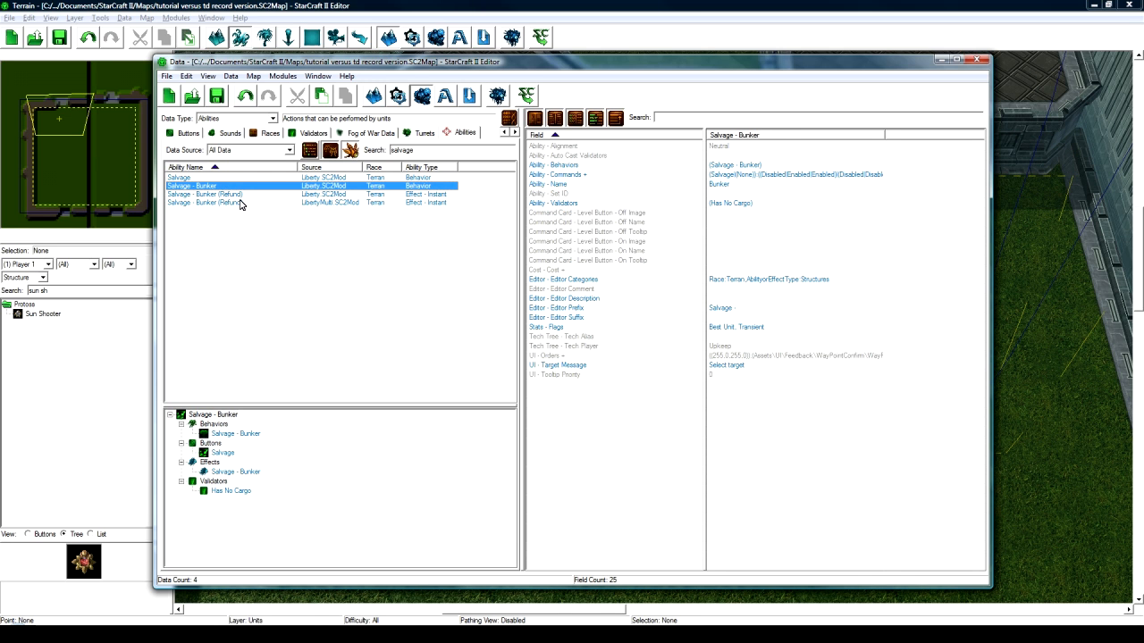
left_click(239, 204)
- Duplicate the Salvage - Bunker (Refund) ability together with its Salvage button
right_click(241, 207)
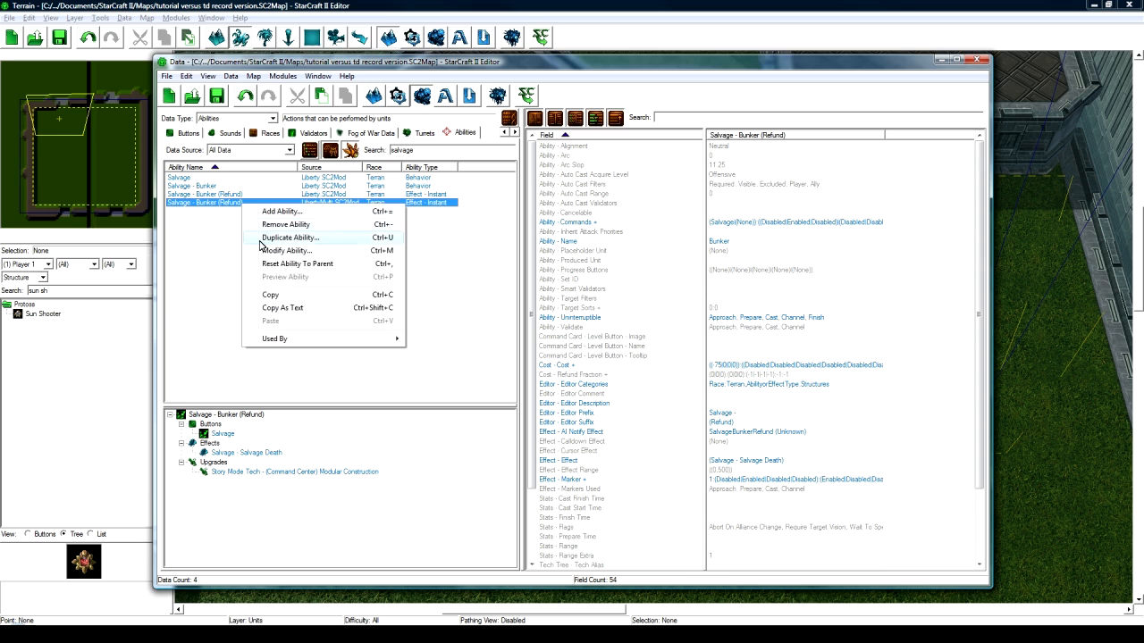
left_click(261, 239)
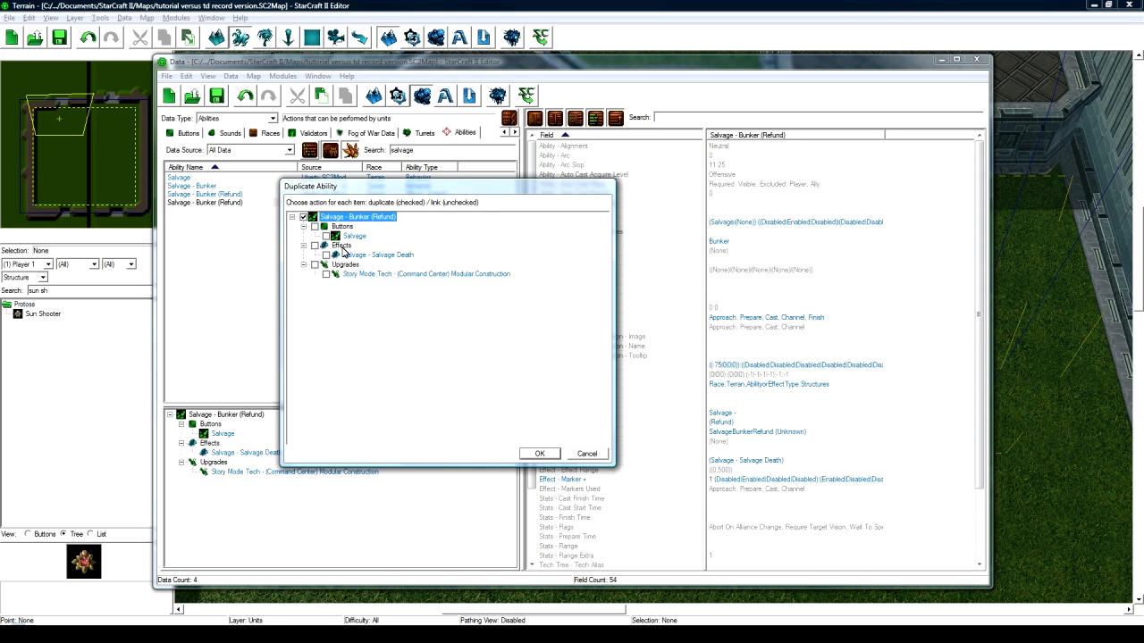
left_click(315, 227)
left_click(541, 454)
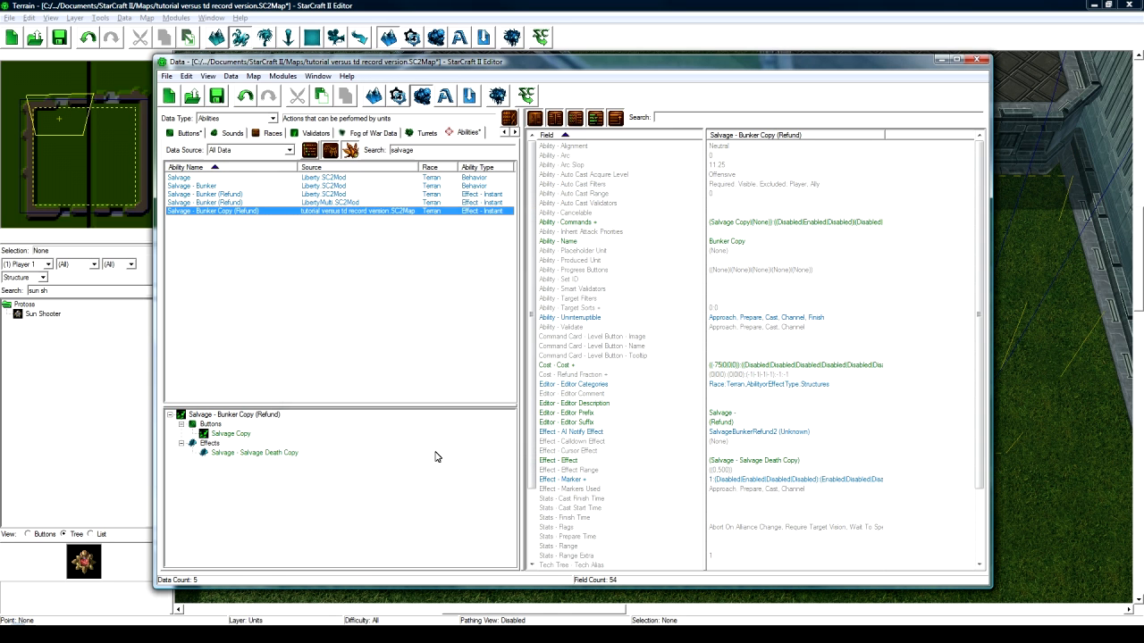
- Clear the copied effect's editor prefix and rename it Sell Death (ID SellDeath)
left_click(264, 453)
double_click(732, 252)
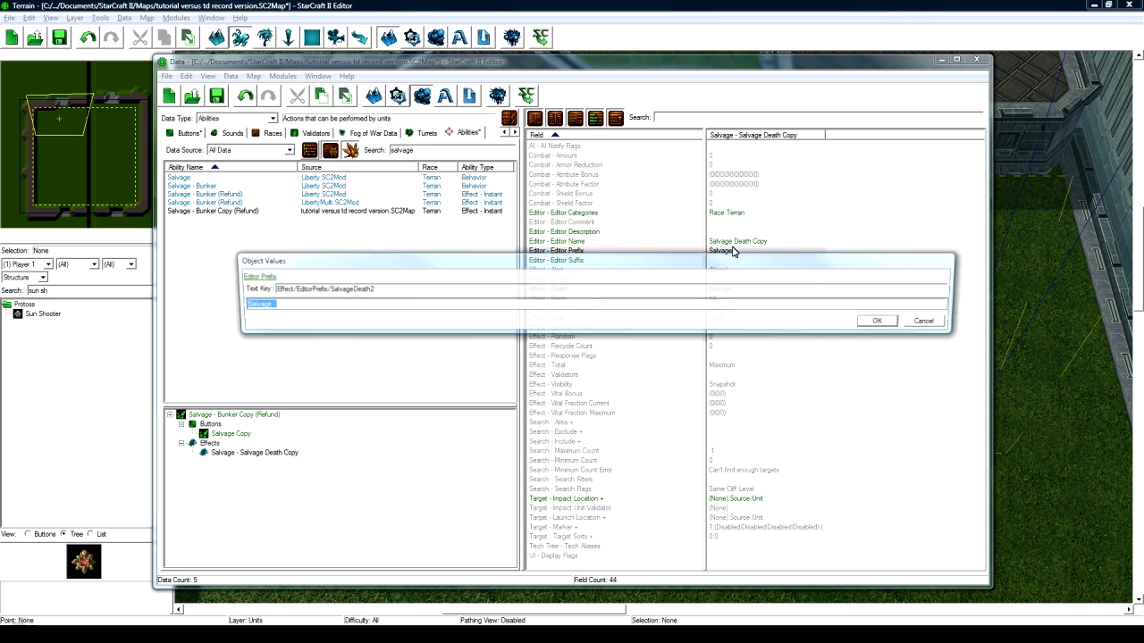
key("Delete")
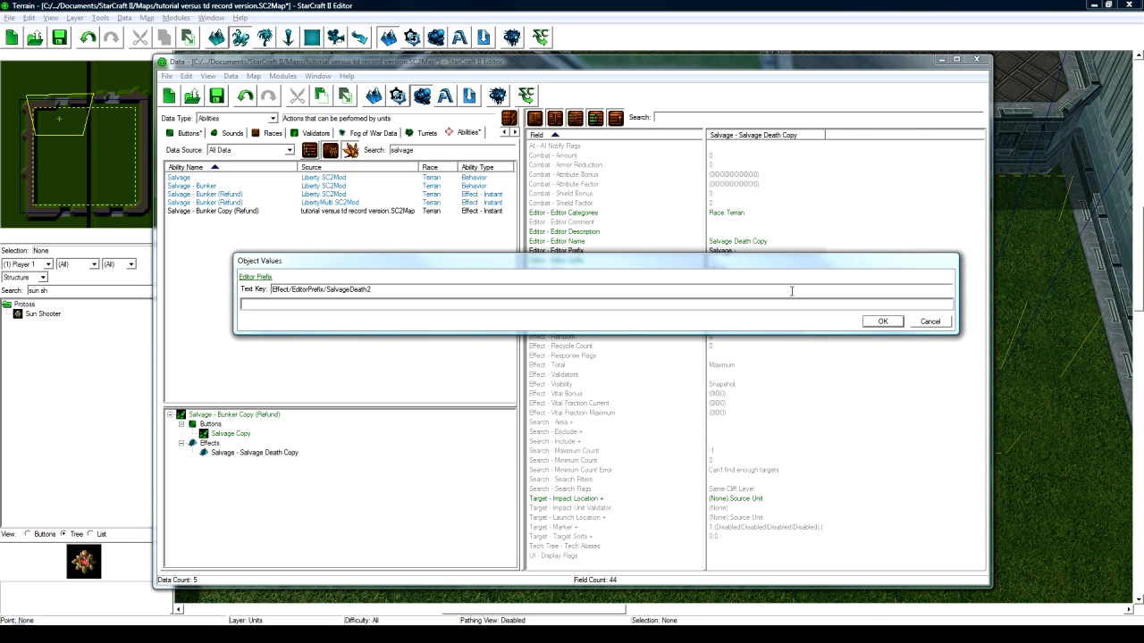
left_click(882, 321)
double_click(241, 453)
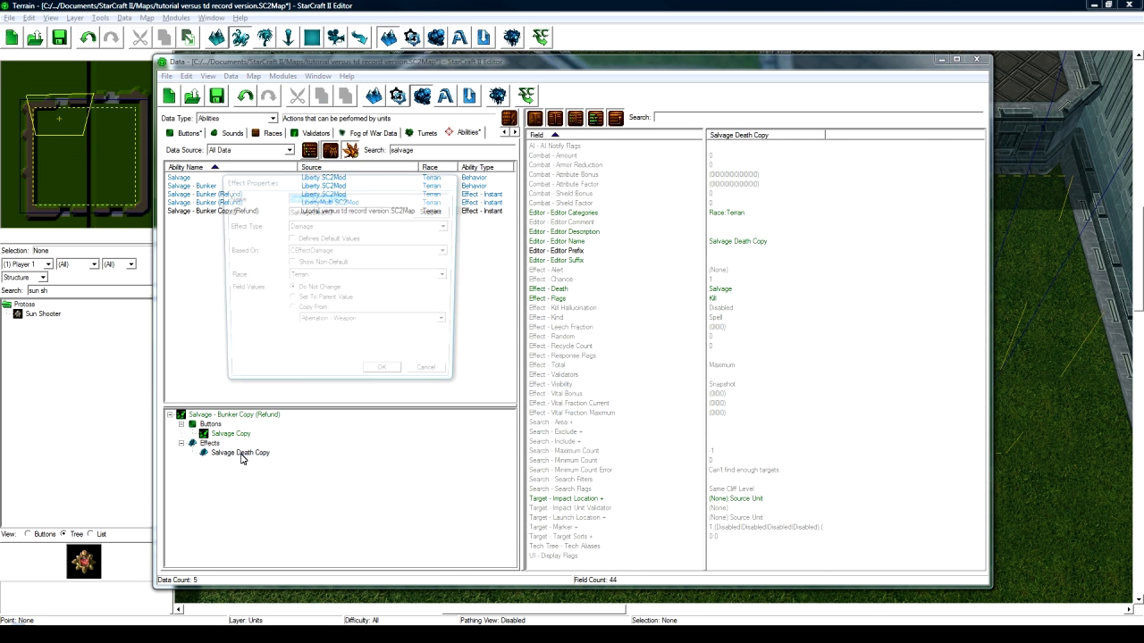
type("Self Death")
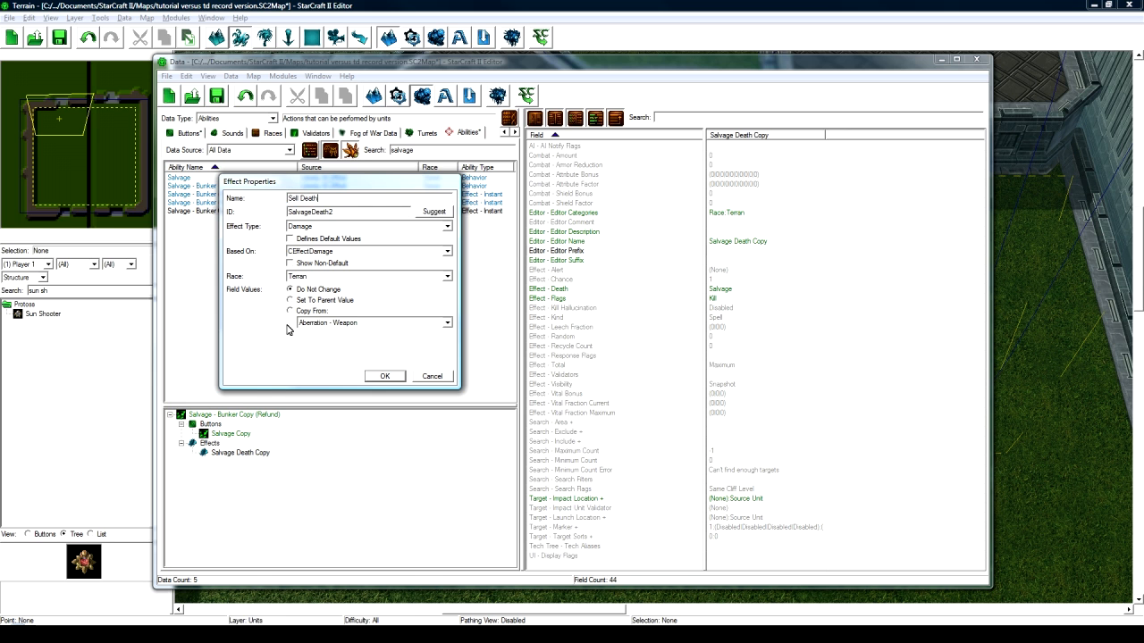
left_click(434, 211)
left_click(384, 375)
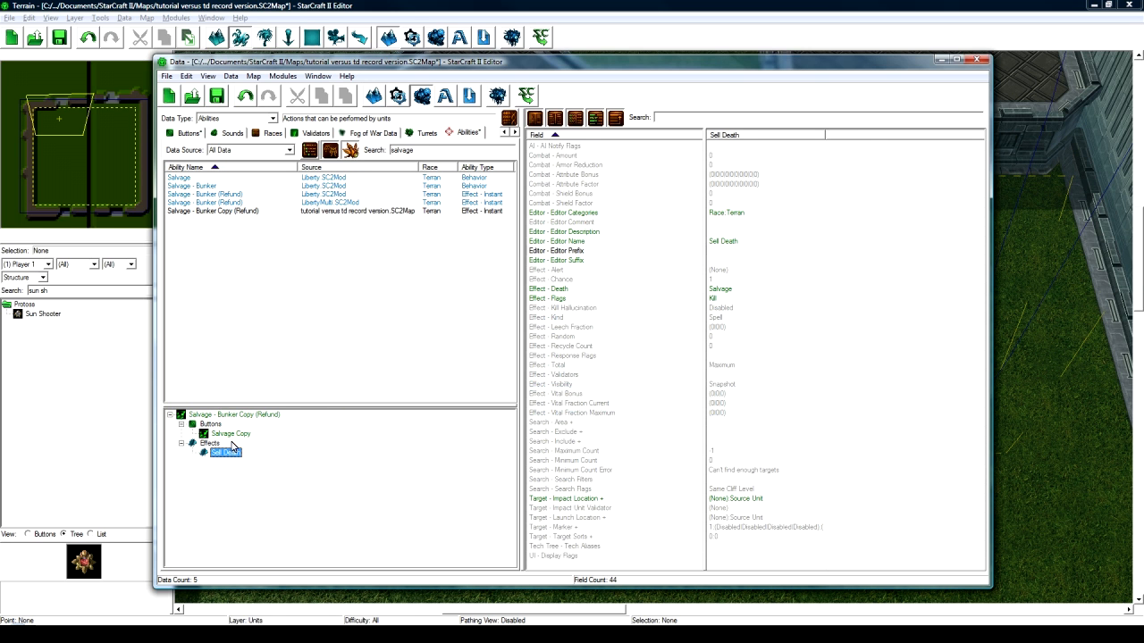
- Rename the copied button to Sell Tower with ID SellTower
double_click(231, 434)
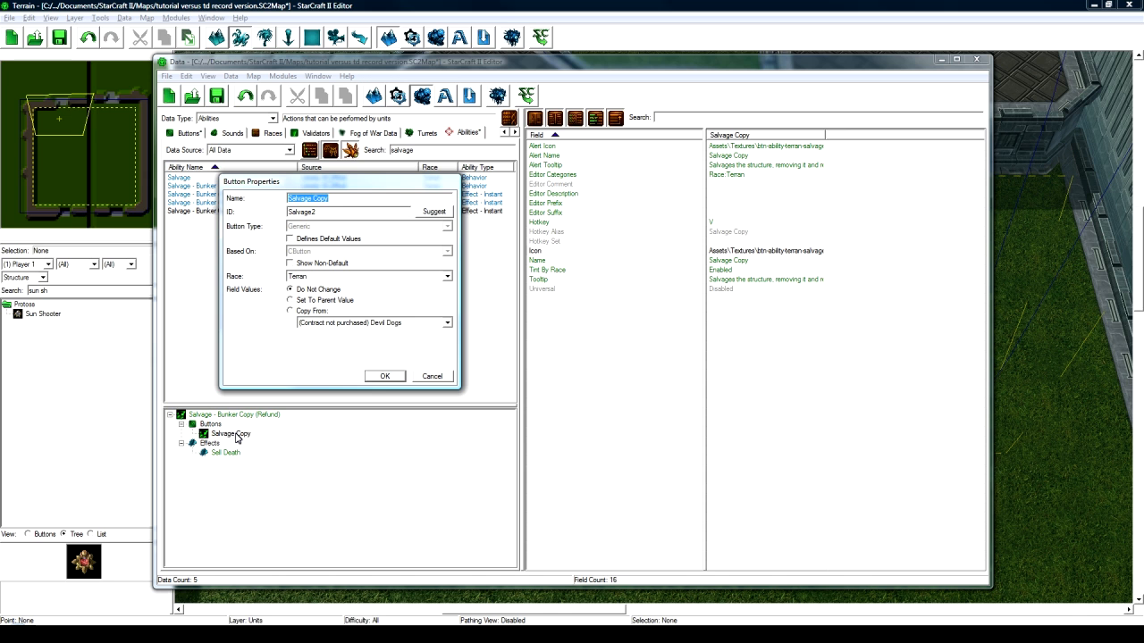
type("Sell Tower")
left_click(433, 211)
left_click(386, 375)
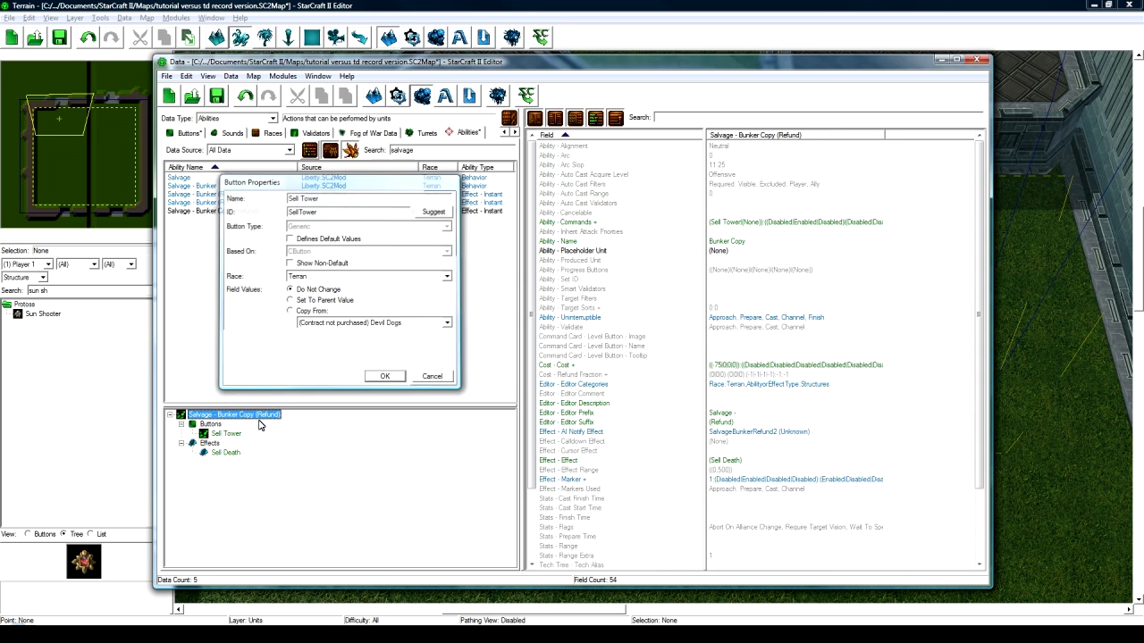
- Rename the copied ability Sell Tower and clear its editor prefix
double_click(253, 416)
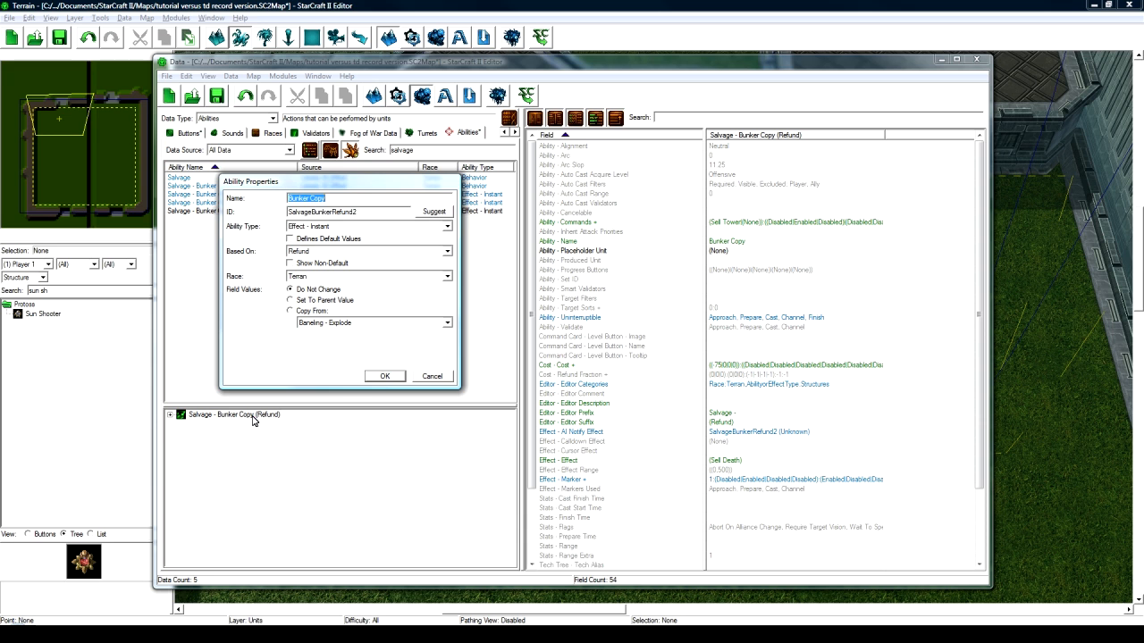
type("Sell Tower")
left_click(394, 376)
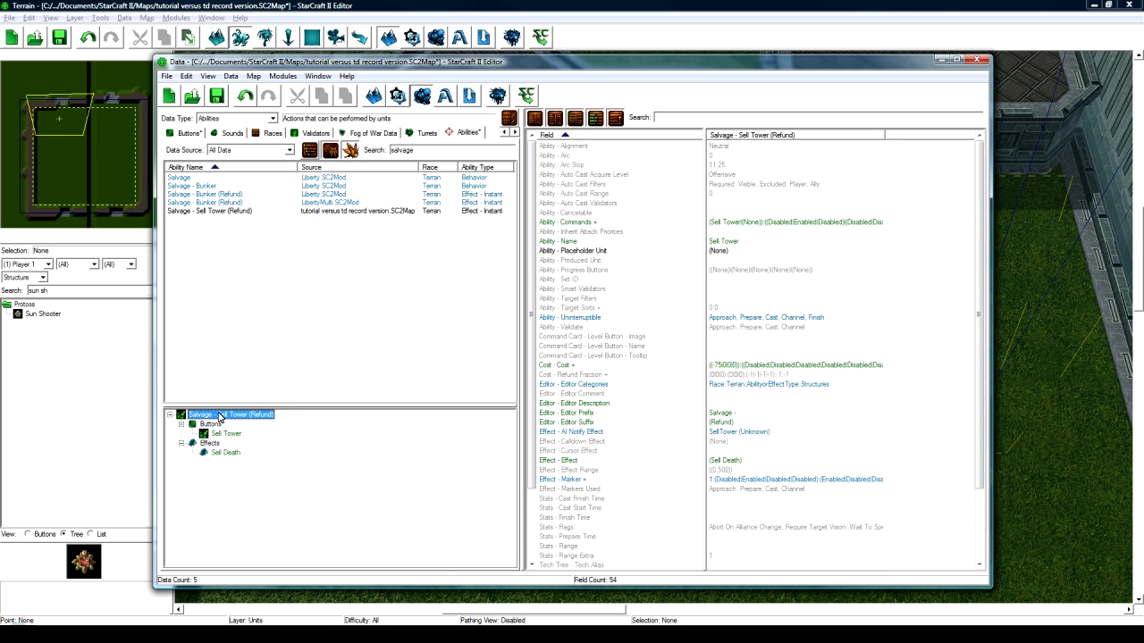
double_click(769, 413)
key("BackSpace")
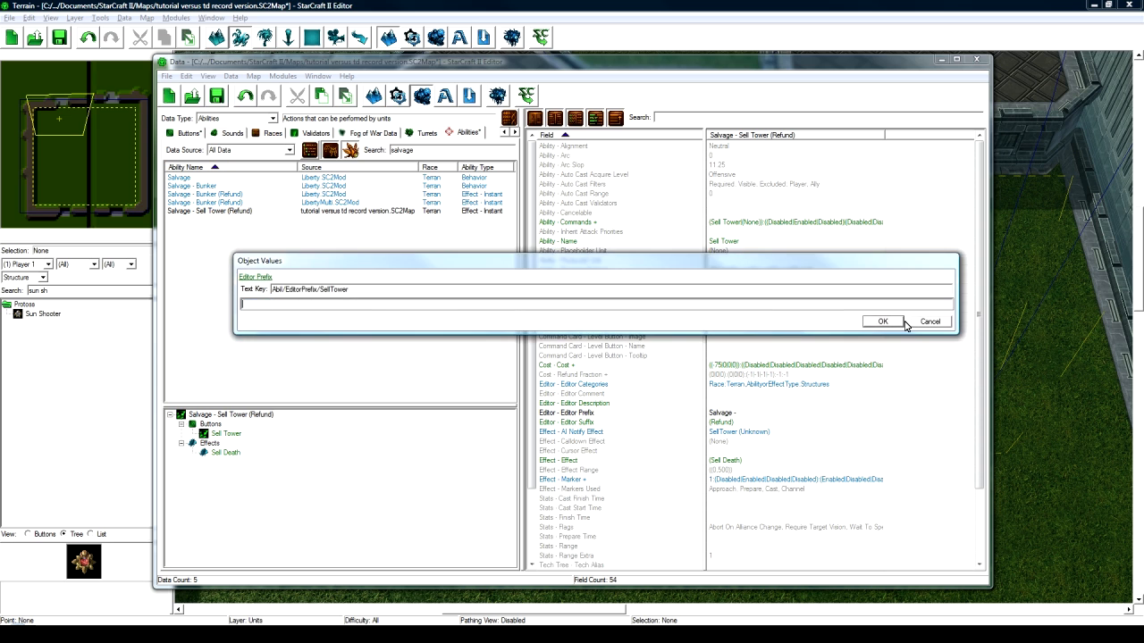
left_click(882, 322)
- Set the Sell Tower button's hotkey to Q
left_click(229, 416)
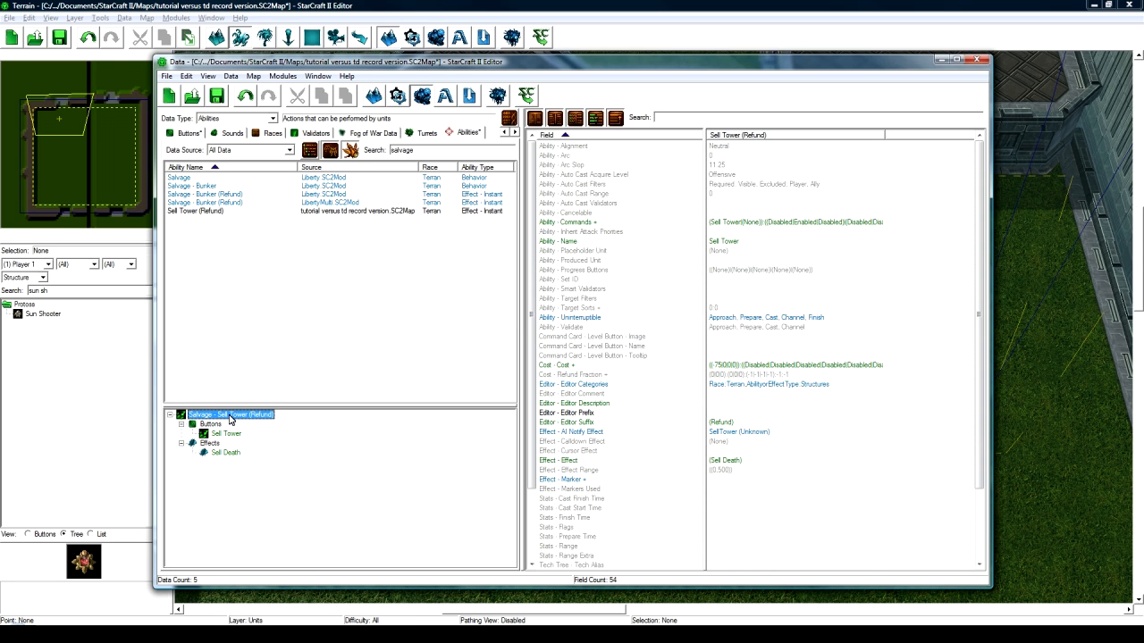
left_click(226, 434)
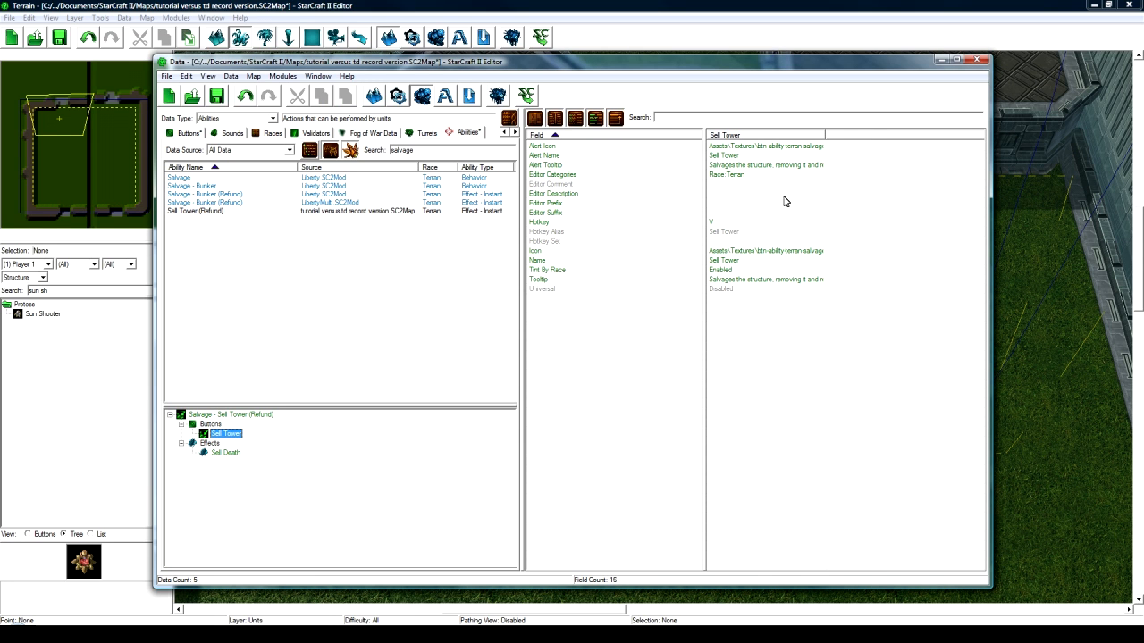
double_click(745, 223)
key("q")
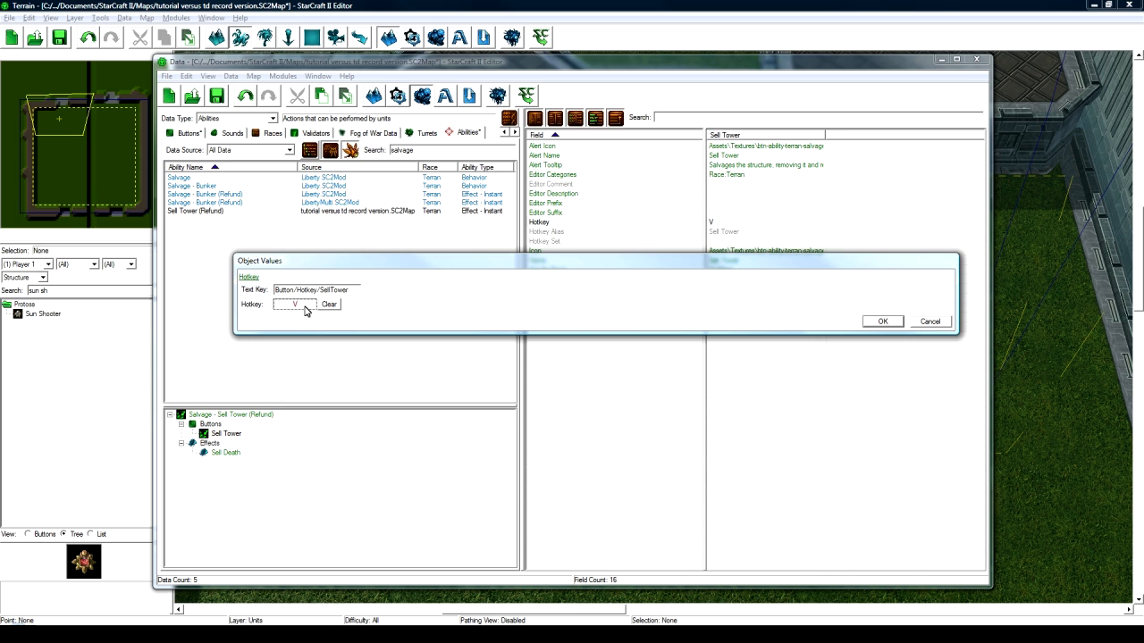
left_click(881, 322)
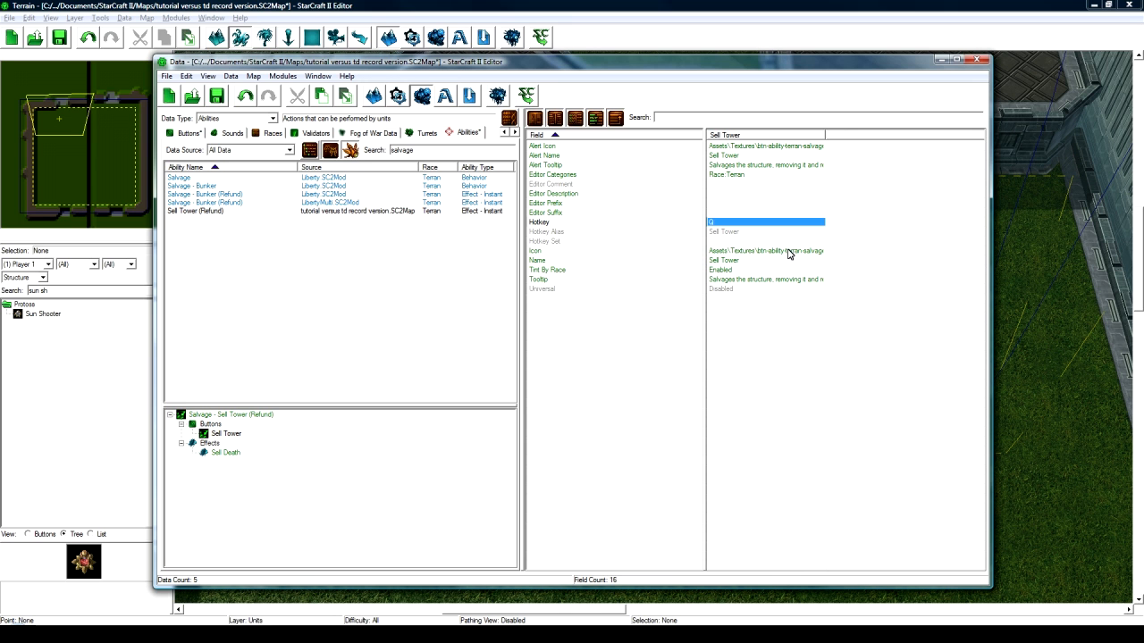
- Replace the button's tooltip with "Sells this tower for 50% of its value."
left_click(789, 253)
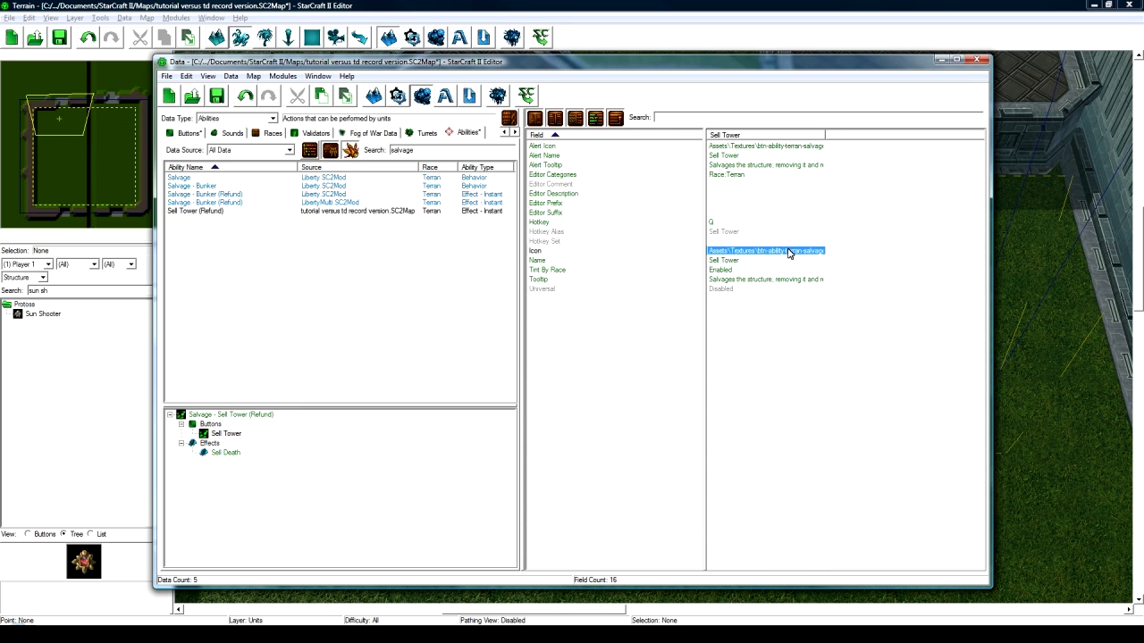
double_click(732, 280)
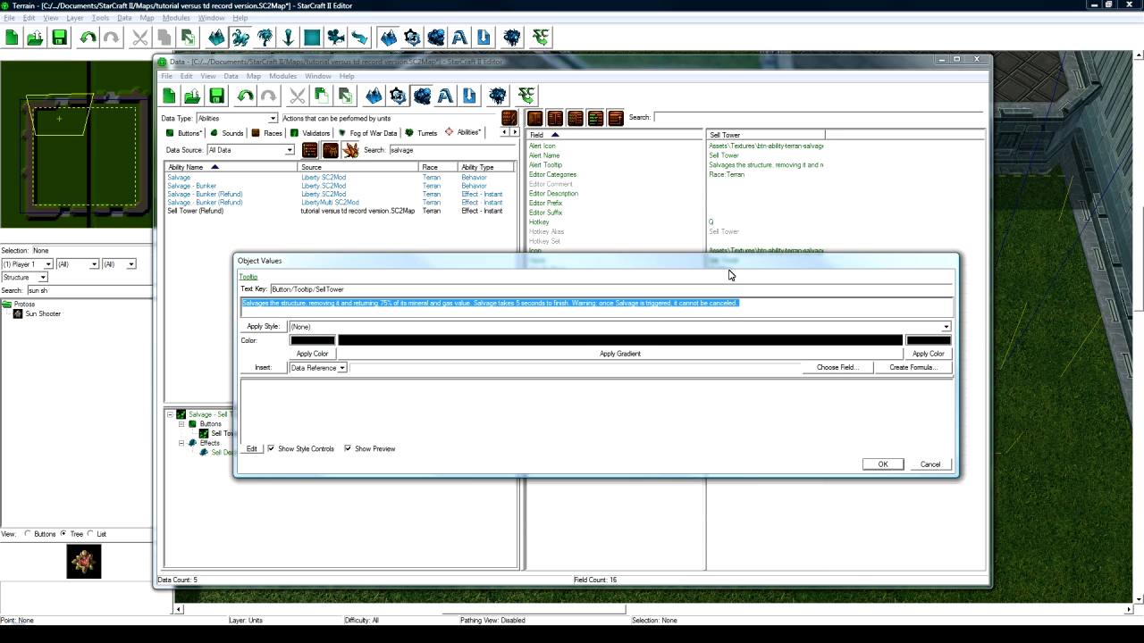
key("ctrl+a")
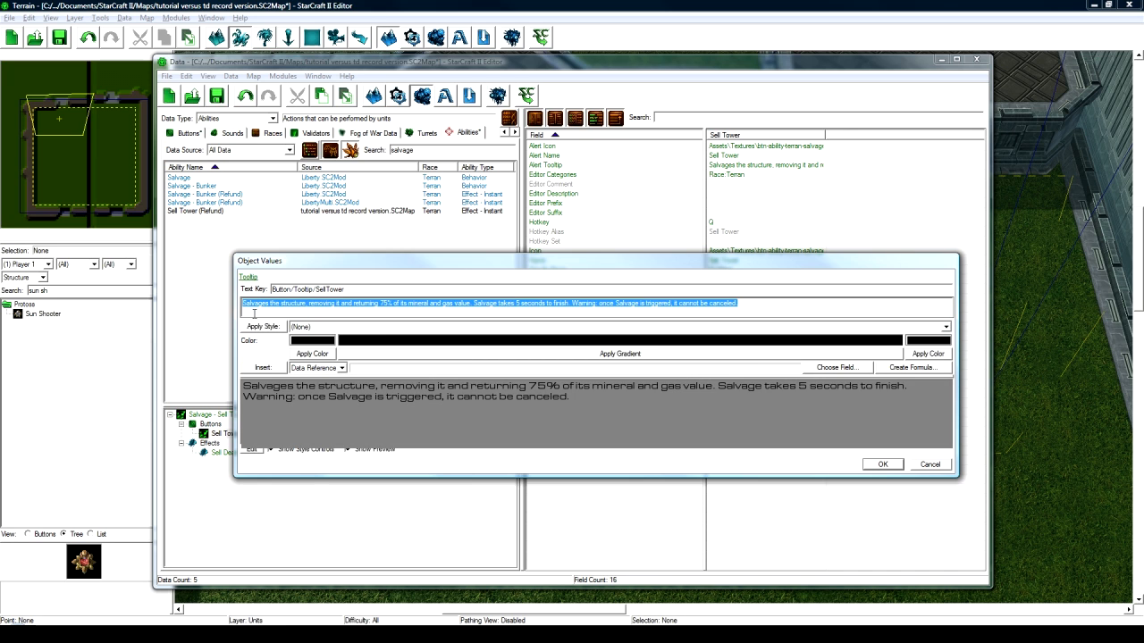
type("Sells this tow")
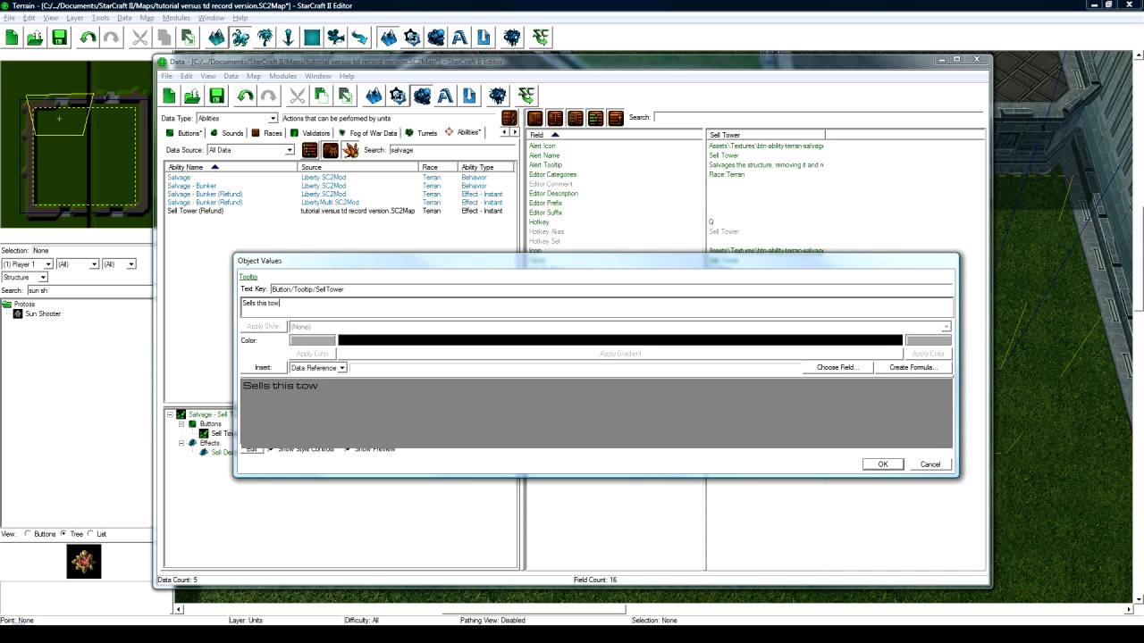
type("er for 50% of its value.")
left_click(880, 464)
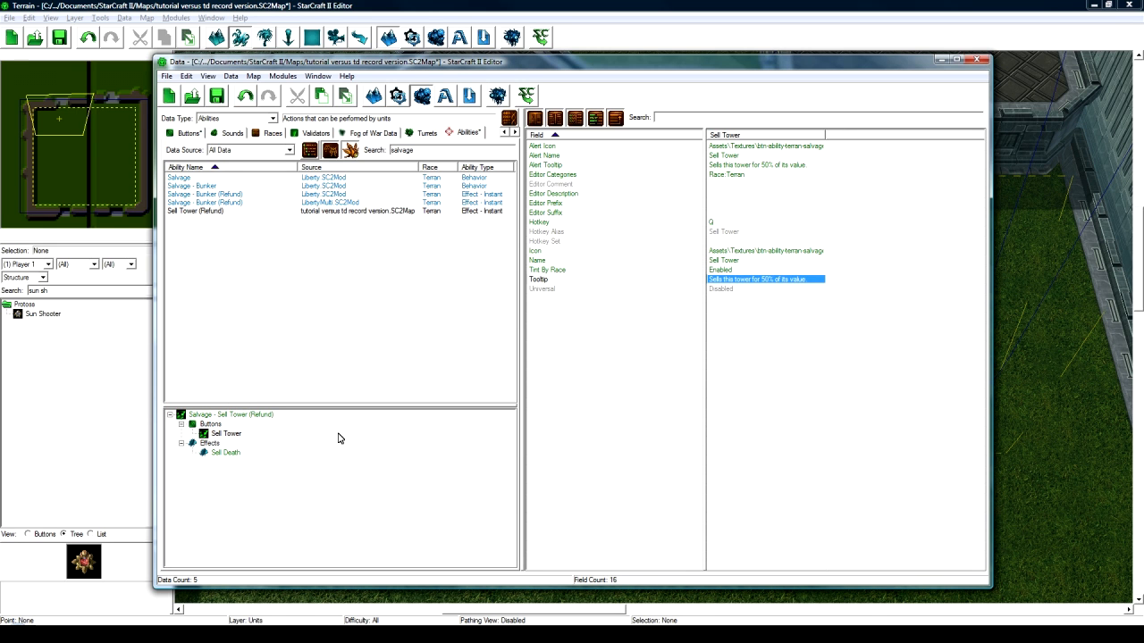
- Review the Sell Death effect's flags and impact location, then the ability and button fields
left_click(227, 453)
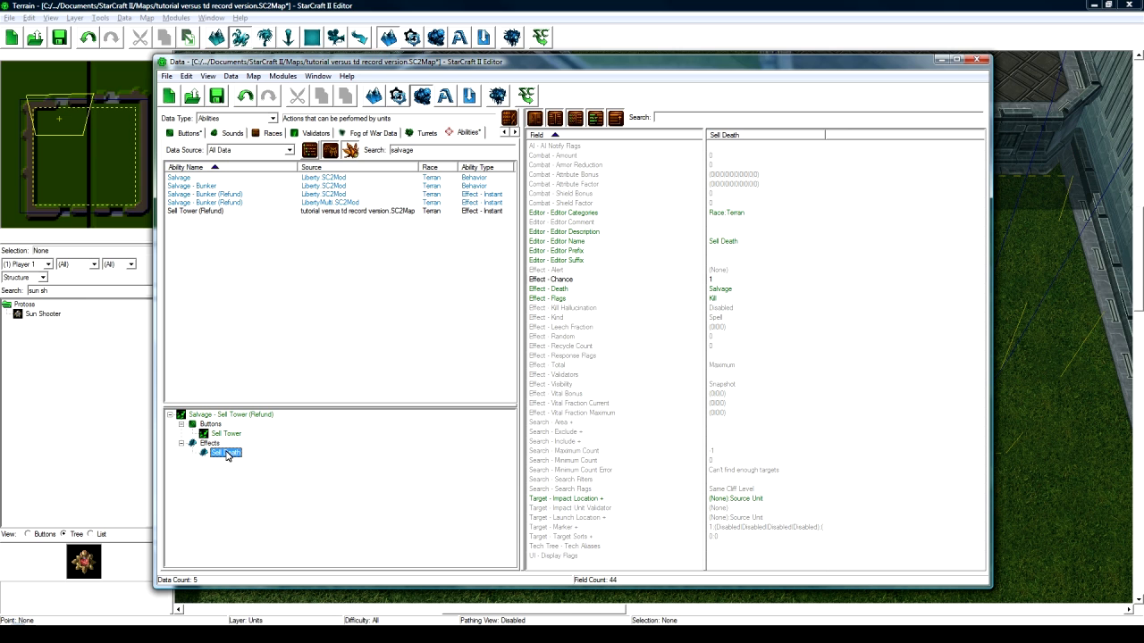
left_click(617, 299)
left_click(738, 299)
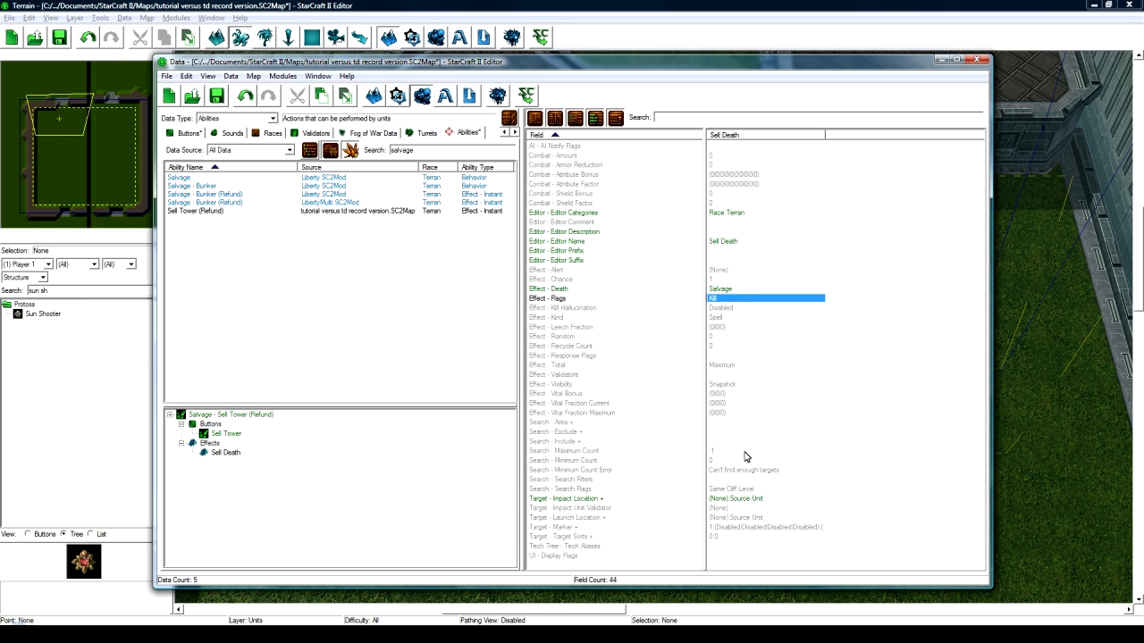
left_click(756, 498)
left_click(268, 415)
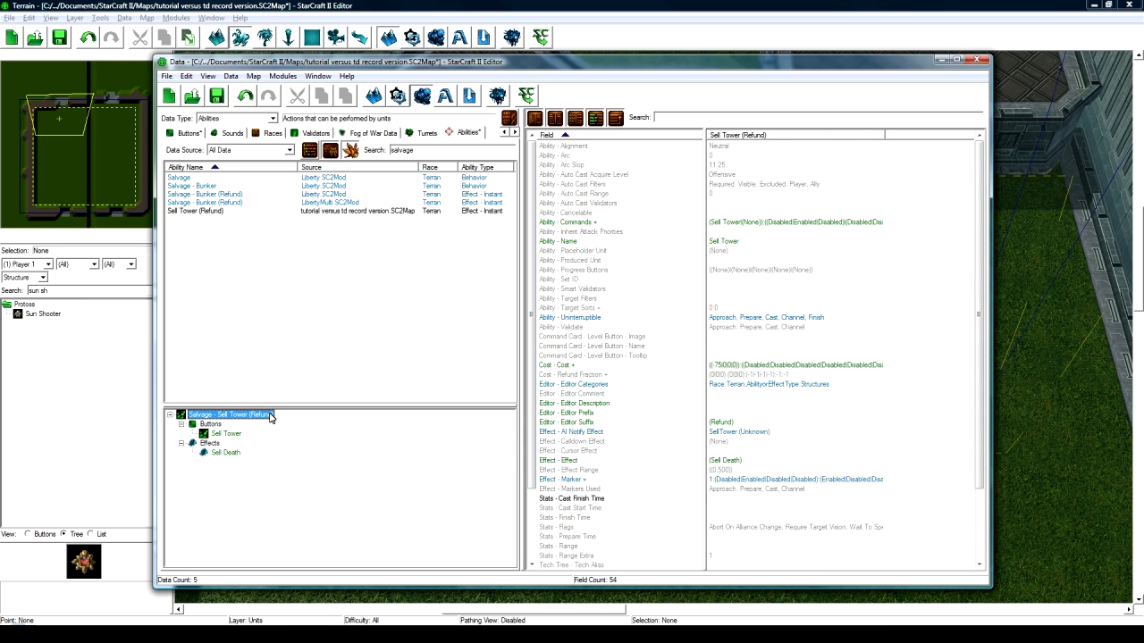
left_click(237, 452)
left_click(228, 416)
left_click(236, 433)
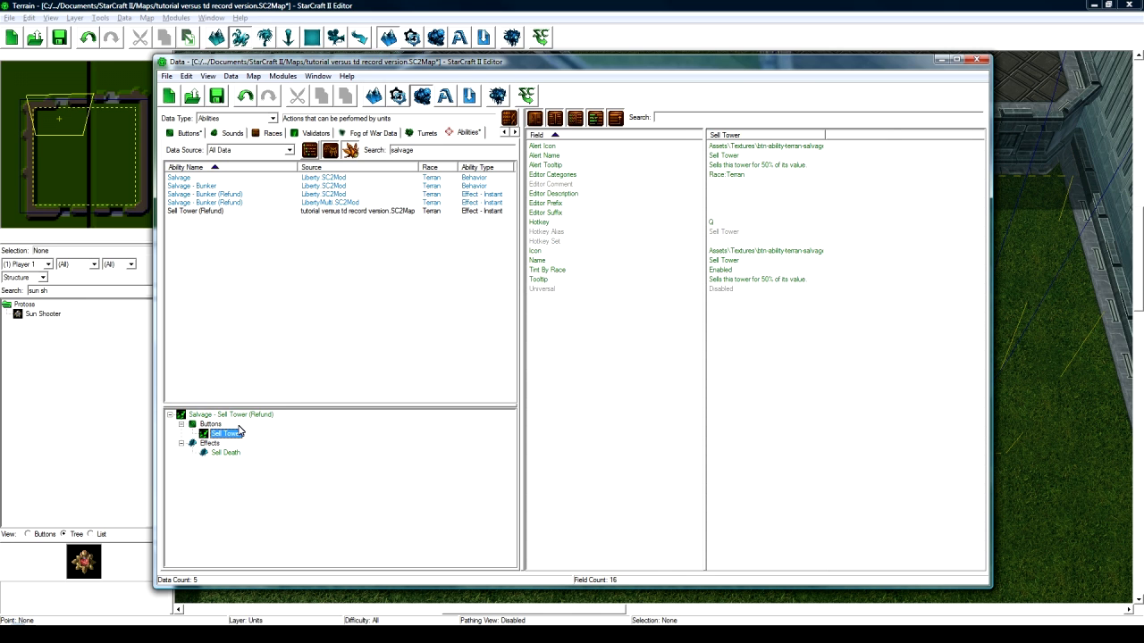
left_click(240, 416)
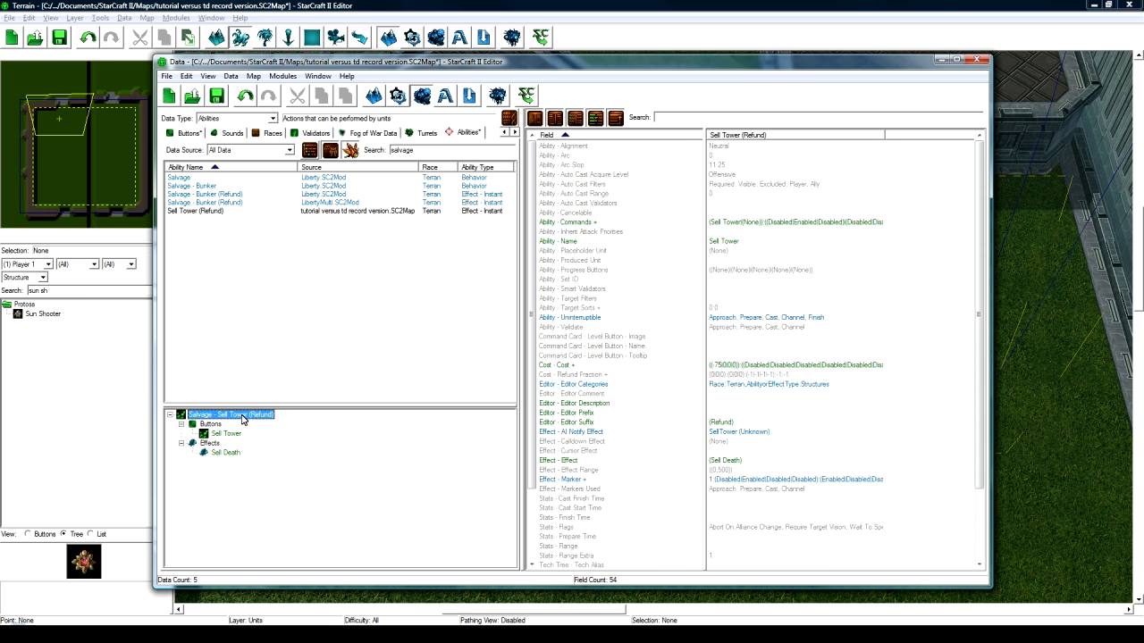
left_click(747, 368)
scroll(742, 370, "down", 1)
left_click(724, 402)
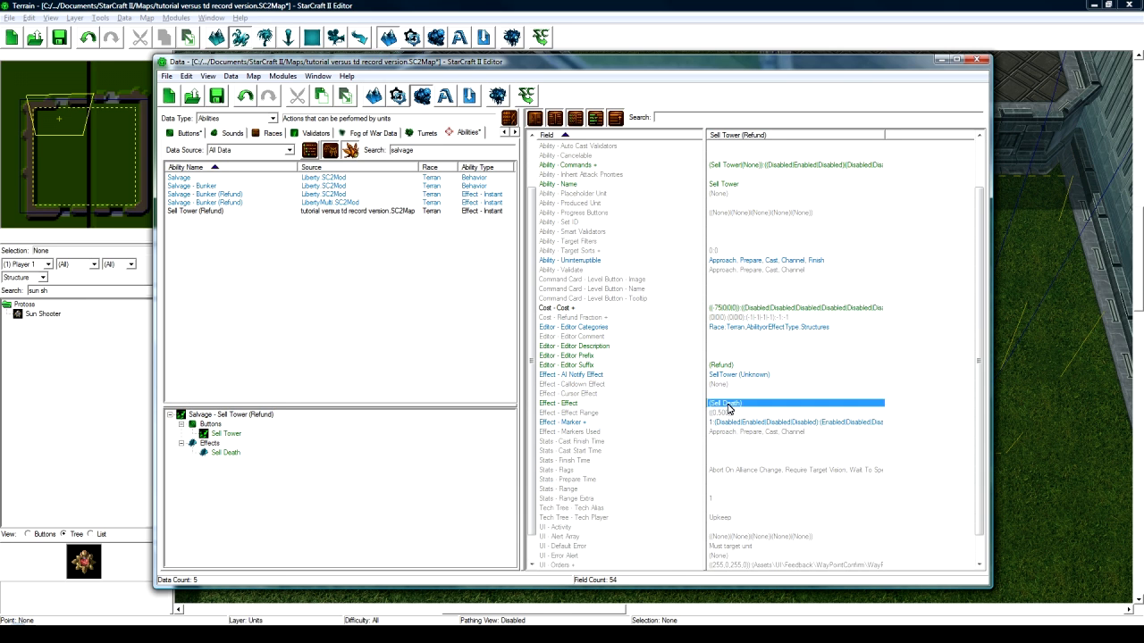
left_click(224, 453)
left_click(734, 299)
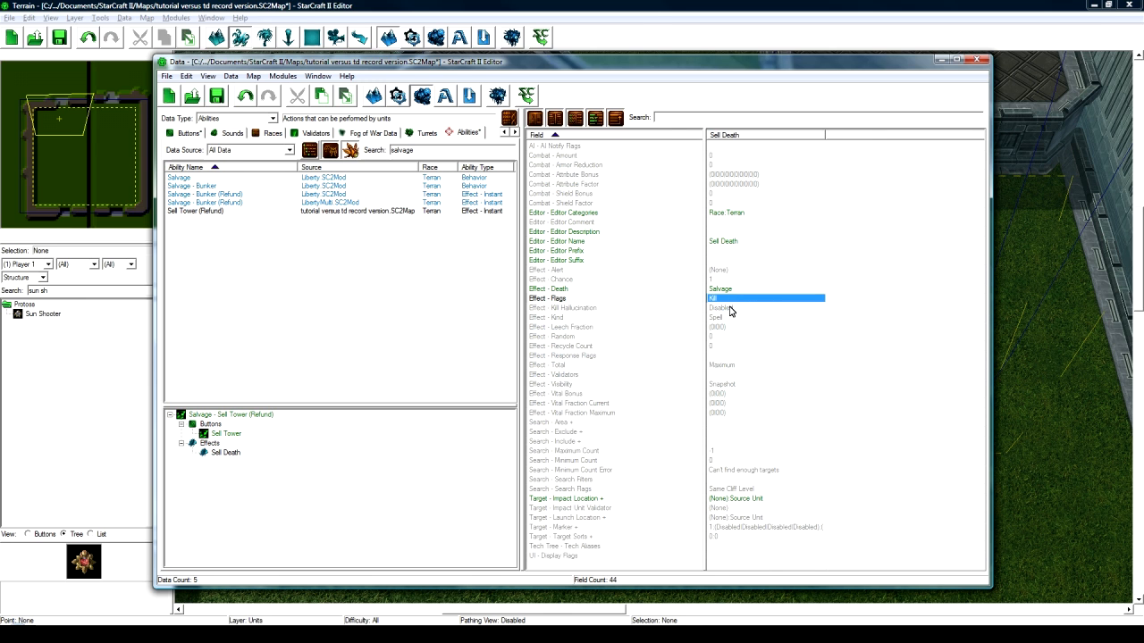
left_click(748, 499)
left_click(268, 415)
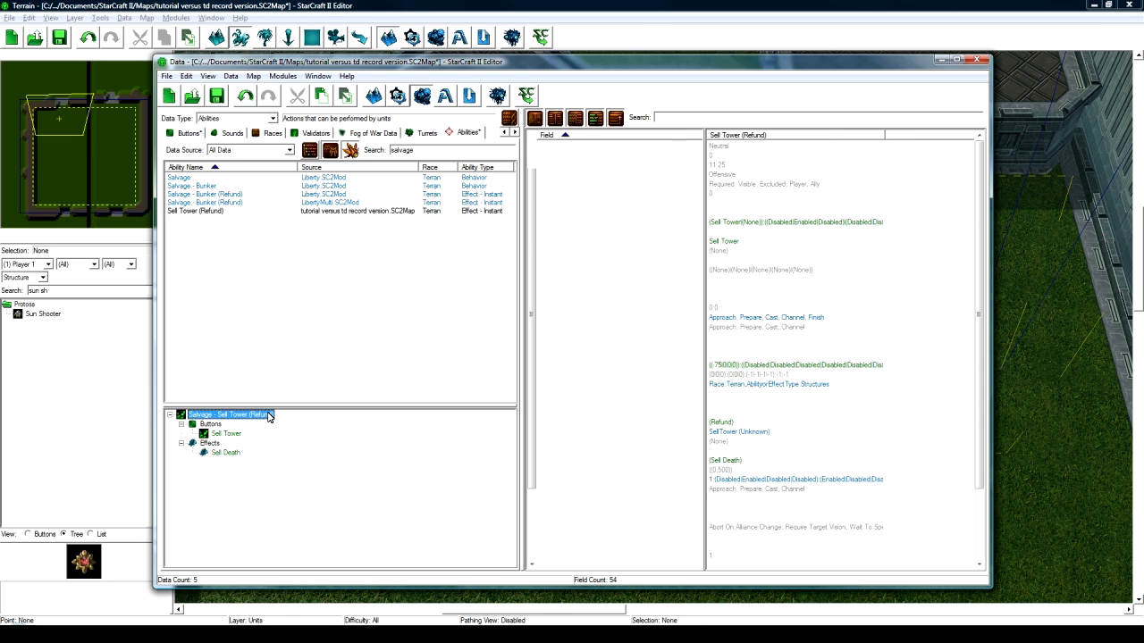
left_click(800, 222)
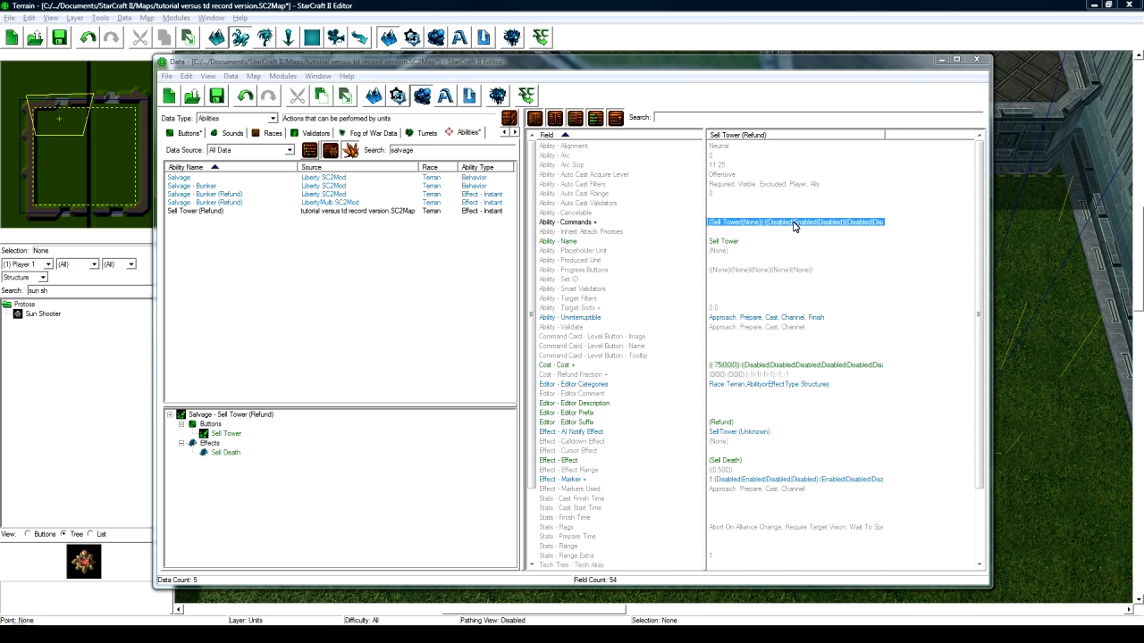
double_click(793, 224)
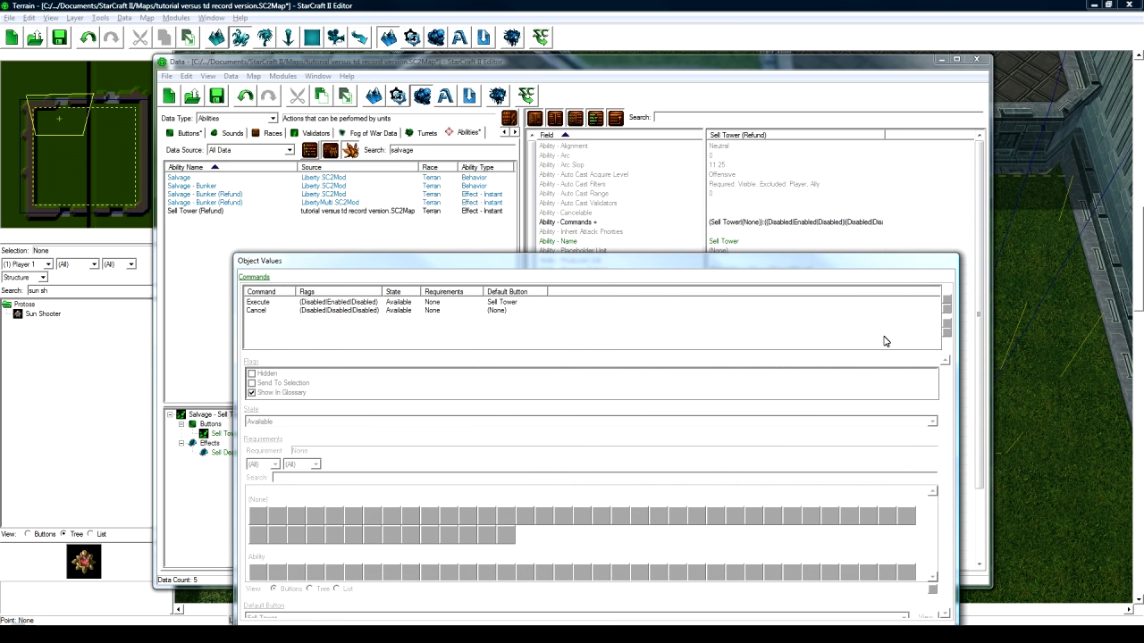
left_click(923, 547)
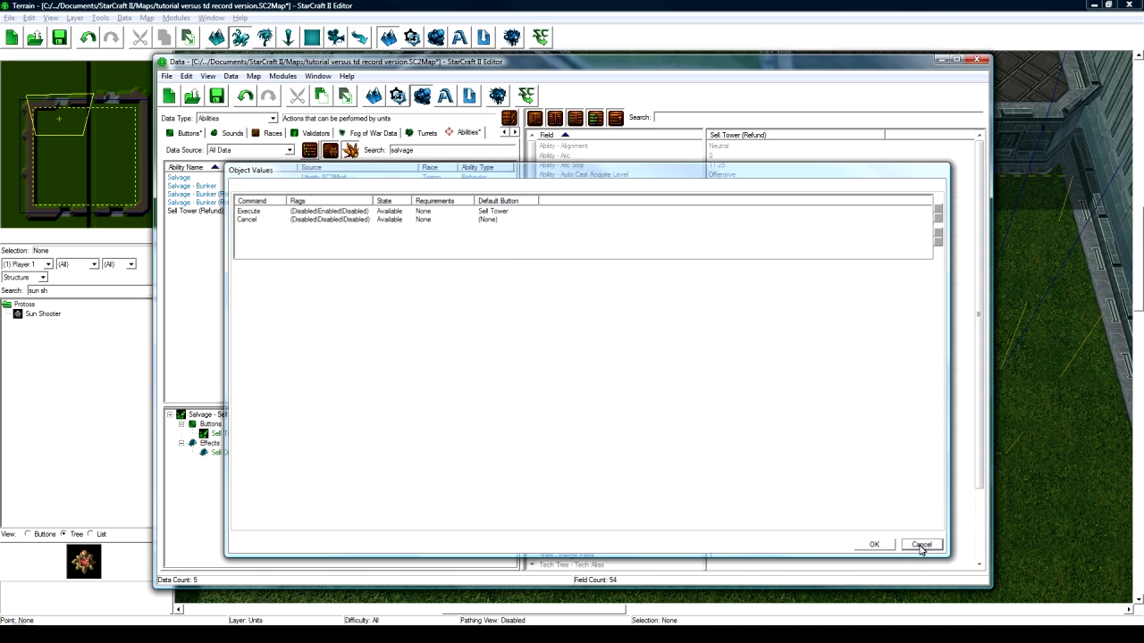
scroll(751, 295, "down", 1)
- Change the Minerals technology resource cost from -75 to 0
double_click(751, 337)
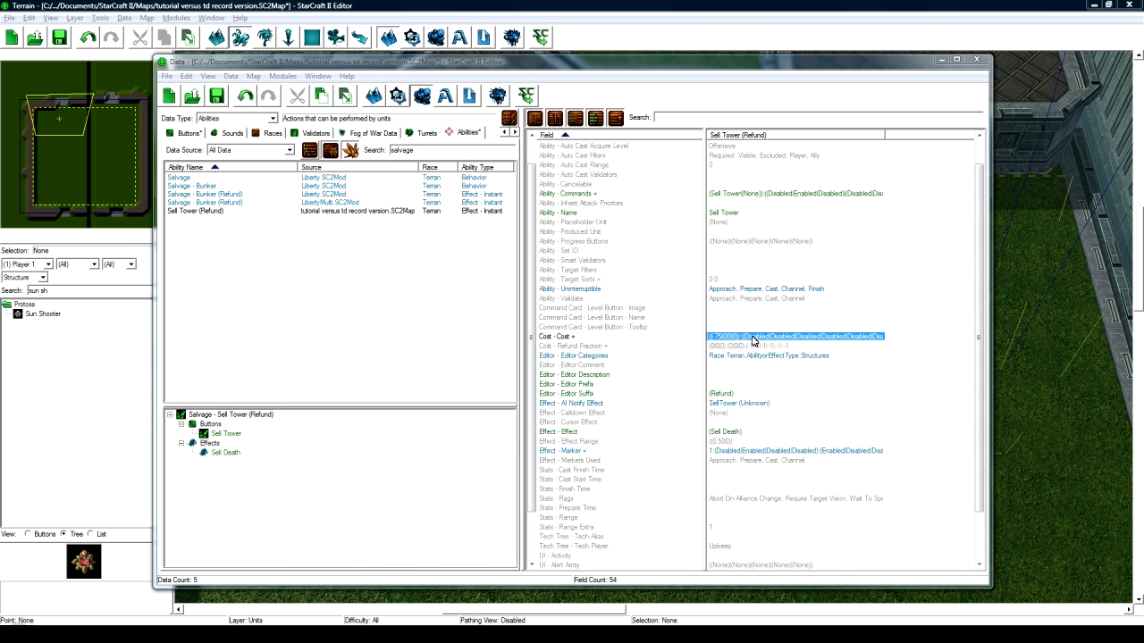
left_click(701, 214)
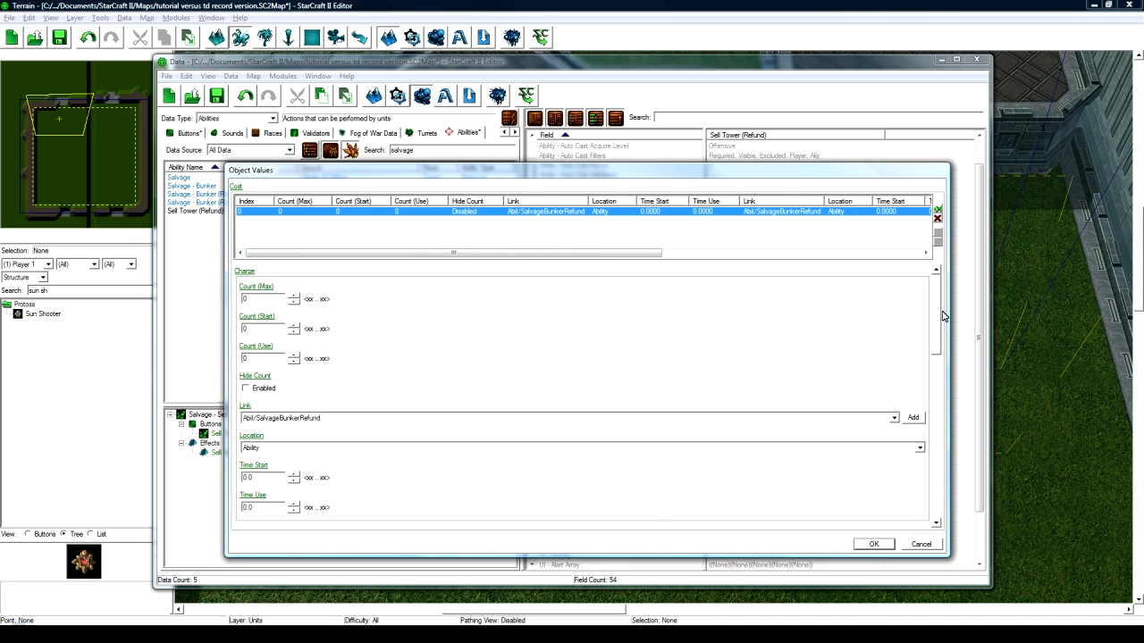
left_click_drag(938, 317, 937, 355)
scroll(937, 356, "down", 10)
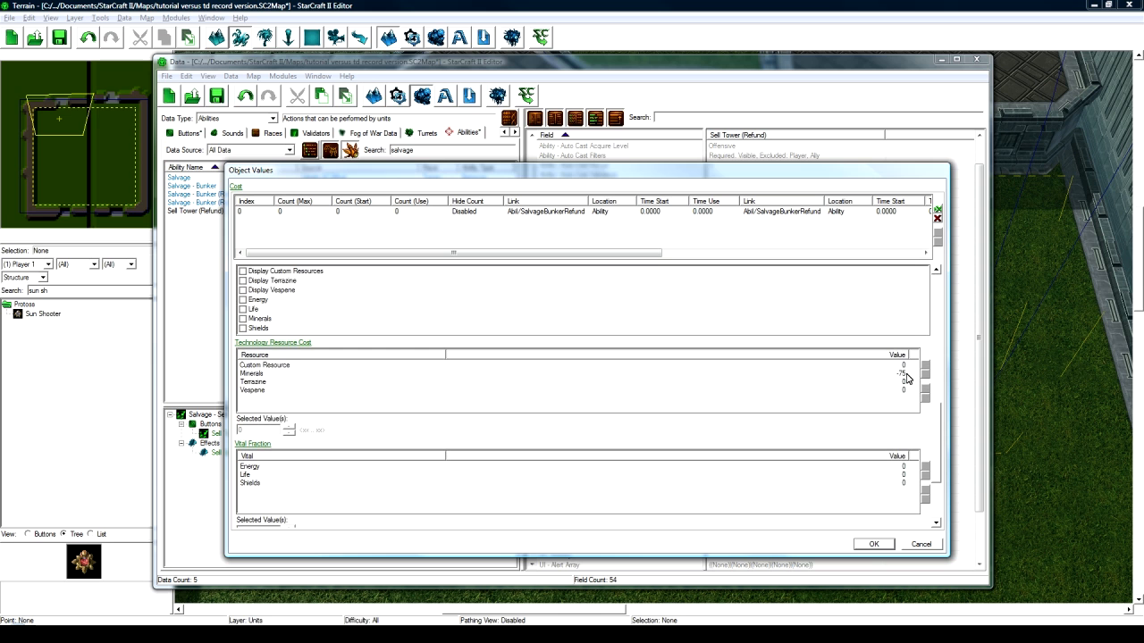
left_click(903, 375)
left_click_drag(250, 430, 230, 430)
type("0")
left_click(873, 544)
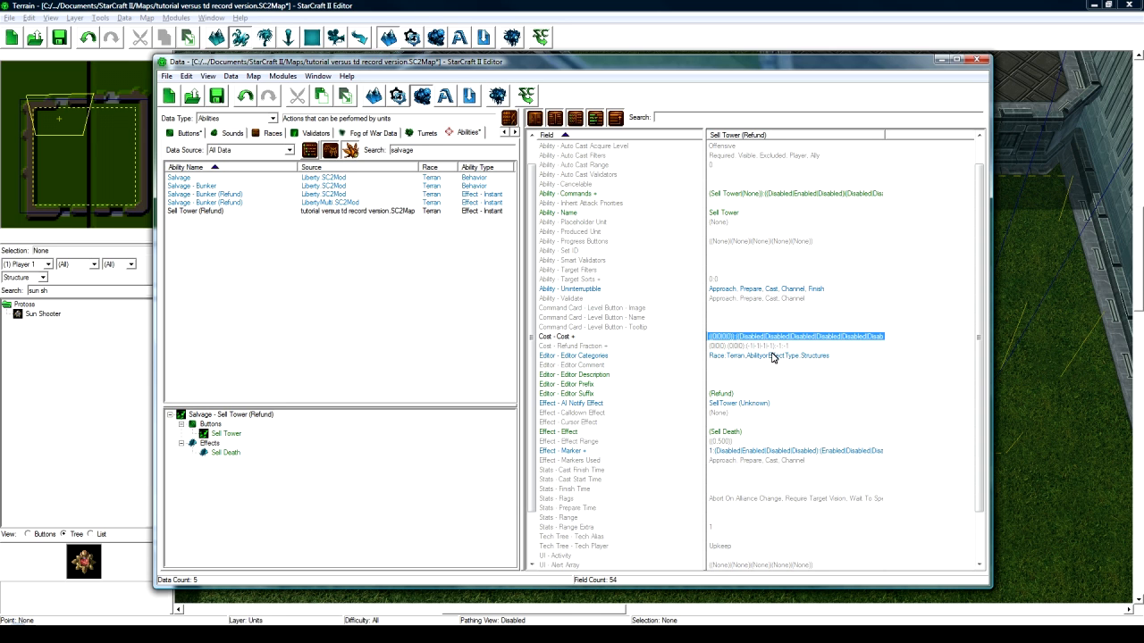
- Review the Sell Tower button's and Sell Tower (Refund) ability's fields
scroll(746, 400, "down", 2)
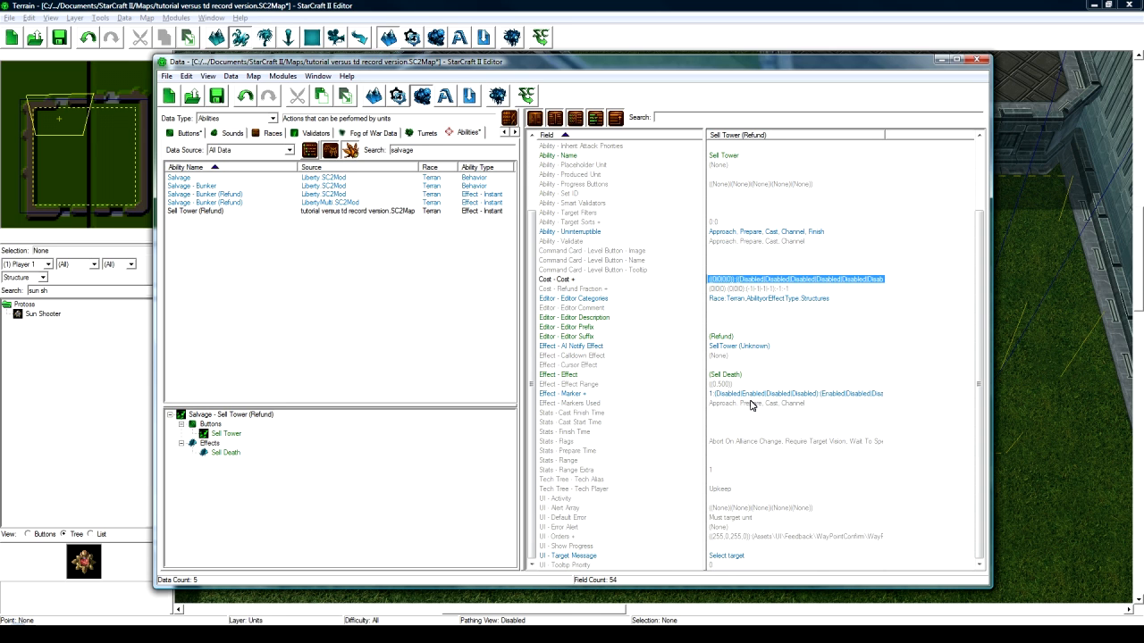
scroll(750, 396, "up", 3)
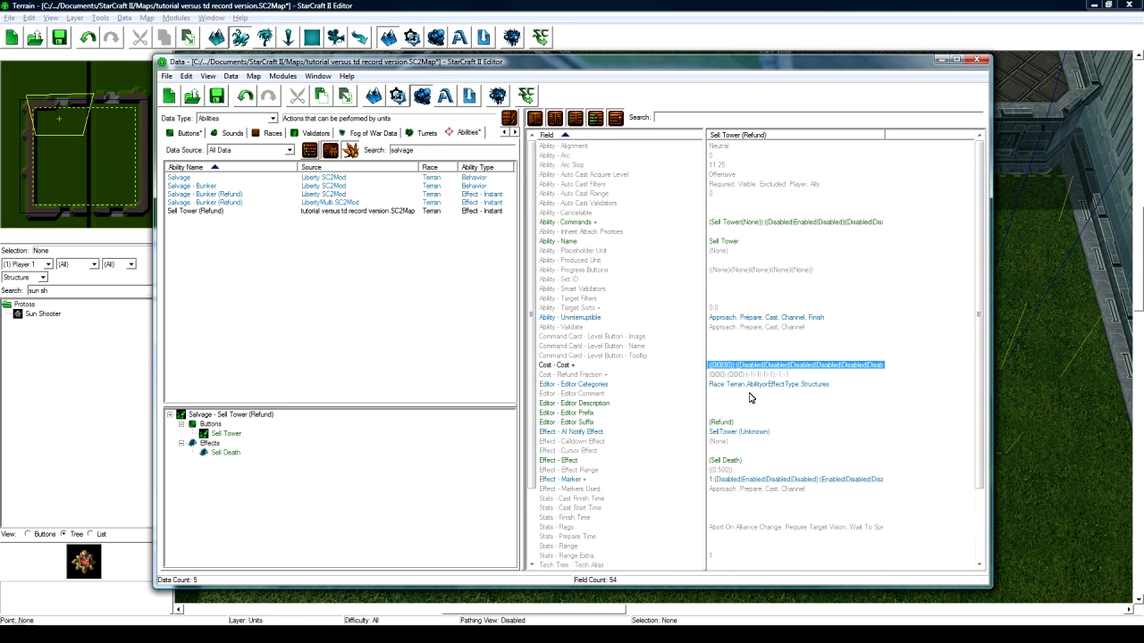
left_click(234, 435)
left_click(243, 416)
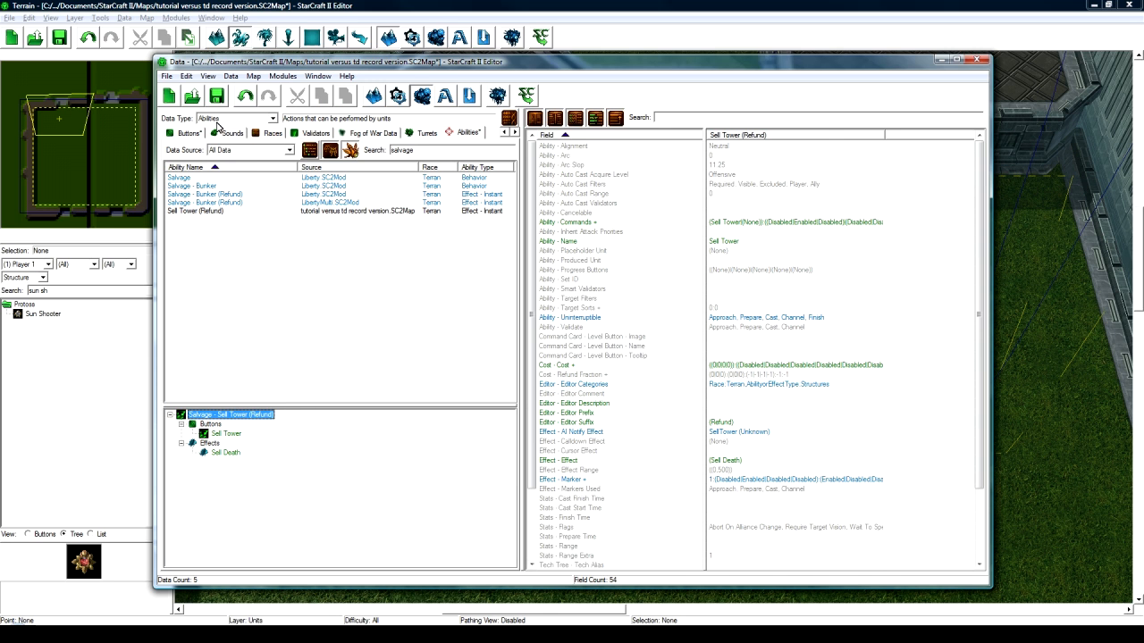
- Show this map's Units with no search filter and select Shadow Blade
left_click(223, 119)
left_click(224, 206)
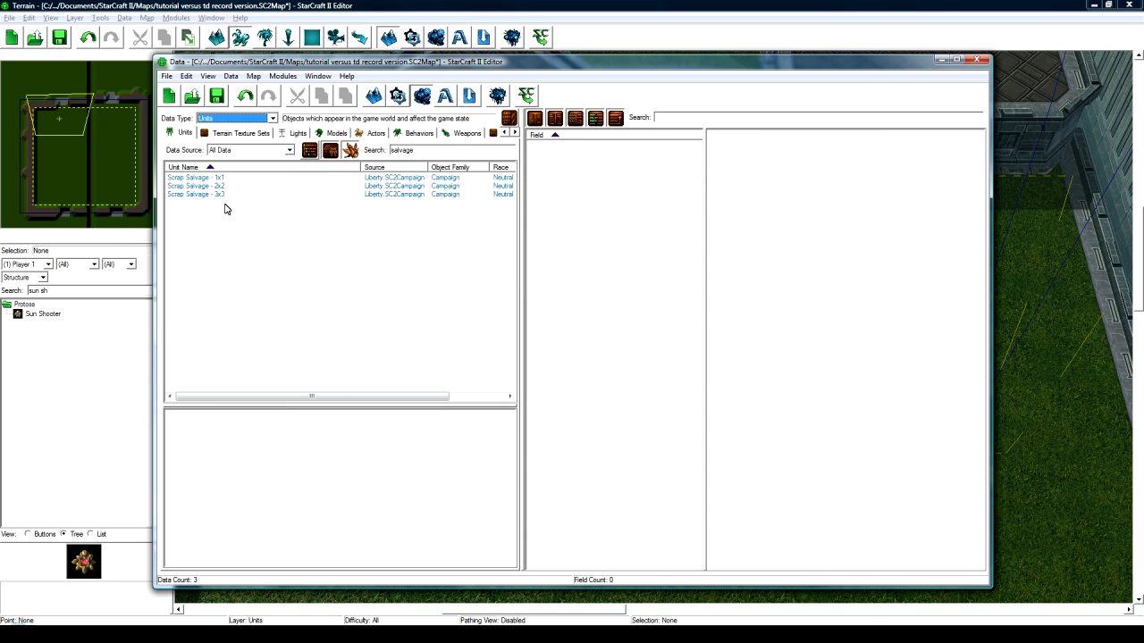
key("BackSpace")
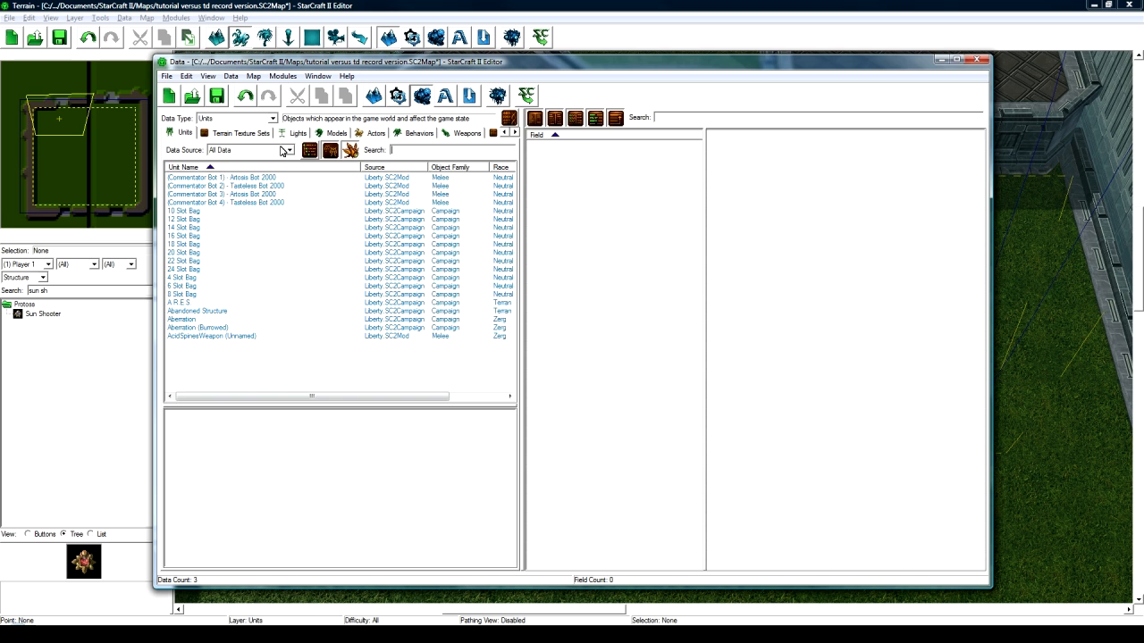
left_click(282, 150)
left_click(278, 208)
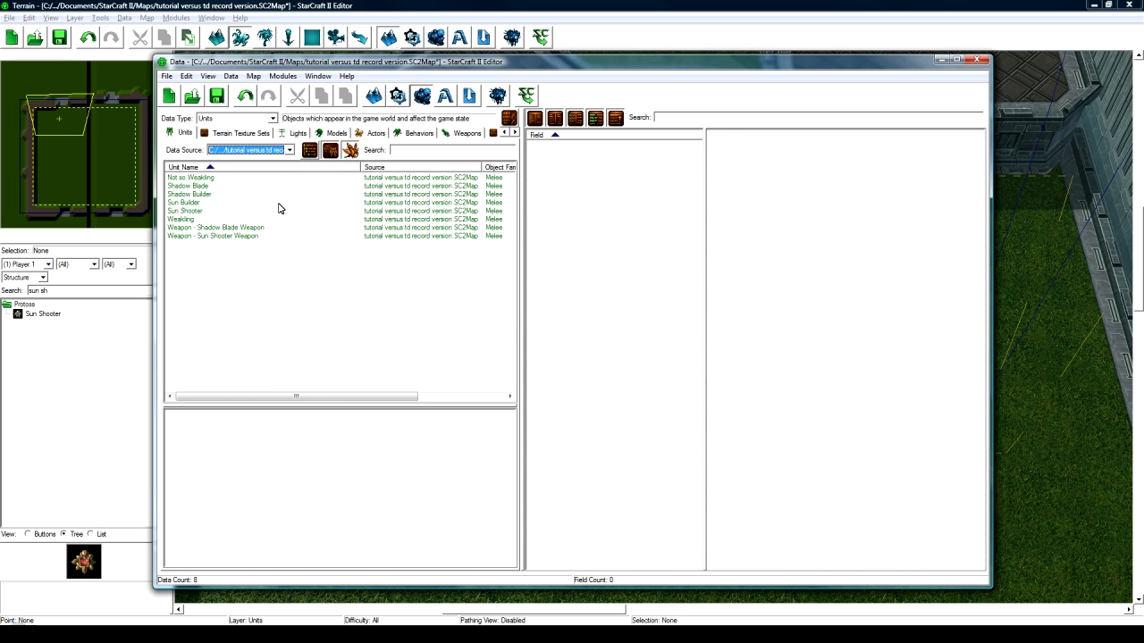
left_click(205, 186)
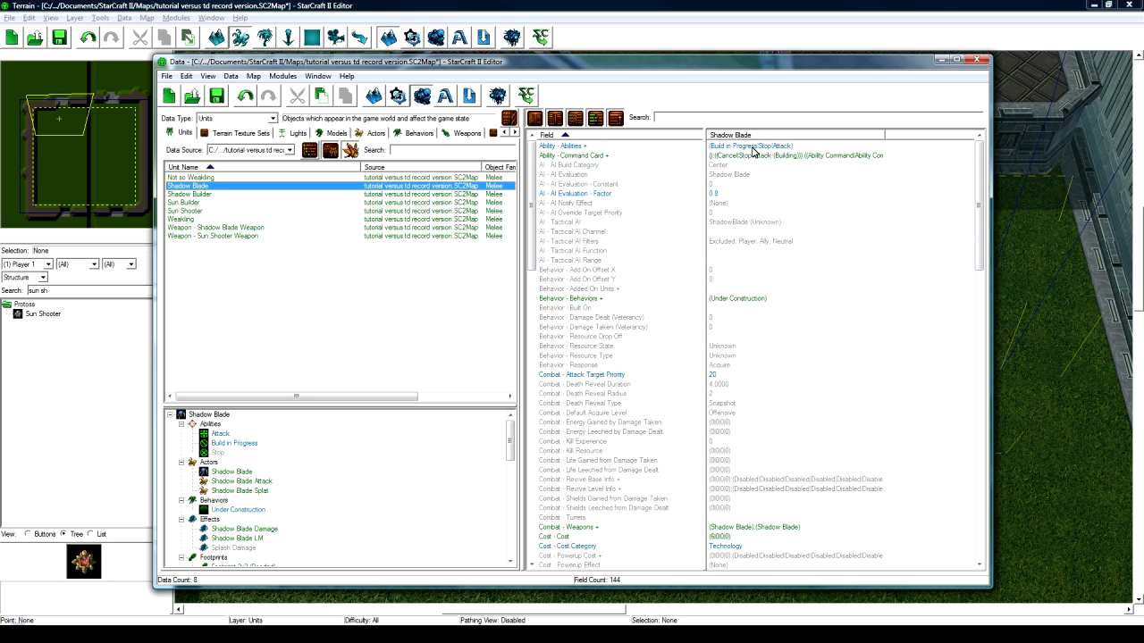
- Add Sell Tower (Refund) to Shadow Blade's abilities list and open its command card
double_click(753, 146)
left_click(295, 227)
key("ctrl+c")
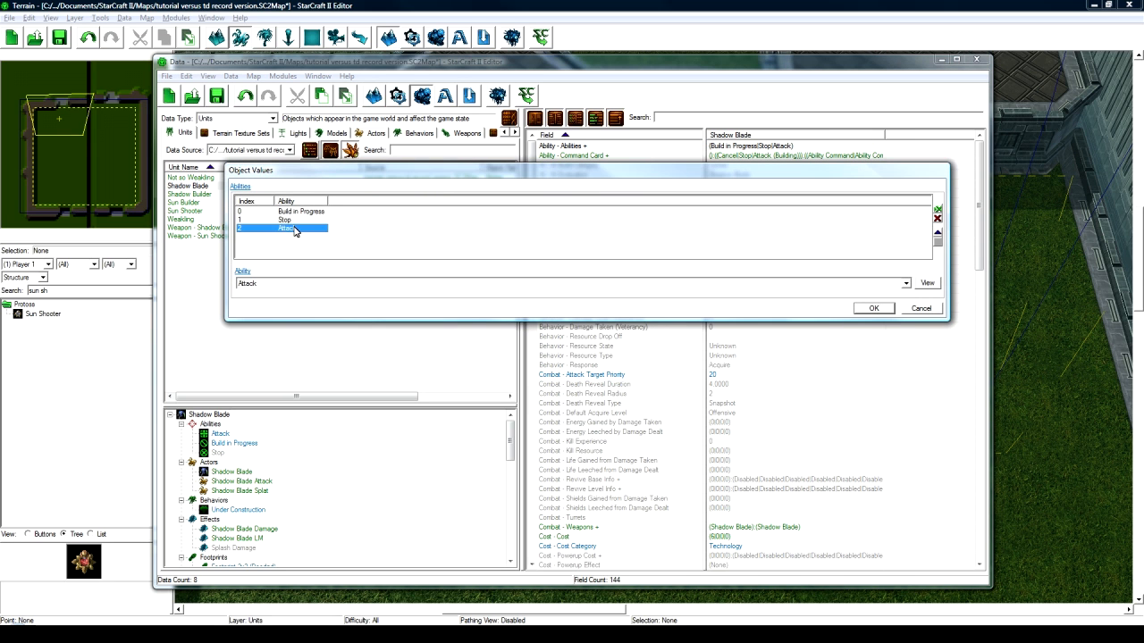
key("ctrl+v")
left_click(310, 286)
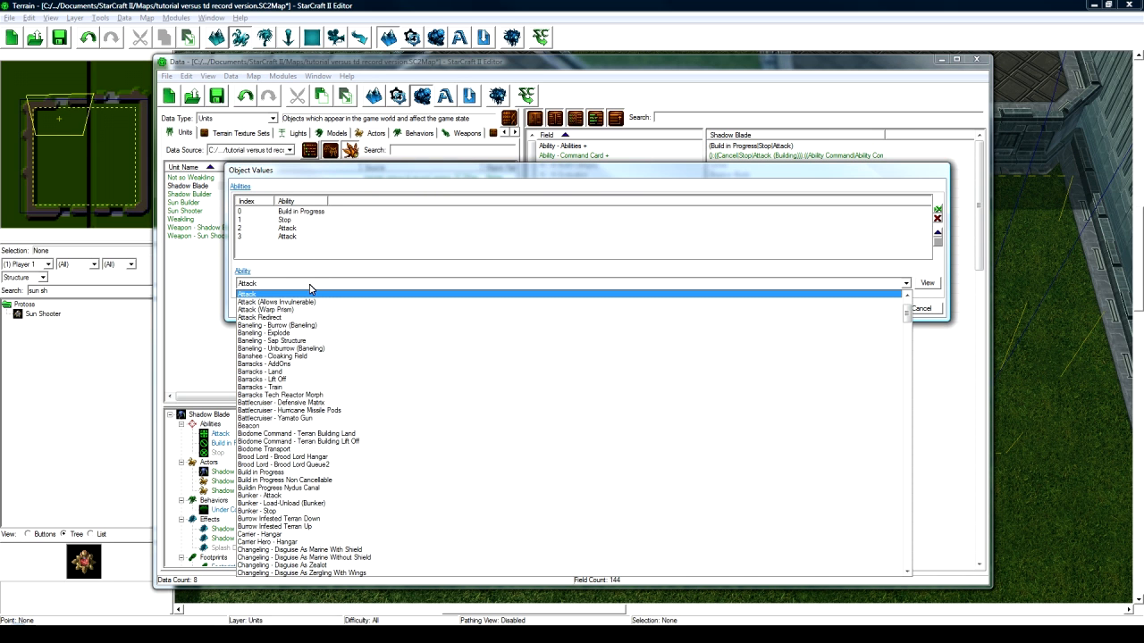
type("sell")
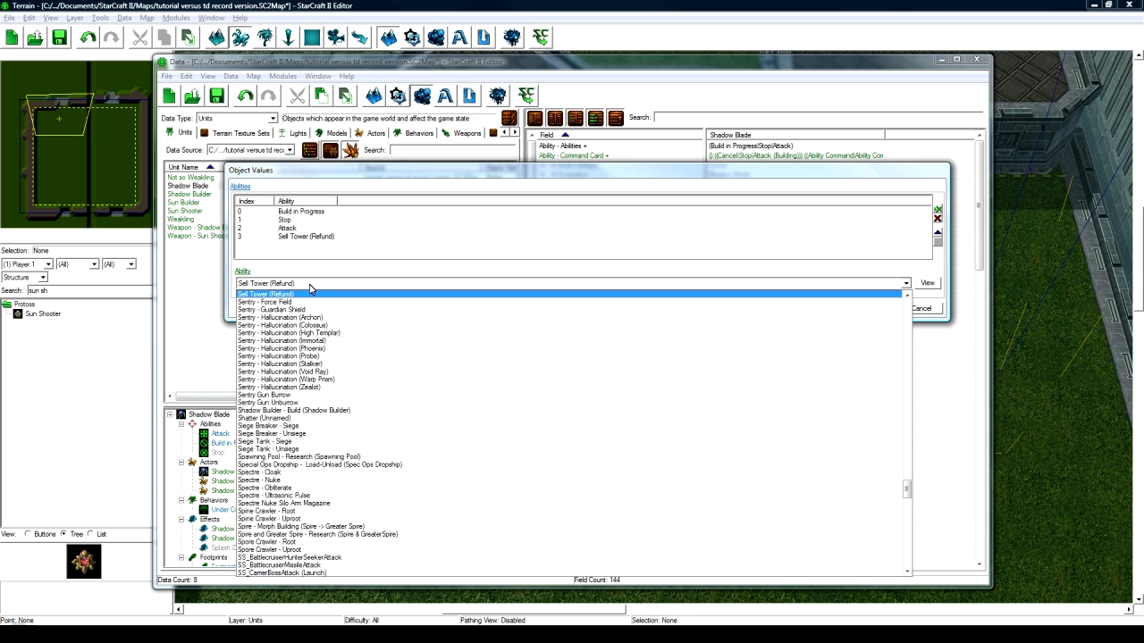
left_click(310, 293)
left_click(871, 308)
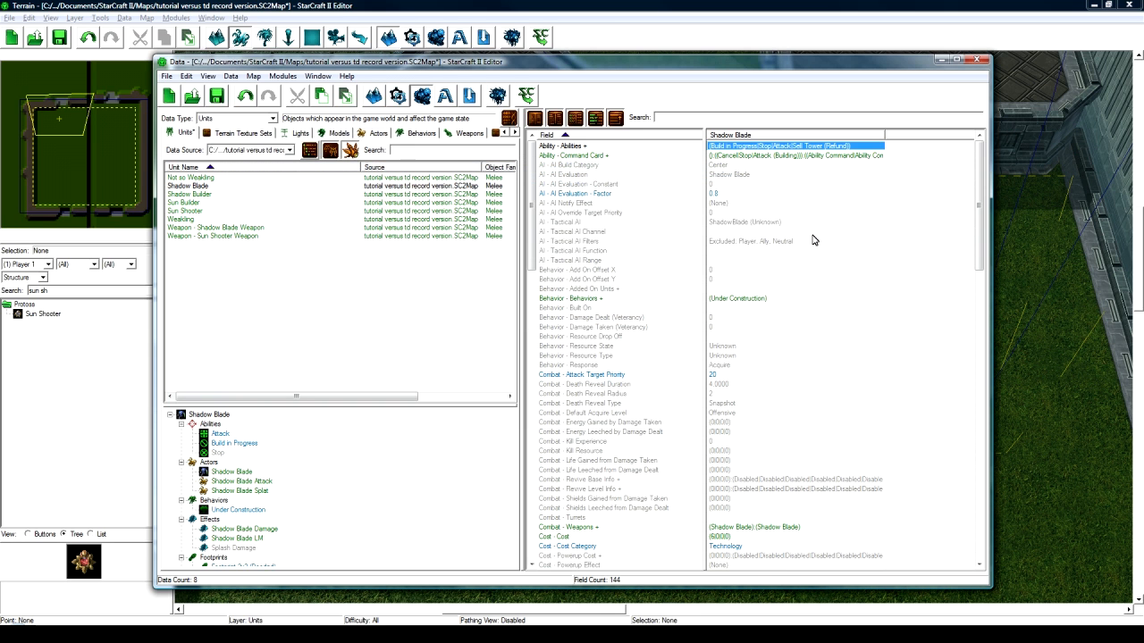
left_click(788, 156)
double_click(788, 156)
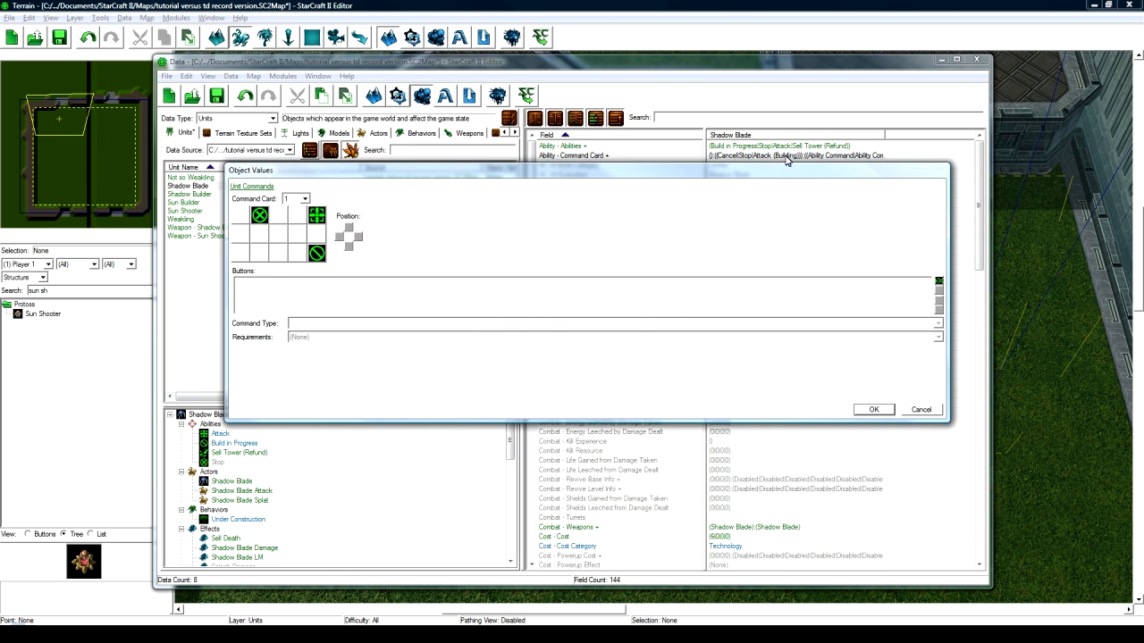
- Place a Sell Tower button in the empty first command card slot
left_click(242, 221)
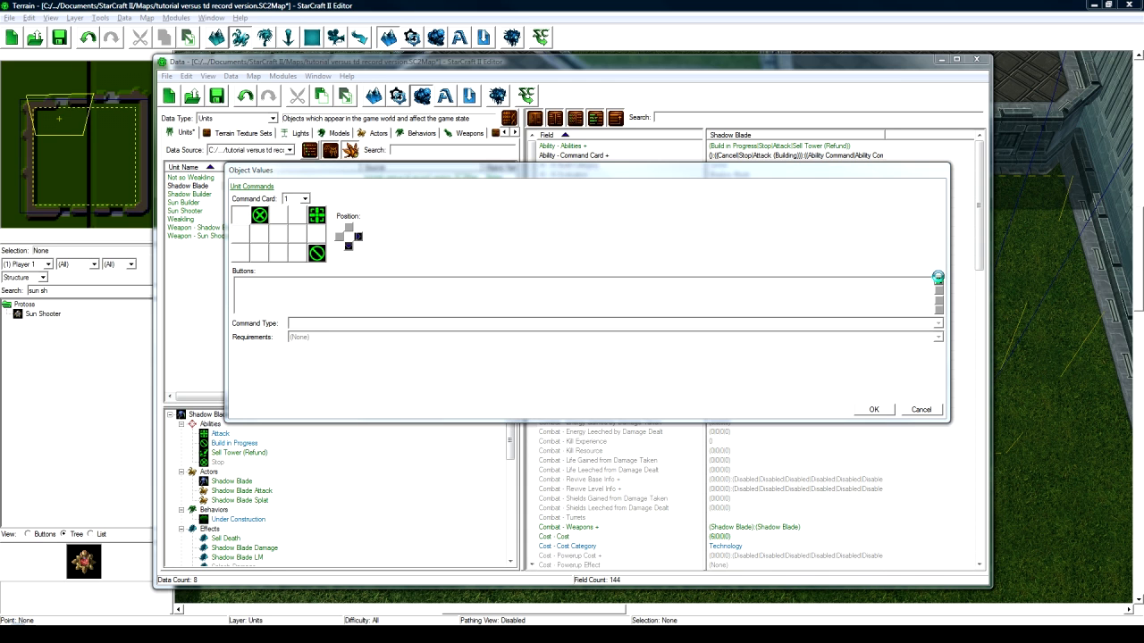
left_click(938, 278)
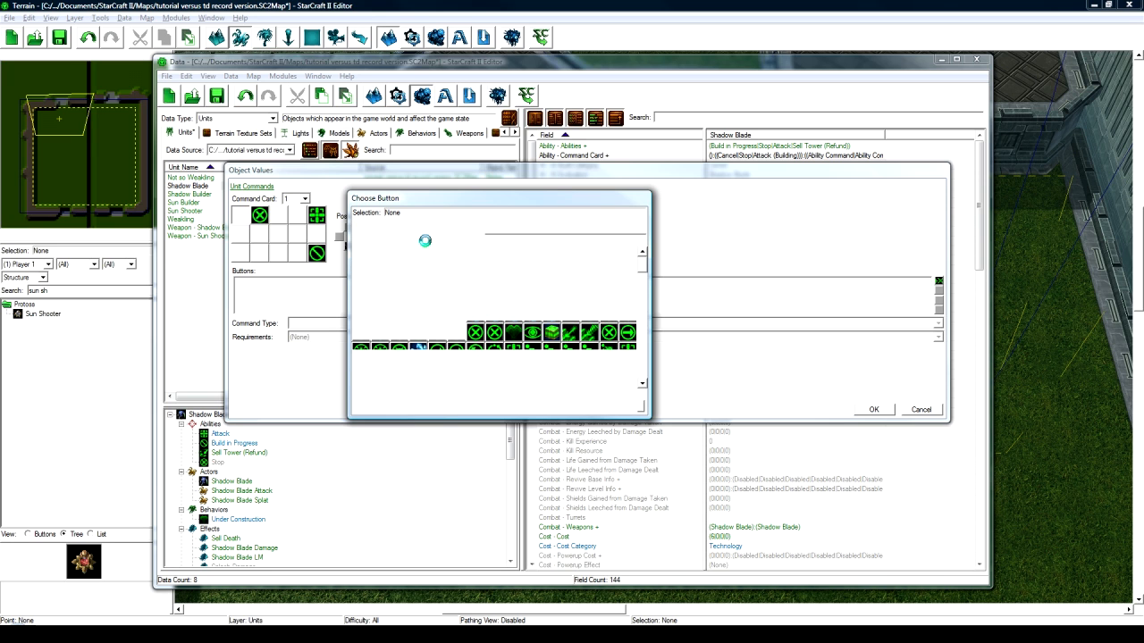
left_click(361, 275)
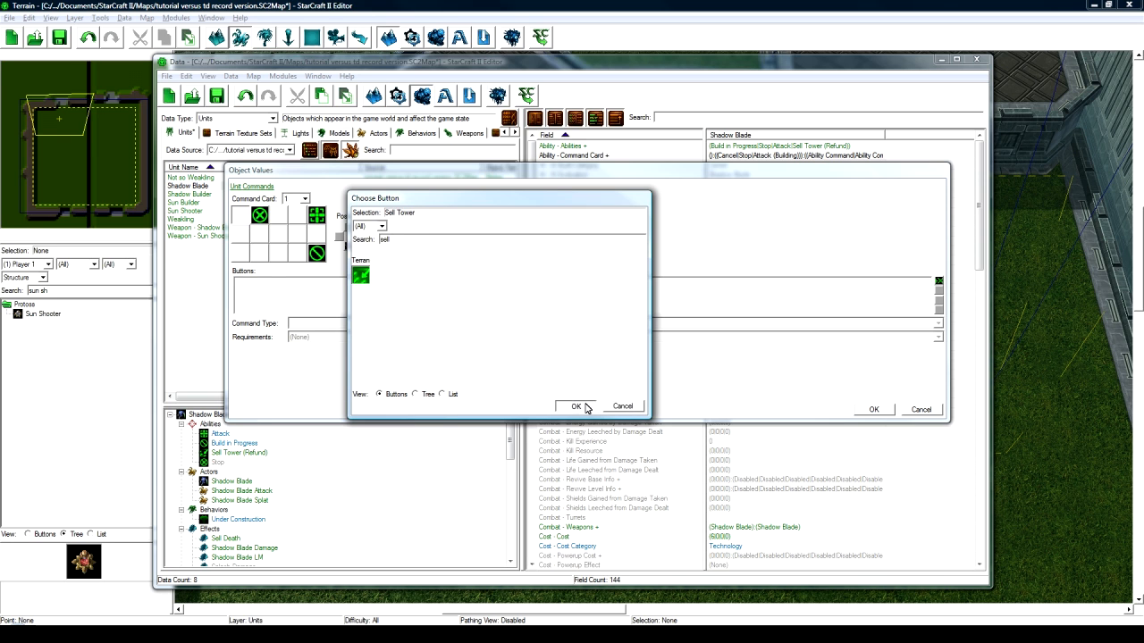
left_click(575, 404)
- Make it an Ability Command using Sell Tower (Refund) / Sell Tower, confirm, then select Sun Shooter
left_click(321, 325)
left_click(323, 336)
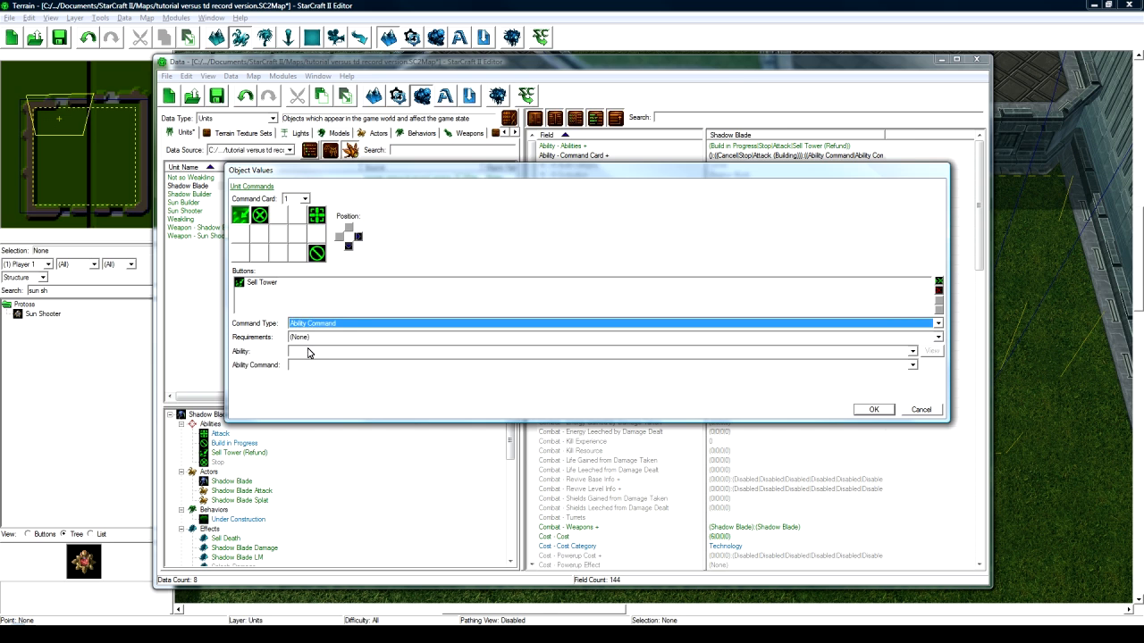
left_click(308, 352)
left_click(340, 78)
left_click(355, 365)
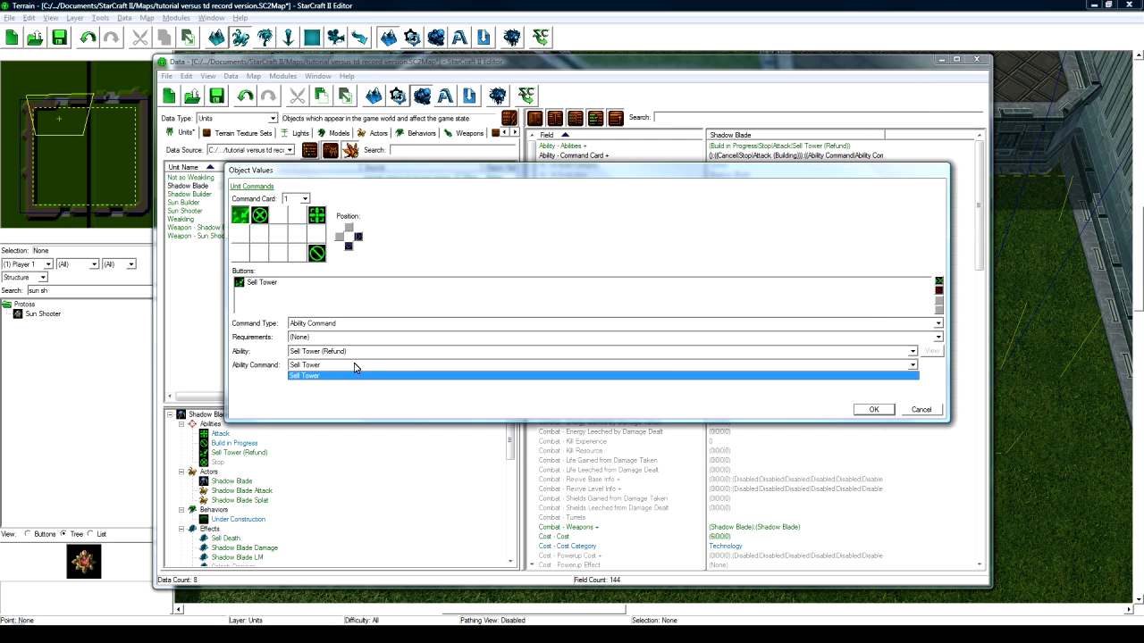
left_click(355, 373)
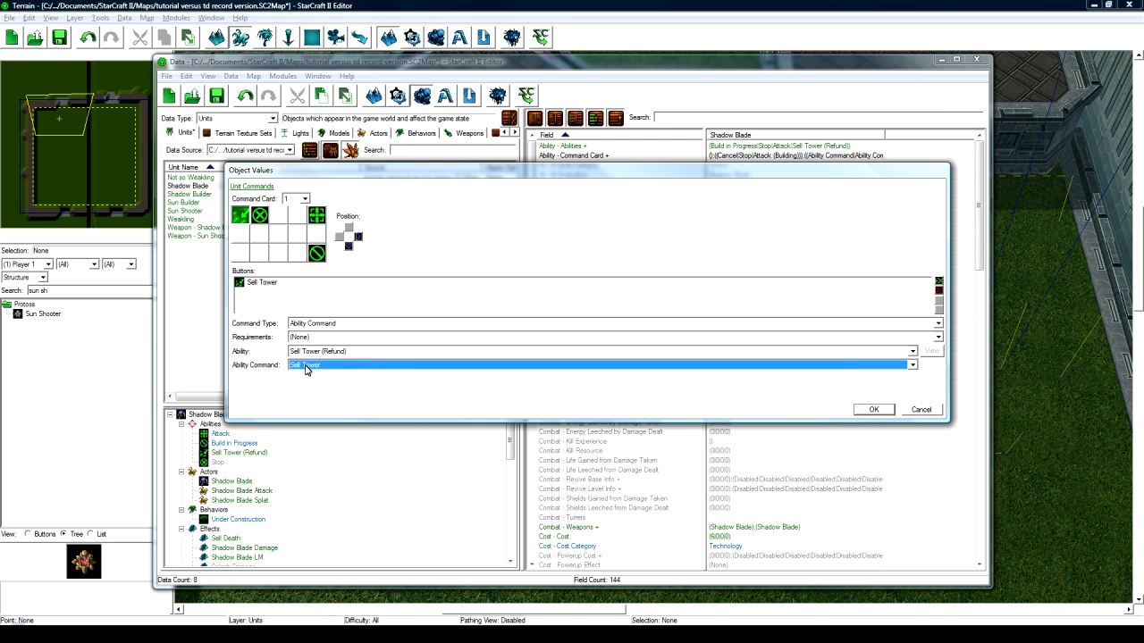
left_click(873, 410)
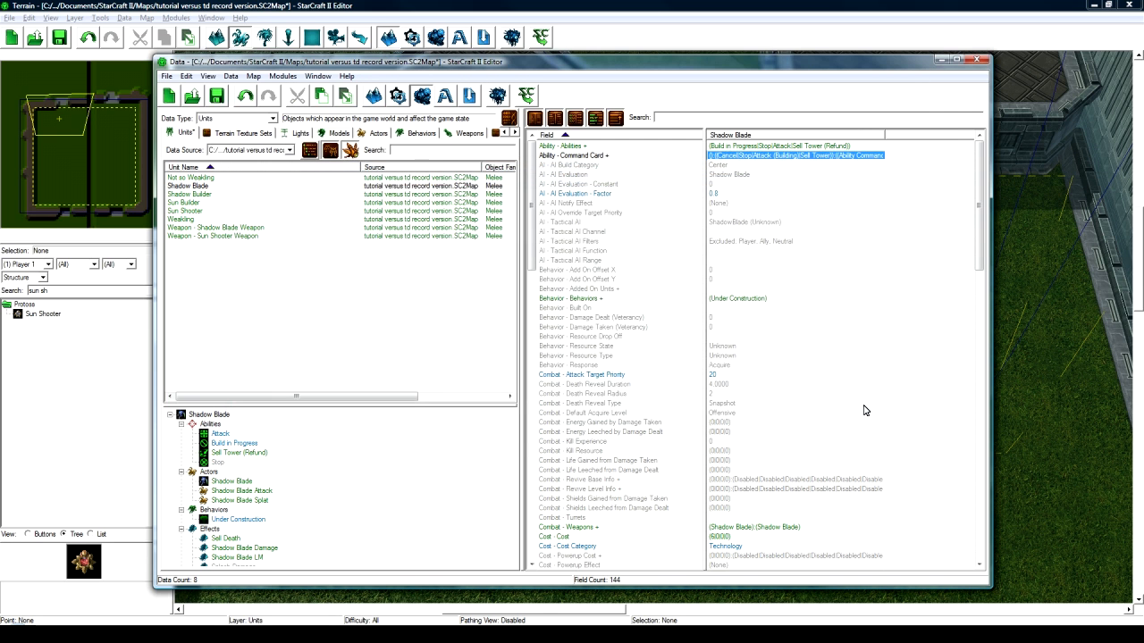
left_click(189, 210)
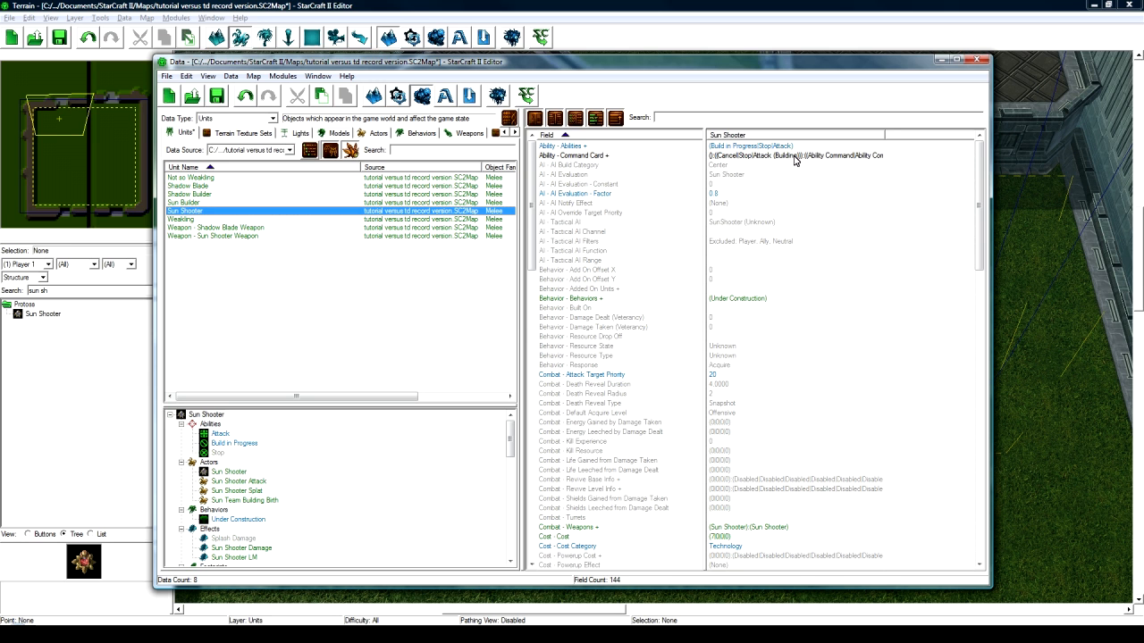
- Add Sell Tower (Refund) to Sun Shooter's abilities list
double_click(792, 146)
left_click(291, 230)
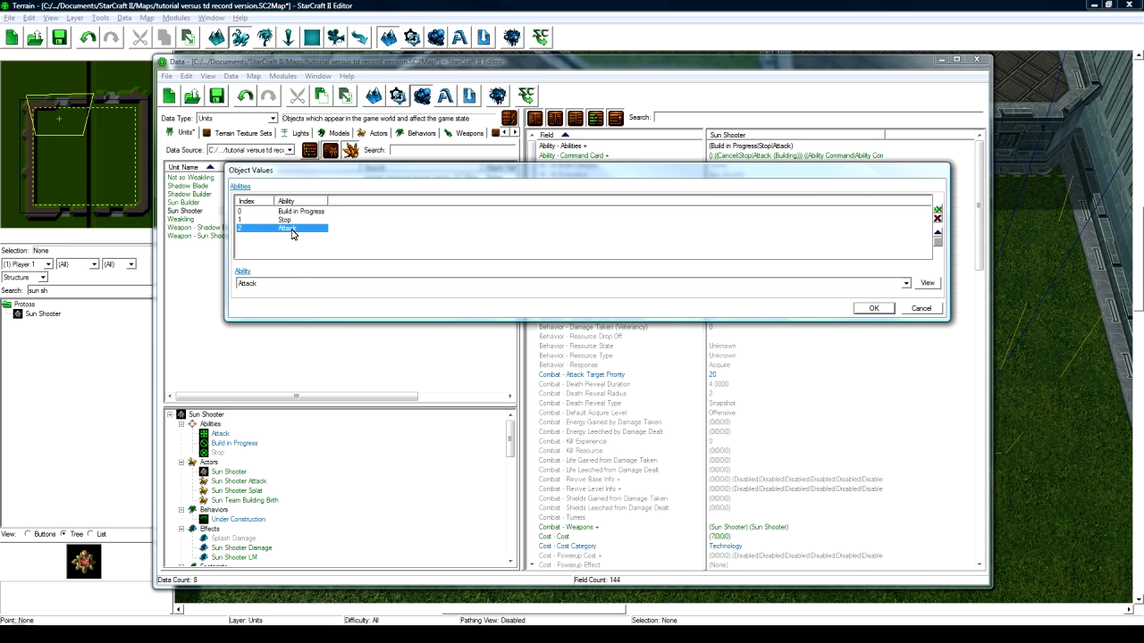
key("ctrl+c")
key("ctrl+v")
left_click(293, 285)
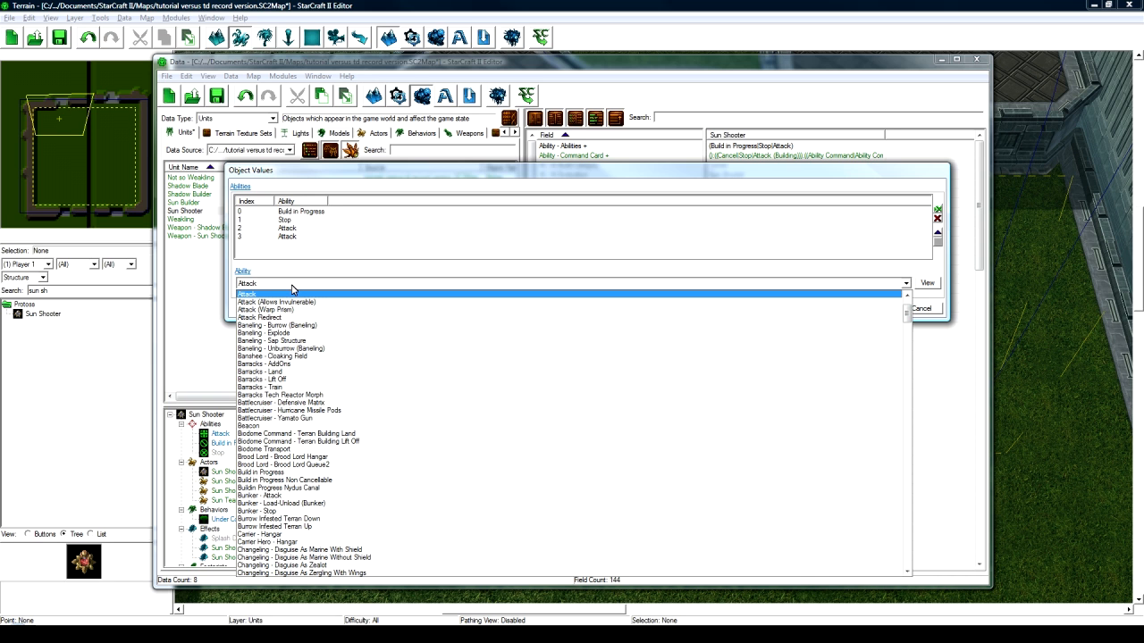
type("sel")
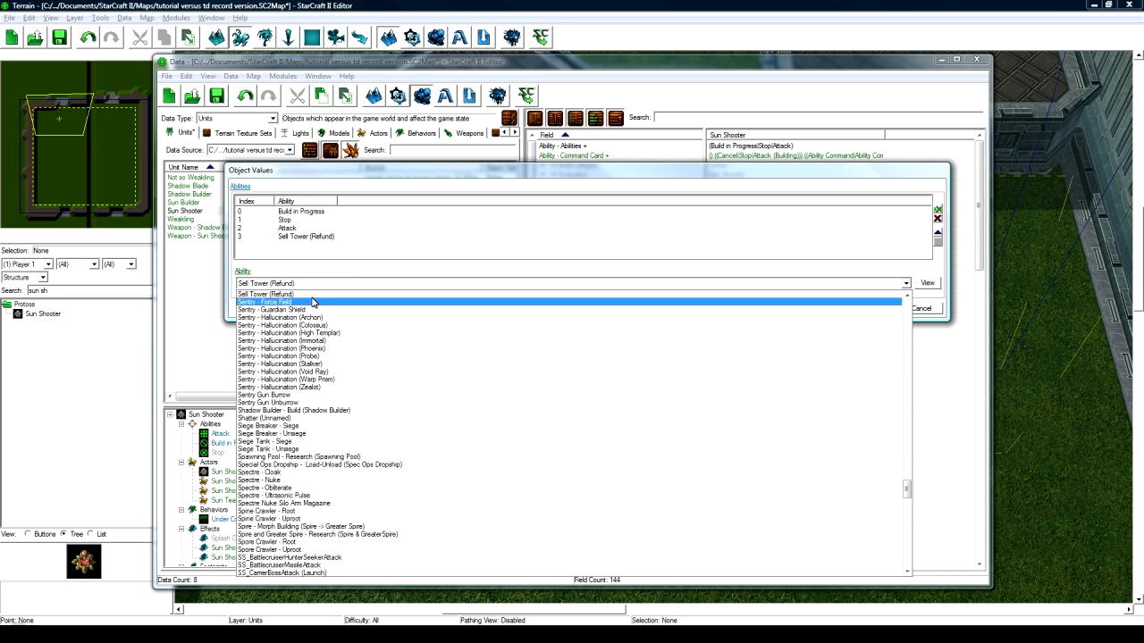
left_click(295, 294)
left_click(878, 308)
- Add a Sell Tower Ability Command button for Sell Tower (Refund) to Sun Shooter's command card and save
left_click(780, 157)
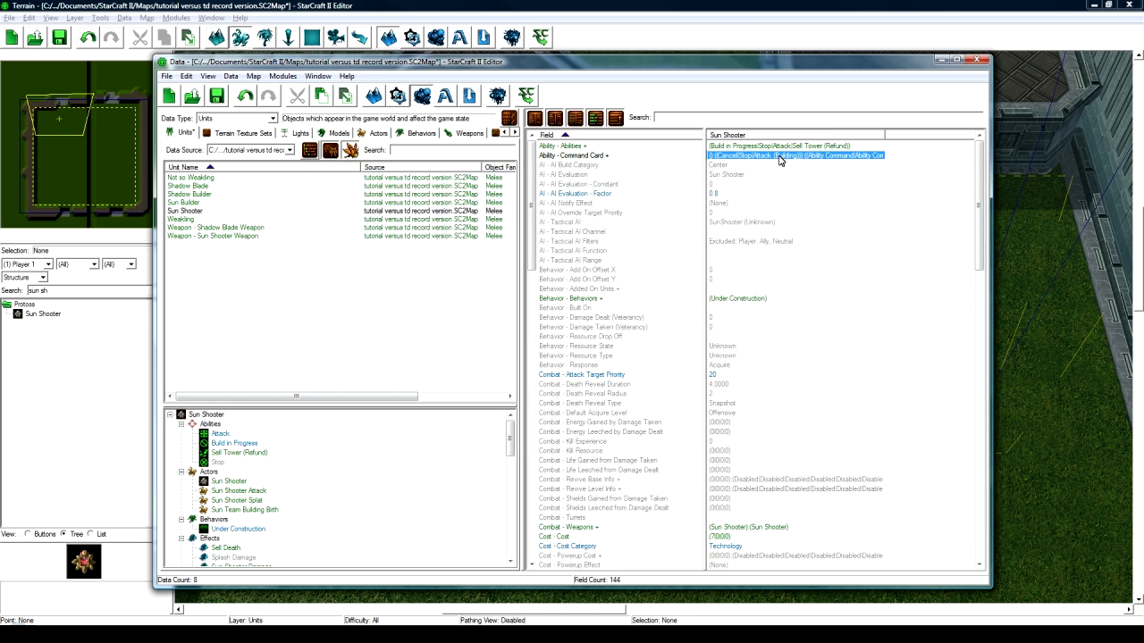
double_click(780, 157)
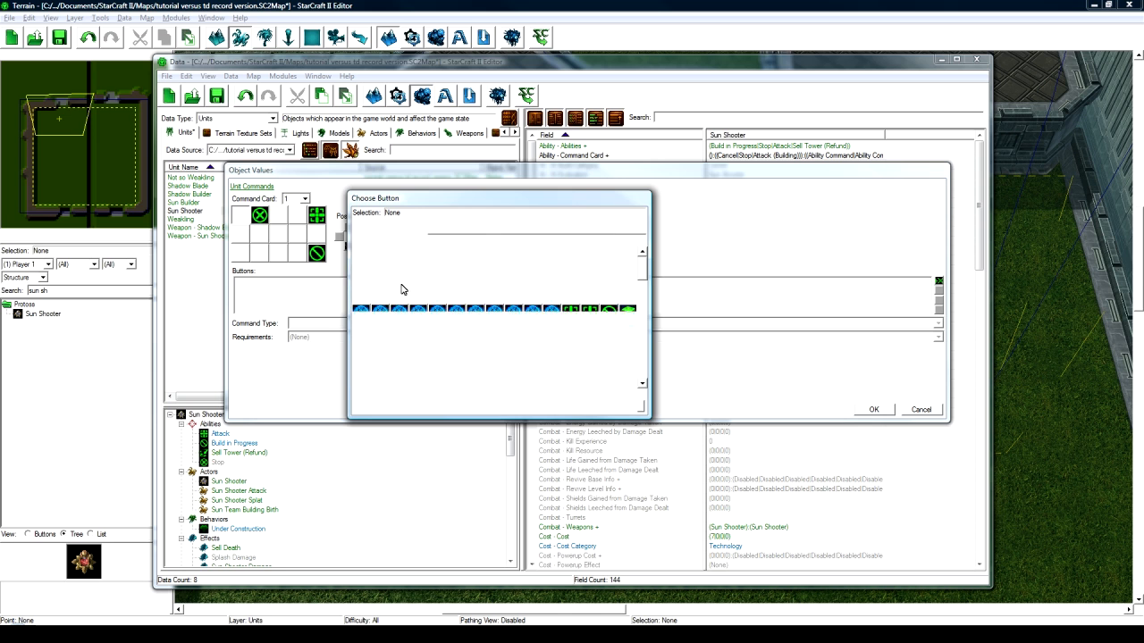
left_click(365, 278)
left_click(561, 406)
left_click(307, 322)
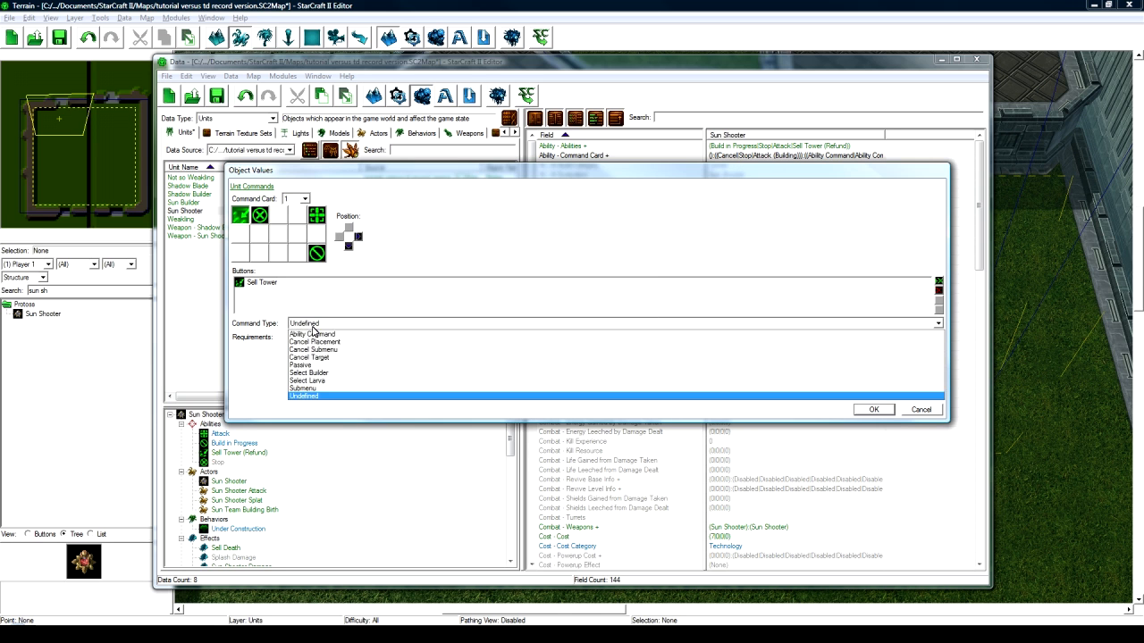
left_click(308, 389)
left_click(313, 351)
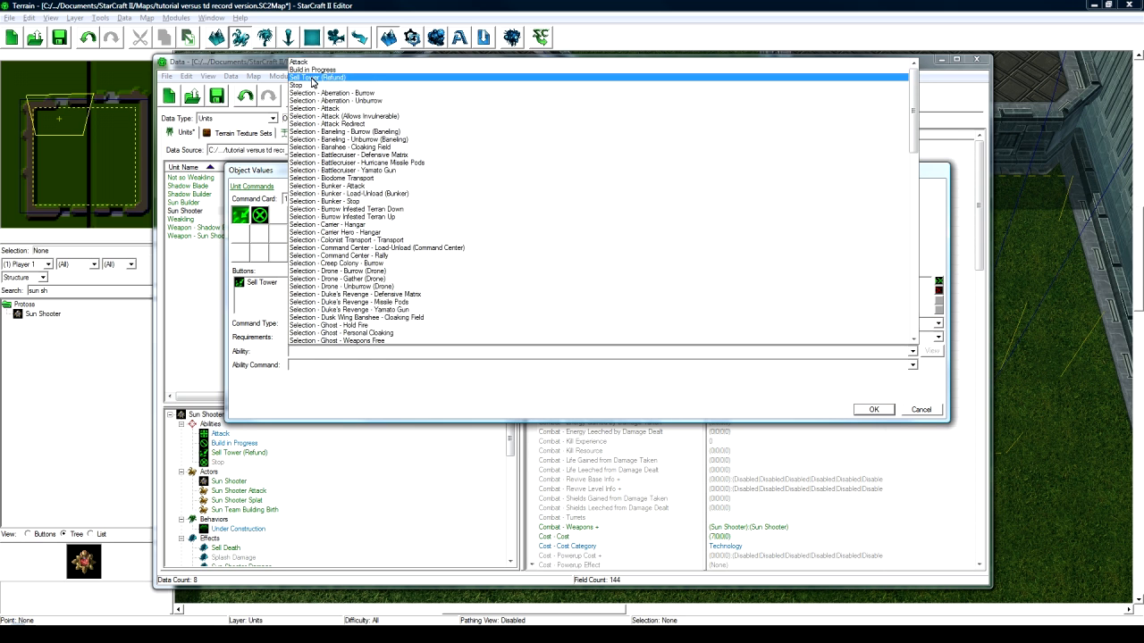
left_click(308, 77)
left_click(597, 367)
left_click(874, 409)
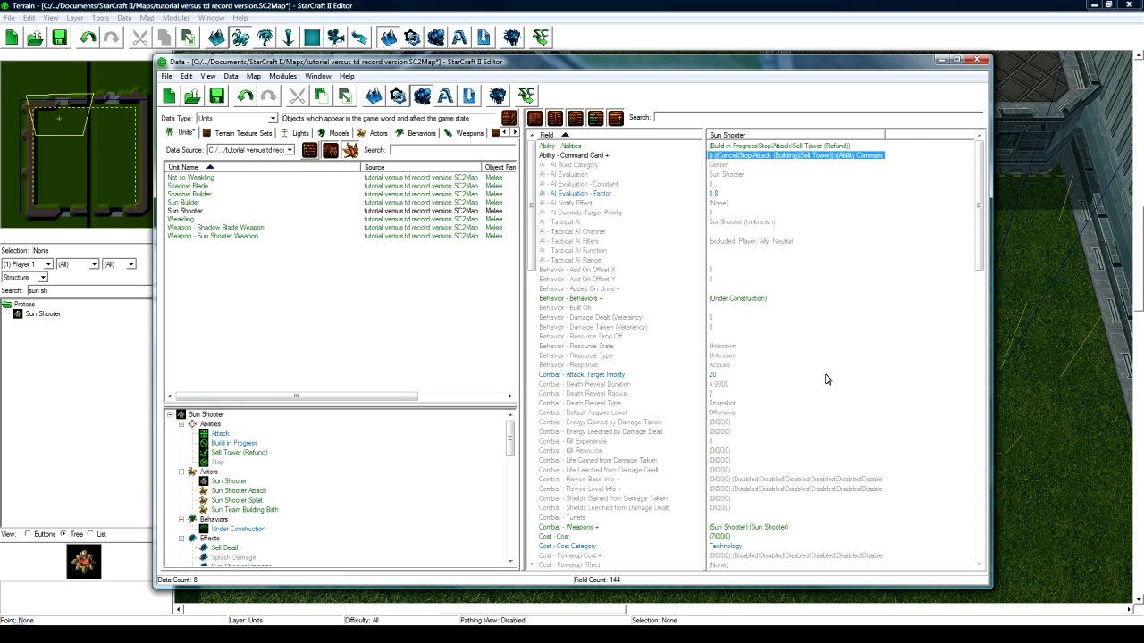
key("ctrl+s")
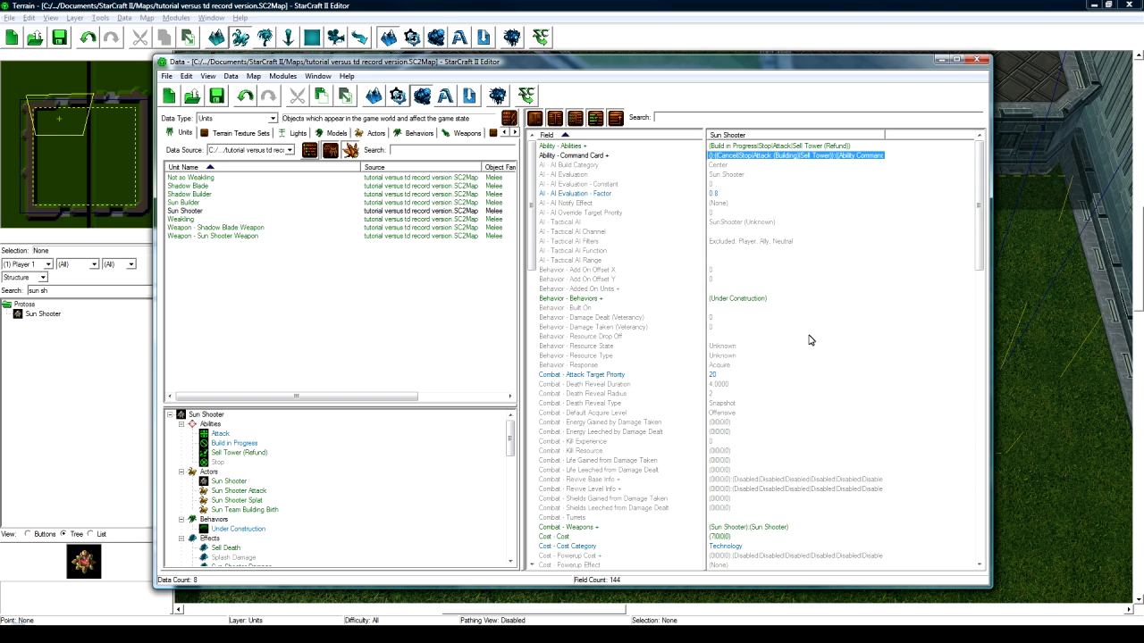